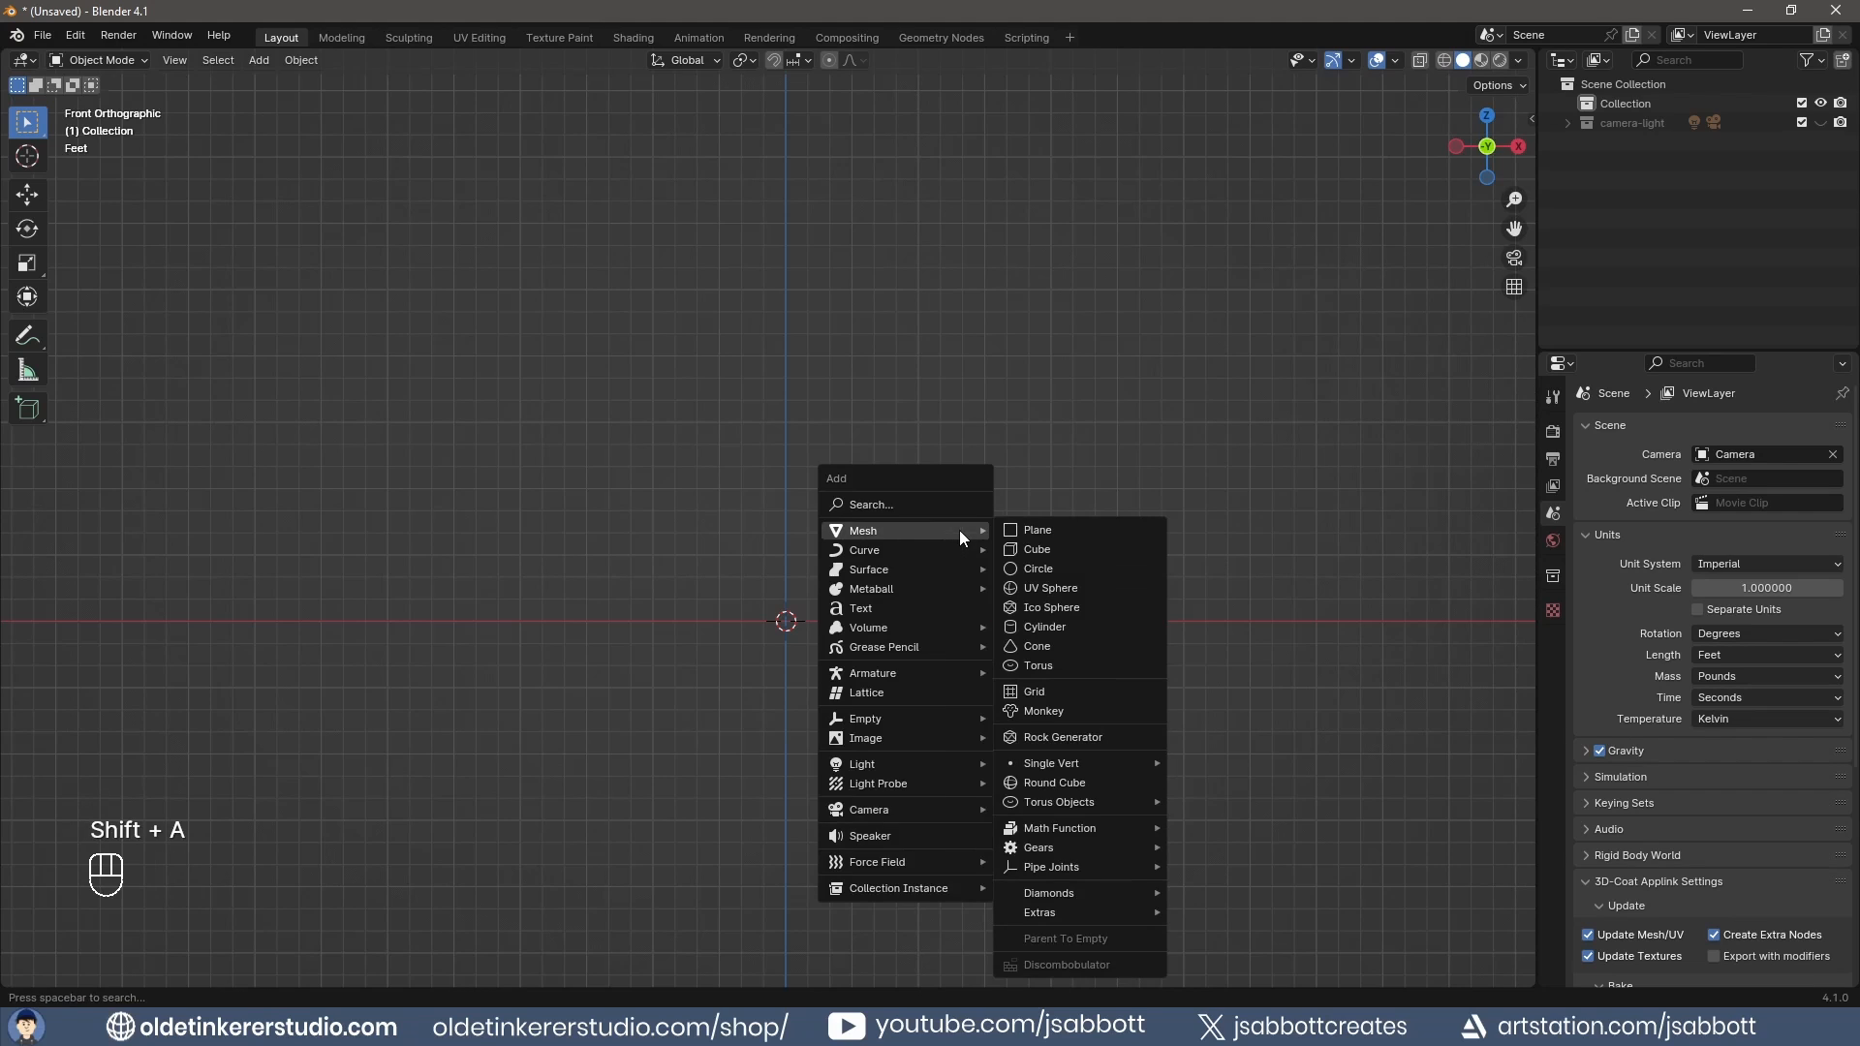
Add a circle mesh at the origin and rotate it 90 degrees about the X axis.
{"action": "left_click", "coordinate": [1077, 568]}
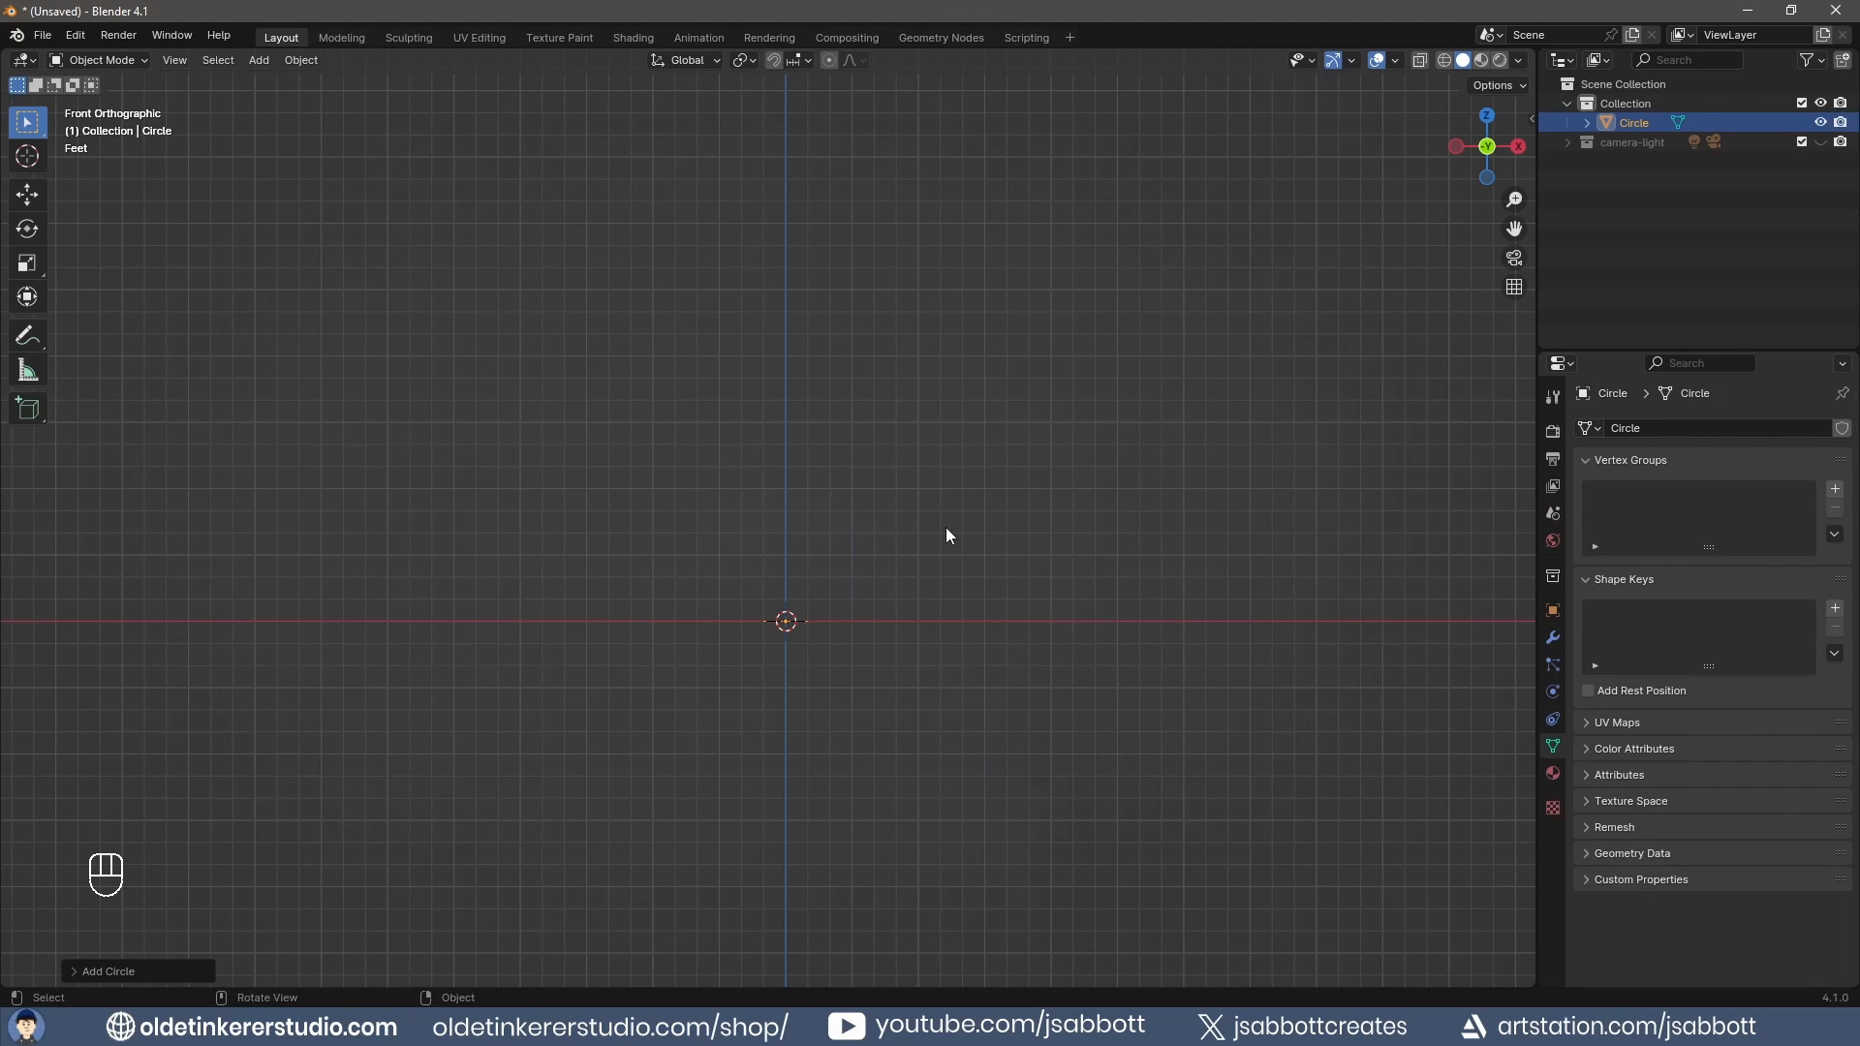
{"action": "scroll", "coordinate": [946, 530], "scroll_direction": "up", "scroll_amount": 4}
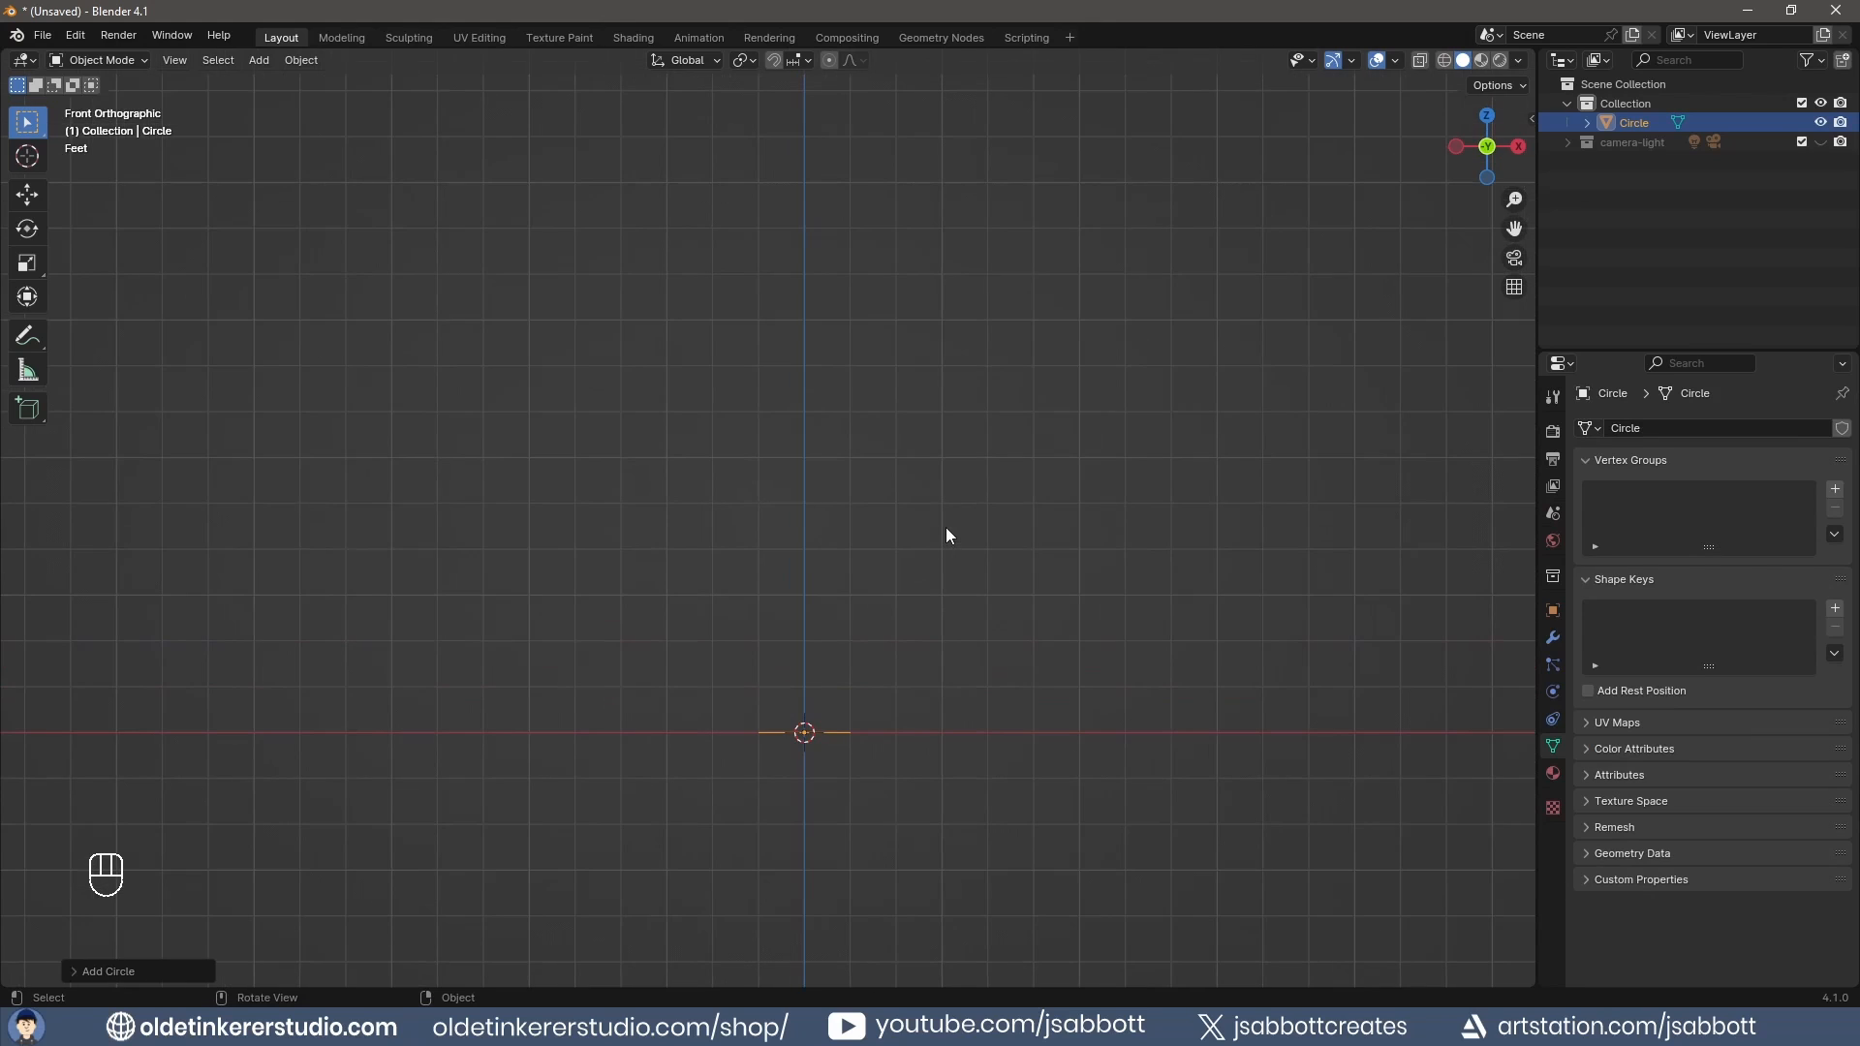
{"action": "key", "text": "r"}
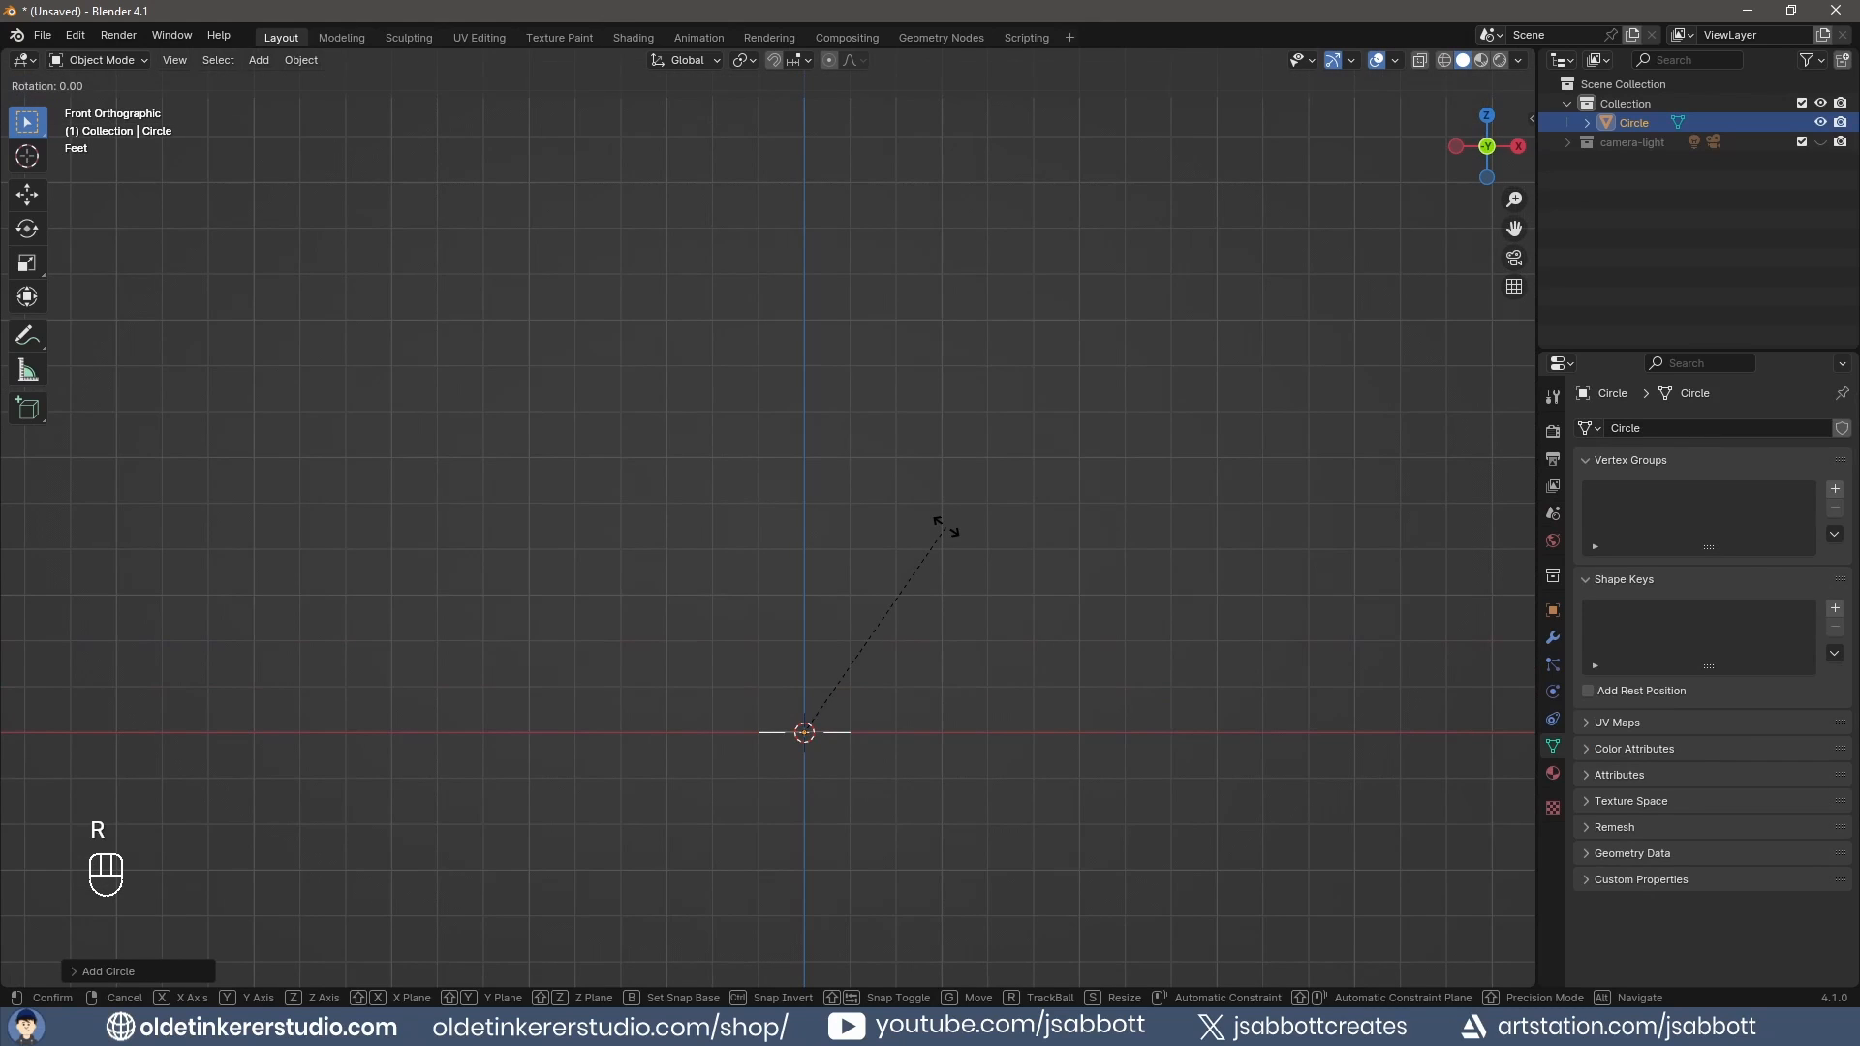
{"action": "key", "text": "x"}
{"action": "key", "text": "9"}
{"action": "key", "text": "0"}
{"action": "key", "text": "Return"}
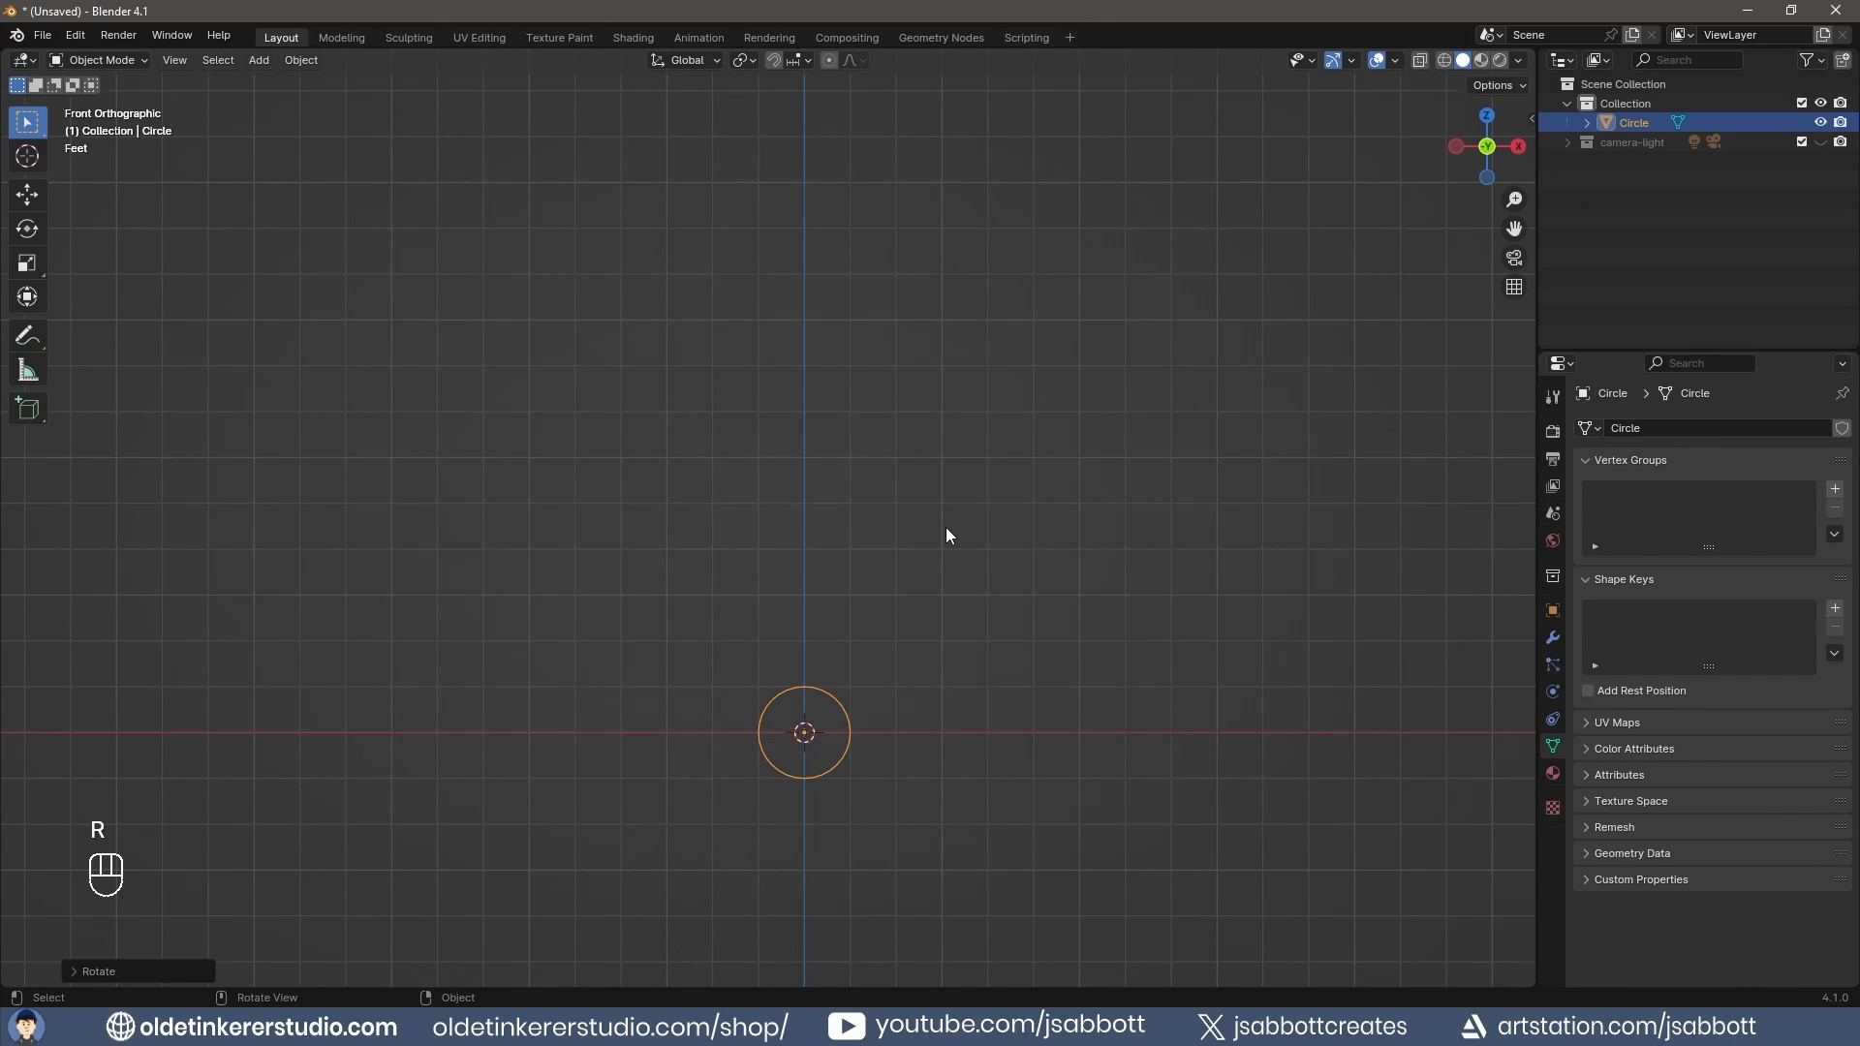
Delete the vertices on the circle's +X side in Edit Mode, leaving the half arc on the -X side.
{"action": "key", "text": "Tab"}
{"action": "middle_click_drag", "start_coordinate": [958, 714], "coordinate": [947, 526], "text": "shift"}
{"action": "scroll", "coordinate": [987, 510], "scroll_direction": "up", "scroll_amount": 4}
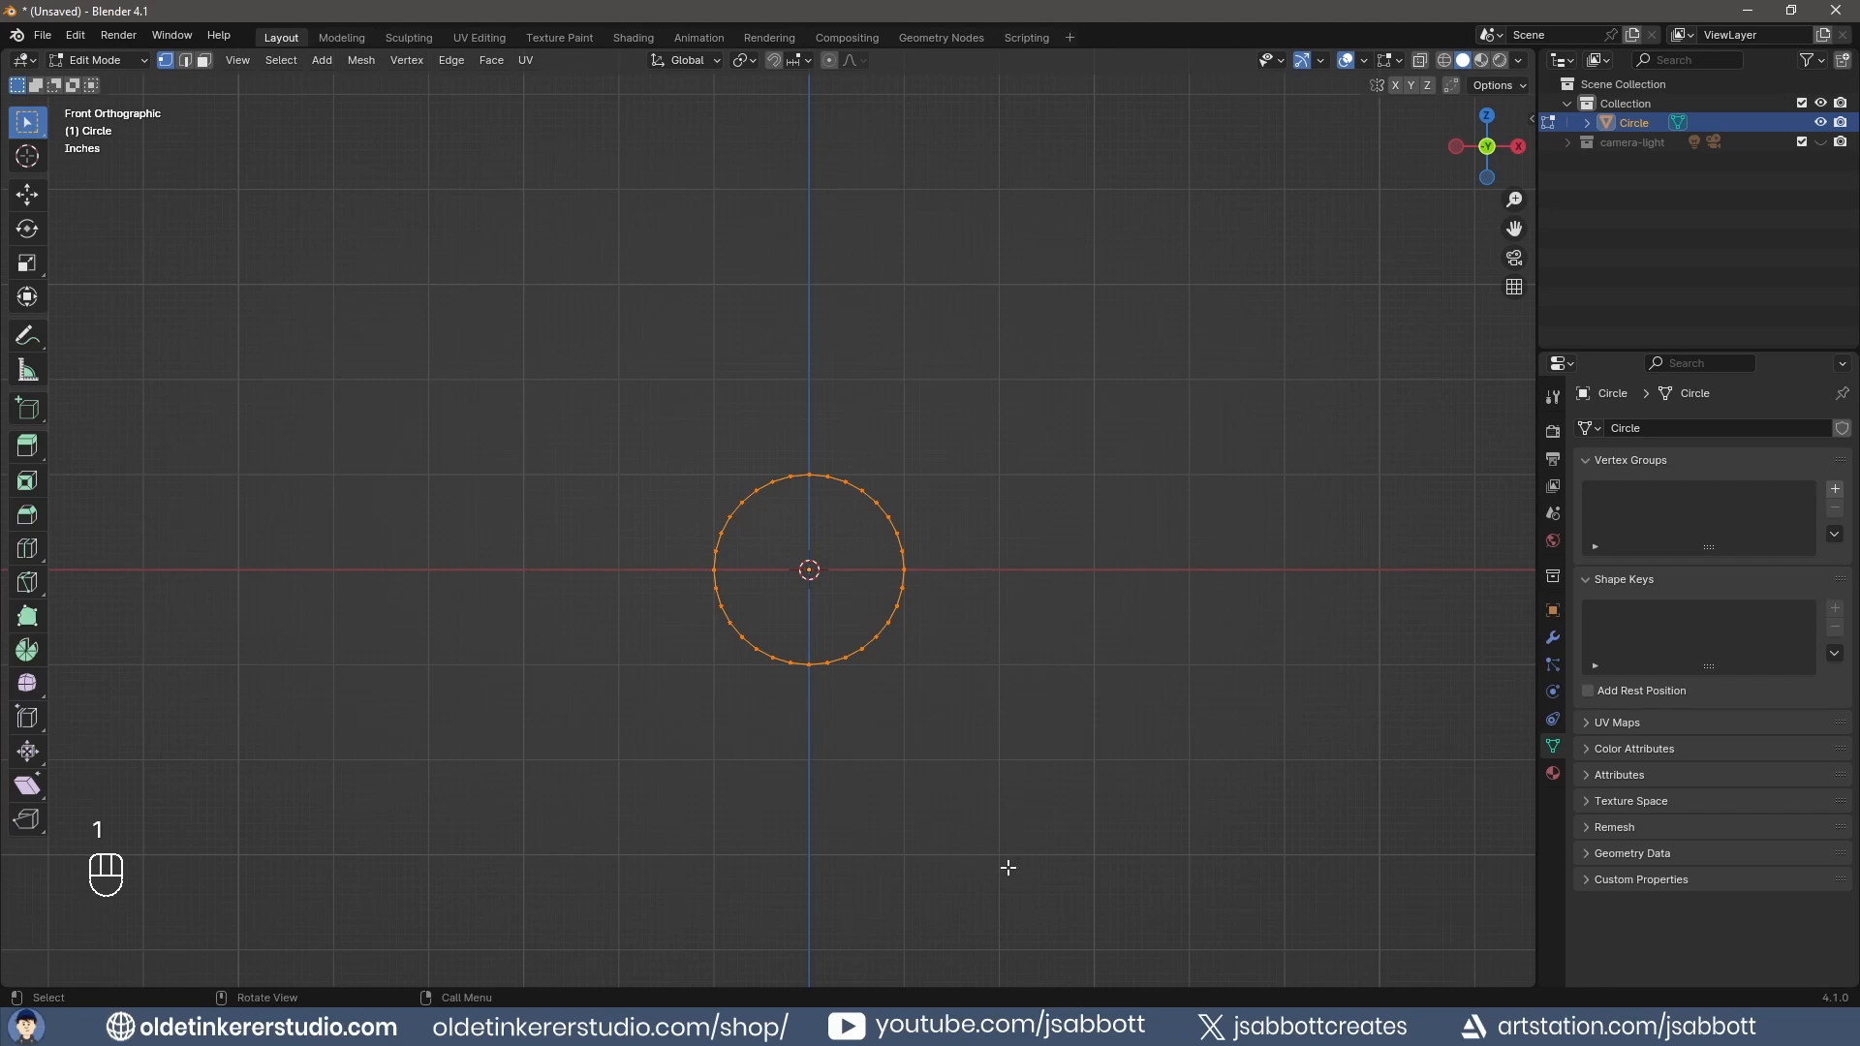
{"action": "left_click_drag", "start_coordinate": [1007, 868], "coordinate": [812, 397]}
{"action": "key", "text": "x"}
{"action": "left_click", "coordinate": [814, 399]}
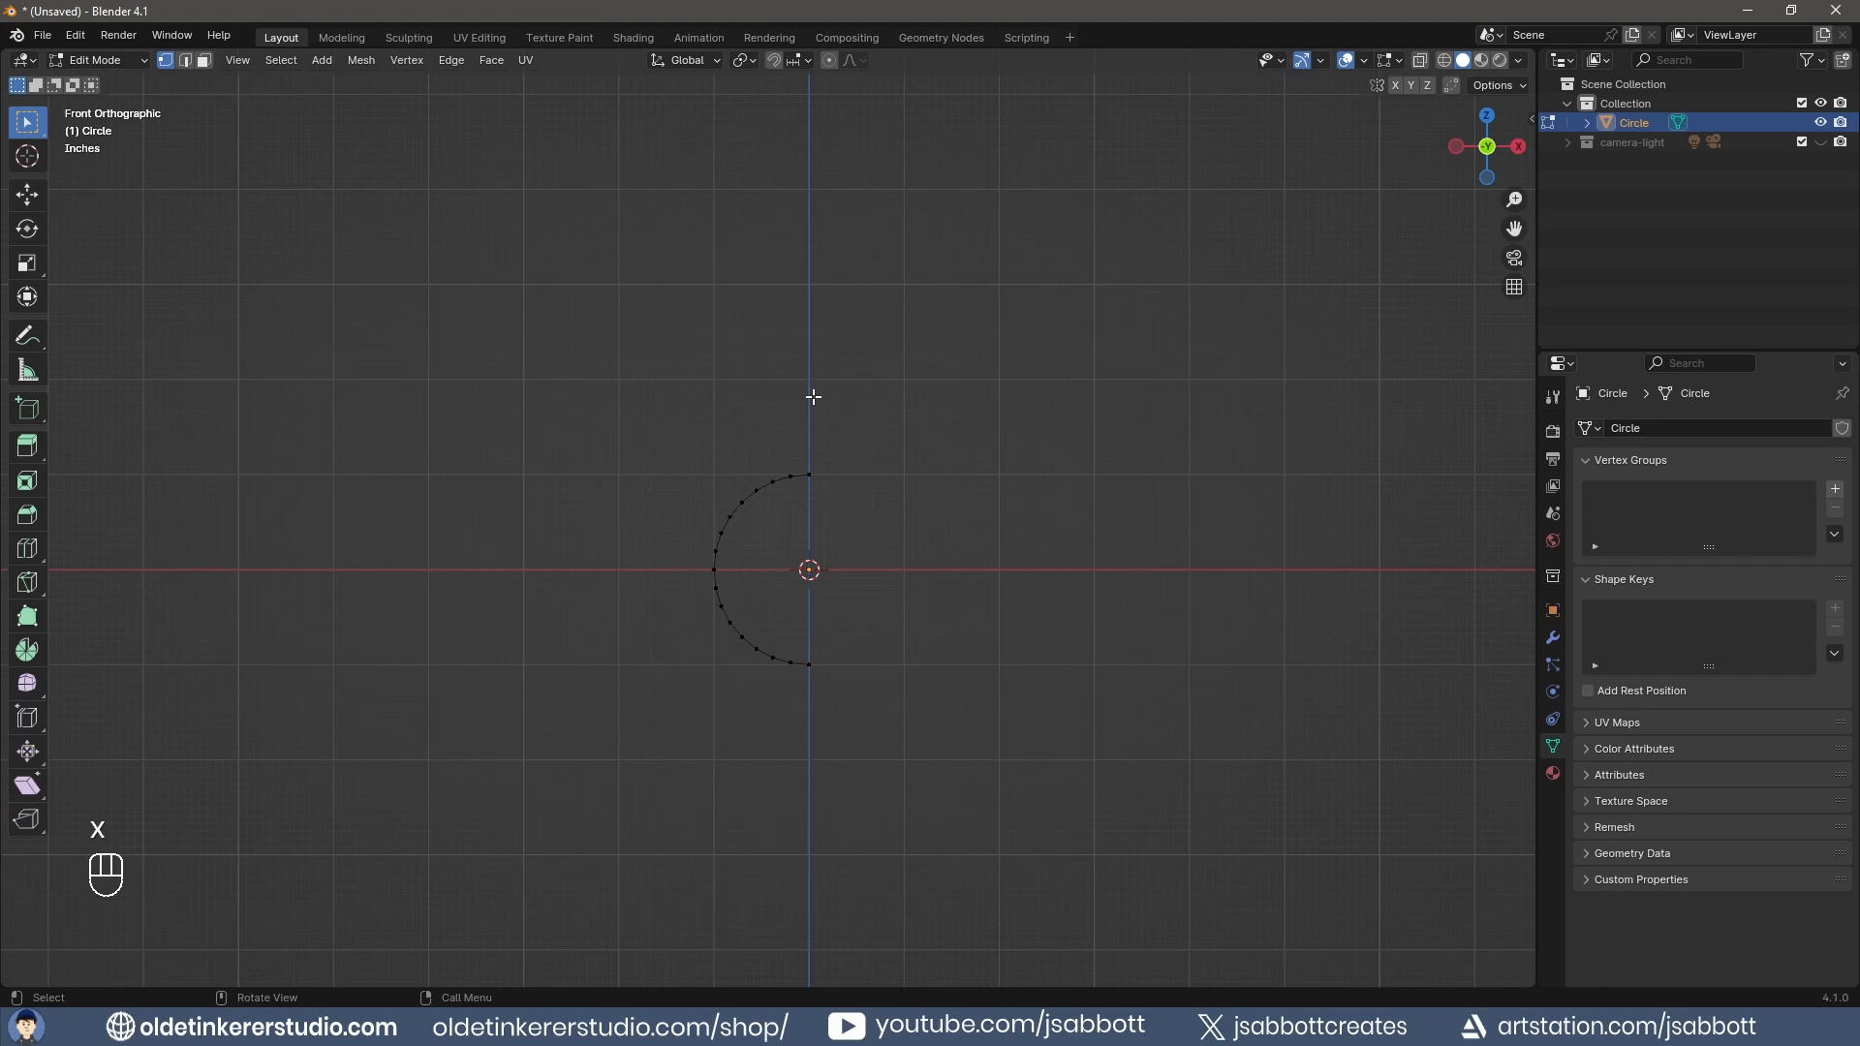
Move the entire half arc 2 feet along the Y axis, working in top view.
{"action": "key", "text": "KP_7"}
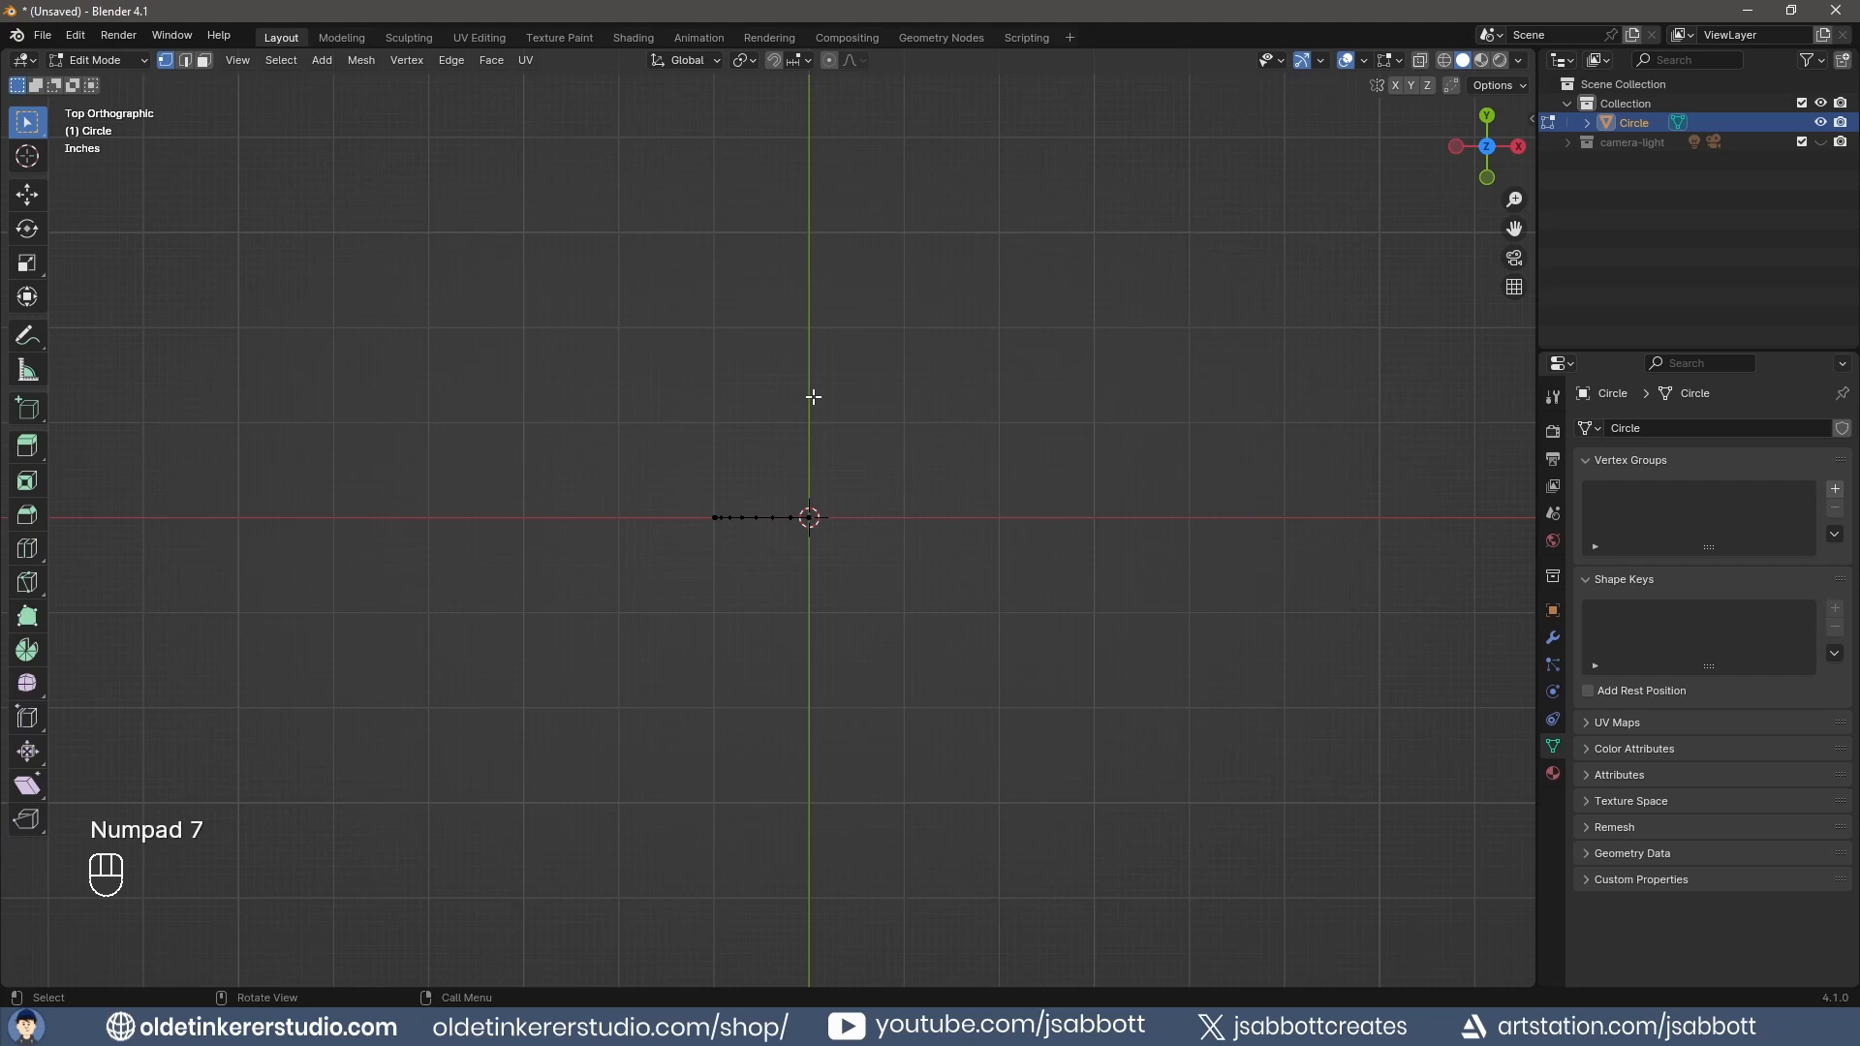
{"action": "key", "text": "a"}
{"action": "key", "text": "g"}
{"action": "type", "text": "y"}
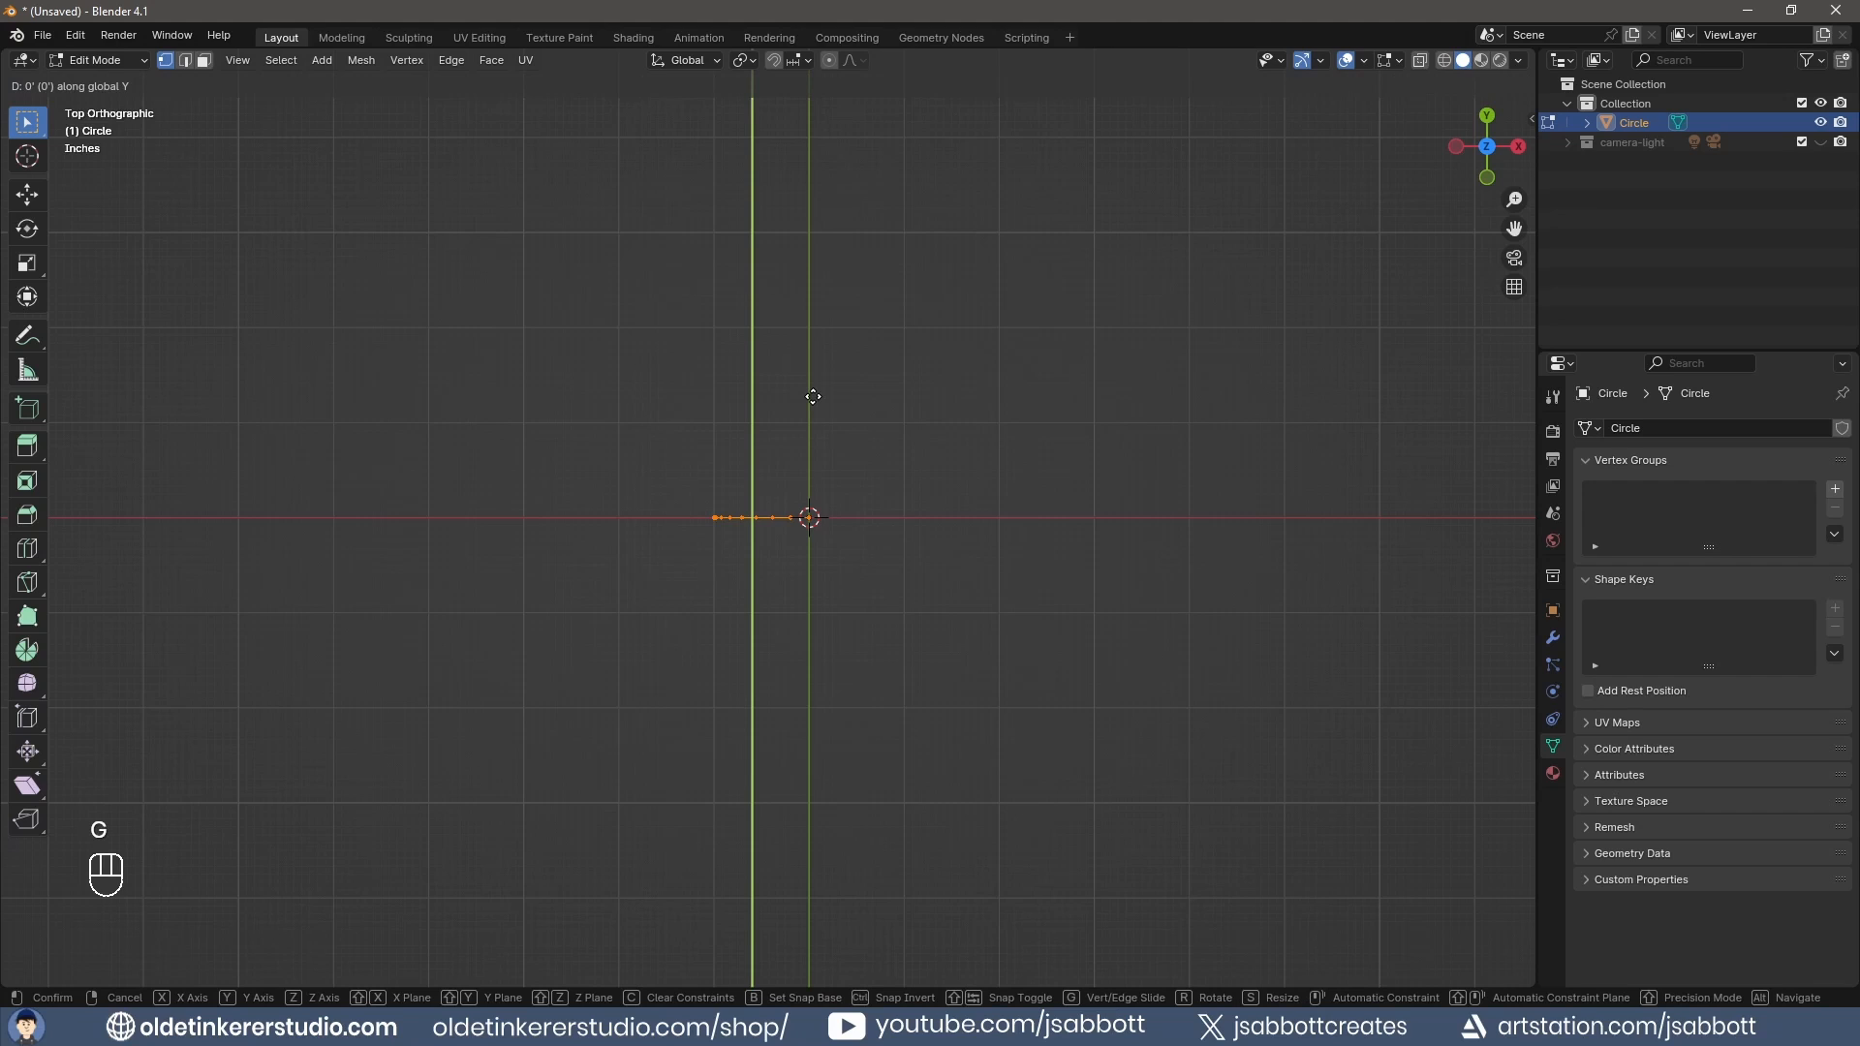
{"action": "type", "text": "2"}
{"action": "key", "text": "Return"}
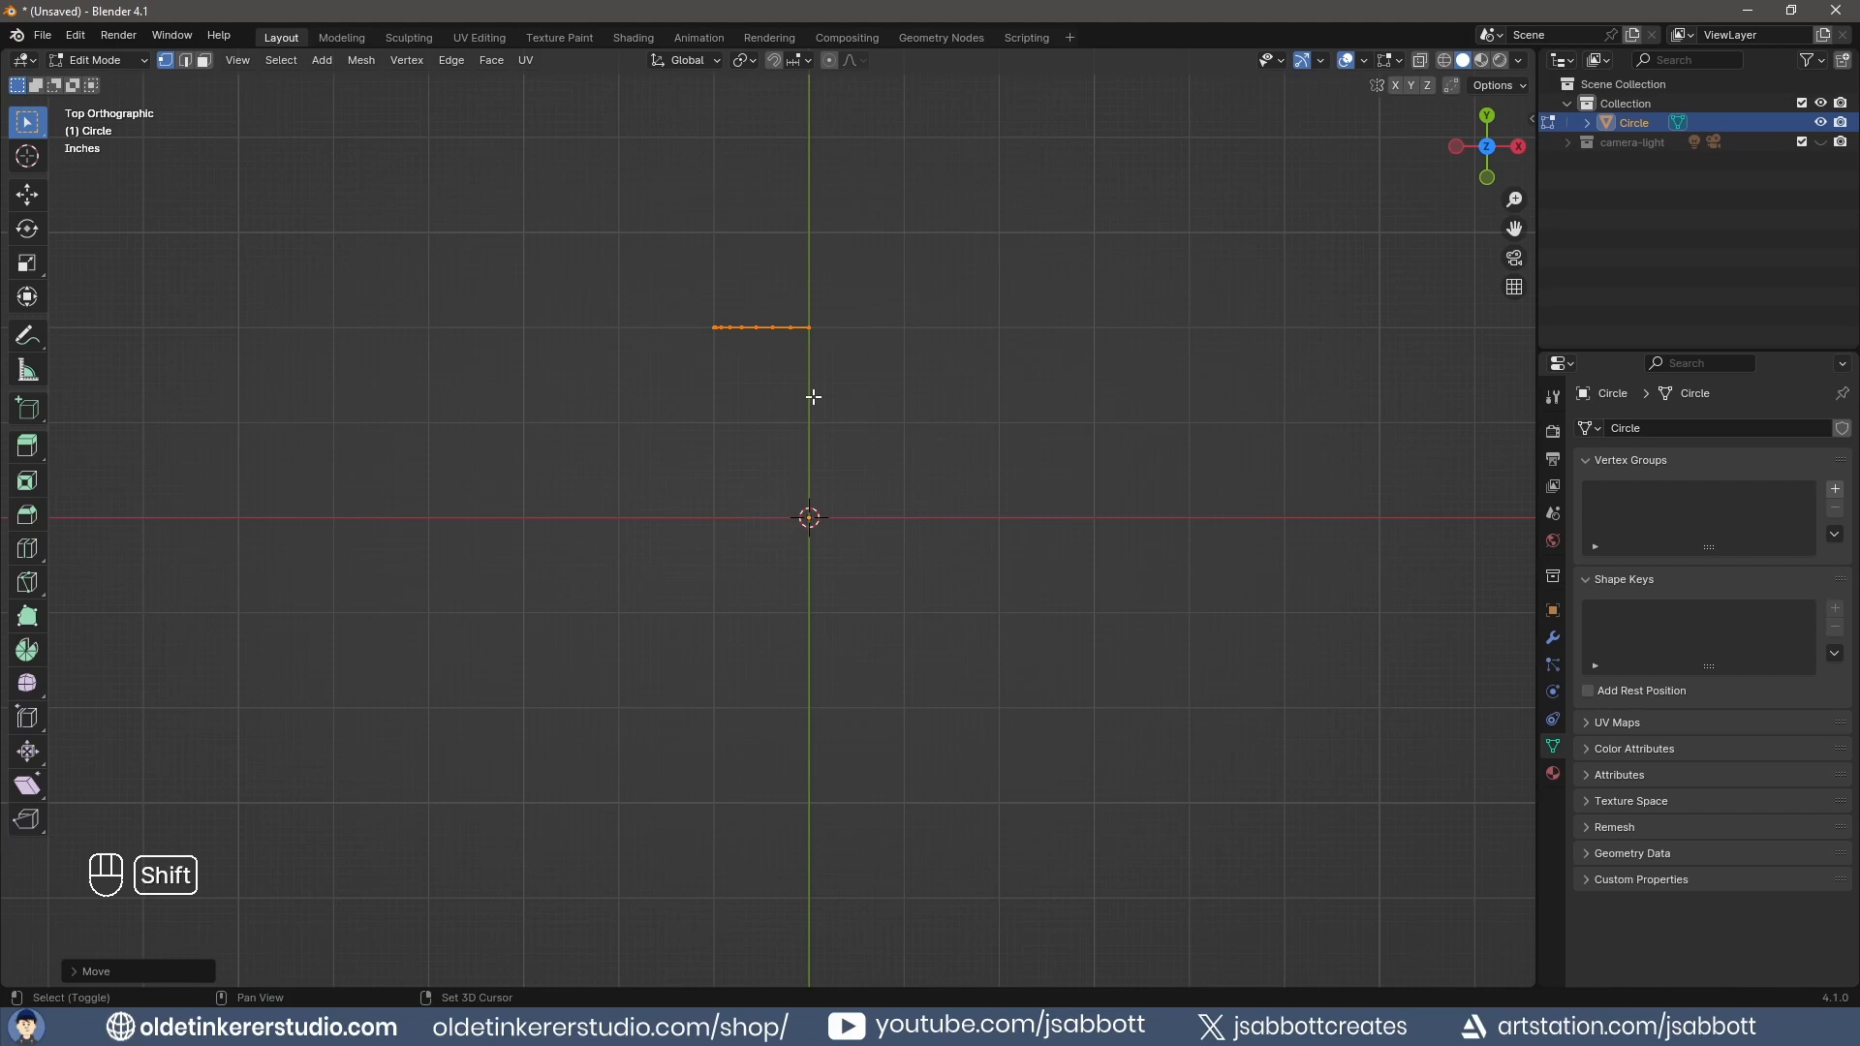
Duplicate the half arc in place and move the copy -4 feet along the Y axis.
{"action": "key", "text": "shift+d"}
{"action": "right_click", "coordinate": [813, 397]}
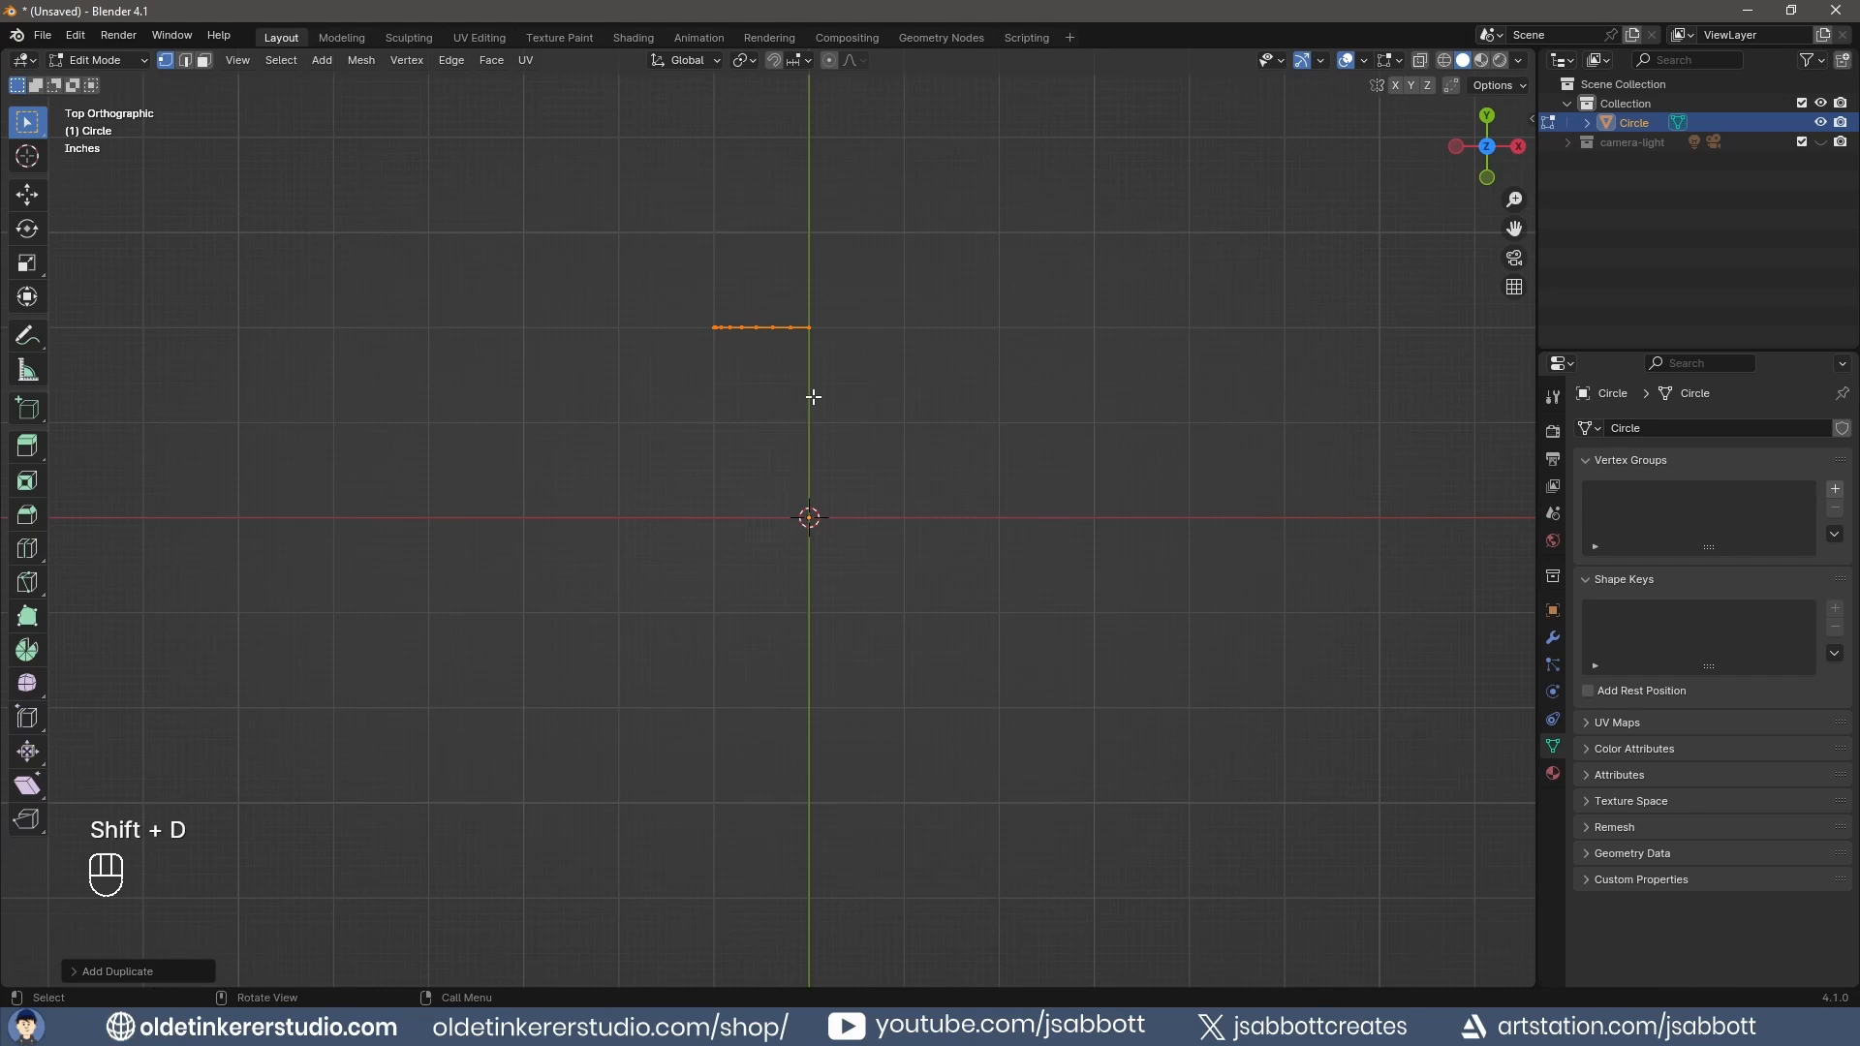
{"action": "key", "text": "g"}
{"action": "key", "text": "y"}
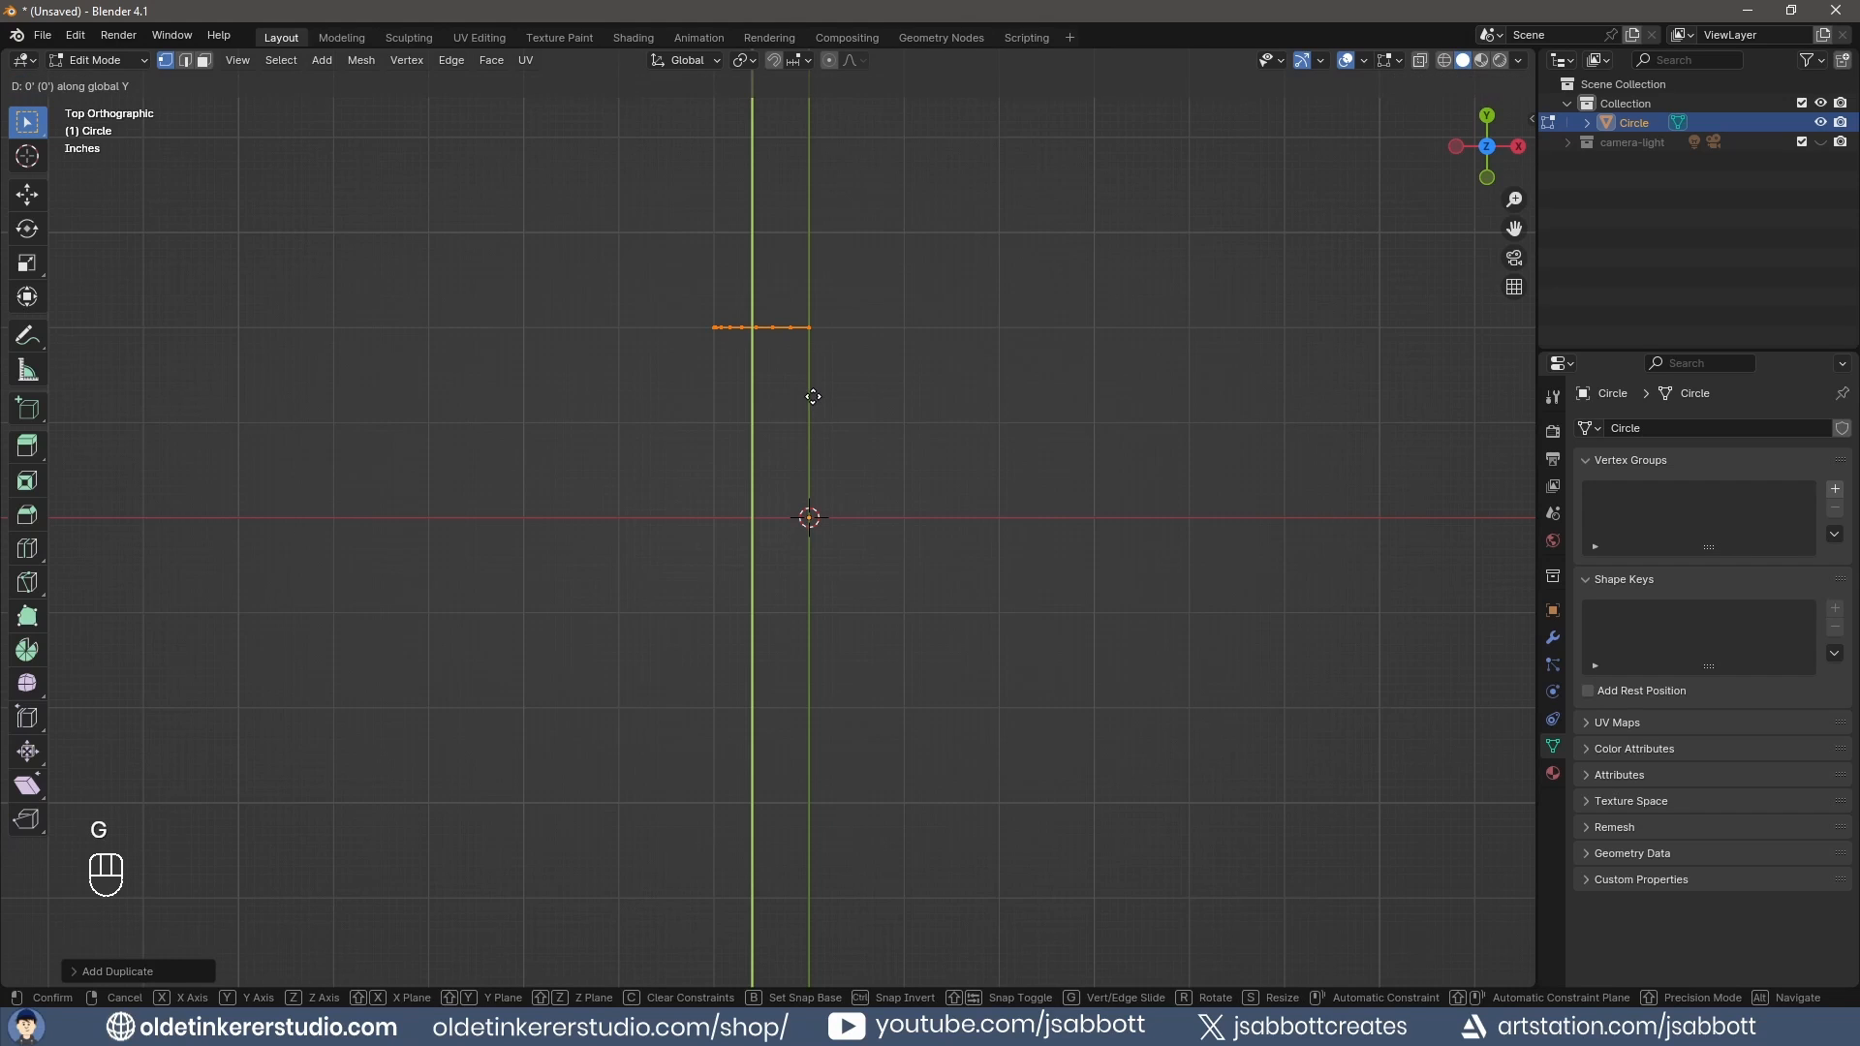
{"action": "type", "text": "-4"}
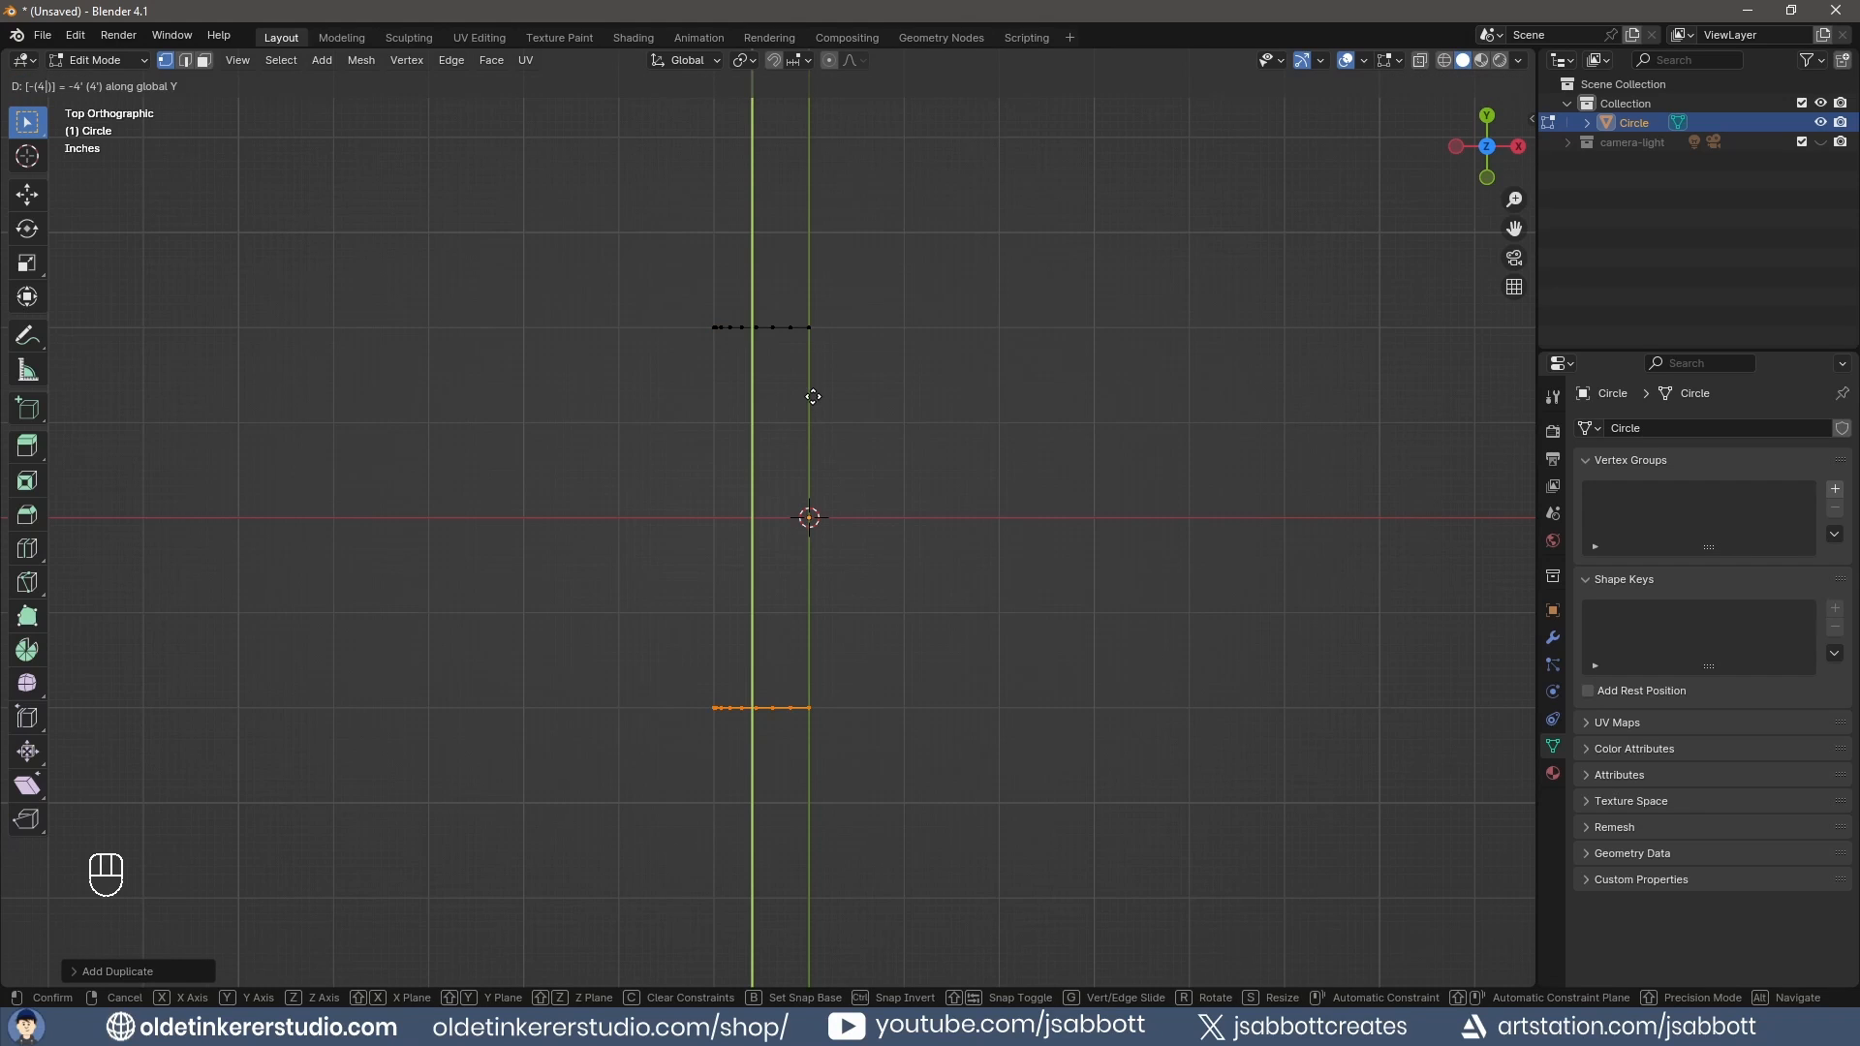
{"action": "key", "text": "Return"}
Bridge the edge loops of the two half arcs to form a curved surface.
{"action": "key", "text": "2"}
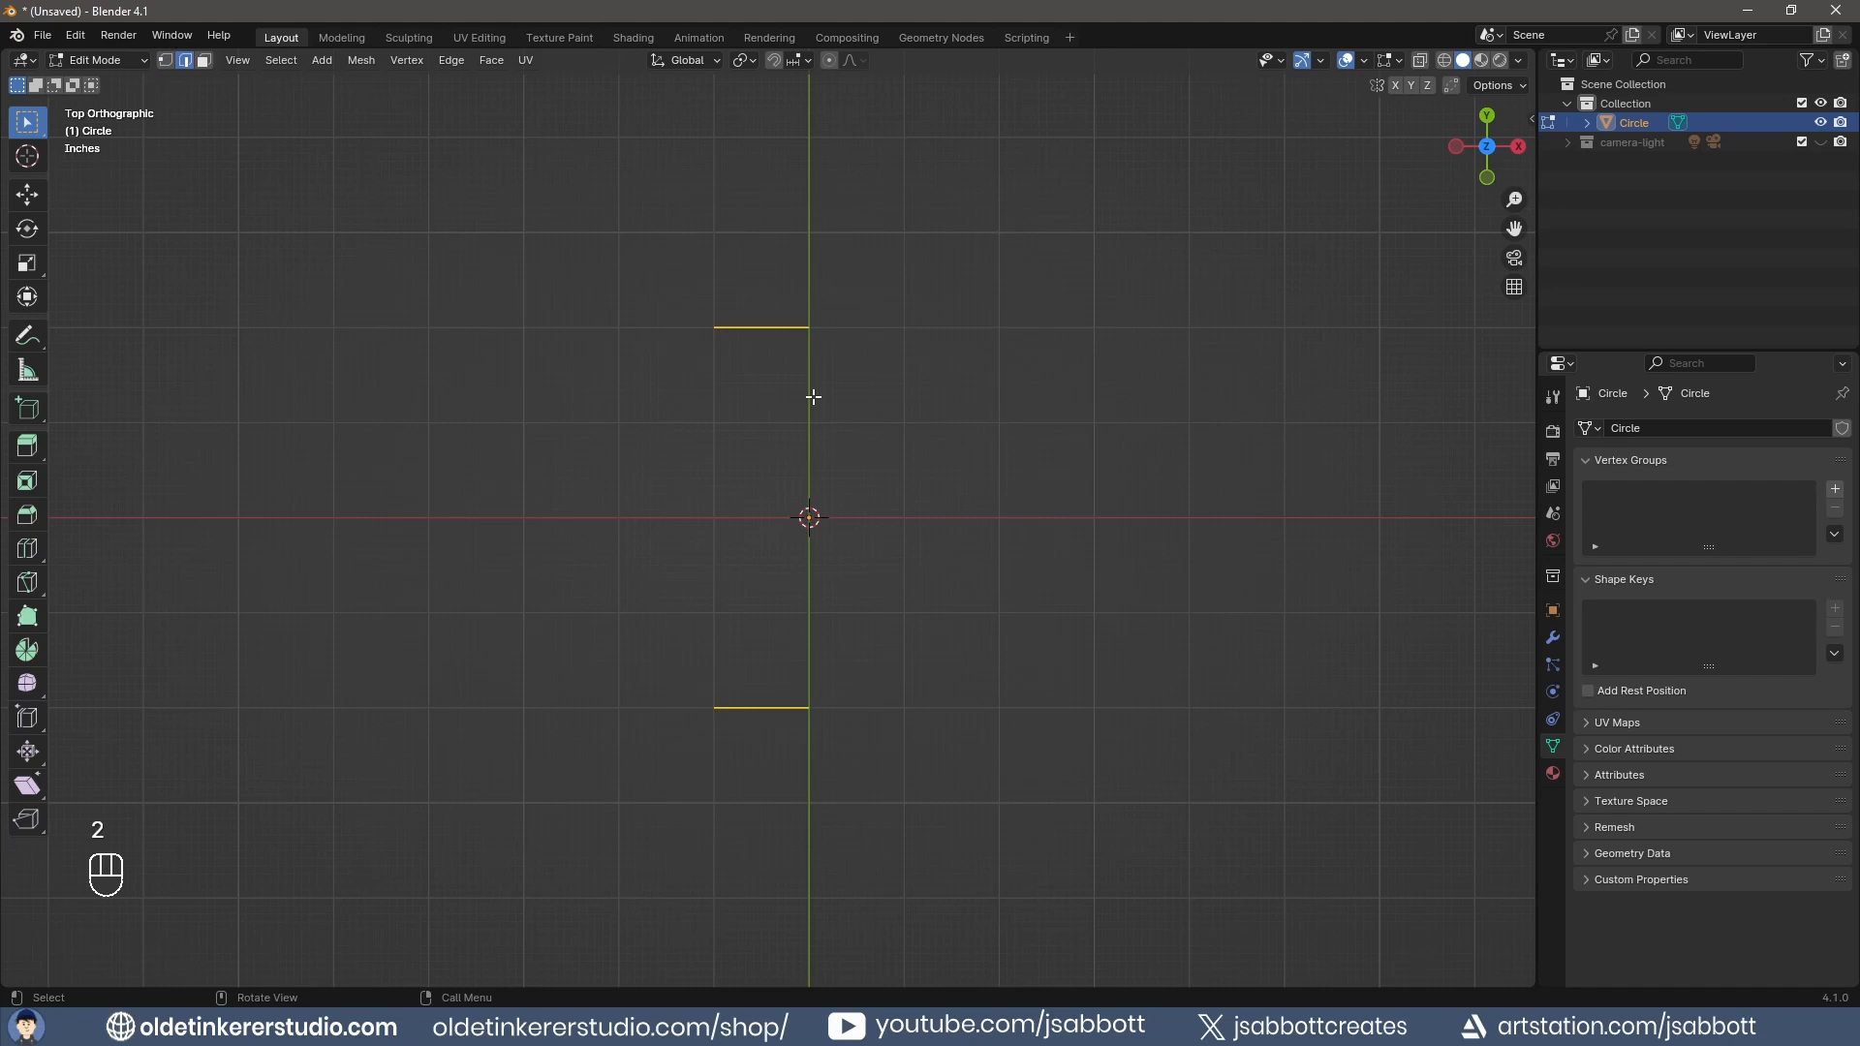
{"action": "right_click", "coordinate": [773, 330]}
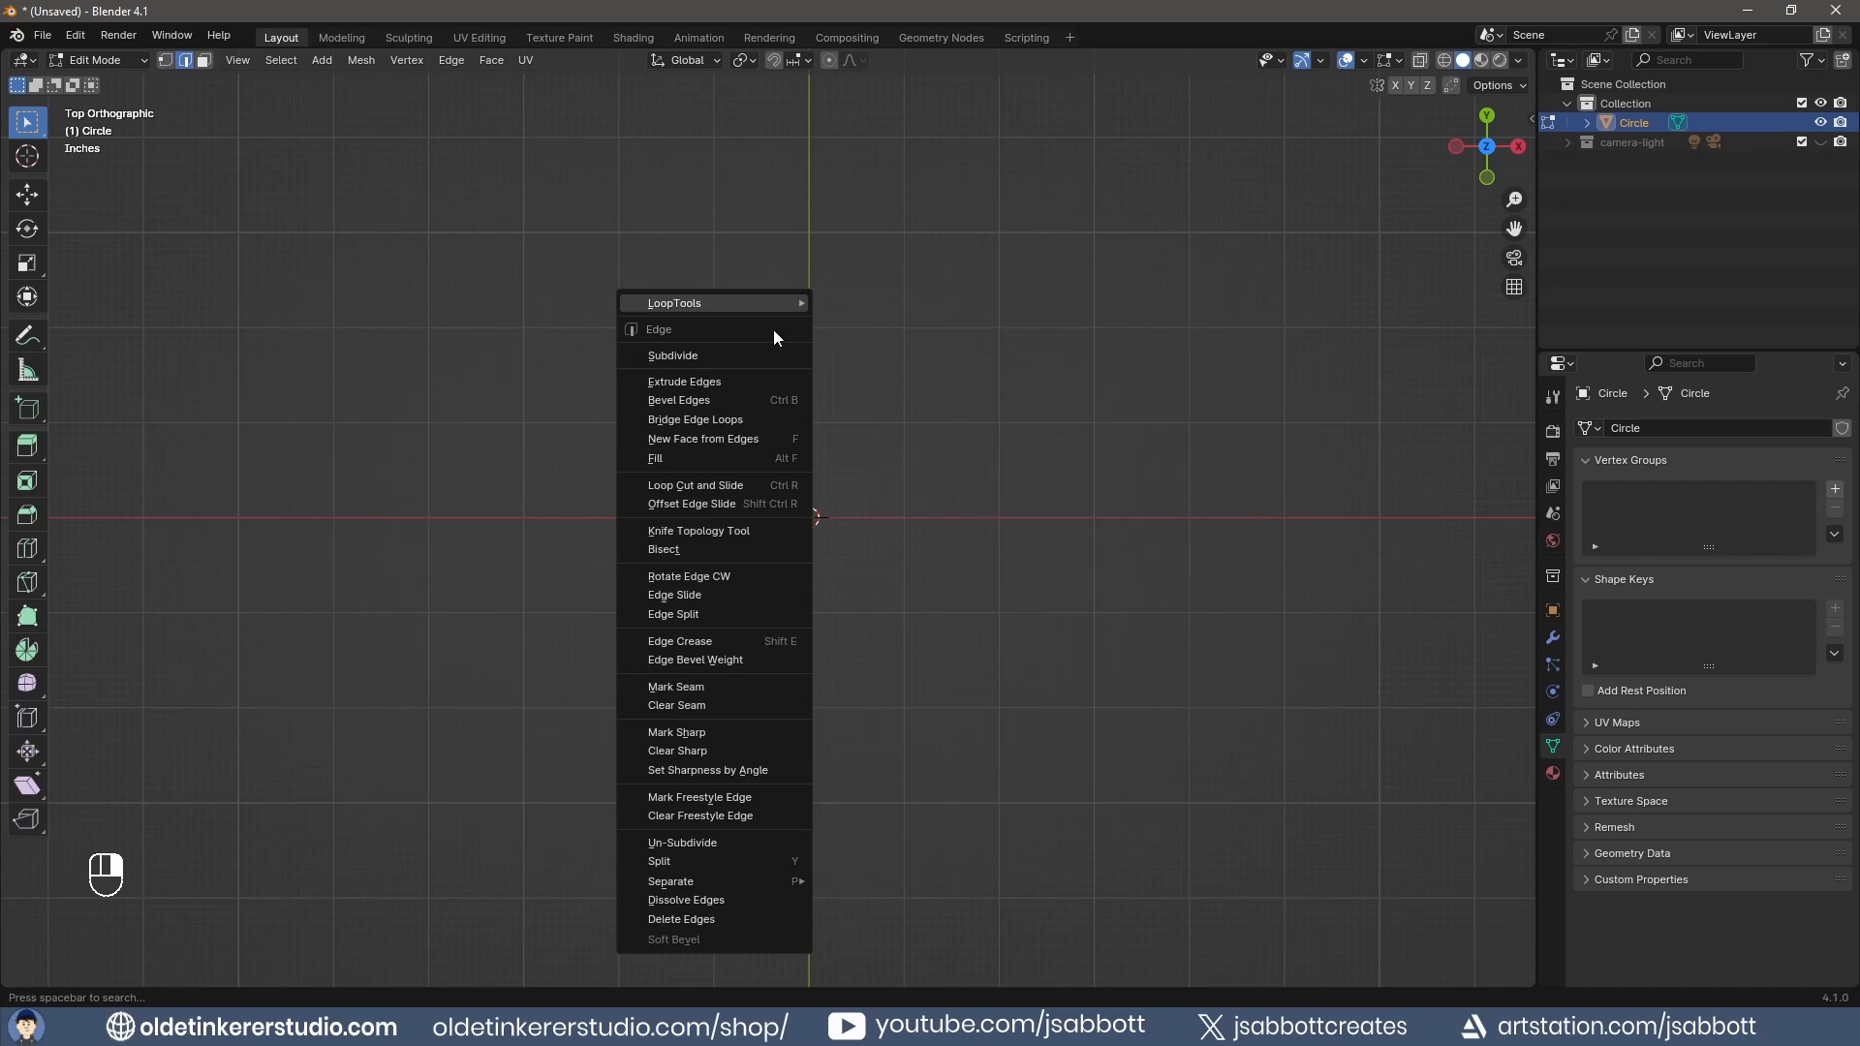
{"action": "left_click", "coordinate": [711, 418]}
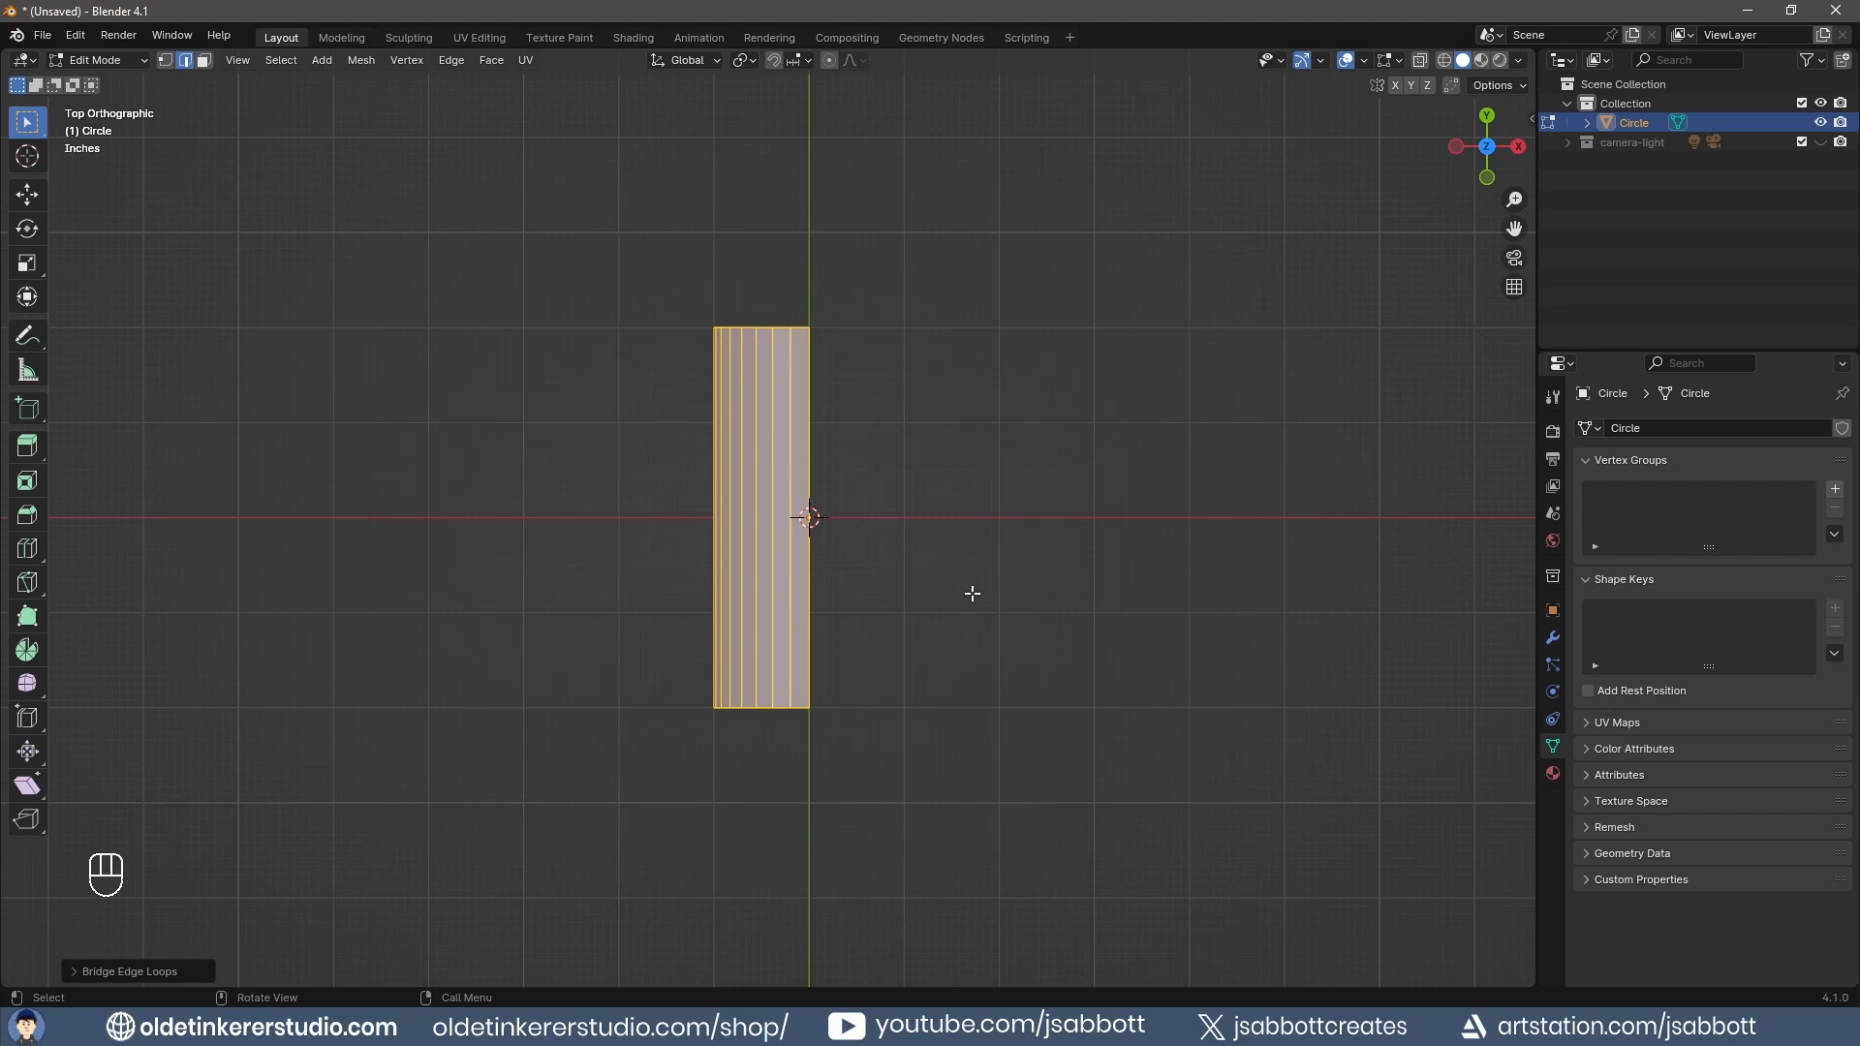
Add a Solidify modifier to the curved surface with an offset of 1 and a thickness of 0.1 feet.
{"action": "middle_click_drag", "start_coordinate": [1021, 677], "coordinate": [968, 465]}
{"action": "left_click", "coordinate": [1552, 640]}
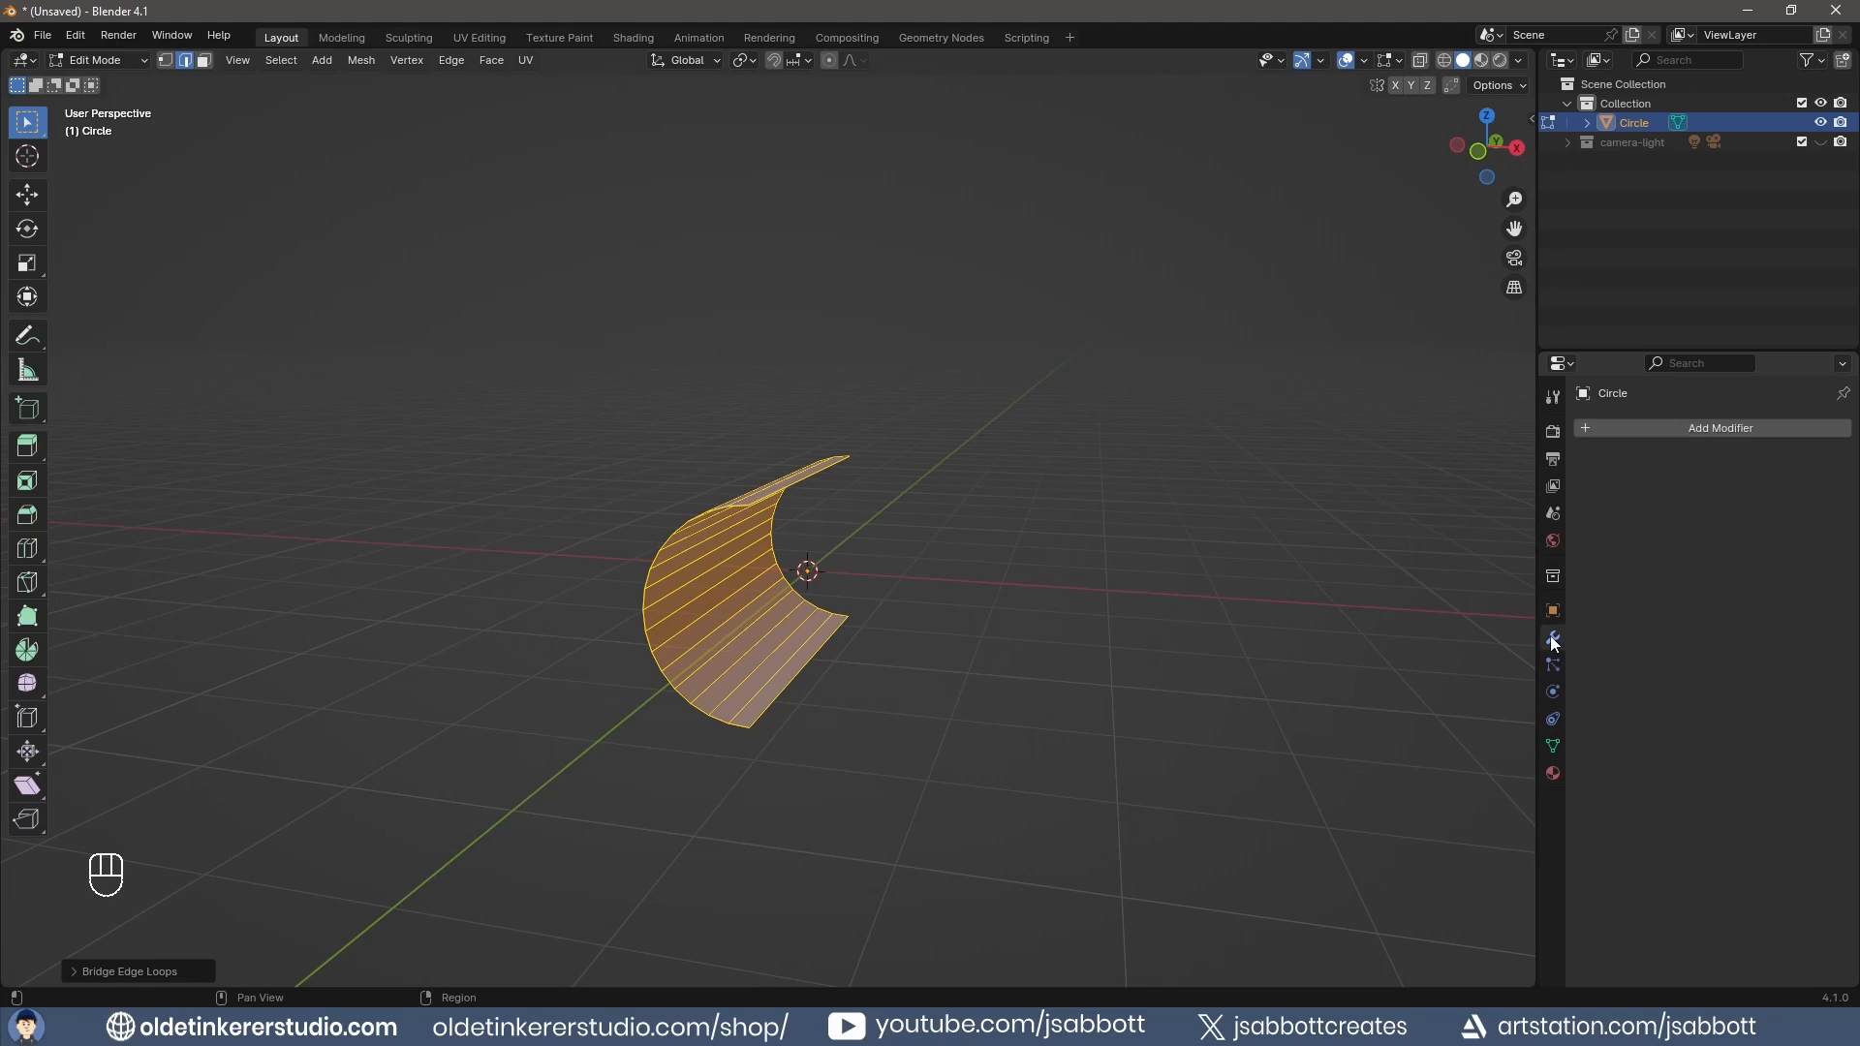
{"action": "left_click", "coordinate": [1667, 428]}
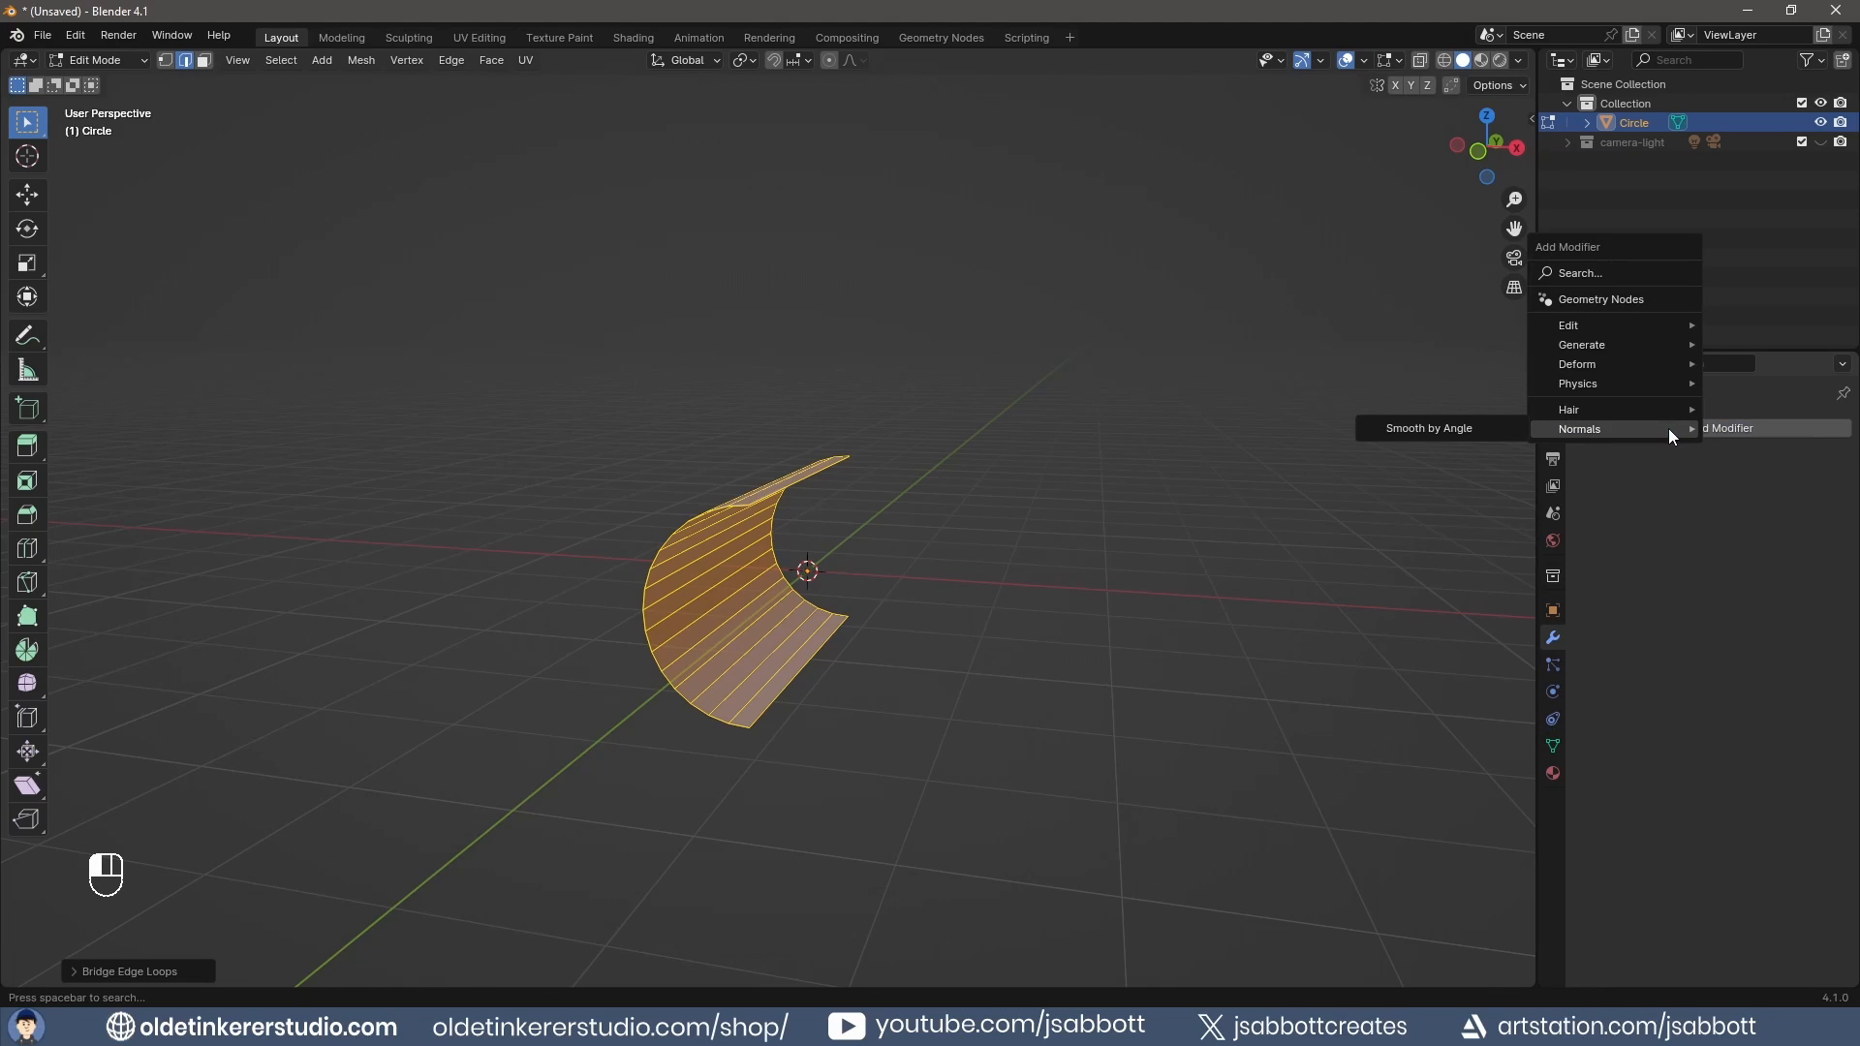
{"action": "mouse_move", "coordinate": [1604, 341]}
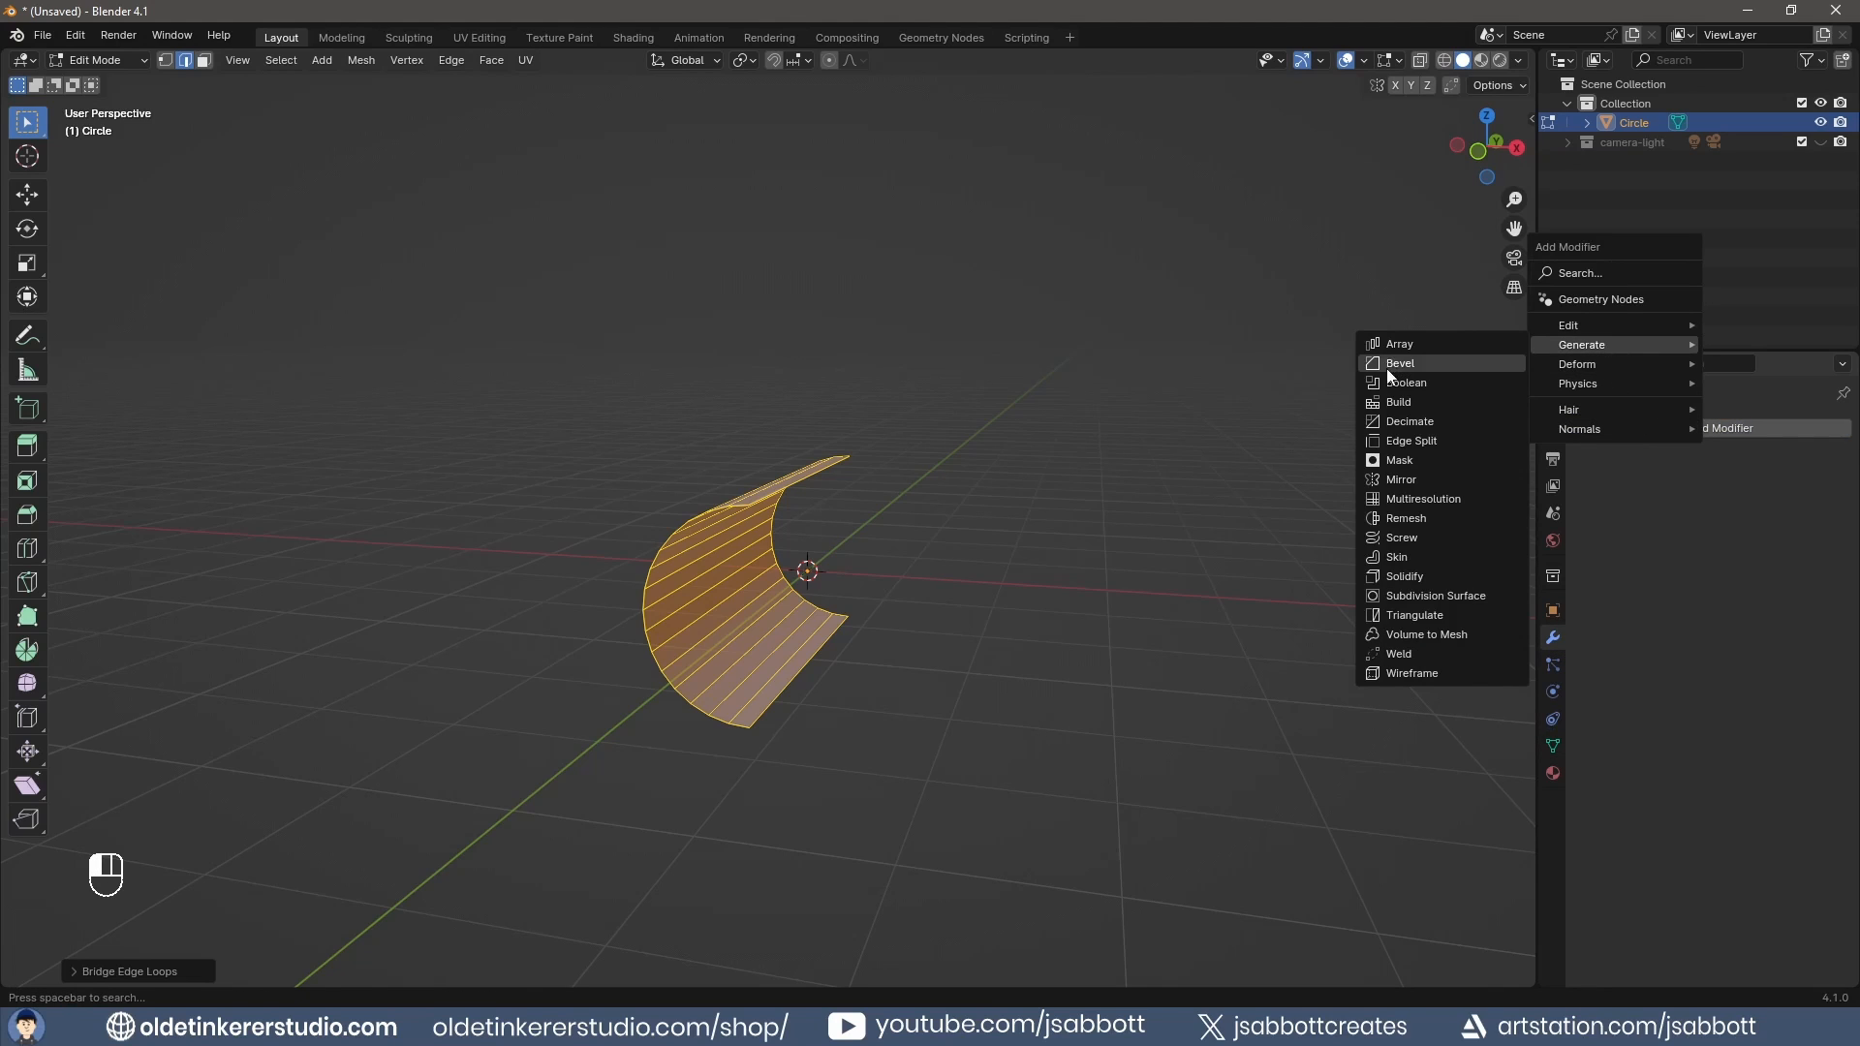
{"action": "left_click", "coordinate": [1412, 576]}
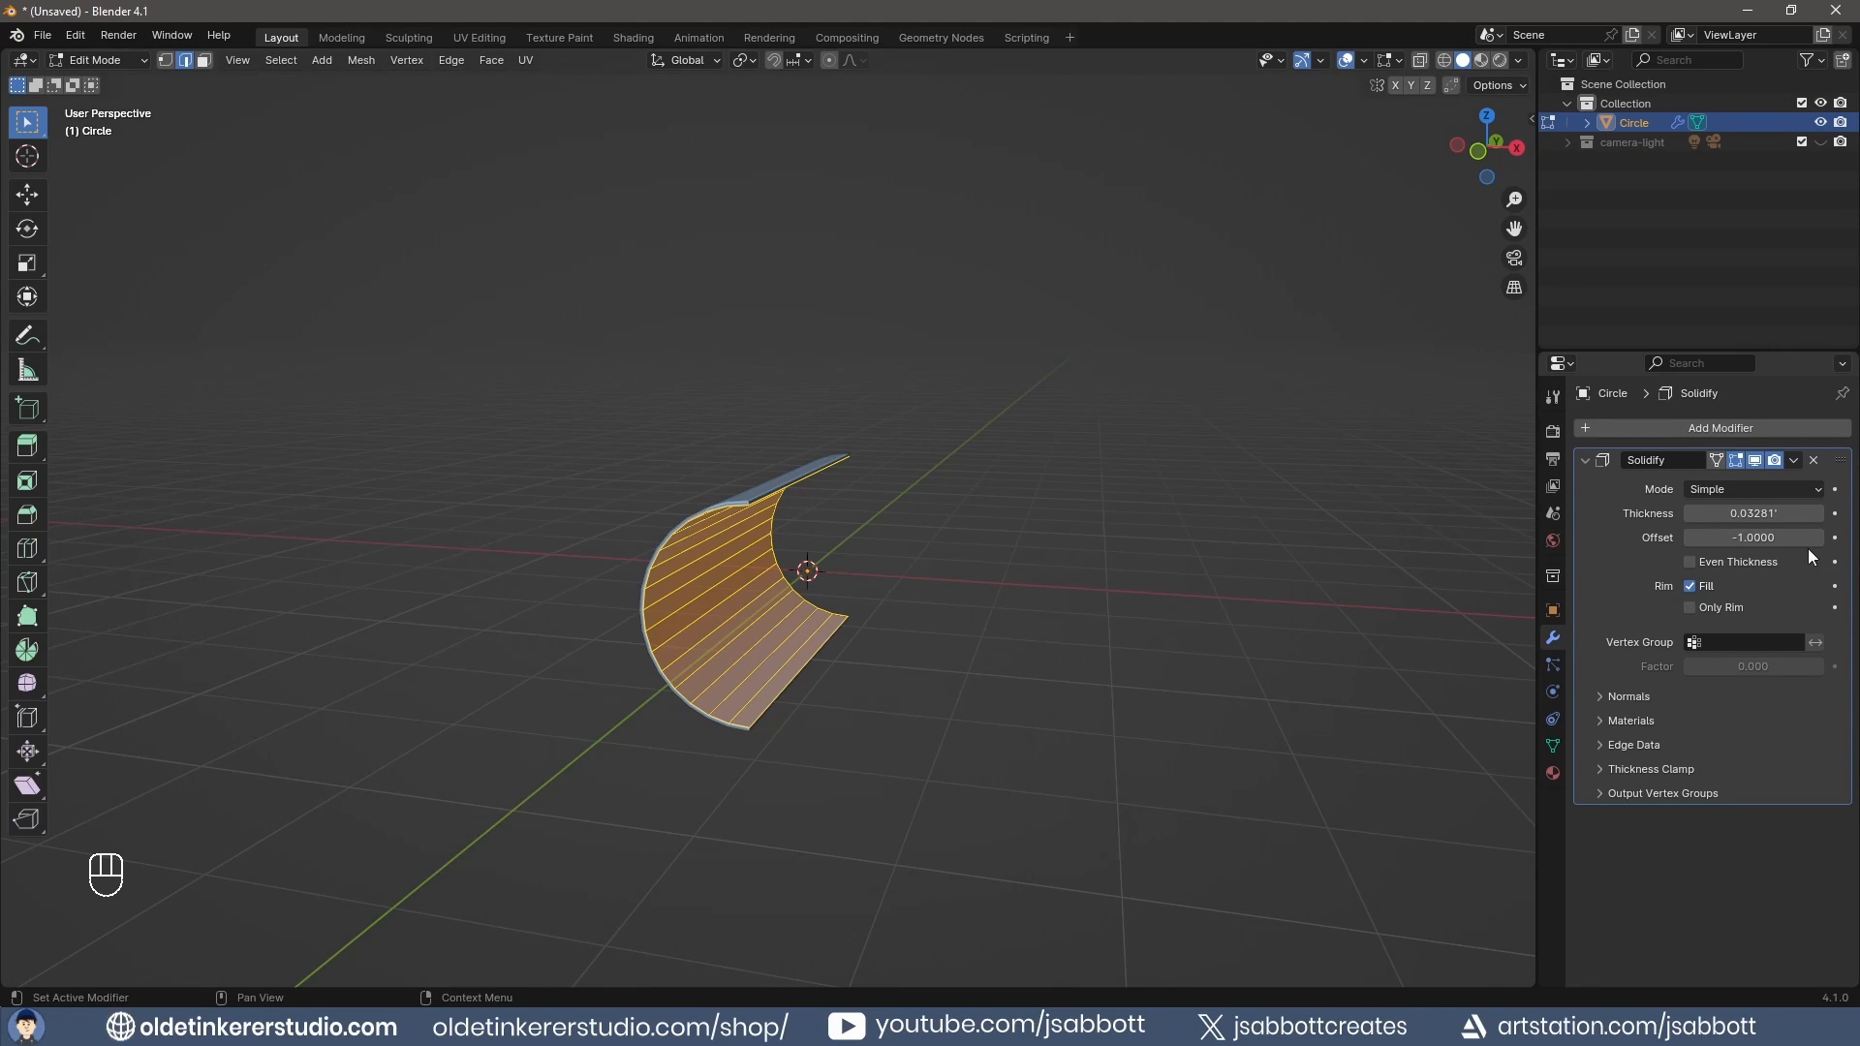
{"action": "left_click", "coordinate": [1726, 538]}
{"action": "type", "text": "1"}
{"action": "key", "text": "Return"}
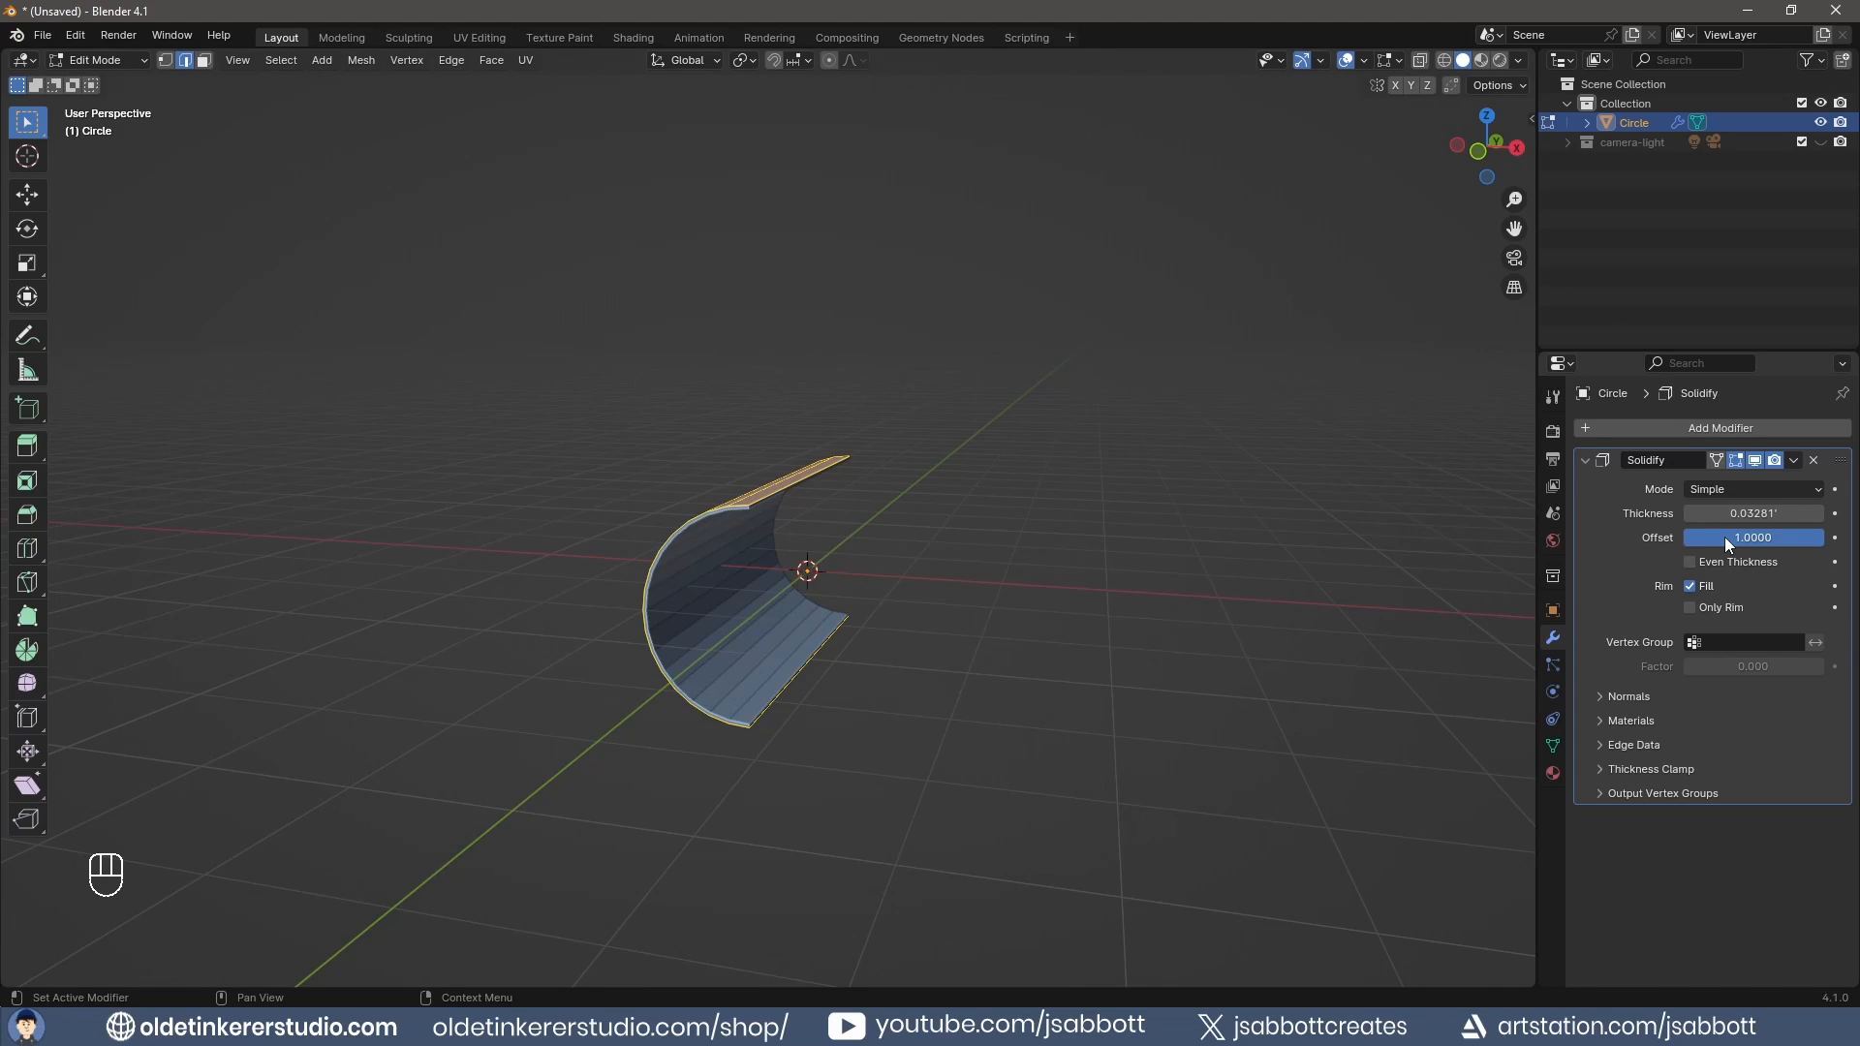
{"action": "left_click", "coordinate": [1727, 516]}
{"action": "type", "text": "0.1"}
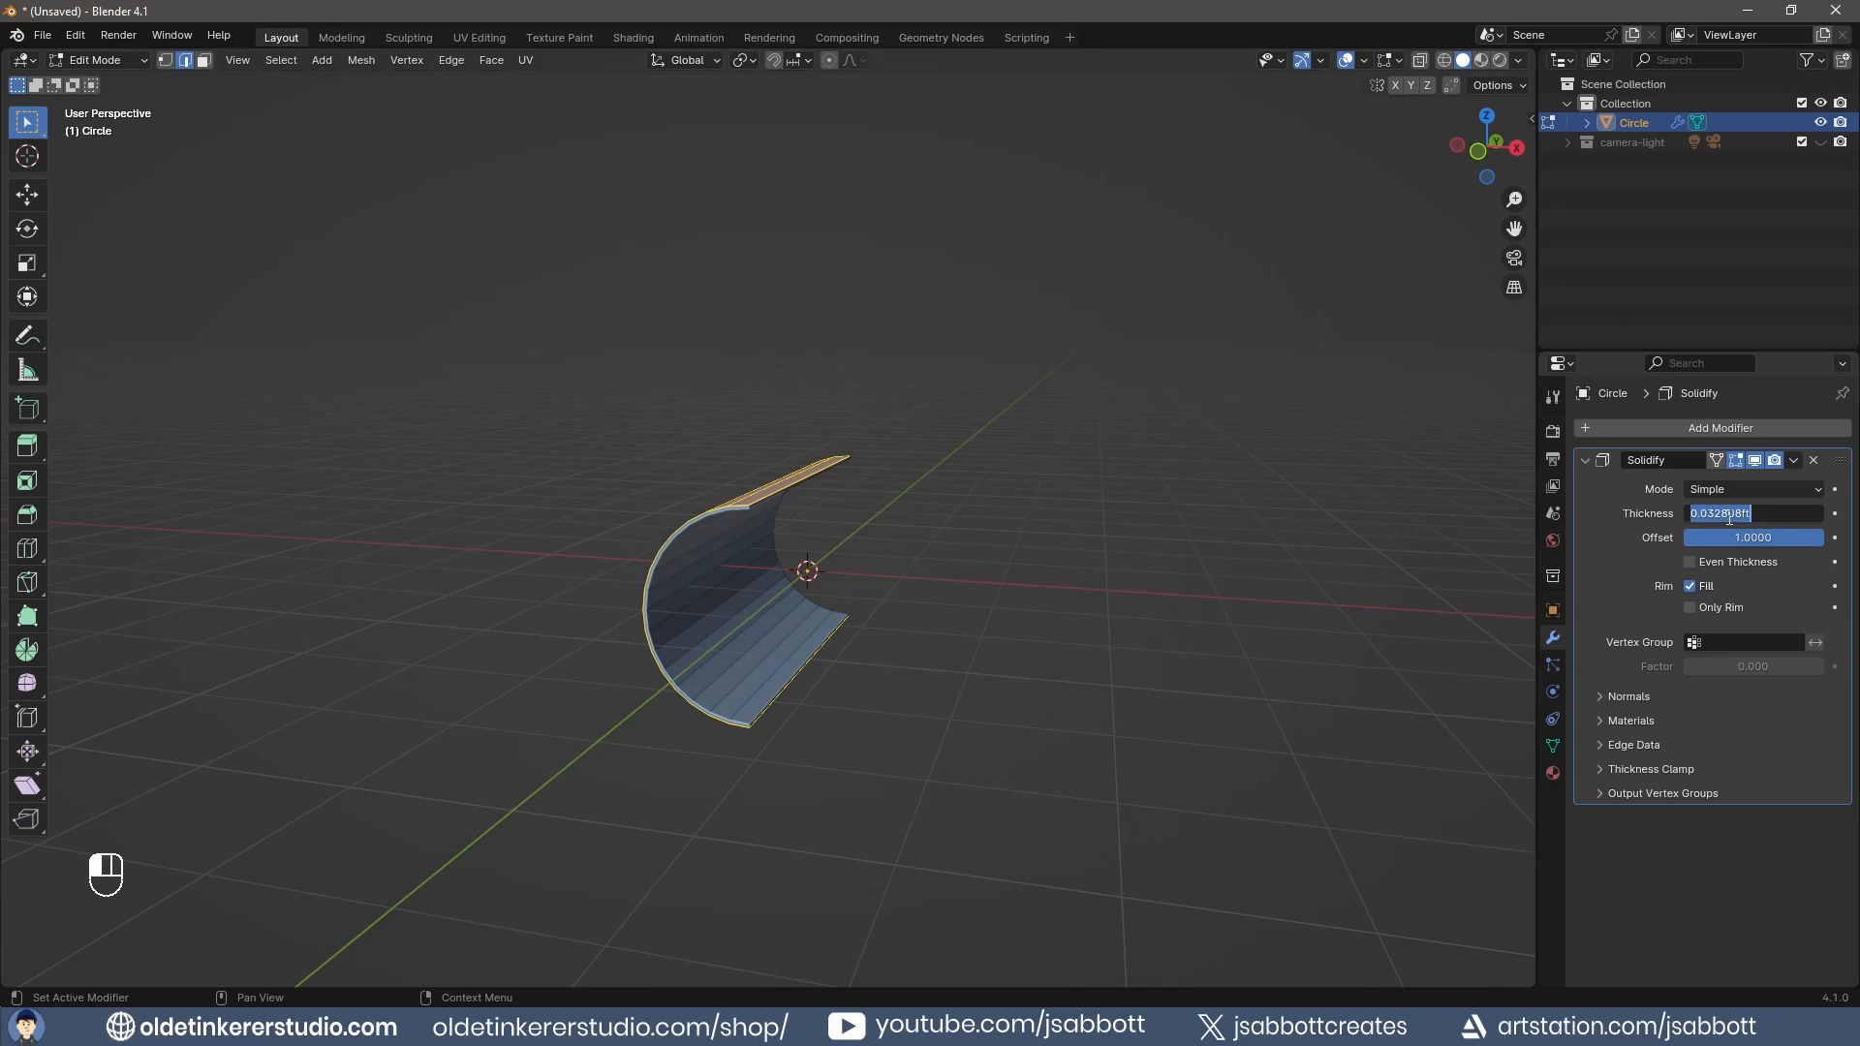
{"action": "key", "text": "Return"}
Apply the Solidify modifier in Object Mode and reopen the shell in Edit Mode, facing its outer side.
{"action": "key", "text": "Tab"}
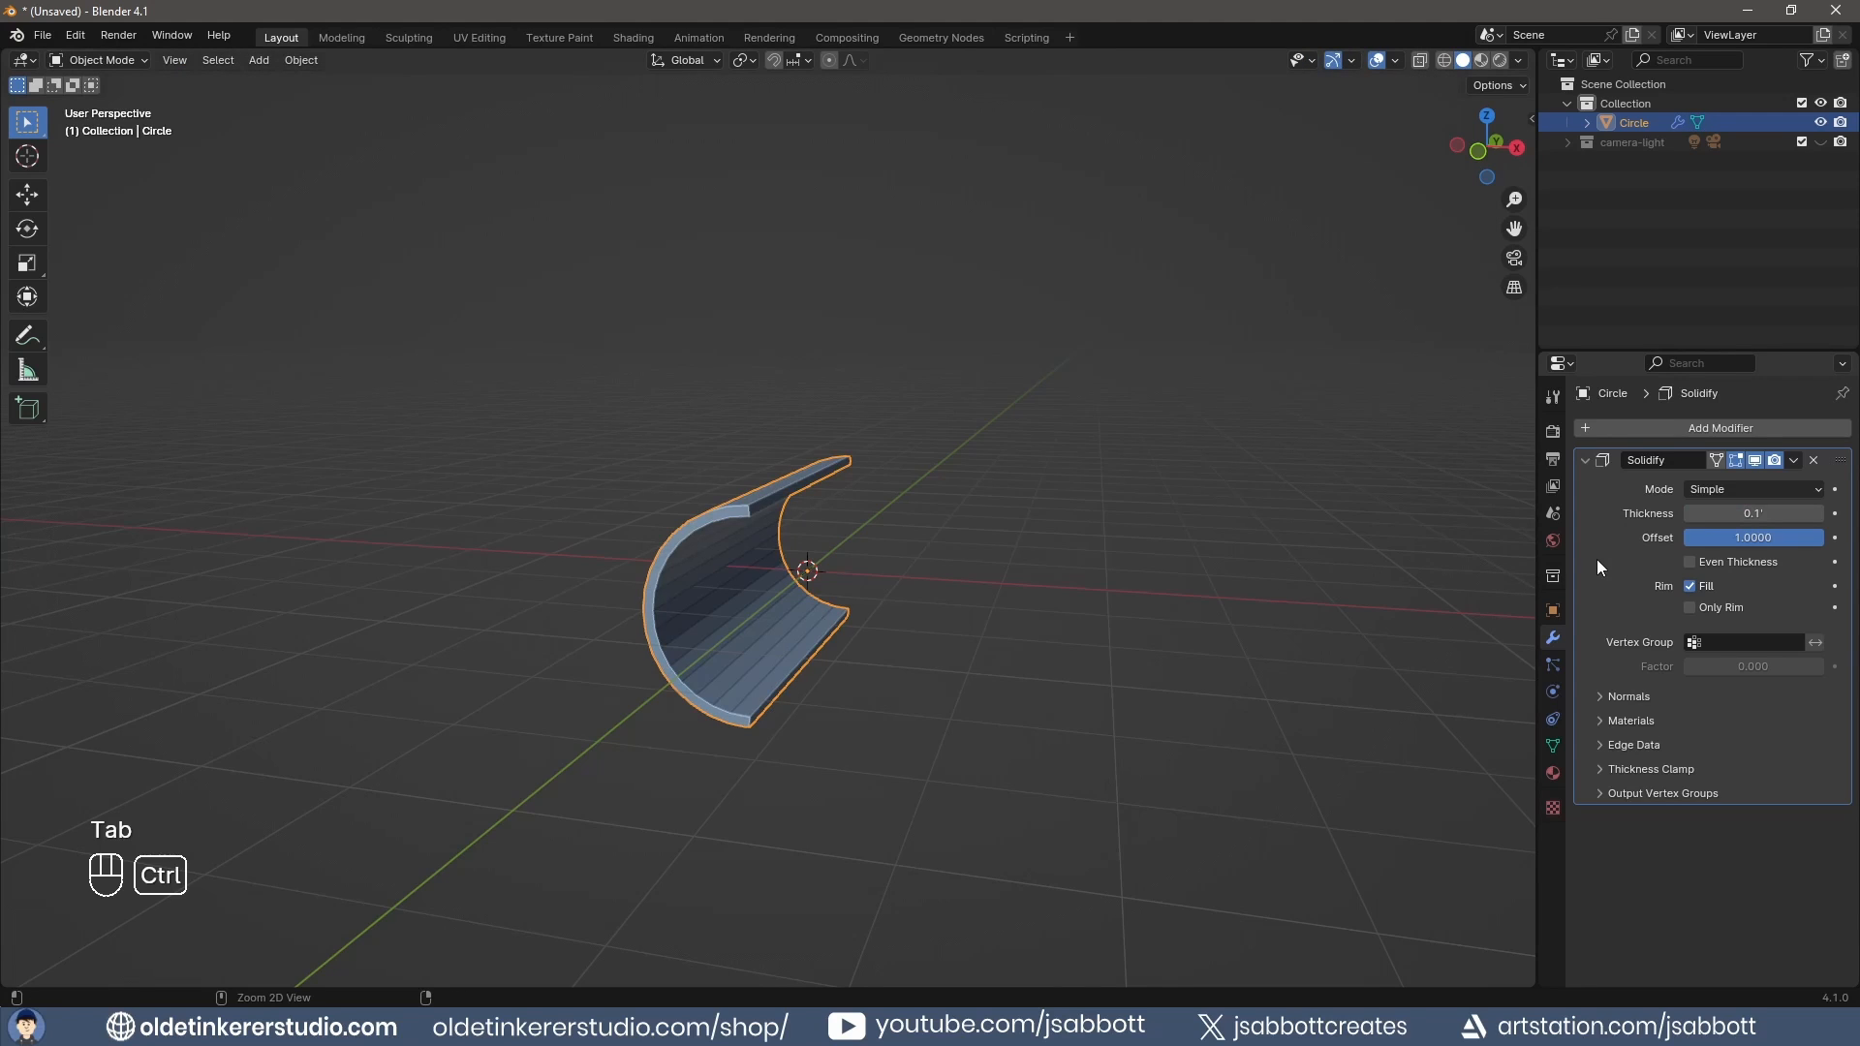
{"action": "key", "text": "ctrl+a"}
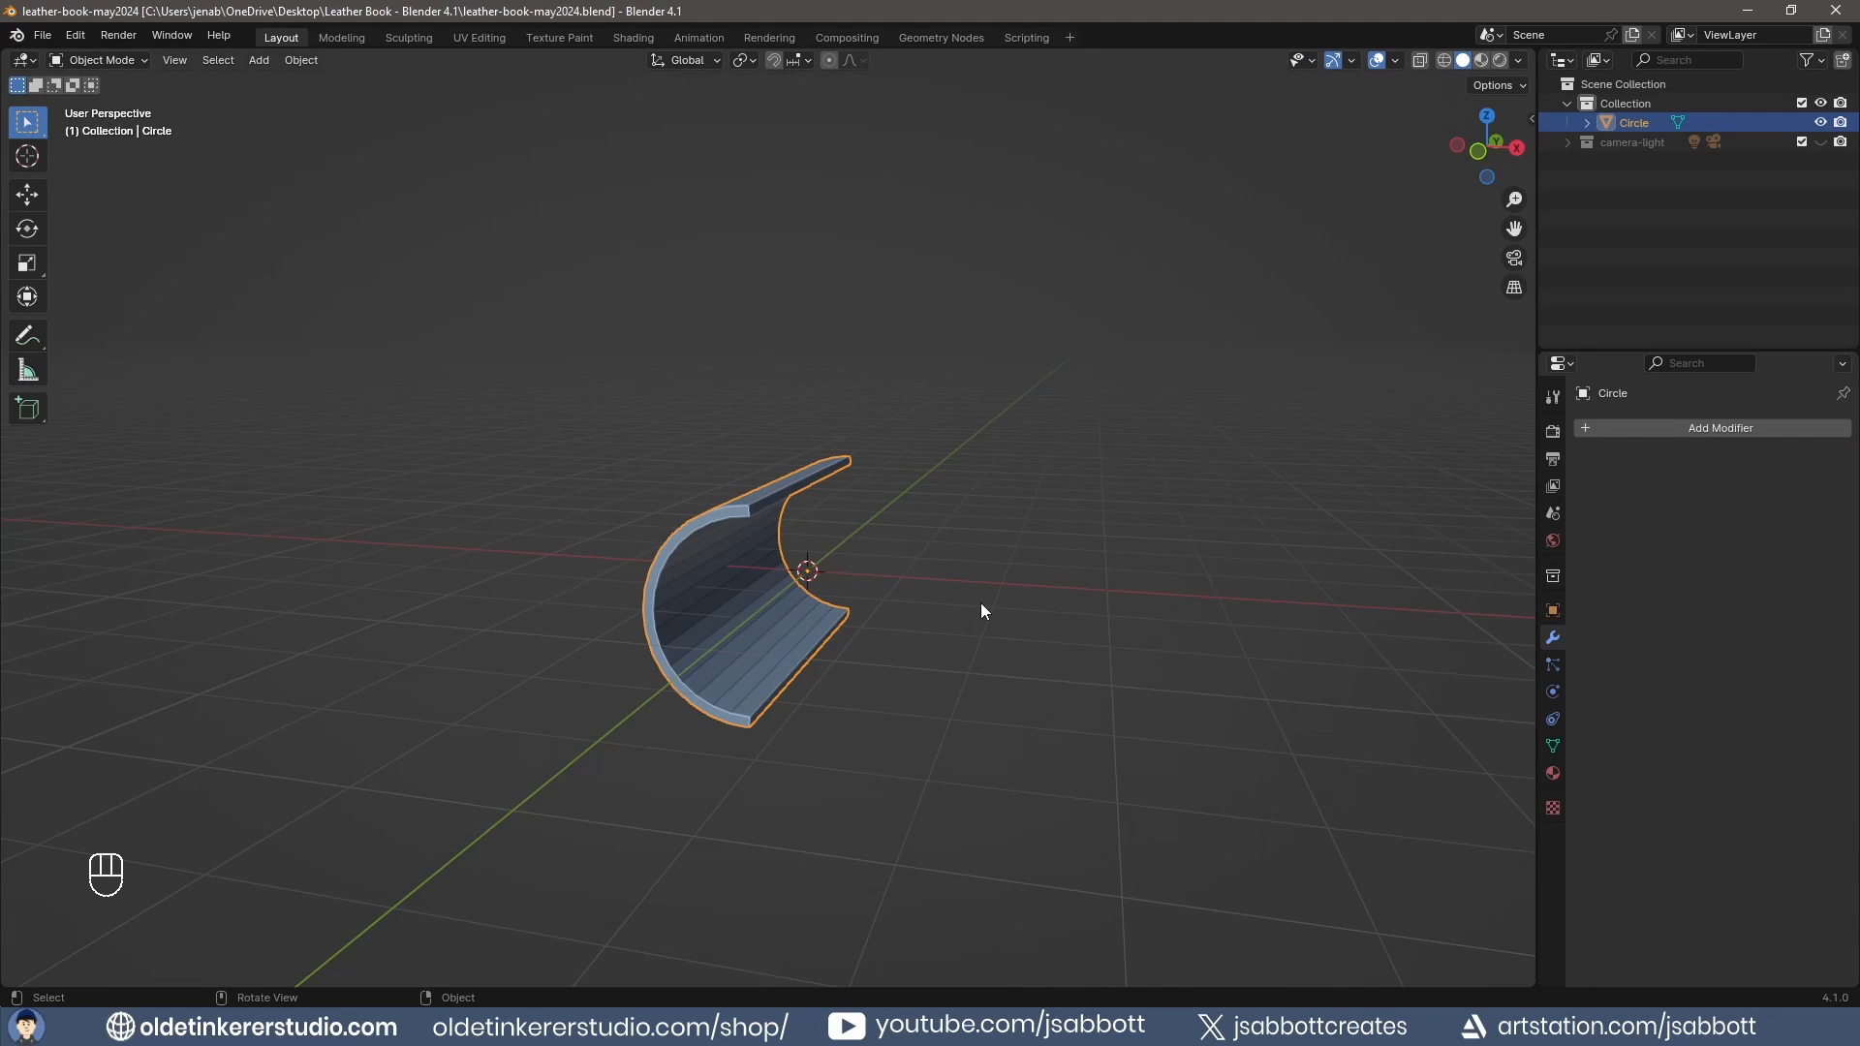
{"action": "key", "text": "Tab"}
{"action": "middle_click_drag", "start_coordinate": [465, 637], "coordinate": [724, 623]}
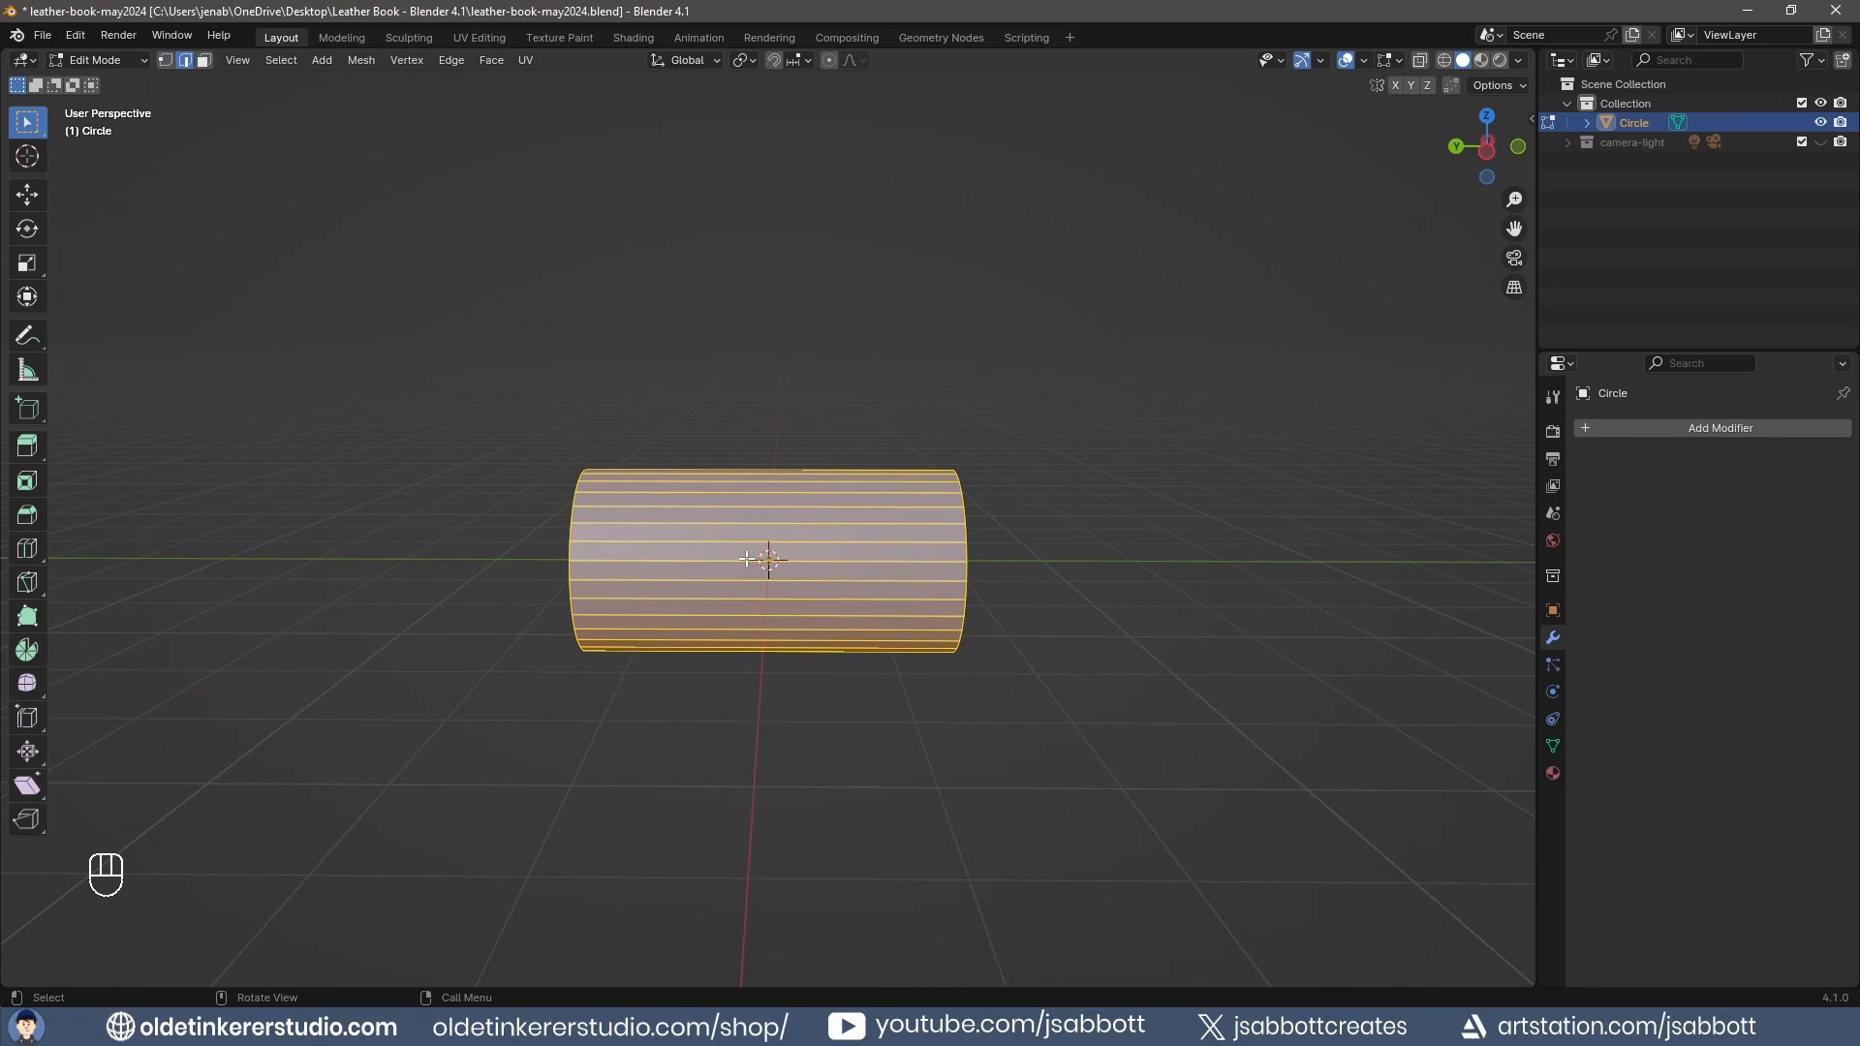
{"action": "key", "text": "ctrl+r"}
{"action": "scroll", "coordinate": [746, 559], "scroll_direction": "up", "scroll_amount": 1}
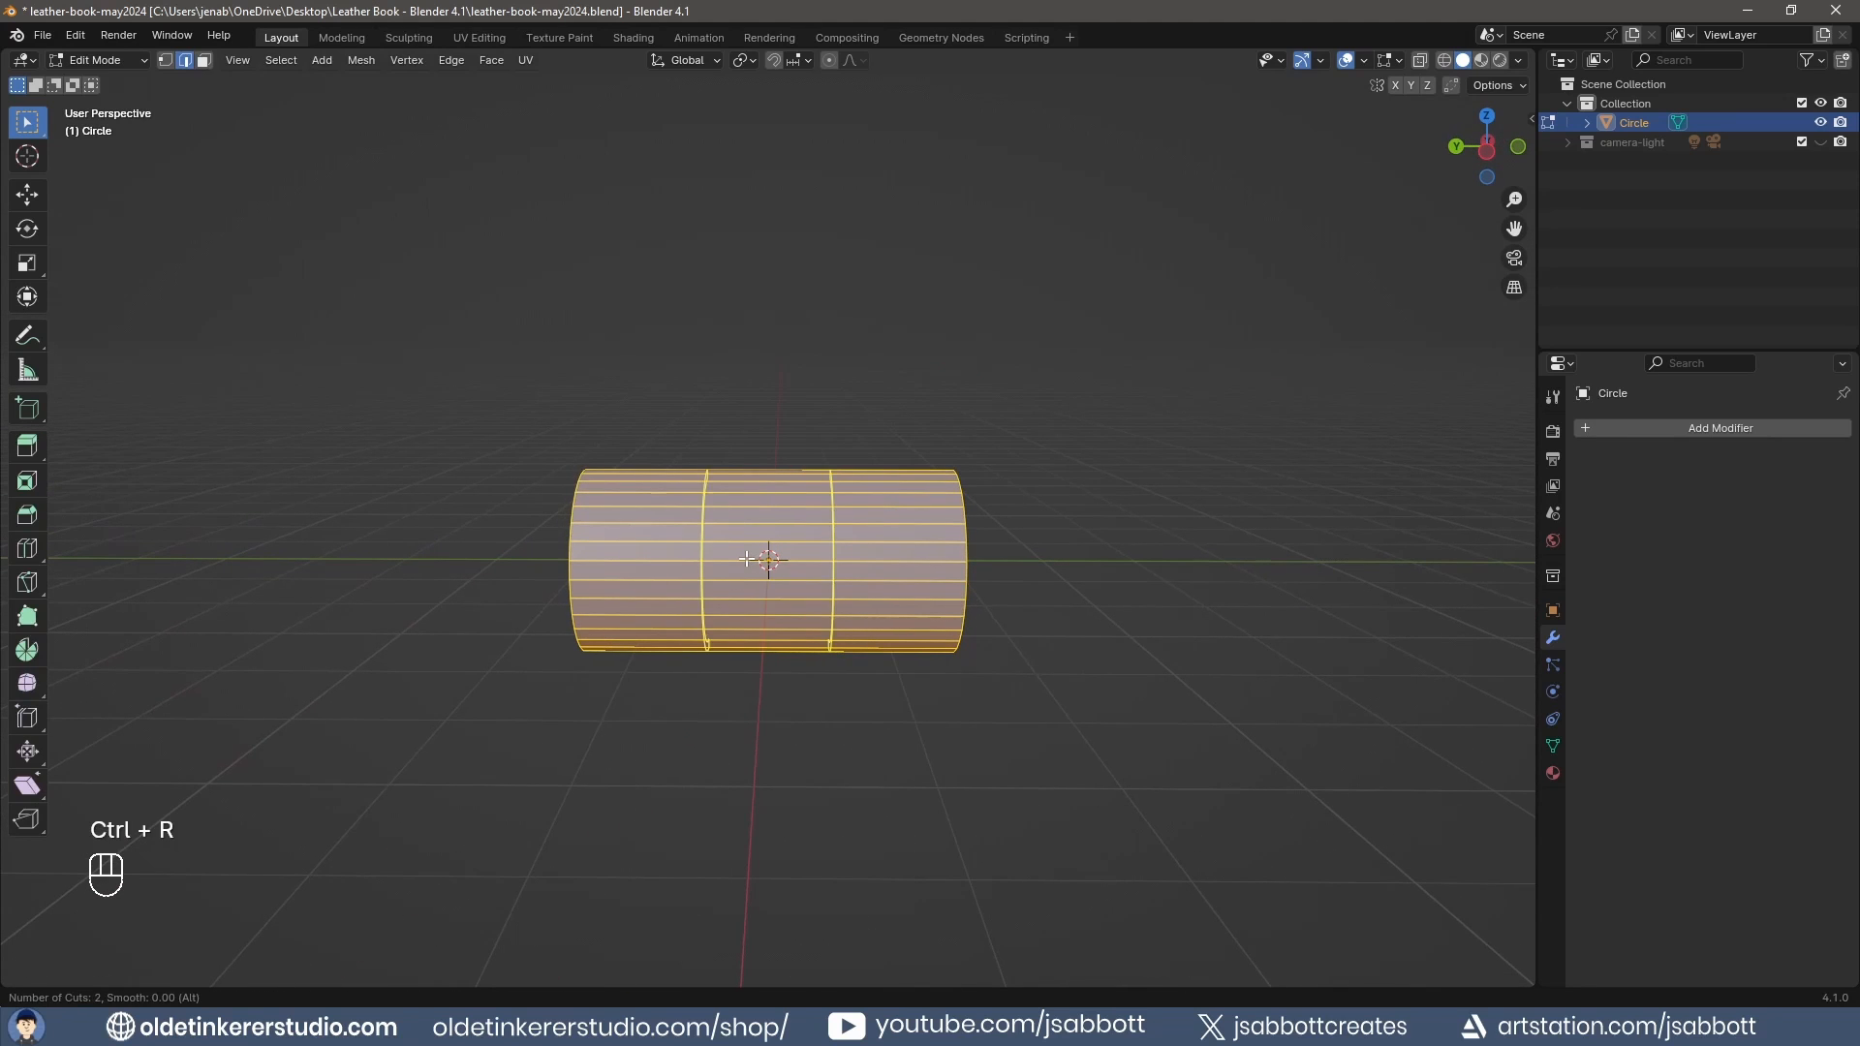
{"action": "scroll", "coordinate": [746, 559], "scroll_direction": "up", "scroll_amount": 3}
{"action": "left_click", "coordinate": [746, 559]}
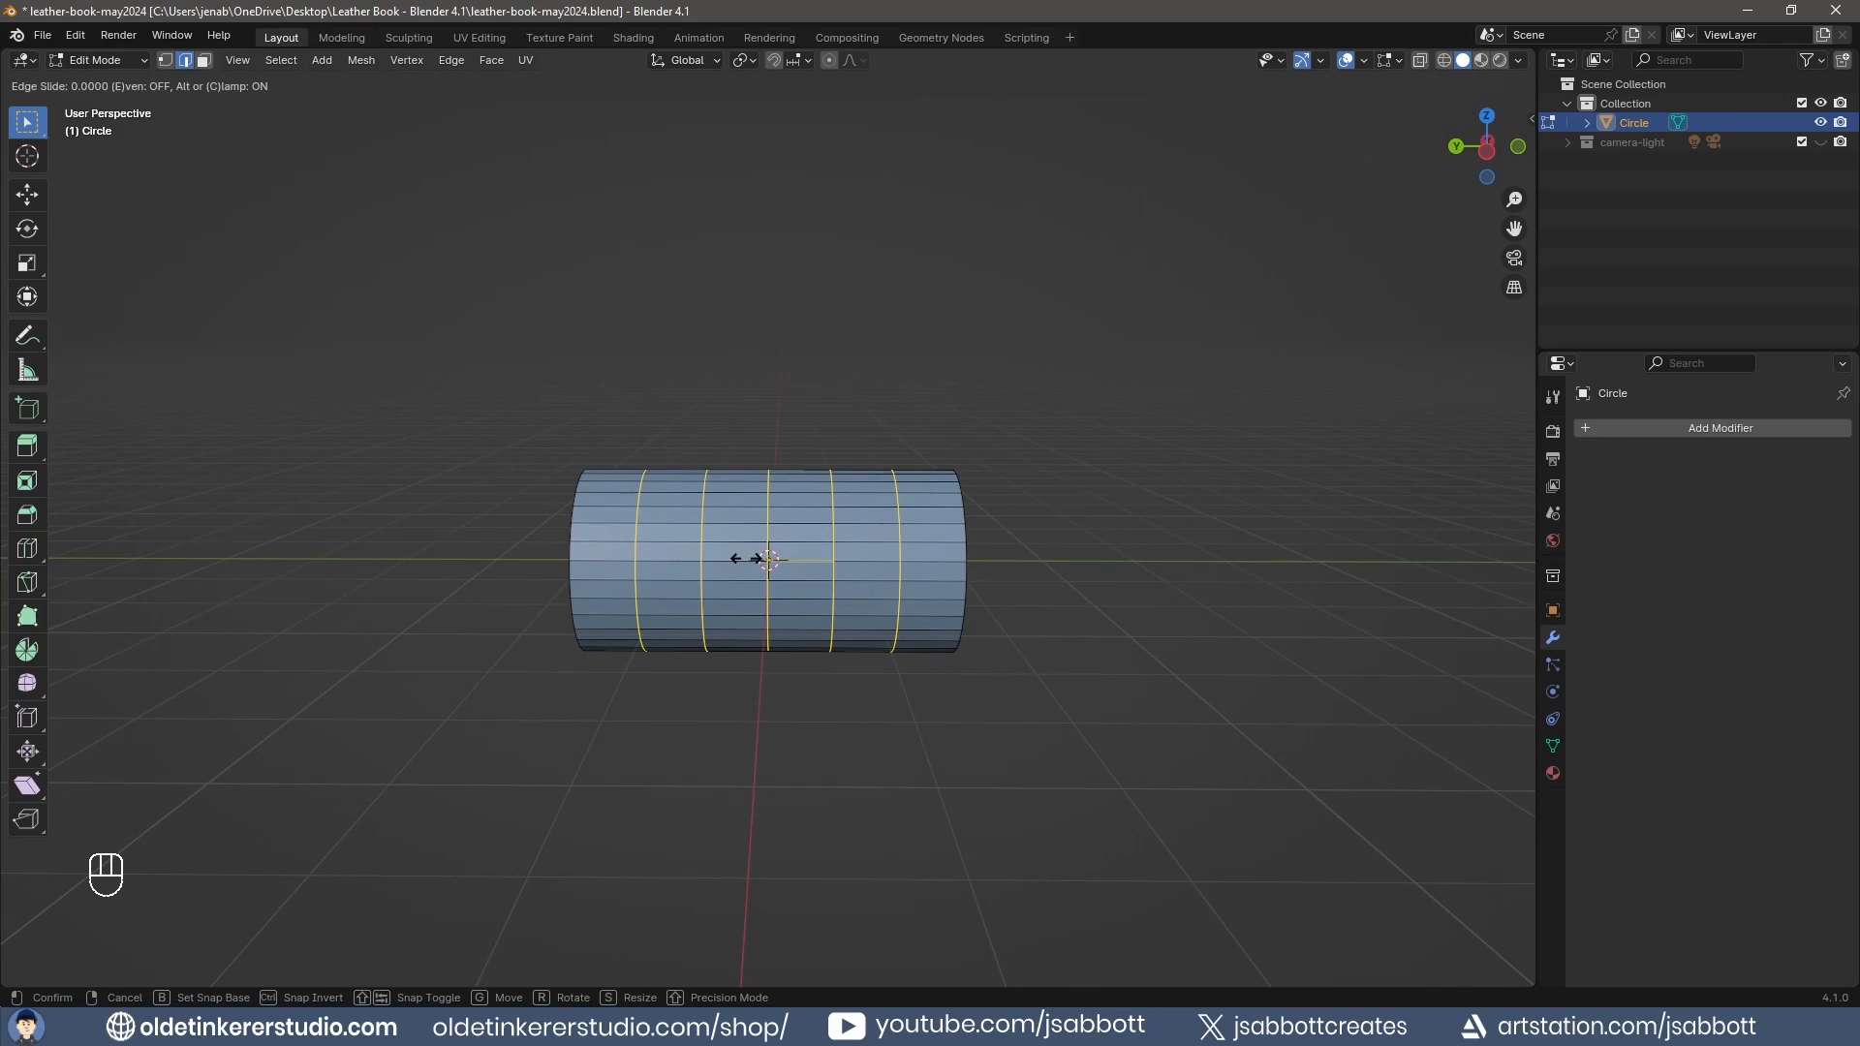
{"action": "right_click", "coordinate": [746, 559]}
{"action": "key", "text": "ctrl+z"}
Add four evenly spaced loop cuts around the shell, dividing its length along the Y axis.
{"action": "key", "text": "ctrl+r"}
{"action": "scroll", "coordinate": [746, 559], "scroll_direction": "up", "scroll_amount": 2}
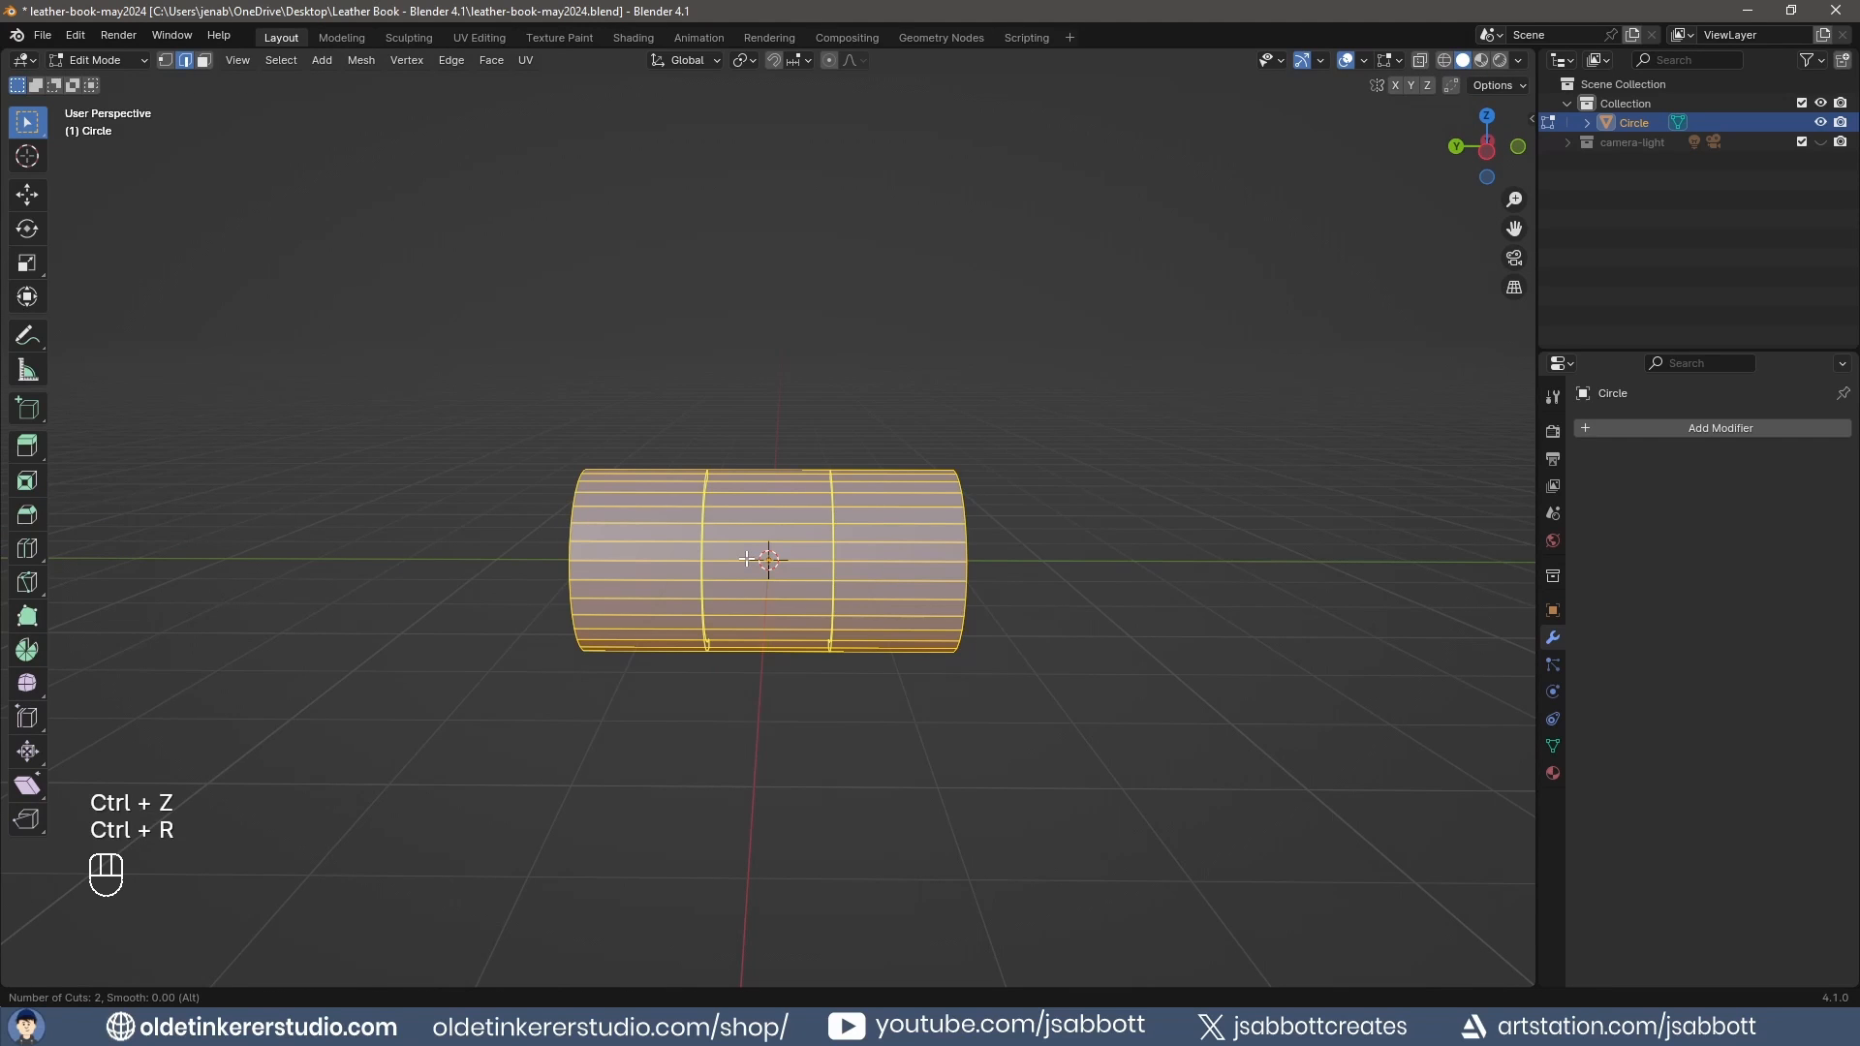
{"action": "scroll", "coordinate": [746, 558], "scroll_direction": "up", "scroll_amount": 1}
{"action": "left_click", "coordinate": [746, 558]}
{"action": "right_click", "coordinate": [746, 559]}
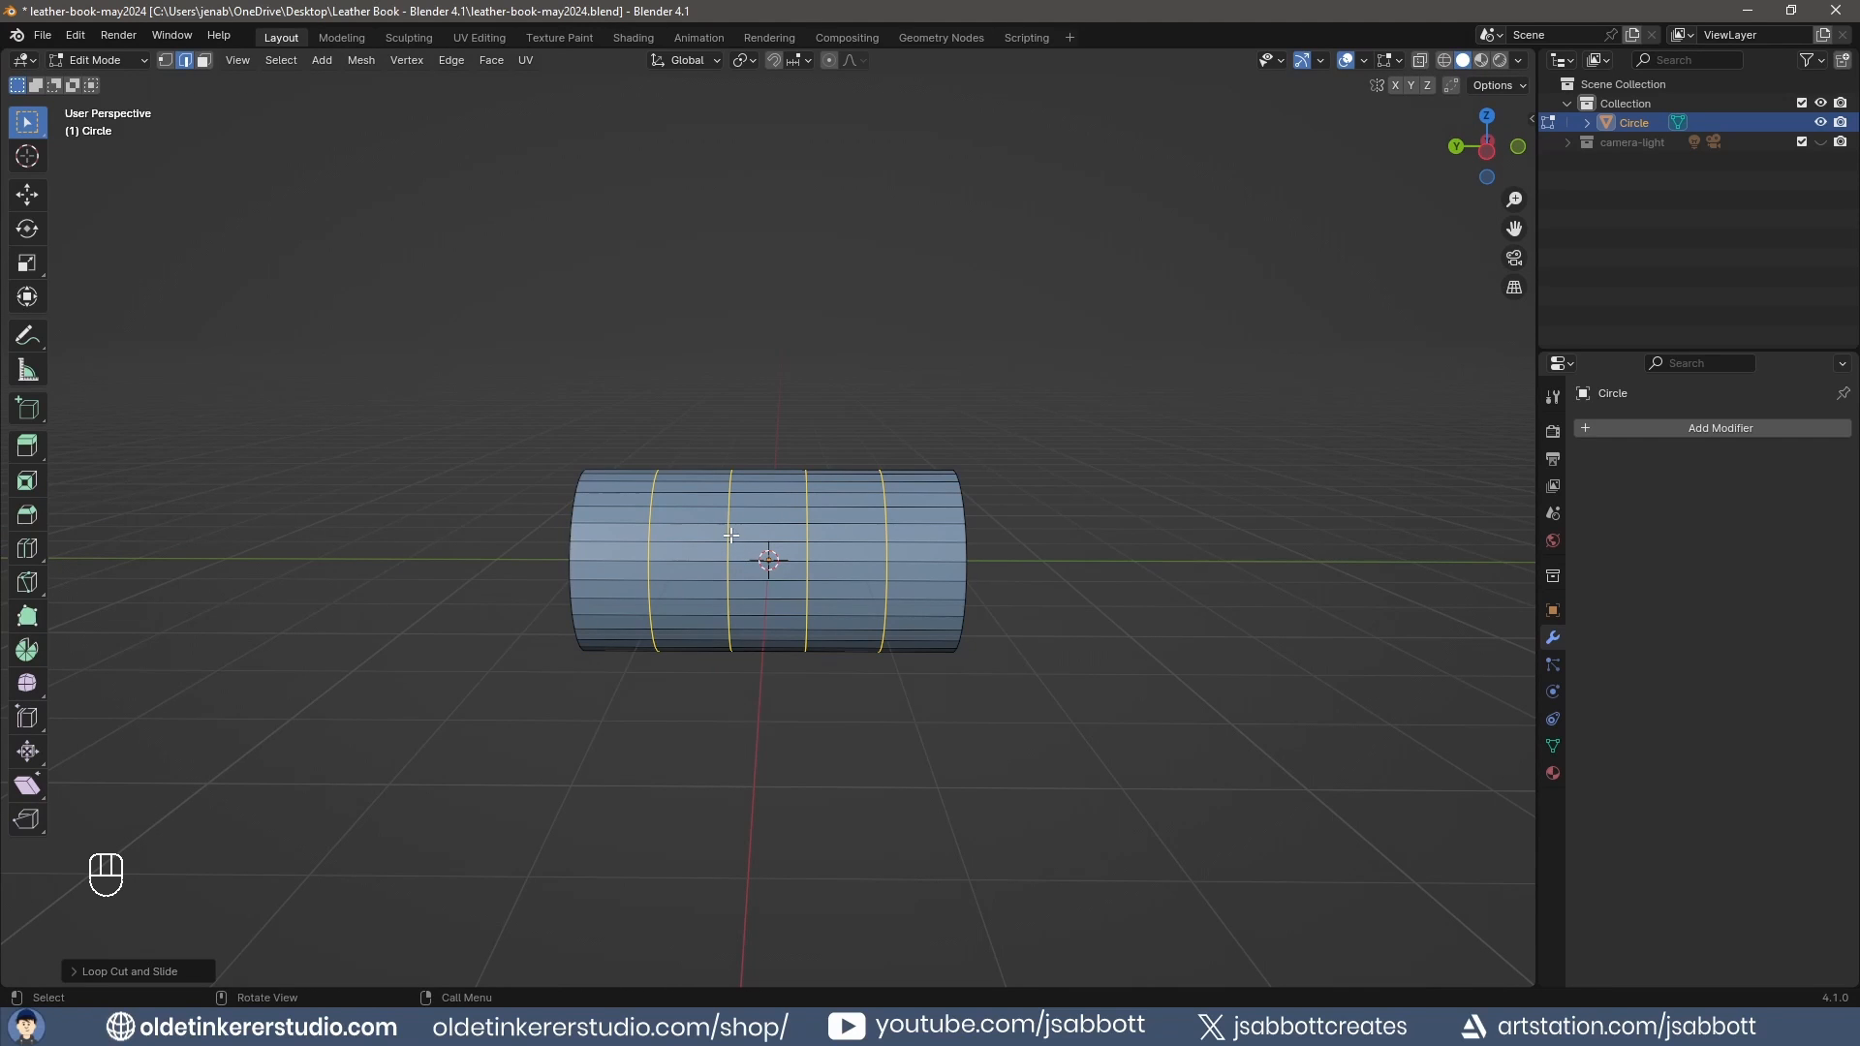
Move the two edge loops on the shell's +Y half along the Y axis toward the +Y end.
{"action": "left_click", "coordinate": [729, 536], "text": "alt"}
{"action": "left_click", "coordinate": [651, 536], "text": "alt+shift"}
{"action": "key", "text": "g"}
{"action": "key", "text": "y"}
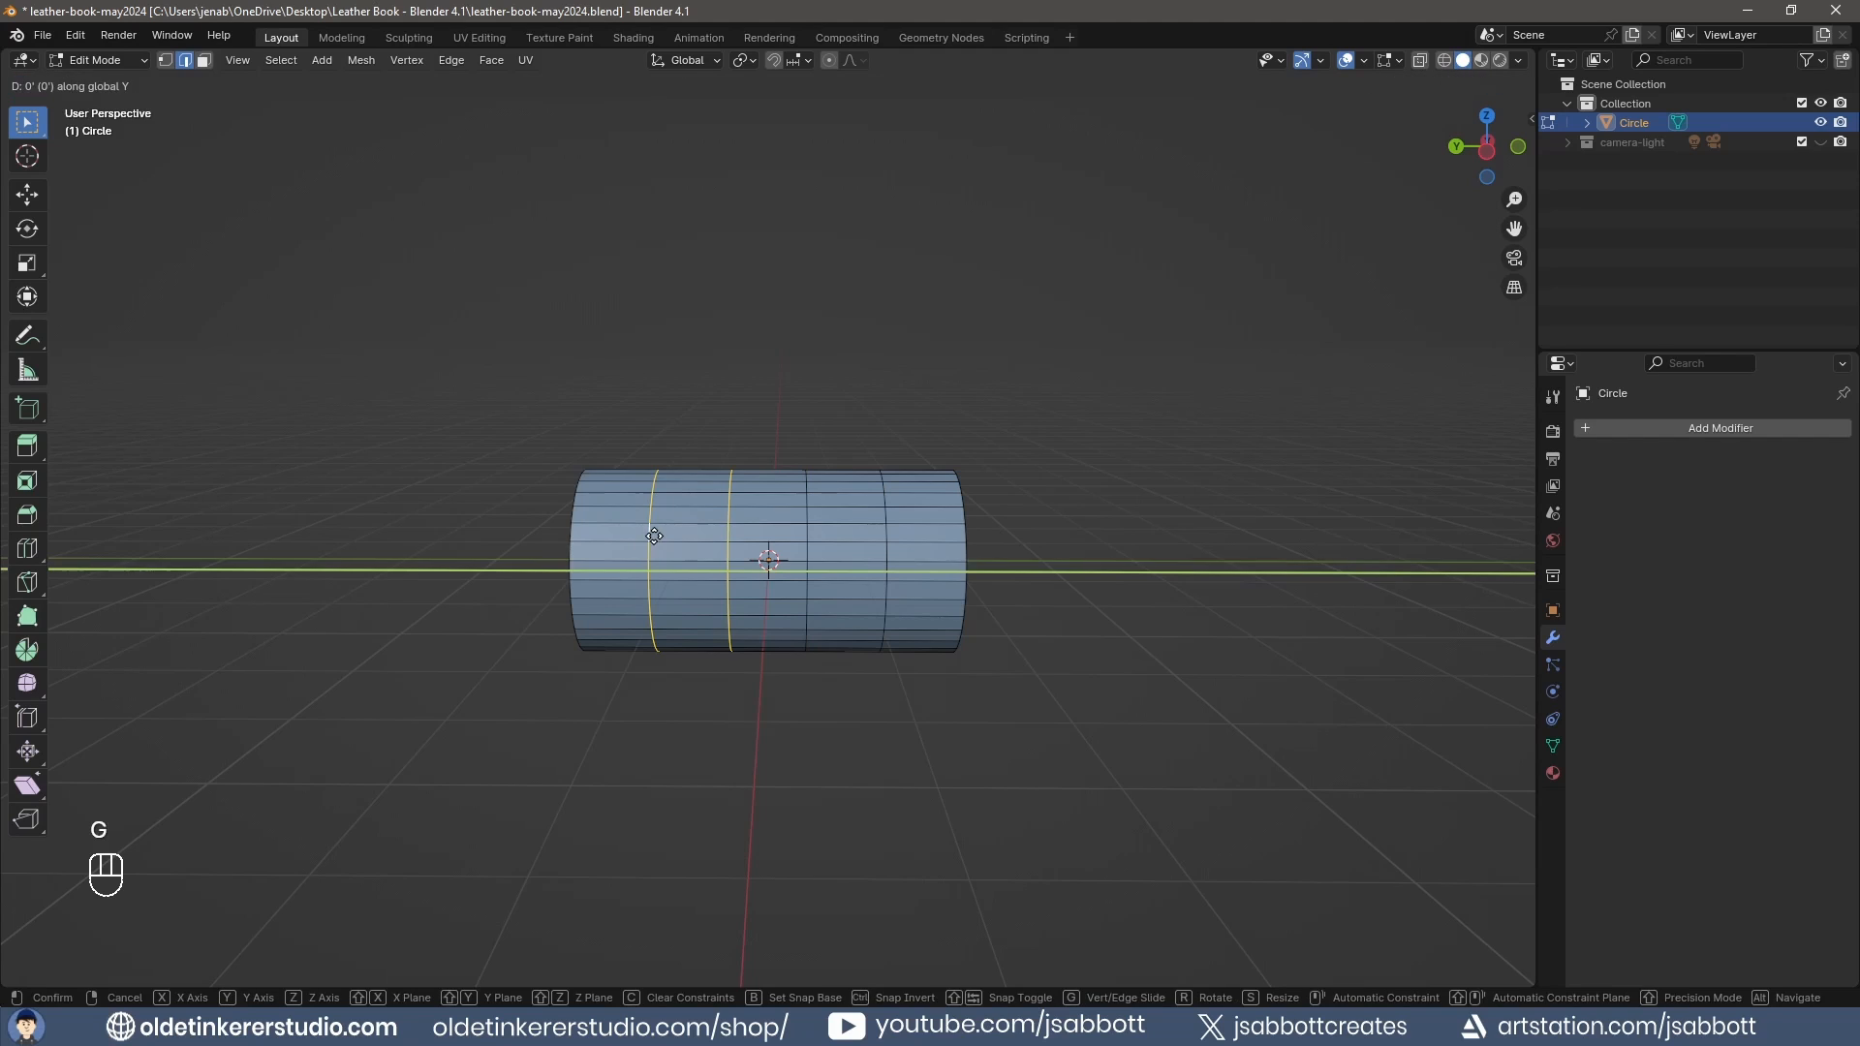
{"action": "left_click", "coordinate": [610, 530]}
Move the inner loop of the +Y pair farther along Y, closer to the loop near the end.
{"action": "left_click", "coordinate": [688, 535]}
{"action": "left_click", "coordinate": [687, 535], "text": "alt"}
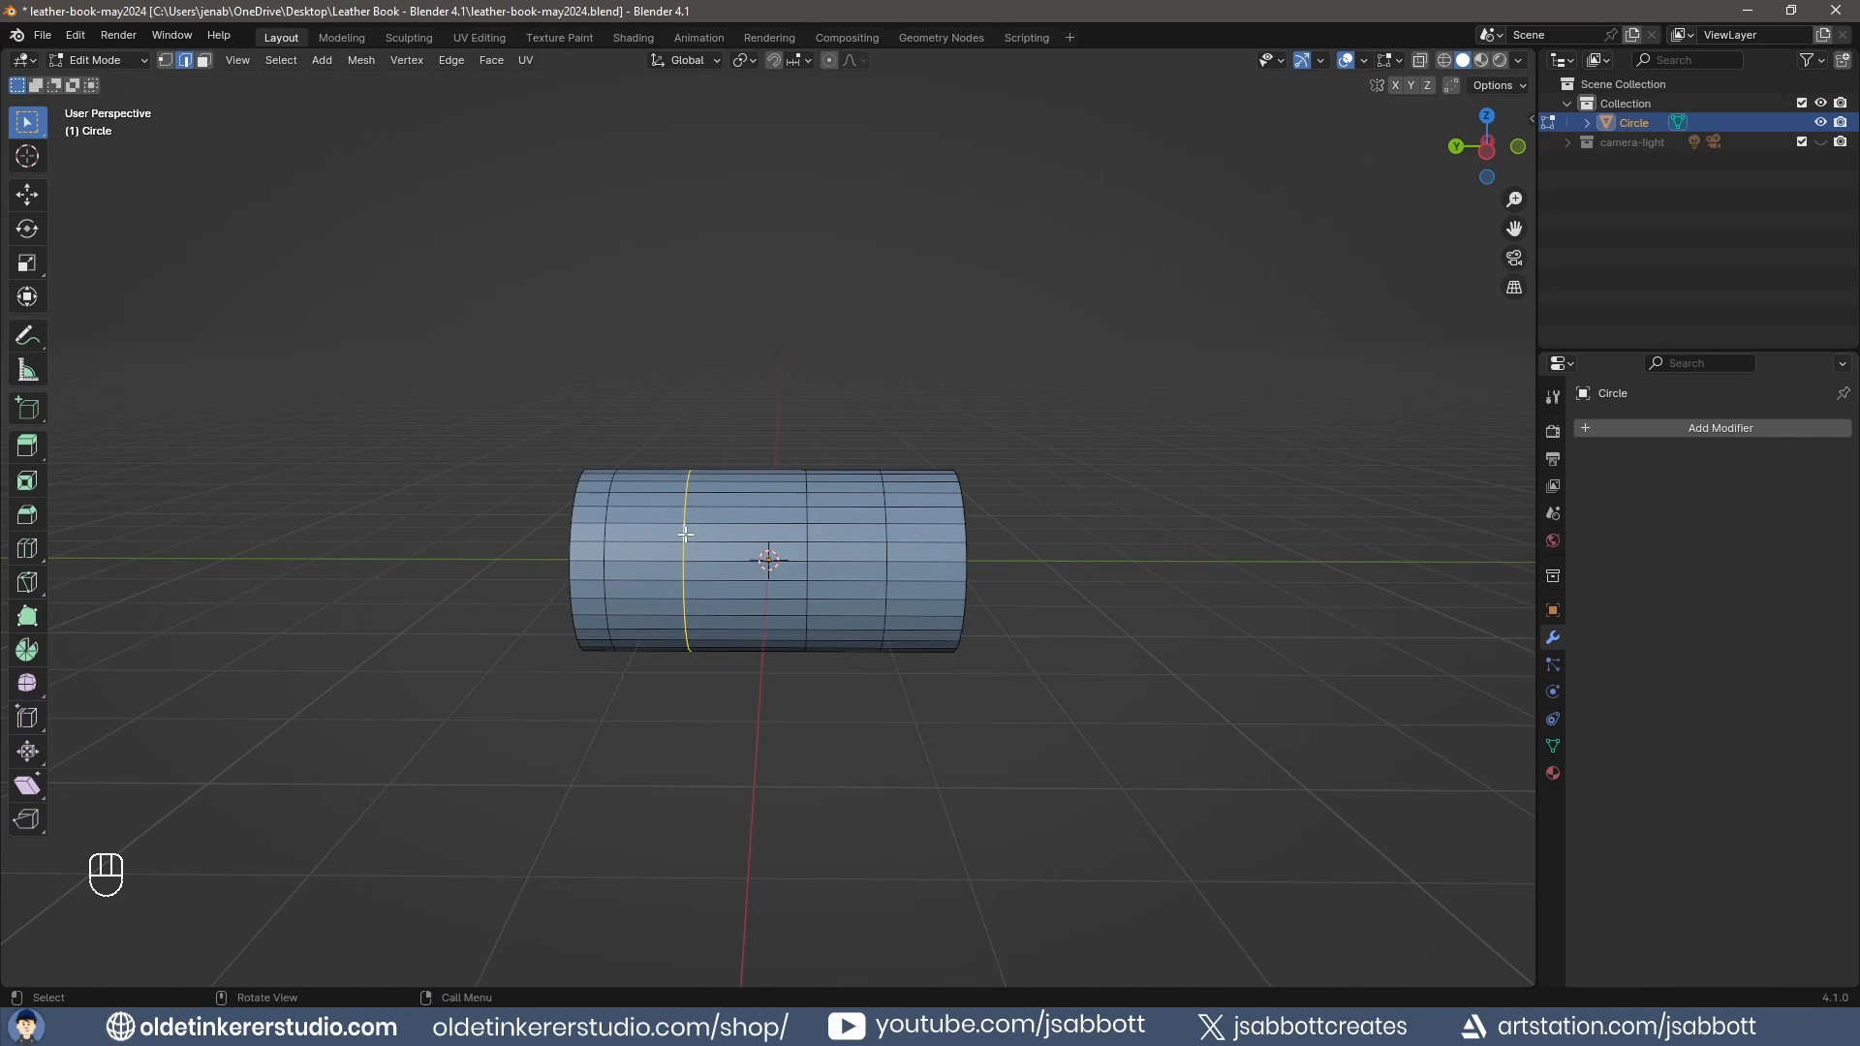
{"action": "key", "text": "g"}
{"action": "key", "text": "y"}
{"action": "left_click", "coordinate": [658, 534]}
Move the two edge loops on the shell's -Y half along the Y axis toward the -Y end, then deselect everything.
{"action": "left_click", "coordinate": [804, 529], "text": "alt"}
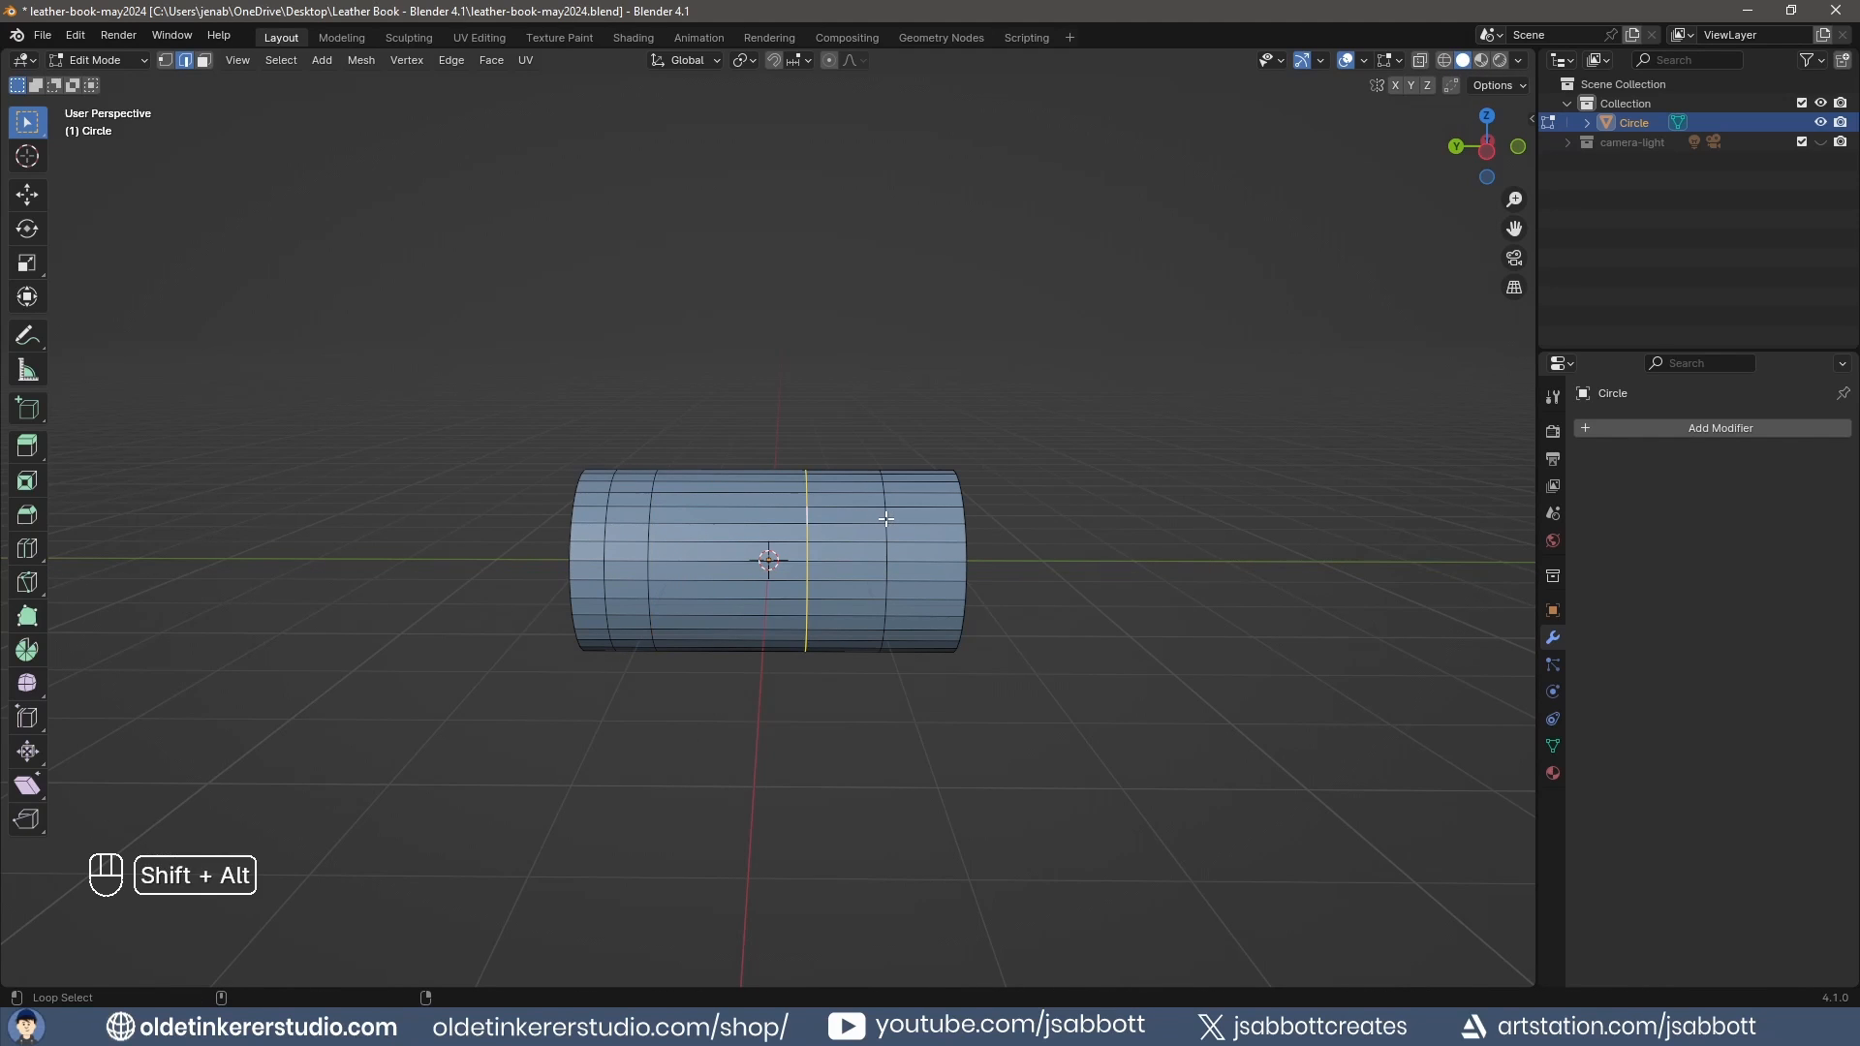
{"action": "left_click", "coordinate": [884, 521], "text": "alt+shift"}
{"action": "key", "text": "g"}
{"action": "key", "text": "y"}
{"action": "left_click", "coordinate": [937, 525]}
{"action": "left_click", "coordinate": [1091, 655]}
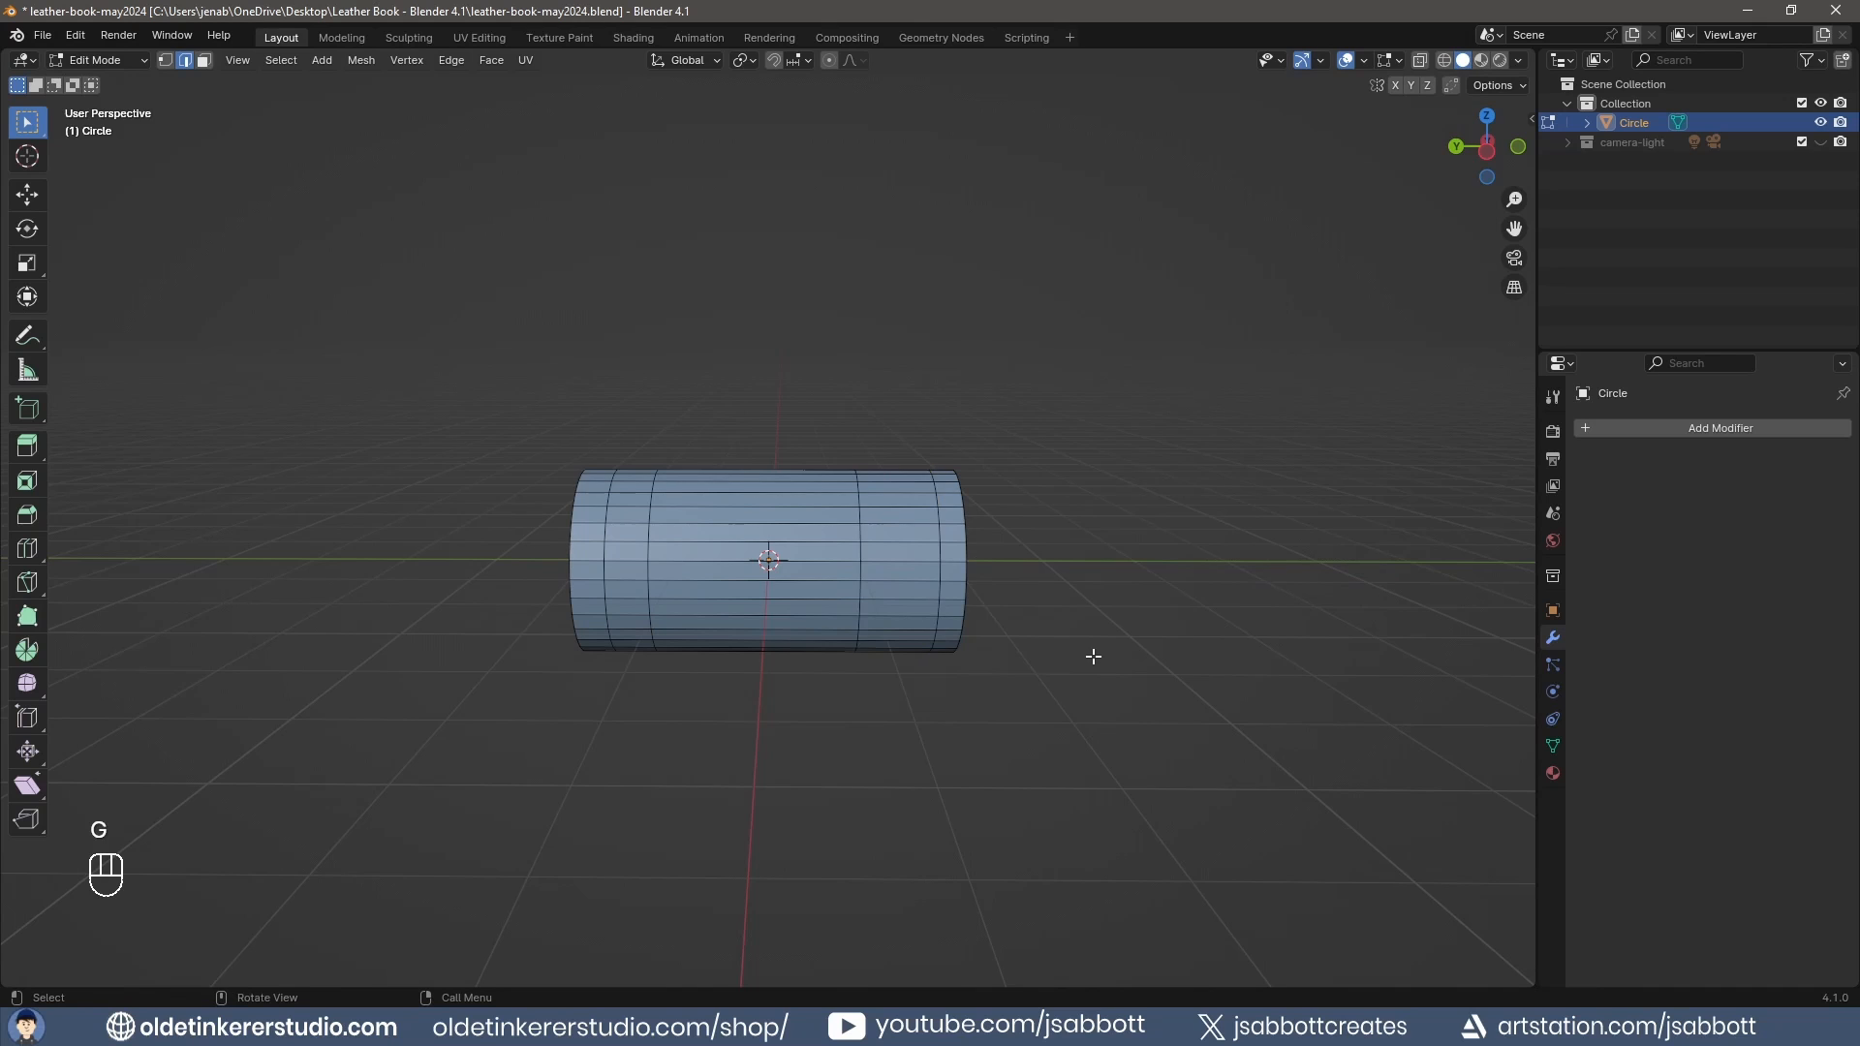
Select all the thin rim faces along both straight open edges of the half-round shell, upper and lower.
{"action": "middle_click_drag", "start_coordinate": [1089, 590], "coordinate": [990, 590]}
{"action": "key", "text": "3"}
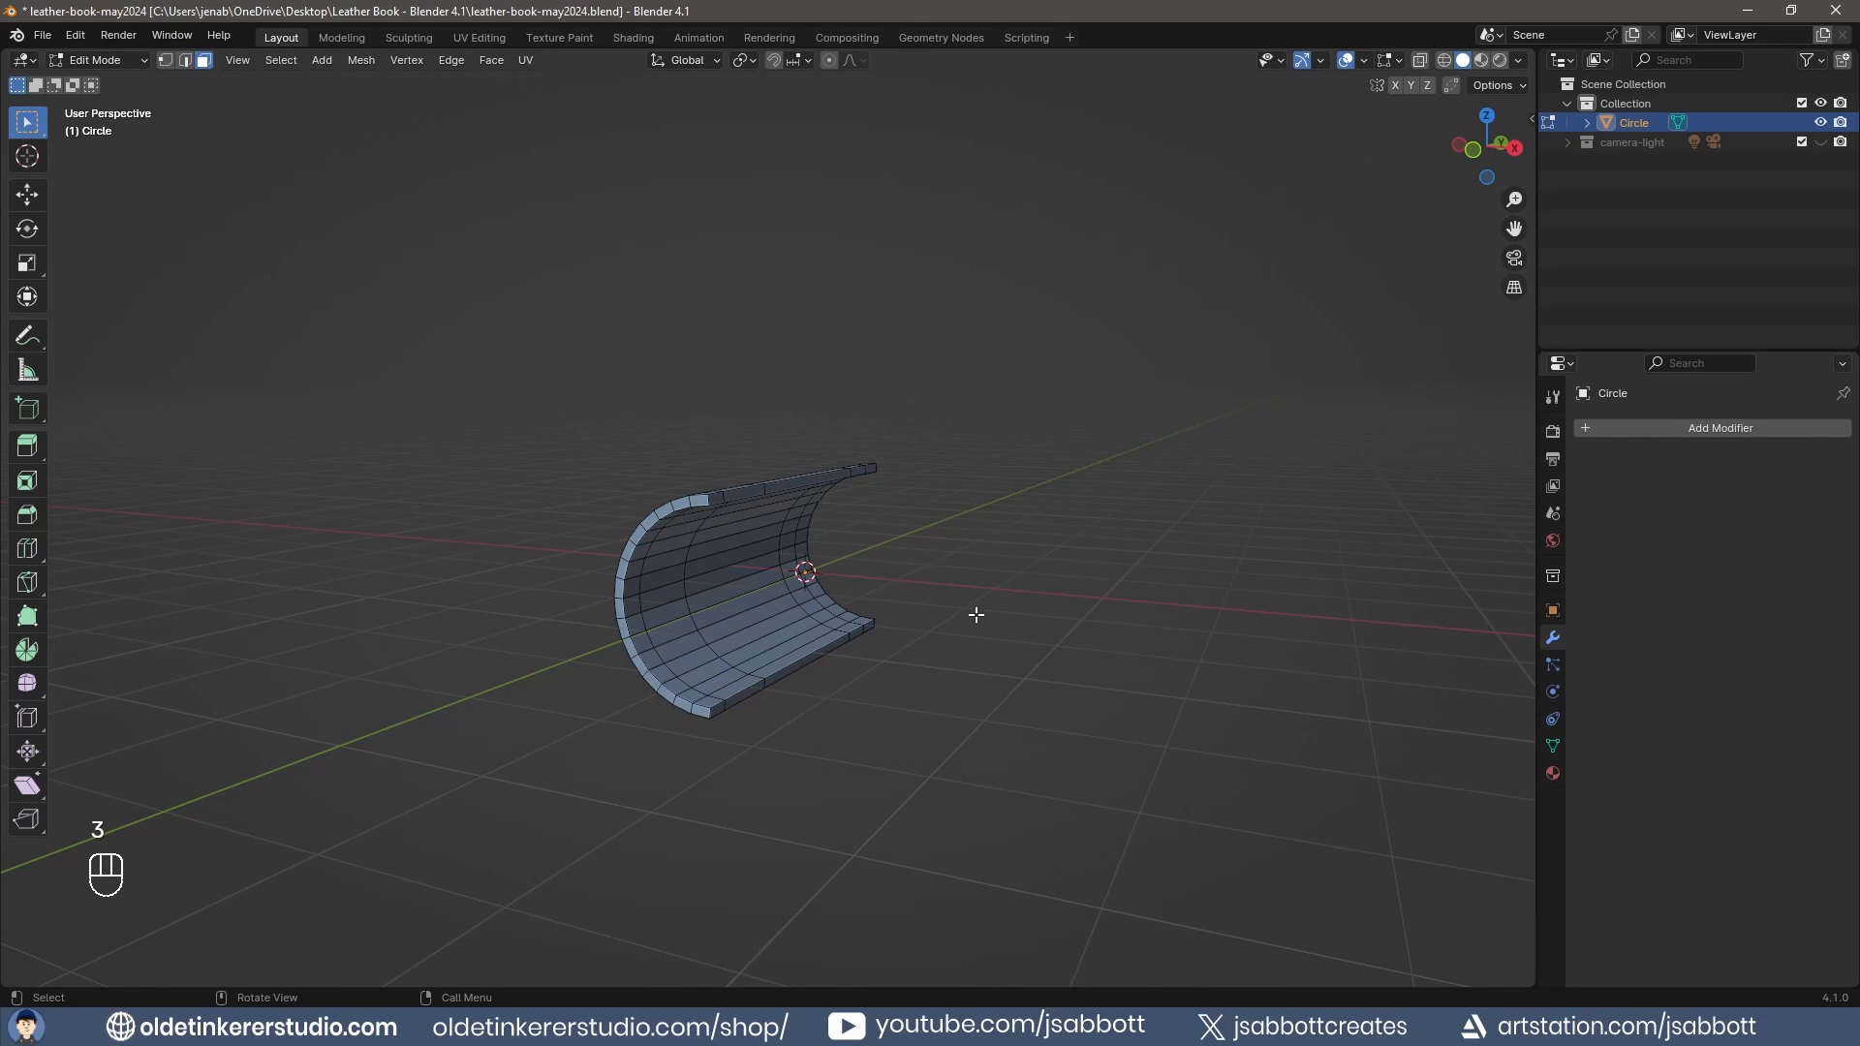
{"action": "scroll", "coordinate": [964, 613], "scroll_direction": "up", "scroll_amount": 2}
{"action": "middle_click_drag", "start_coordinate": [979, 552], "coordinate": [523, 494]}
{"action": "left_click", "coordinate": [547, 485]}
{"action": "left_click", "coordinate": [639, 481], "text": "shift"}
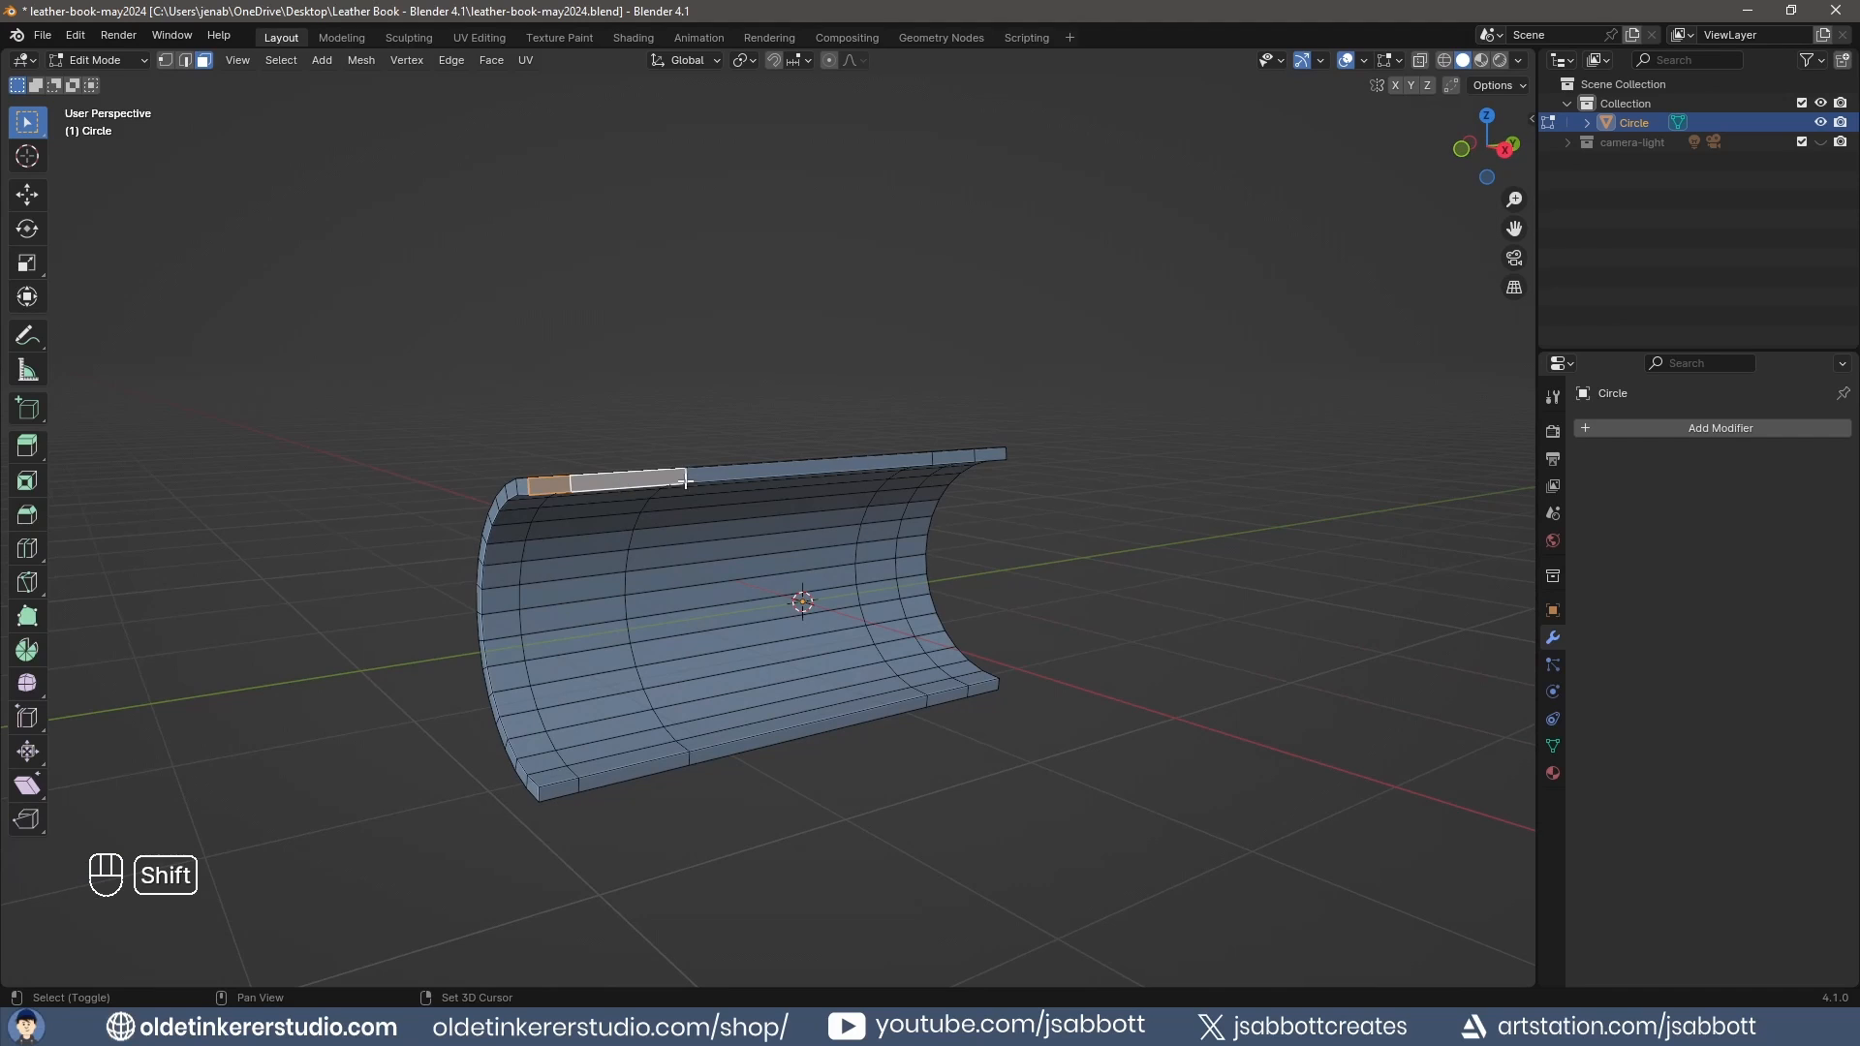
{"action": "left_click", "coordinate": [915, 469], "text": "shift"}
{"action": "left_click", "coordinate": [954, 457], "text": "shift"}
{"action": "left_click", "coordinate": [988, 453], "text": "shift"}
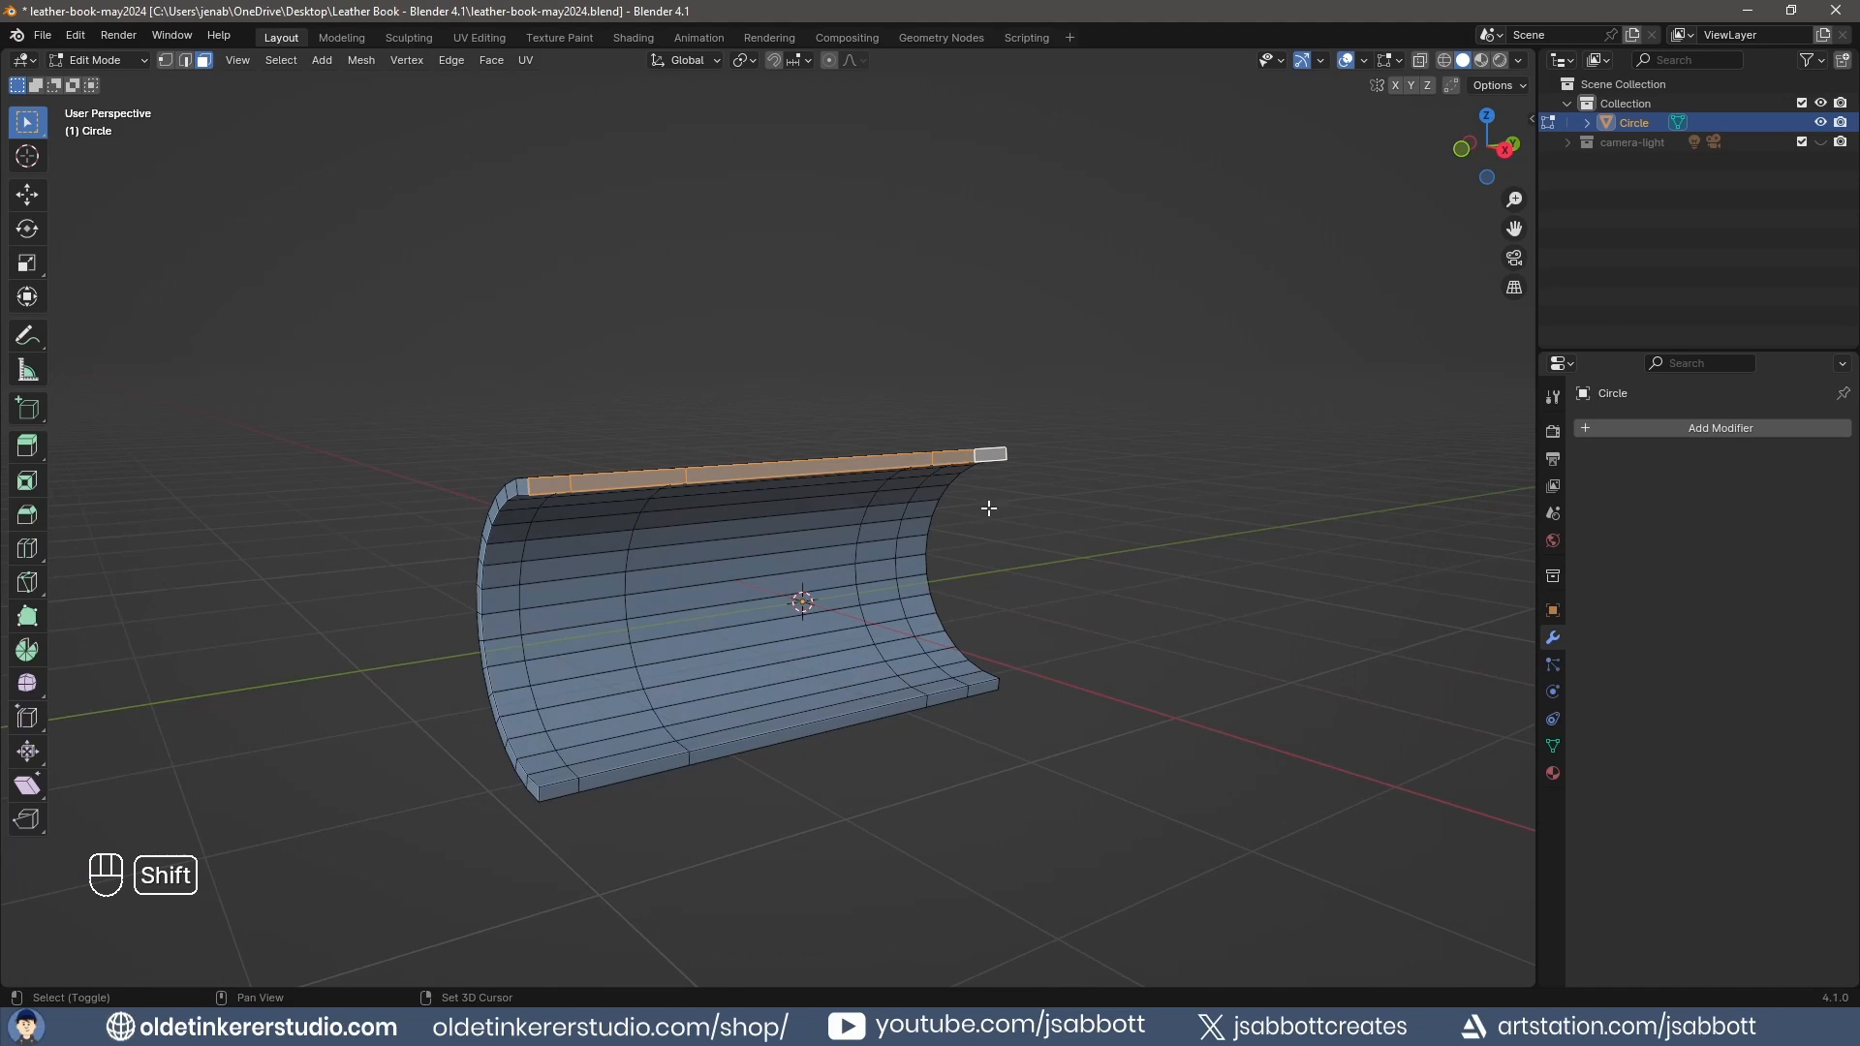
{"action": "left_click", "coordinate": [981, 686], "text": "shift"}
{"action": "left_click", "coordinate": [947, 694], "text": "shift"}
{"action": "left_click", "coordinate": [804, 729], "text": "shift"}
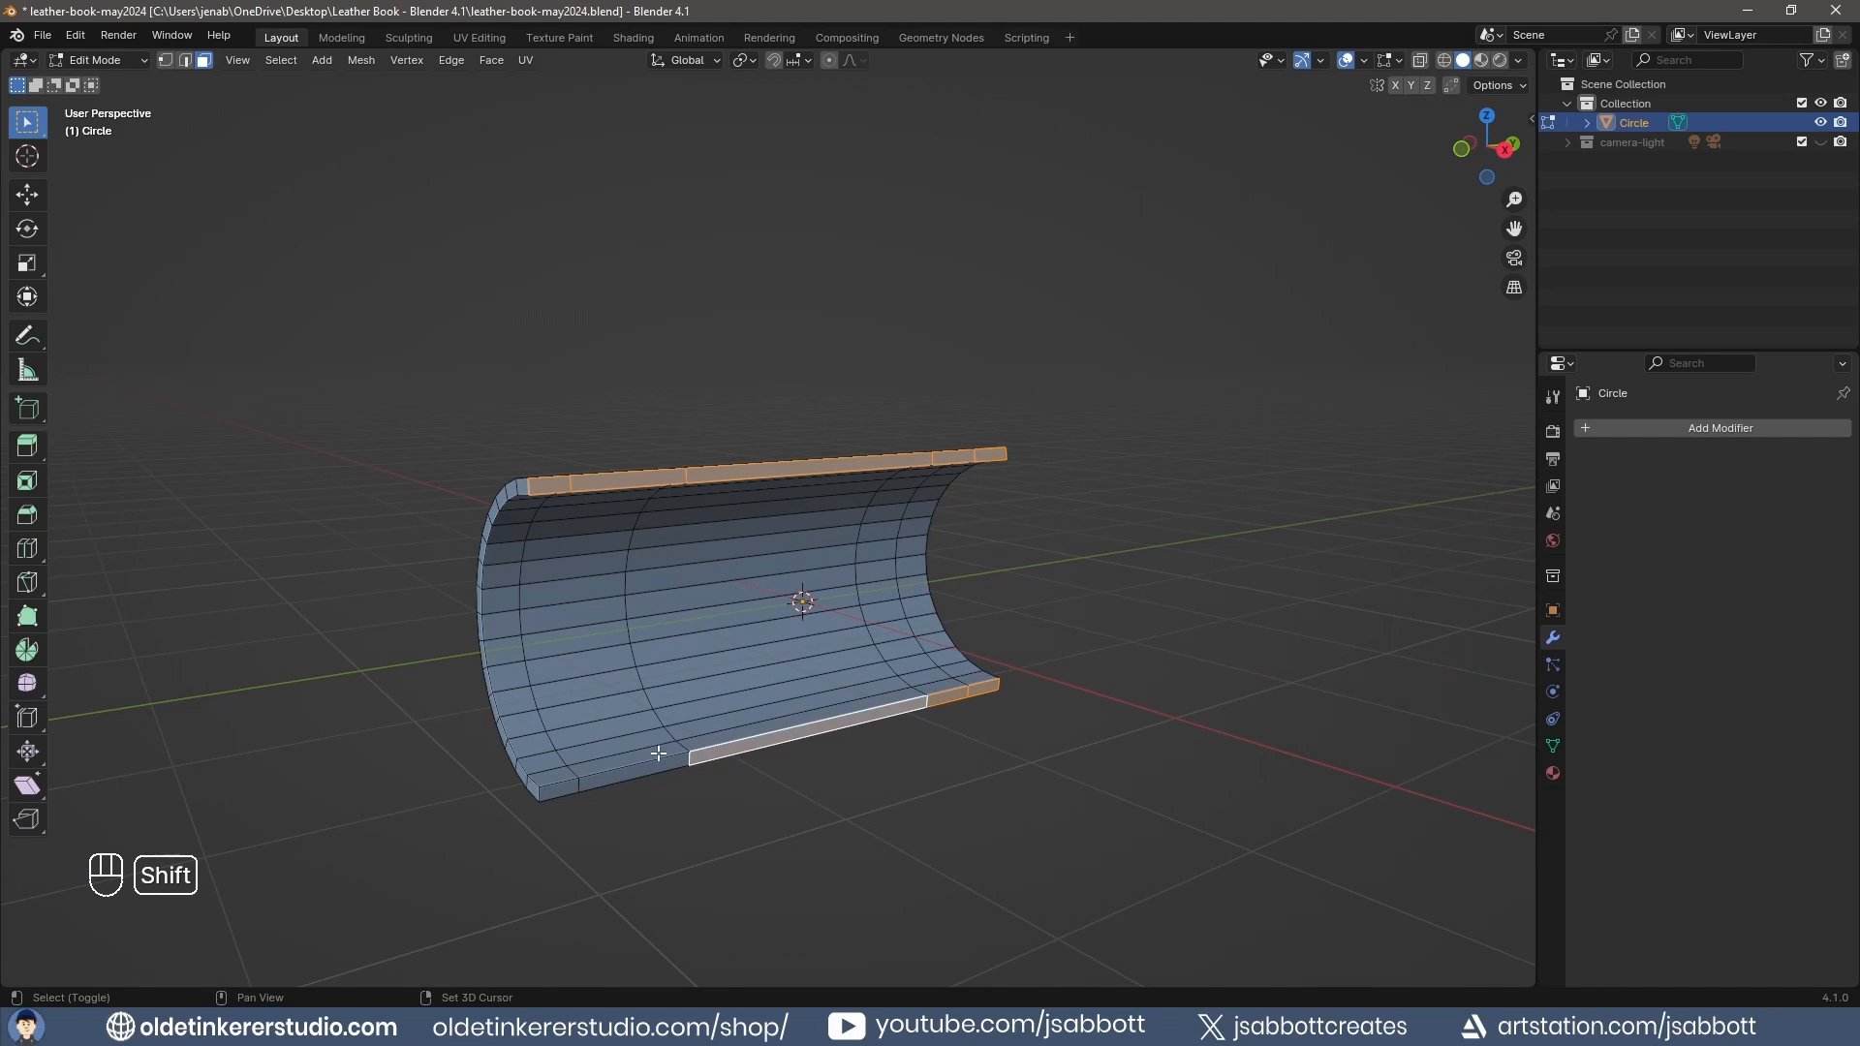
{"action": "left_click", "coordinate": [635, 765], "text": "shift"}
{"action": "left_click", "coordinate": [558, 787], "text": "shift"}
Extrude the selected upper and lower rim faces 0.5 ft along X to start the hinge strips.
{"action": "key", "text": "KP_1"}
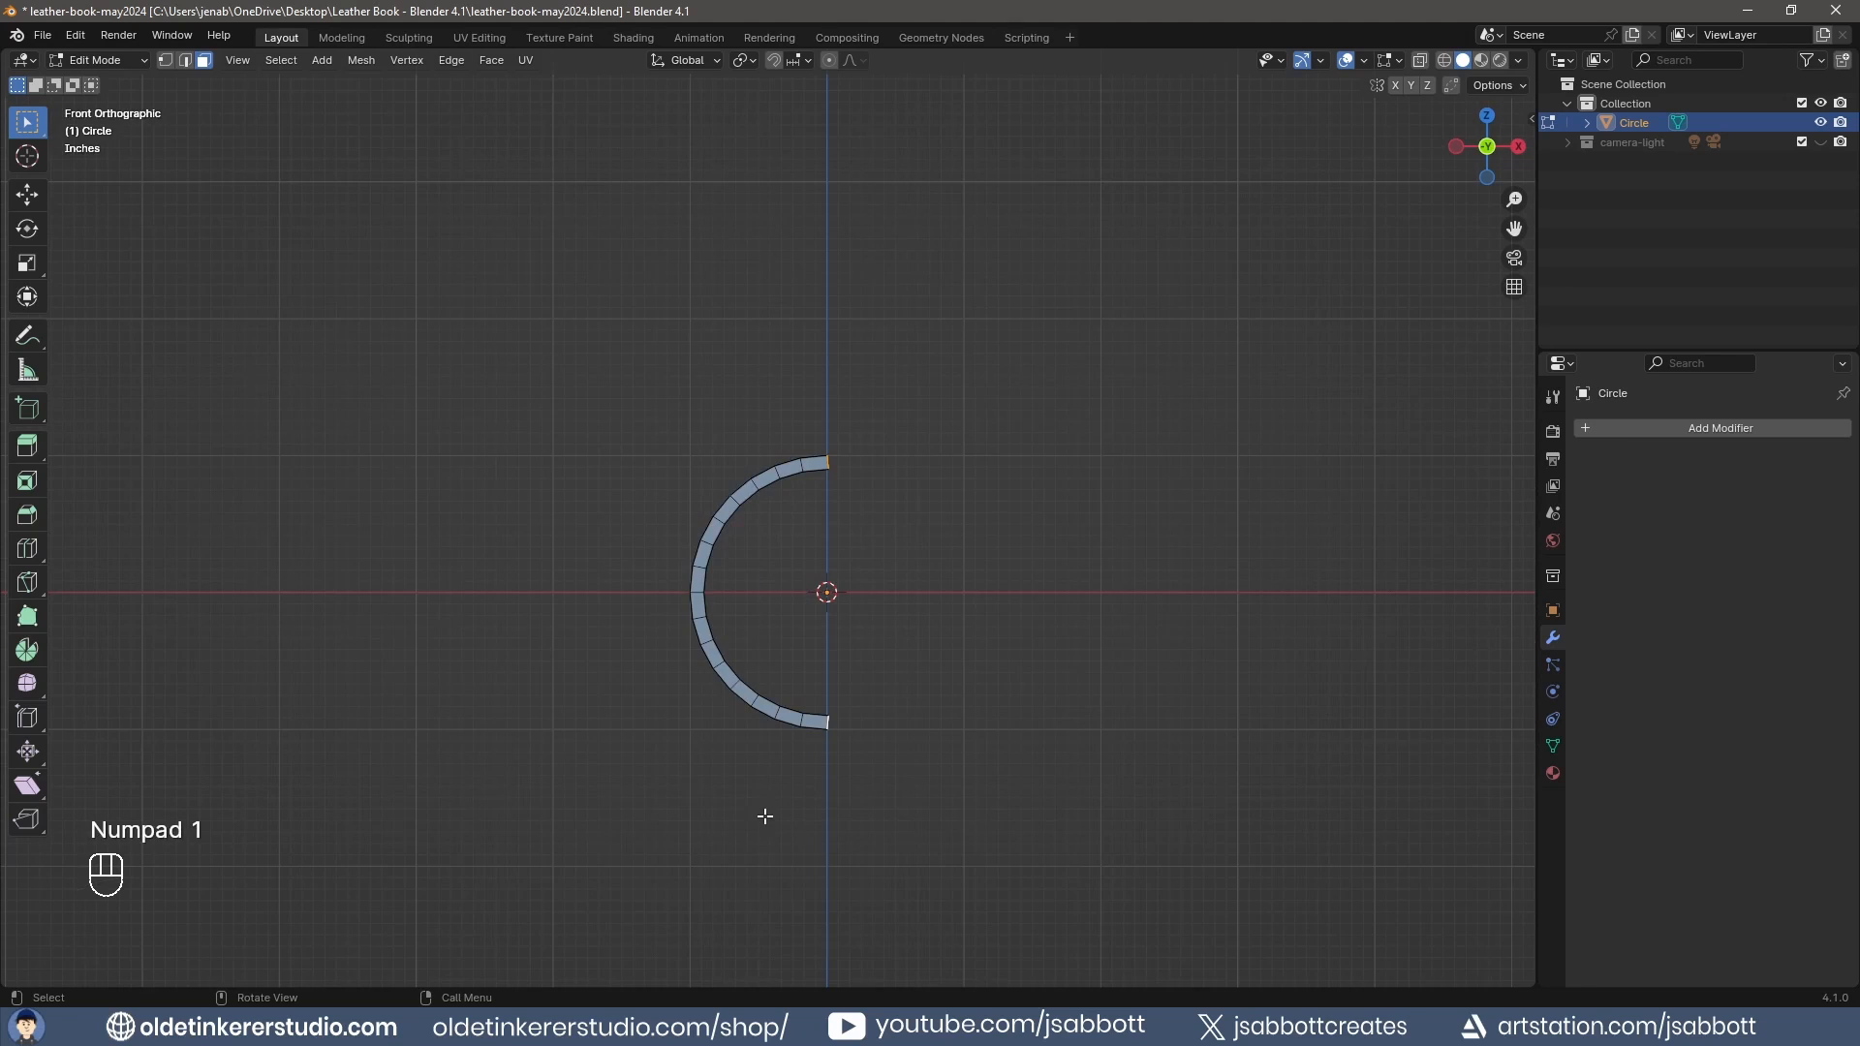
{"action": "middle_click_drag", "start_coordinate": [1071, 540], "coordinate": [846, 552], "text": "shift"}
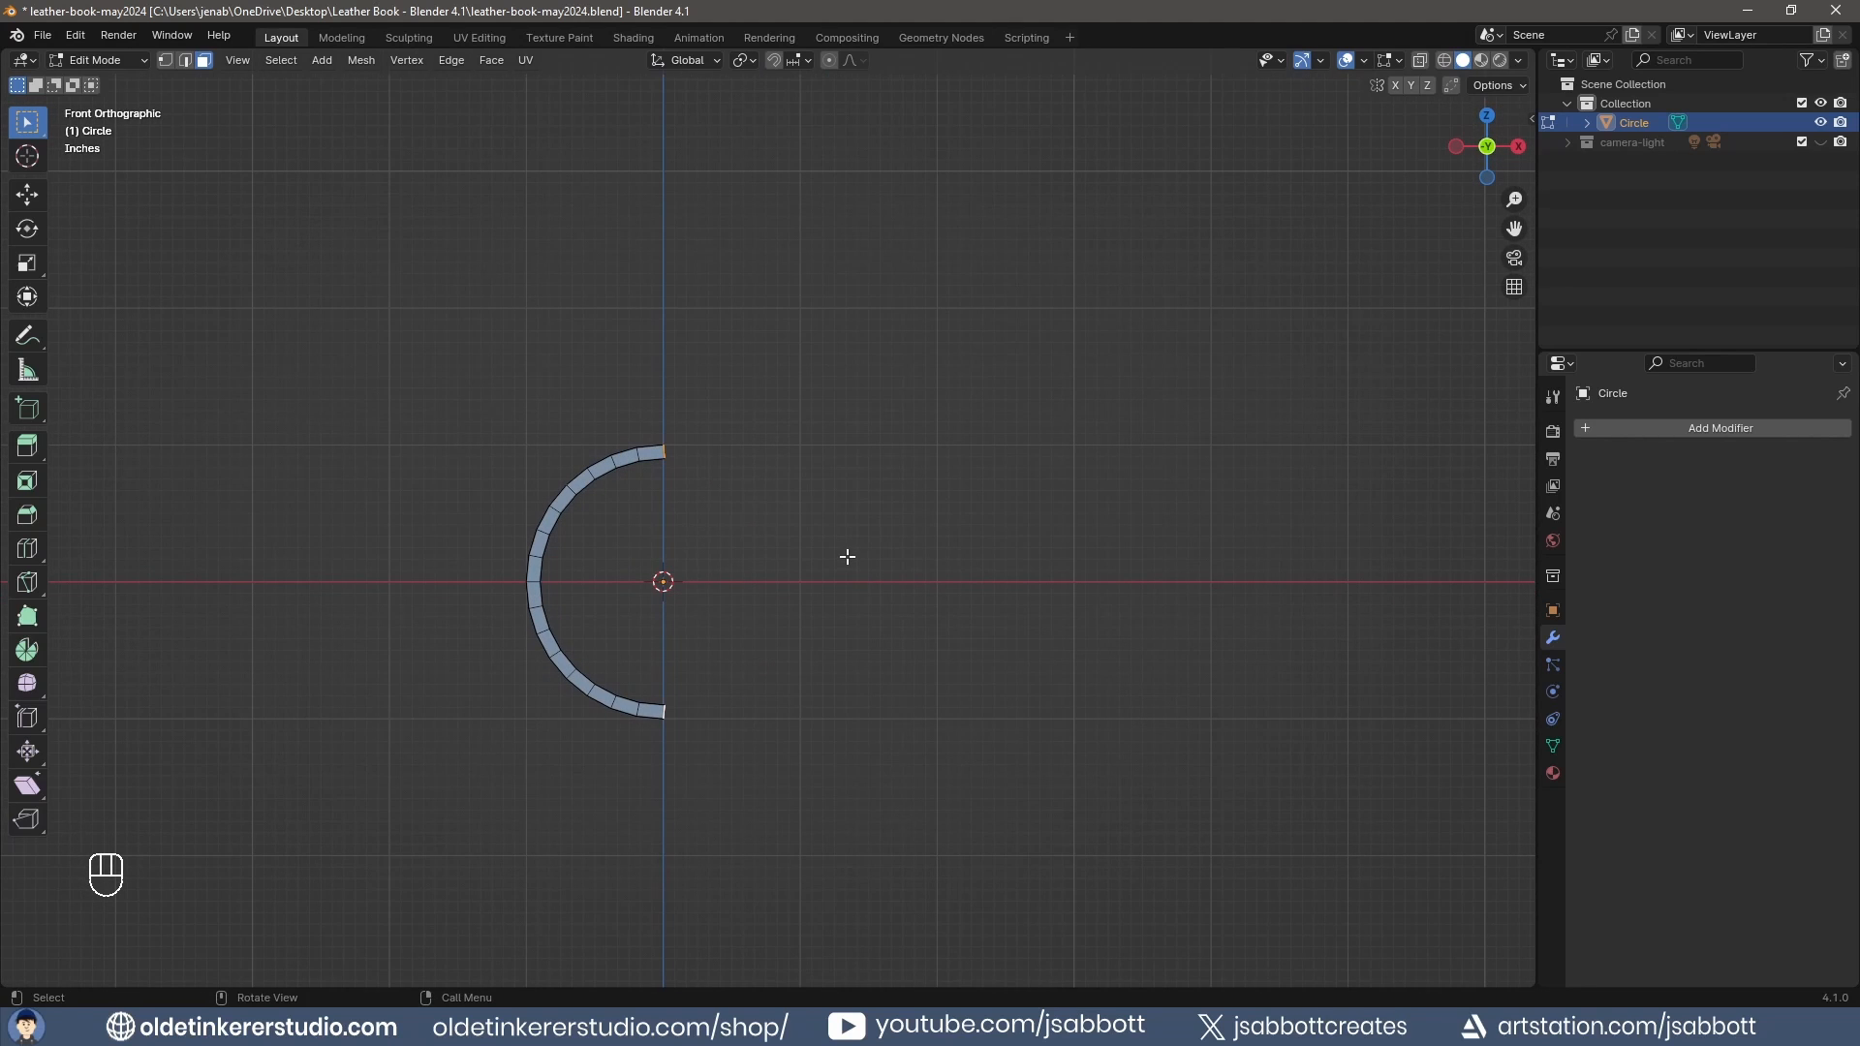
{"action": "type", "text": "ex"}
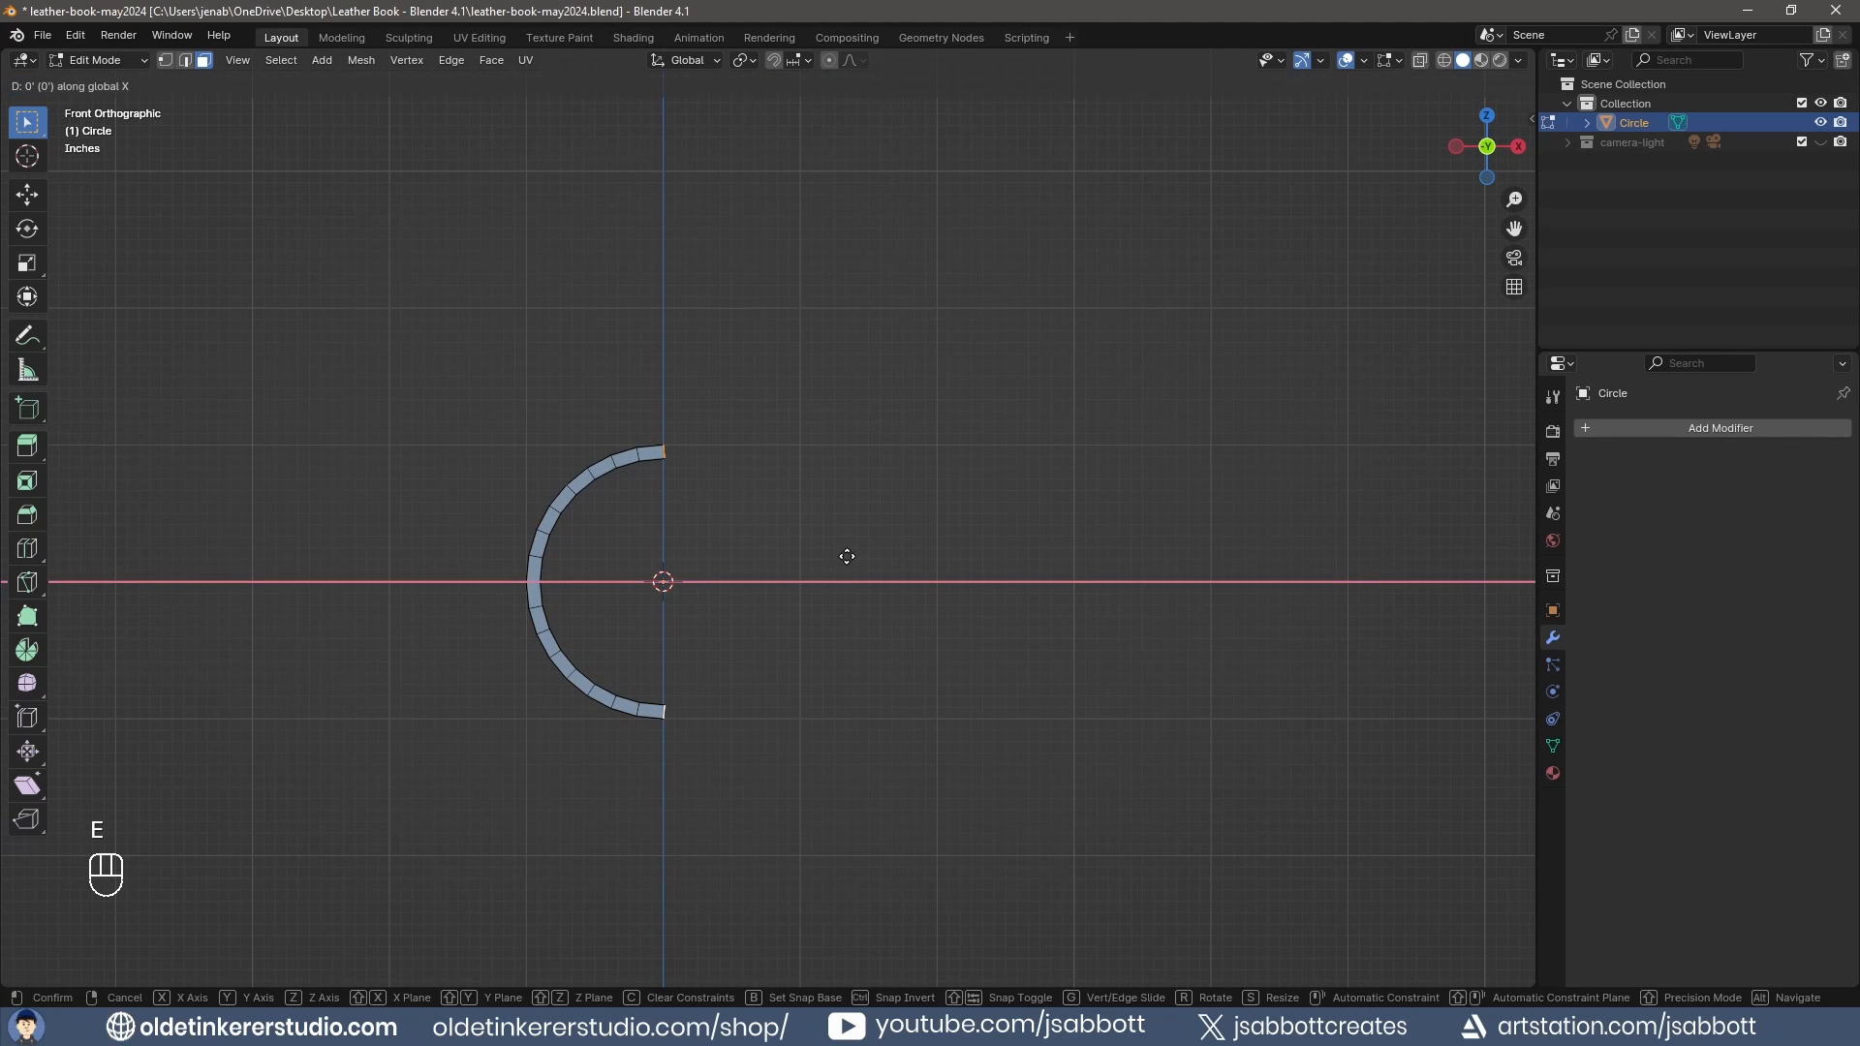
{"action": "type", "text": ".5"}
{"action": "key", "text": "Return"}
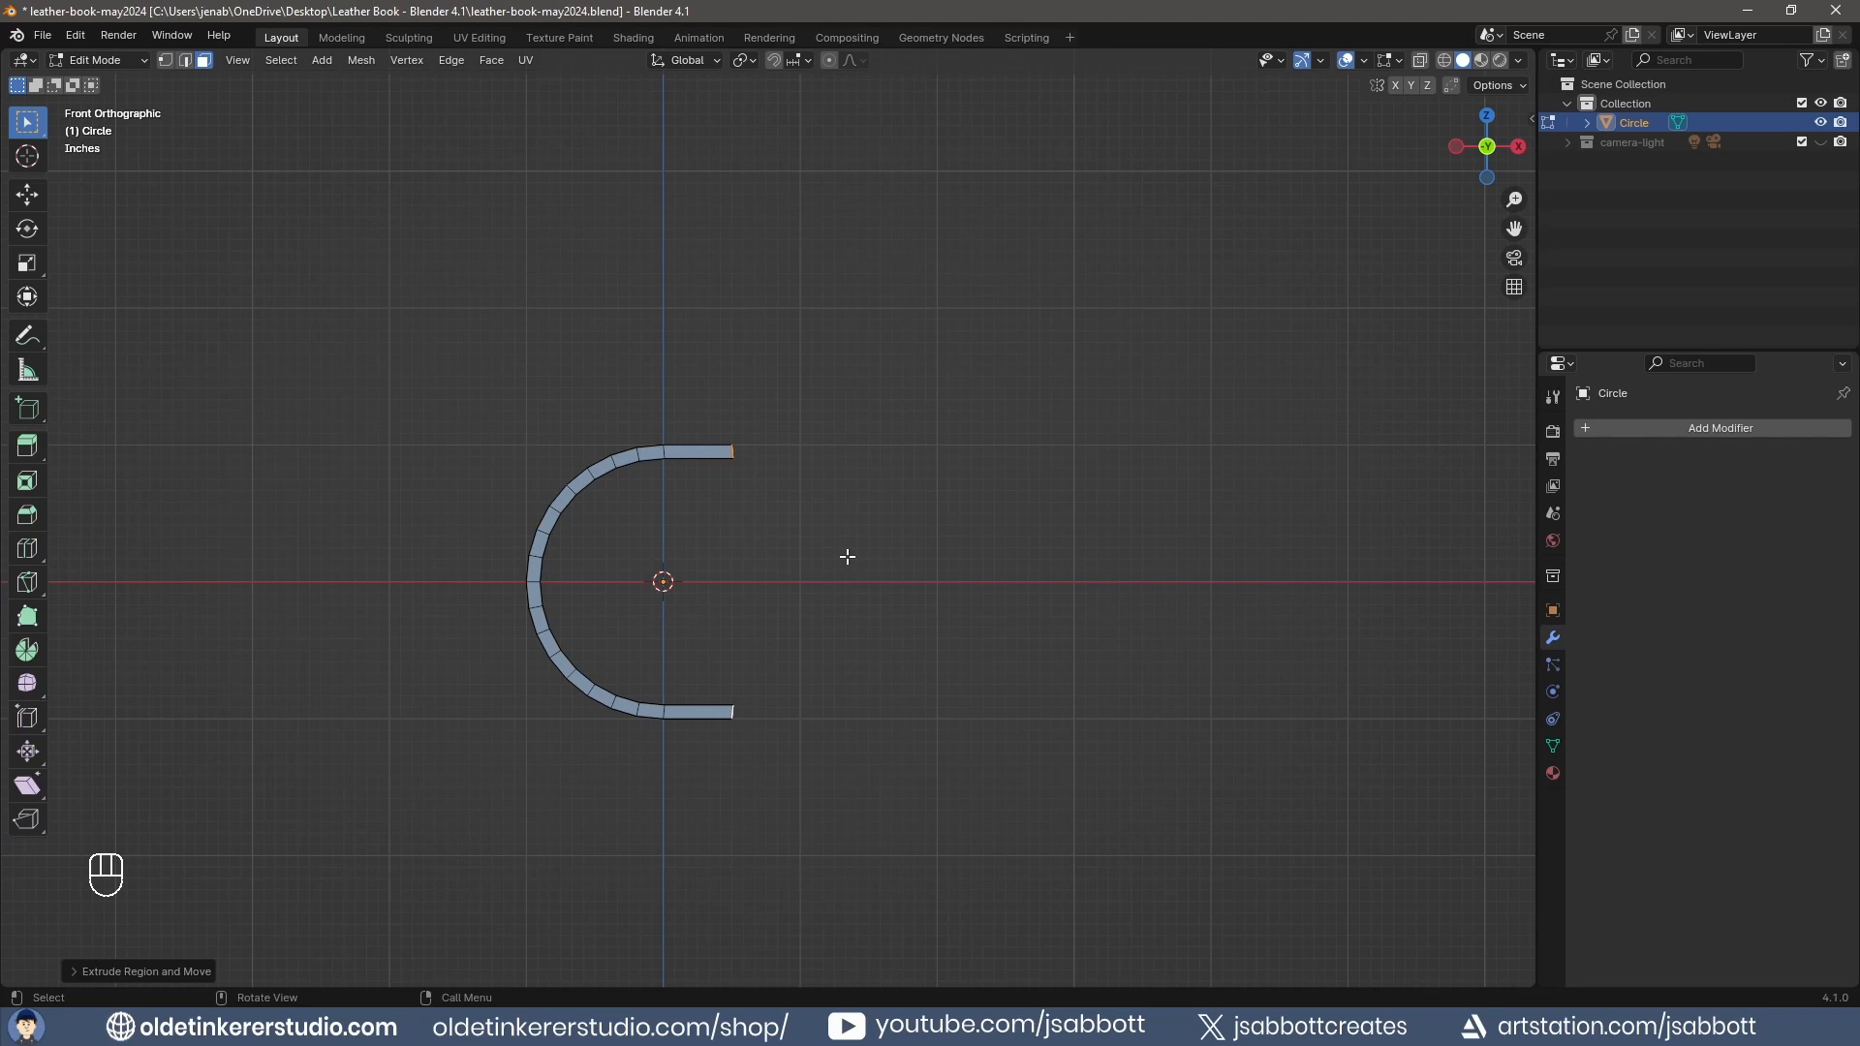
Extrude the same rim faces another 2.5 ft along X to form the front and back covers.
{"action": "key", "text": "e"}
{"action": "key", "text": "x"}
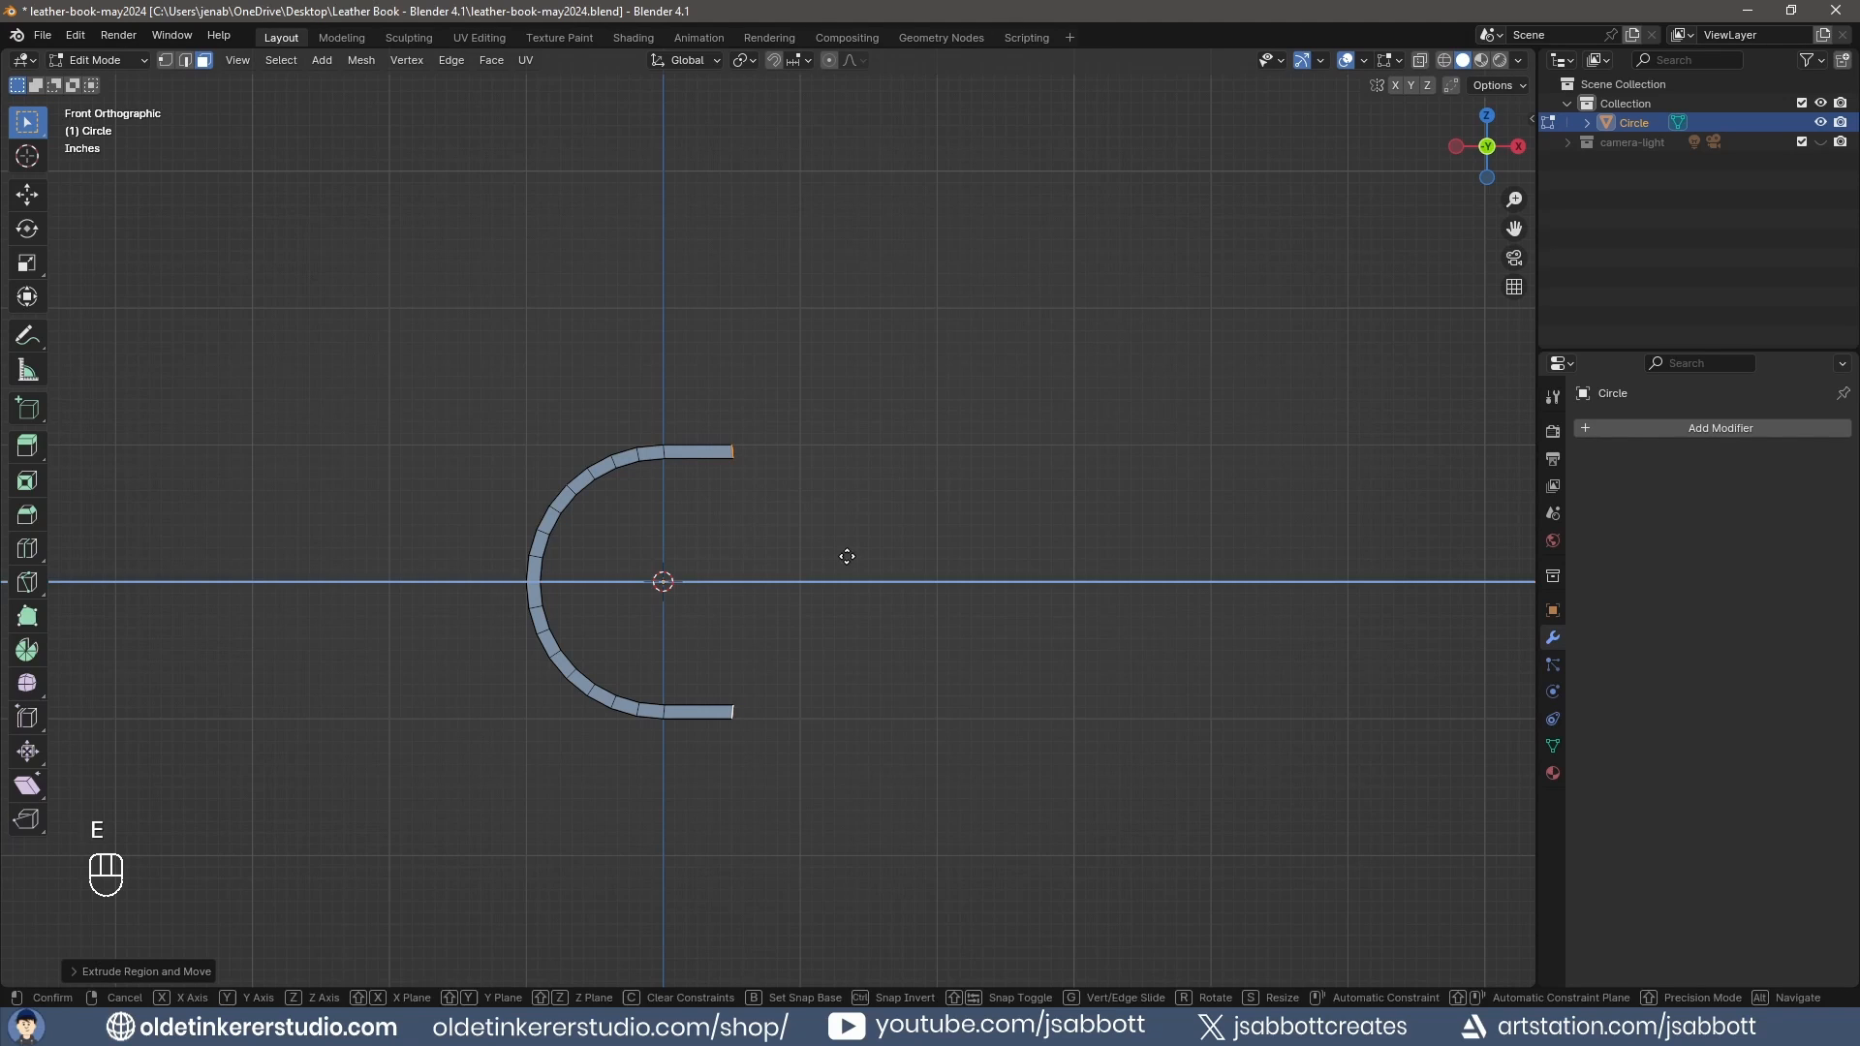
{"action": "type", "text": "2.5"}
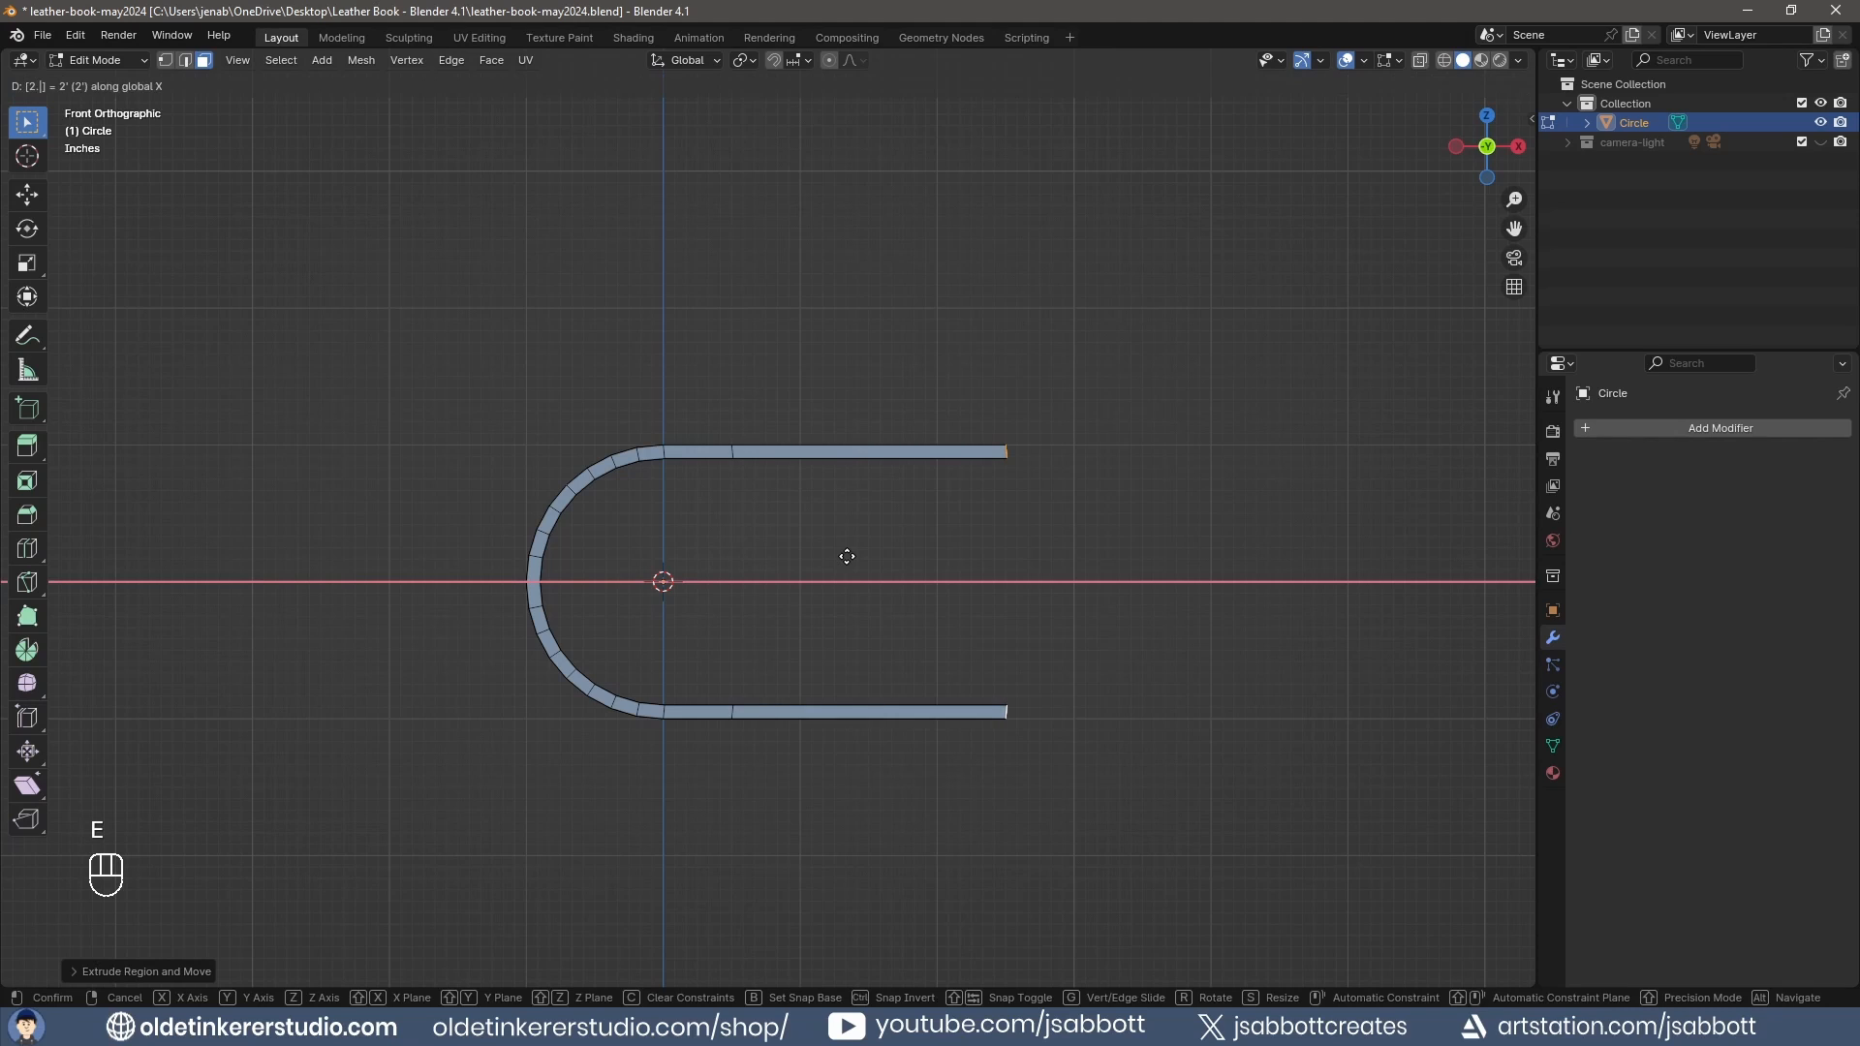
{"action": "key", "text": "Return"}
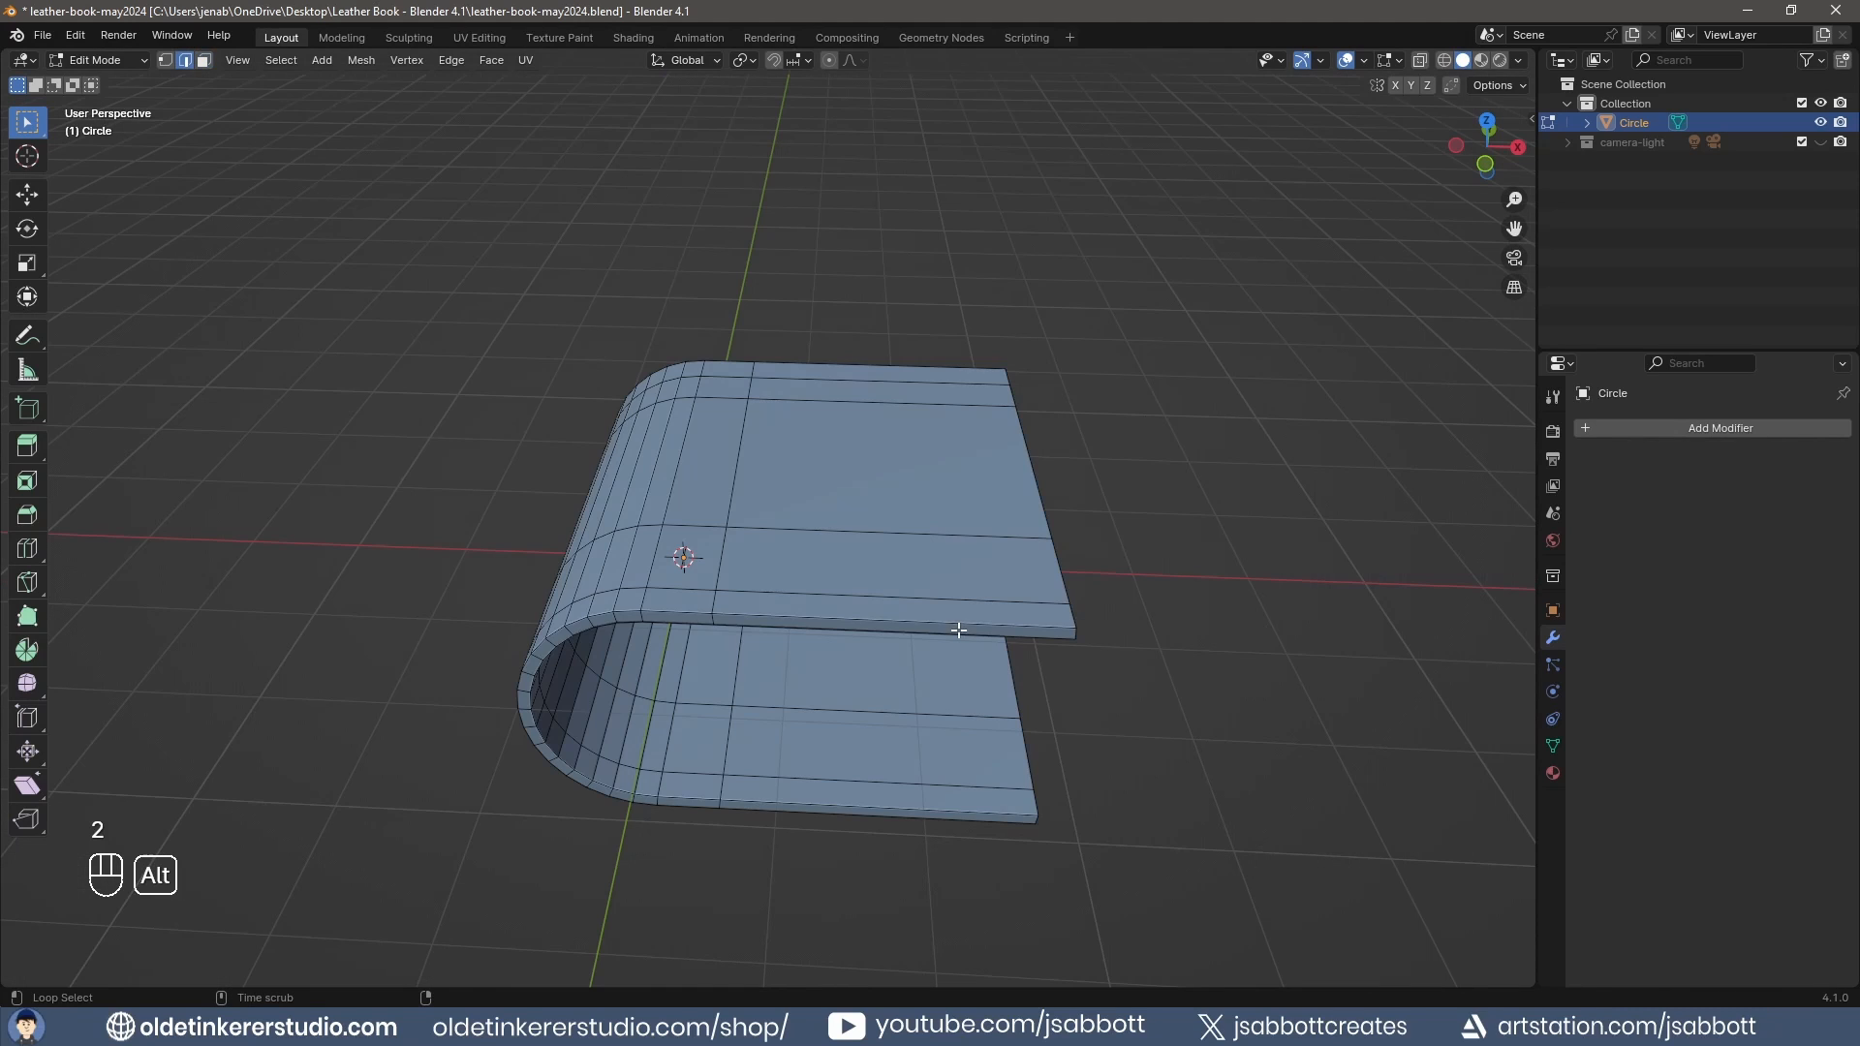
Fill both U-shaped openings at the -Y and +Y ends with faces built from the shell's inner edge loops.
{"action": "left_click", "coordinate": [959, 631], "text": "alt"}
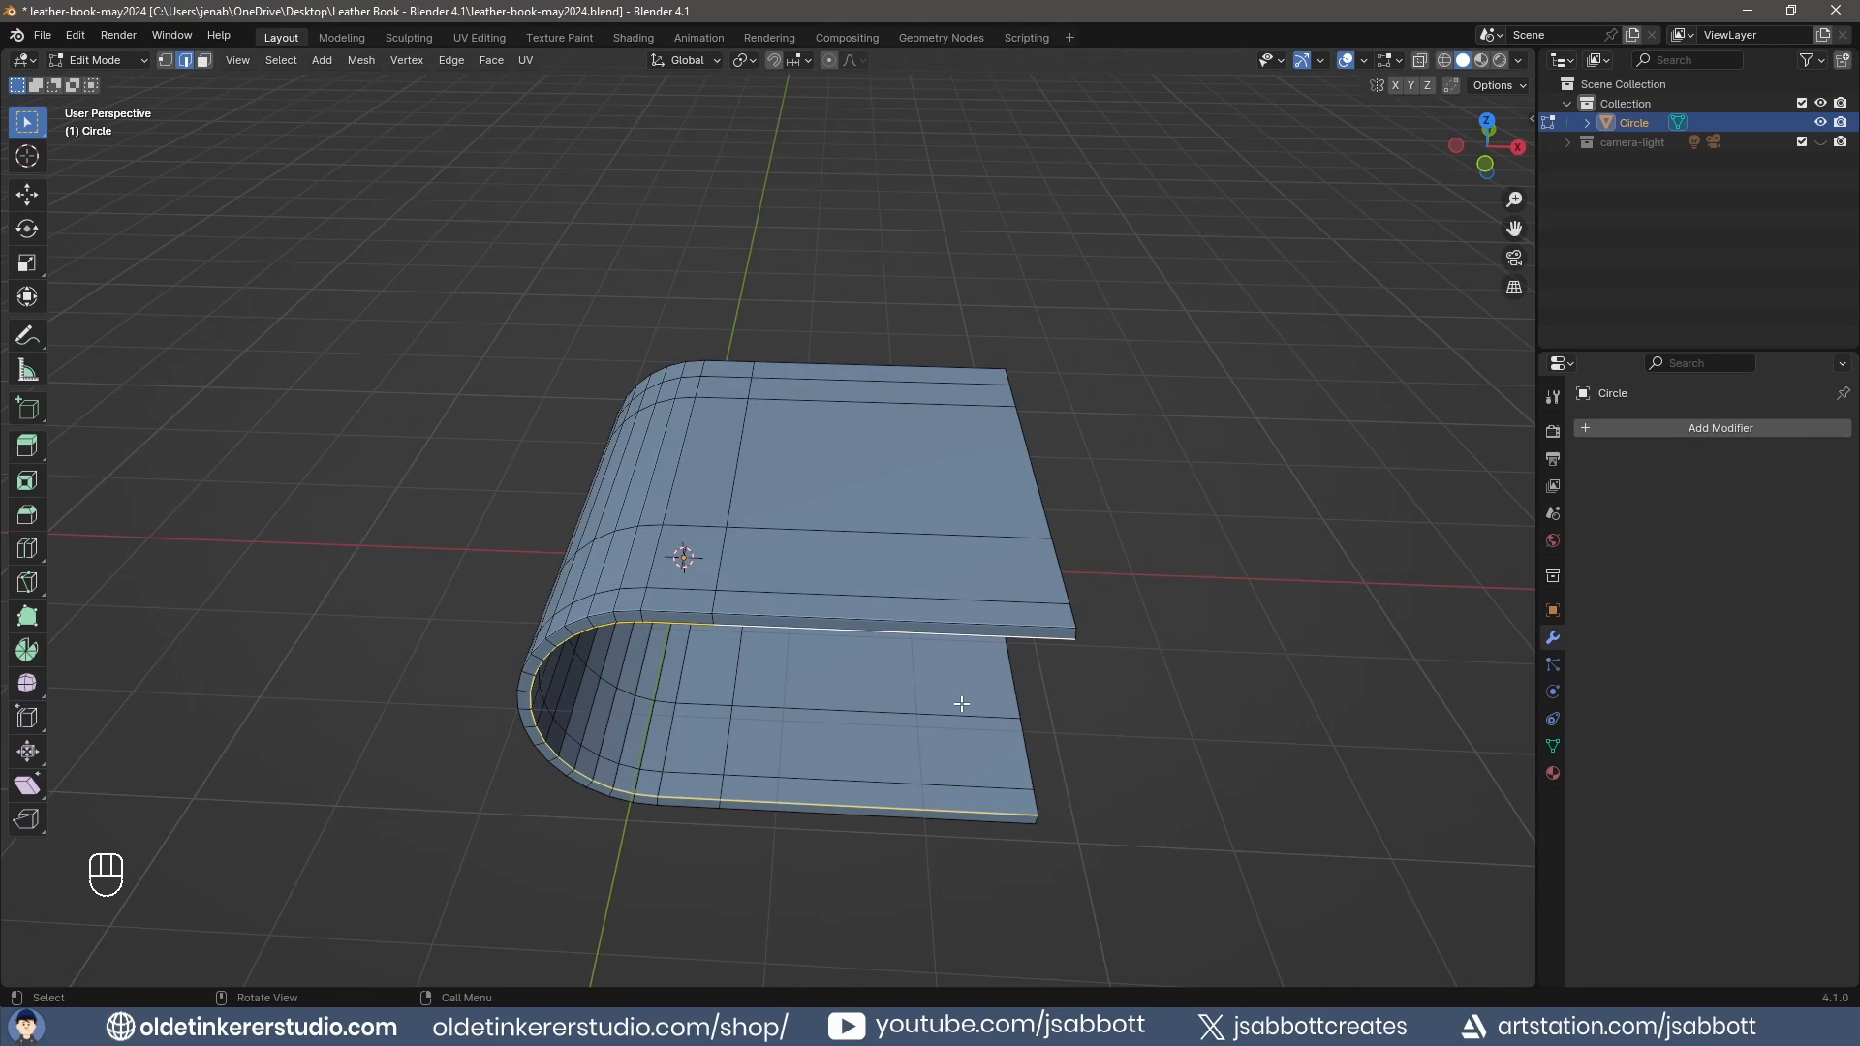
{"action": "key", "text": "f"}
{"action": "middle_click_drag", "start_coordinate": [1187, 677], "coordinate": [818, 603]}
{"action": "left_click", "coordinate": [818, 602], "text": "alt"}
{"action": "key", "text": "f"}
Fill the open fore-edge with a face from the inner edges of the upper and lower covers, then deselect everything.
{"action": "middle_click_drag", "start_coordinate": [410, 663], "coordinate": [545, 617]}
{"action": "left_click", "coordinate": [534, 607]}
{"action": "left_click", "coordinate": [593, 603], "text": "shift"}
{"action": "left_click", "coordinate": [722, 595], "text": "shift"}
{"action": "left_click", "coordinate": [1026, 576], "text": "shift"}
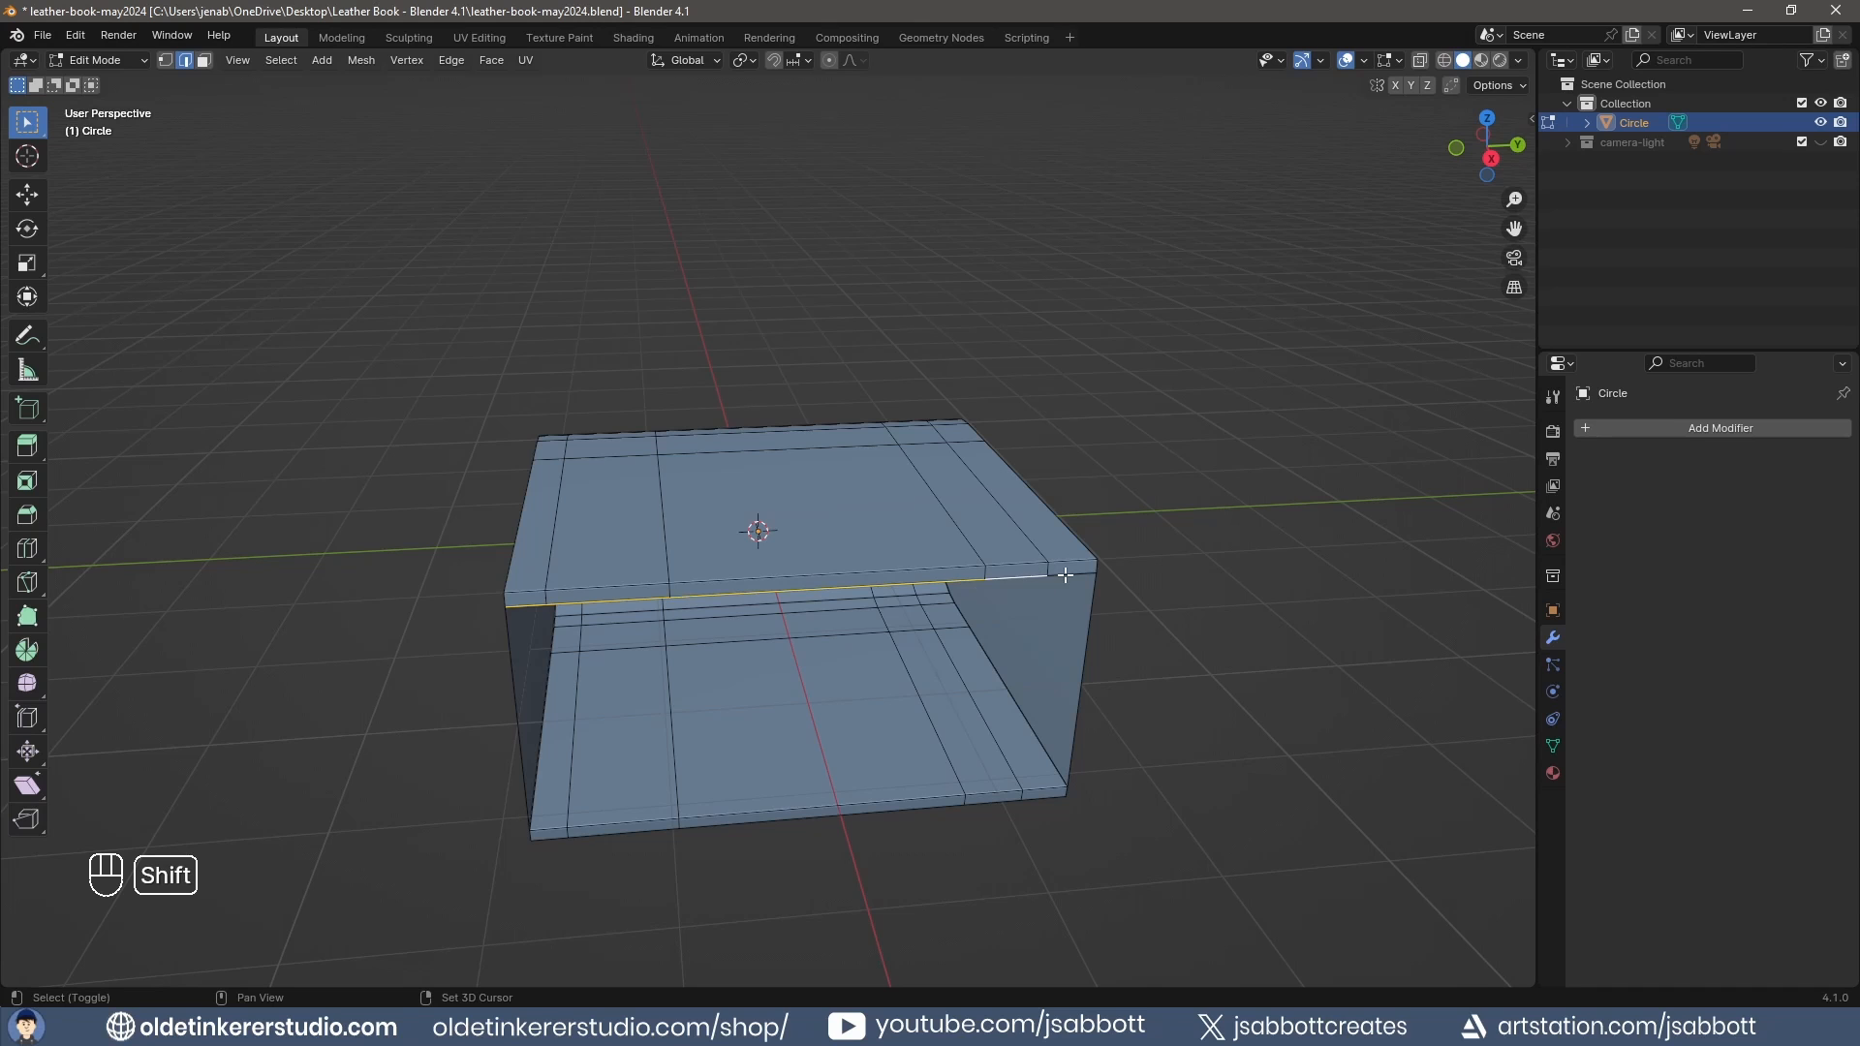
{"action": "left_click", "coordinate": [1067, 576], "text": "shift"}
{"action": "left_click", "coordinate": [1039, 787], "text": "shift"}
{"action": "left_click", "coordinate": [994, 793], "text": "shift"}
{"action": "left_click", "coordinate": [717, 811], "text": "shift"}
{"action": "left_click", "coordinate": [625, 821], "text": "shift"}
{"action": "left_click", "coordinate": [548, 830], "text": "shift"}
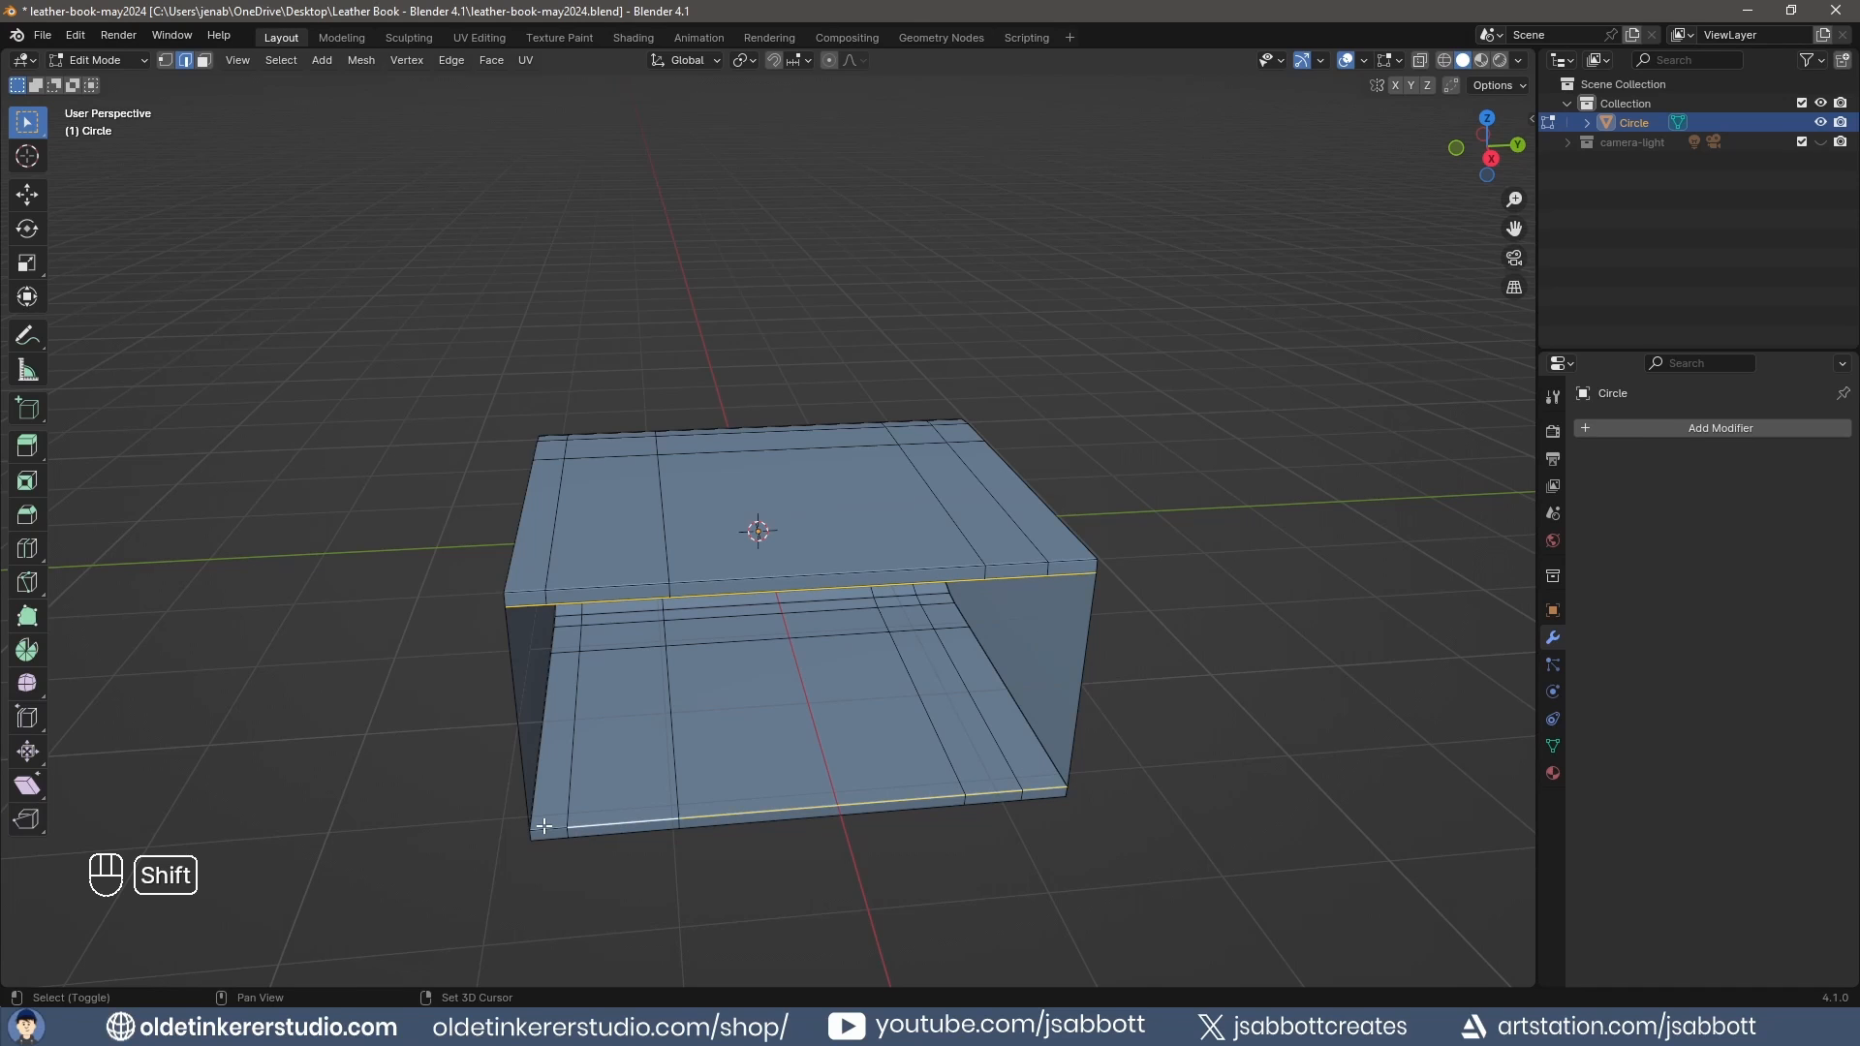
{"action": "key", "text": "f"}
{"action": "left_click", "coordinate": [610, 872]}
Select the three page-block faces: the fore-edge face and both end faces.
{"action": "middle_click_drag", "start_coordinate": [303, 747], "coordinate": [436, 747]}
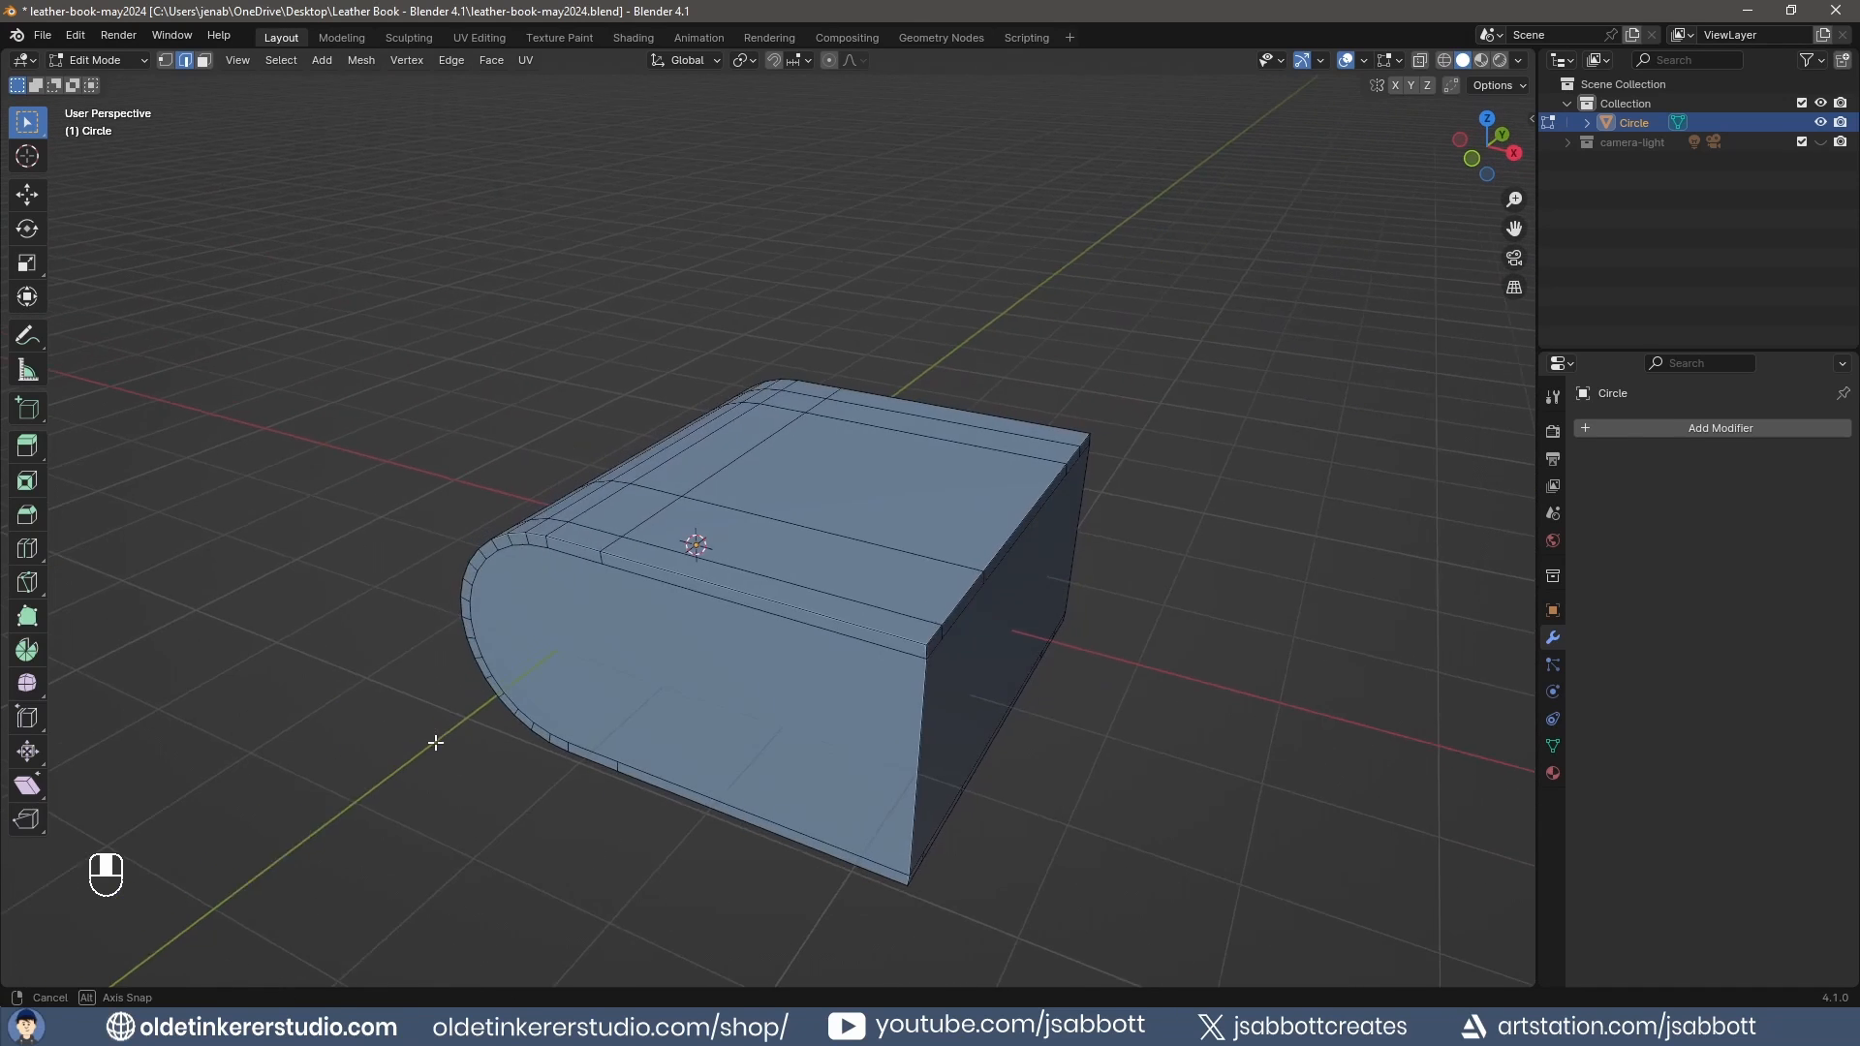
{"action": "key", "text": "3"}
{"action": "left_click", "coordinate": [747, 714]}
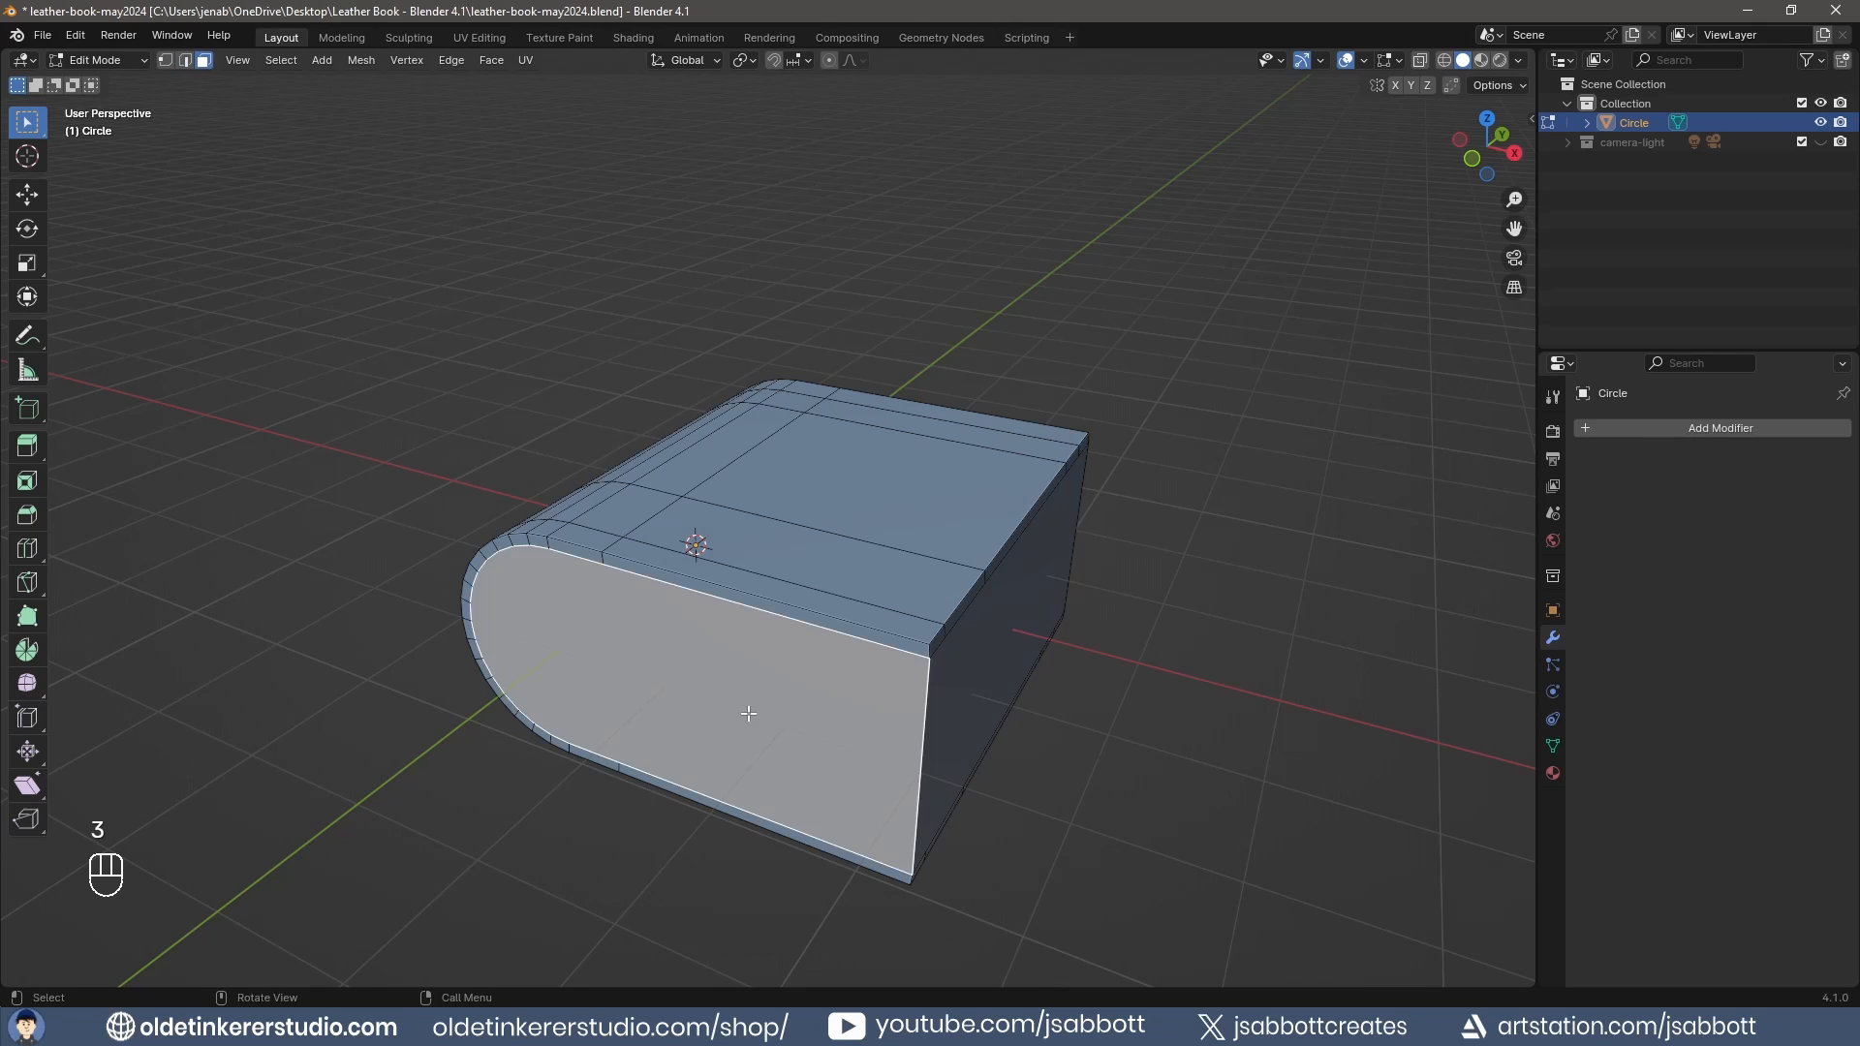
{"action": "left_click", "coordinate": [958, 689], "text": "shift"}
{"action": "middle_click_drag", "start_coordinate": [1104, 677], "coordinate": [904, 677]}
{"action": "left_click", "coordinate": [805, 750], "text": "shift"}
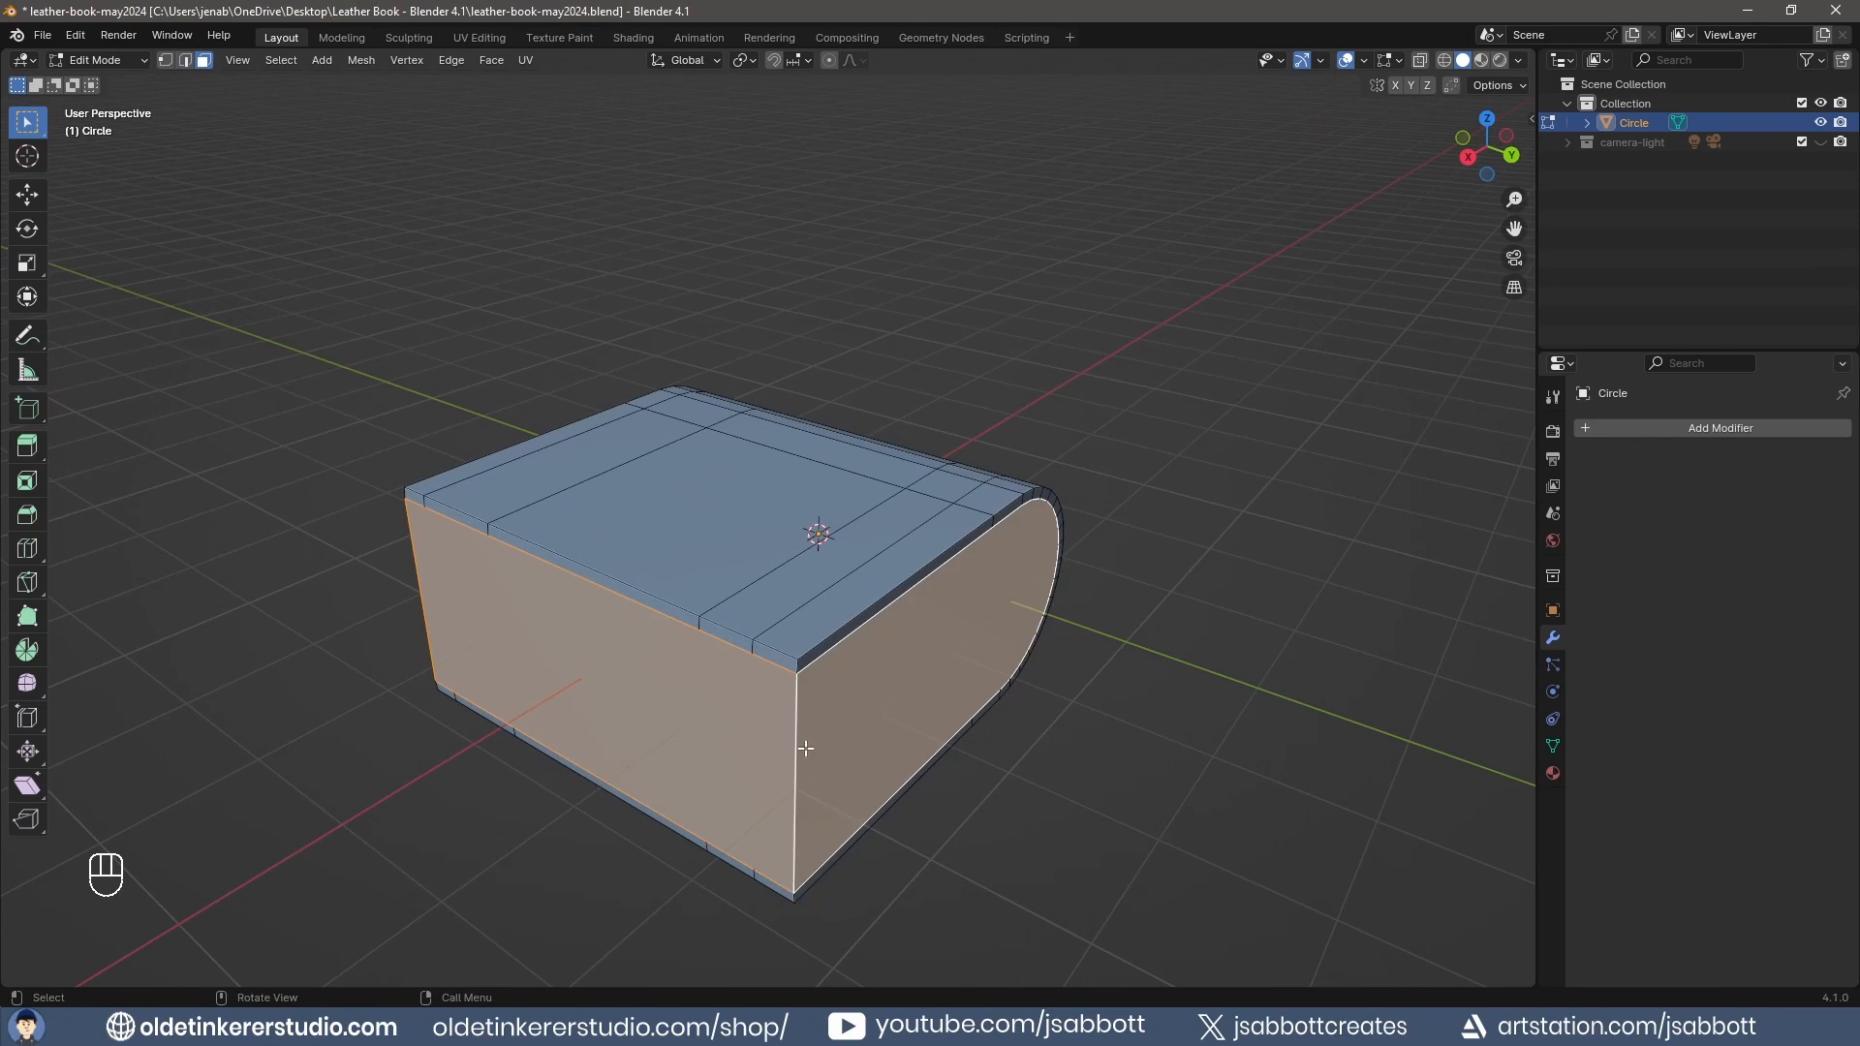
{"action": "middle_click_drag", "start_coordinate": [406, 776], "coordinate": [1159, 658]}
Extrude the page-block faces in place, scale them to 0.96 to recess them inside the covers, and deselect them.
{"action": "key", "text": "e"}
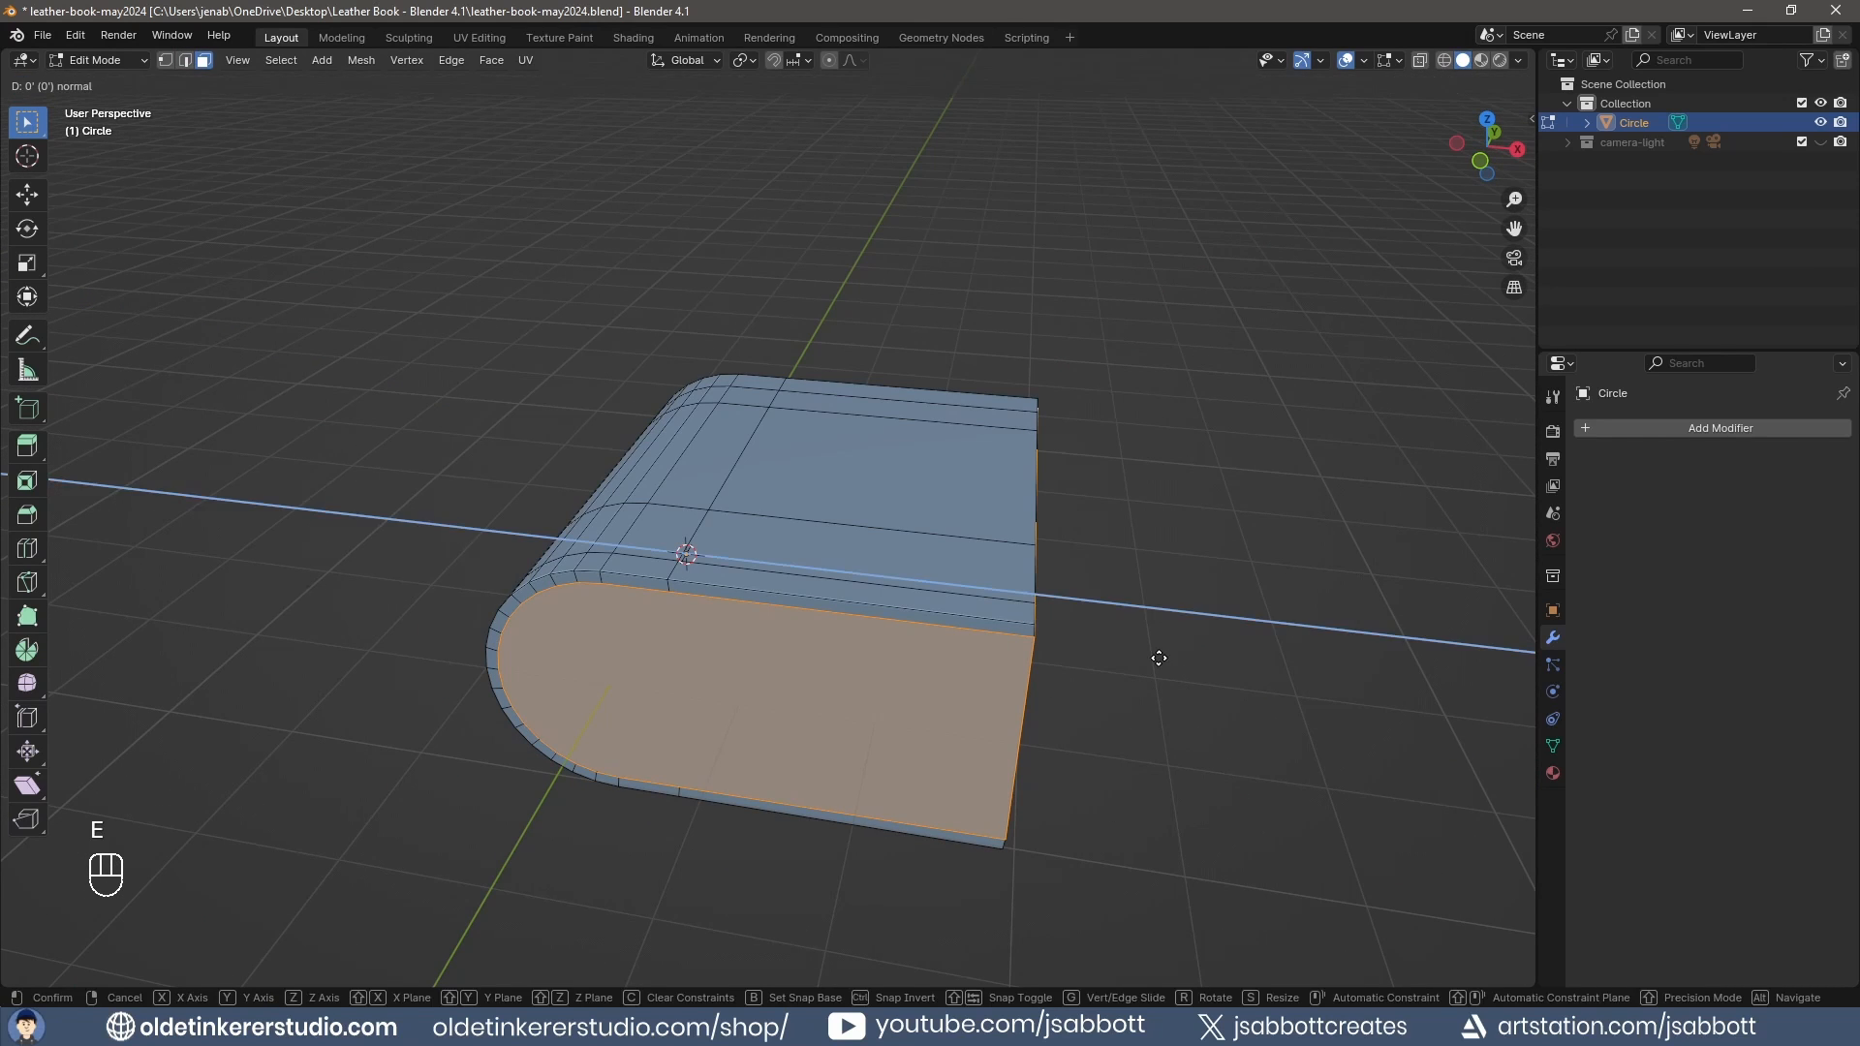
{"action": "right_click", "coordinate": [1159, 659]}
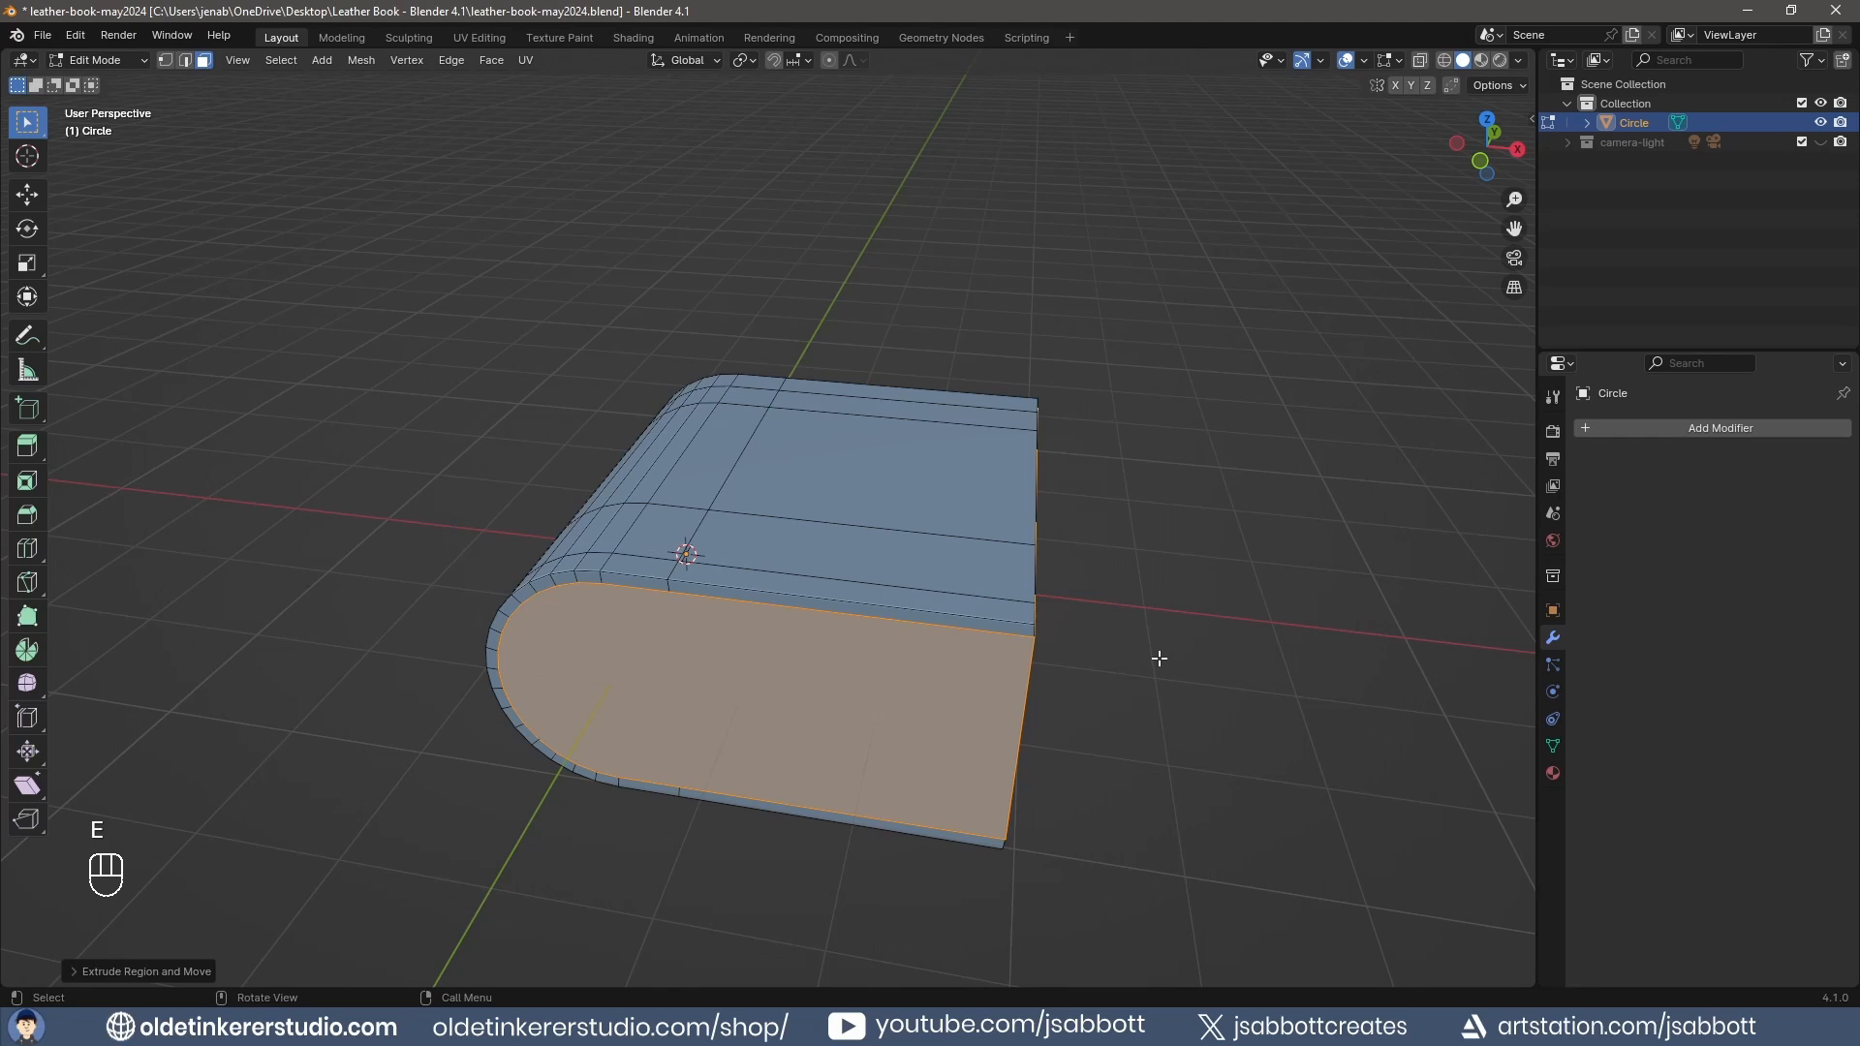
{"action": "key", "text": "s"}
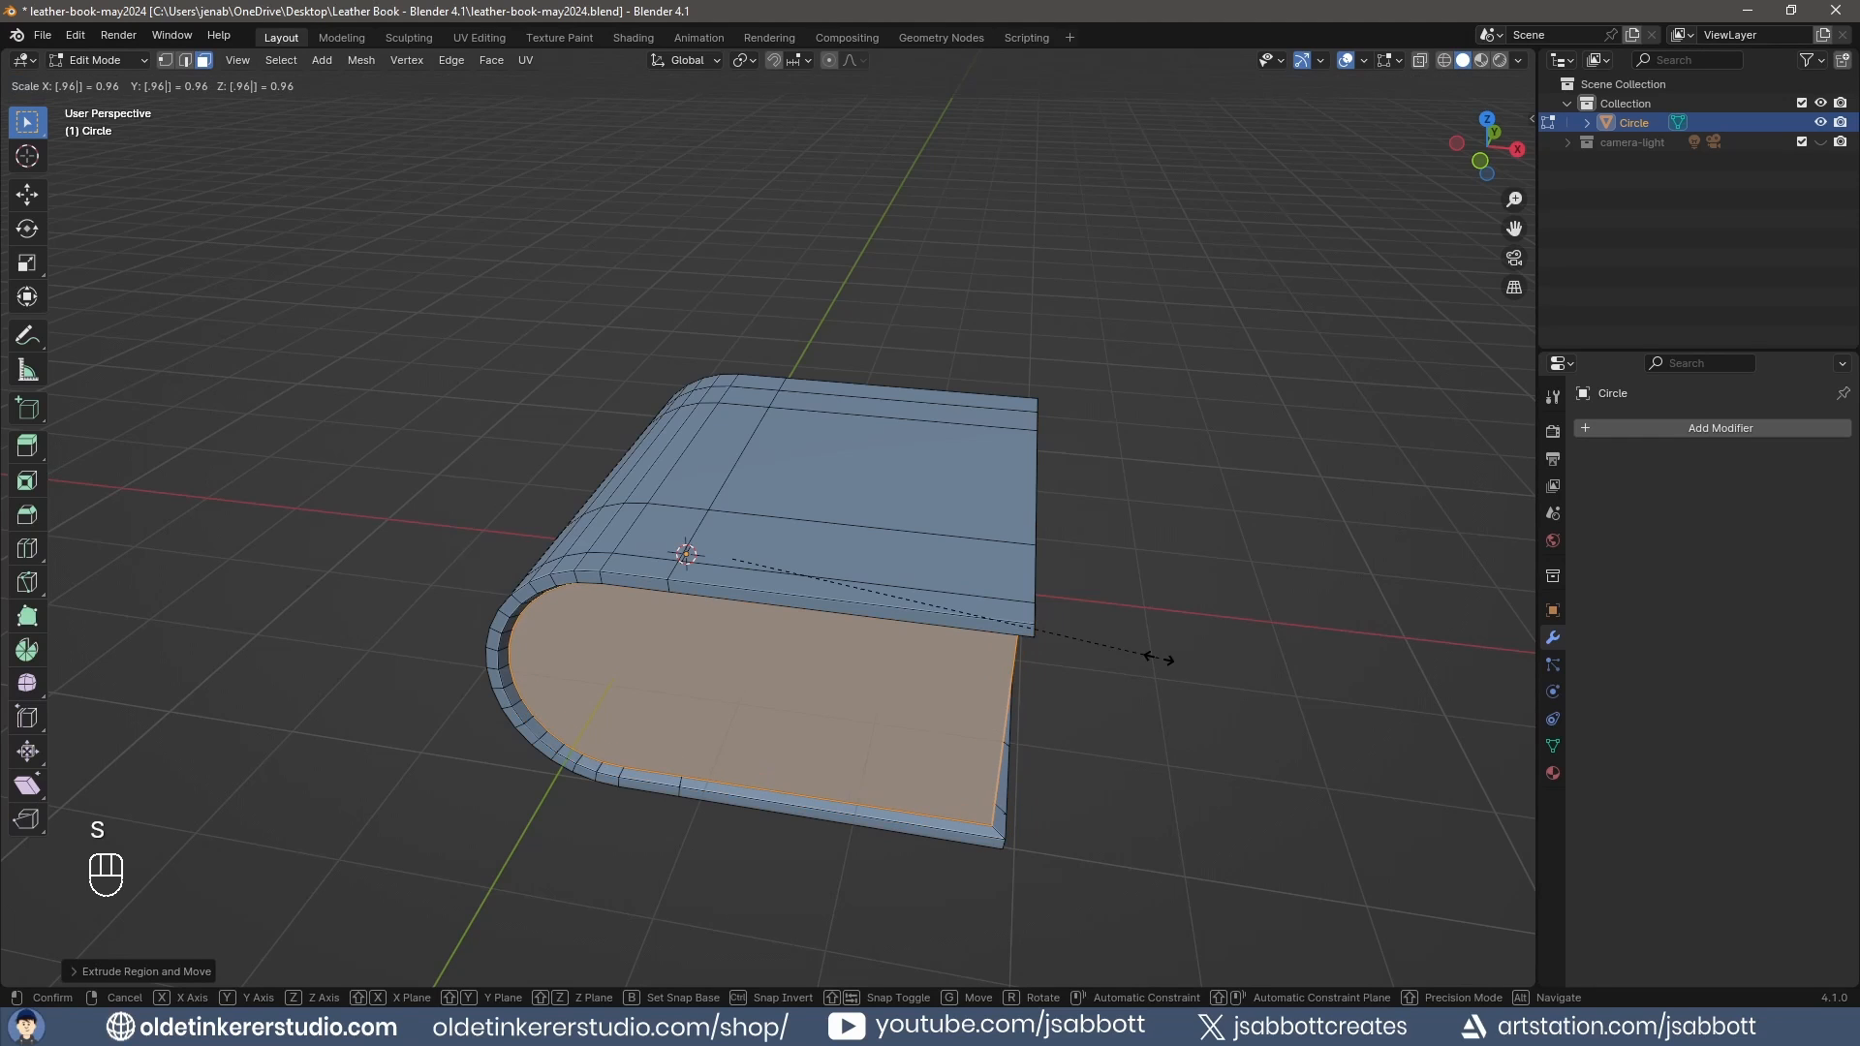
{"action": "left_click", "coordinate": [1160, 658]}
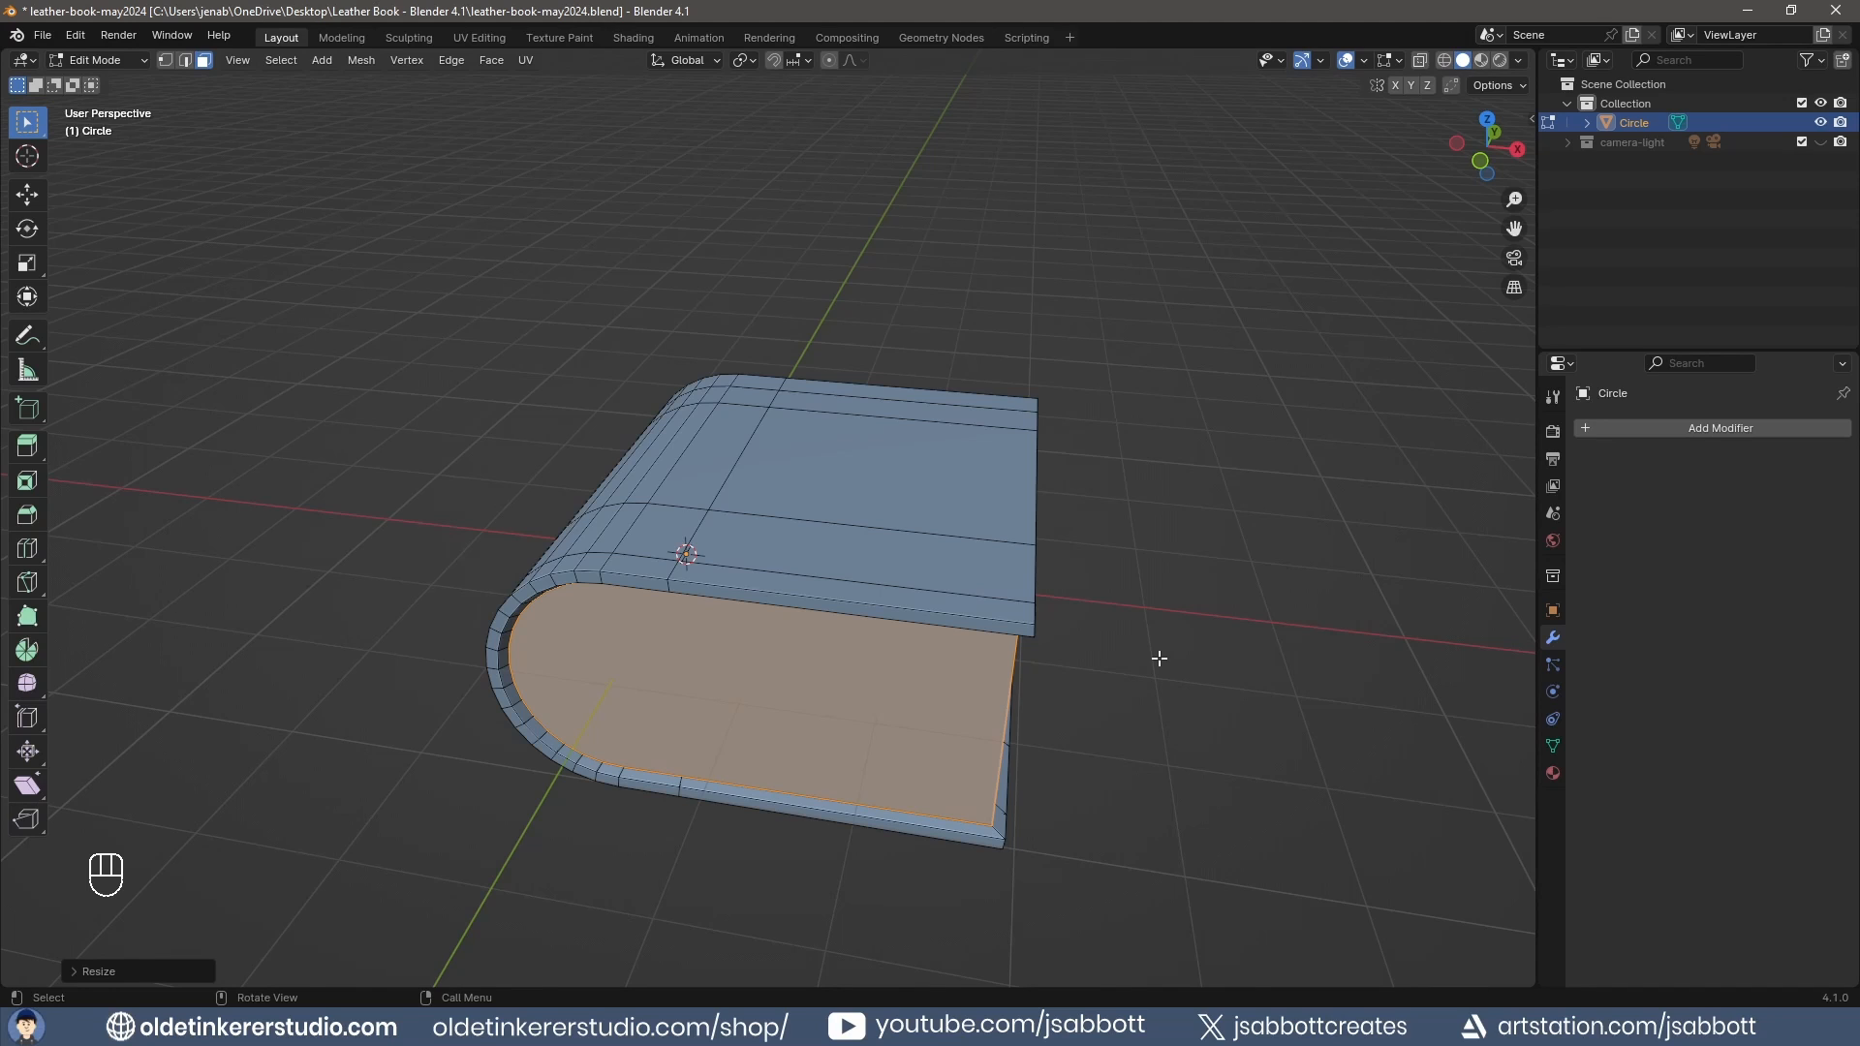
{"action": "left_click", "coordinate": [1239, 670]}
Add a centred loop cut along the narrow hinge strip beside the spine on both the upper and lower covers.
{"action": "middle_click_drag", "start_coordinate": [1240, 671], "coordinate": [1265, 661]}
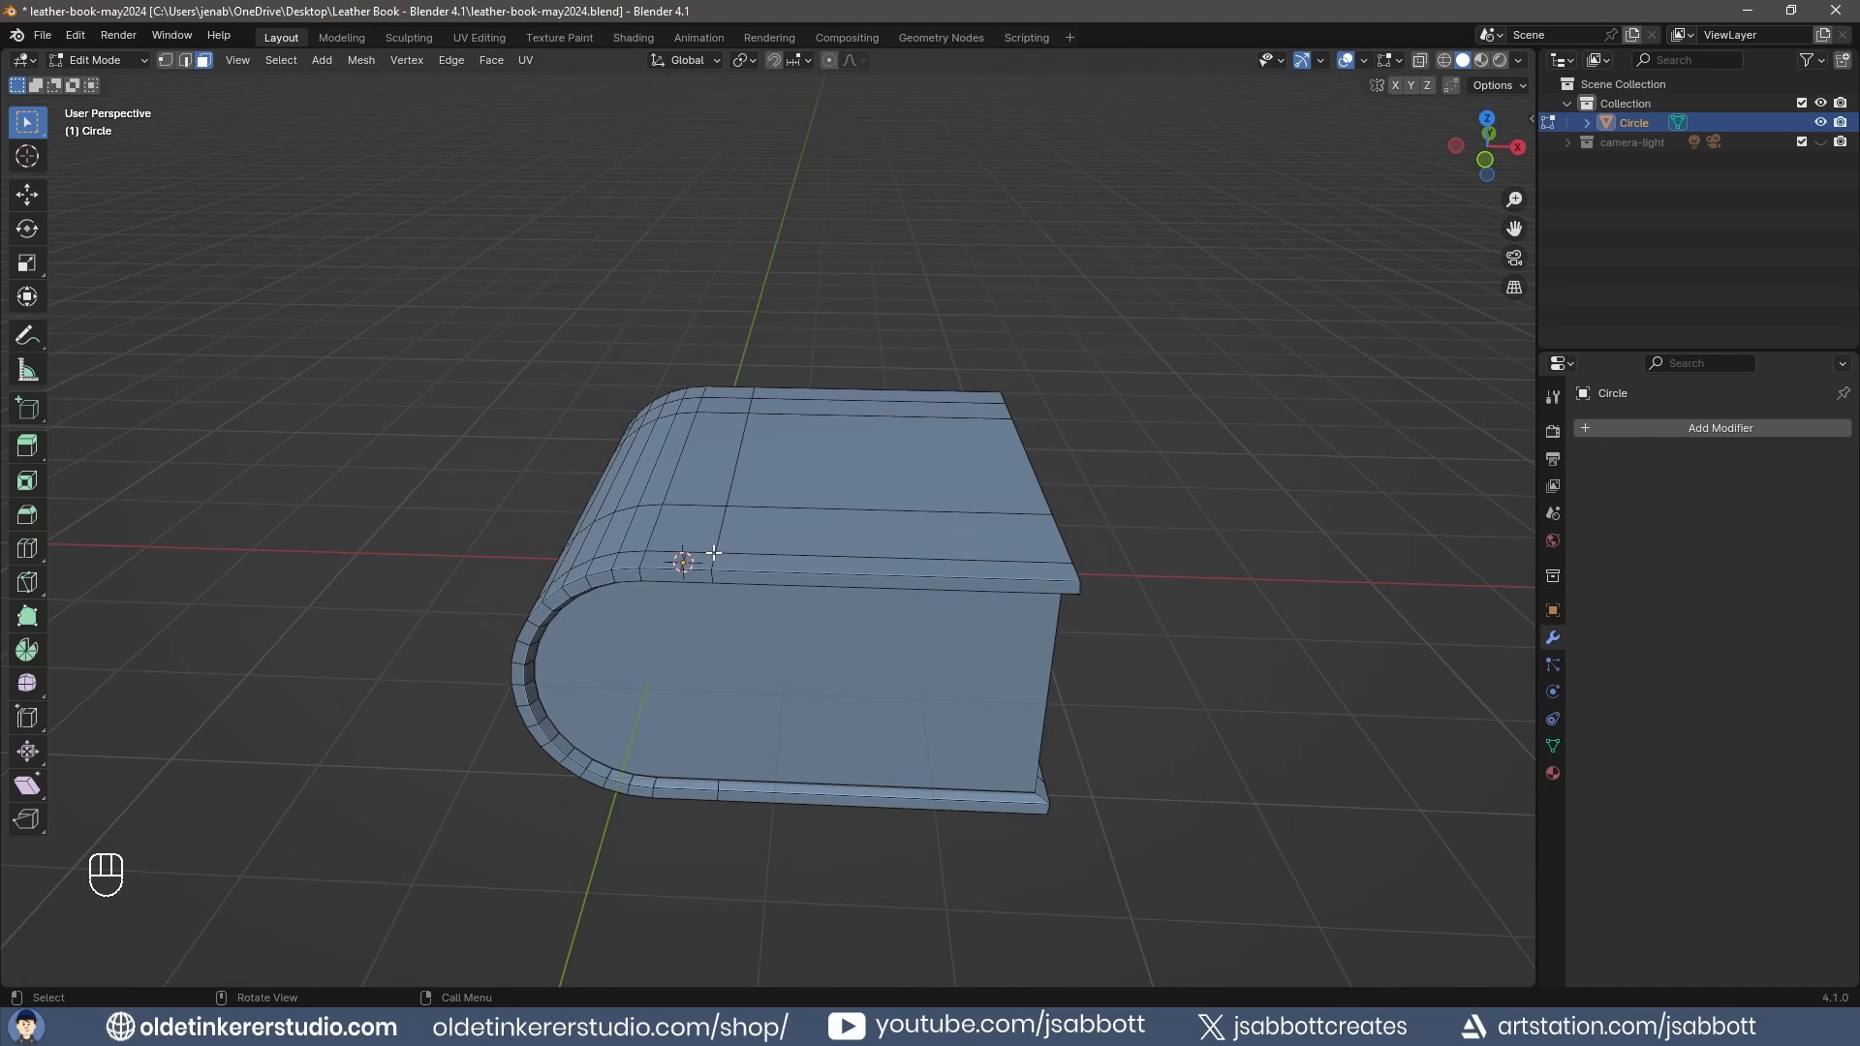
{"action": "key", "text": "ctrl+r"}
{"action": "left_click", "coordinate": [703, 505]}
{"action": "right_click", "coordinate": [703, 504]}
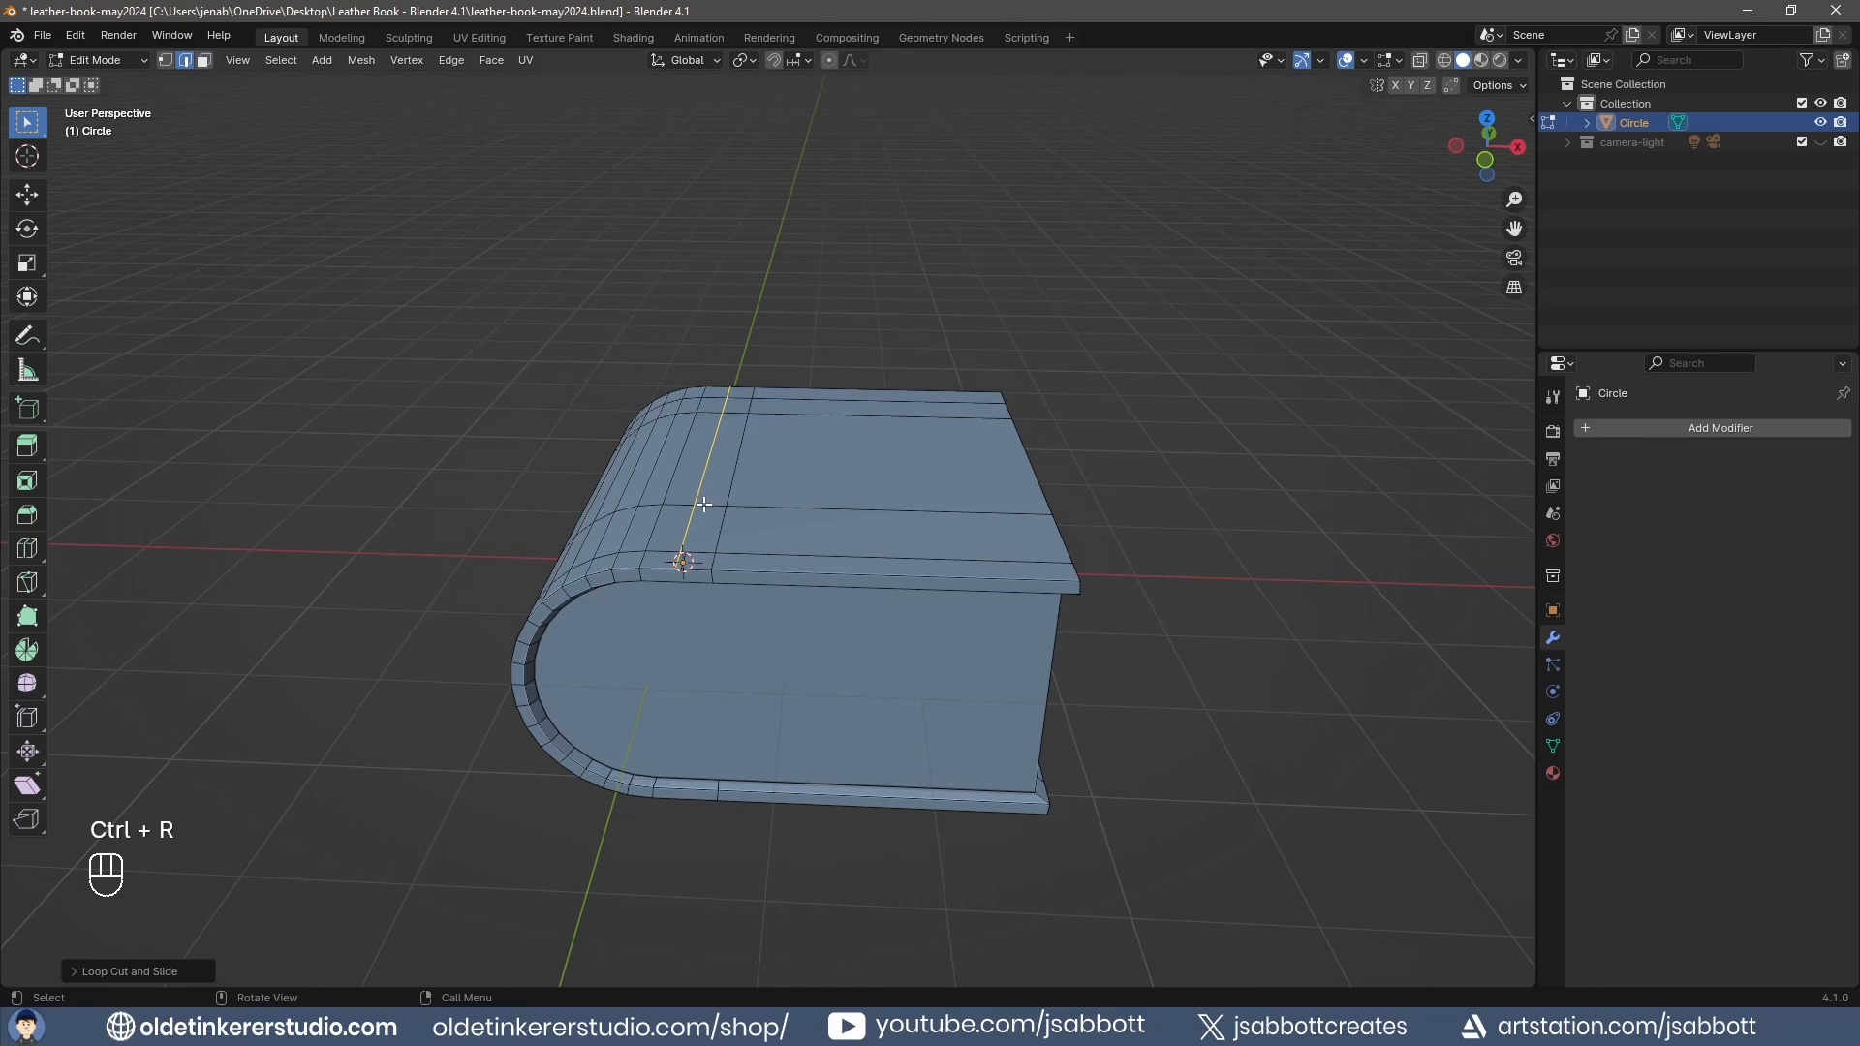
{"action": "middle_click_drag", "start_coordinate": [699, 858], "coordinate": [685, 523]}
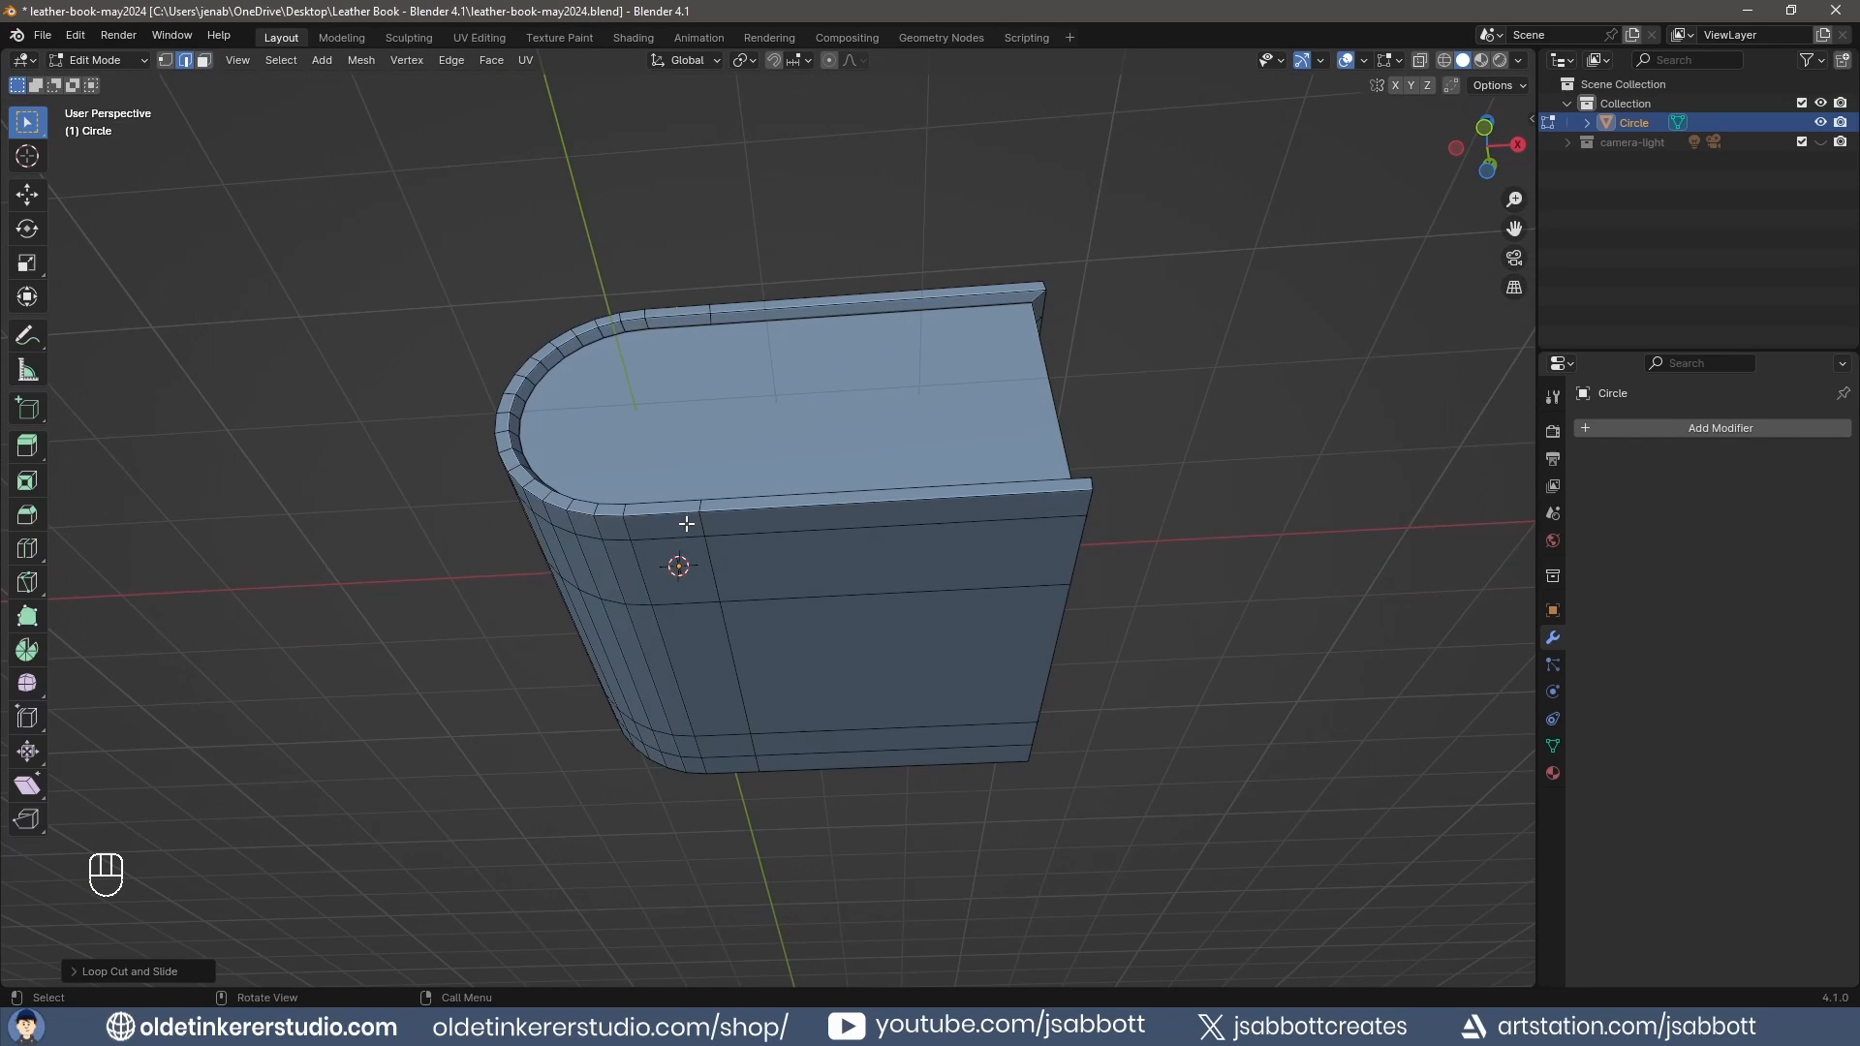
{"action": "key", "text": "ctrl+r"}
{"action": "key", "text": "Escape"}
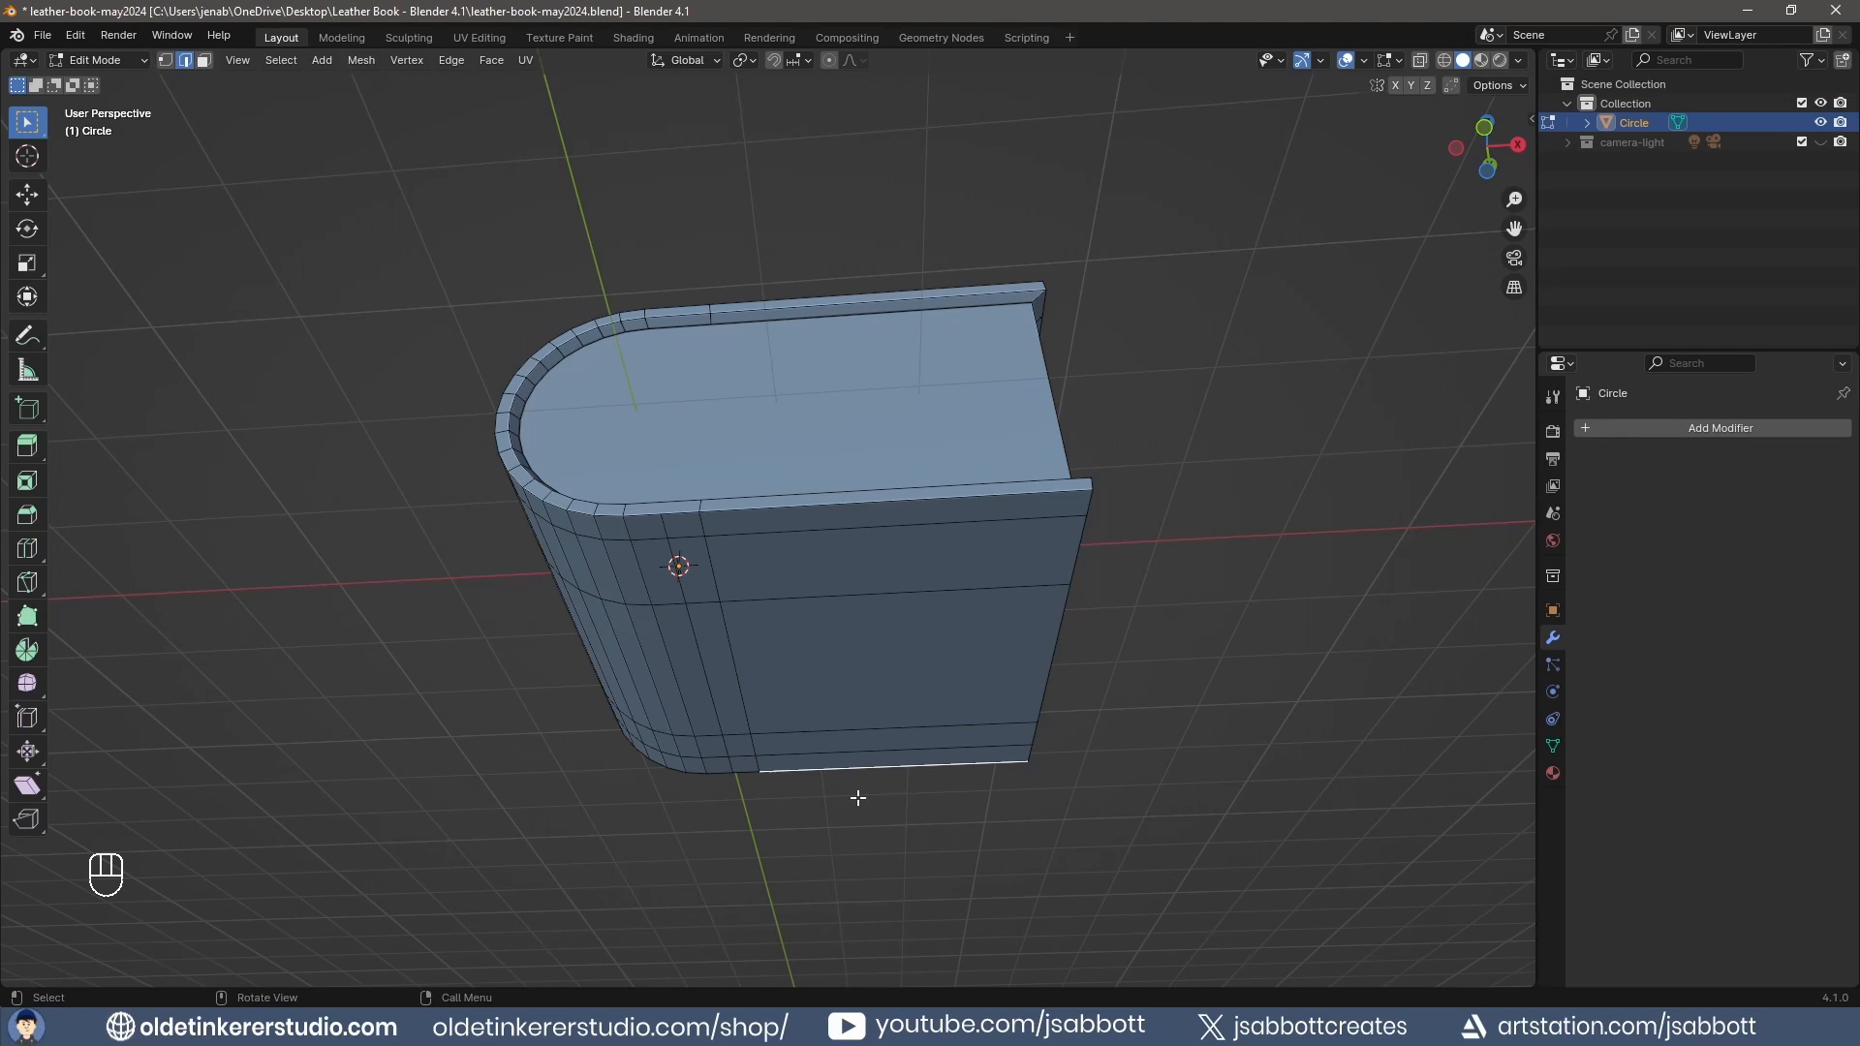
Select the lower cover's outer edges along the new hinge cut and move them up along Z to form a groove.
{"action": "left_click", "coordinate": [668, 540]}
{"action": "left_click", "coordinate": [690, 631], "text": "shift"}
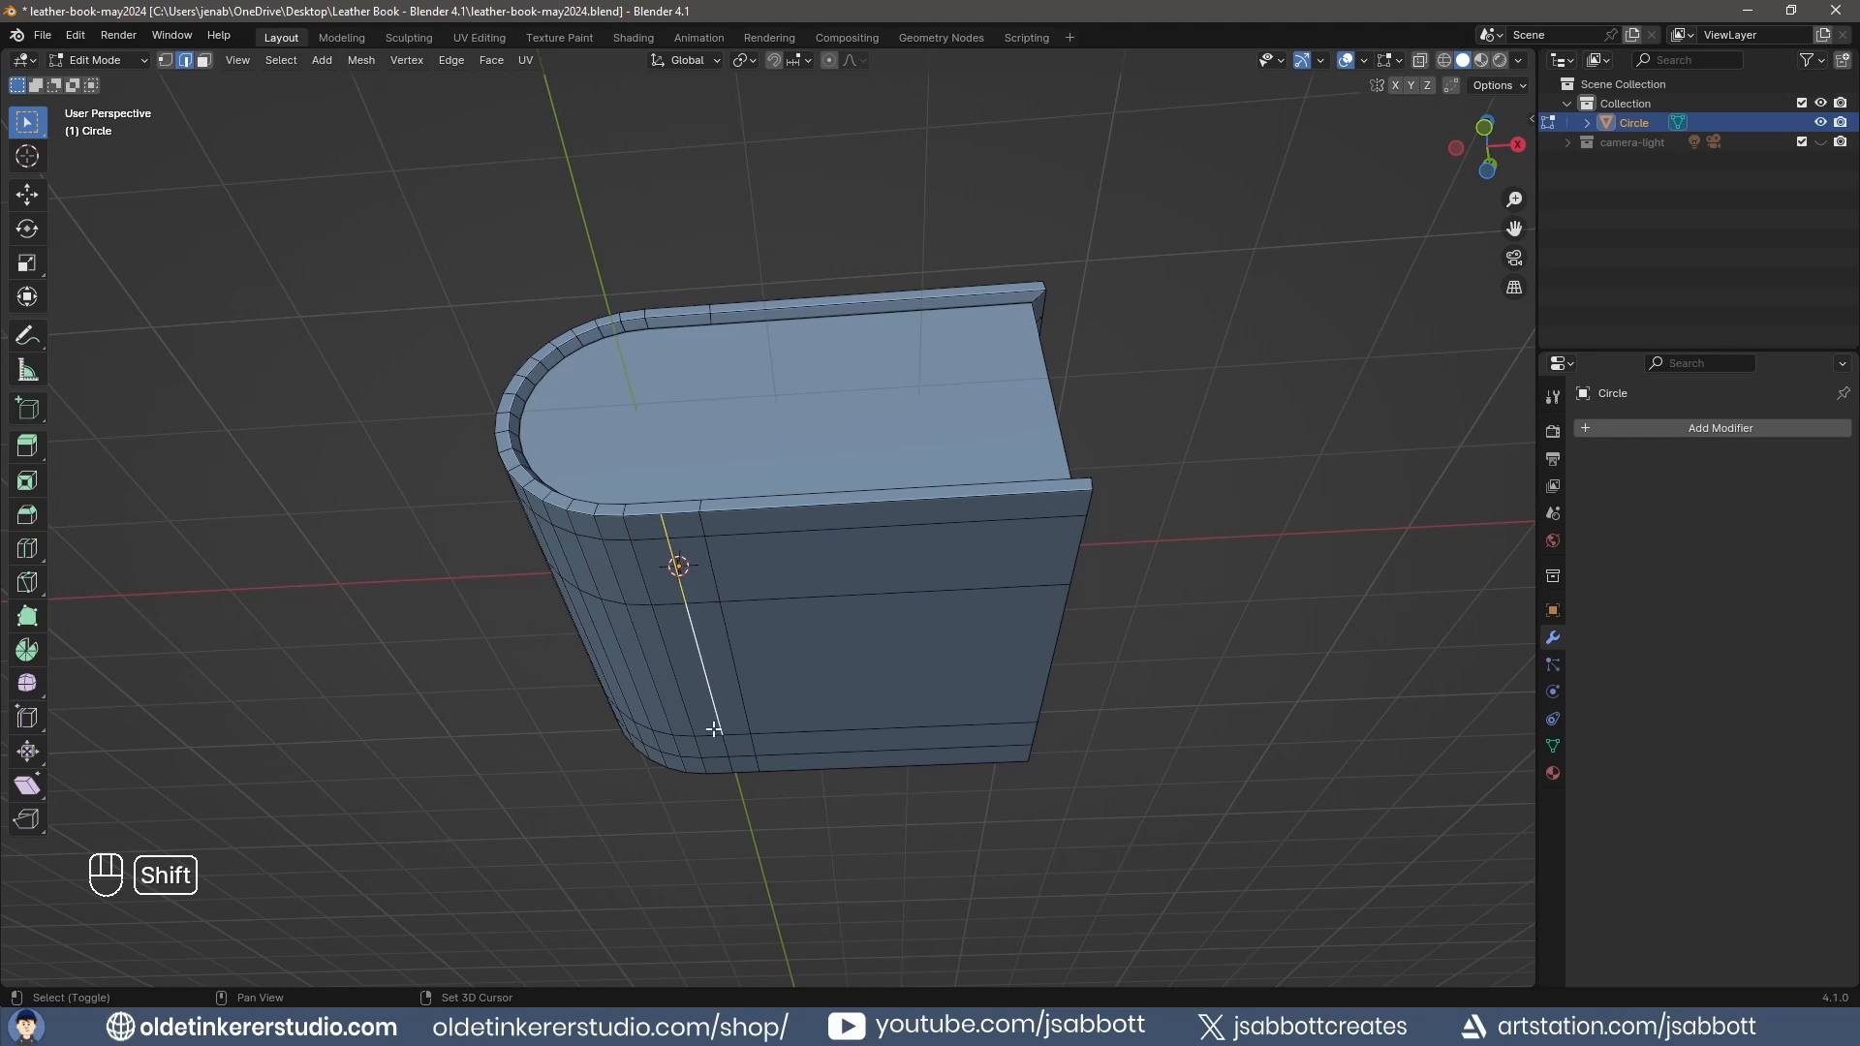
{"action": "left_click", "coordinate": [729, 762], "text": "shift"}
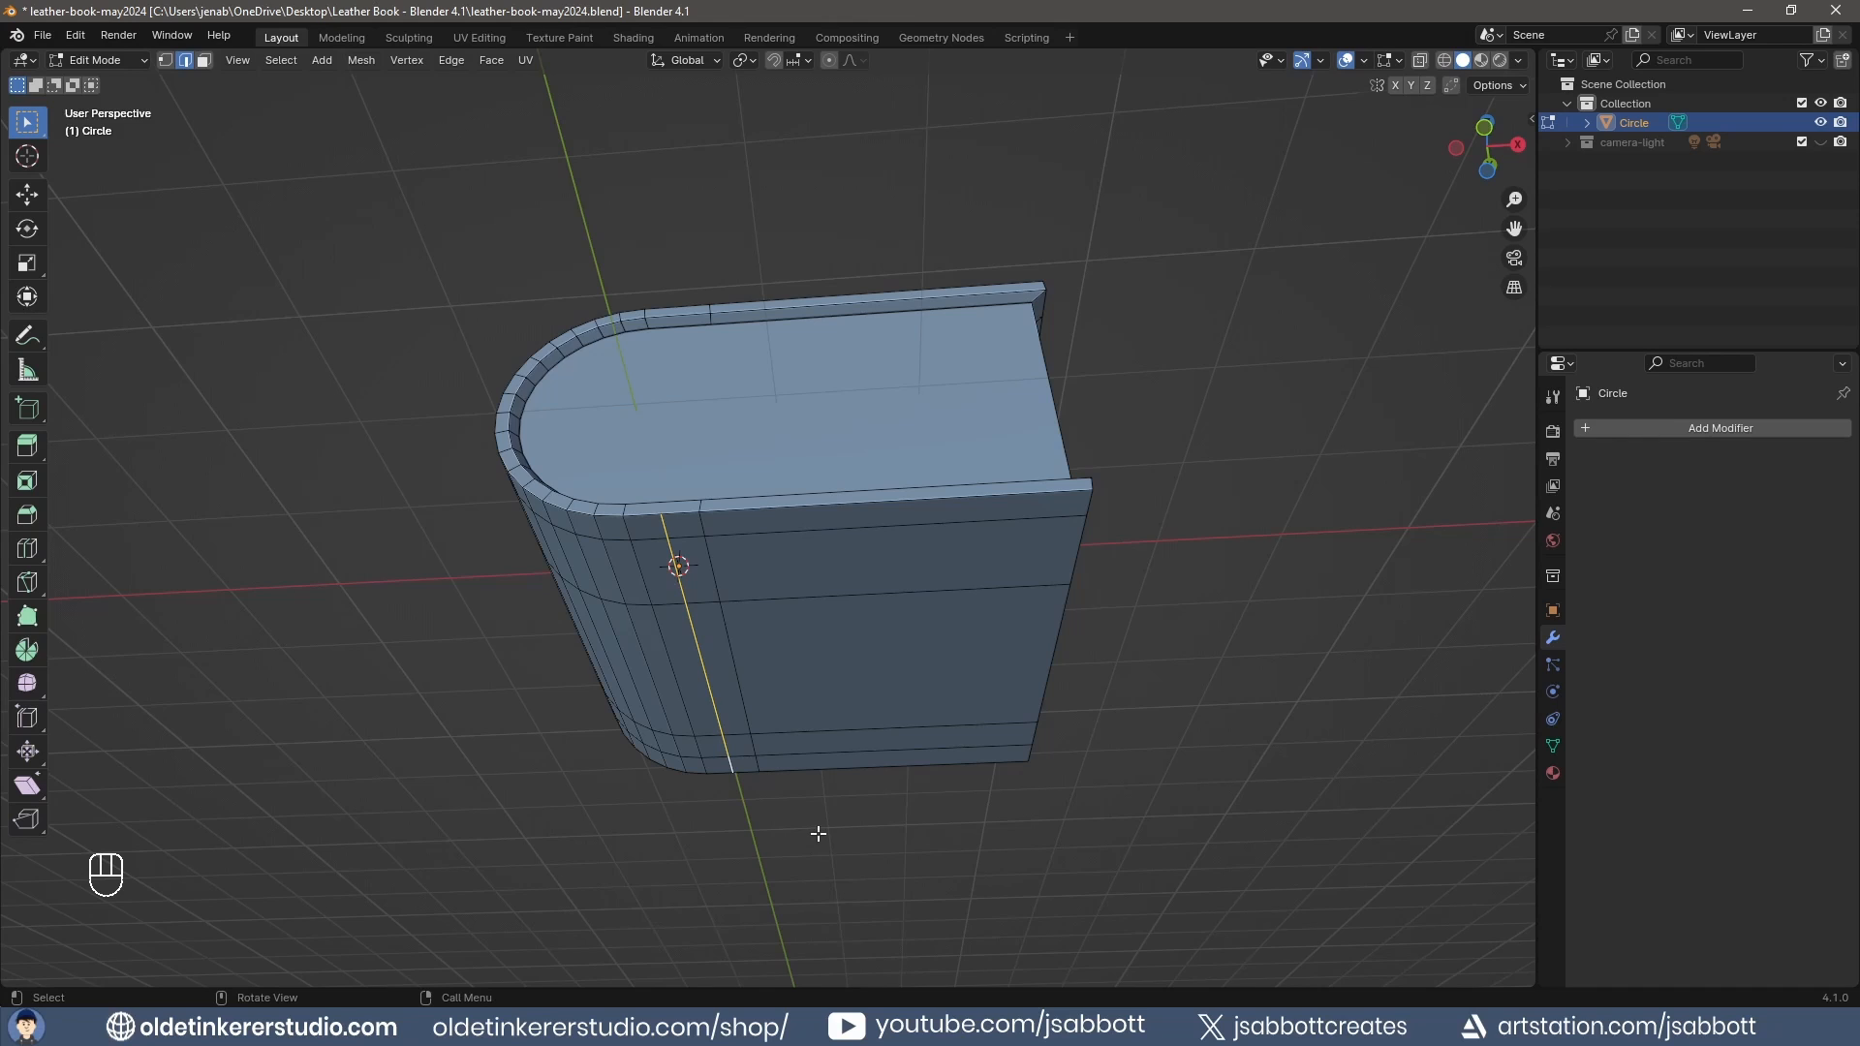
{"action": "key", "text": "KP_1"}
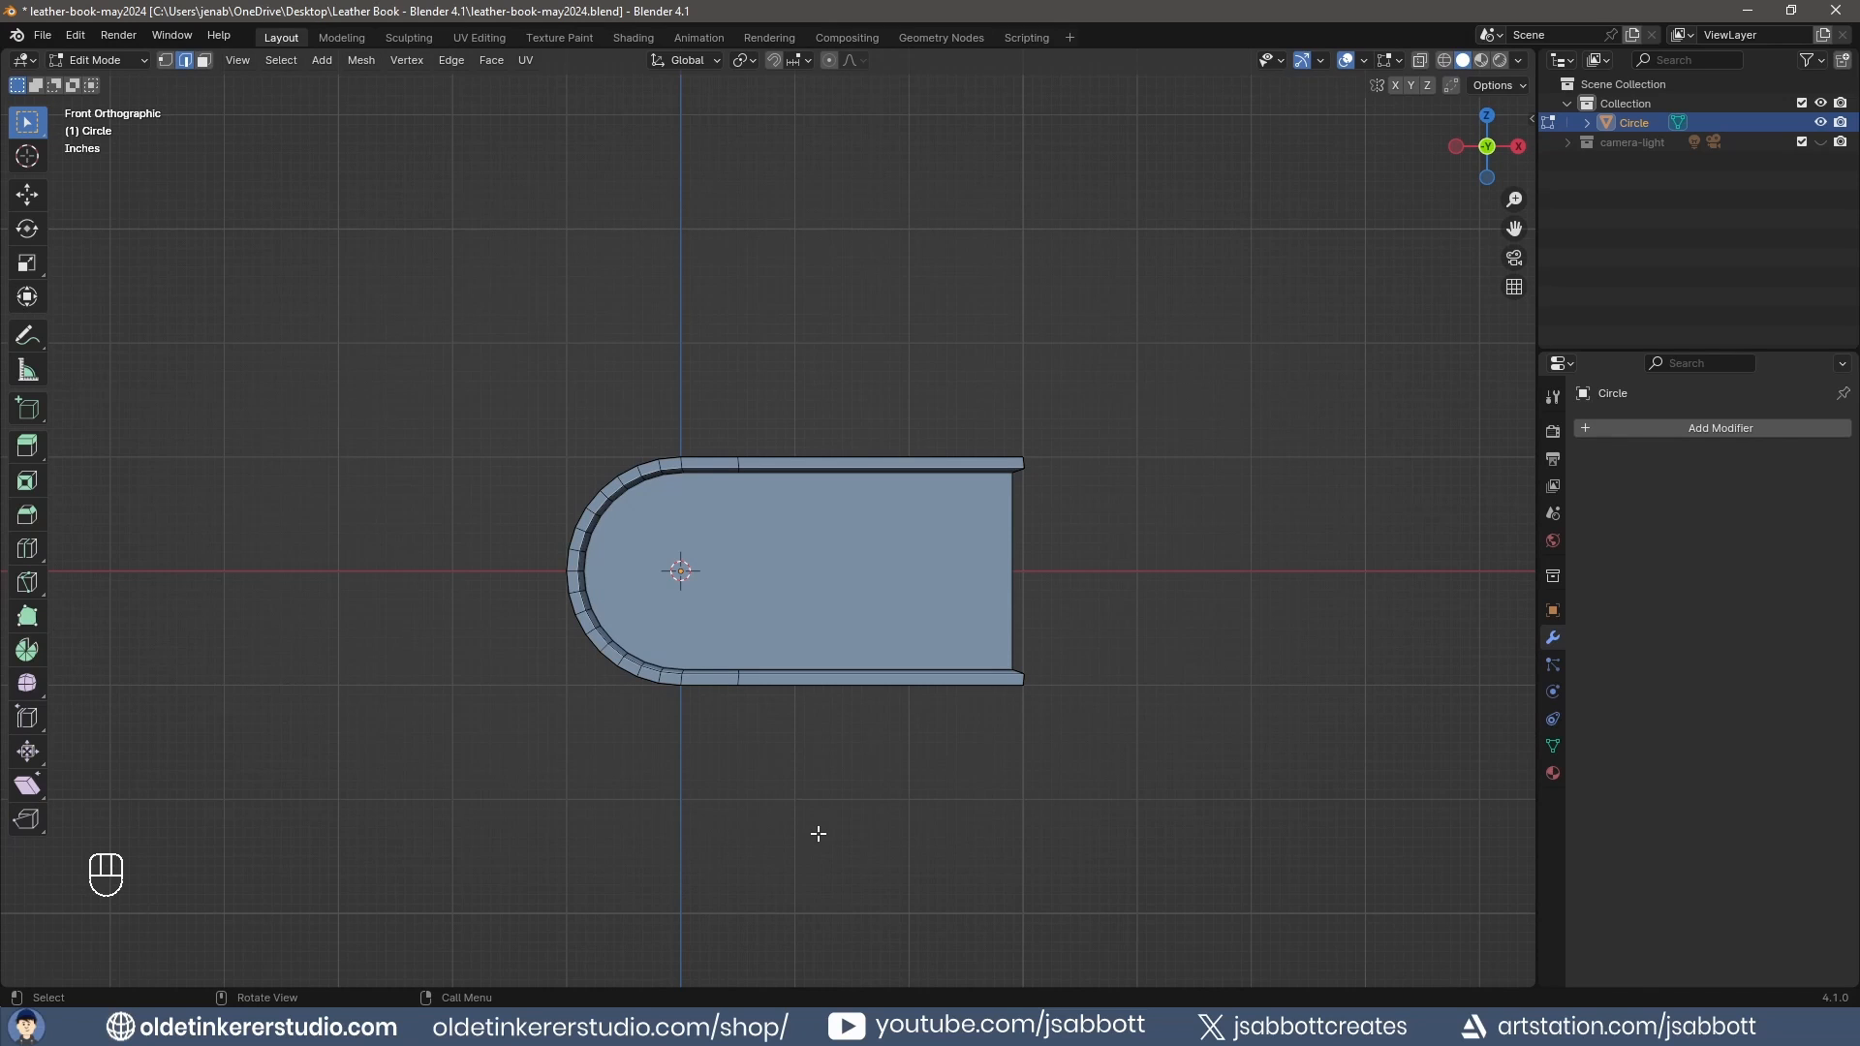
{"action": "key", "text": "g"}
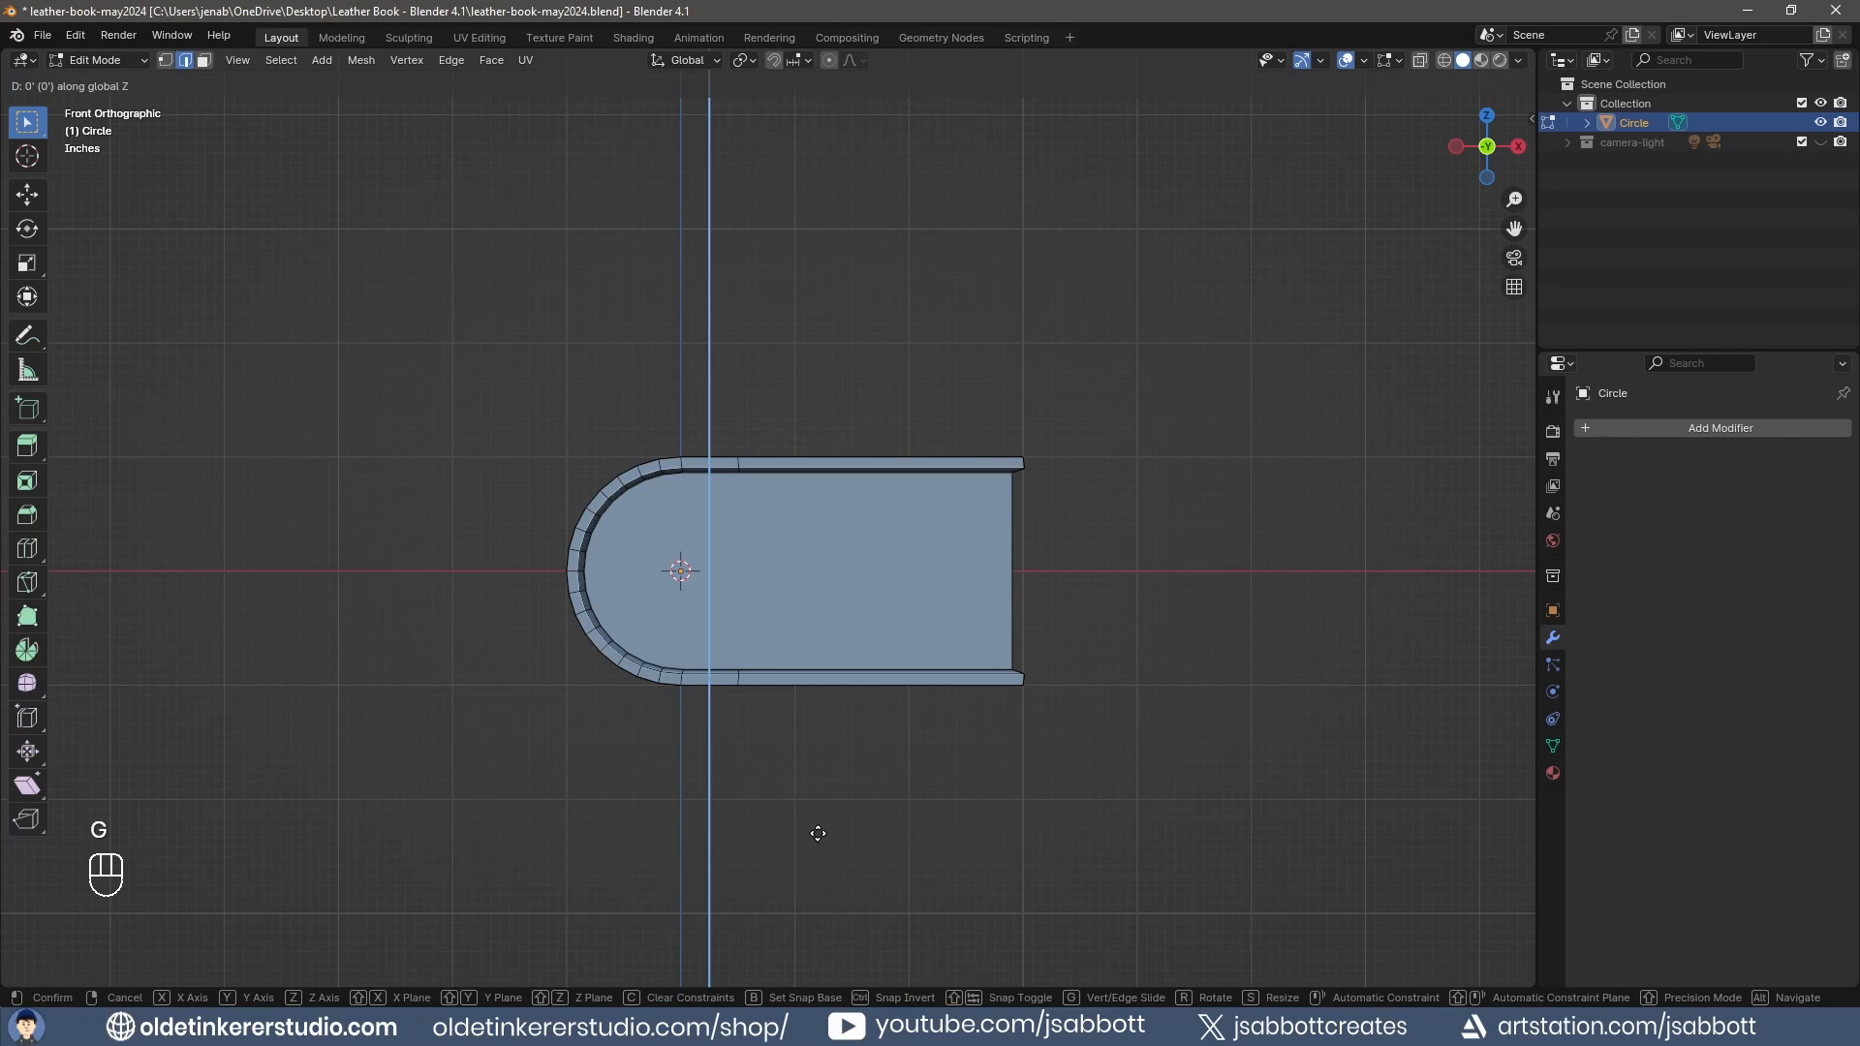
{"action": "left_click", "coordinate": [817, 833]}
Select the upper cover's outer edges along the hinge cut and move them -0.1 ft along Z to form a groove.
{"action": "middle_click_drag", "start_coordinate": [733, 332], "coordinate": [712, 375]}
{"action": "left_click", "coordinate": [710, 436], "text": "shift"}
{"action": "left_click", "coordinate": [694, 618], "text": "shift"}
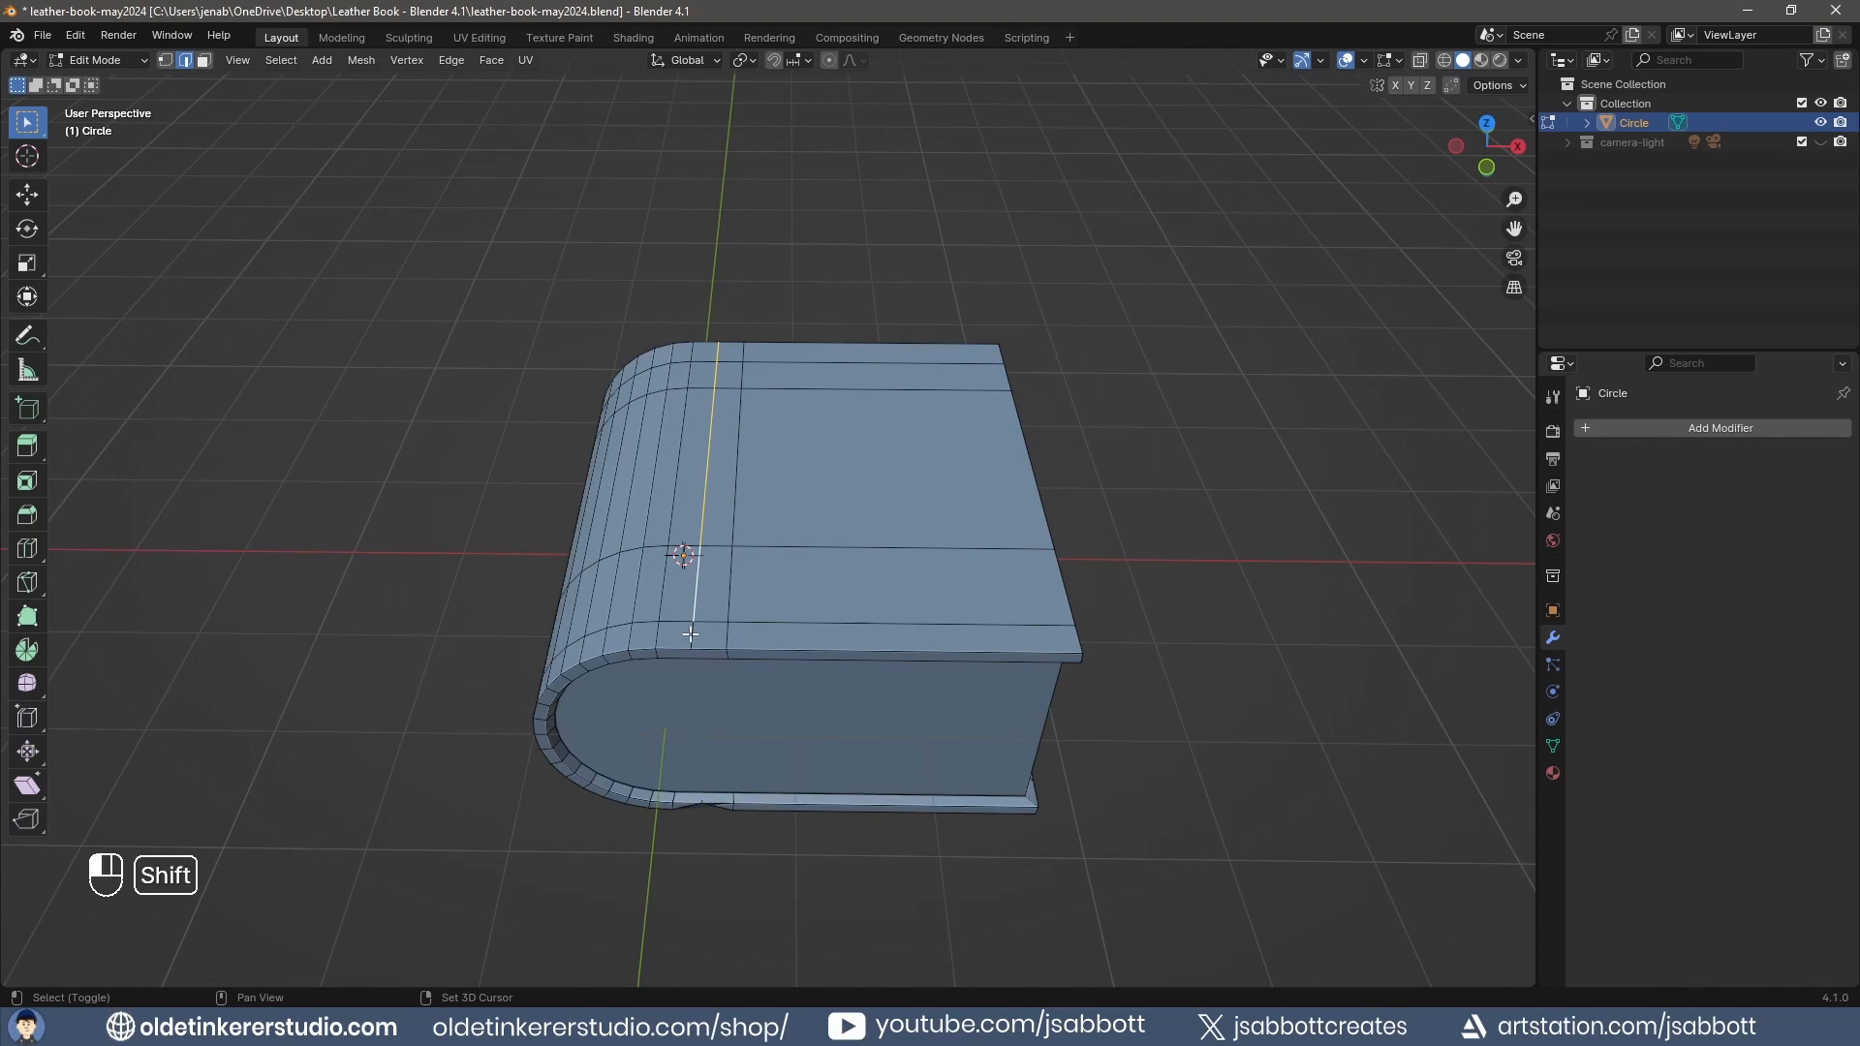
{"action": "key", "text": "KP_1"}
{"action": "key", "text": "g"}
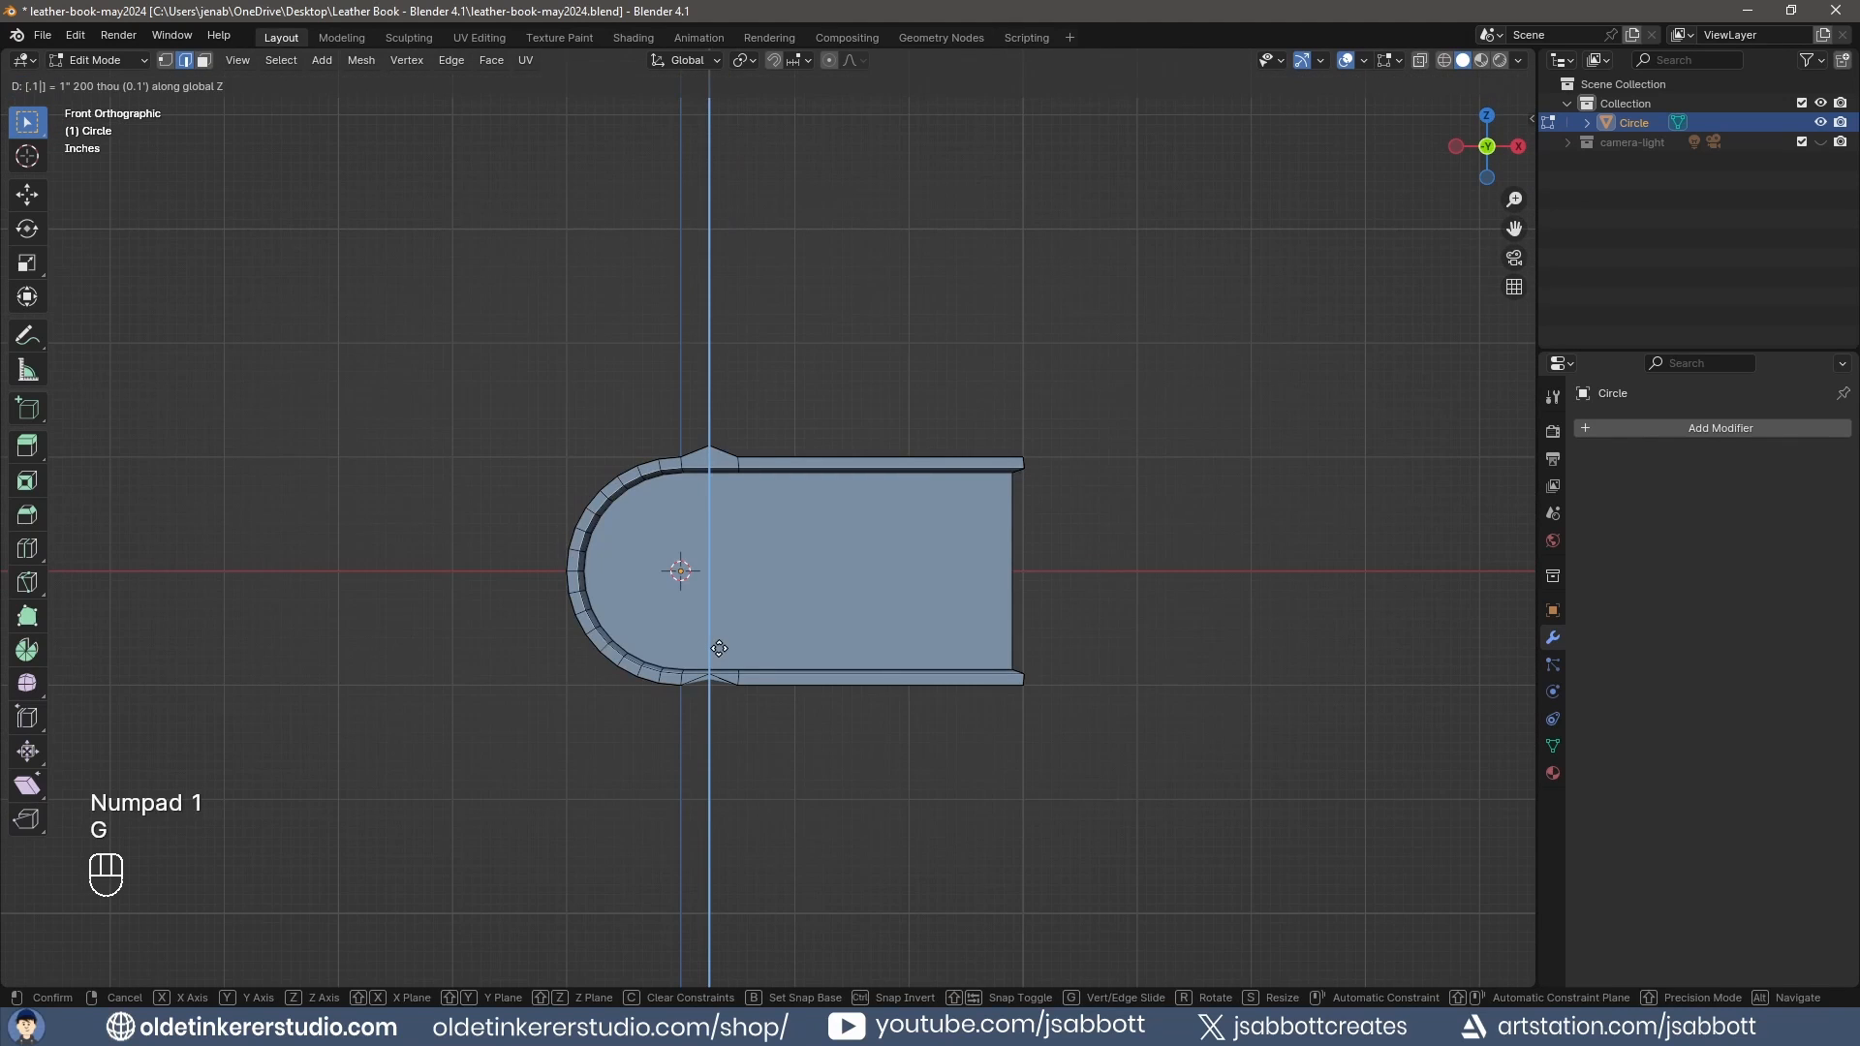
{"action": "key", "text": "ctrl+z"}
{"action": "type", "text": "g-.1"}
{"action": "key", "text": "Return"}
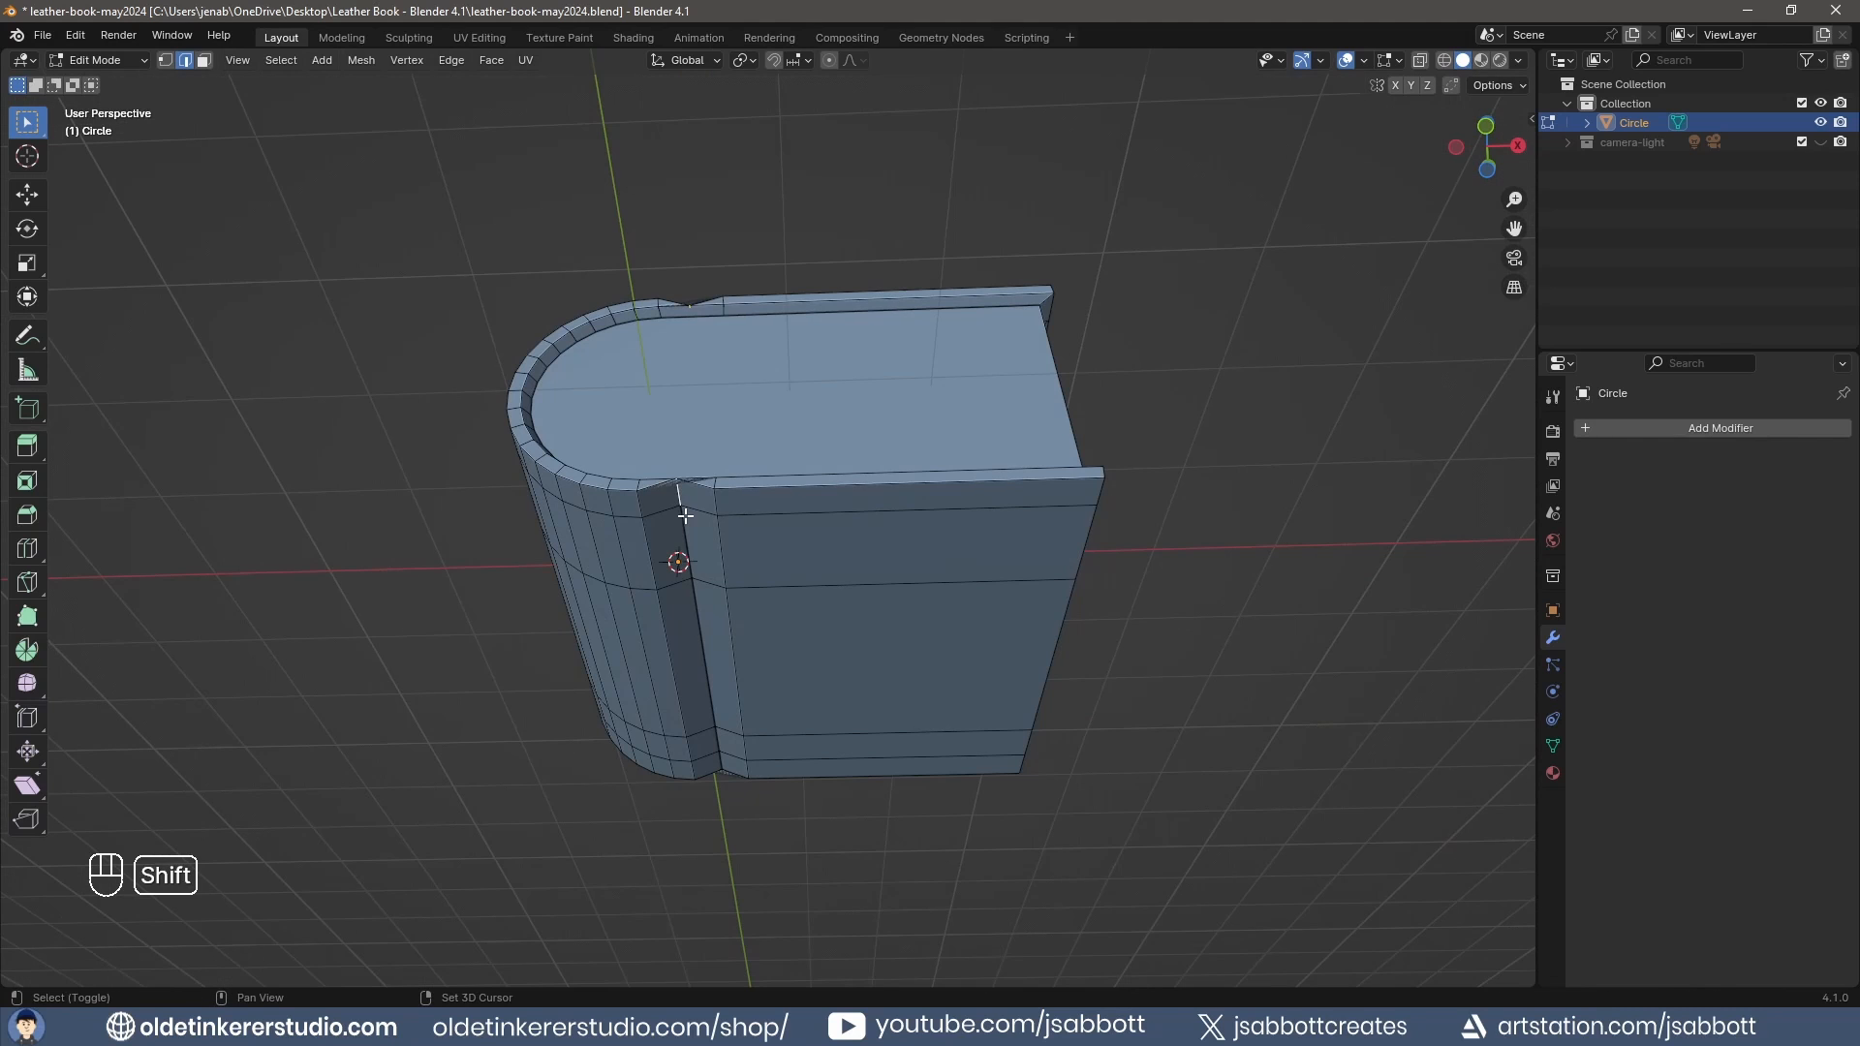
Select the outer edges along the hinge cut on both covers, bevel them with 5 segments, and deselect everything.
{"action": "left_click", "coordinate": [686, 548], "text": "shift"}
{"action": "left_click", "coordinate": [695, 605], "text": "shift"}
{"action": "left_click", "coordinate": [717, 754], "text": "shift"}
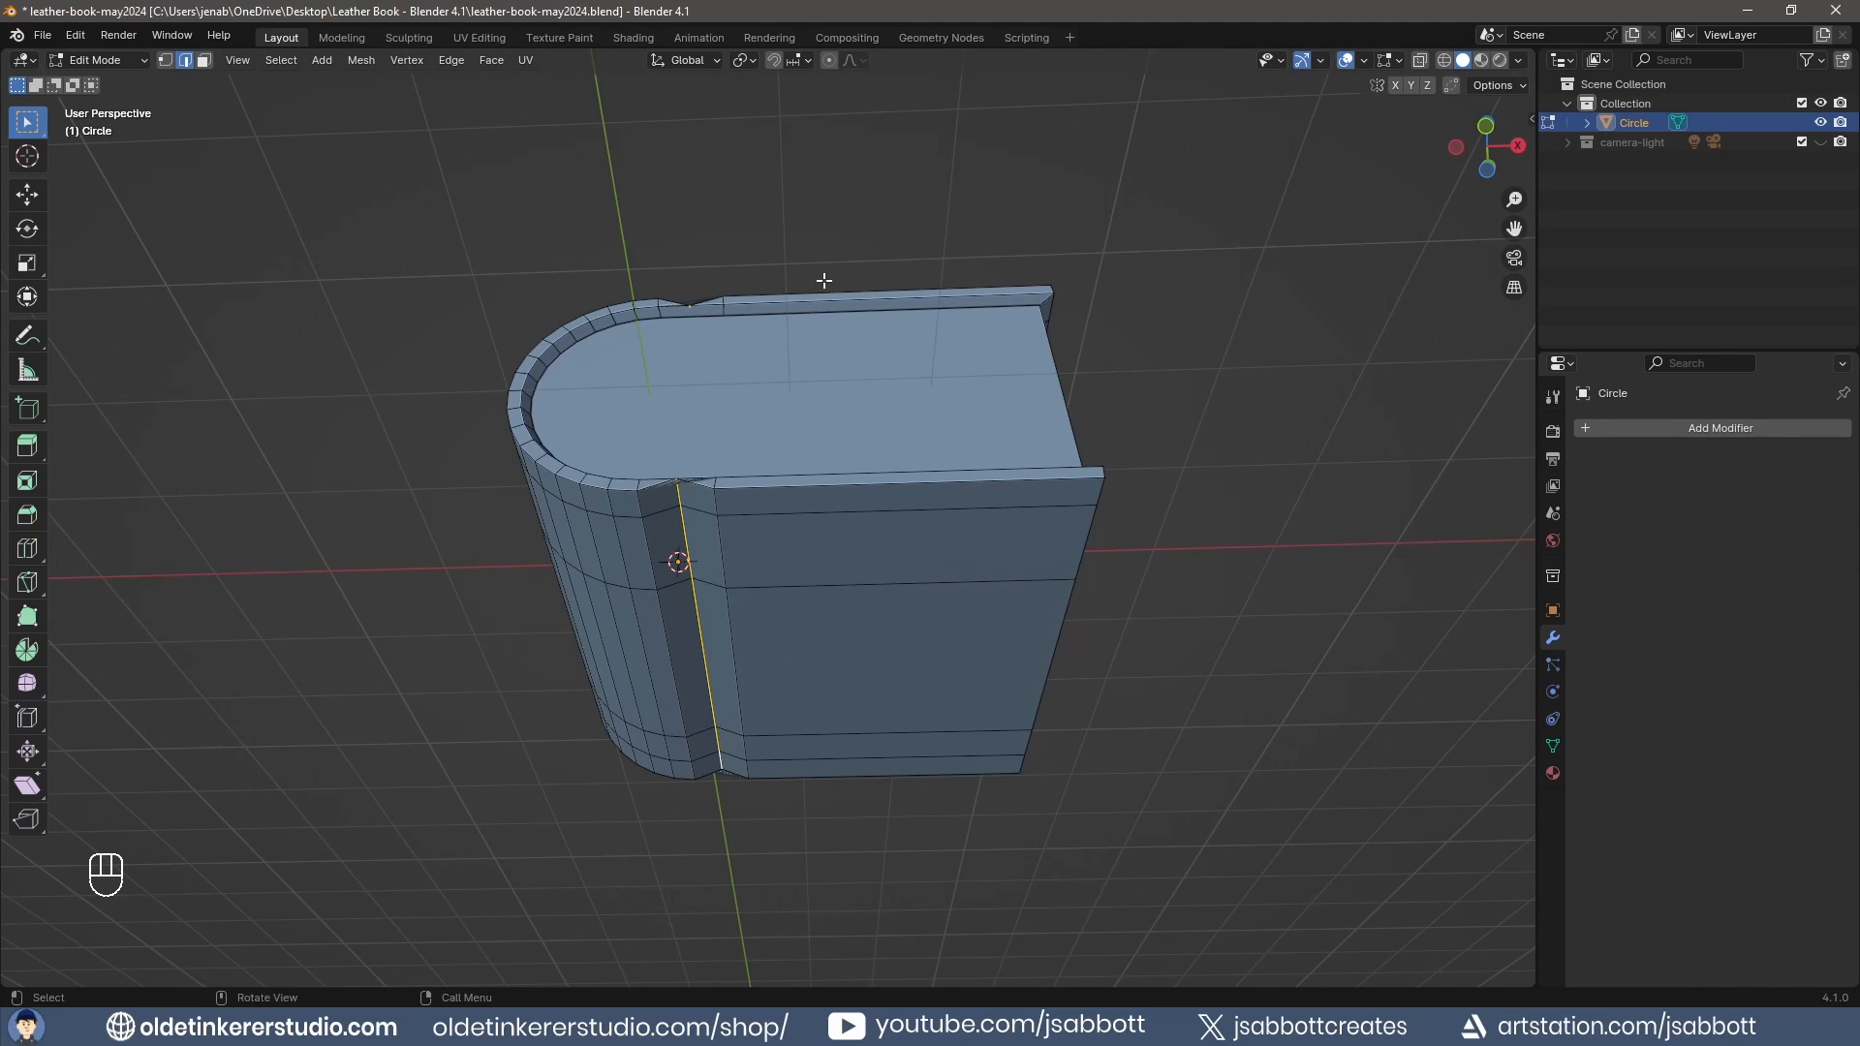
{"action": "middle_click_drag", "start_coordinate": [822, 282], "coordinate": [736, 502]}
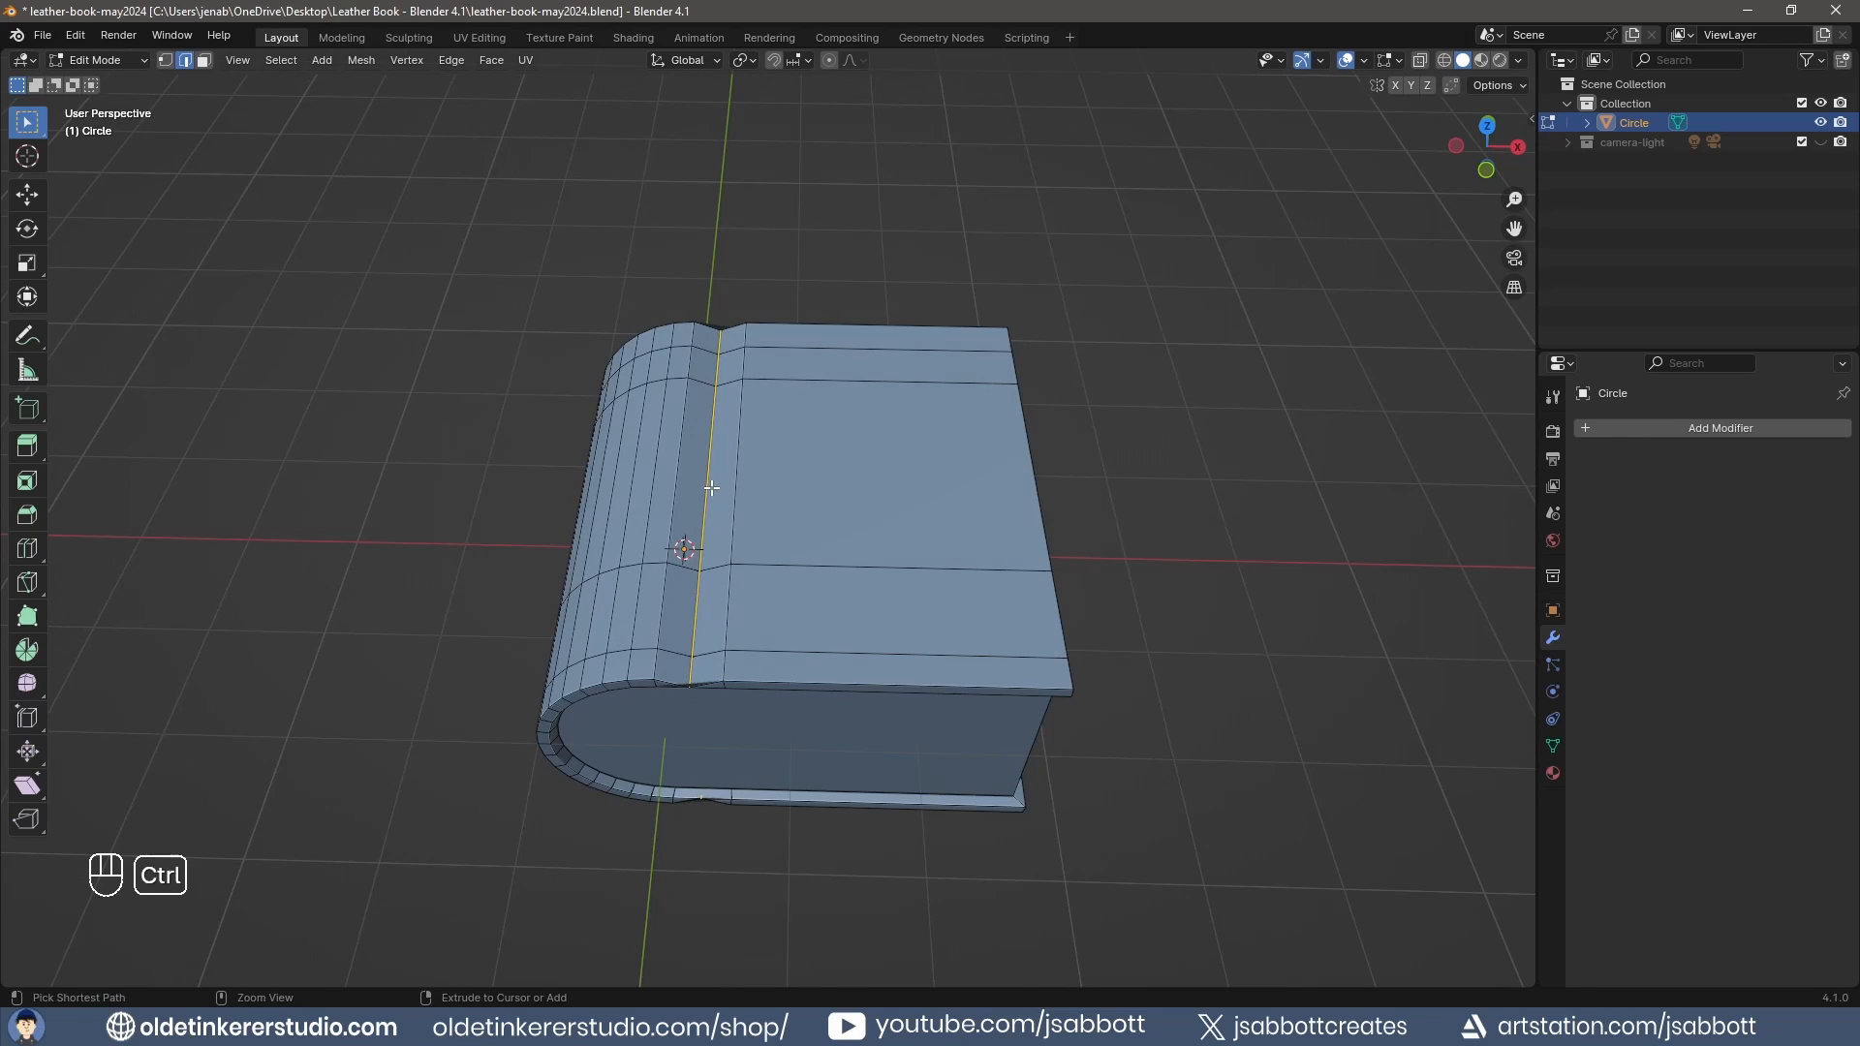
{"action": "key", "text": "ctrl+b"}
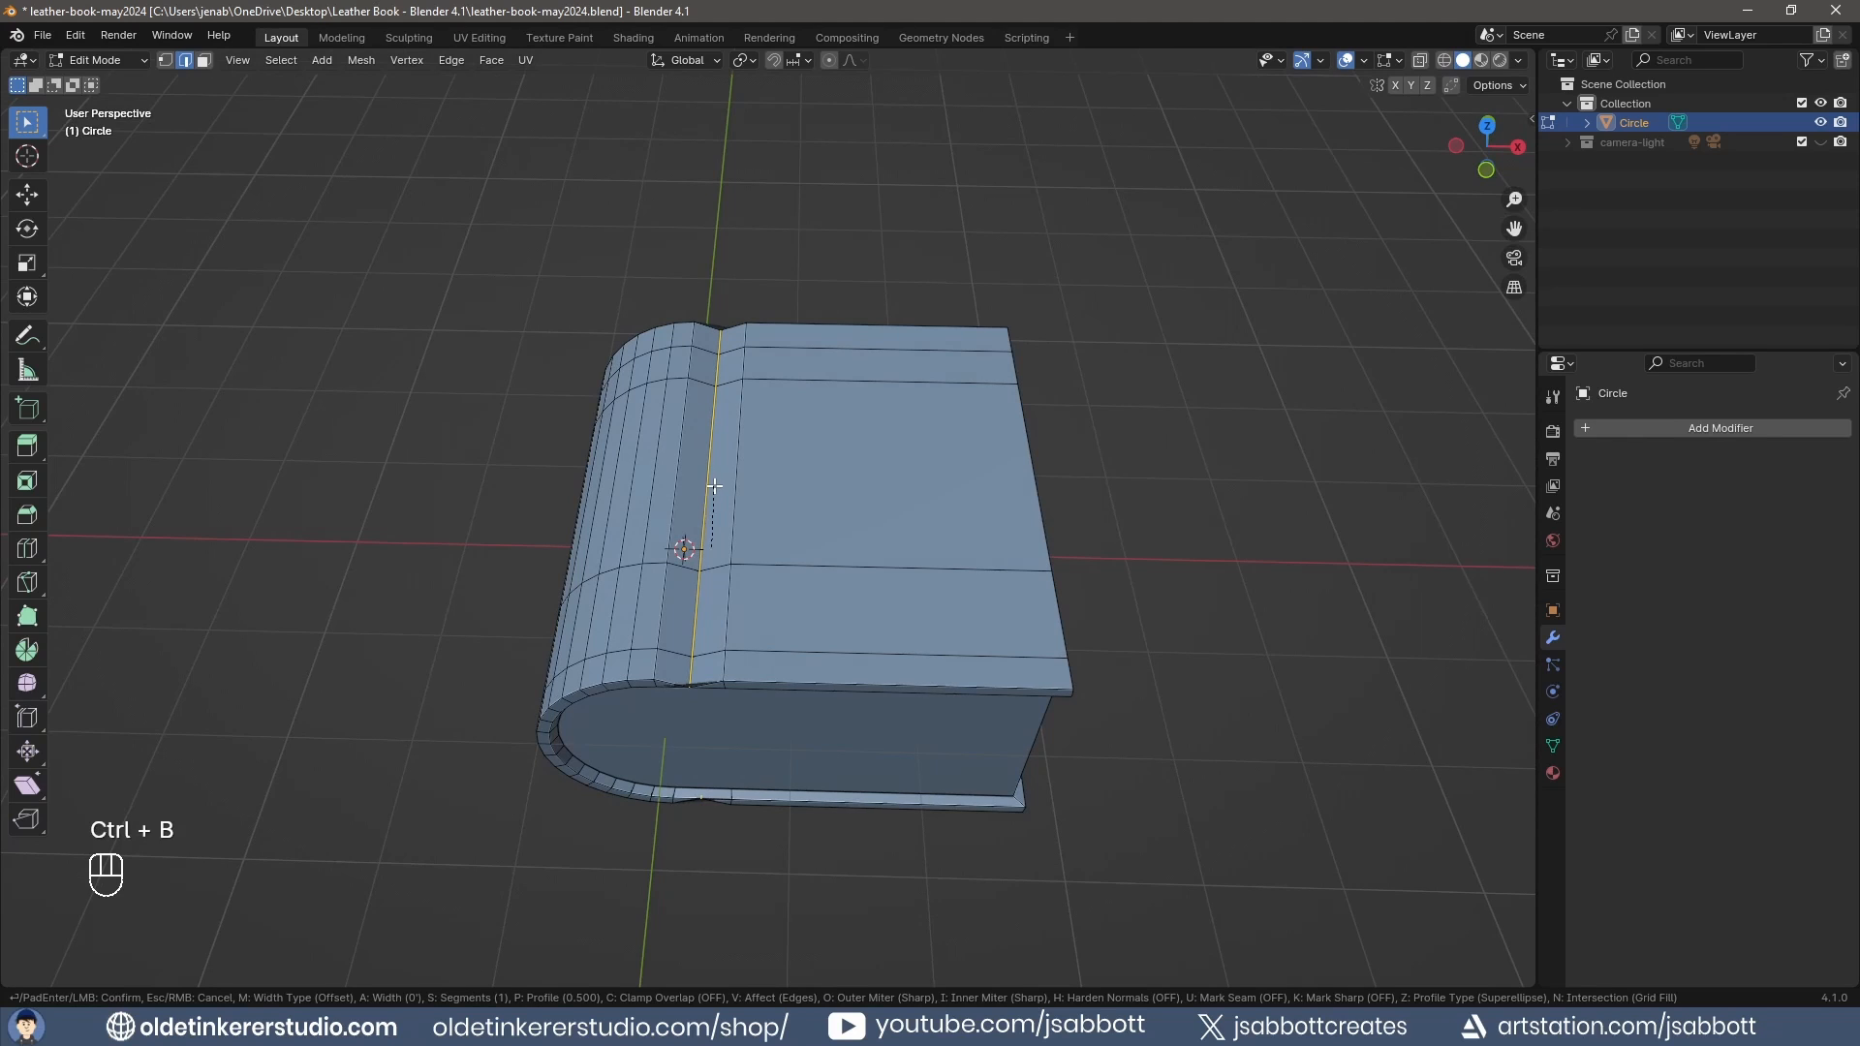
{"action": "scroll", "coordinate": [729, 473], "scroll_direction": "up", "scroll_amount": 4}
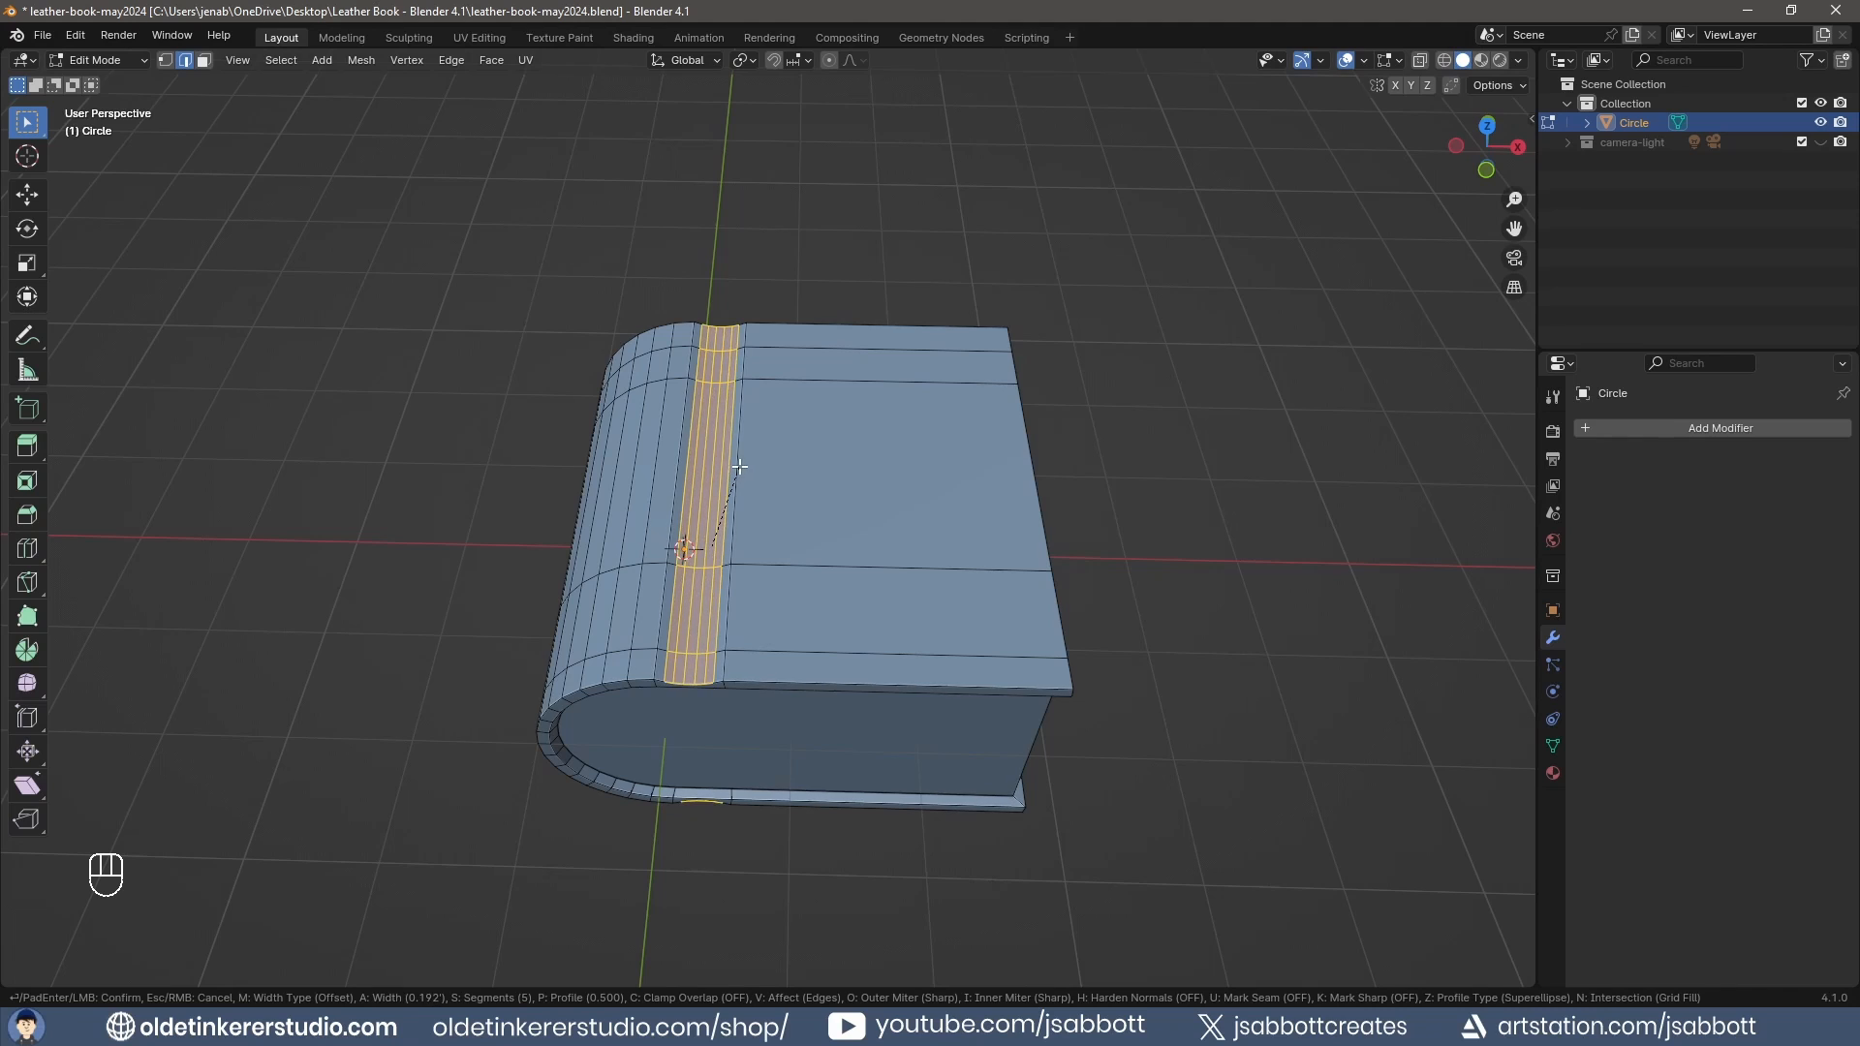
{"action": "left_click", "coordinate": [825, 428]}
{"action": "key", "text": "alt+a"}
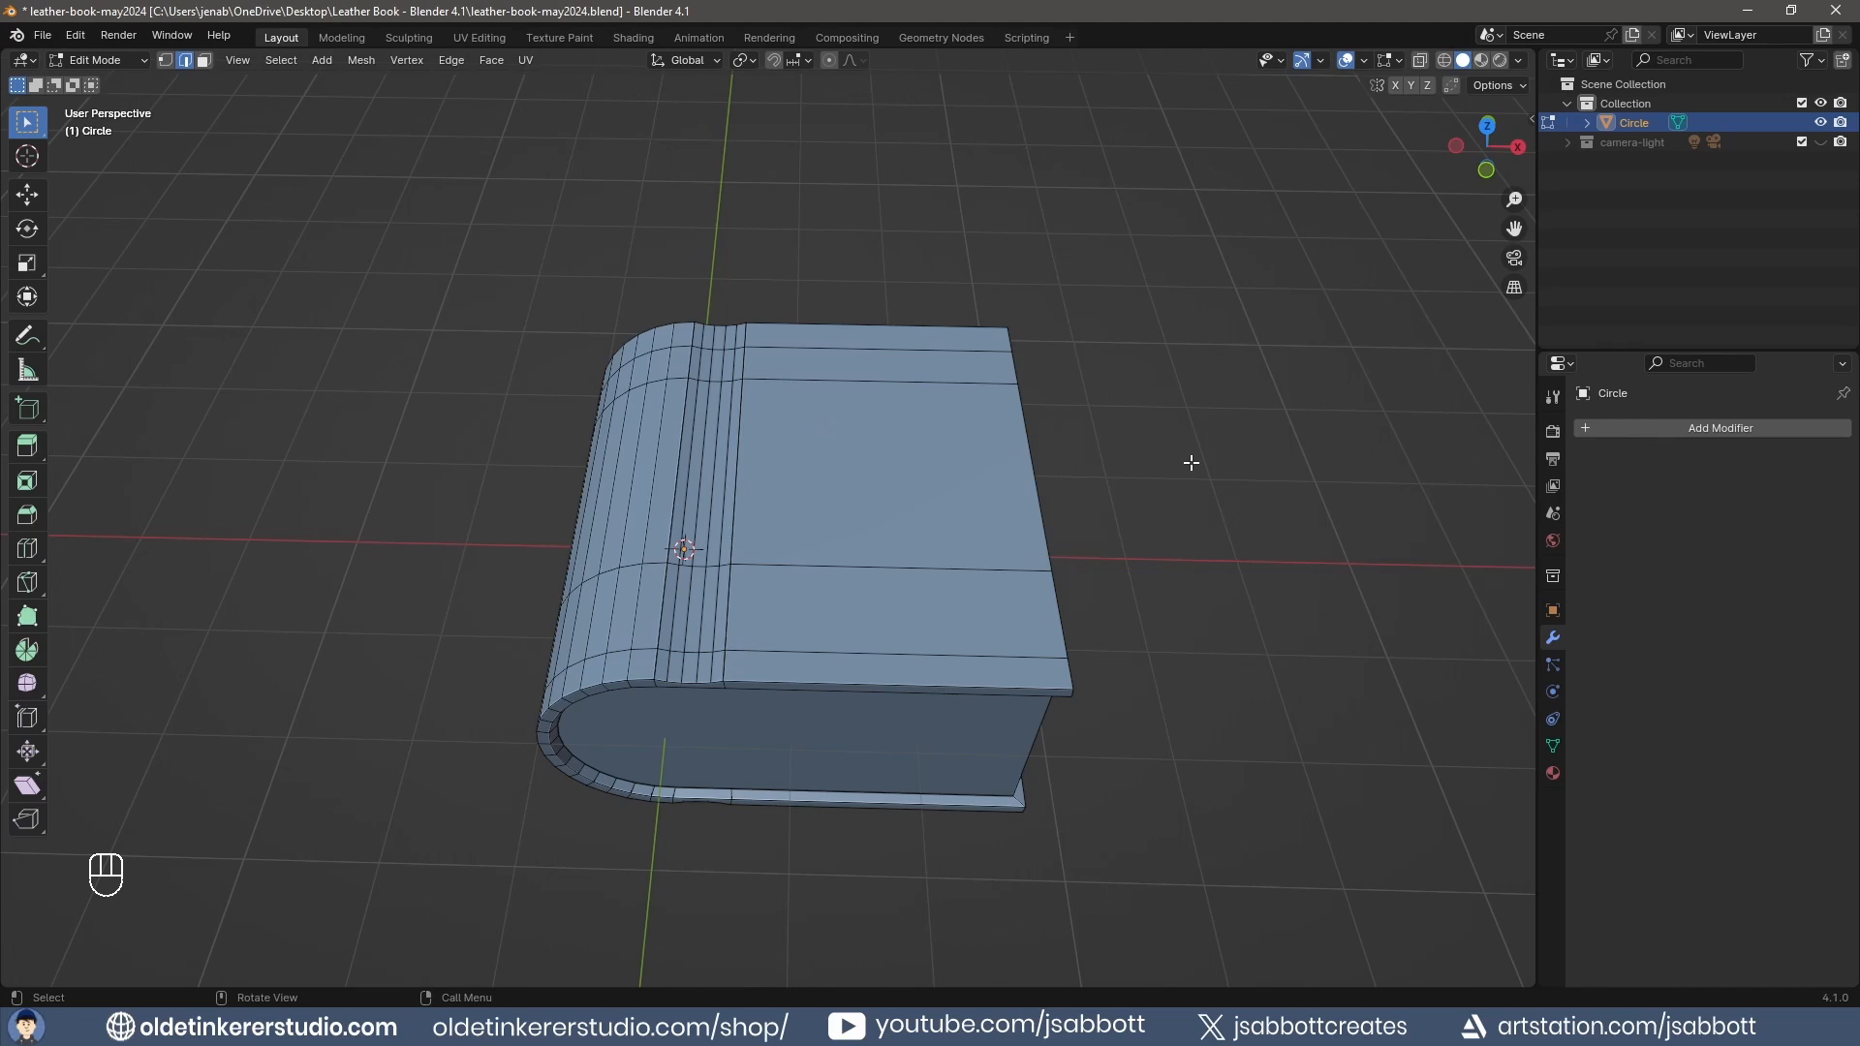
Turn on the face orientation overlay and inspect the page block's fore edge for reversed faces.
{"action": "left_click", "coordinate": [1366, 60]}
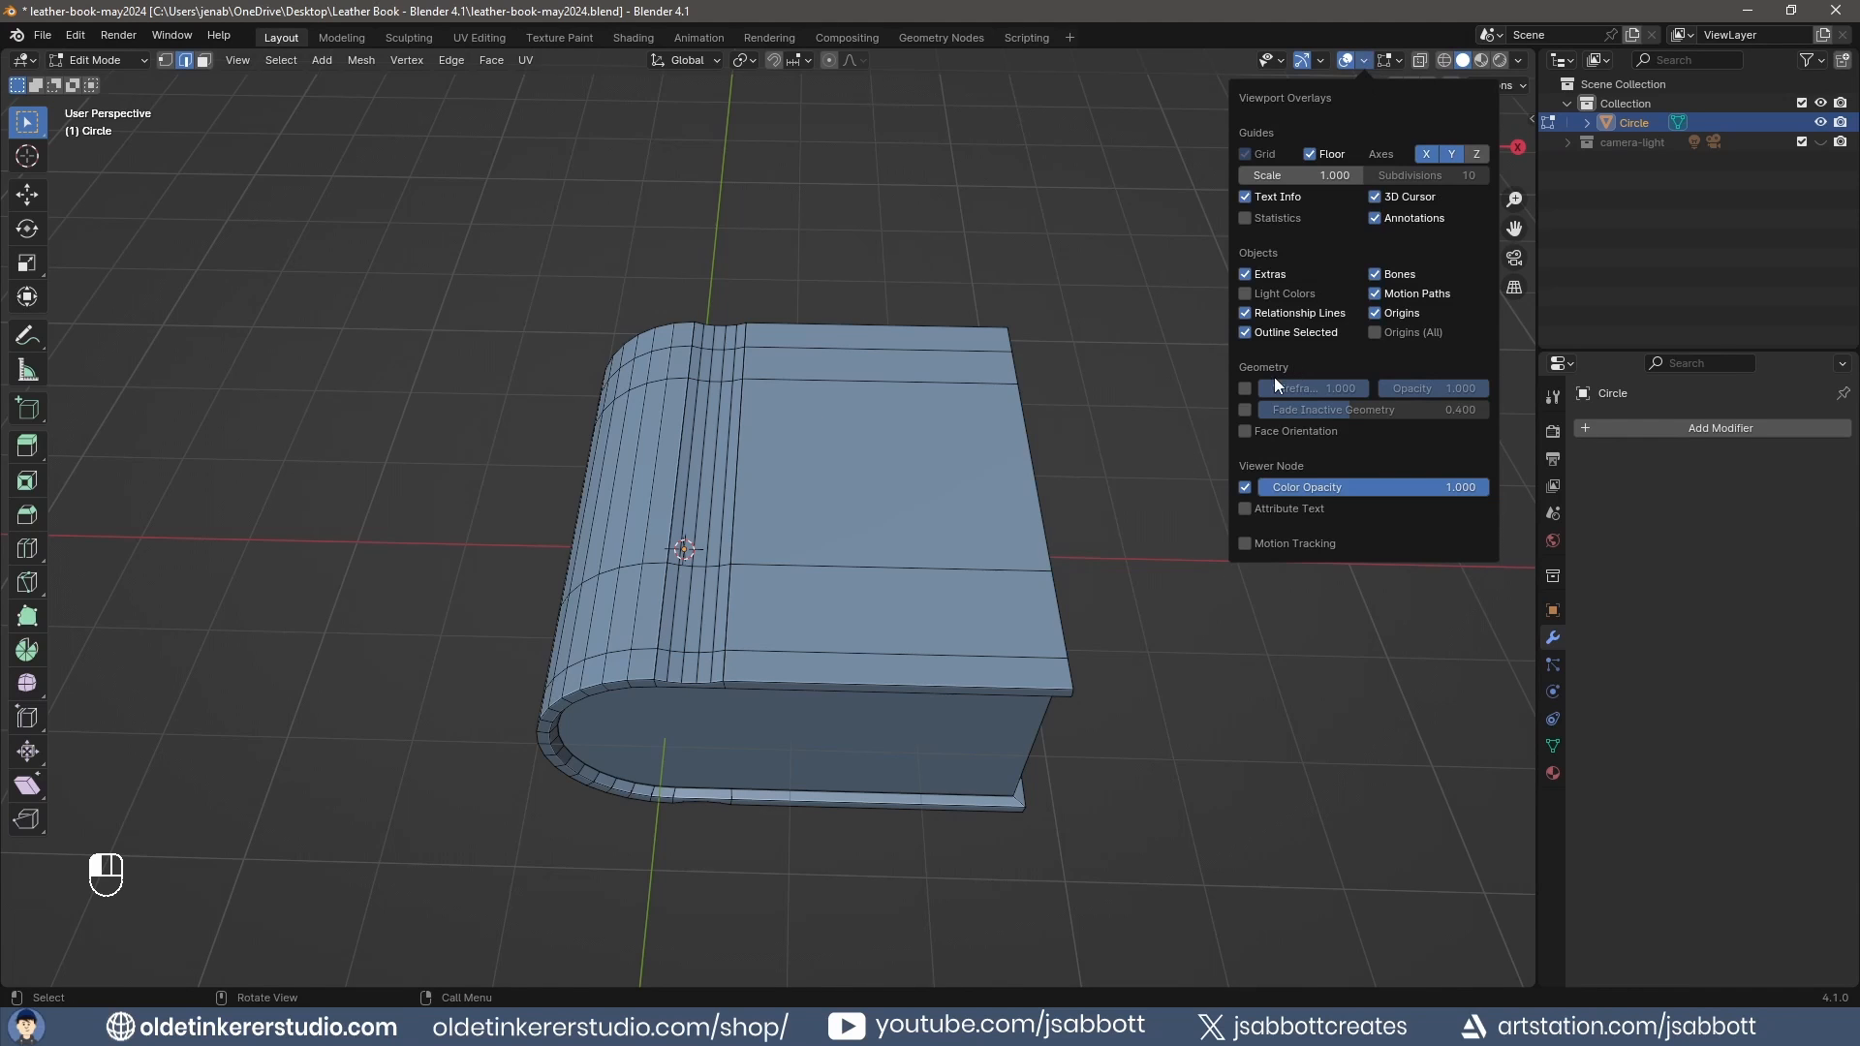
{"action": "left_click", "coordinate": [1243, 430]}
{"action": "middle_click_drag", "start_coordinate": [1172, 752], "coordinate": [1046, 647]}
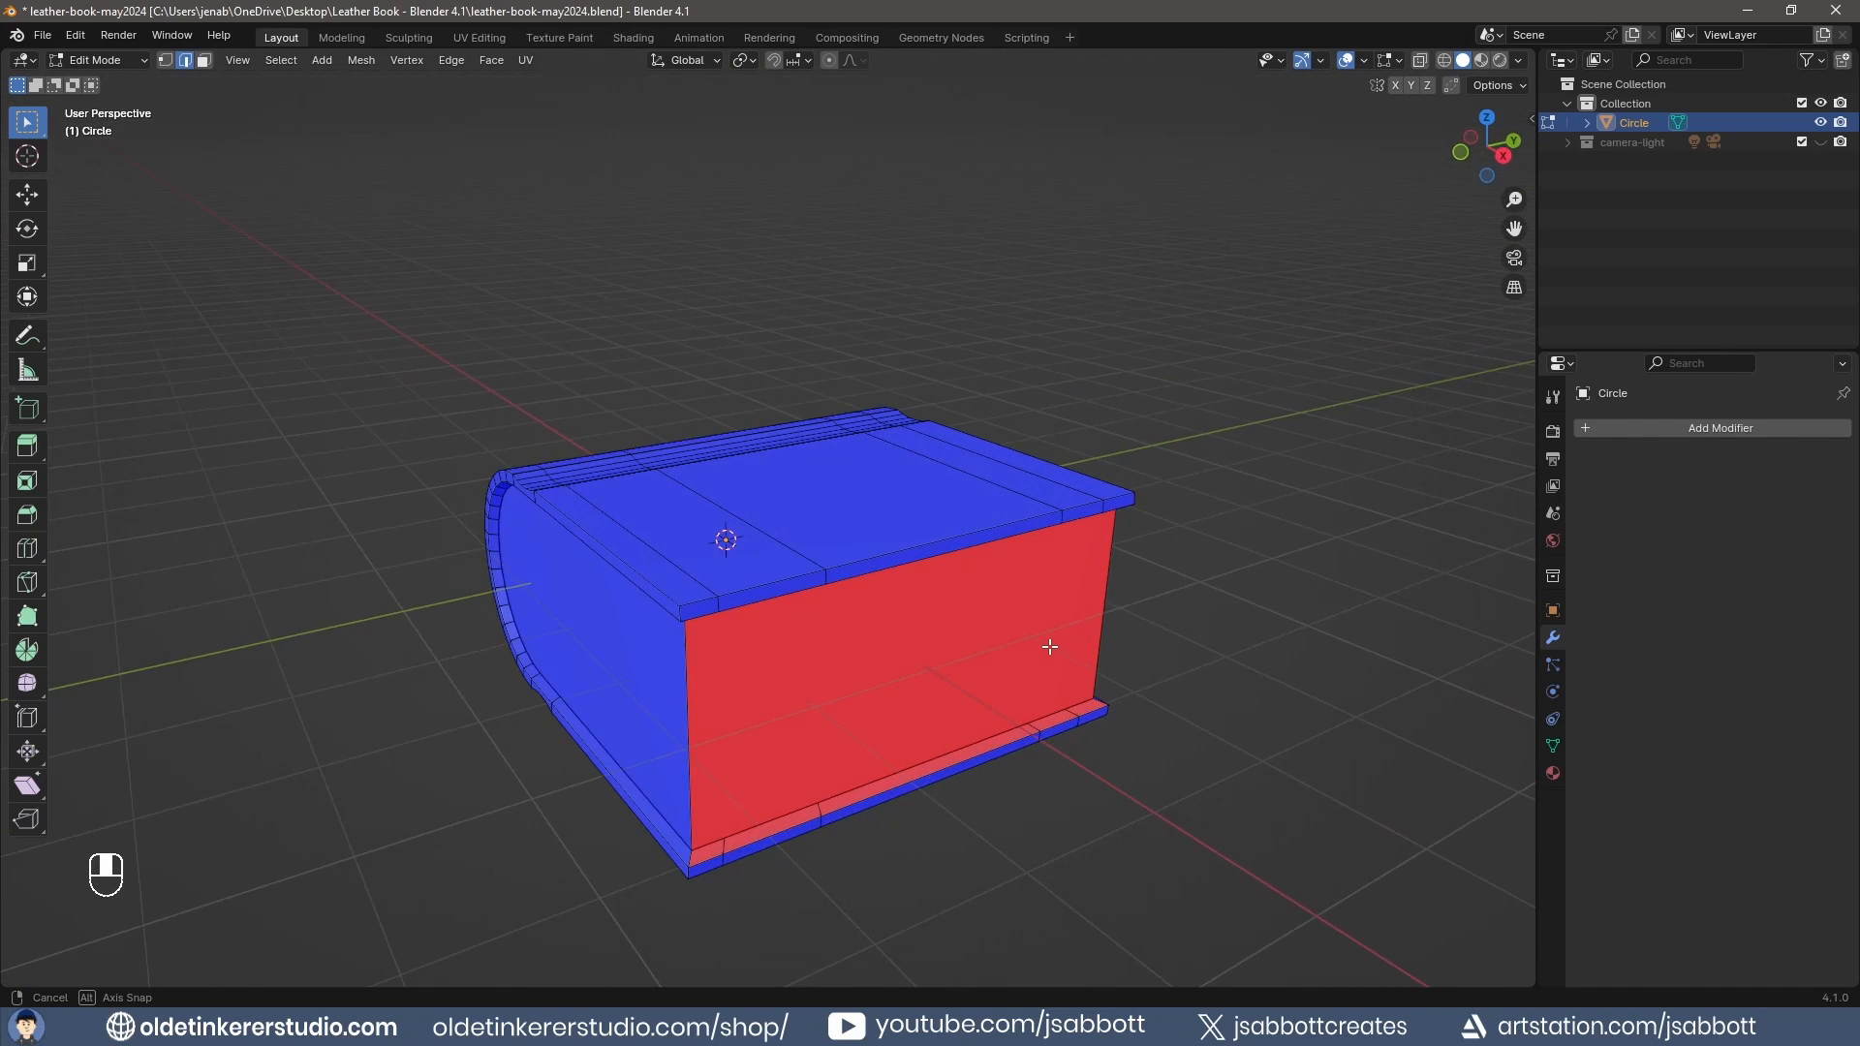
Select the reversed faces on the page block's fore edge and the lower cover's inner lip and flip their normals.
{"action": "key", "text": "3"}
{"action": "left_click", "coordinate": [881, 717]}
{"action": "left_click", "coordinate": [1028, 736], "text": "shift"}
{"action": "left_click", "coordinate": [1054, 719], "text": "shift"}
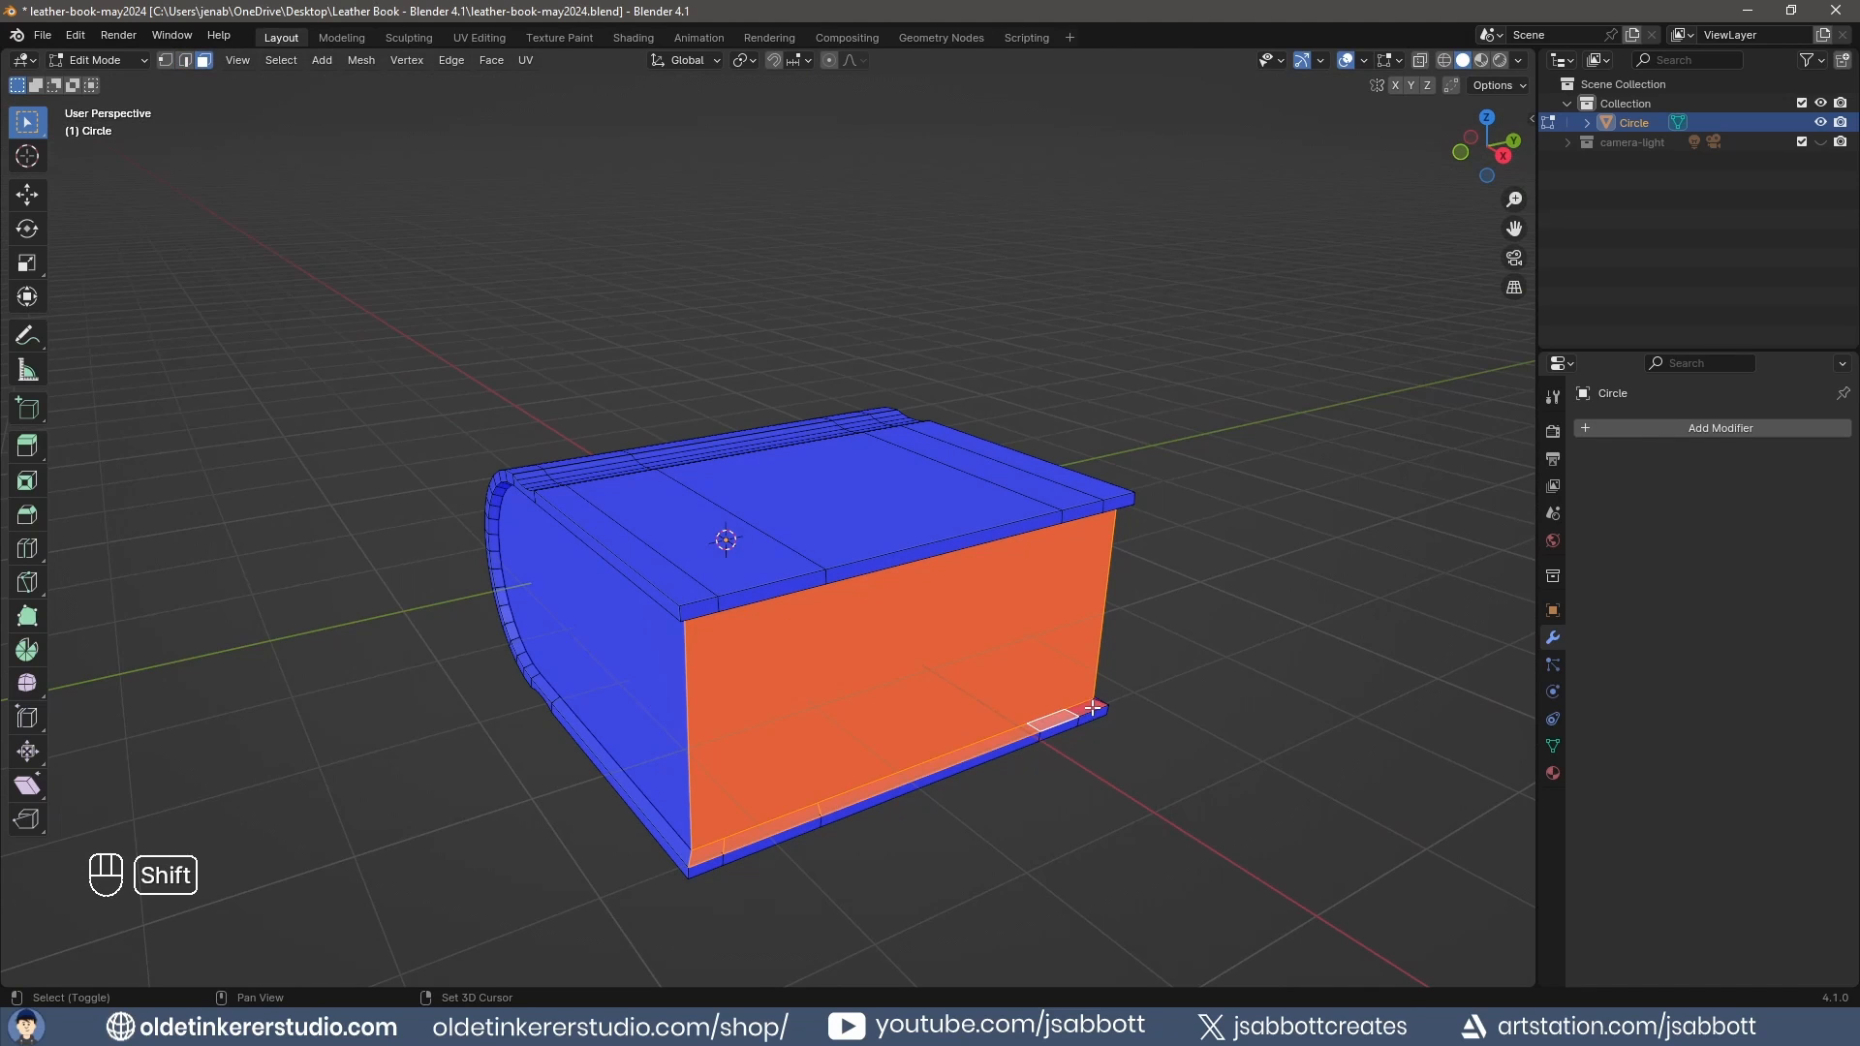
{"action": "left_click", "coordinate": [1094, 708], "text": "shift"}
{"action": "middle_click_drag", "start_coordinate": [1199, 647], "coordinate": [1005, 637]}
{"action": "key", "text": "alt+n"}
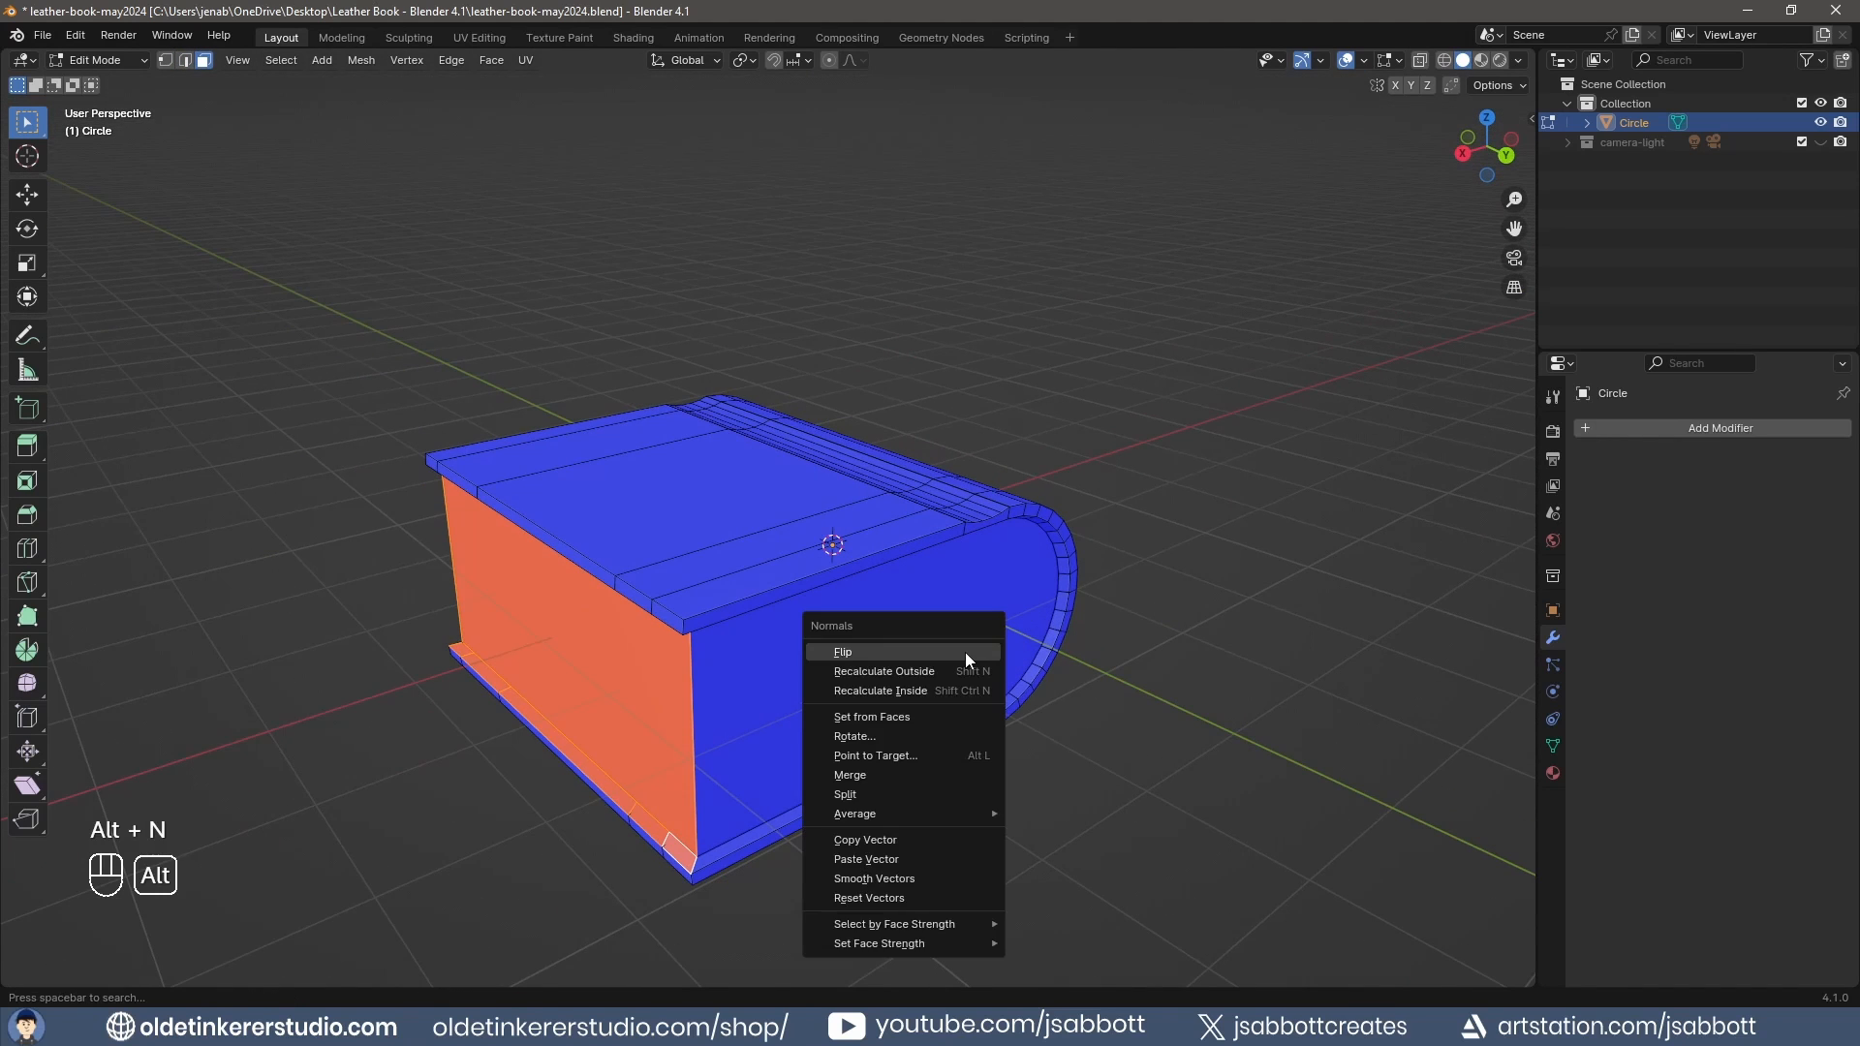
{"action": "left_click", "coordinate": [964, 652]}
Check the flipped fore-edge faces and turn off the face orientation overlay.
{"action": "middle_click_drag", "start_coordinate": [429, 717], "coordinate": [678, 736]}
{"action": "left_click", "coordinate": [1363, 60]}
{"action": "left_click", "coordinate": [1244, 431]}
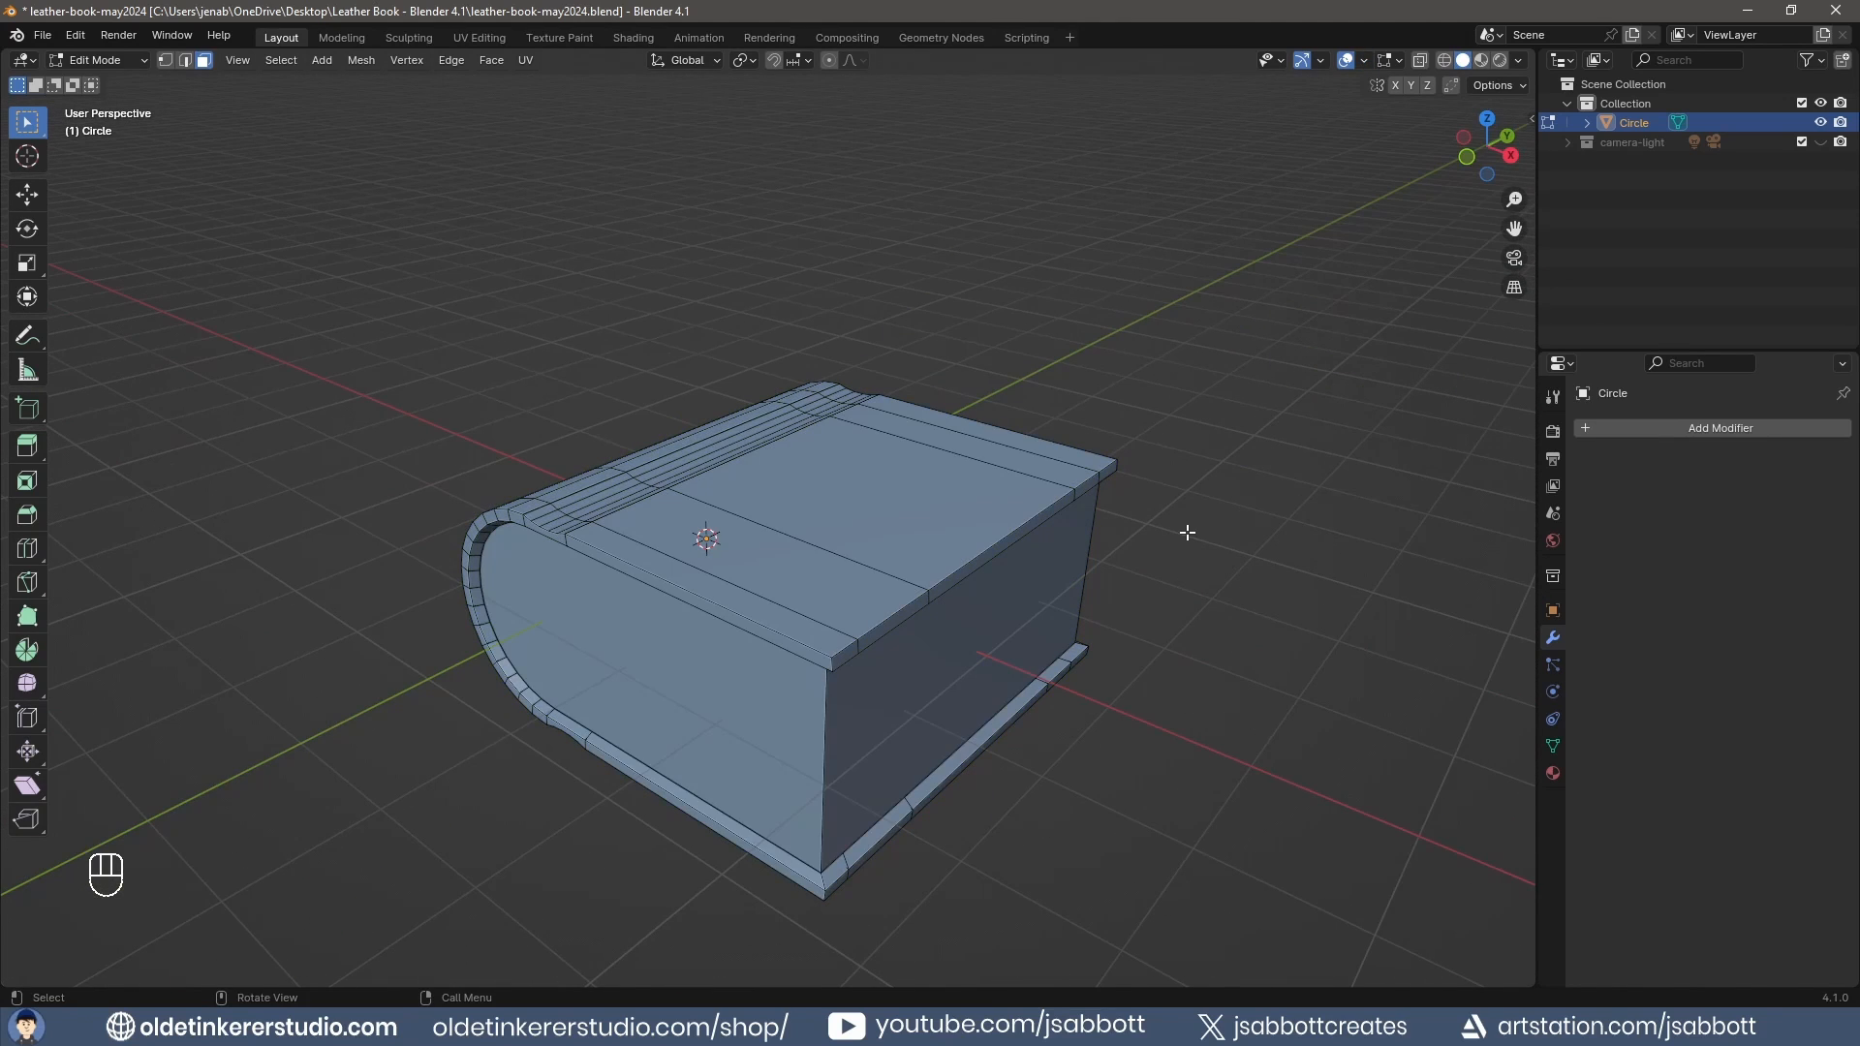
Apply all transforms to the book in Object Mode and return to Edit Mode.
{"action": "key", "text": "Tab"}
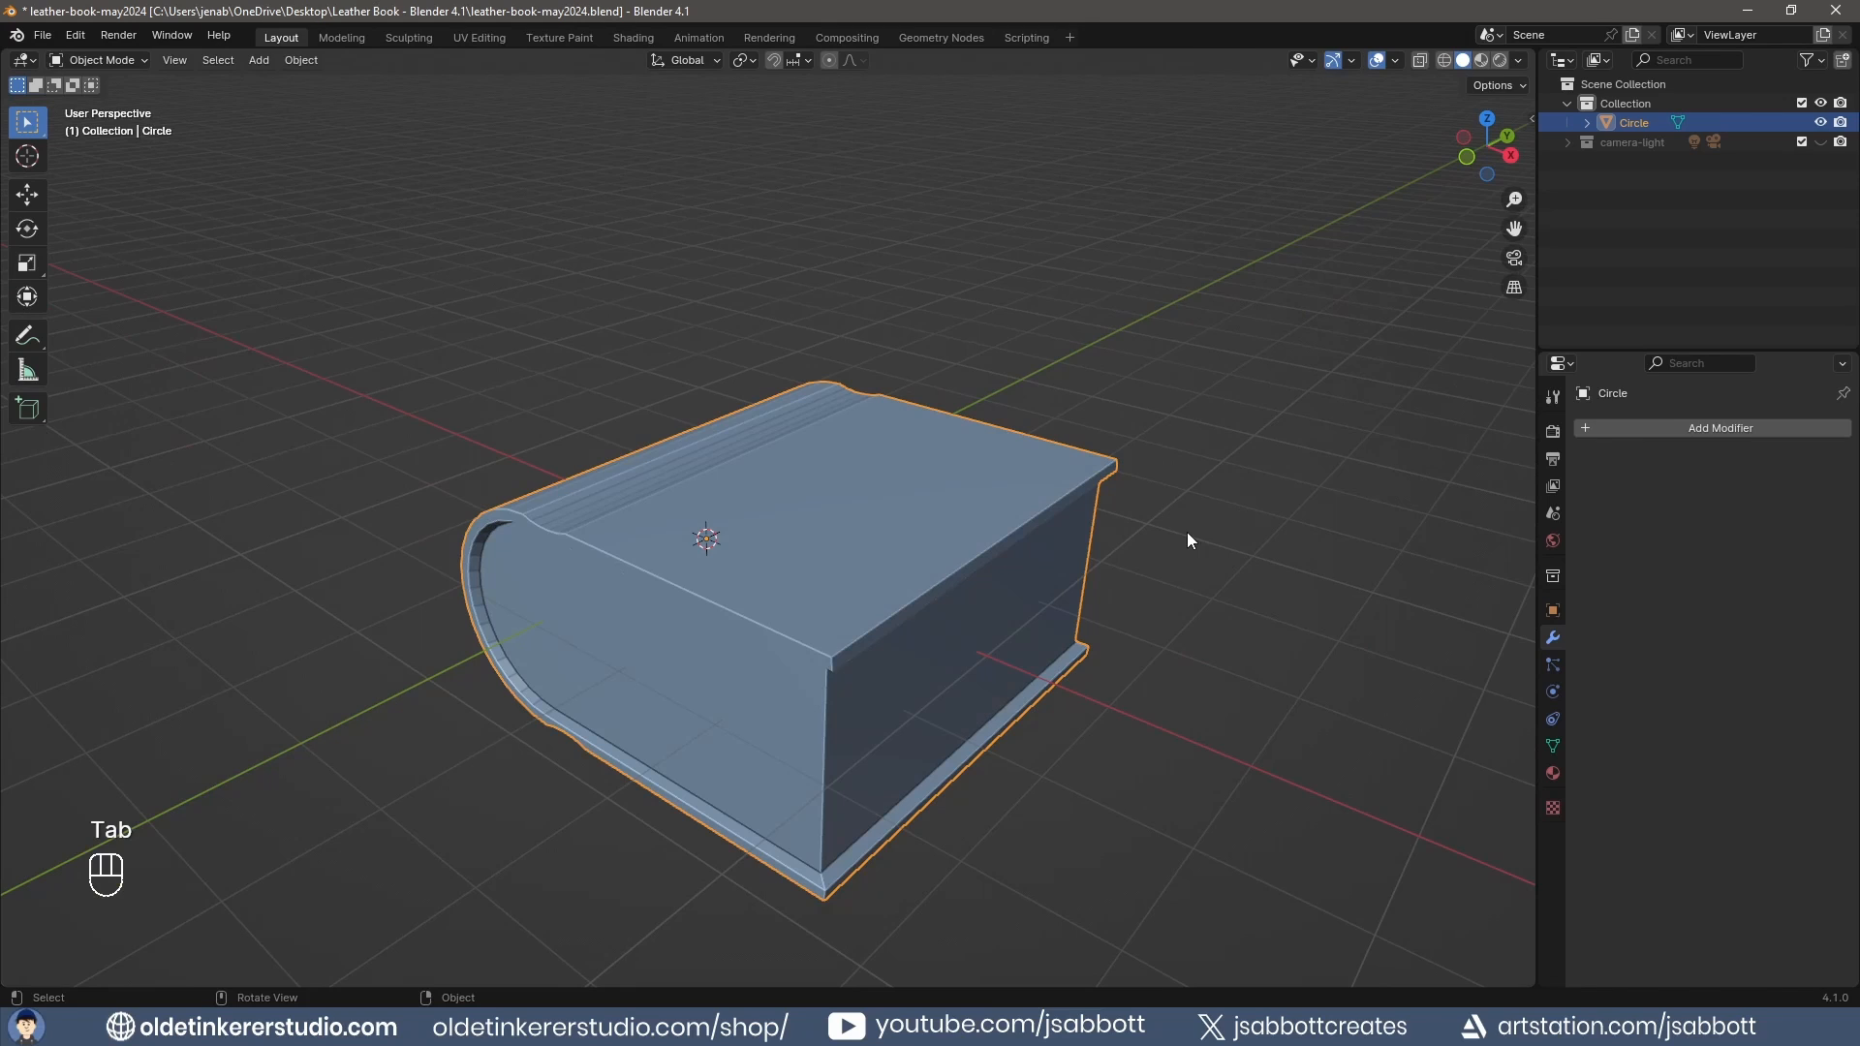
{"action": "key", "text": "ctrl+a"}
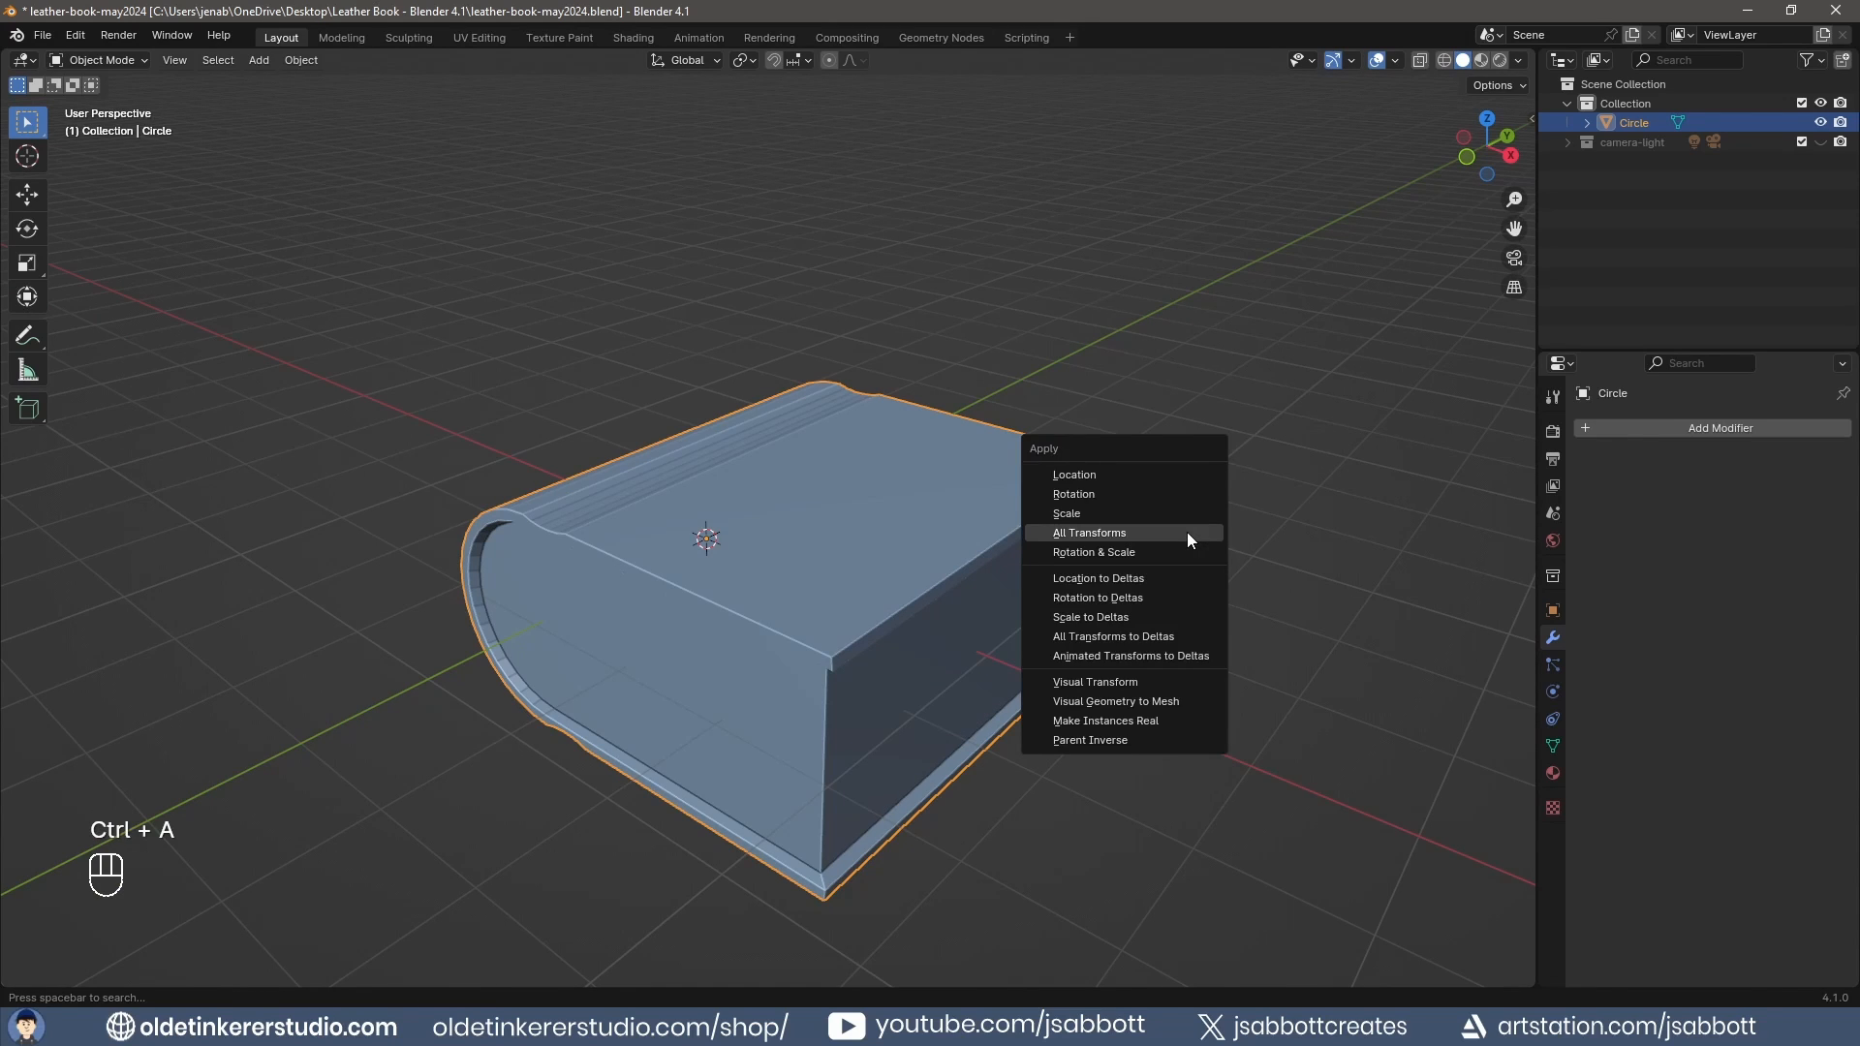
{"action": "left_click", "coordinate": [1187, 532]}
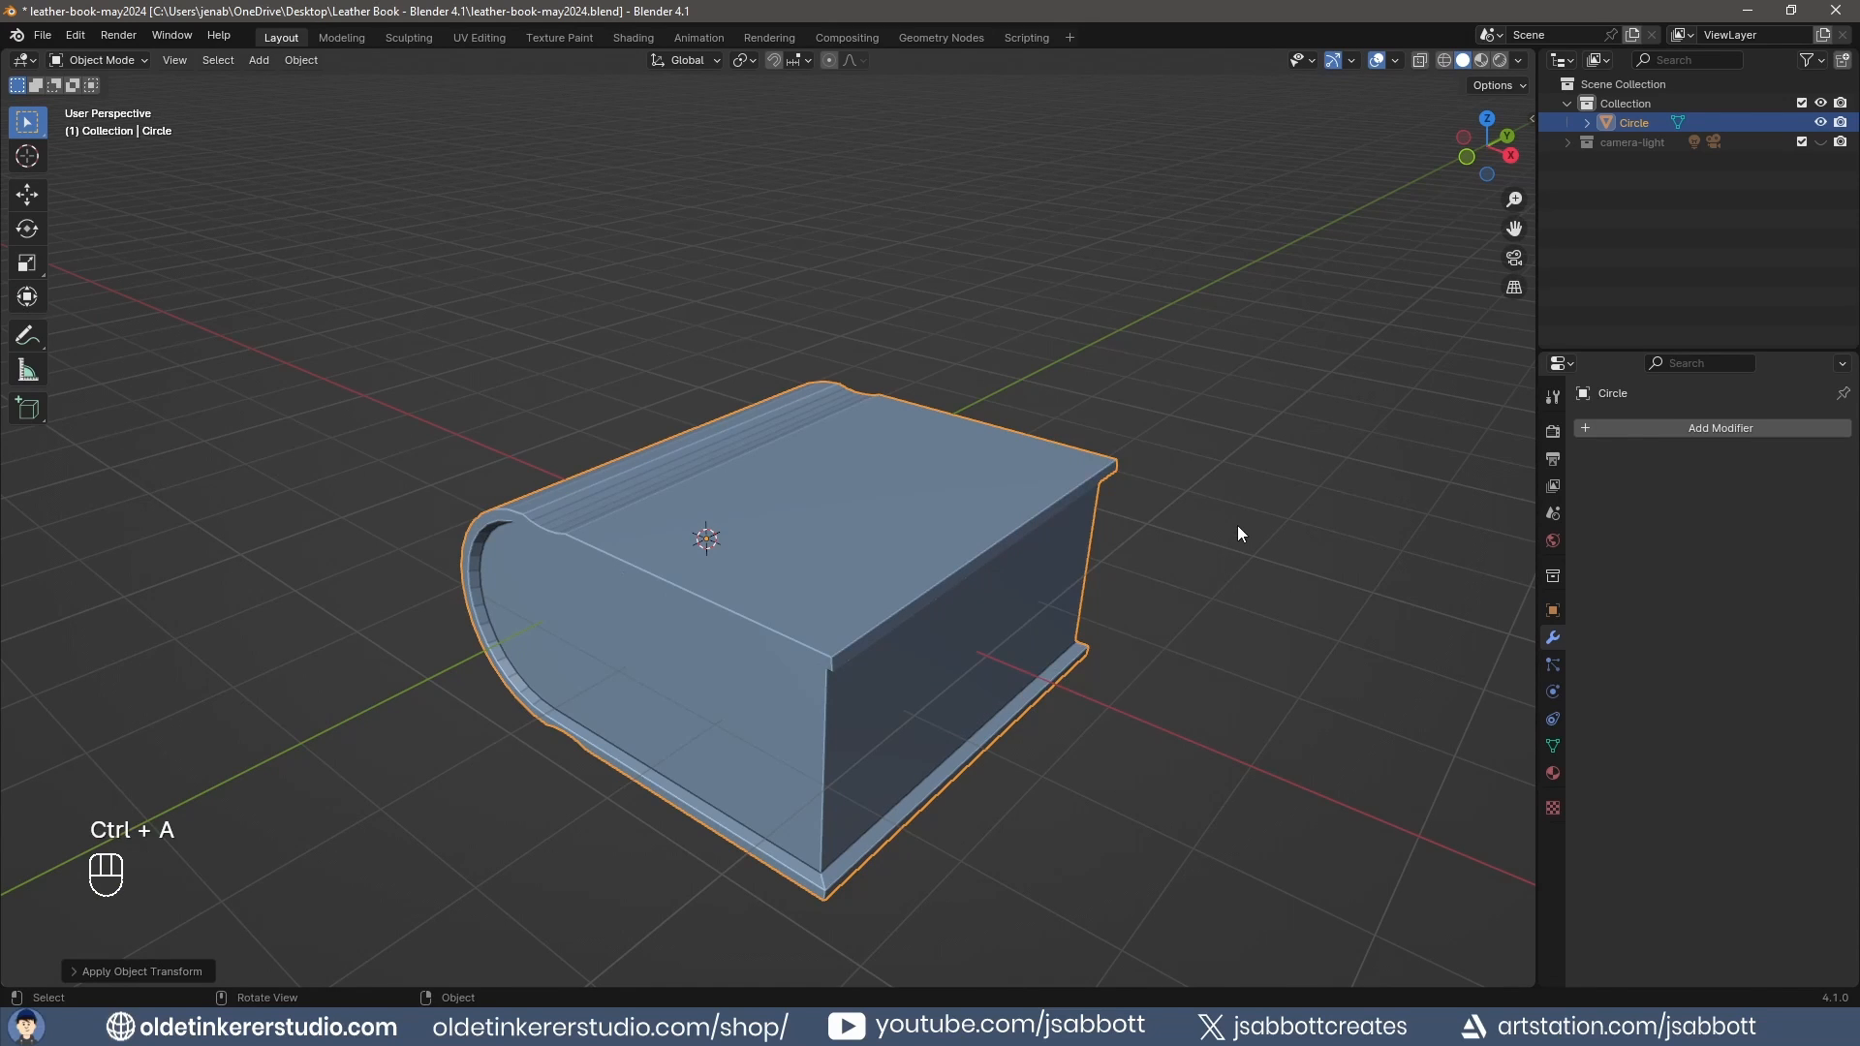
{"action": "key", "text": "Tab"}
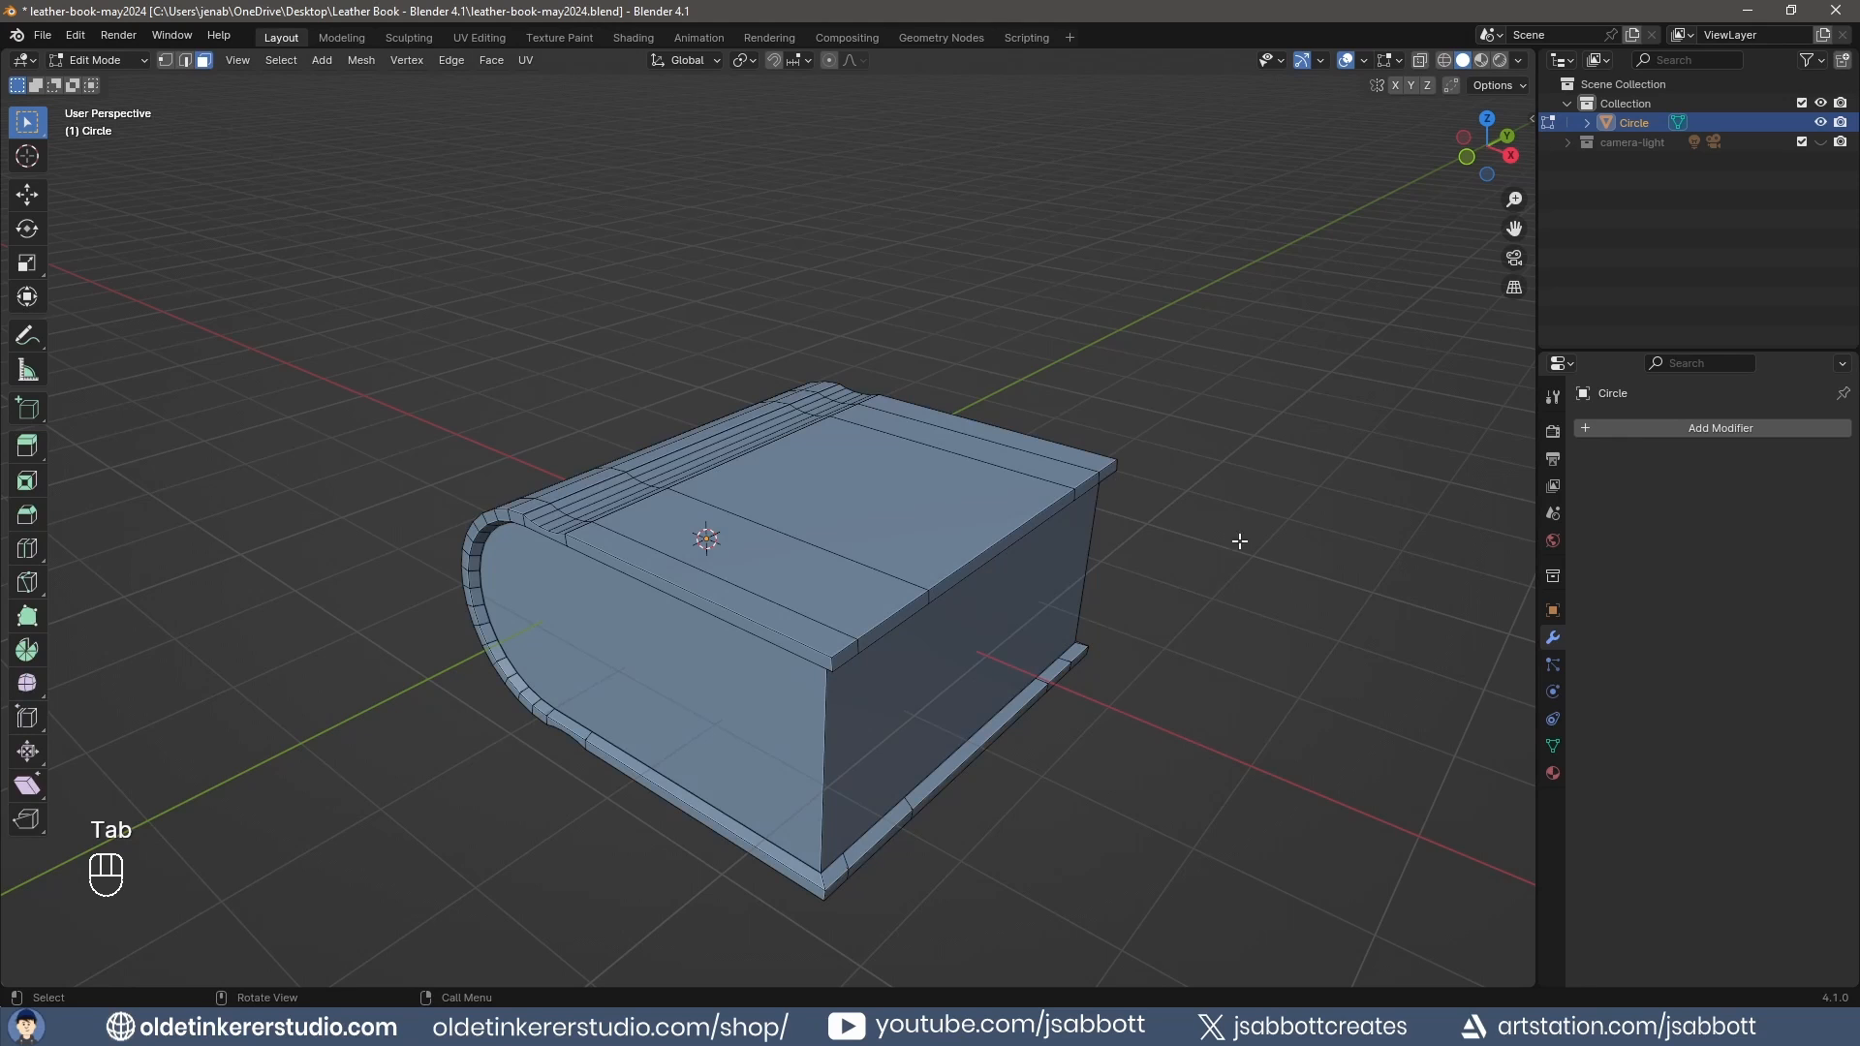
Select the flat panel faces beyond the hinge on both covers and inset them twice to form a double border.
{"action": "middle_click_drag", "start_coordinate": [889, 486], "coordinate": [946, 526]}
{"action": "left_click", "coordinate": [895, 355]}
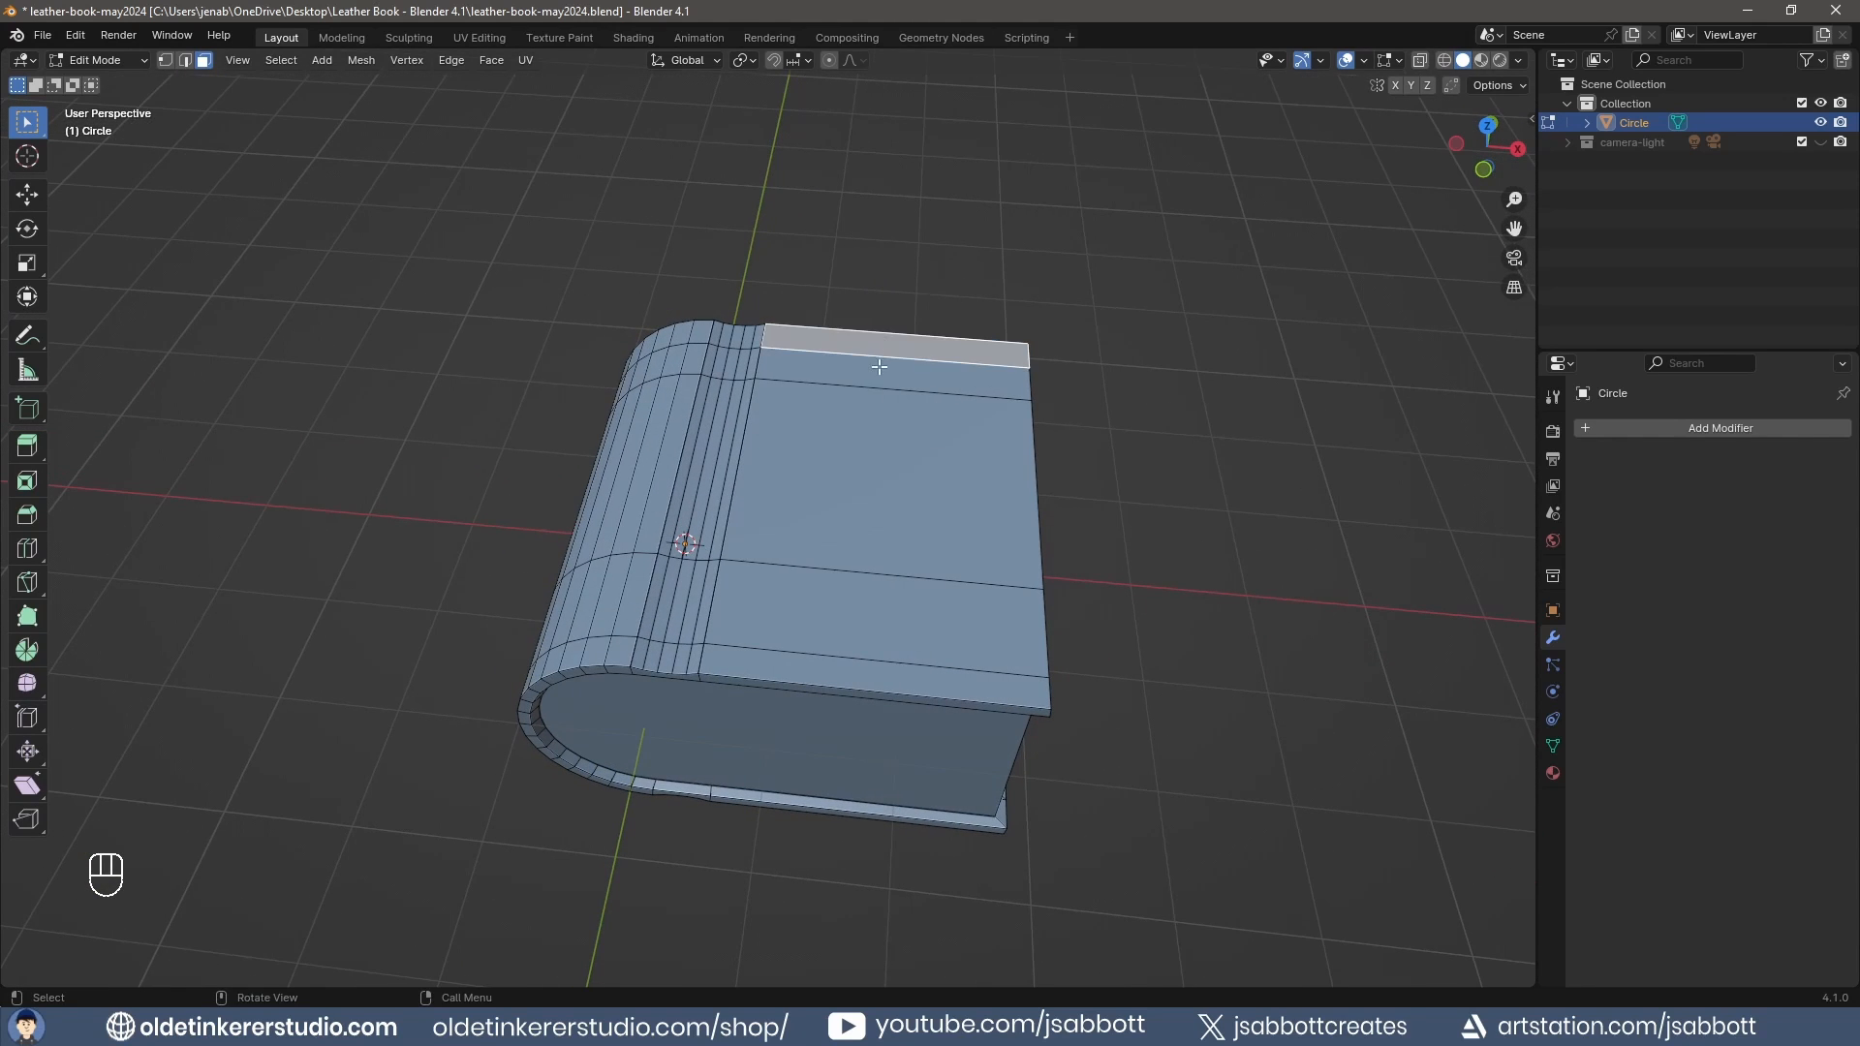
{"action": "left_click", "coordinate": [871, 383], "text": "shift"}
{"action": "left_click", "coordinate": [867, 436], "text": "shift"}
{"action": "left_click", "coordinate": [830, 655], "text": "shift"}
{"action": "left_click", "coordinate": [835, 668], "text": "shift"}
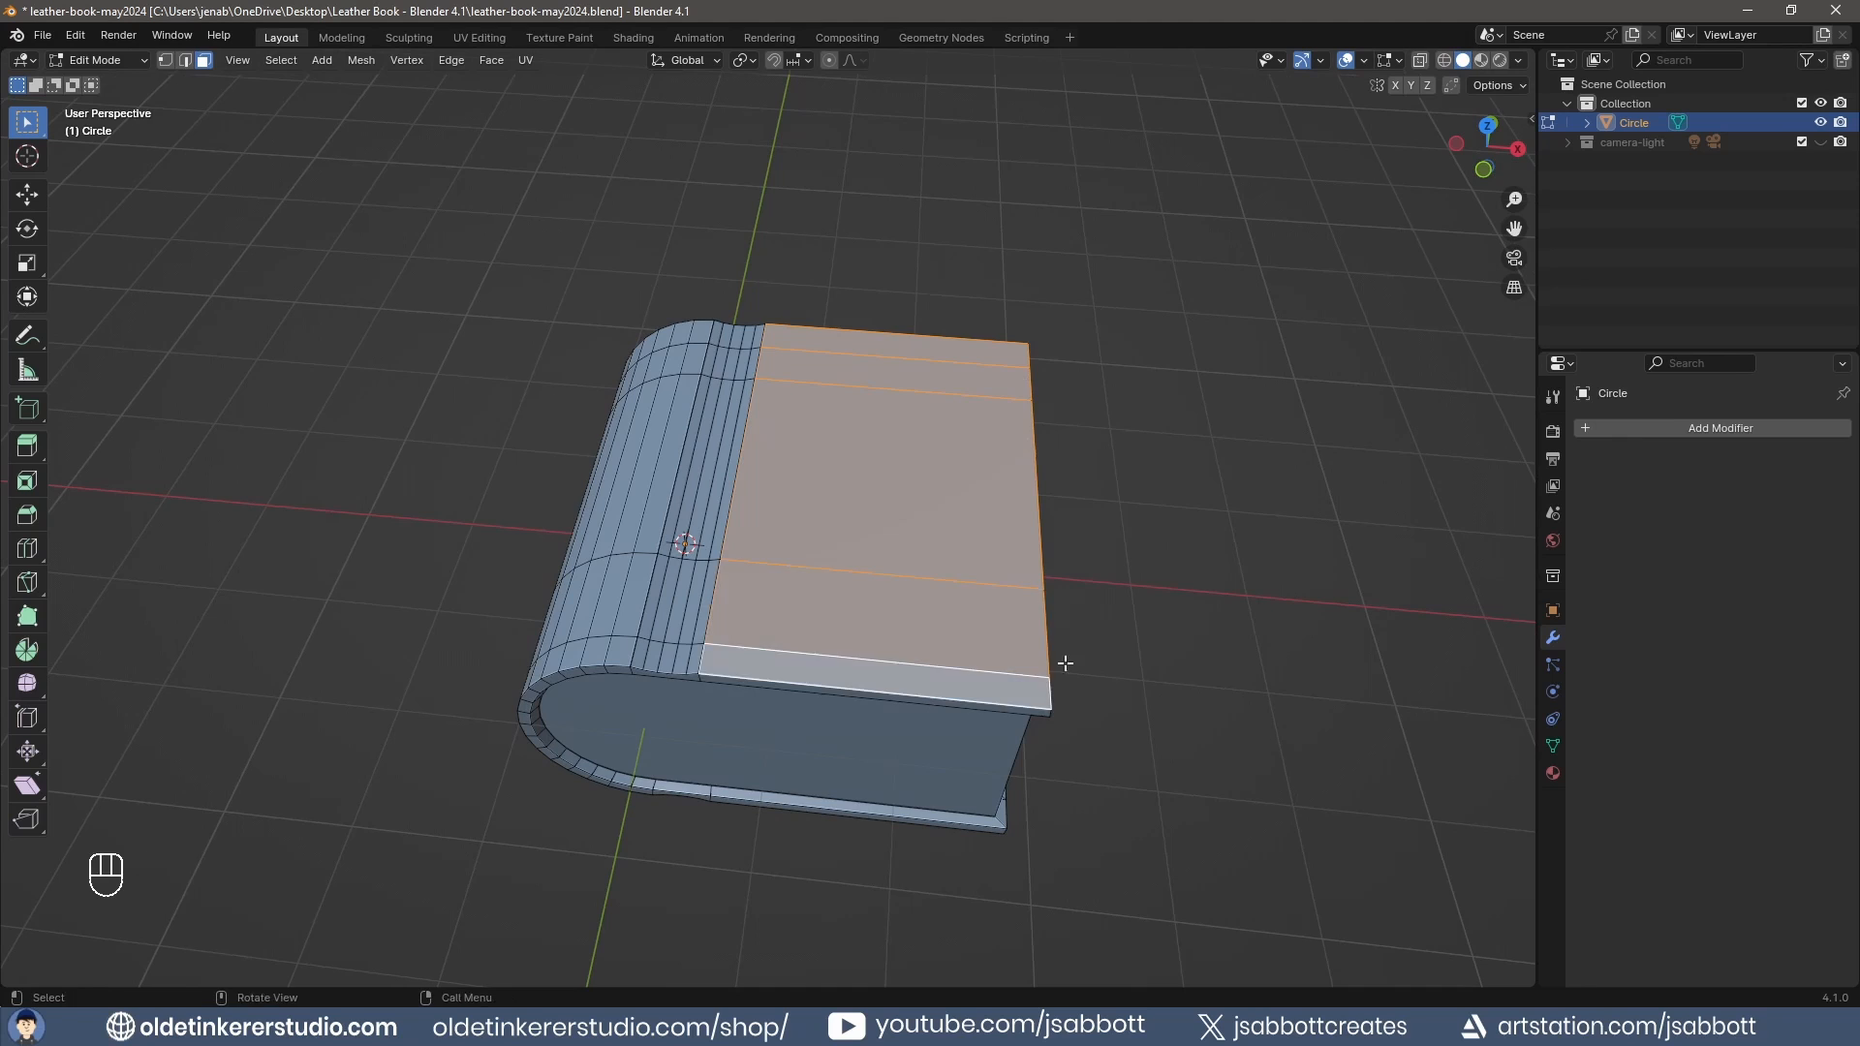
{"action": "middle_click_drag", "start_coordinate": [1062, 664], "coordinate": [1046, 406]}
{"action": "left_click", "coordinate": [879, 399], "text": "shift"}
{"action": "left_click", "coordinate": [880, 460], "text": "shift"}
{"action": "left_click", "coordinate": [895, 581], "text": "shift"}
{"action": "left_click", "coordinate": [914, 725], "text": "shift"}
{"action": "left_click", "coordinate": [920, 765], "text": "shift"}
{"action": "key", "text": "KP_7"}
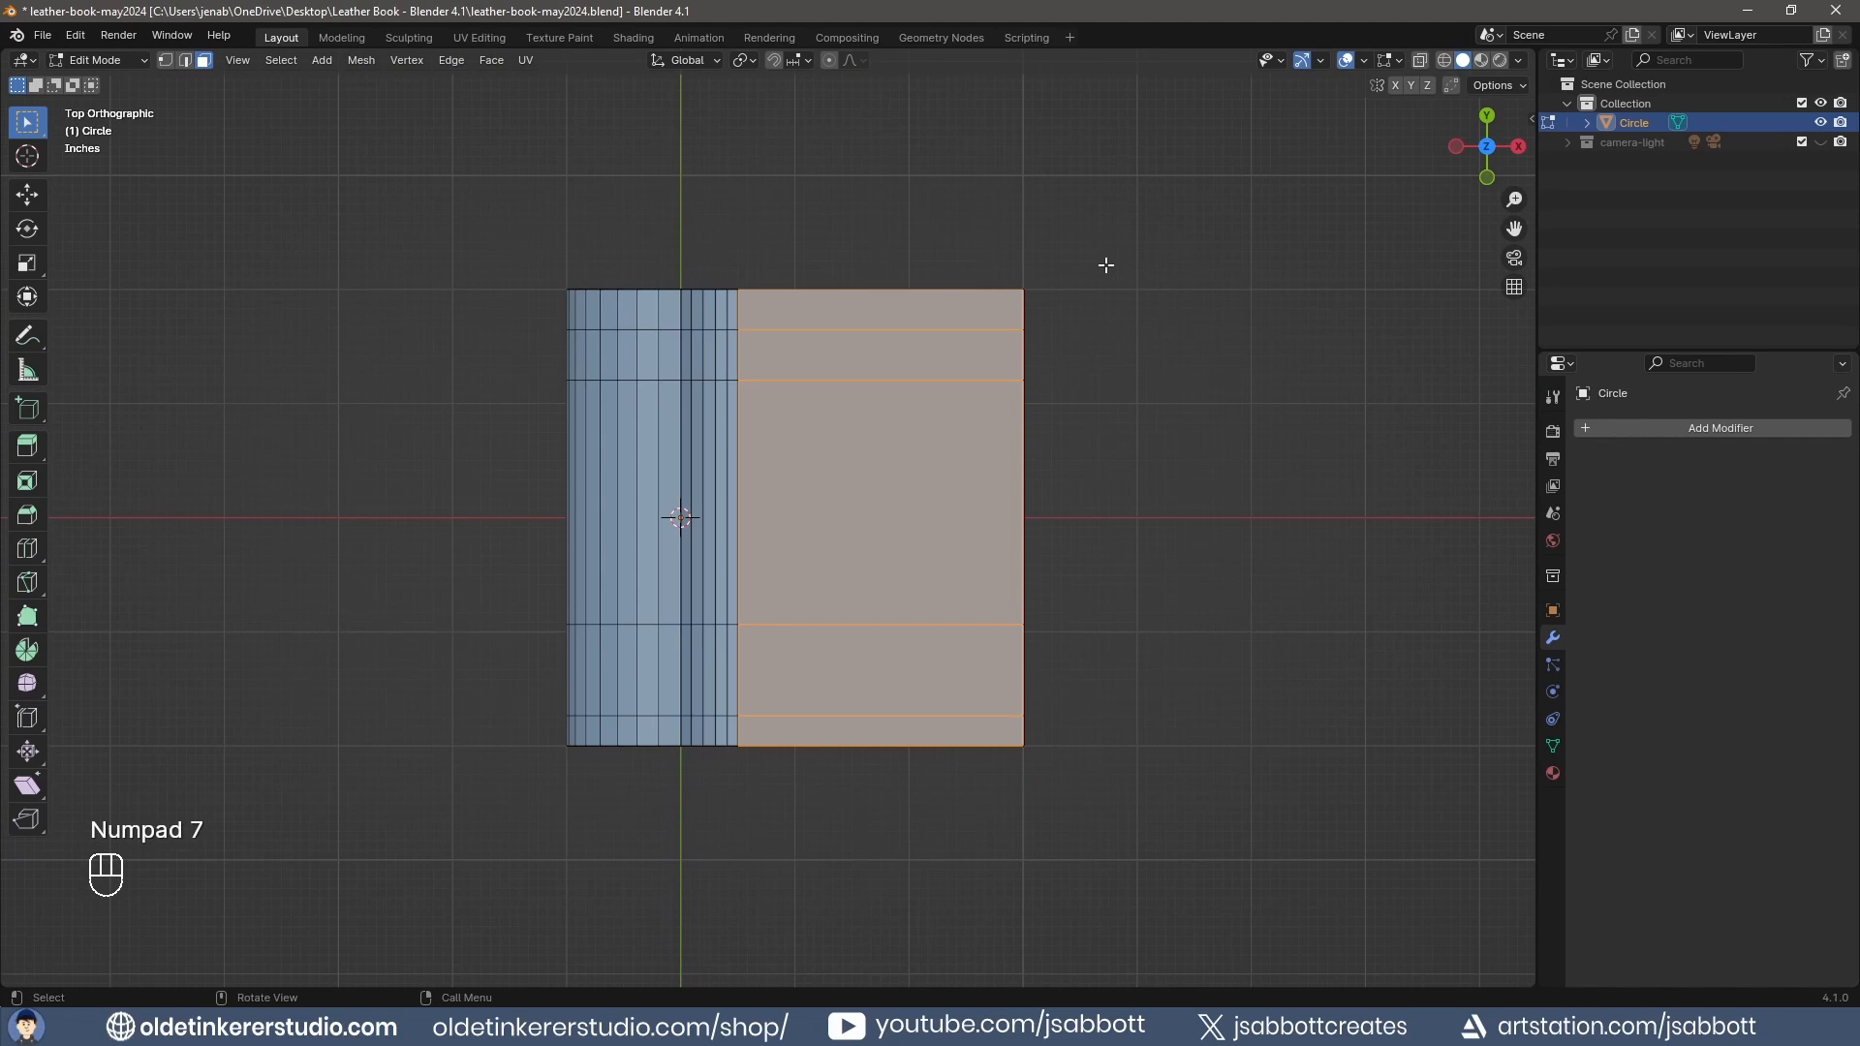
{"action": "key", "text": "i"}
{"action": "left_click", "coordinate": [1179, 296]}
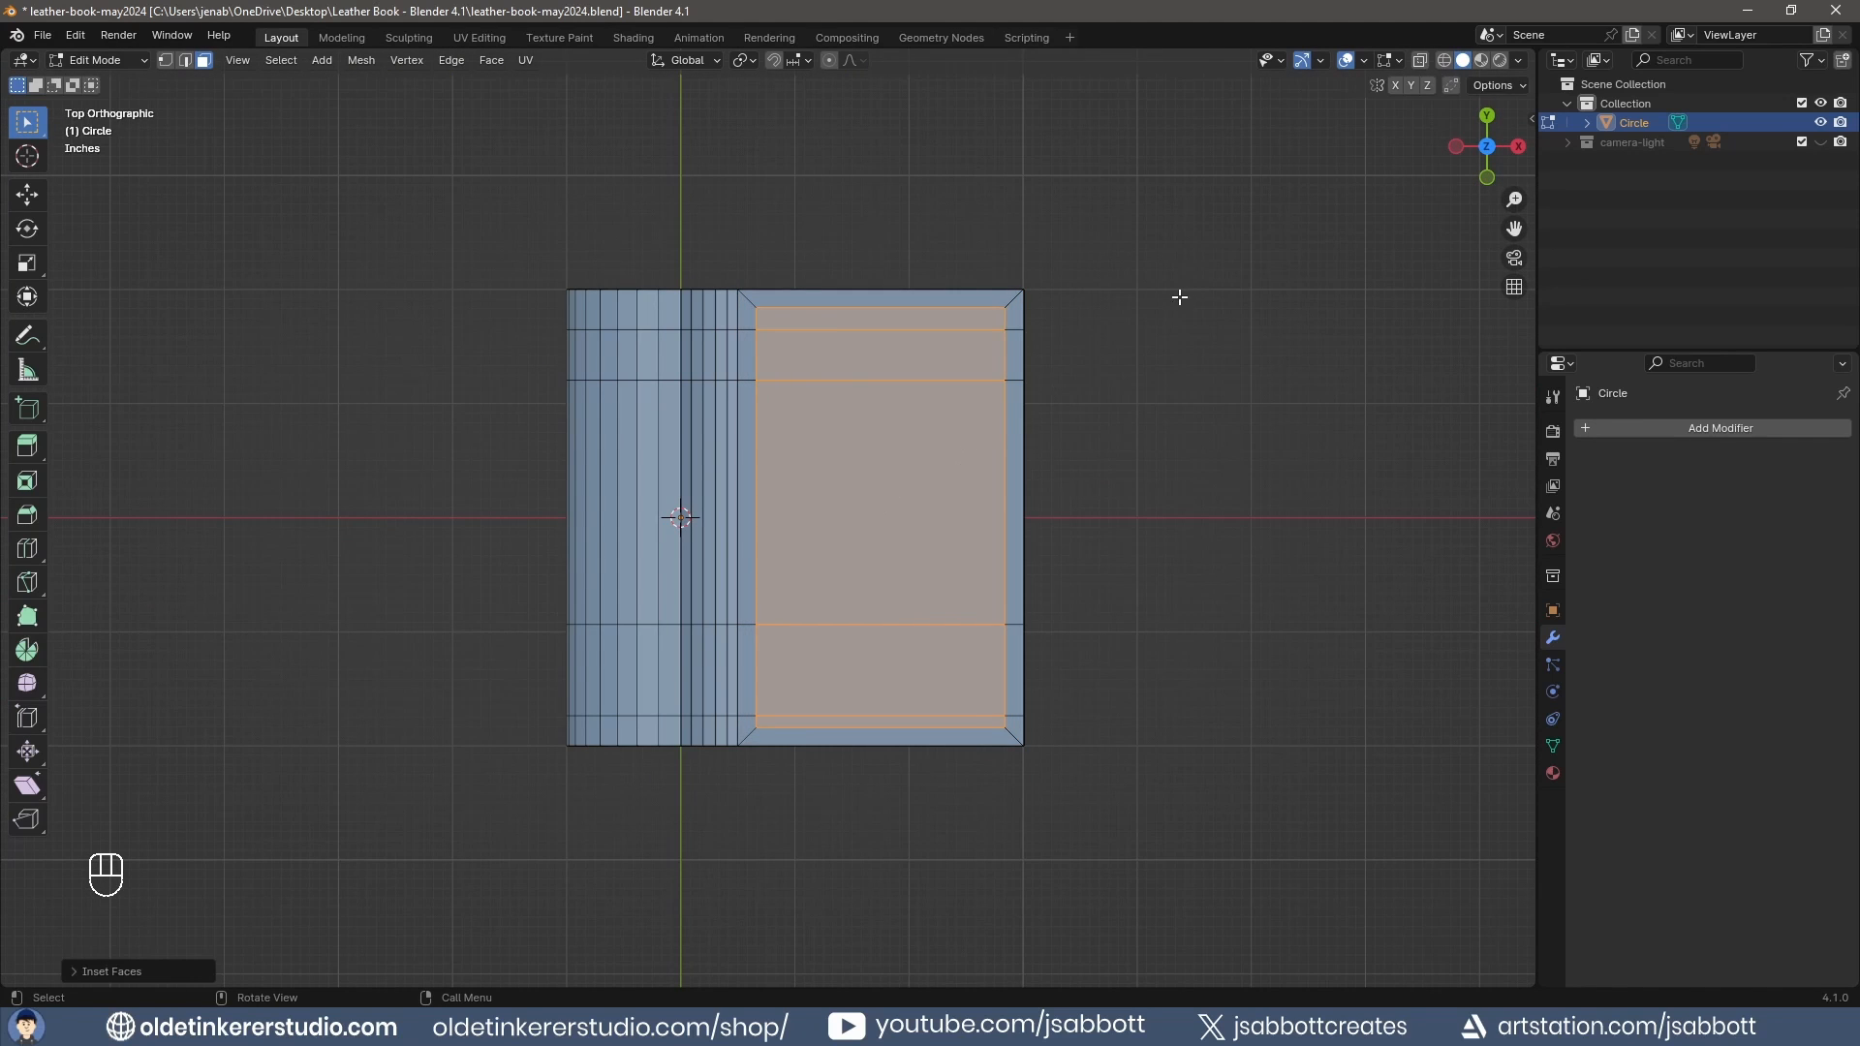
{"action": "key", "text": "i"}
{"action": "left_click", "coordinate": [1182, 353]}
Merge the overlapping inner-border corner vertices near one end of the upper cover at the last selected vertex.
{"action": "scroll", "coordinate": [902, 687], "scroll_direction": "up", "scroll_amount": 2}
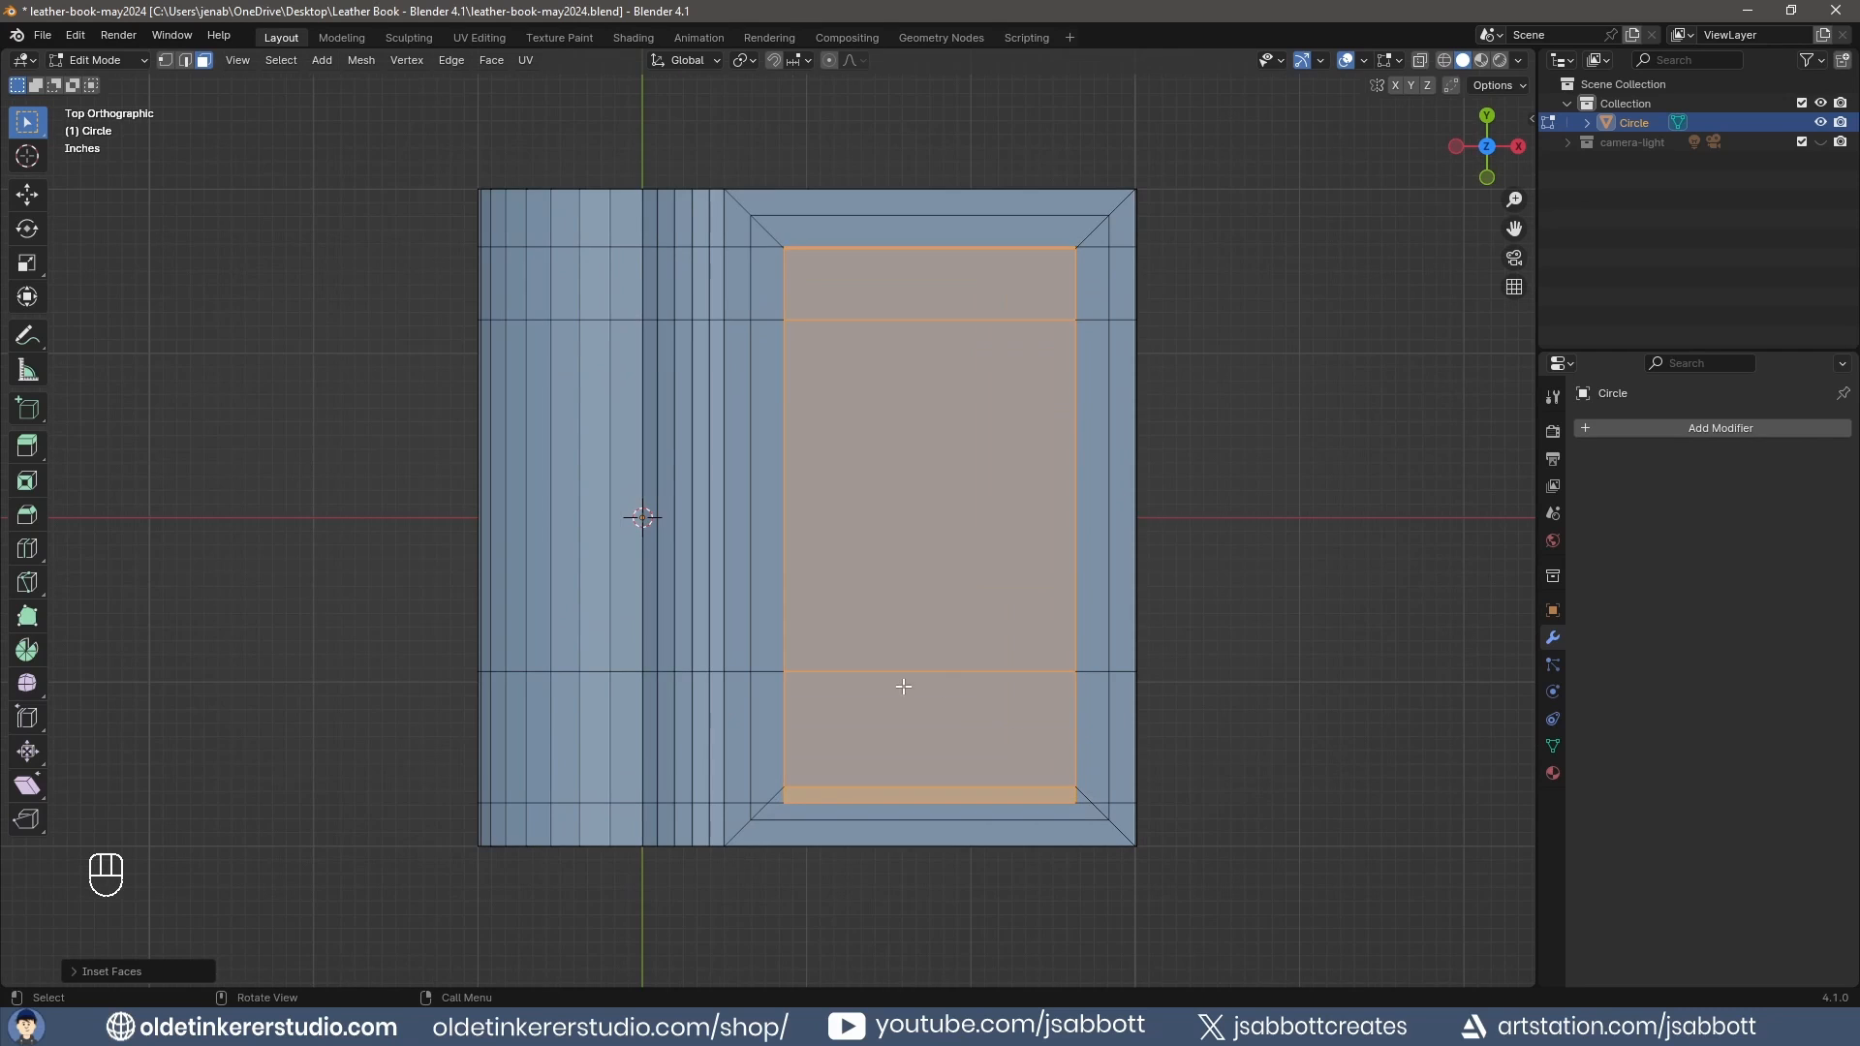
{"action": "key", "text": "1"}
{"action": "left_click", "coordinate": [787, 802]}
{"action": "left_click", "coordinate": [786, 793], "text": "shift"}
{"action": "left_click", "coordinate": [789, 802], "text": "shift"}
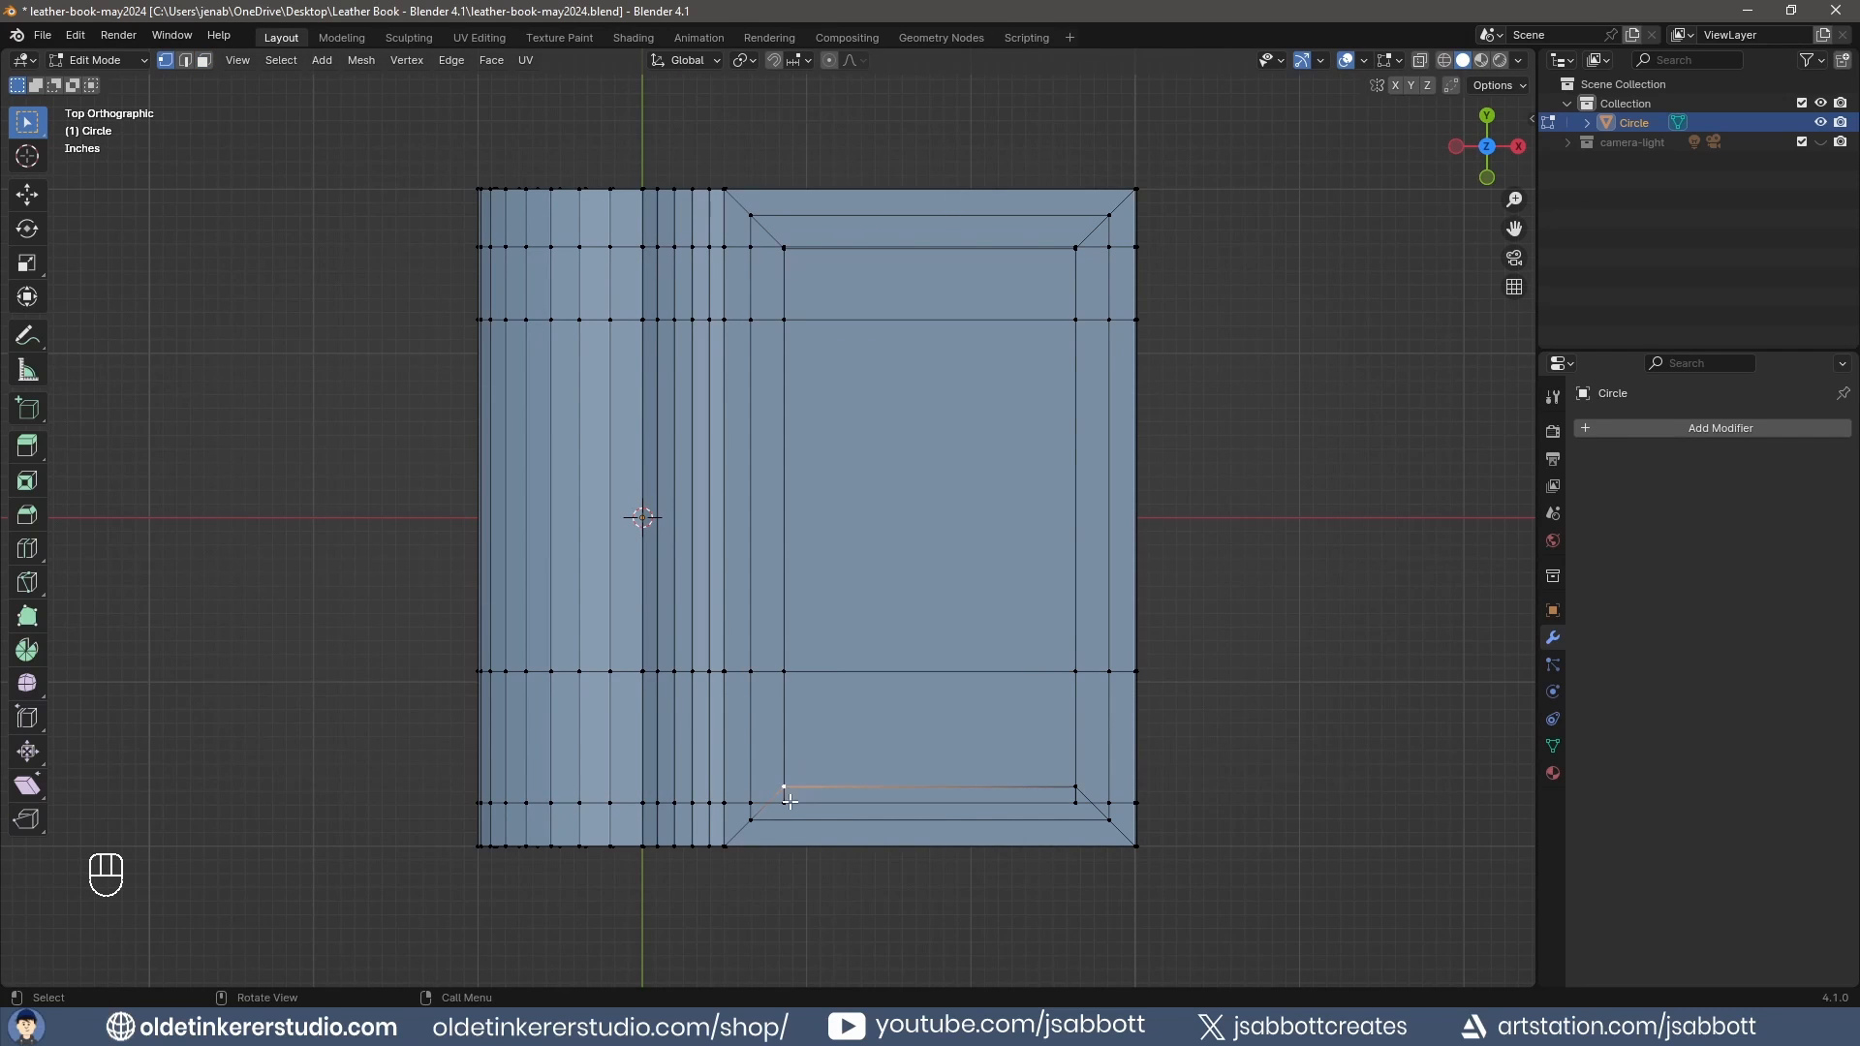
{"action": "key", "text": "m"}
{"action": "left_click", "coordinate": [781, 805]}
Merge the paired inner-border corner vertices at one end of the lower cover, each pair at its last selected vertex.
{"action": "middle_click_drag", "start_coordinate": [1226, 851], "coordinate": [1159, 497]}
{"action": "left_click", "coordinate": [1020, 251]}
{"action": "left_click", "coordinate": [1011, 232], "text": "shift"}
{"action": "key", "text": "m"}
{"action": "left_click", "coordinate": [1011, 234]}
{"action": "left_click", "coordinate": [614, 436]}
{"action": "left_click", "coordinate": [600, 419], "text": "shift"}
{"action": "key", "text": "m"}
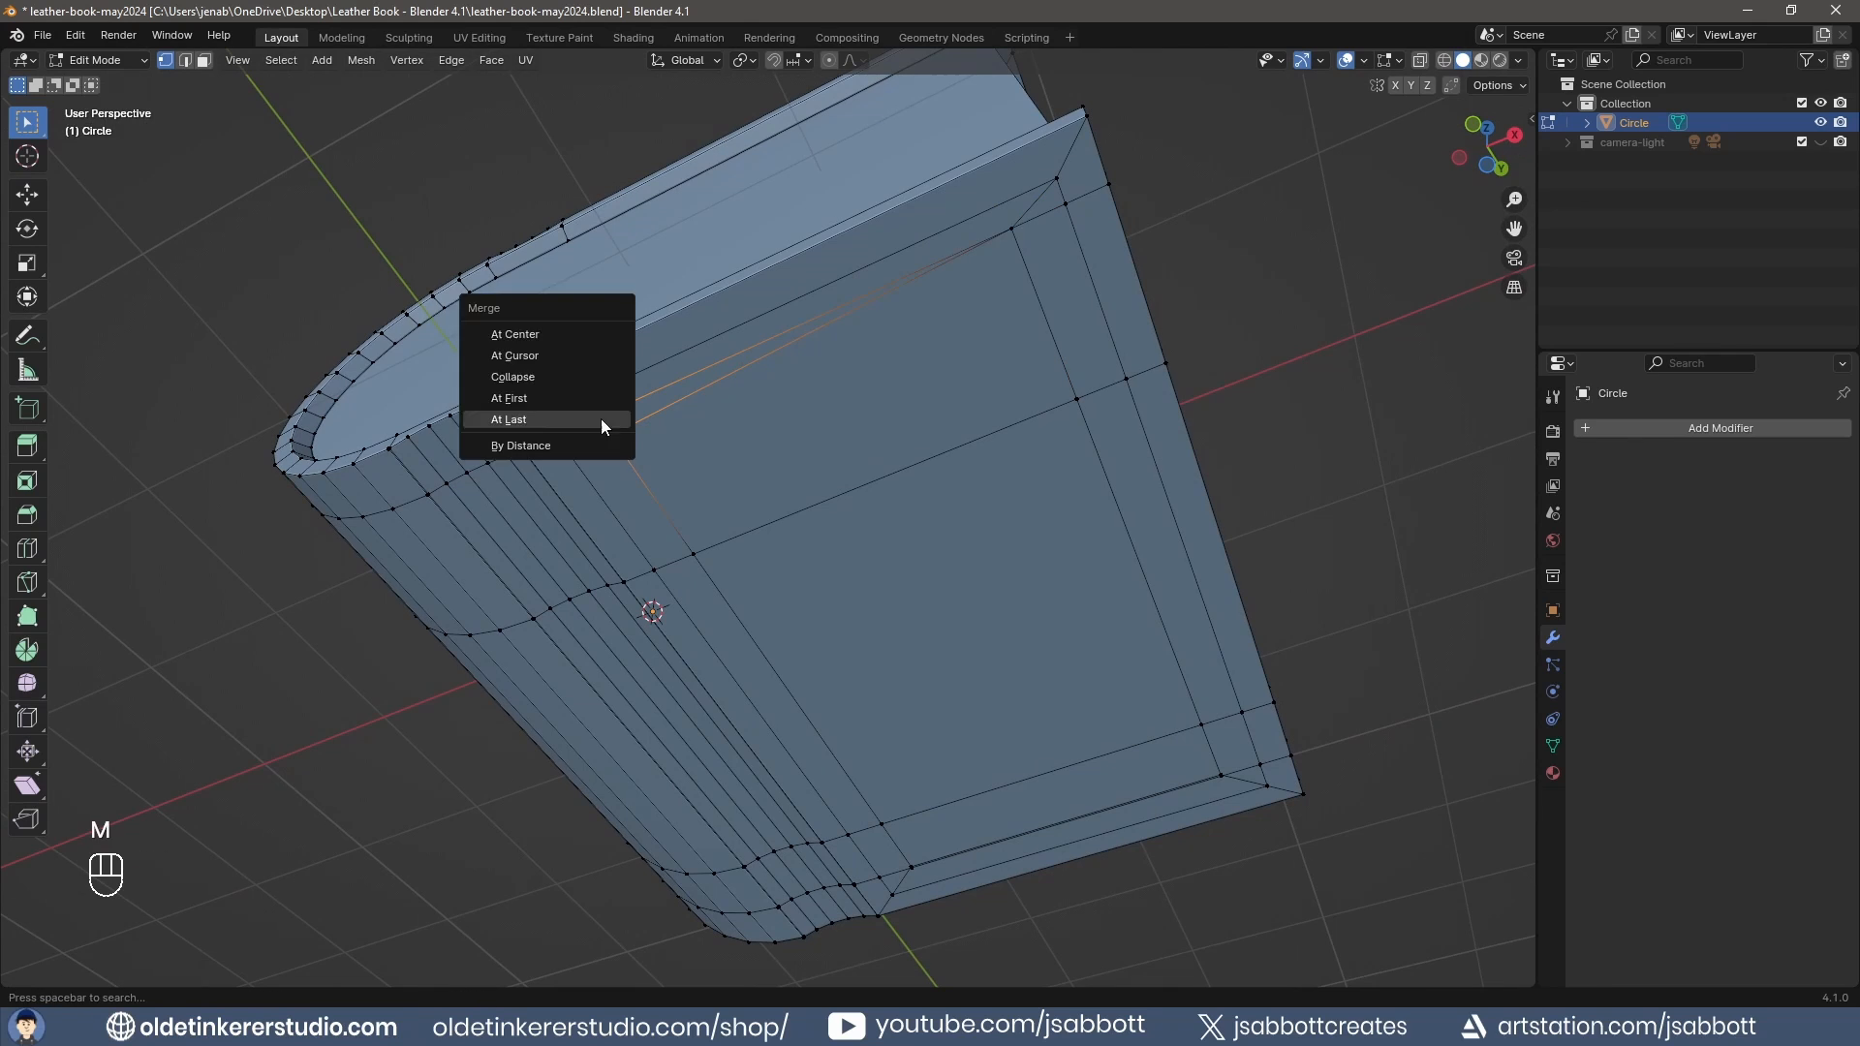
{"action": "left_click", "coordinate": [601, 420]}
Switch to face selection, save the file, and open the UV Editing workspace.
{"action": "middle_click_drag", "start_coordinate": [600, 419], "coordinate": [1311, 577]}
{"action": "key", "text": "3"}
{"action": "key", "text": "ctrl+s"}
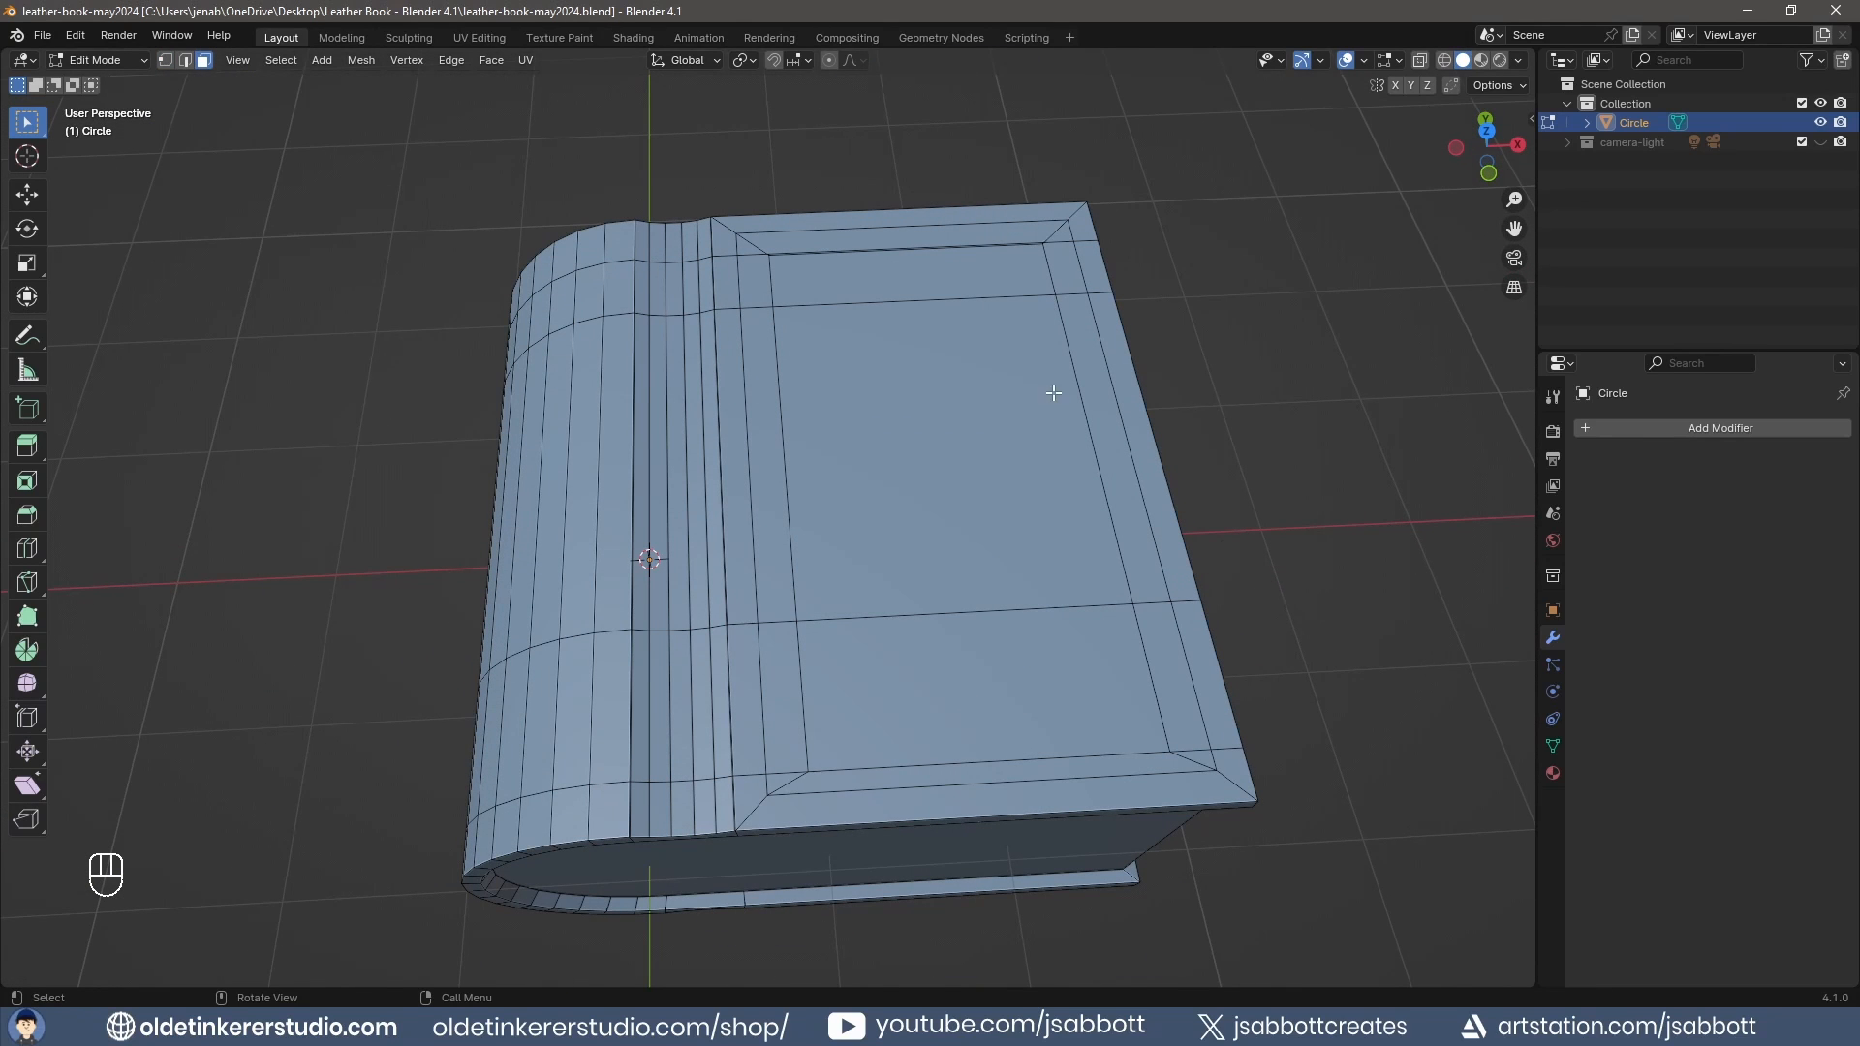
{"action": "left_click", "coordinate": [479, 38]}
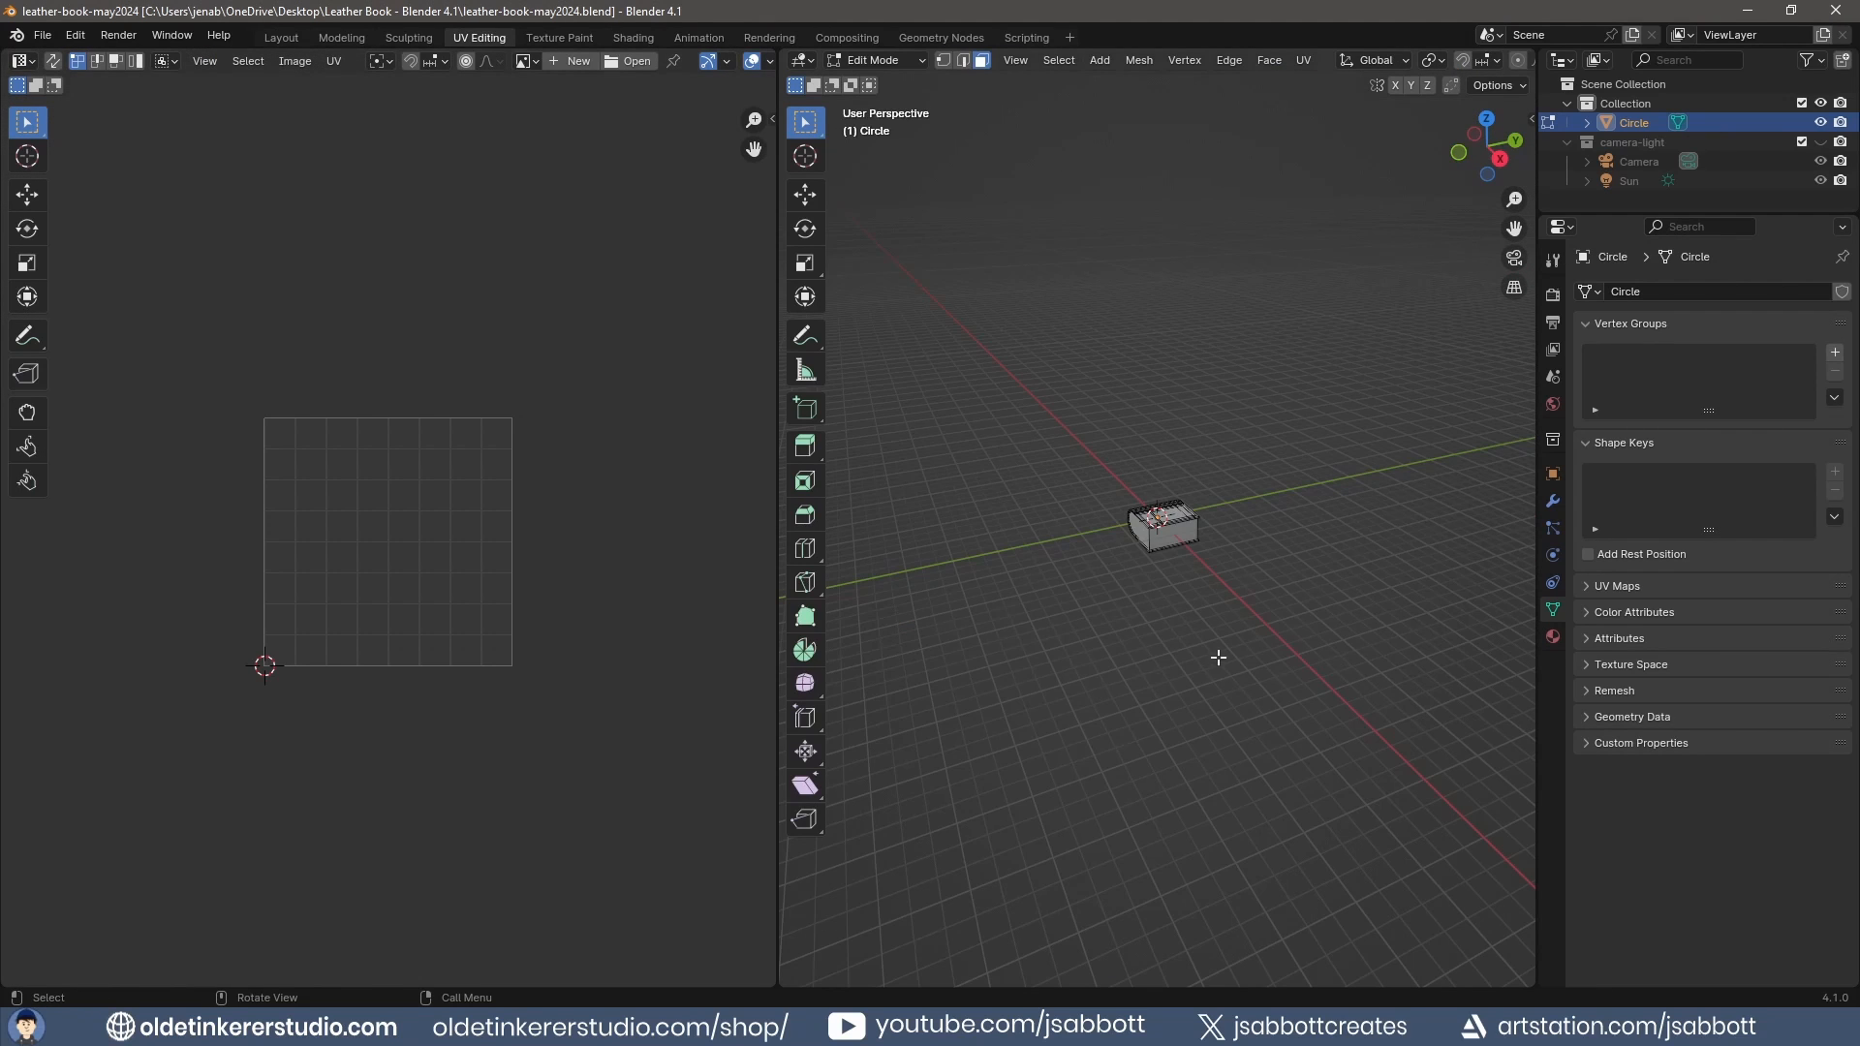
In edge selection, select the outer perimeter edge loops of both covers, the hinges and the spine ends.
{"action": "scroll", "coordinate": [1218, 658], "scroll_direction": "up", "scroll_amount": 9}
{"action": "key", "text": "2"}
{"action": "middle_click_drag", "start_coordinate": [959, 636], "coordinate": [1276, 629]}
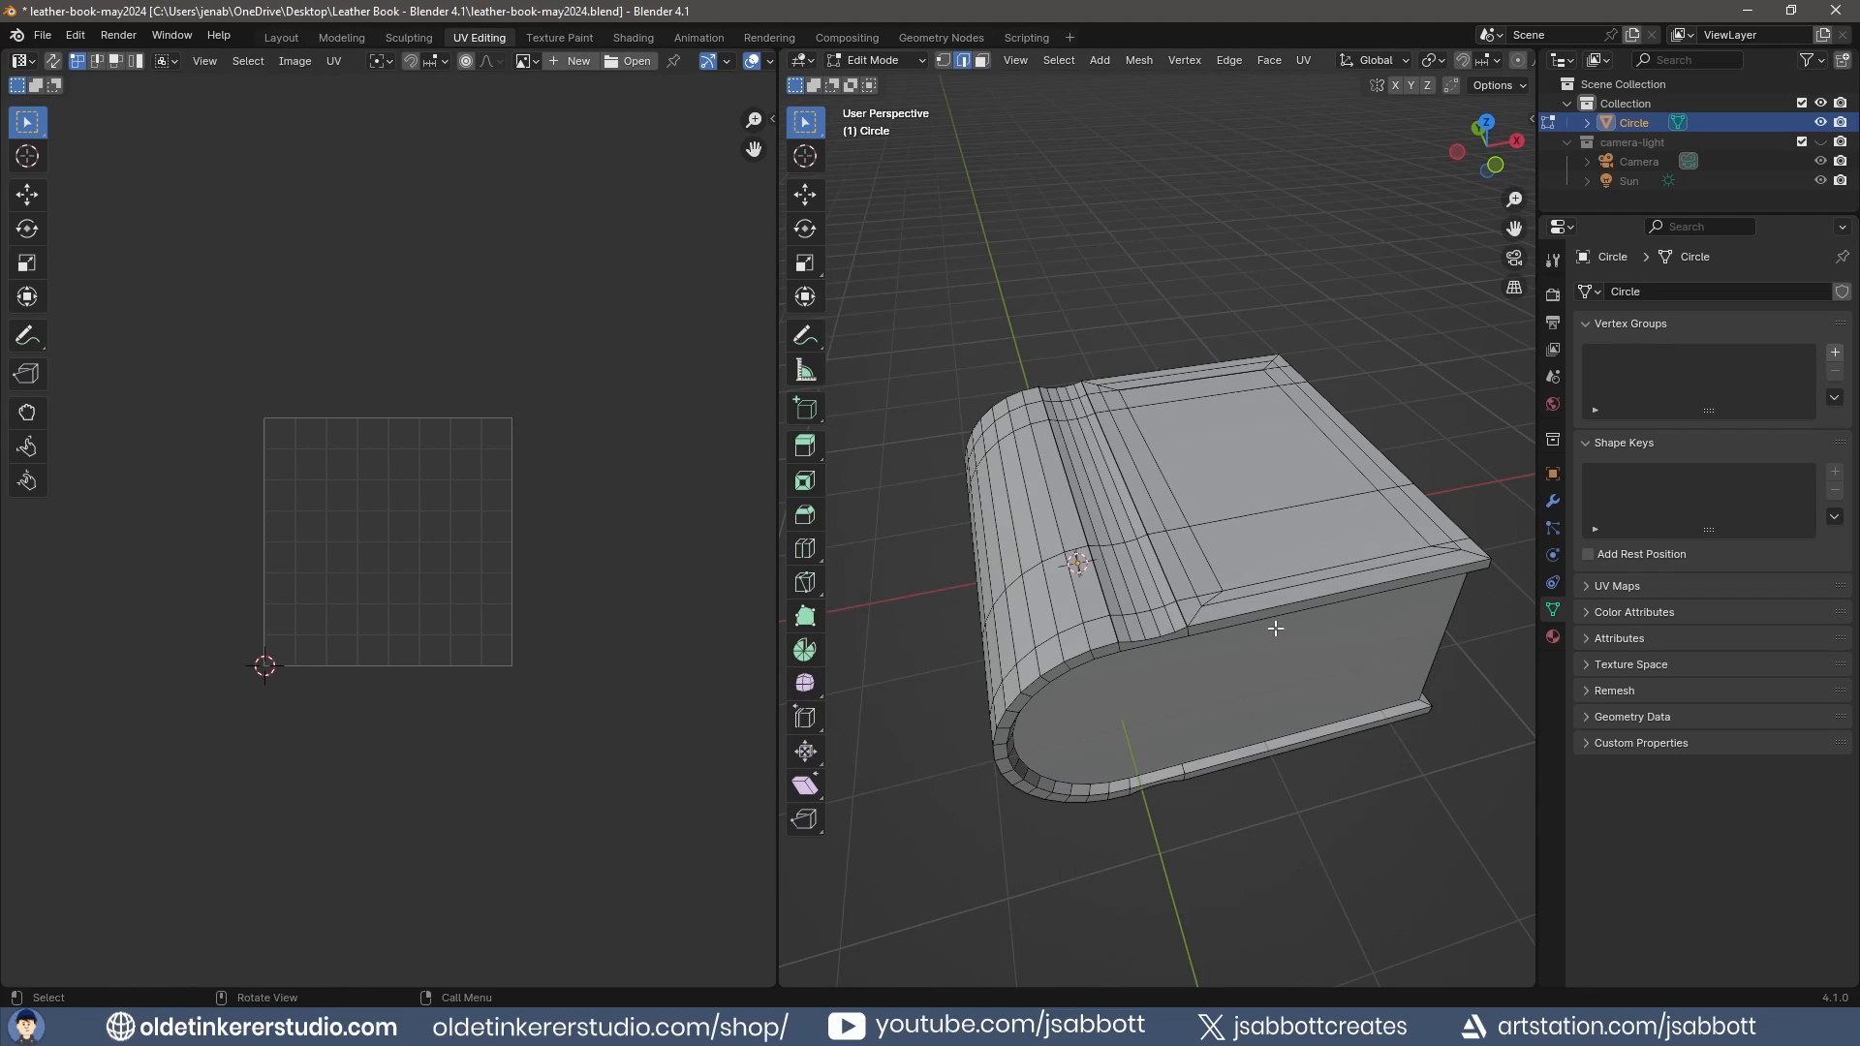
{"action": "left_click", "coordinate": [1262, 611], "text": "alt"}
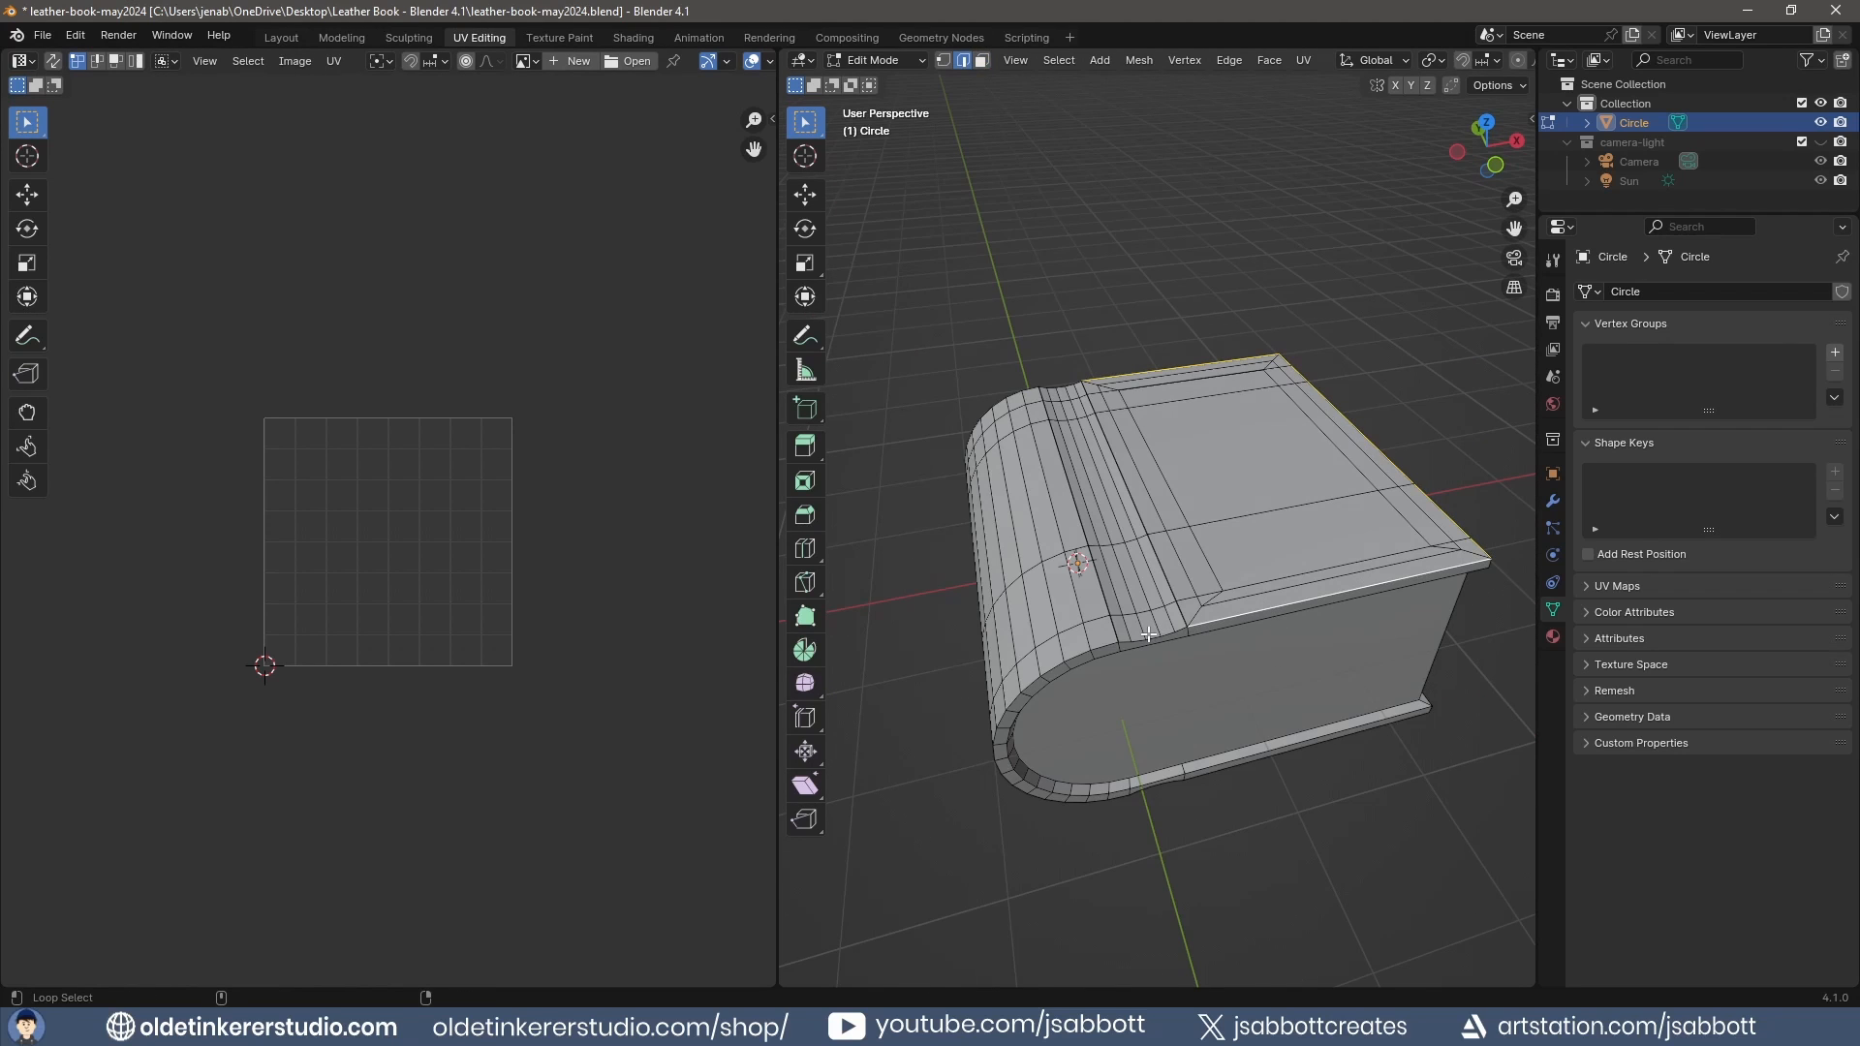
{"action": "left_click", "coordinate": [1155, 763], "text": "alt+shift"}
{"action": "middle_click_drag", "start_coordinate": [1218, 776], "coordinate": [1127, 559]}
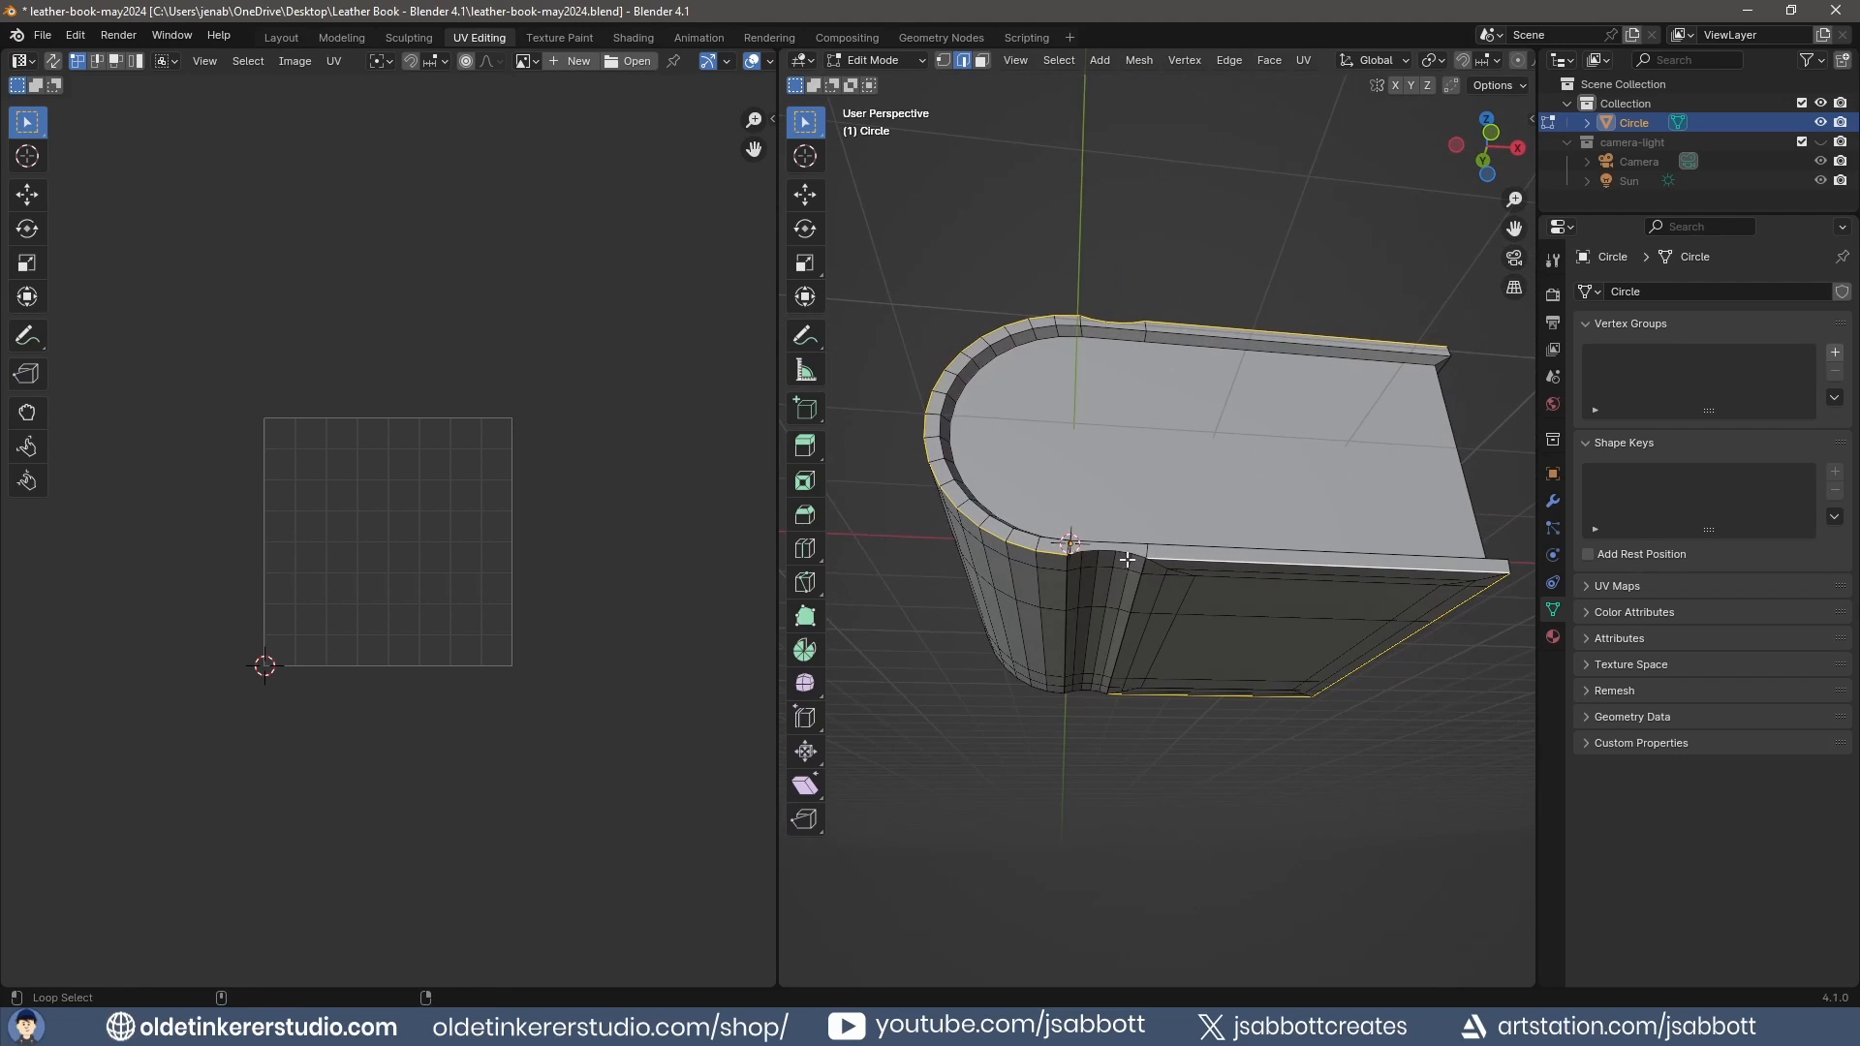
{"action": "middle_click_drag", "start_coordinate": [903, 427], "coordinate": [1236, 452]}
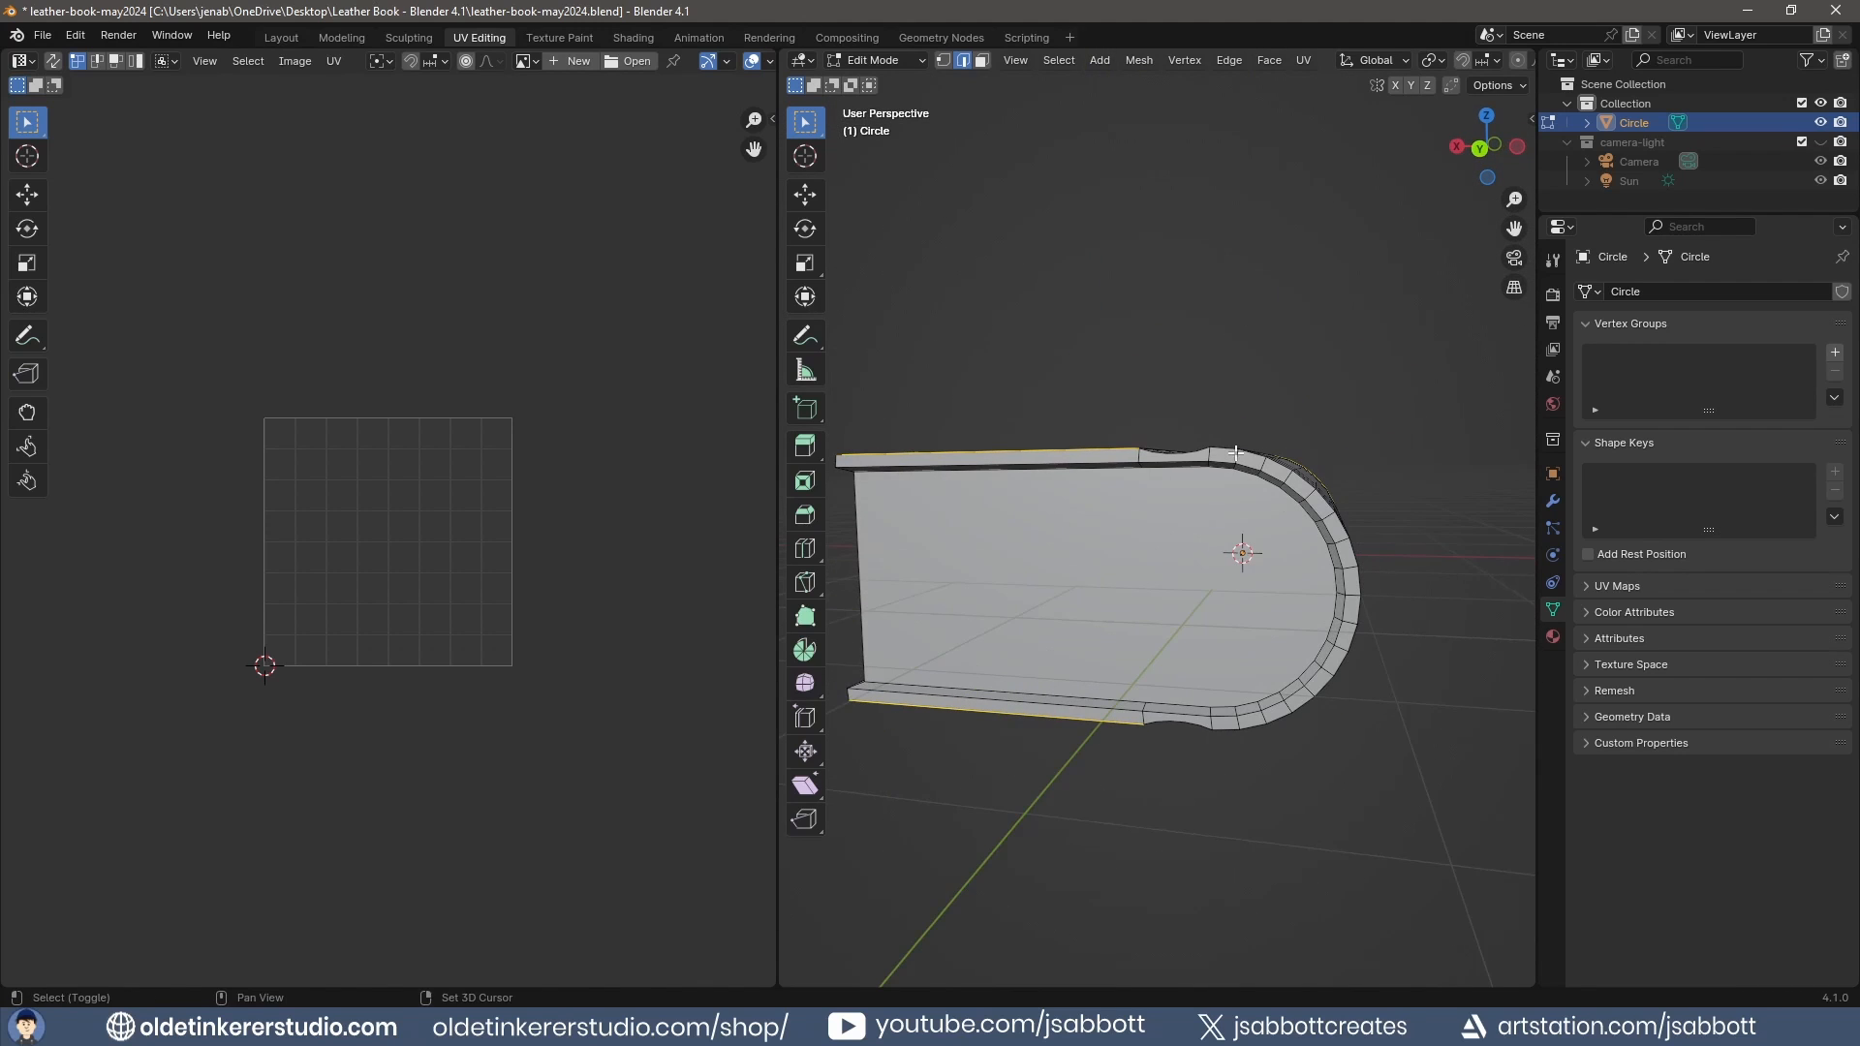
{"action": "left_click", "coordinate": [1303, 483], "text": "alt+shift"}
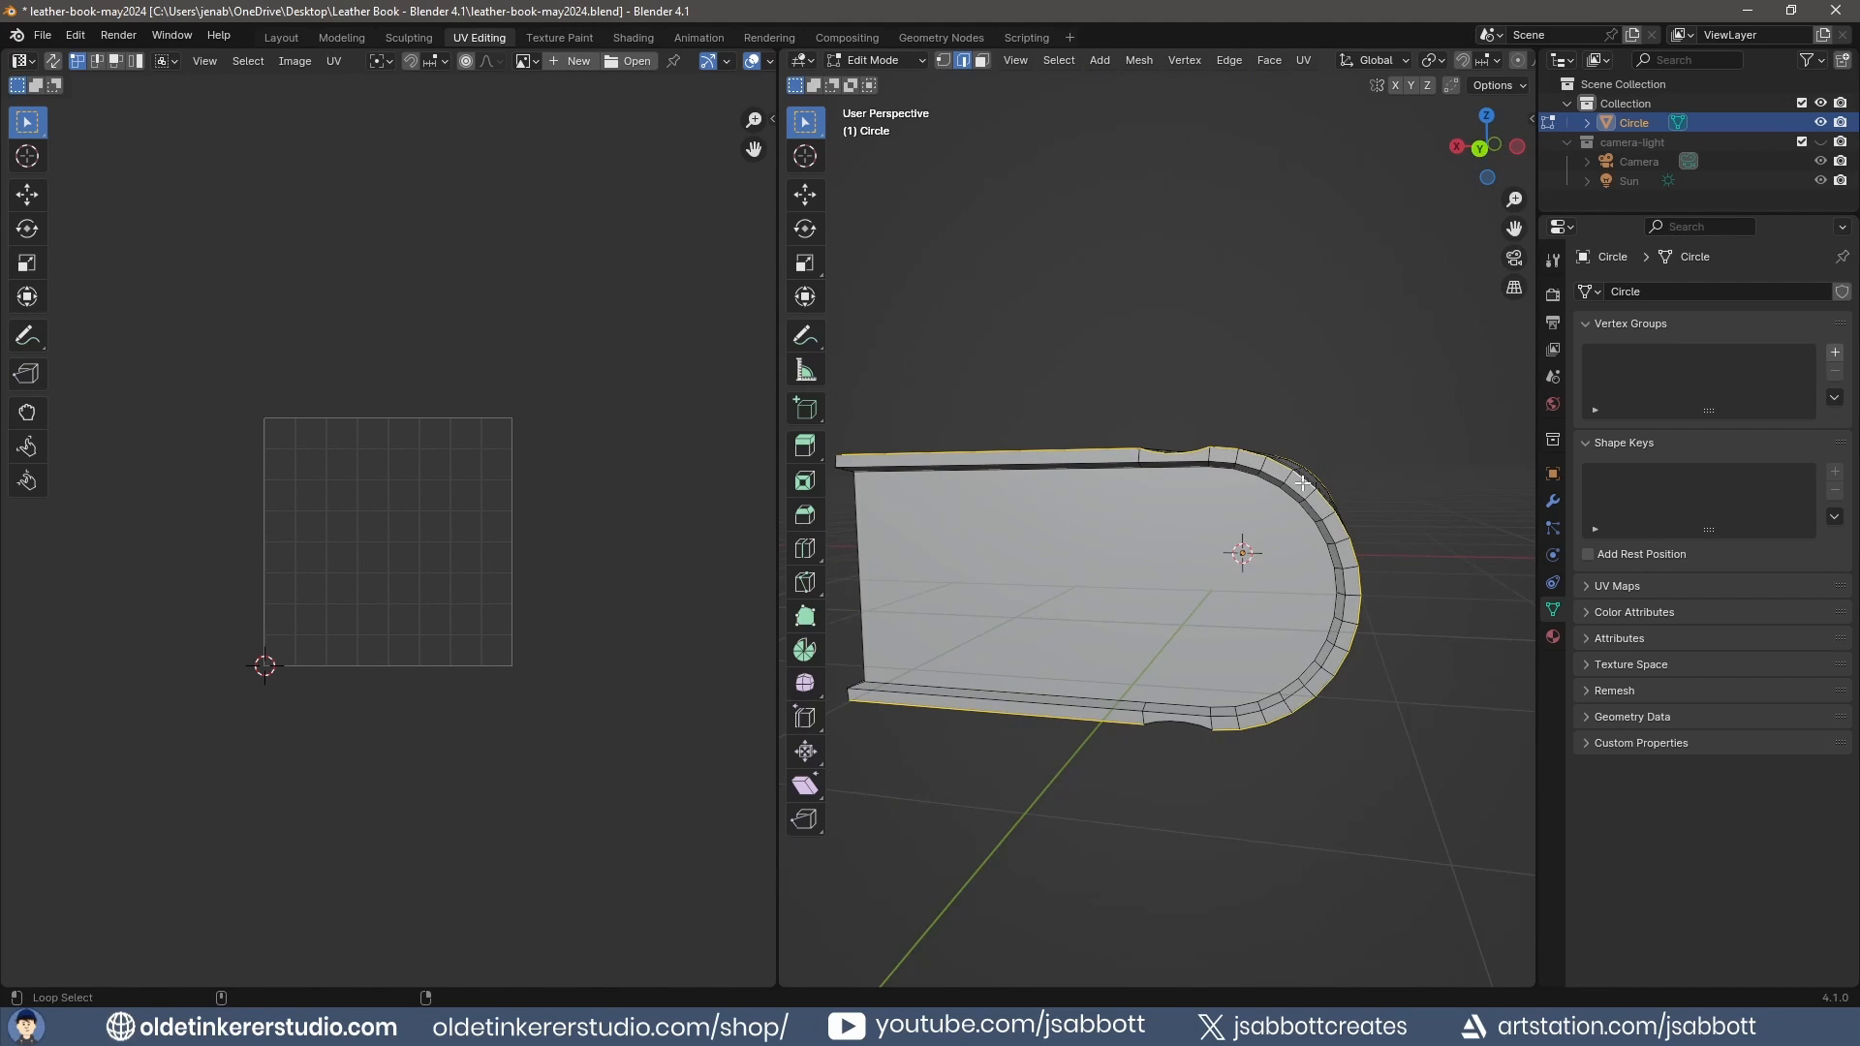
{"action": "left_click", "coordinate": [1189, 722], "text": "alt+shift"}
Add the vertical edges at the page block's fore-edge corners to the selection and mark all selected edges as seams.
{"action": "middle_click_drag", "start_coordinate": [959, 575], "coordinate": [1182, 487]}
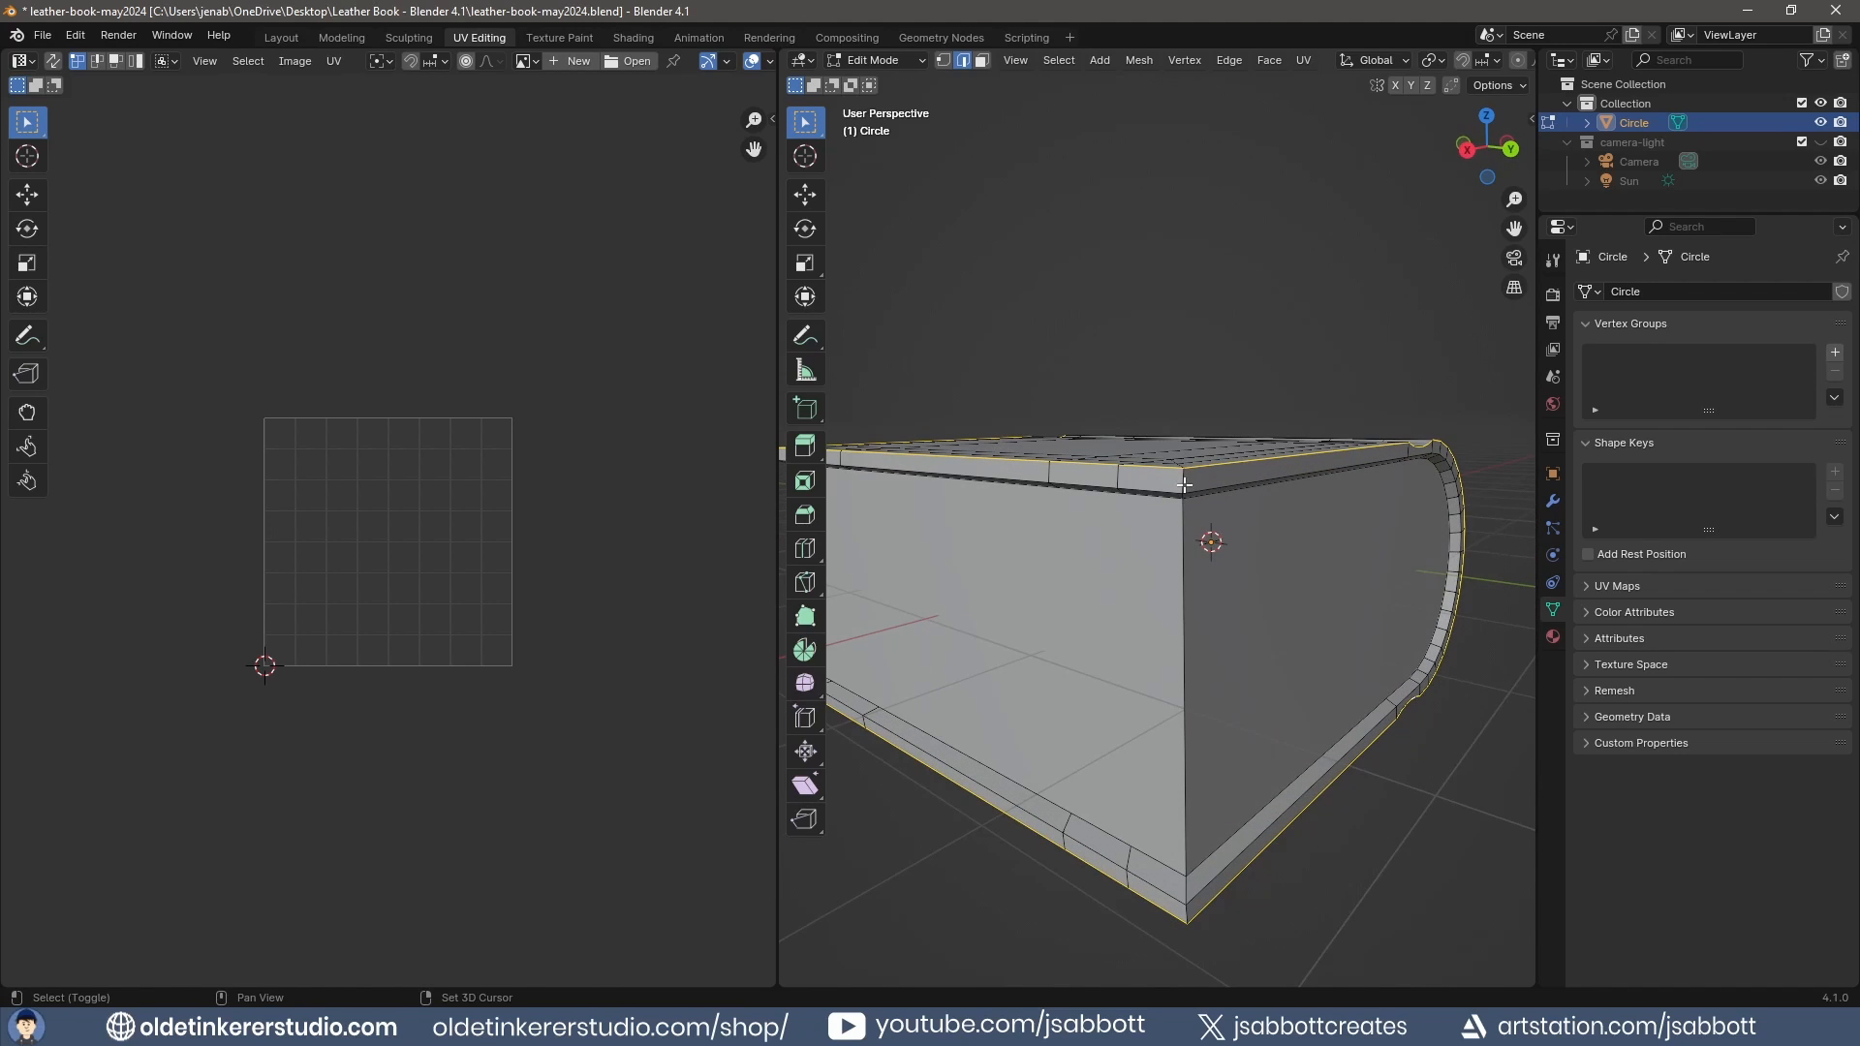
{"action": "left_click", "coordinate": [1182, 825], "text": "shift"}
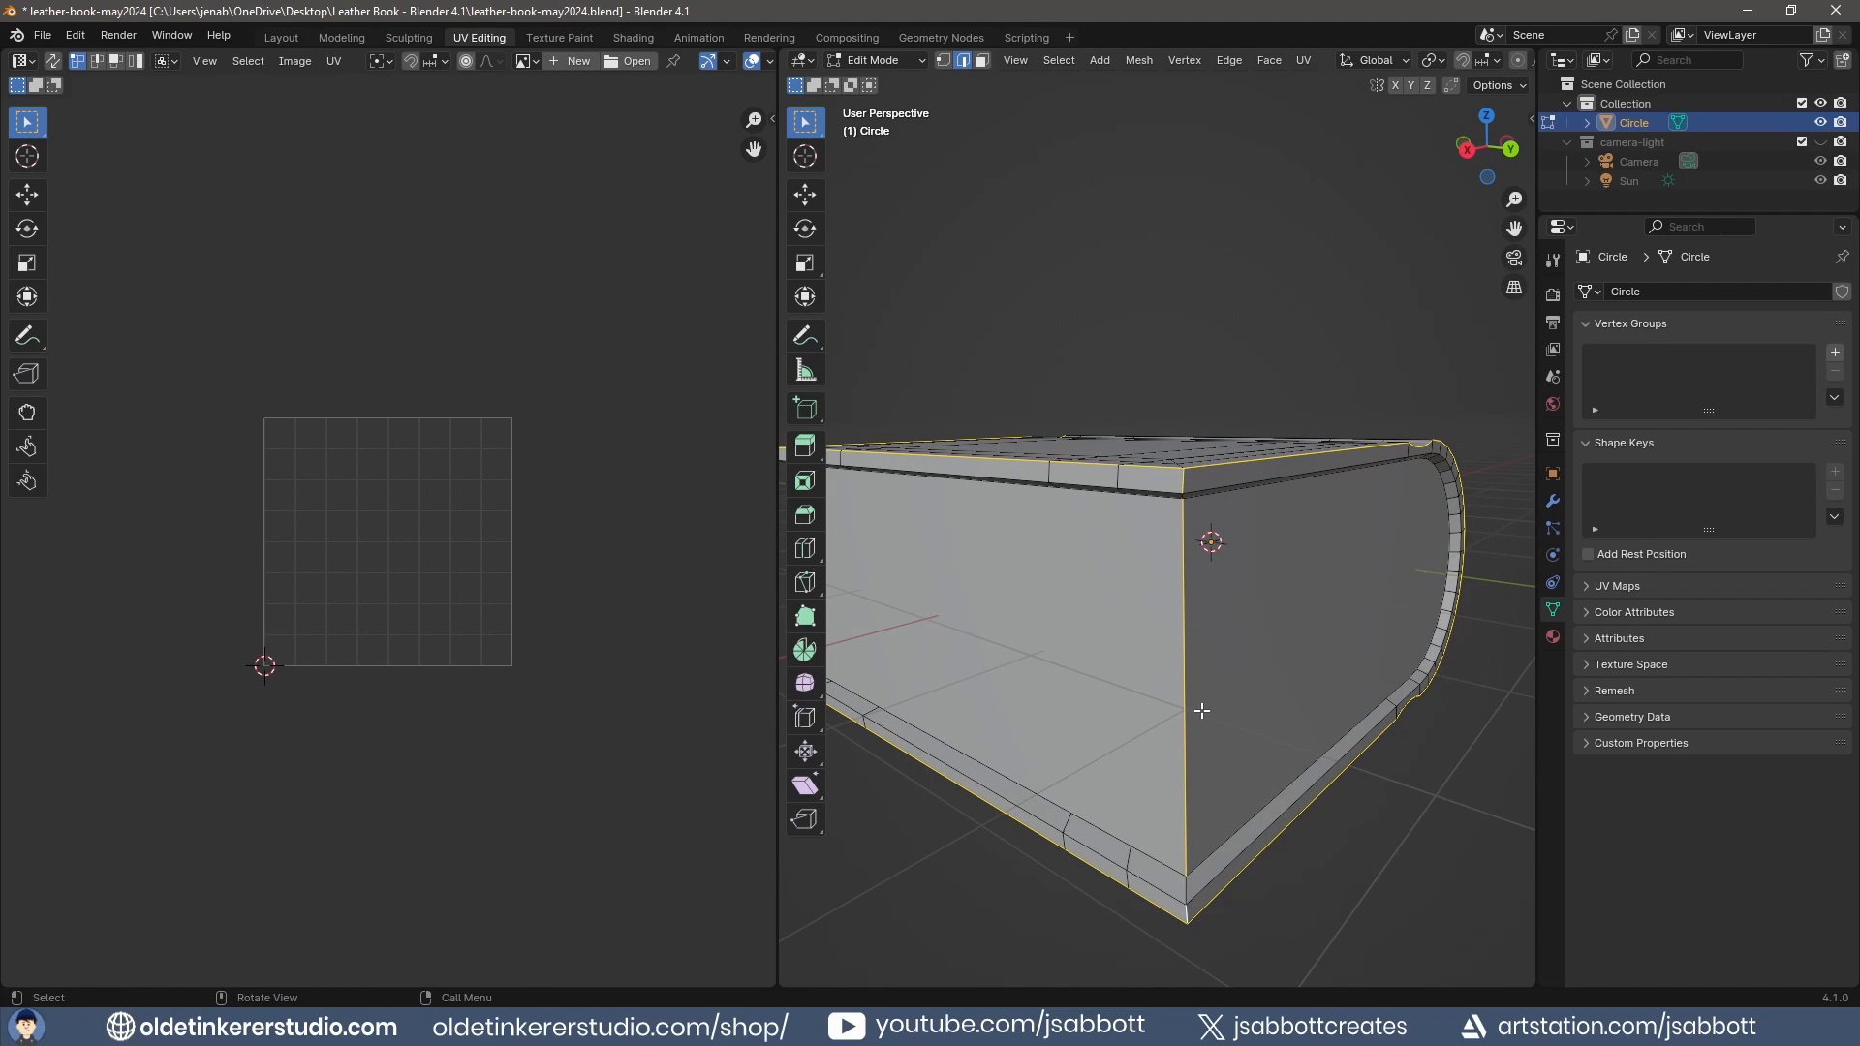
{"action": "middle_click_drag", "start_coordinate": [1189, 891], "coordinate": [1197, 290]}
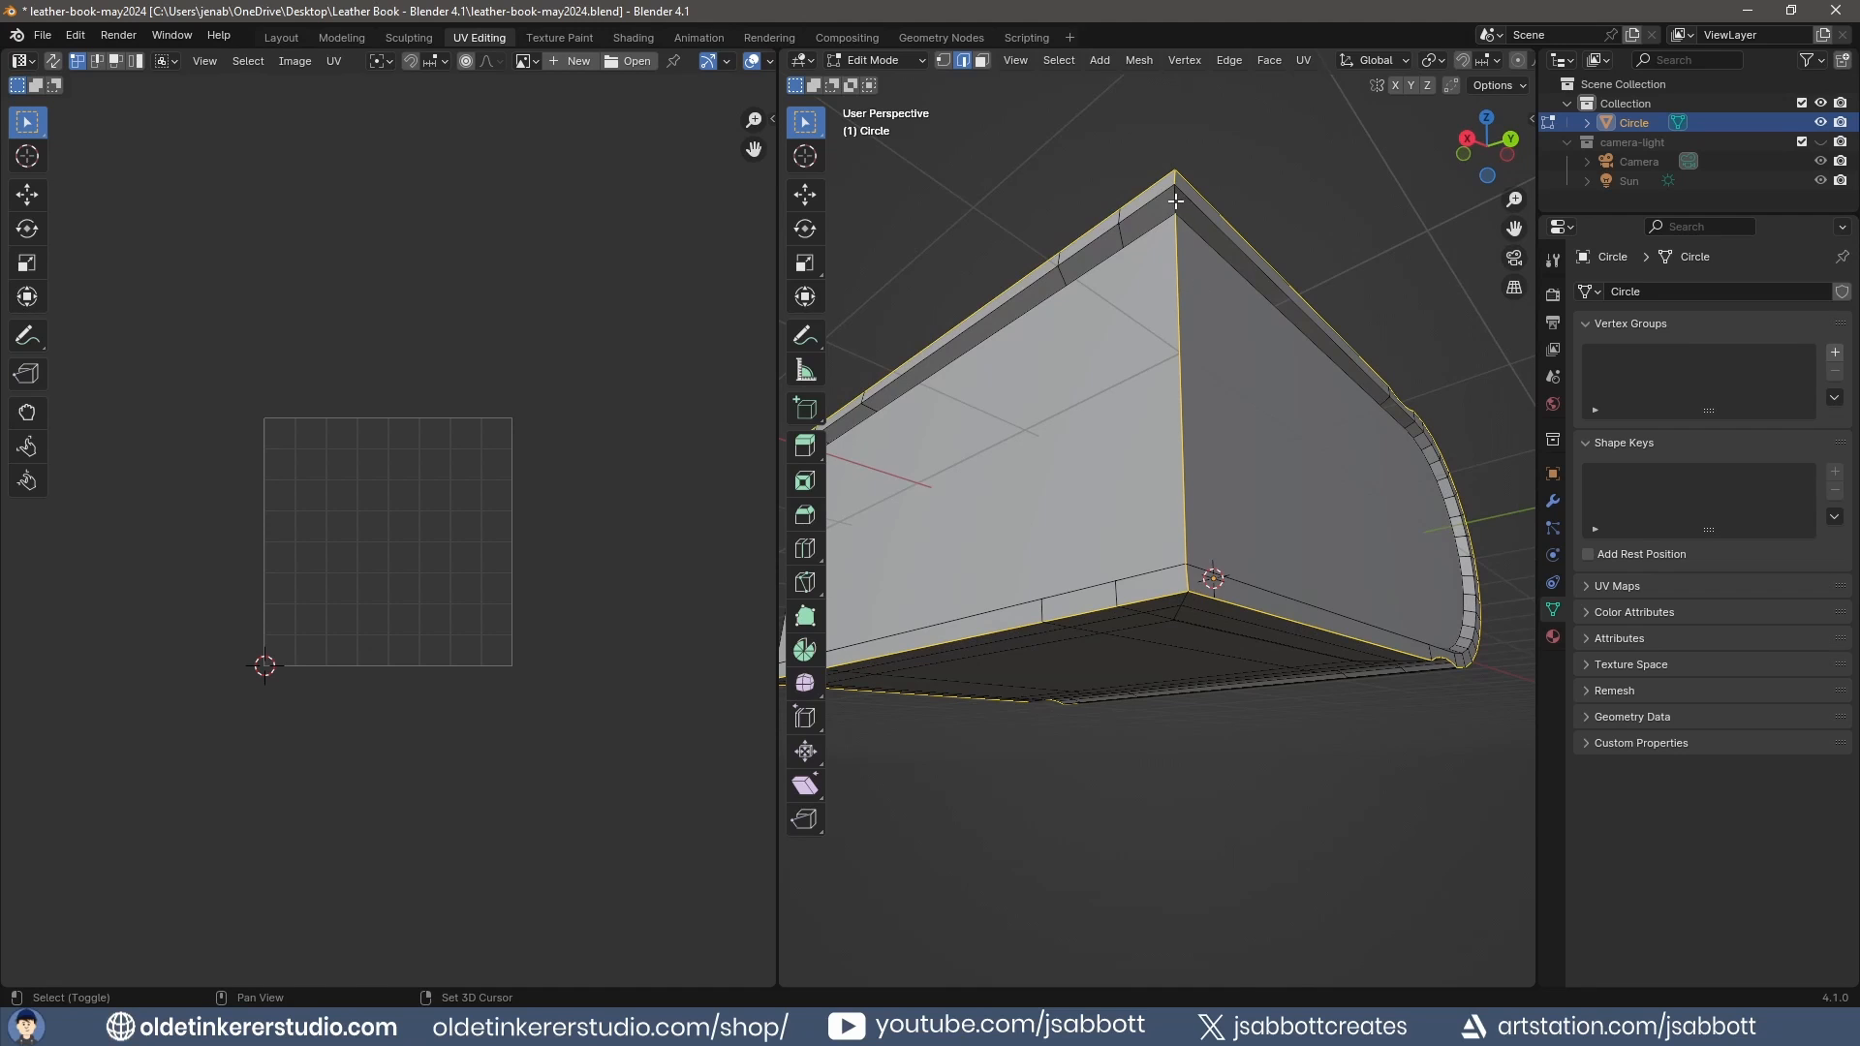
{"action": "middle_click_drag", "start_coordinate": [1175, 200], "coordinate": [1172, 502]}
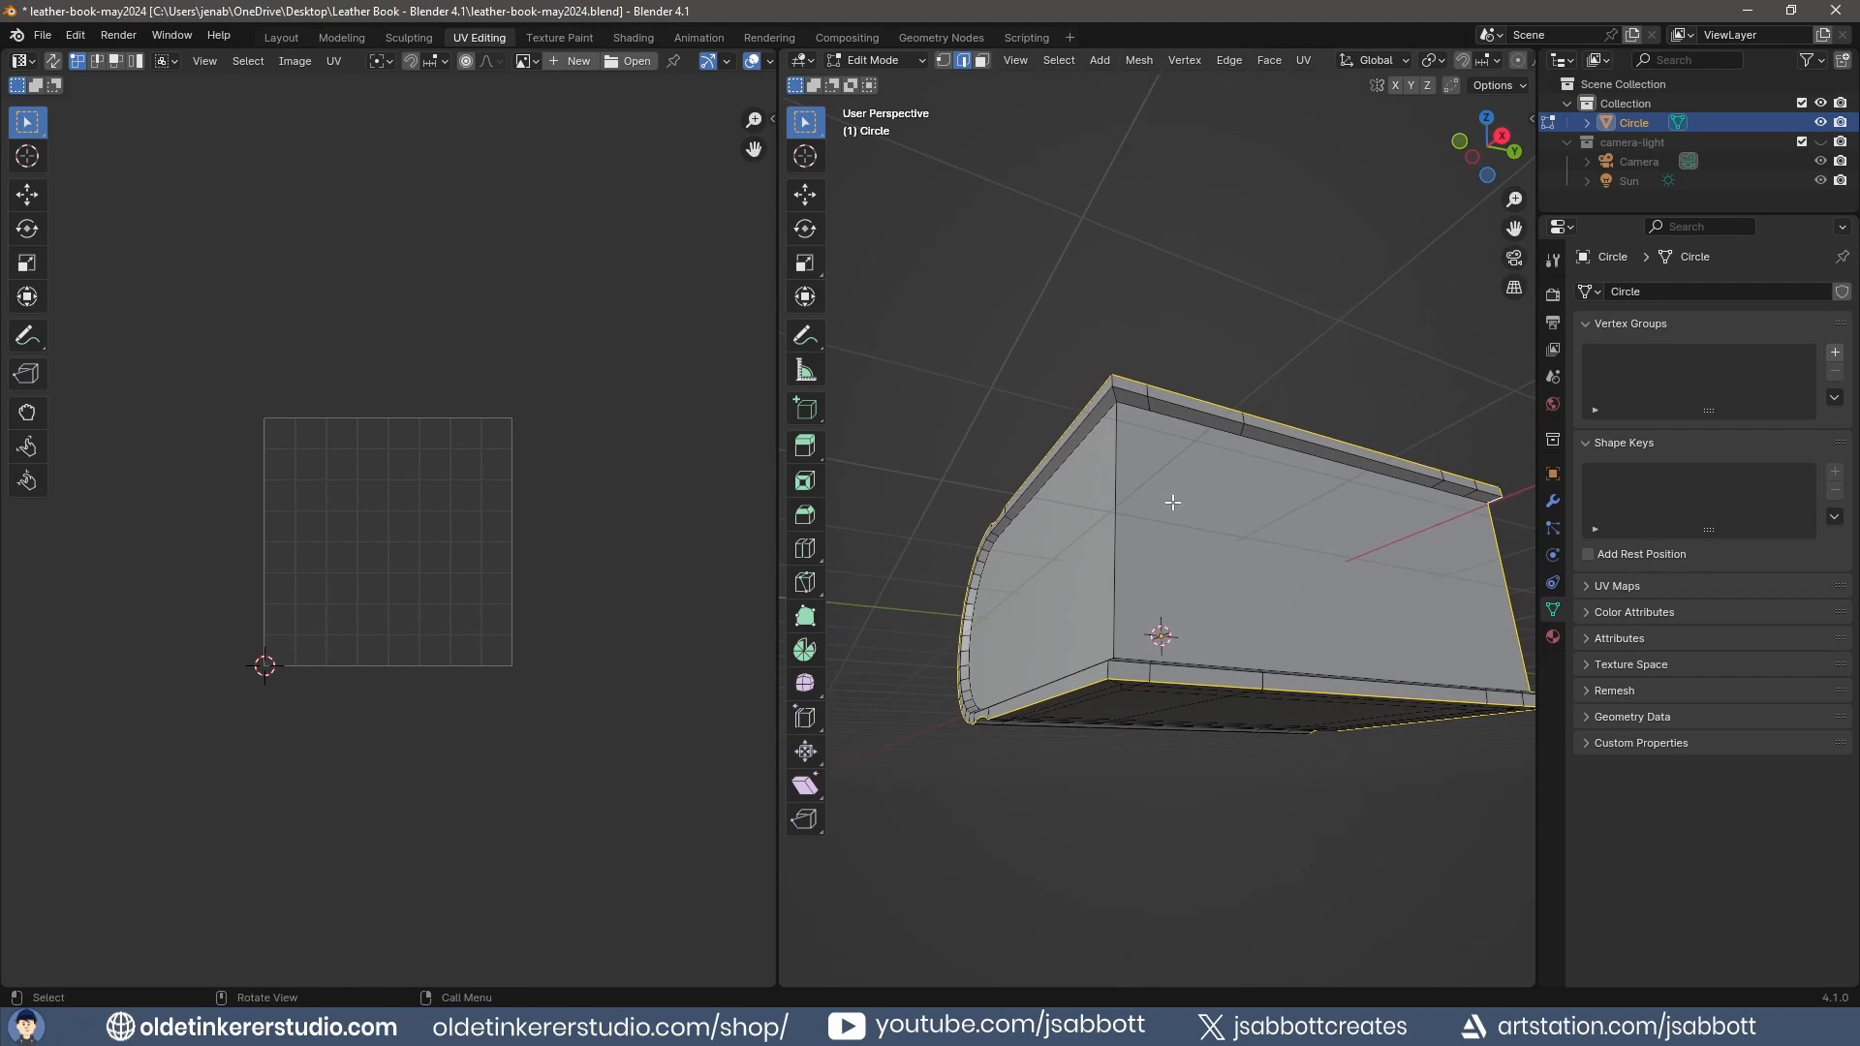
{"action": "left_click", "coordinate": [1114, 479], "text": "shift"}
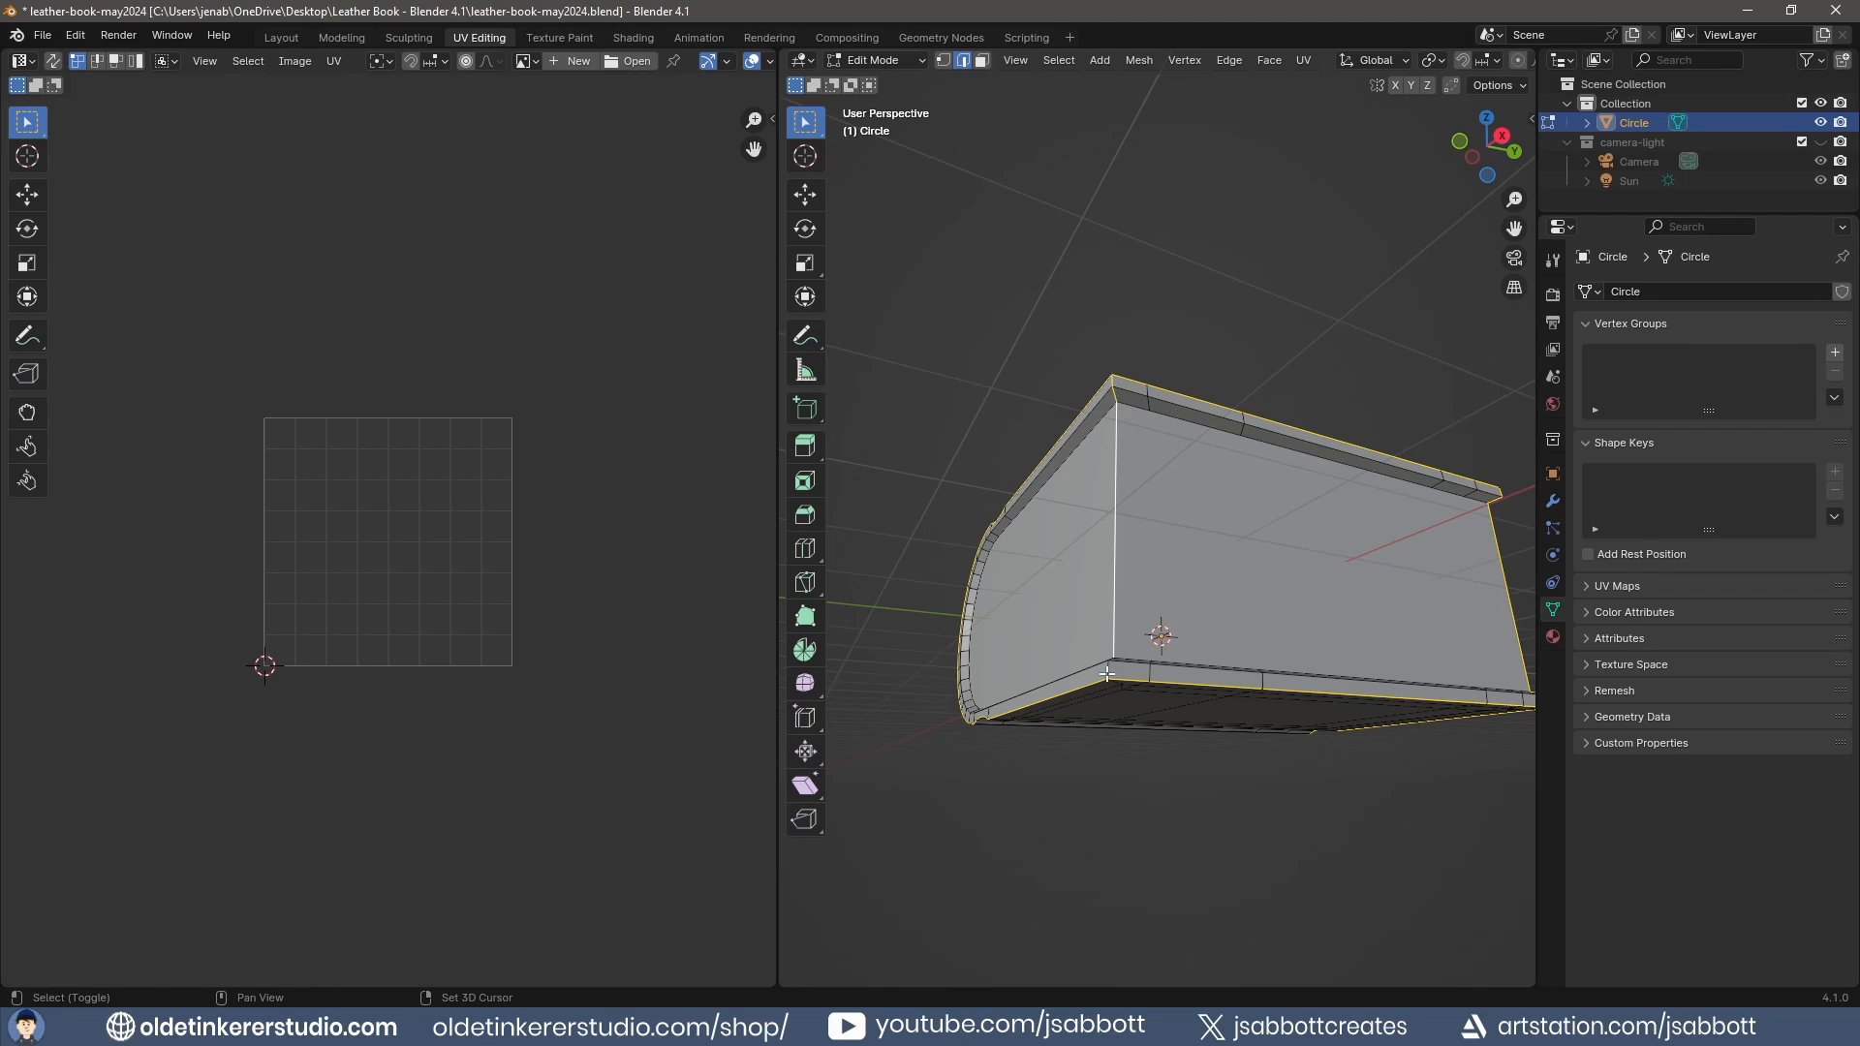
{"action": "left_click", "coordinate": [1110, 672], "text": "shift"}
{"action": "middle_click_drag", "start_coordinate": [1162, 599], "coordinate": [1174, 678]}
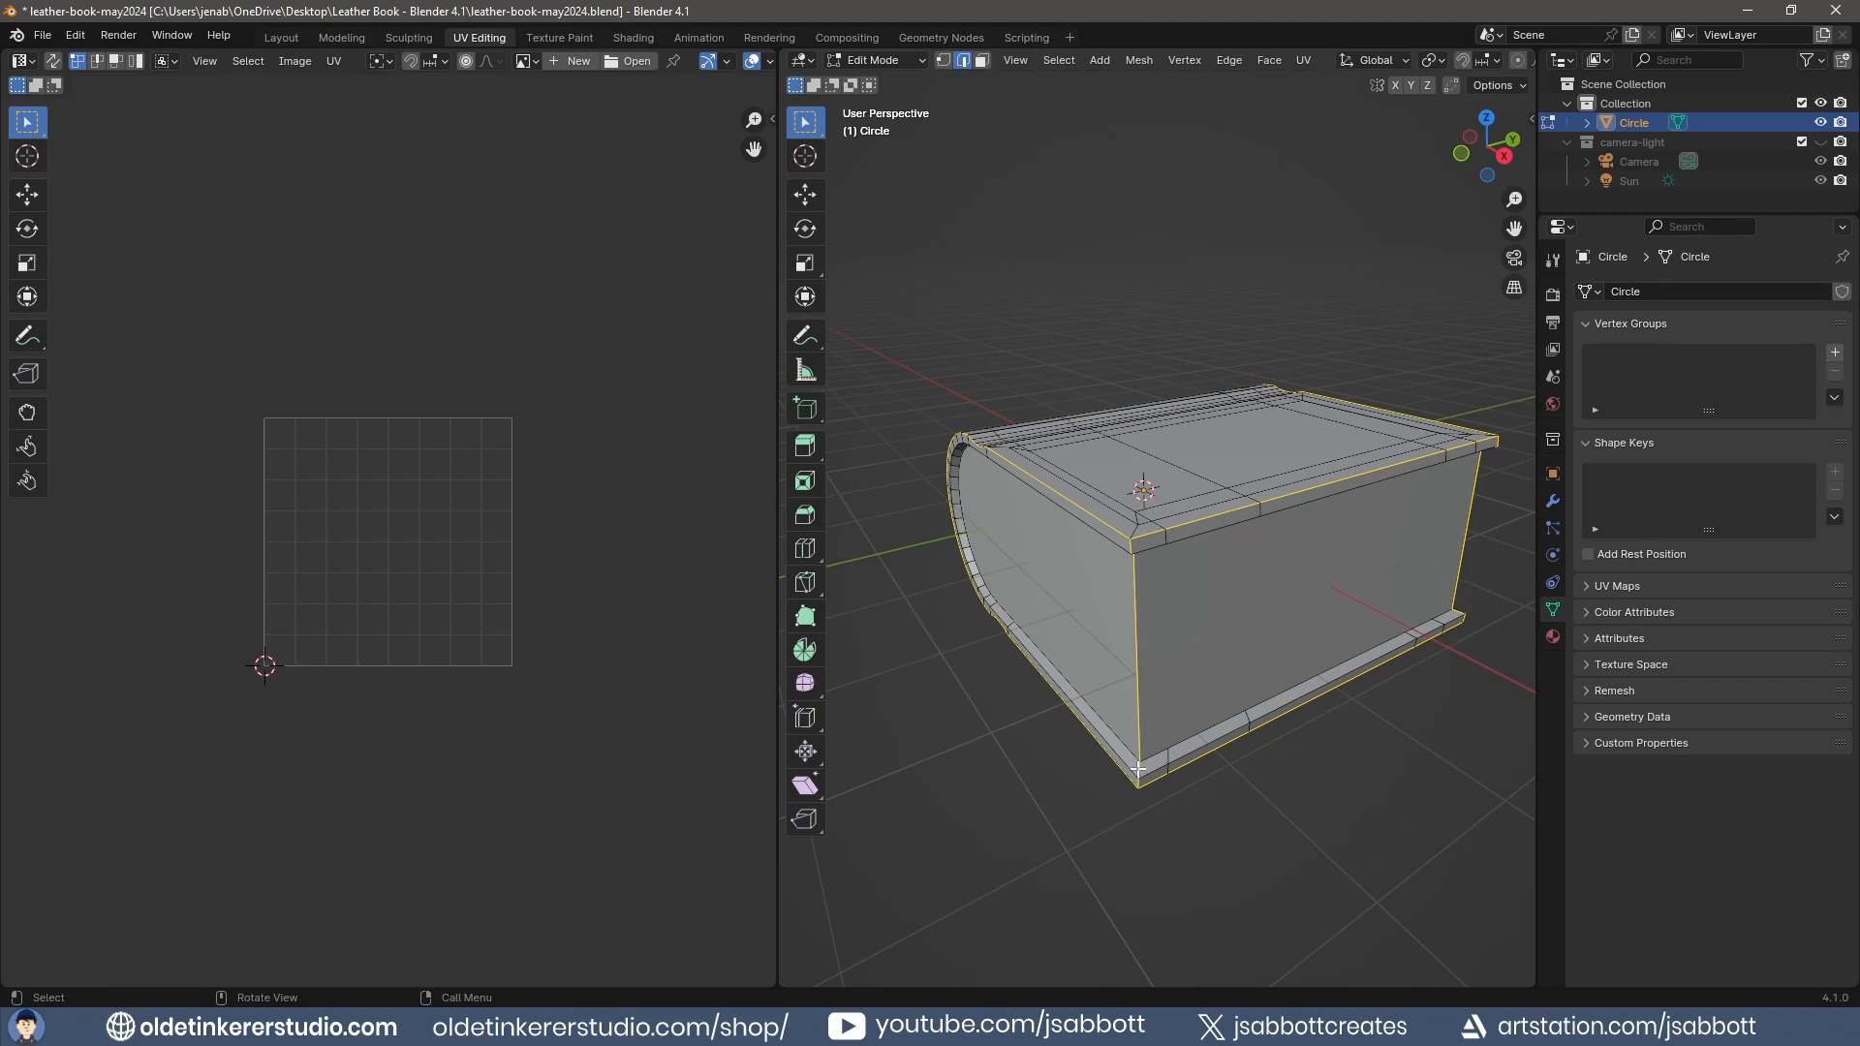
{"action": "right_click", "coordinate": [1137, 769]}
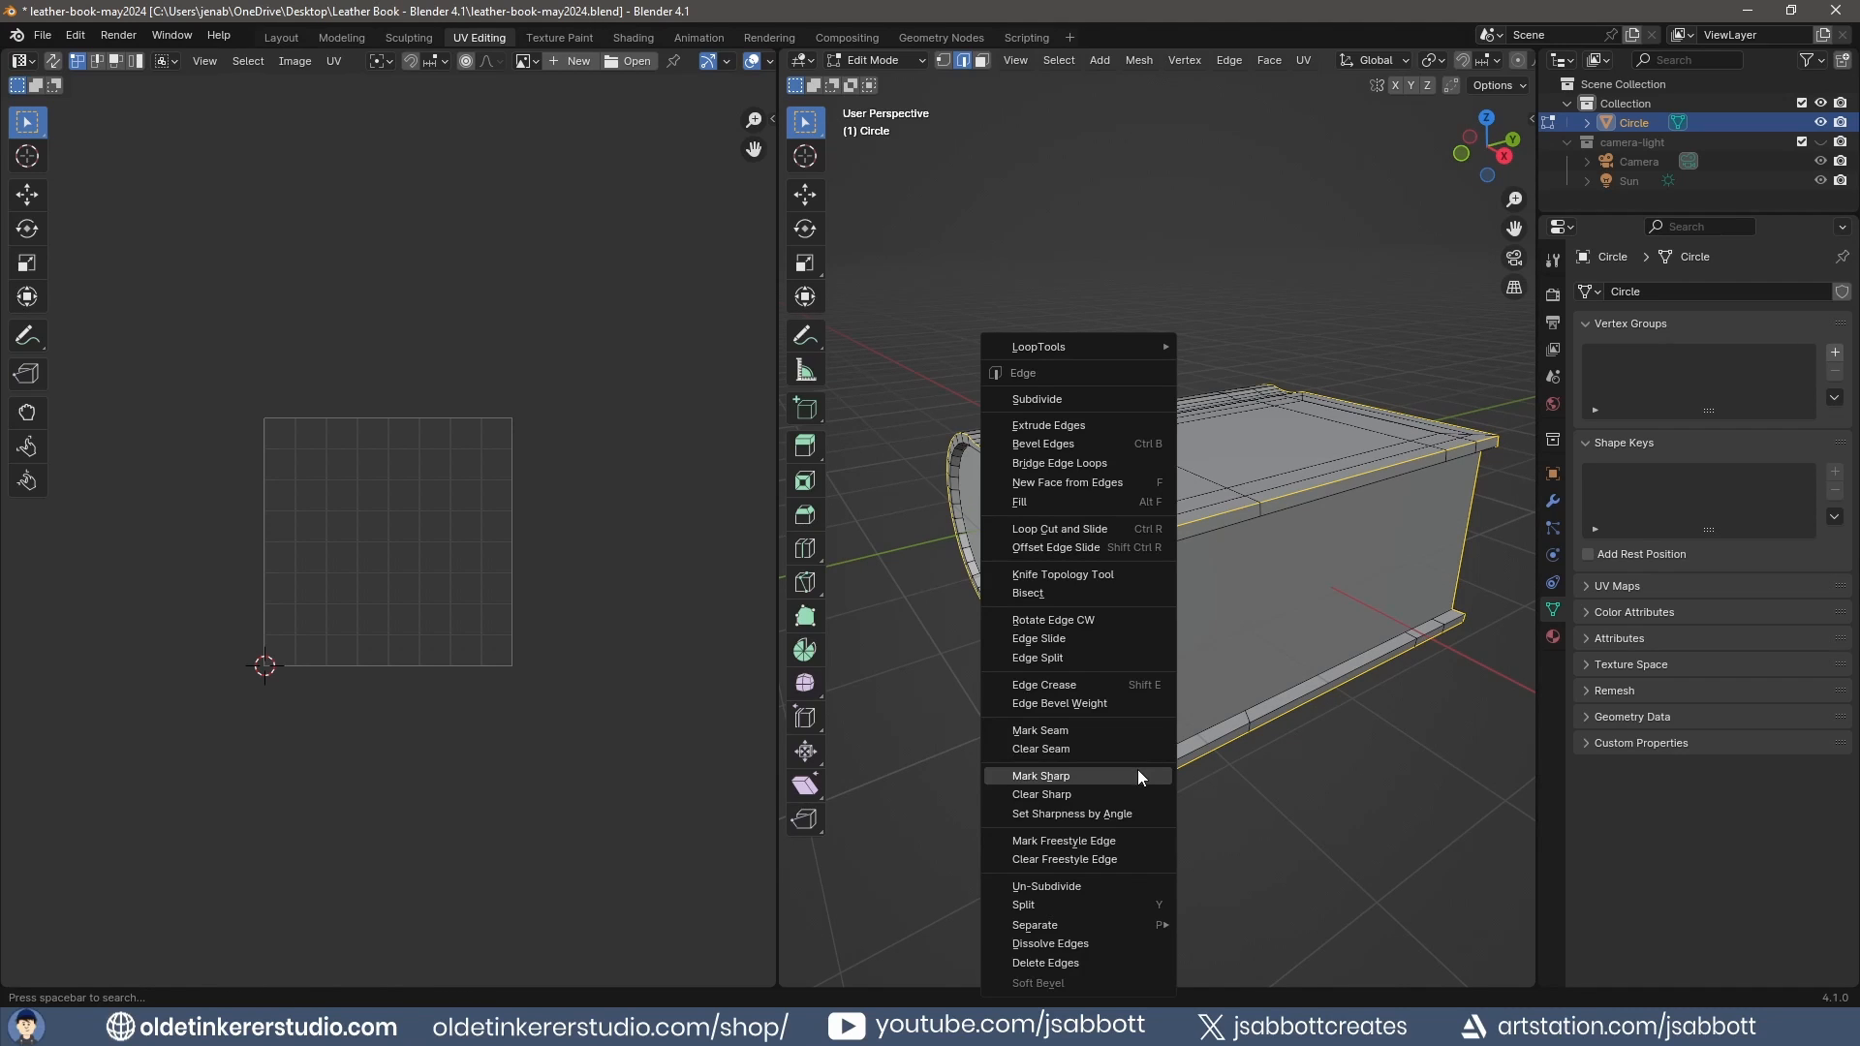
{"action": "left_click", "coordinate": [1042, 731]}
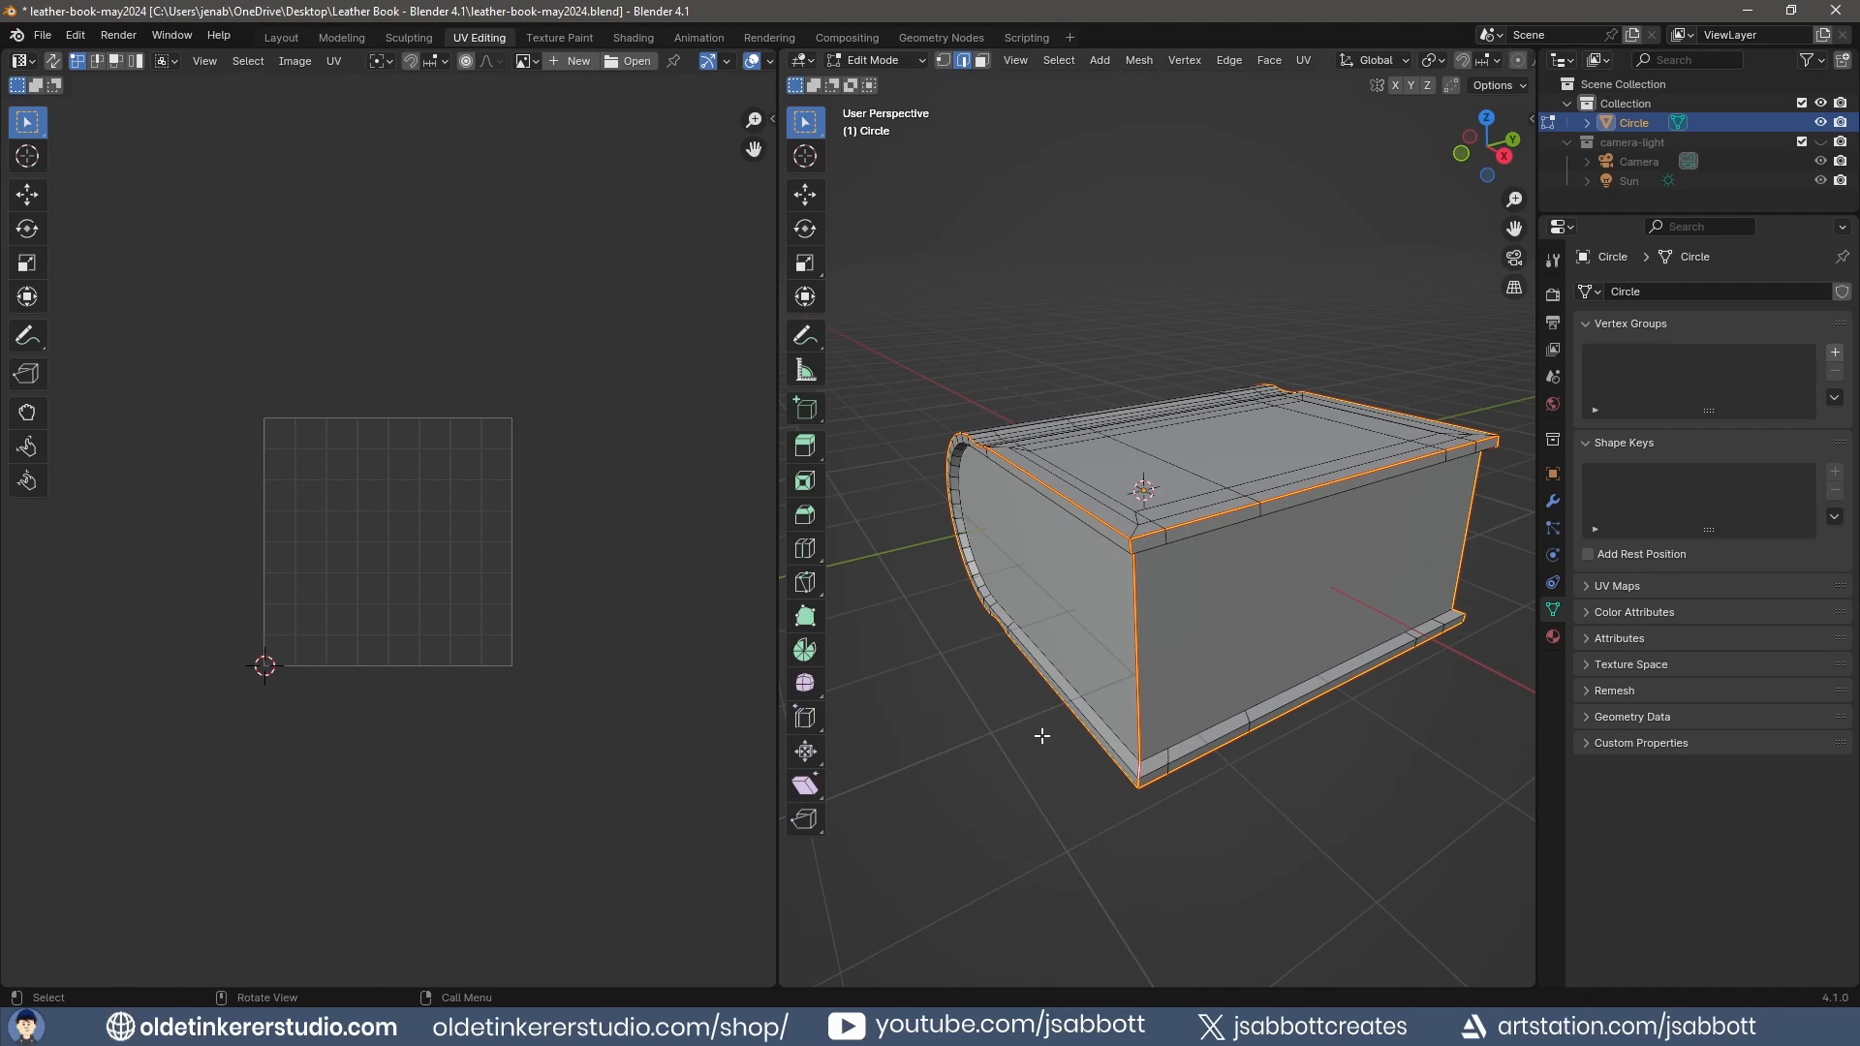
Select the whole book mesh and unwrap it along the marked seams.
{"action": "key", "text": "a"}
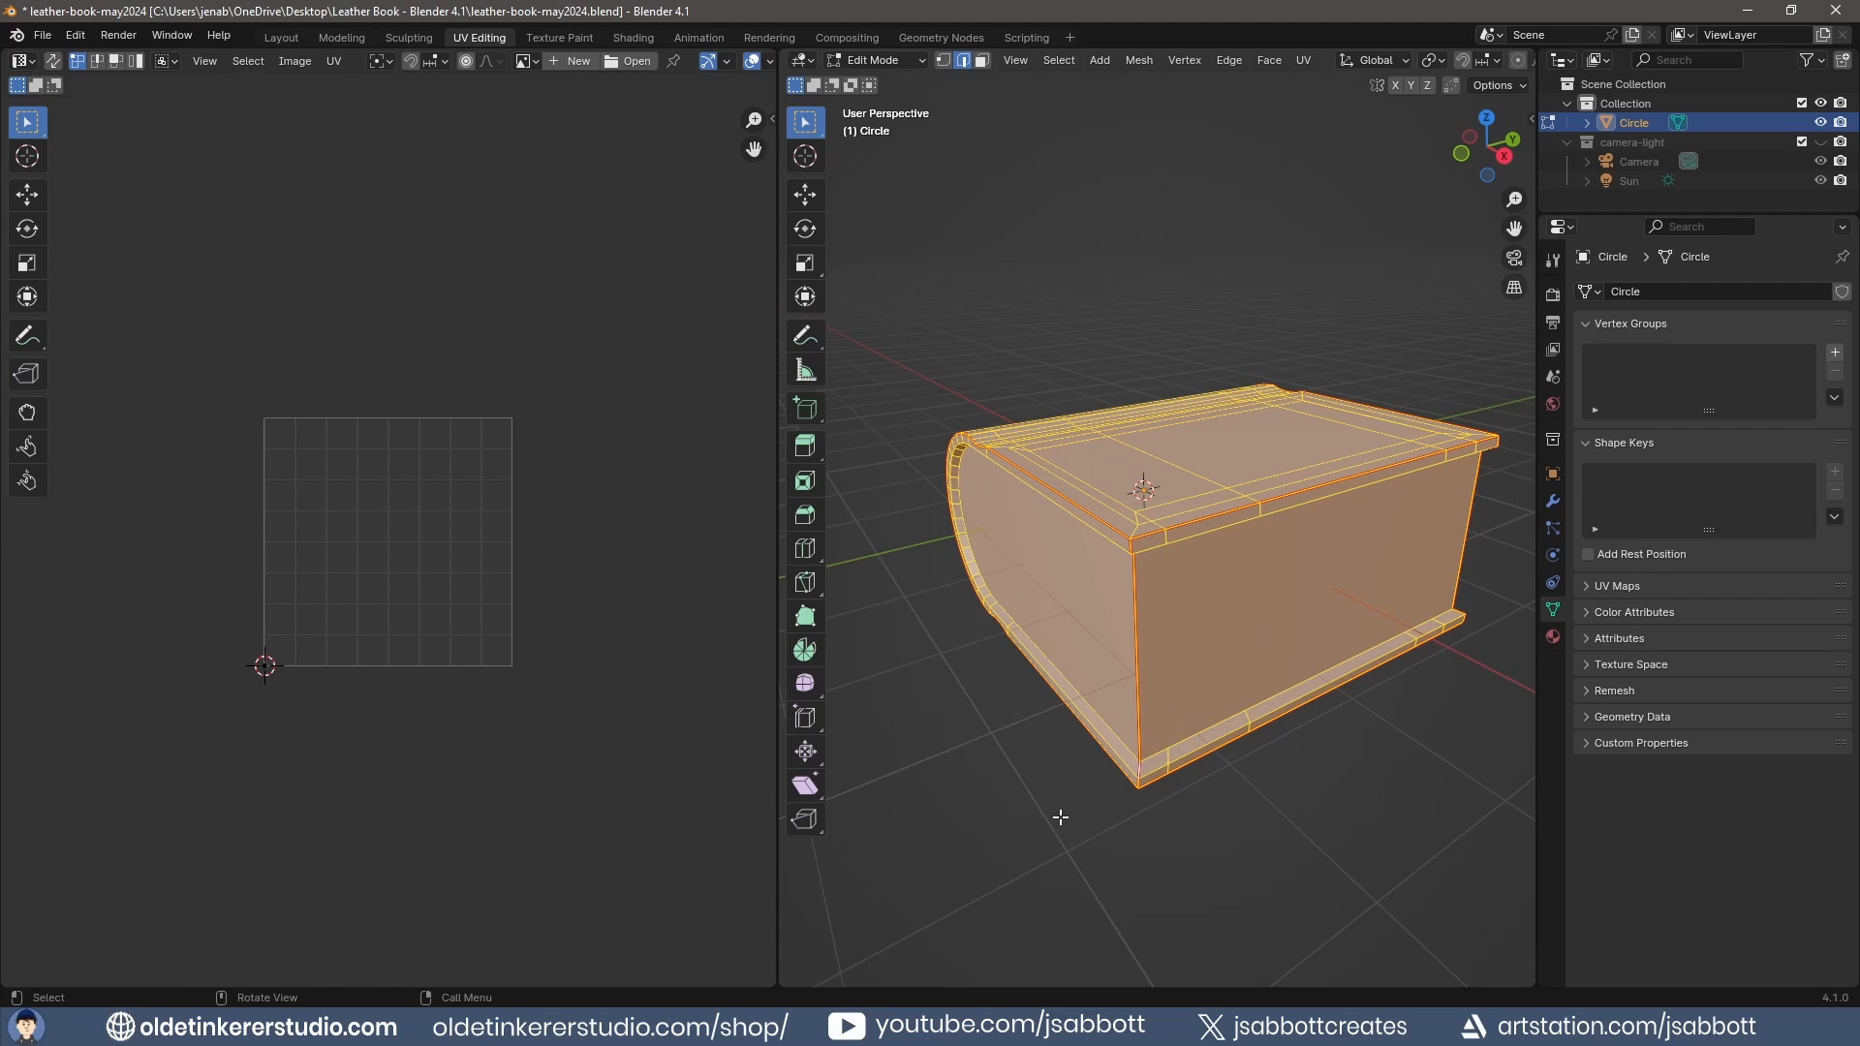
{"action": "key", "text": "u"}
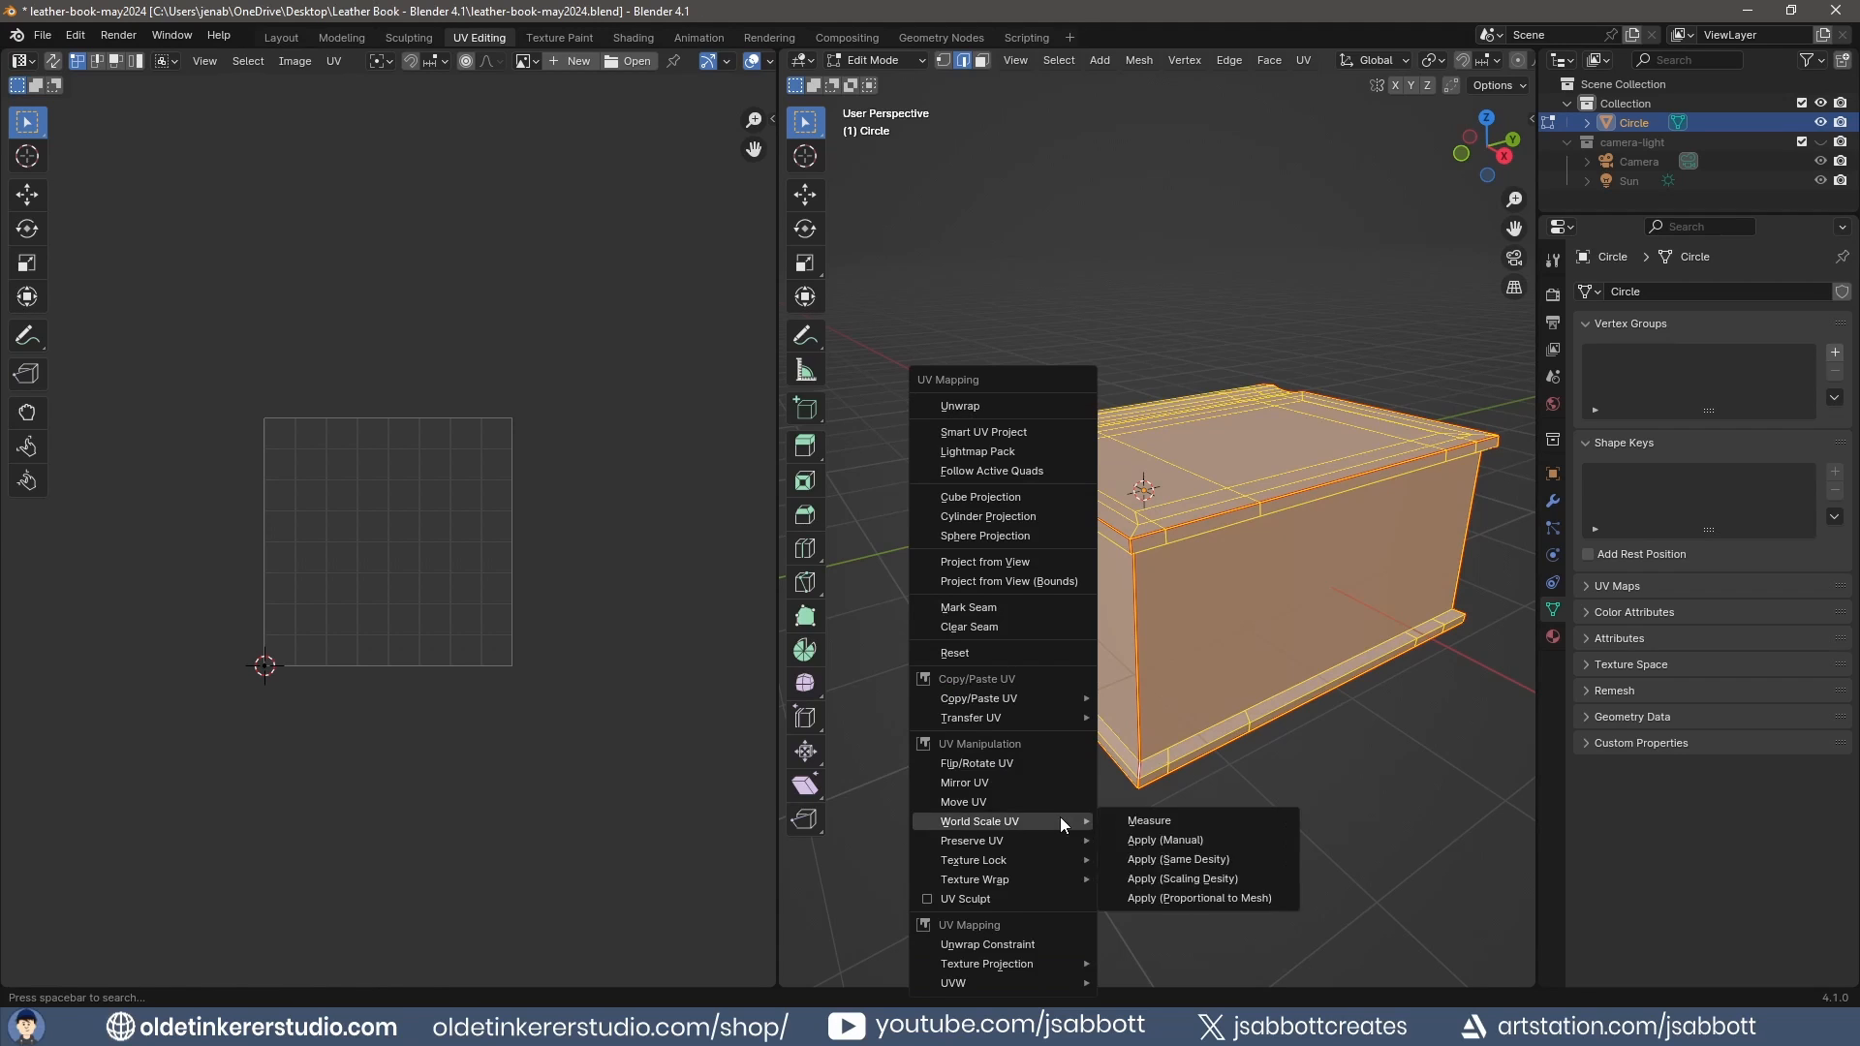
{"action": "left_click", "coordinate": [1005, 403]}
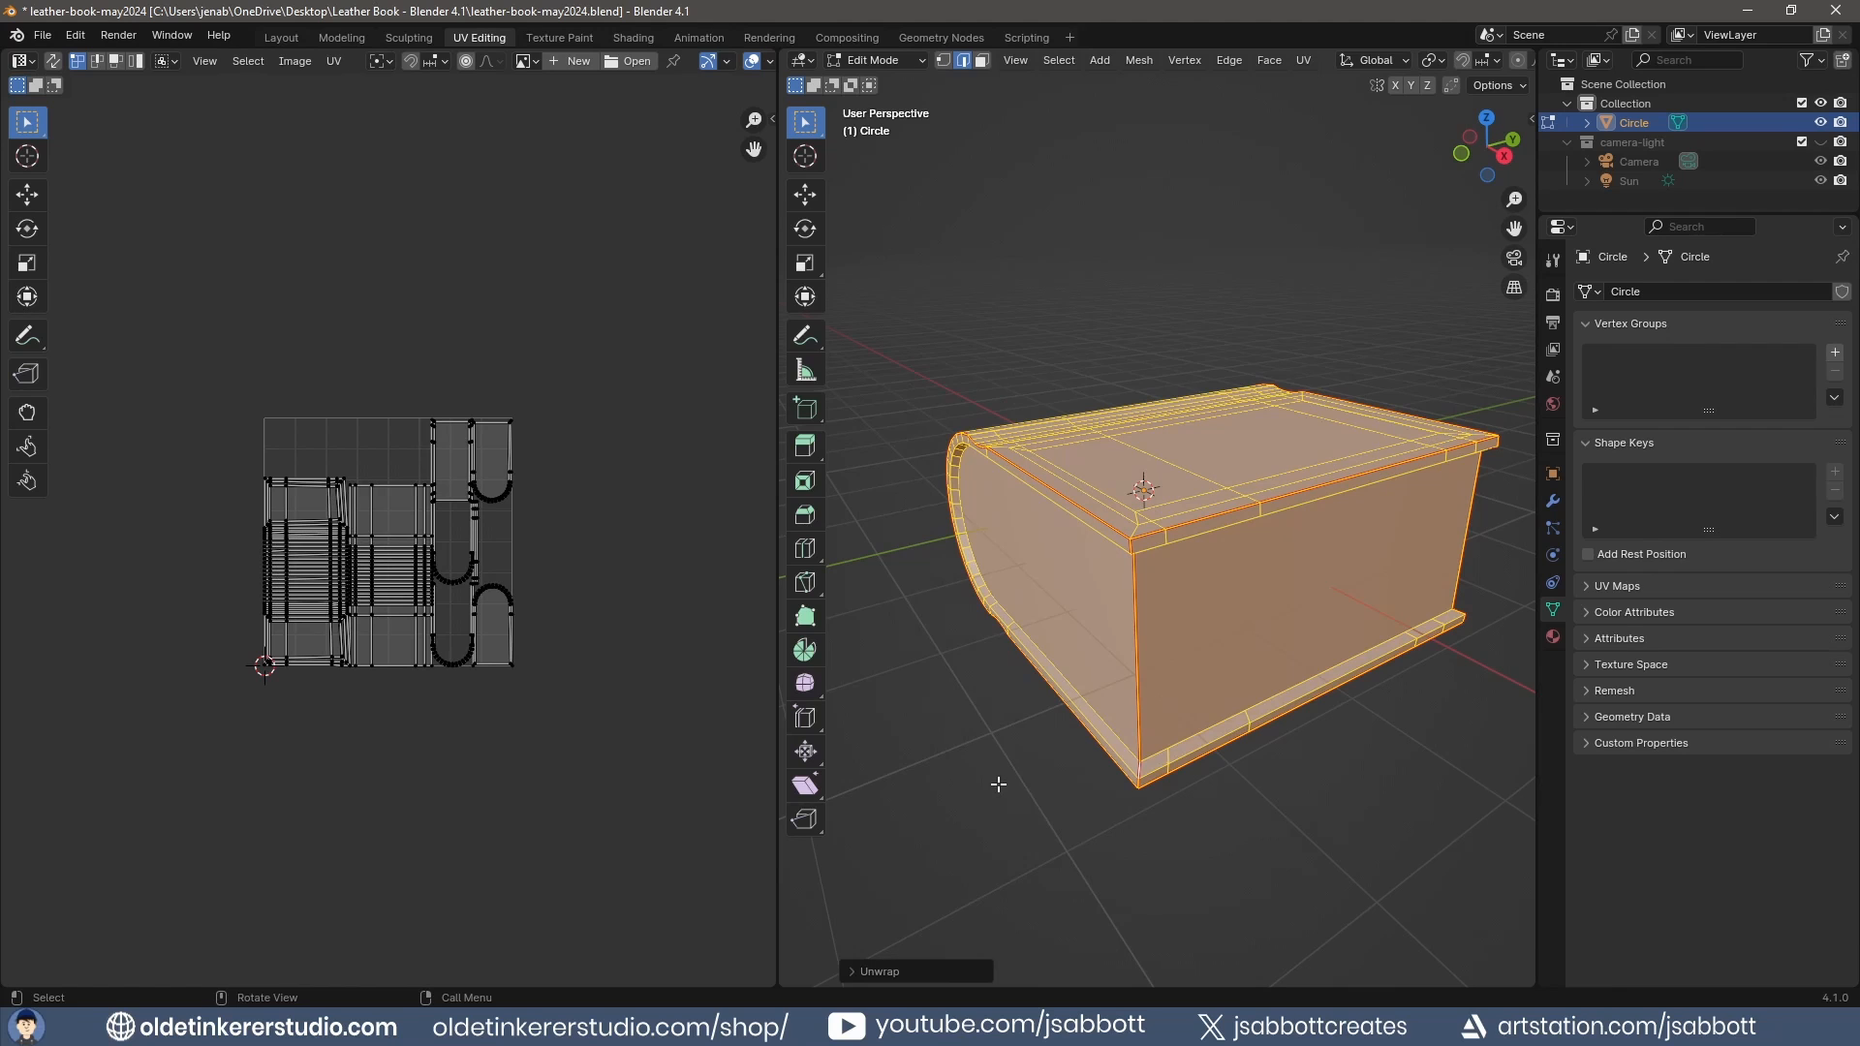
In the Layout workspace, give the book a Smooth by Angle modifier with Ignore Sharpness enabled and apply it.
{"action": "left_click", "coordinate": [281, 37]}
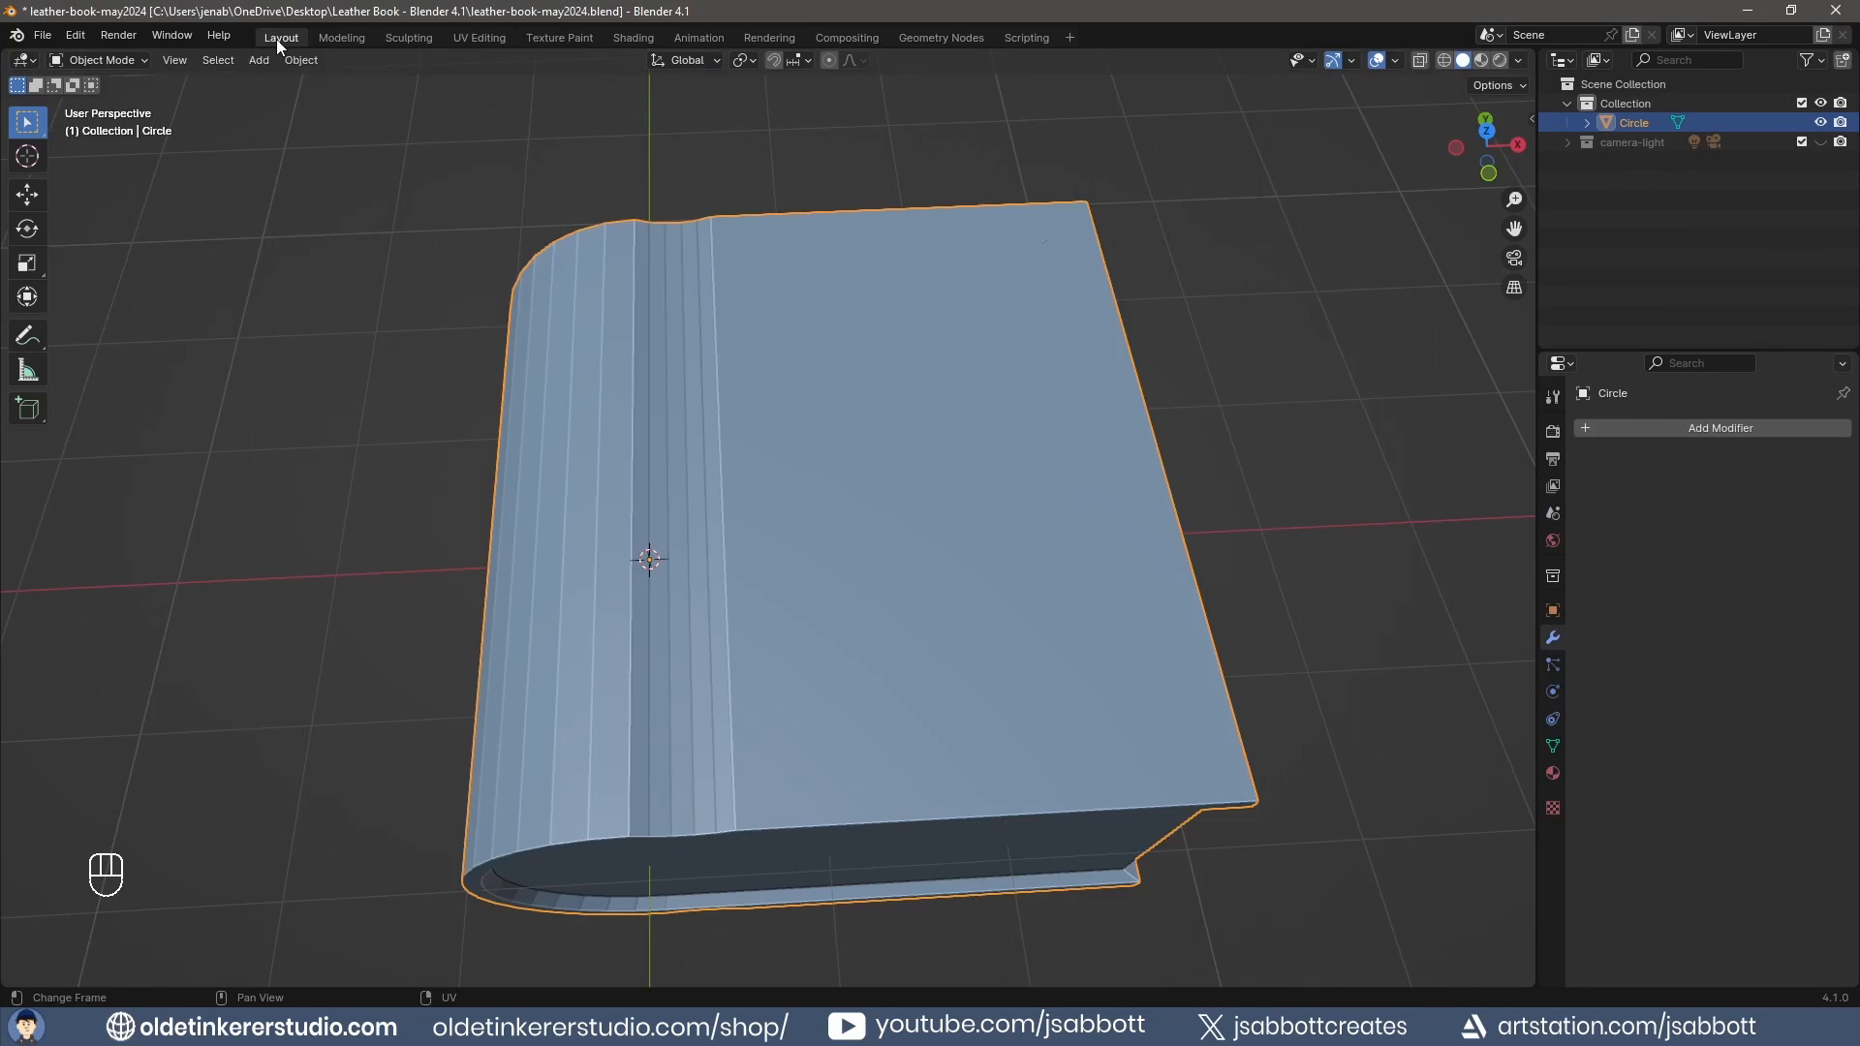
{"action": "middle_click_drag", "start_coordinate": [840, 552], "coordinate": [821, 514]}
{"action": "scroll", "coordinate": [821, 513], "scroll_direction": "down", "scroll_amount": 2}
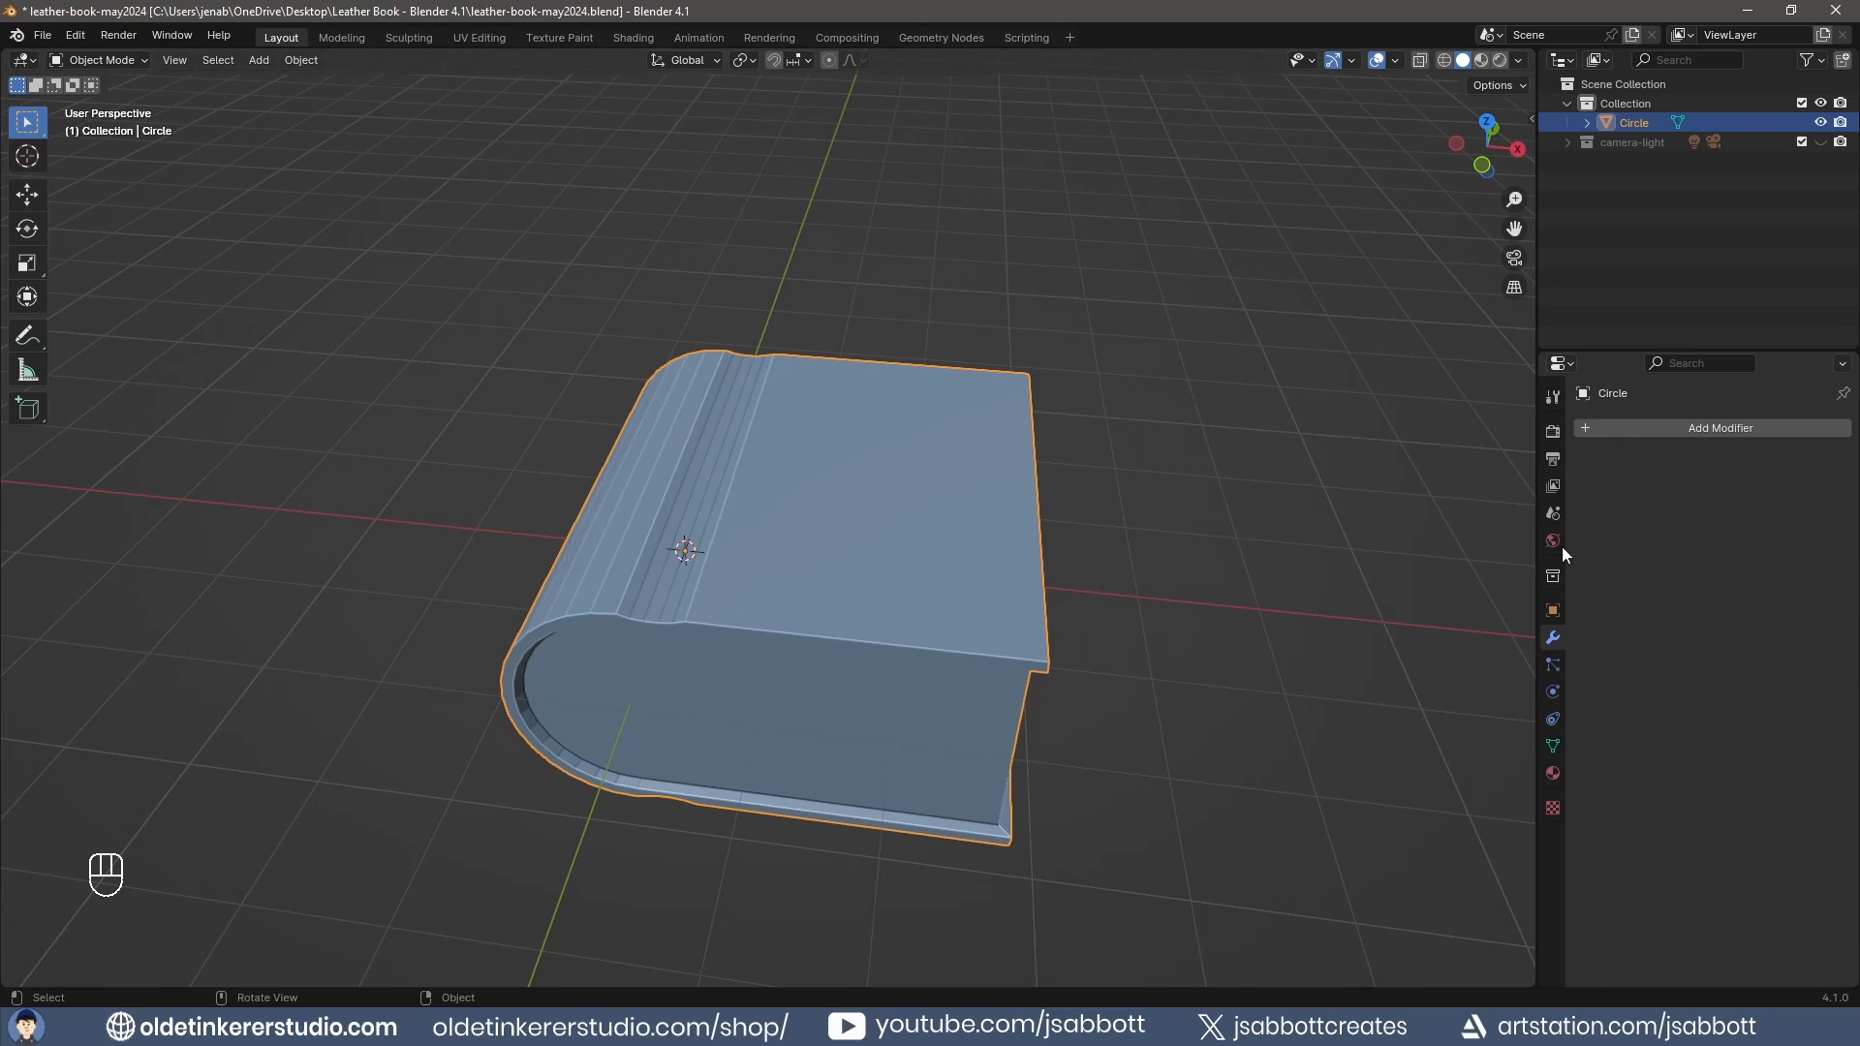
{"action": "left_click", "coordinate": [1671, 432]}
{"action": "mouse_move", "coordinate": [1649, 513]}
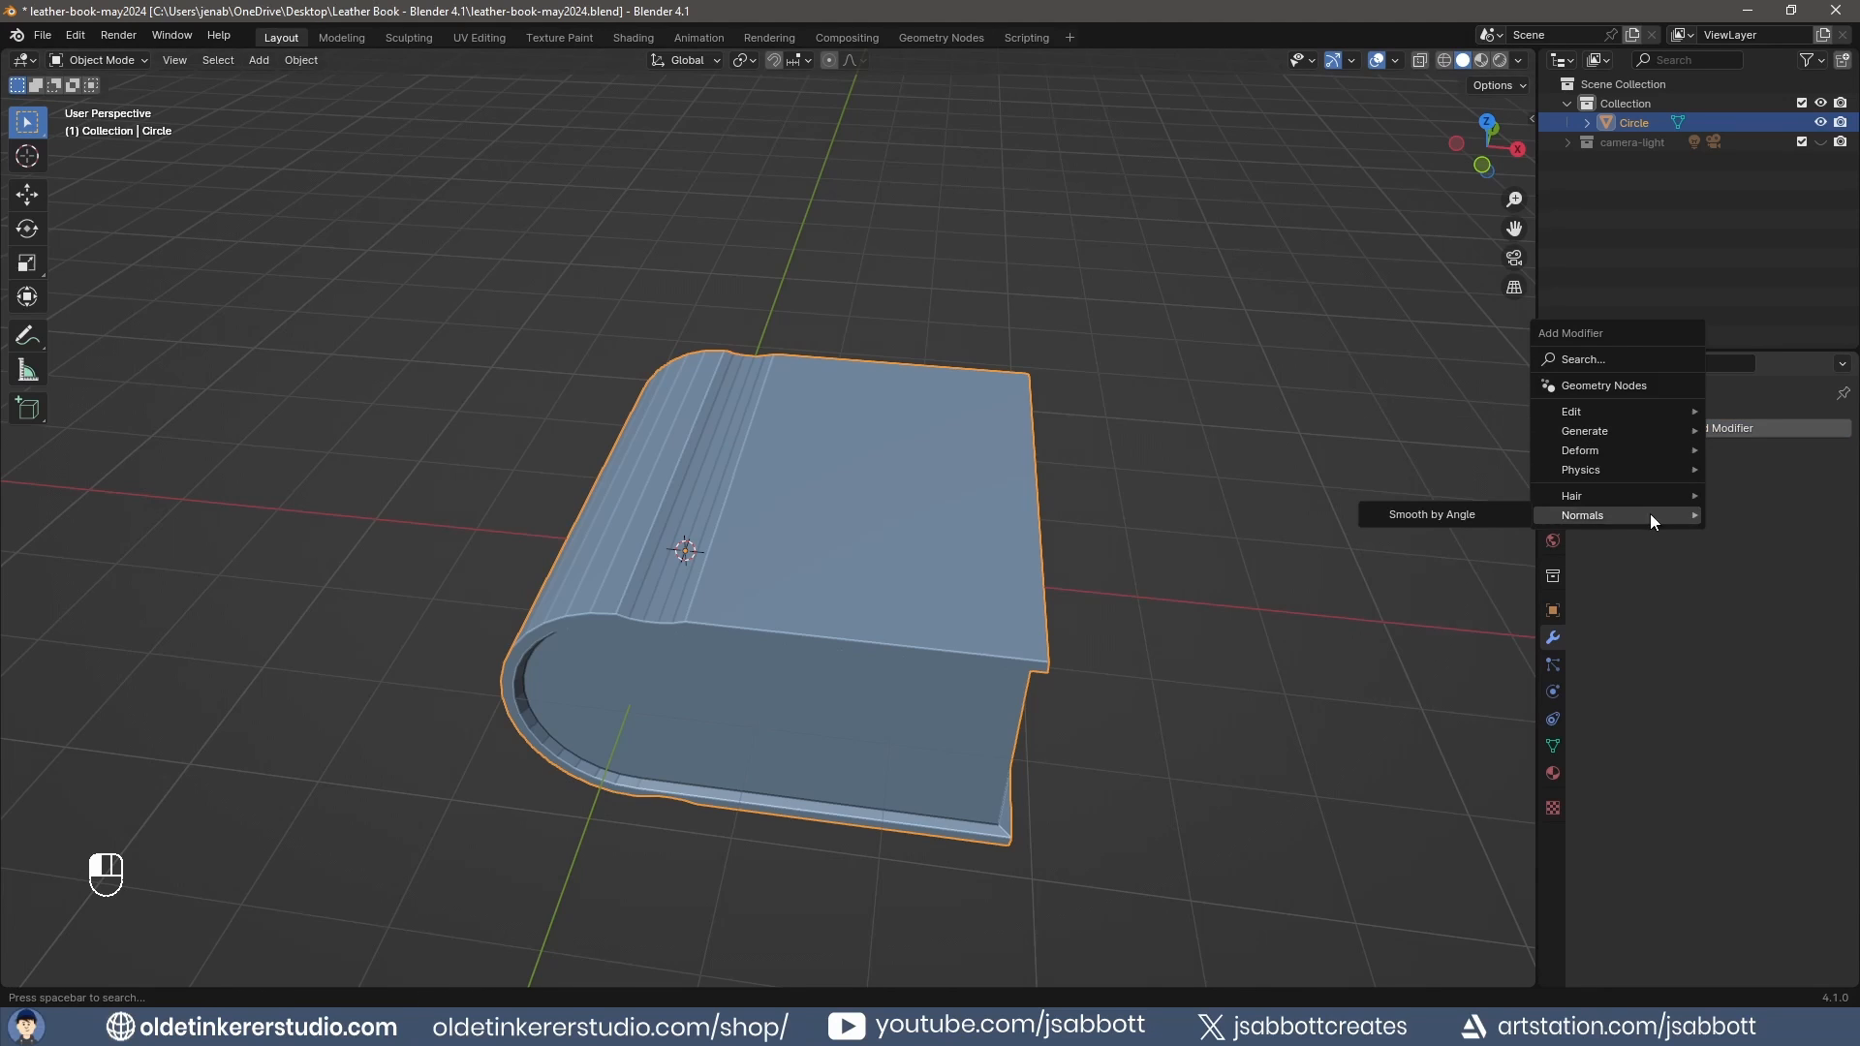
{"action": "left_click", "coordinate": [1464, 514]}
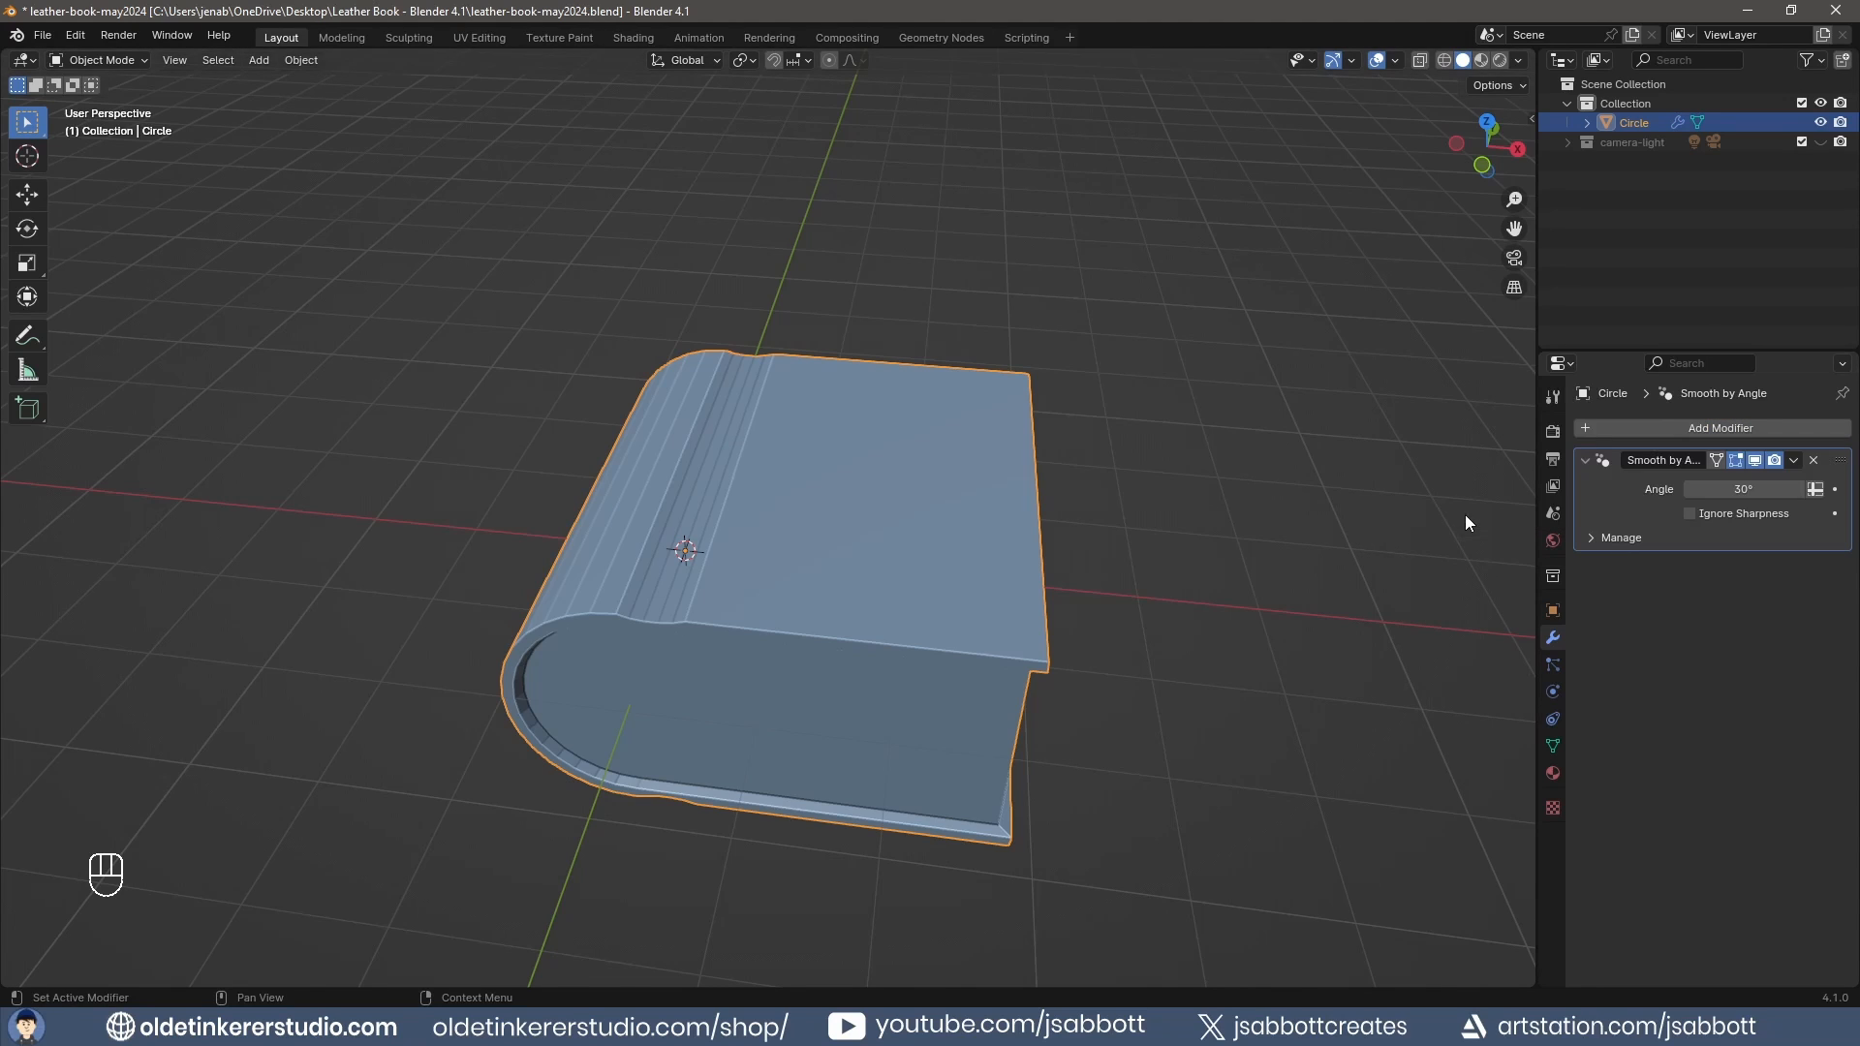
{"action": "left_click", "coordinate": [1689, 514]}
{"action": "key", "text": "ctrl+a"}
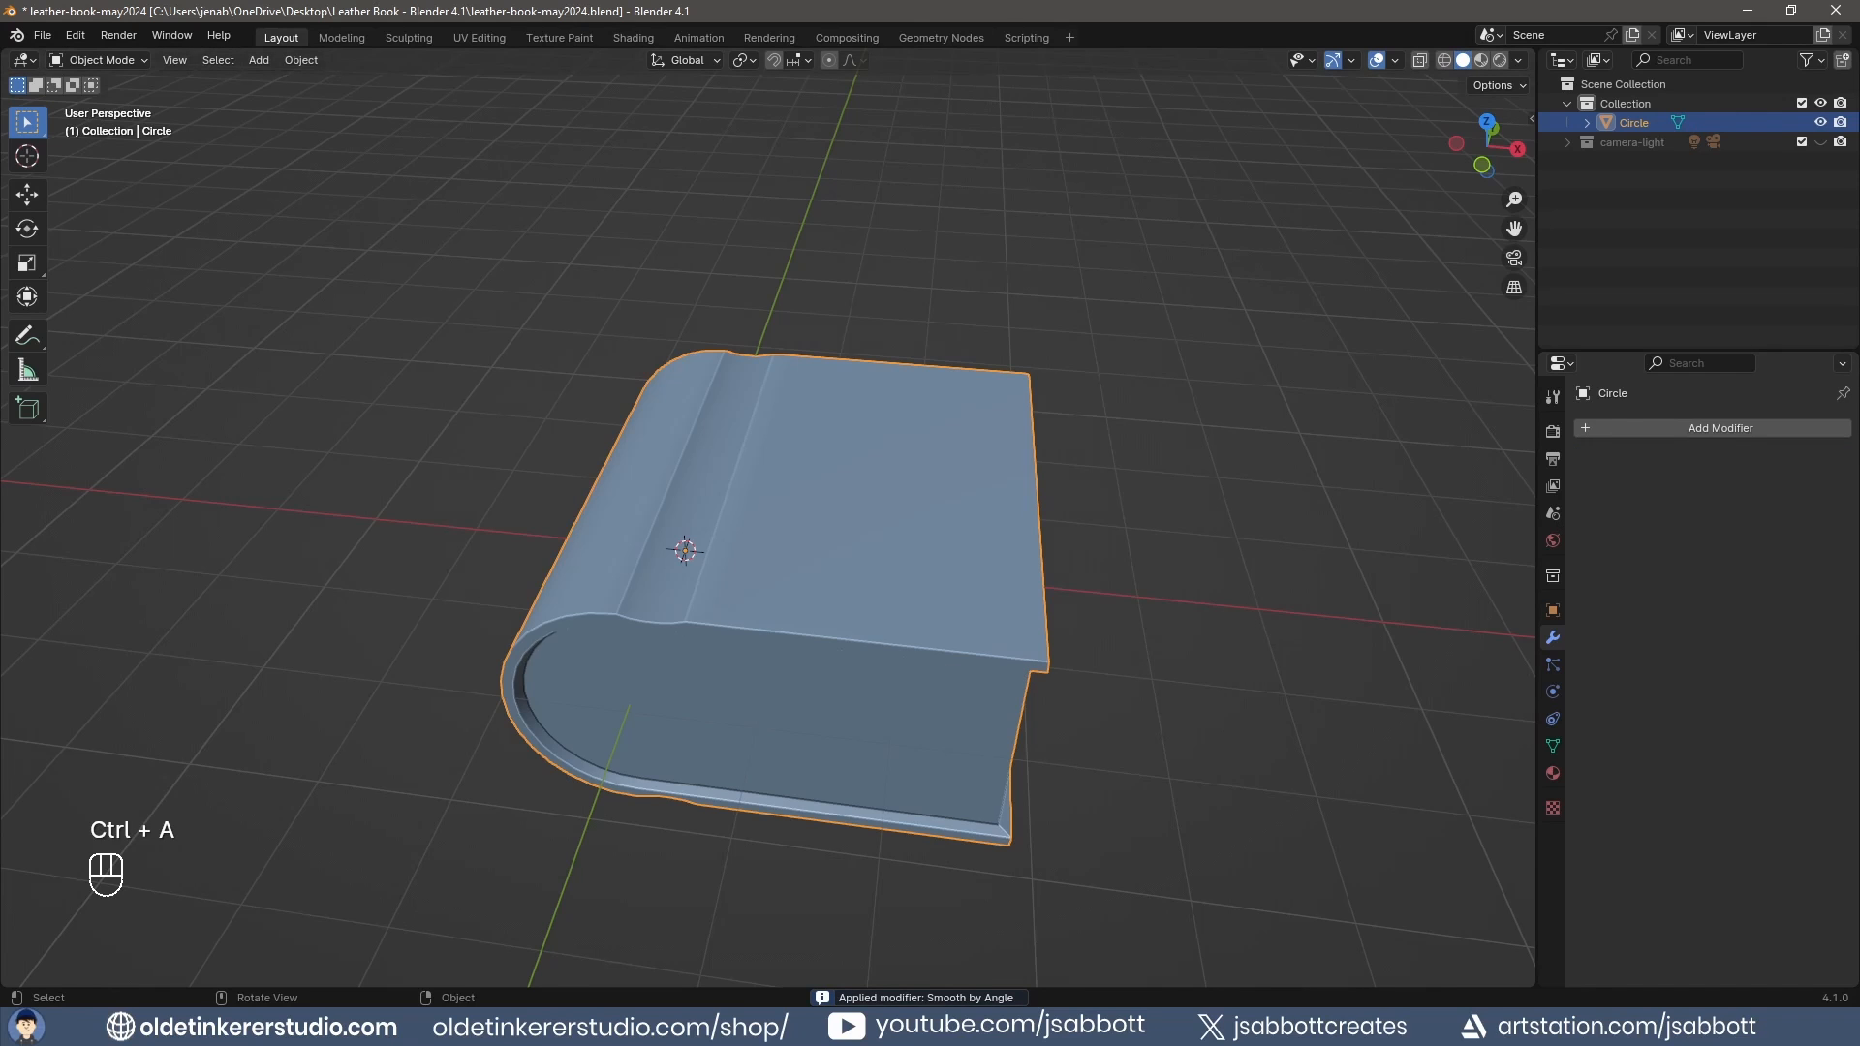
Split off a lower area as a Shader Editor without its sidebar and set the 3D view to Material Preview shading.
{"action": "left_click_drag", "start_coordinate": [1532, 984], "coordinate": [1437, 443]}
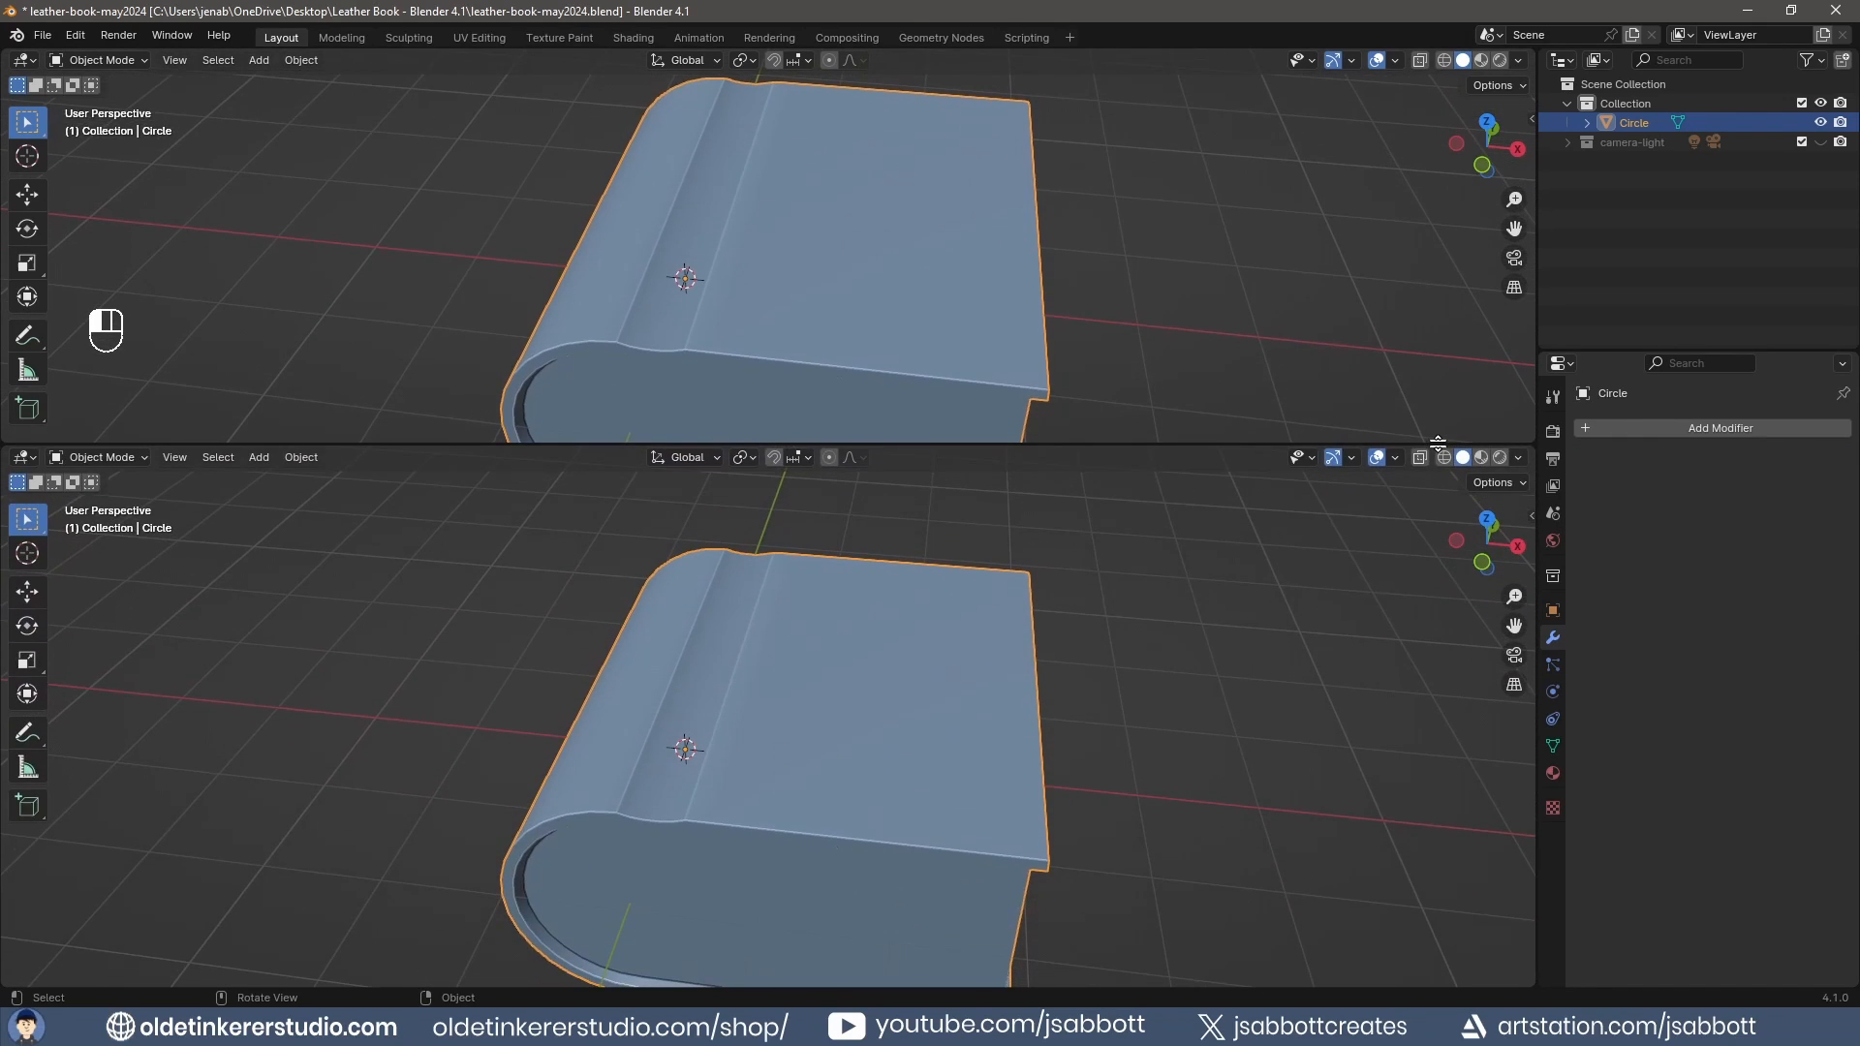
{"action": "left_click", "coordinate": [34, 460]}
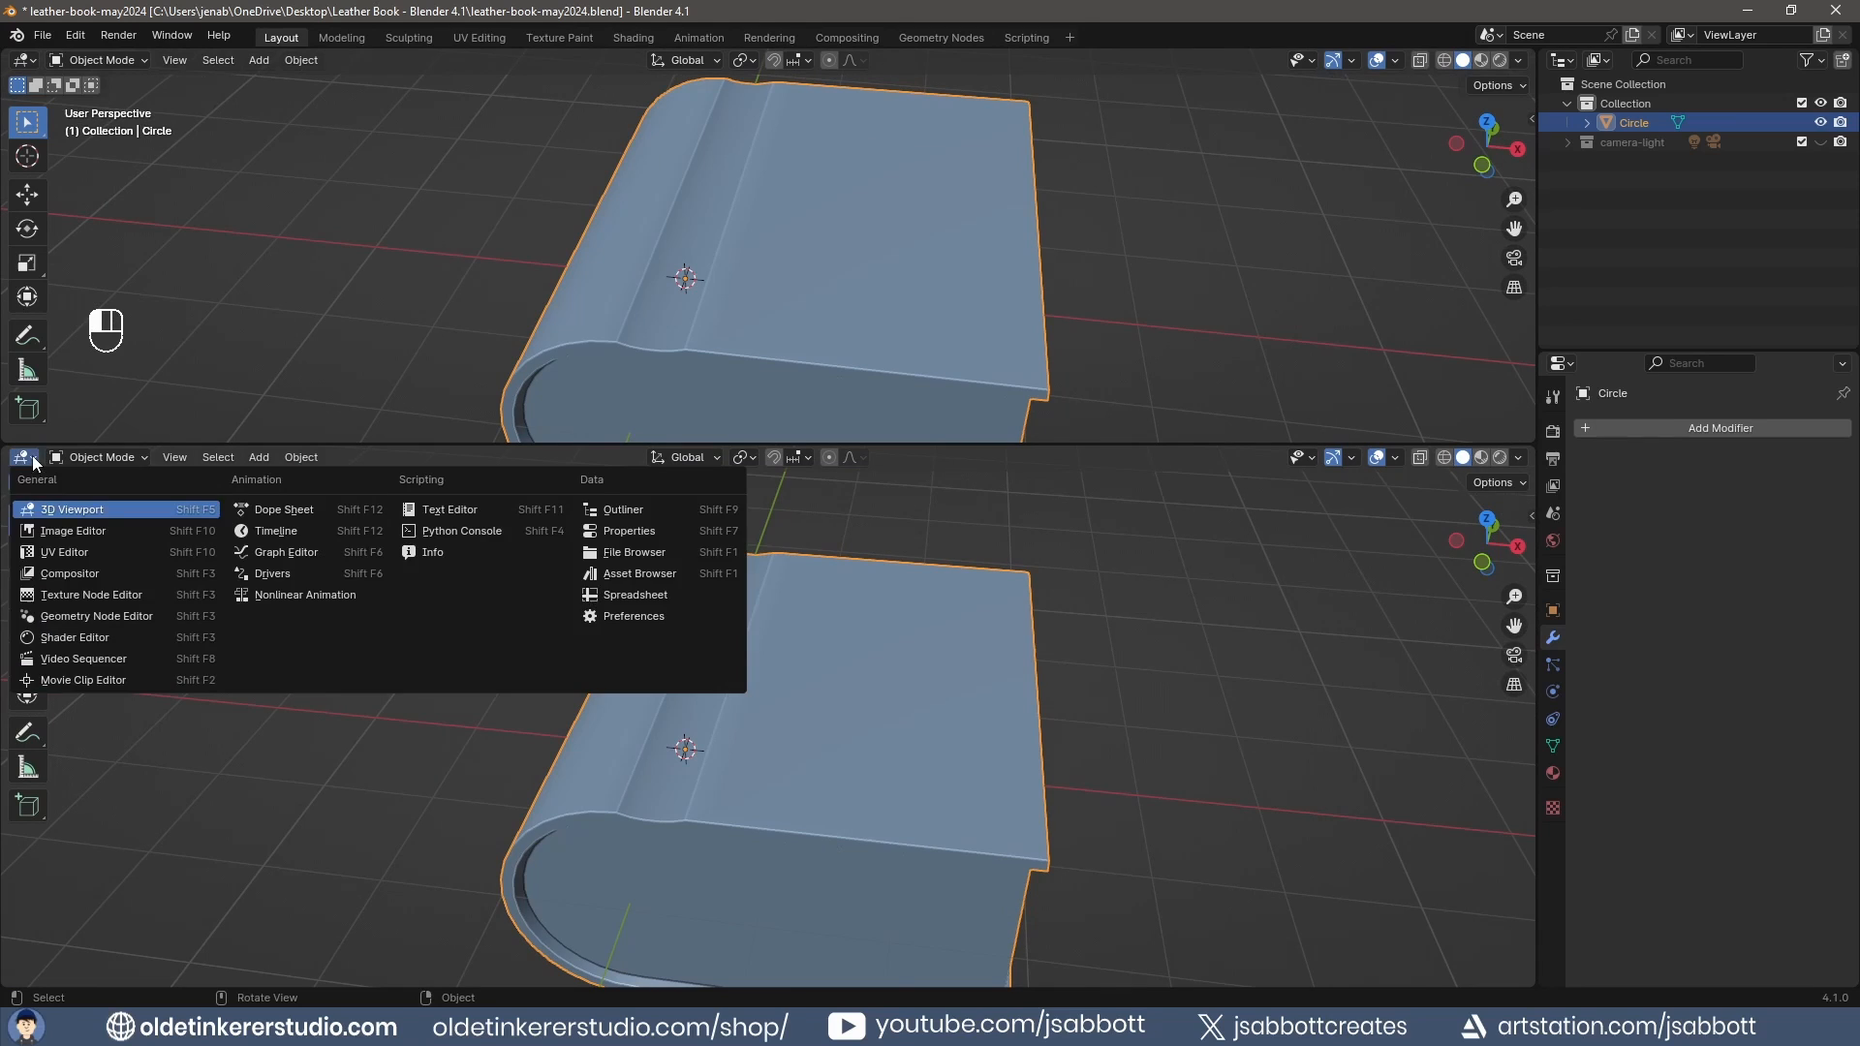
{"action": "left_click", "coordinate": [77, 637]}
{"action": "key", "text": "n"}
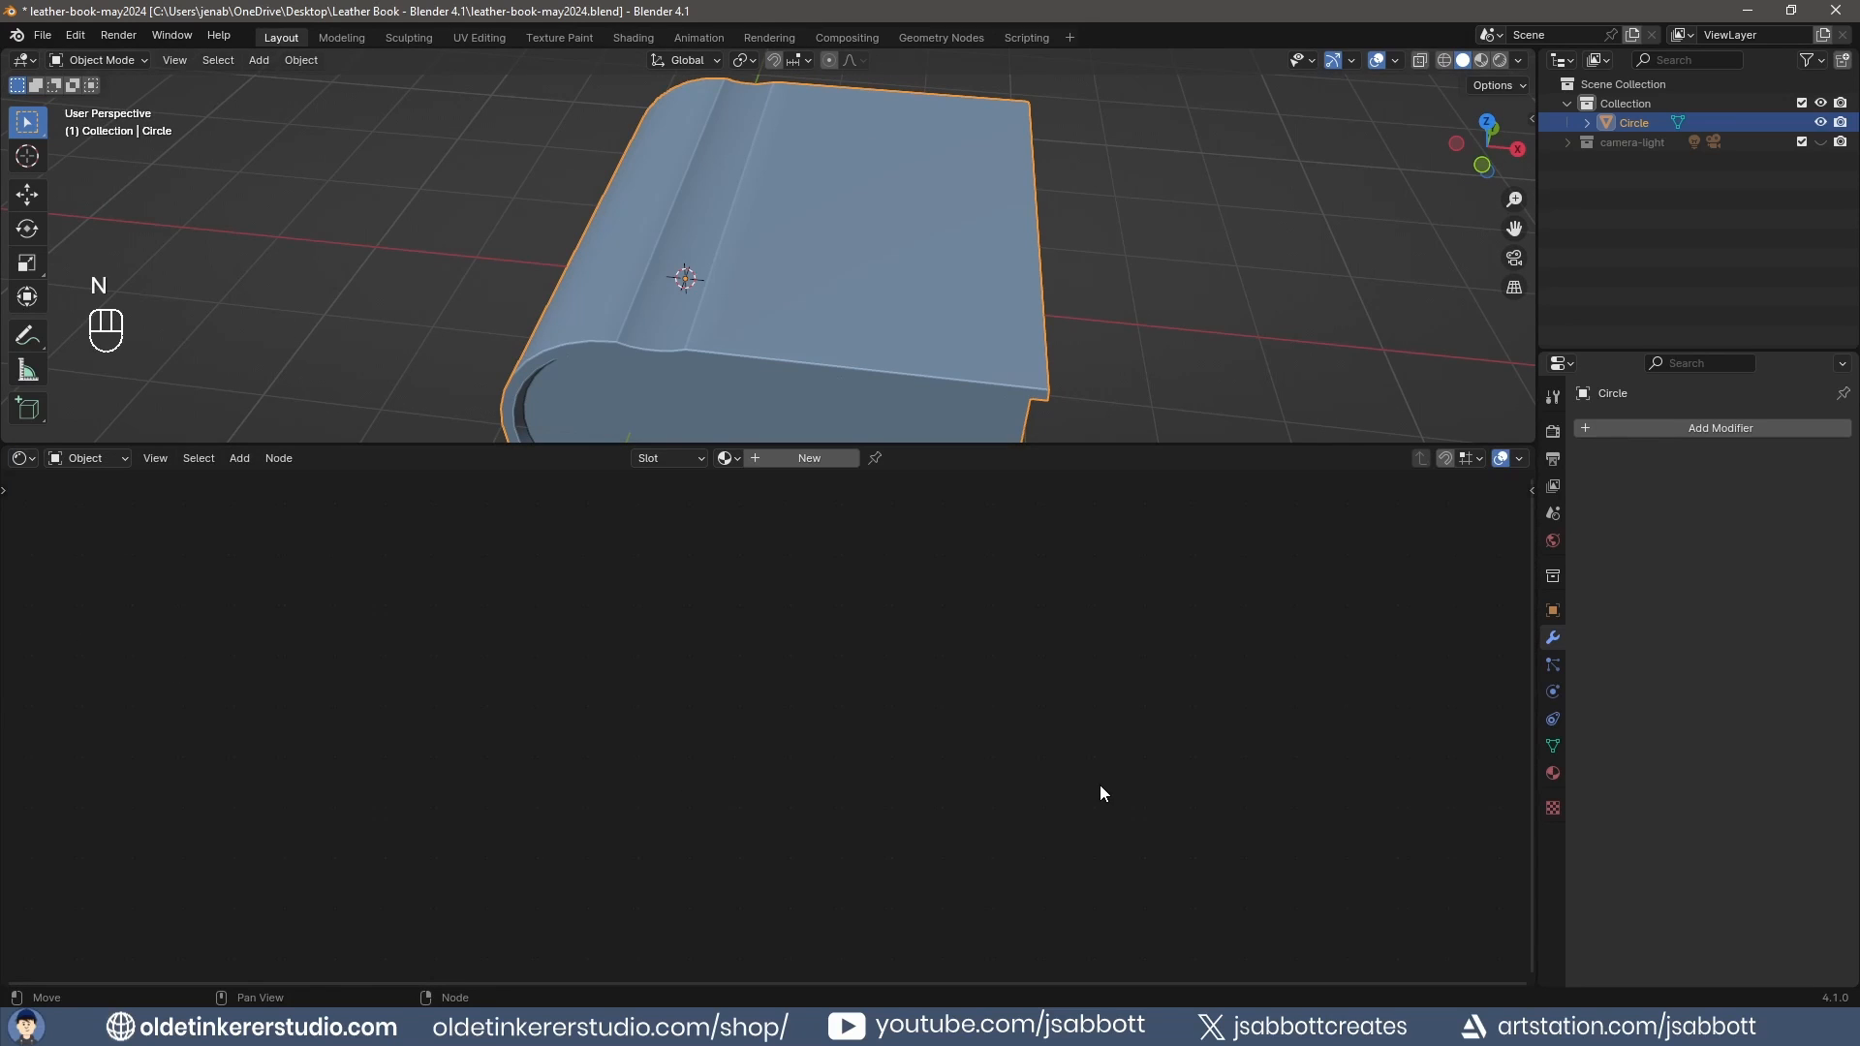
{"action": "key", "text": "z"}
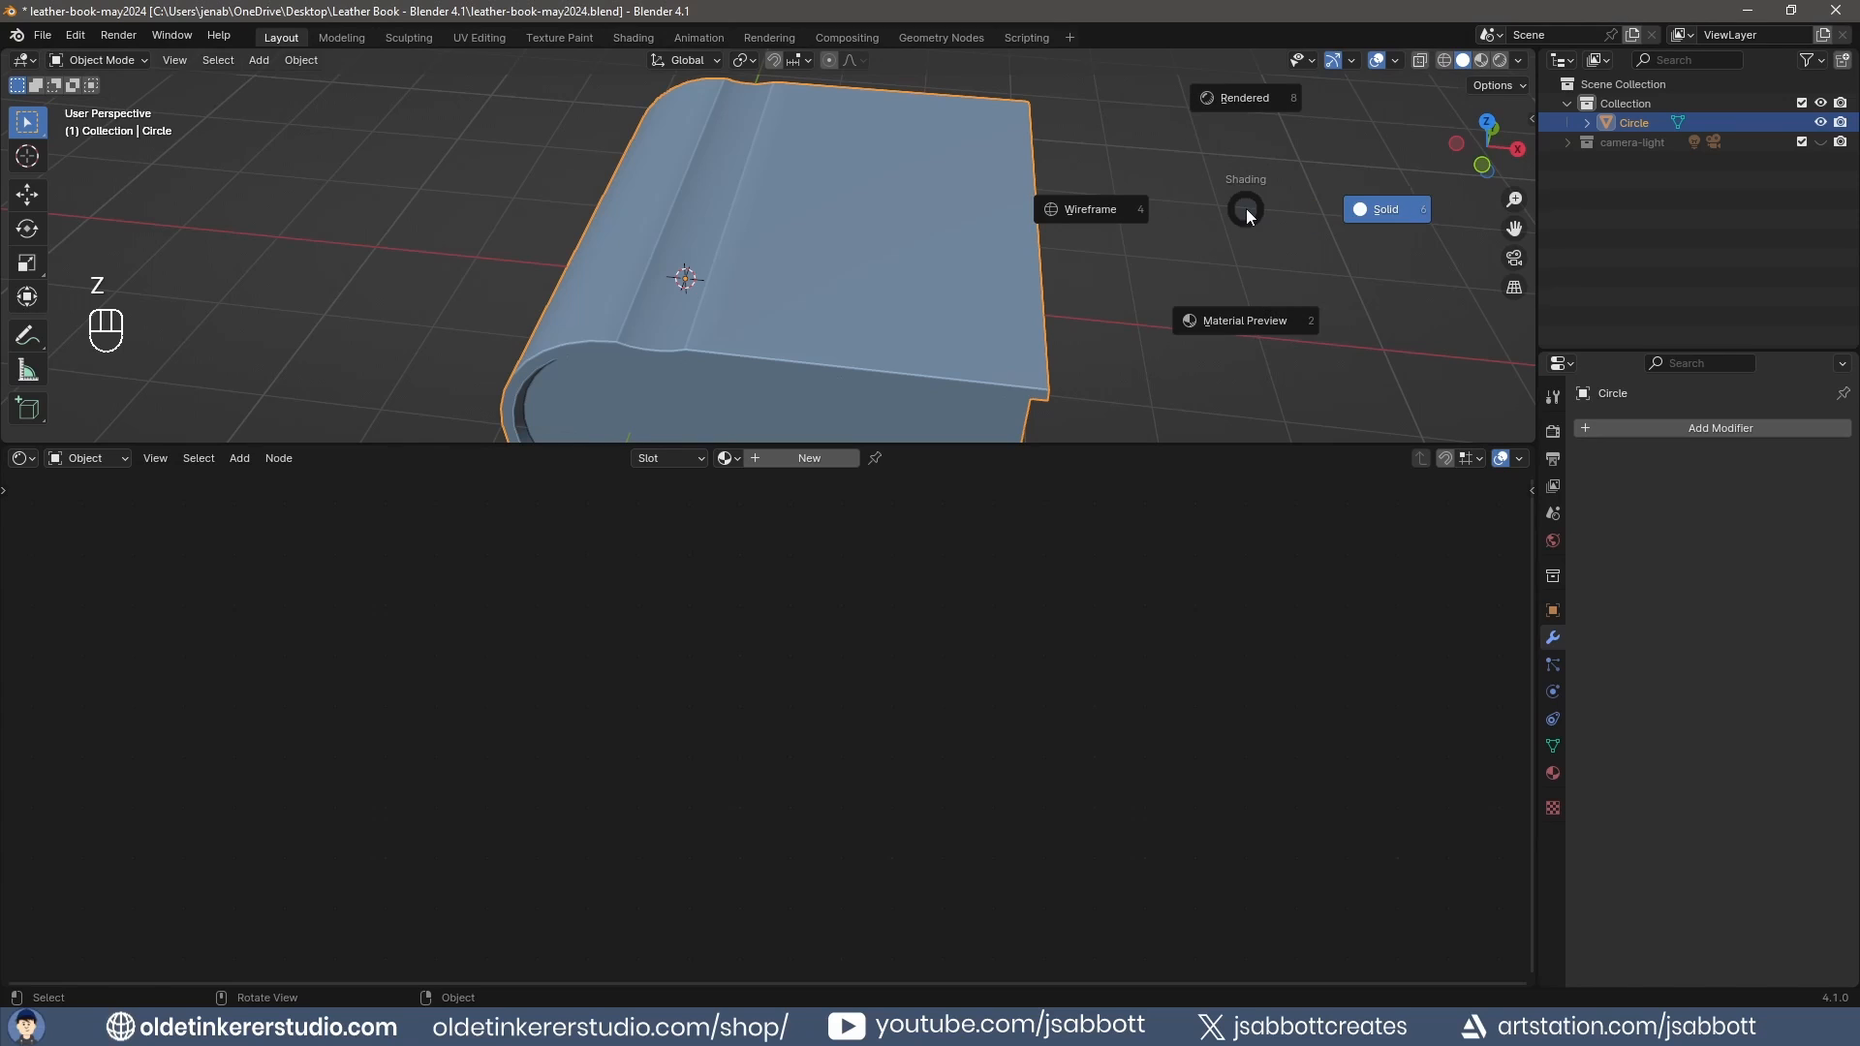
{"action": "left_click", "coordinate": [1256, 324]}
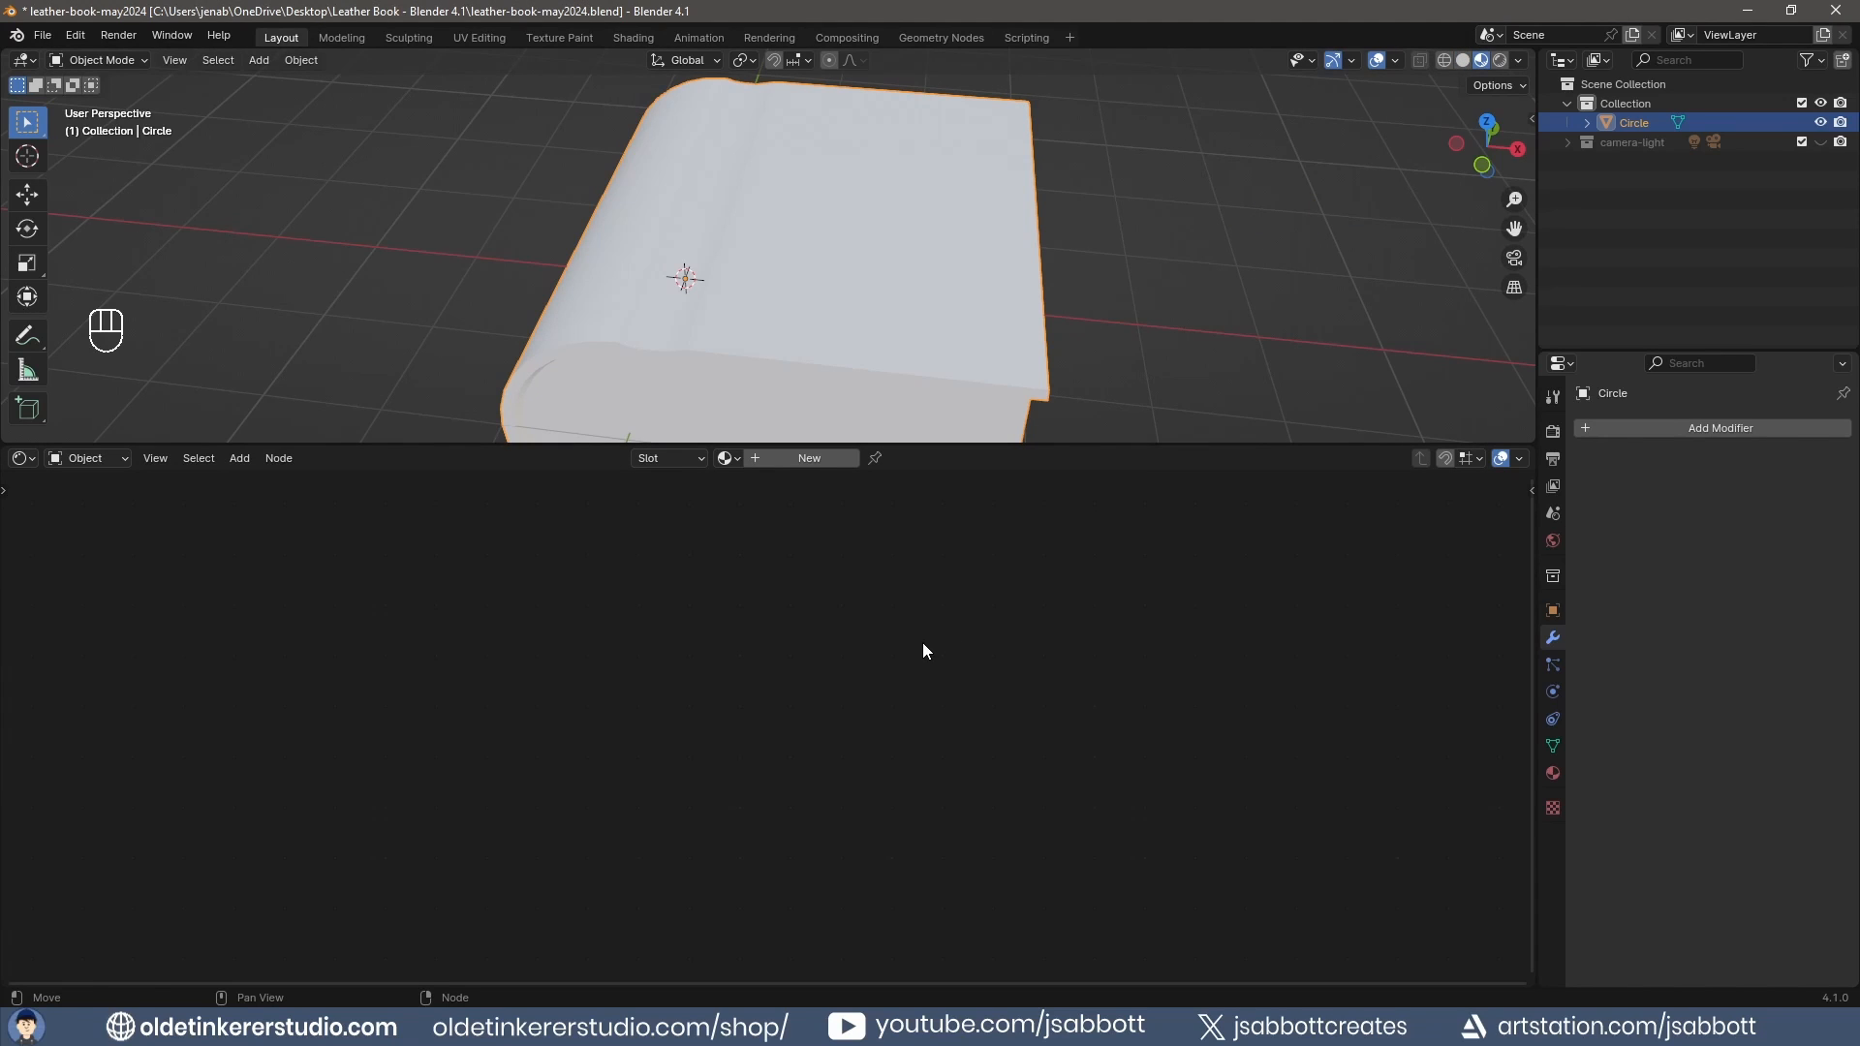
Create a new material on the book and name it leather.
{"action": "left_click", "coordinate": [798, 457]}
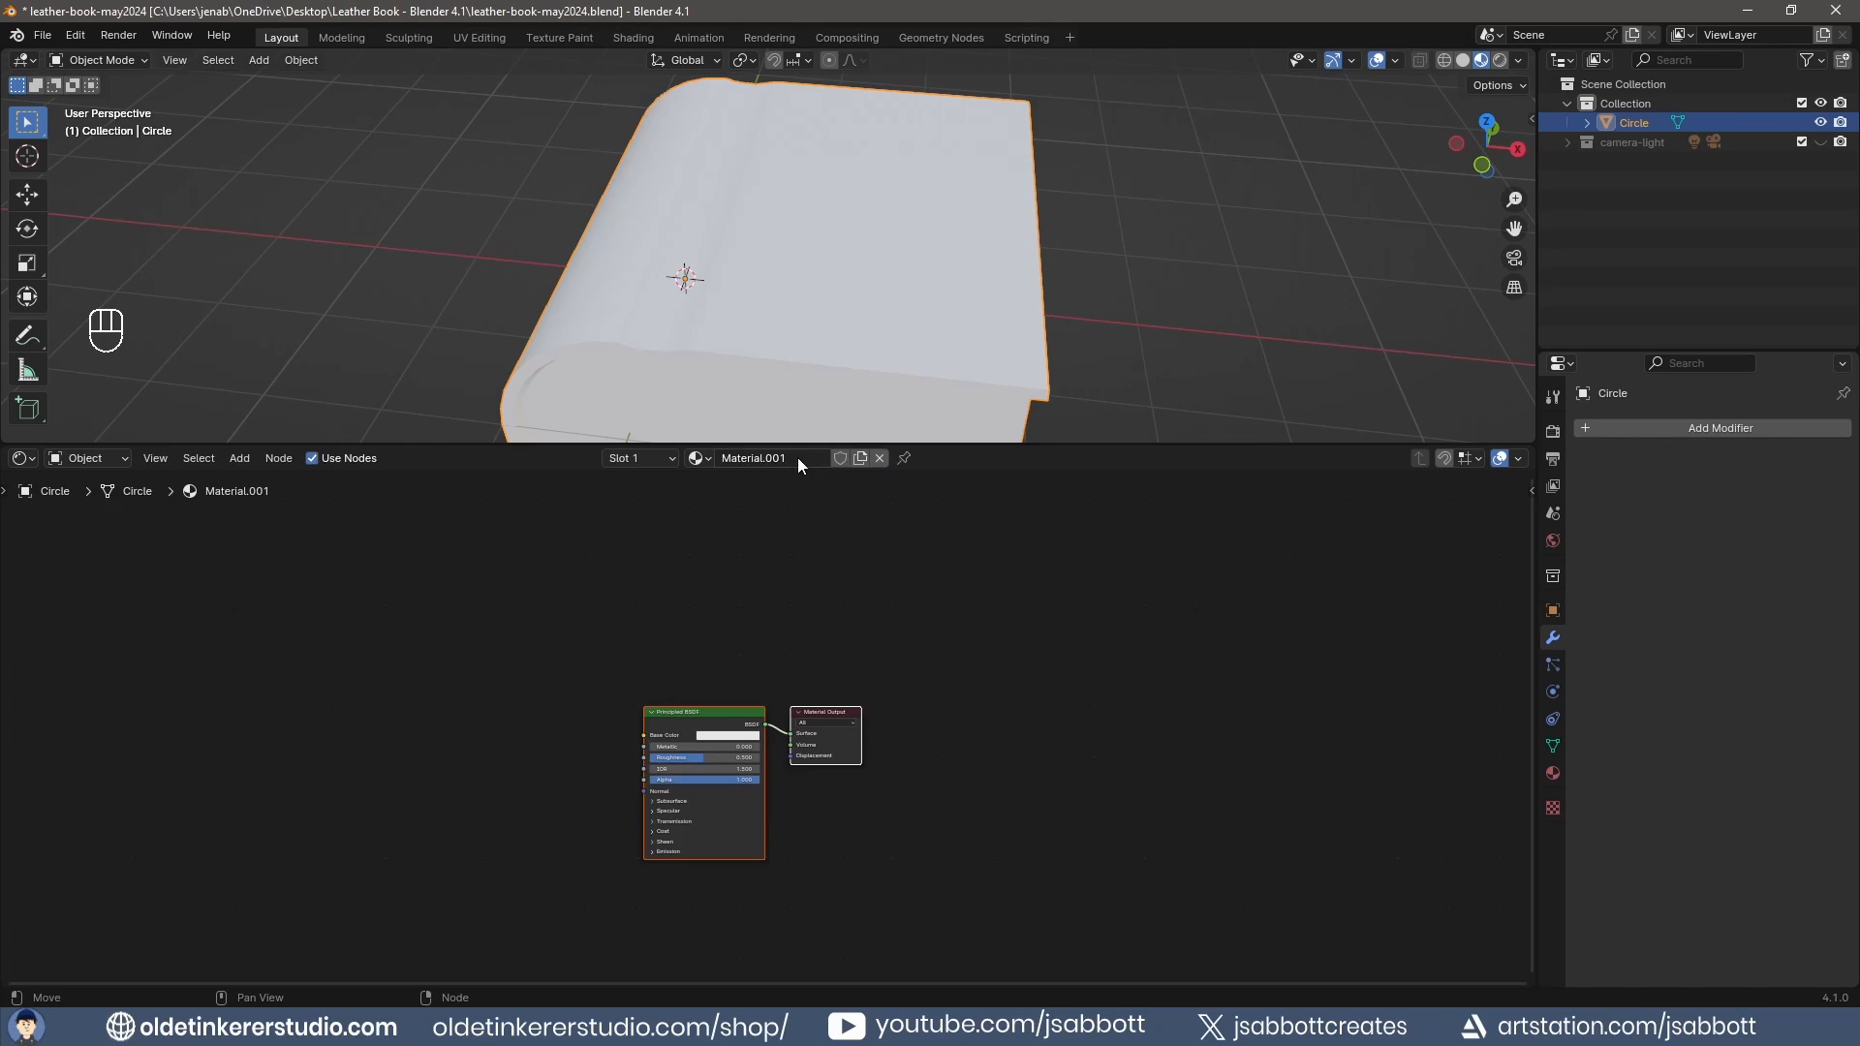
{"action": "double_click", "coordinate": [796, 458]}
{"action": "type", "text": "Leather"}
{"action": "key", "text": "Return"}
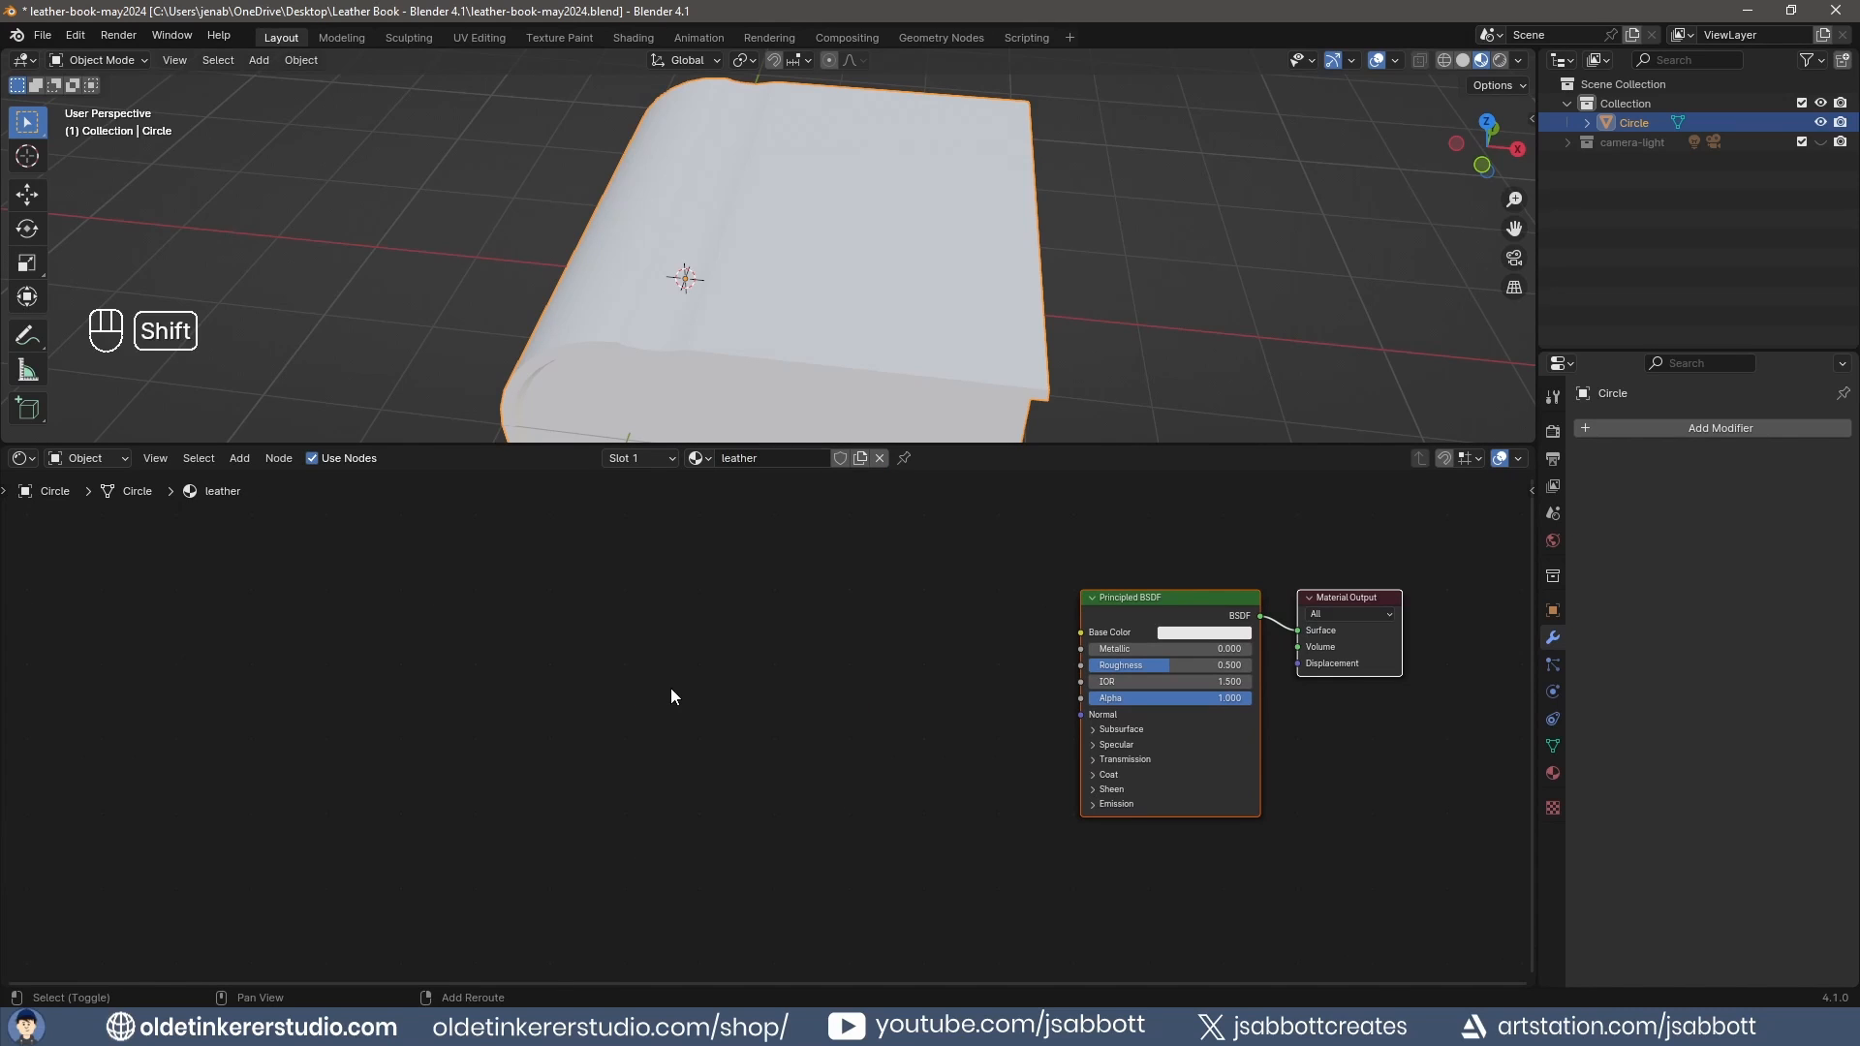
Add a Voronoi Texture node set to Distance to Edge and connect its Distance output to the Principled BSDF's Base Color.
{"action": "key", "text": "shift+a"}
{"action": "mouse_move", "coordinate": [668, 824]}
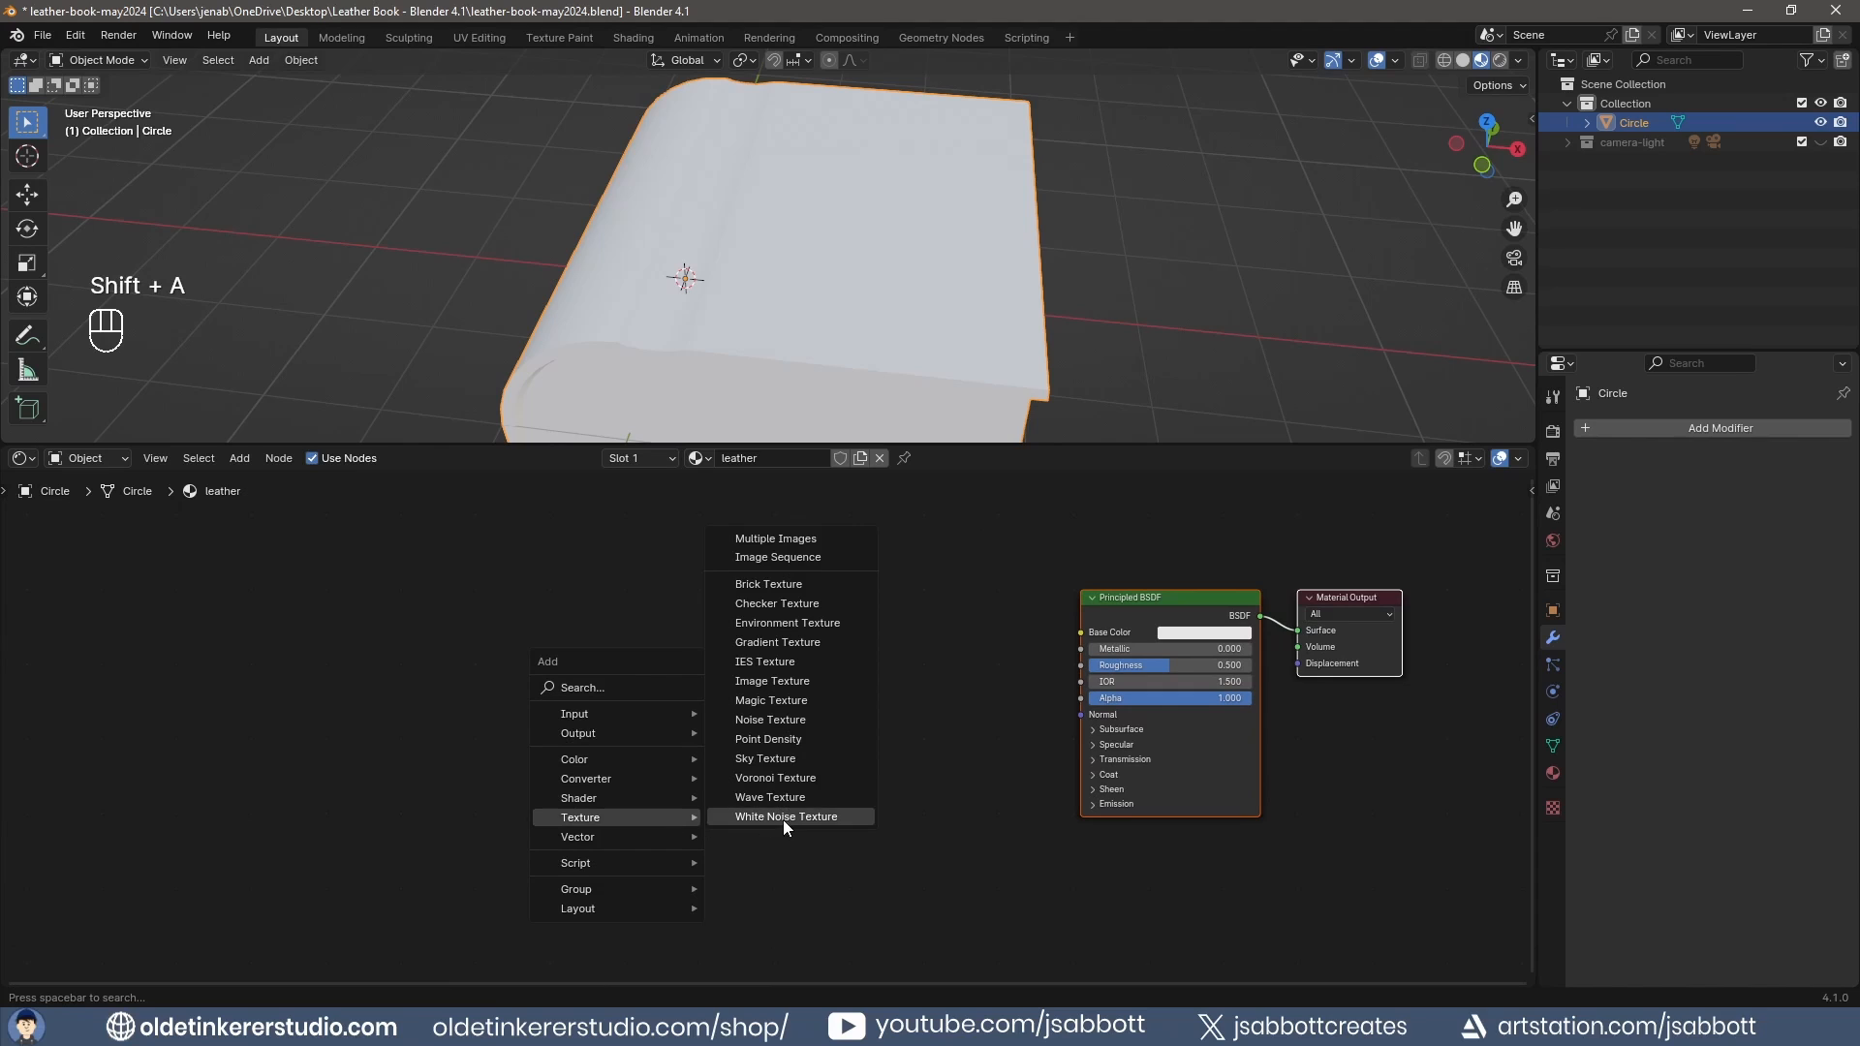
{"action": "left_click", "coordinate": [771, 776]}
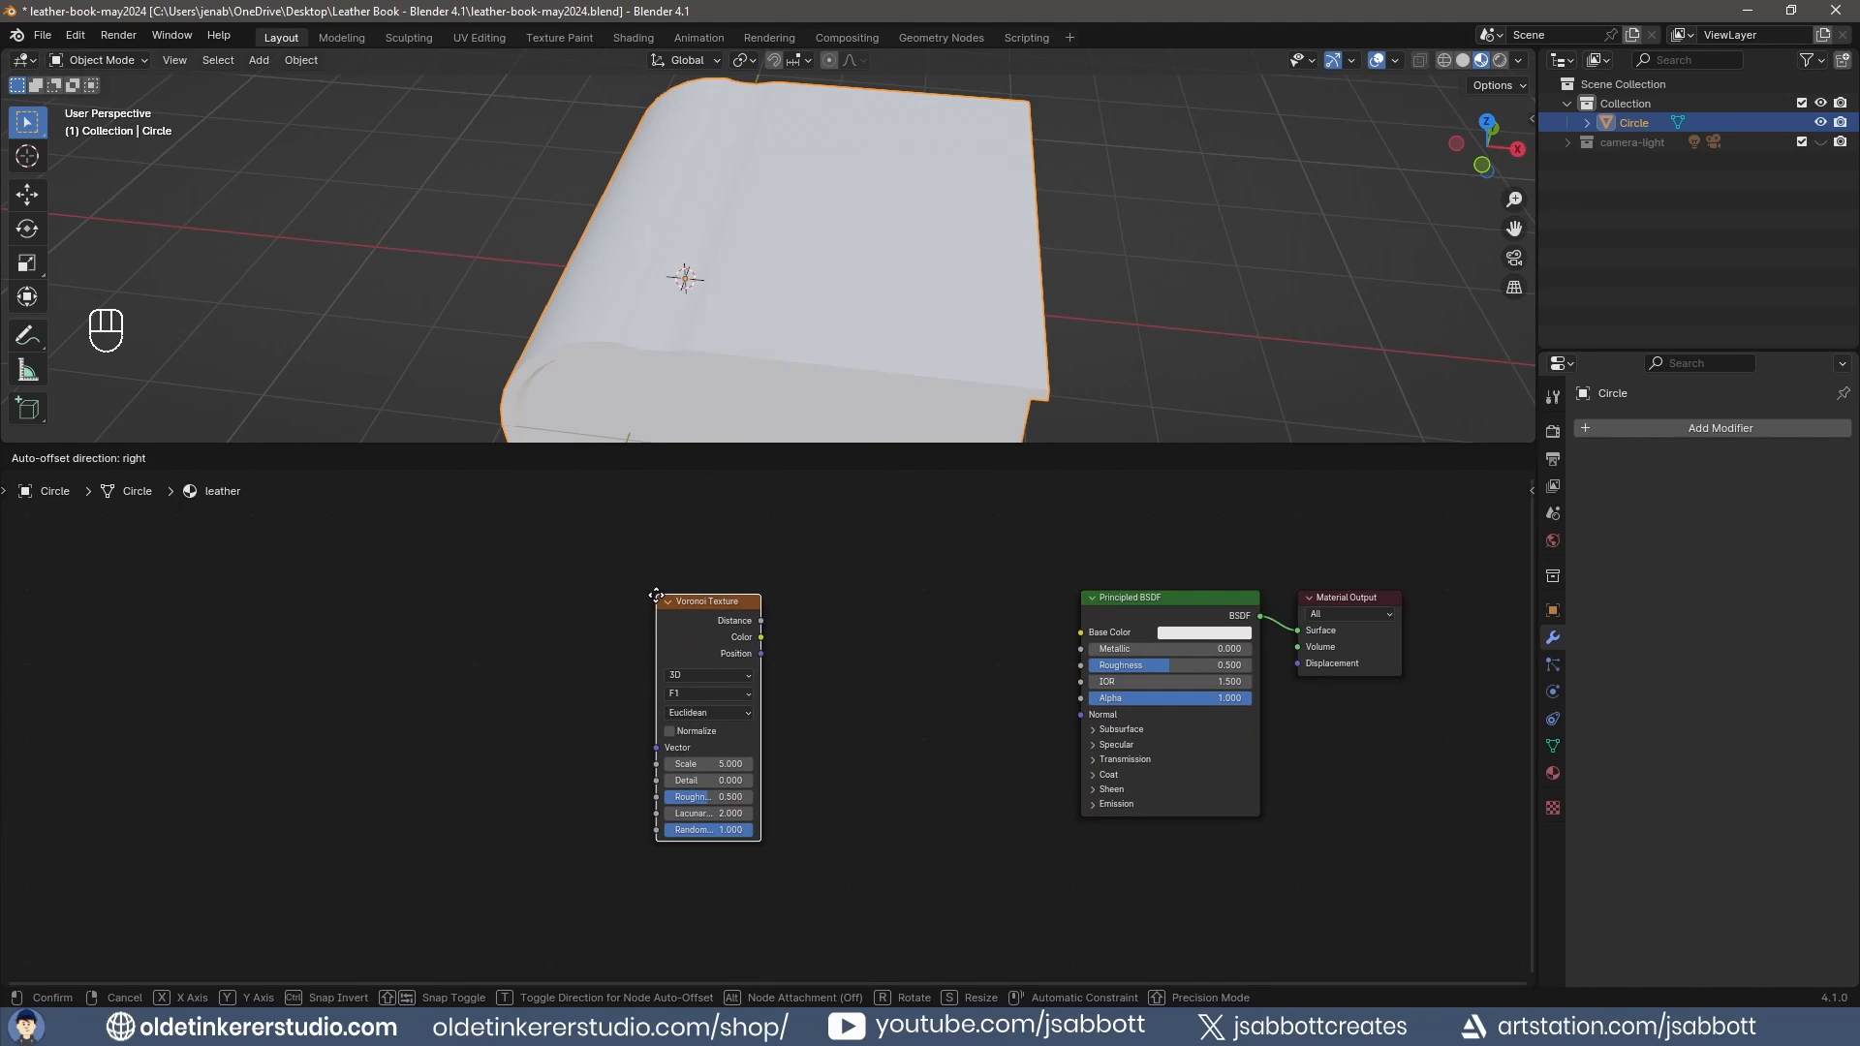
{"action": "left_click", "coordinate": [655, 594]}
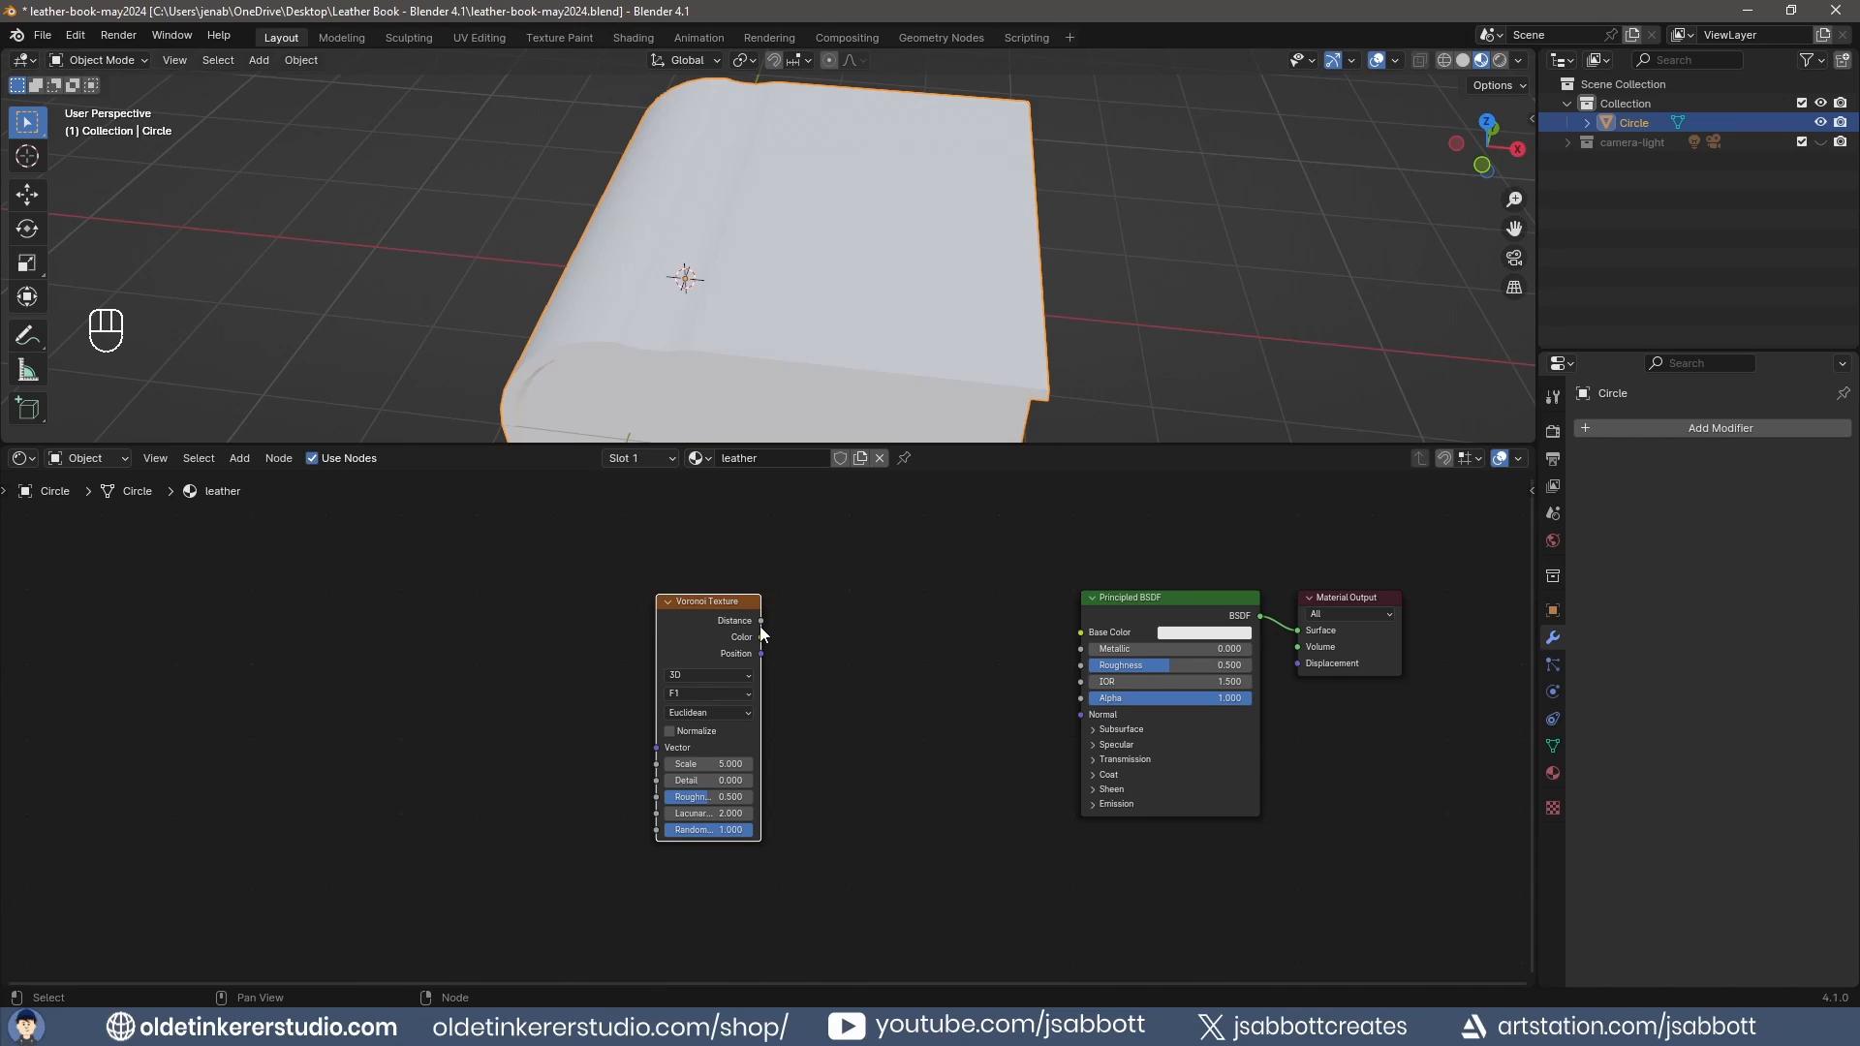
{"action": "left_click_drag", "start_coordinate": [760, 621], "coordinate": [1079, 632]}
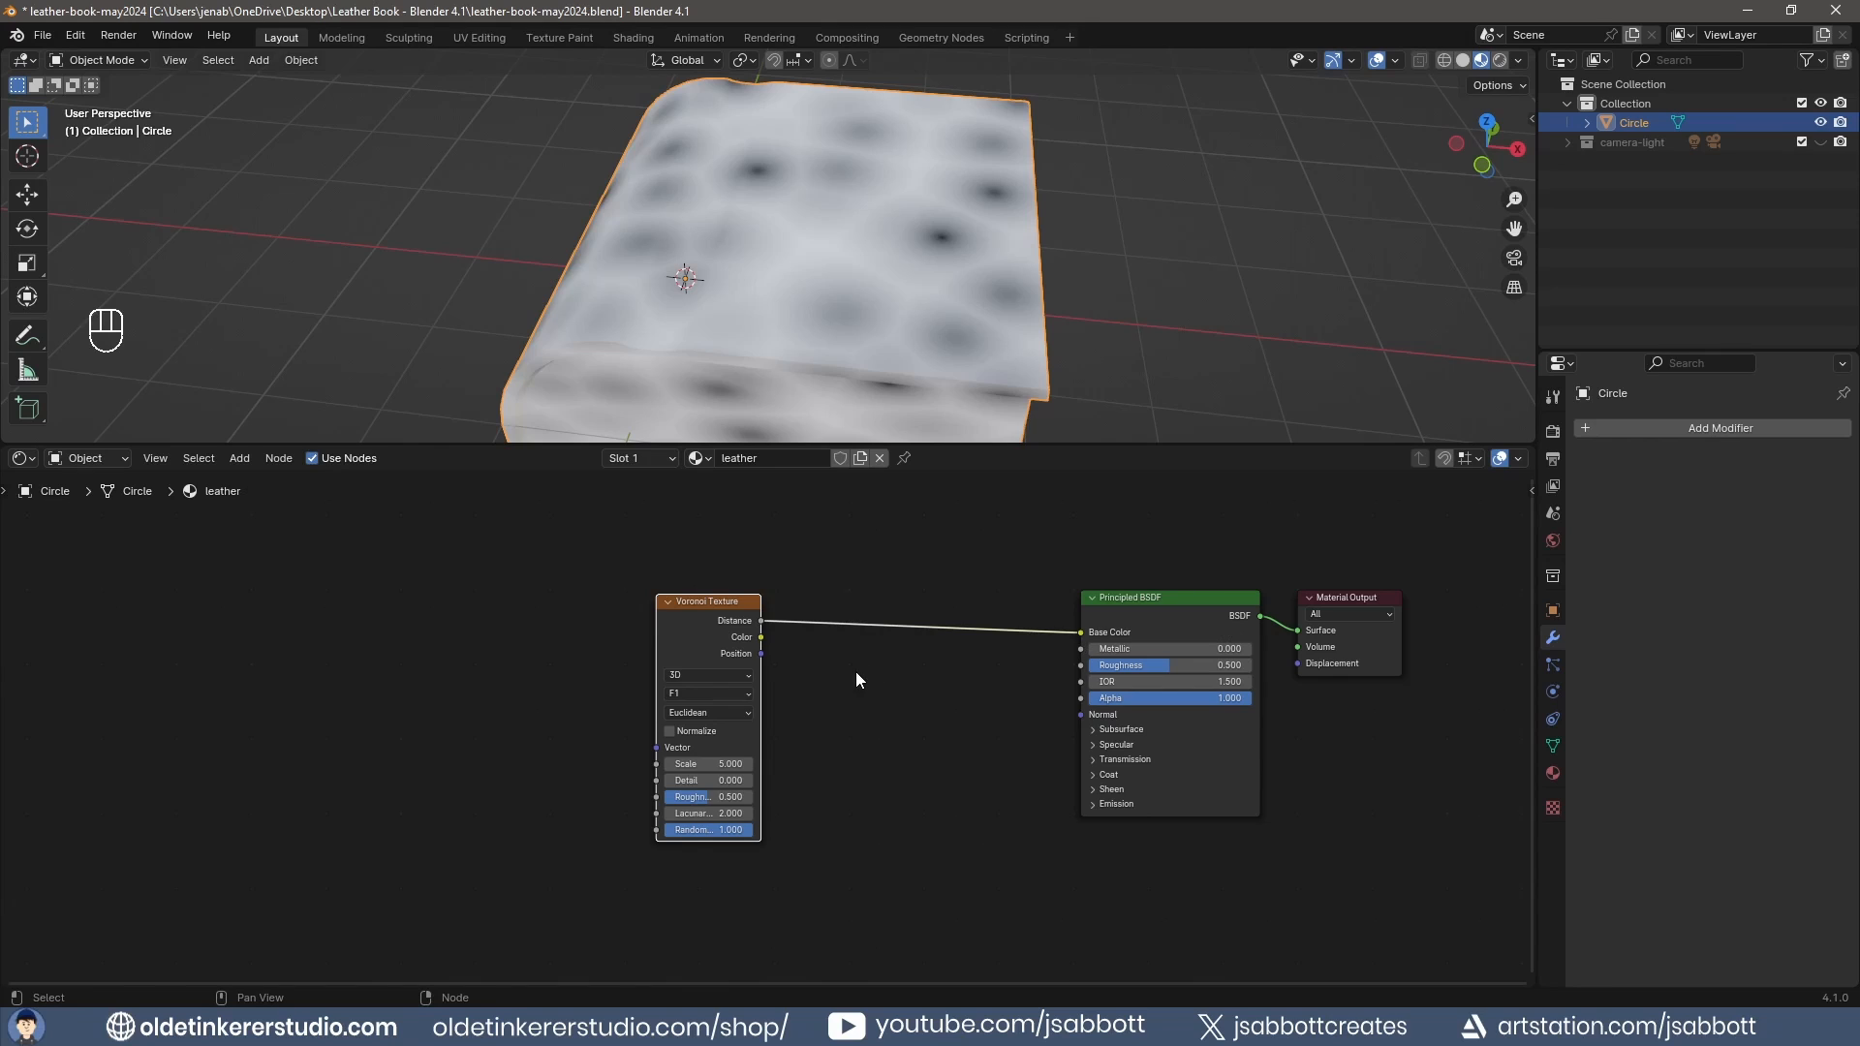
{"action": "left_click", "coordinate": [697, 694]}
{"action": "left_click", "coordinate": [717, 779]}
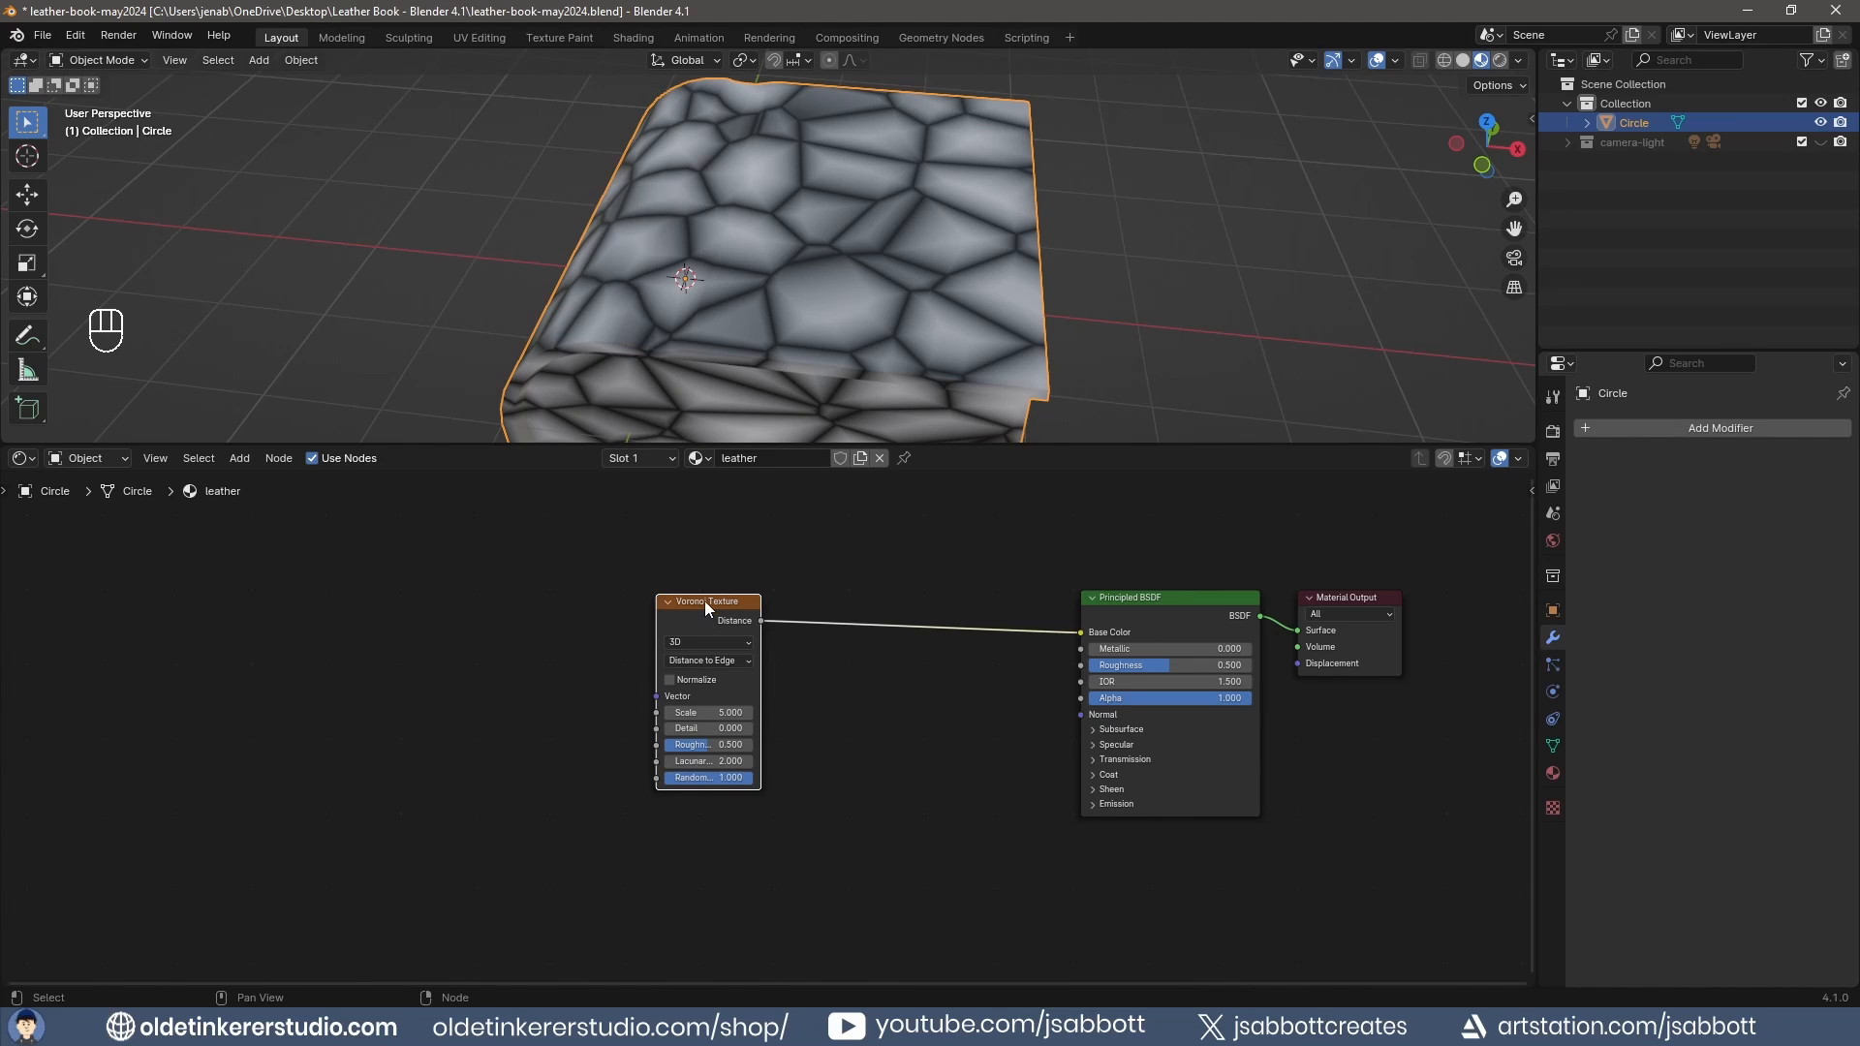
Duplicate the Voronoi Texture node and place the copy below the original.
{"action": "key", "text": "shift+d"}
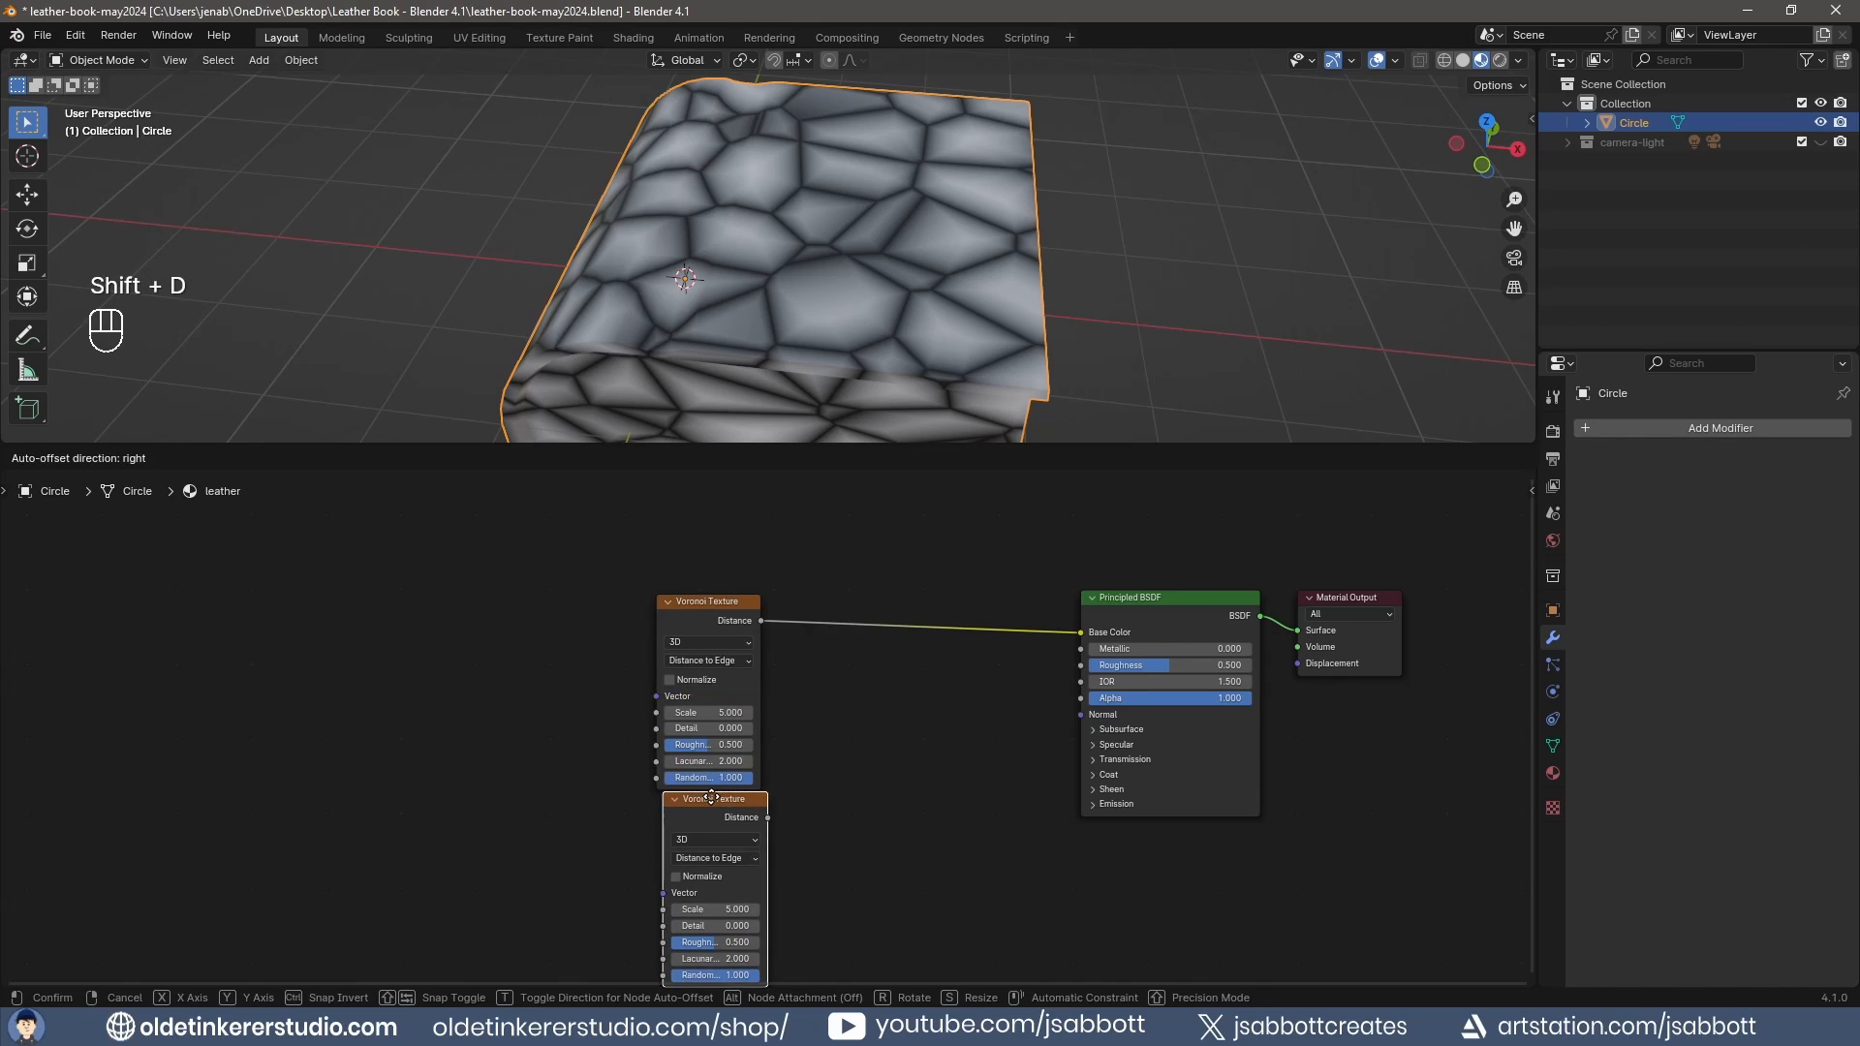
{"action": "left_click", "coordinate": [708, 810]}
{"action": "middle_click_drag", "start_coordinate": [934, 869], "coordinate": [861, 800]}
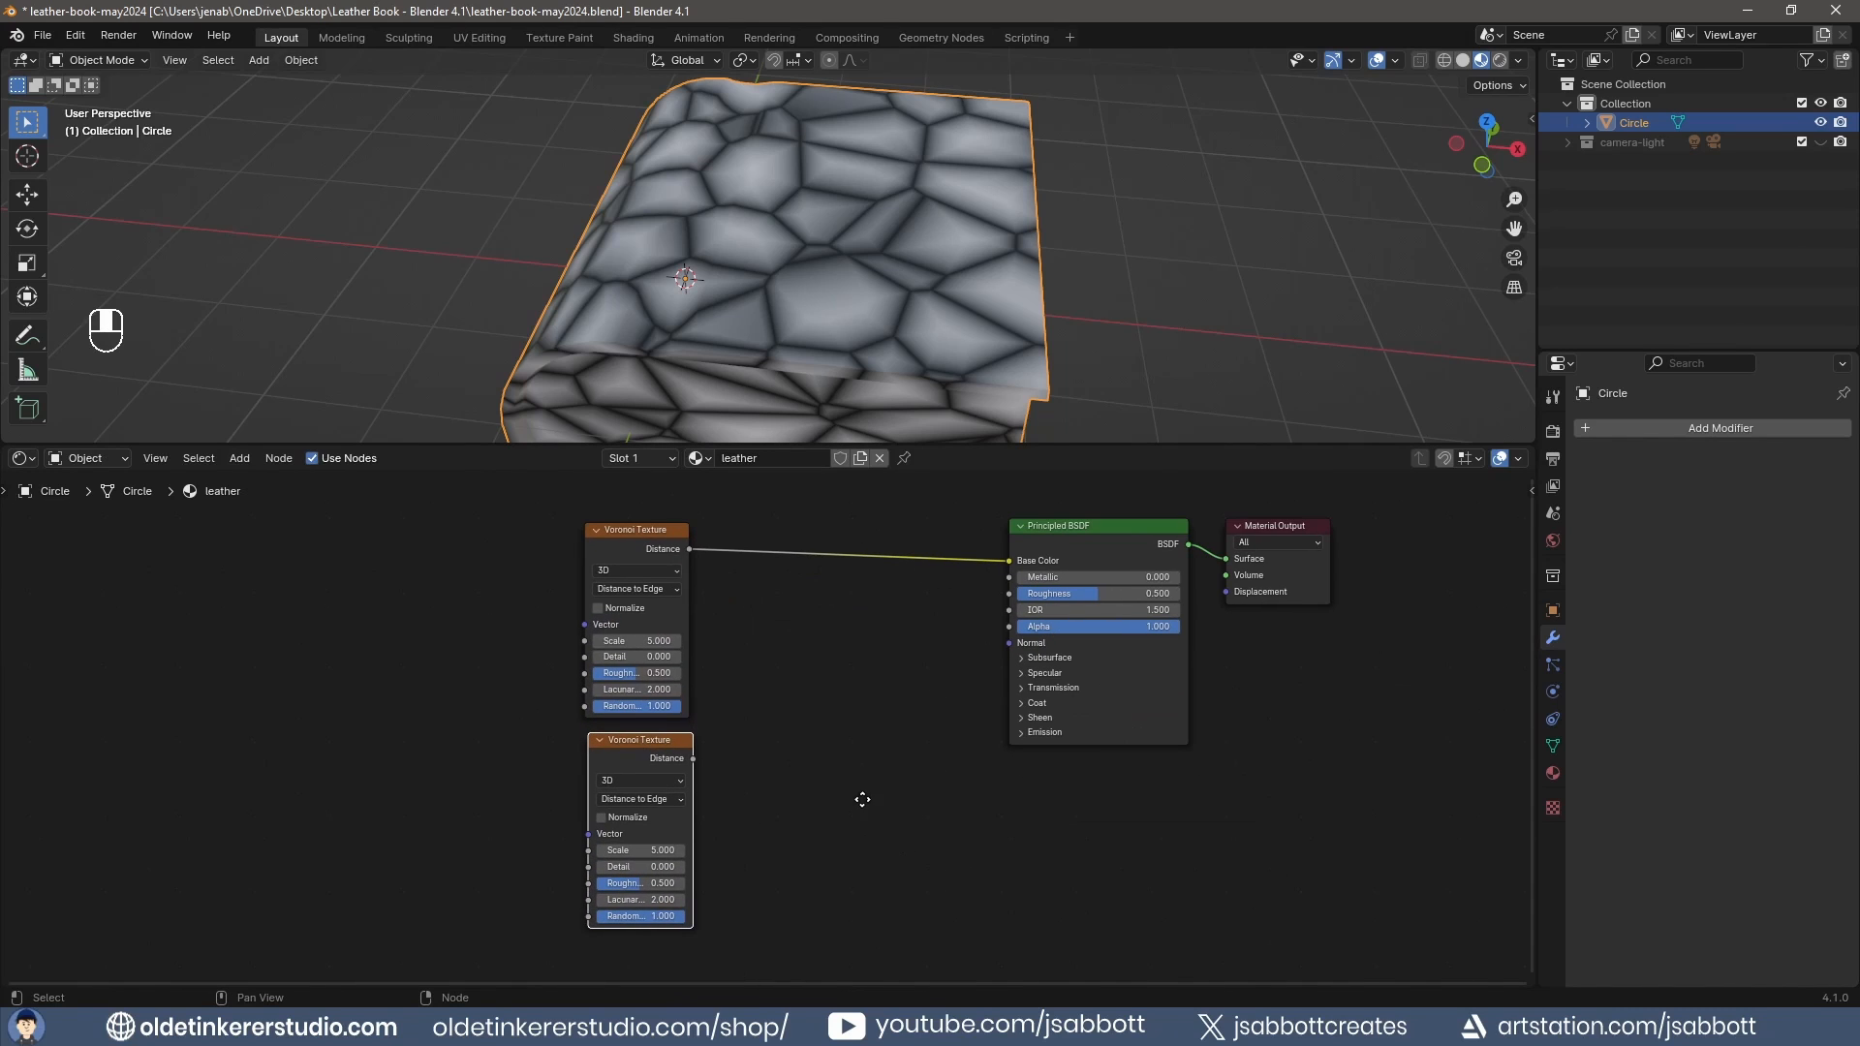
Insert a Mix Color node before Base Color, connect the lower Voronoi's Distance to B, and set the blending to Overlay.
{"action": "key", "text": "shift+a"}
{"action": "mouse_move", "coordinate": [810, 643]}
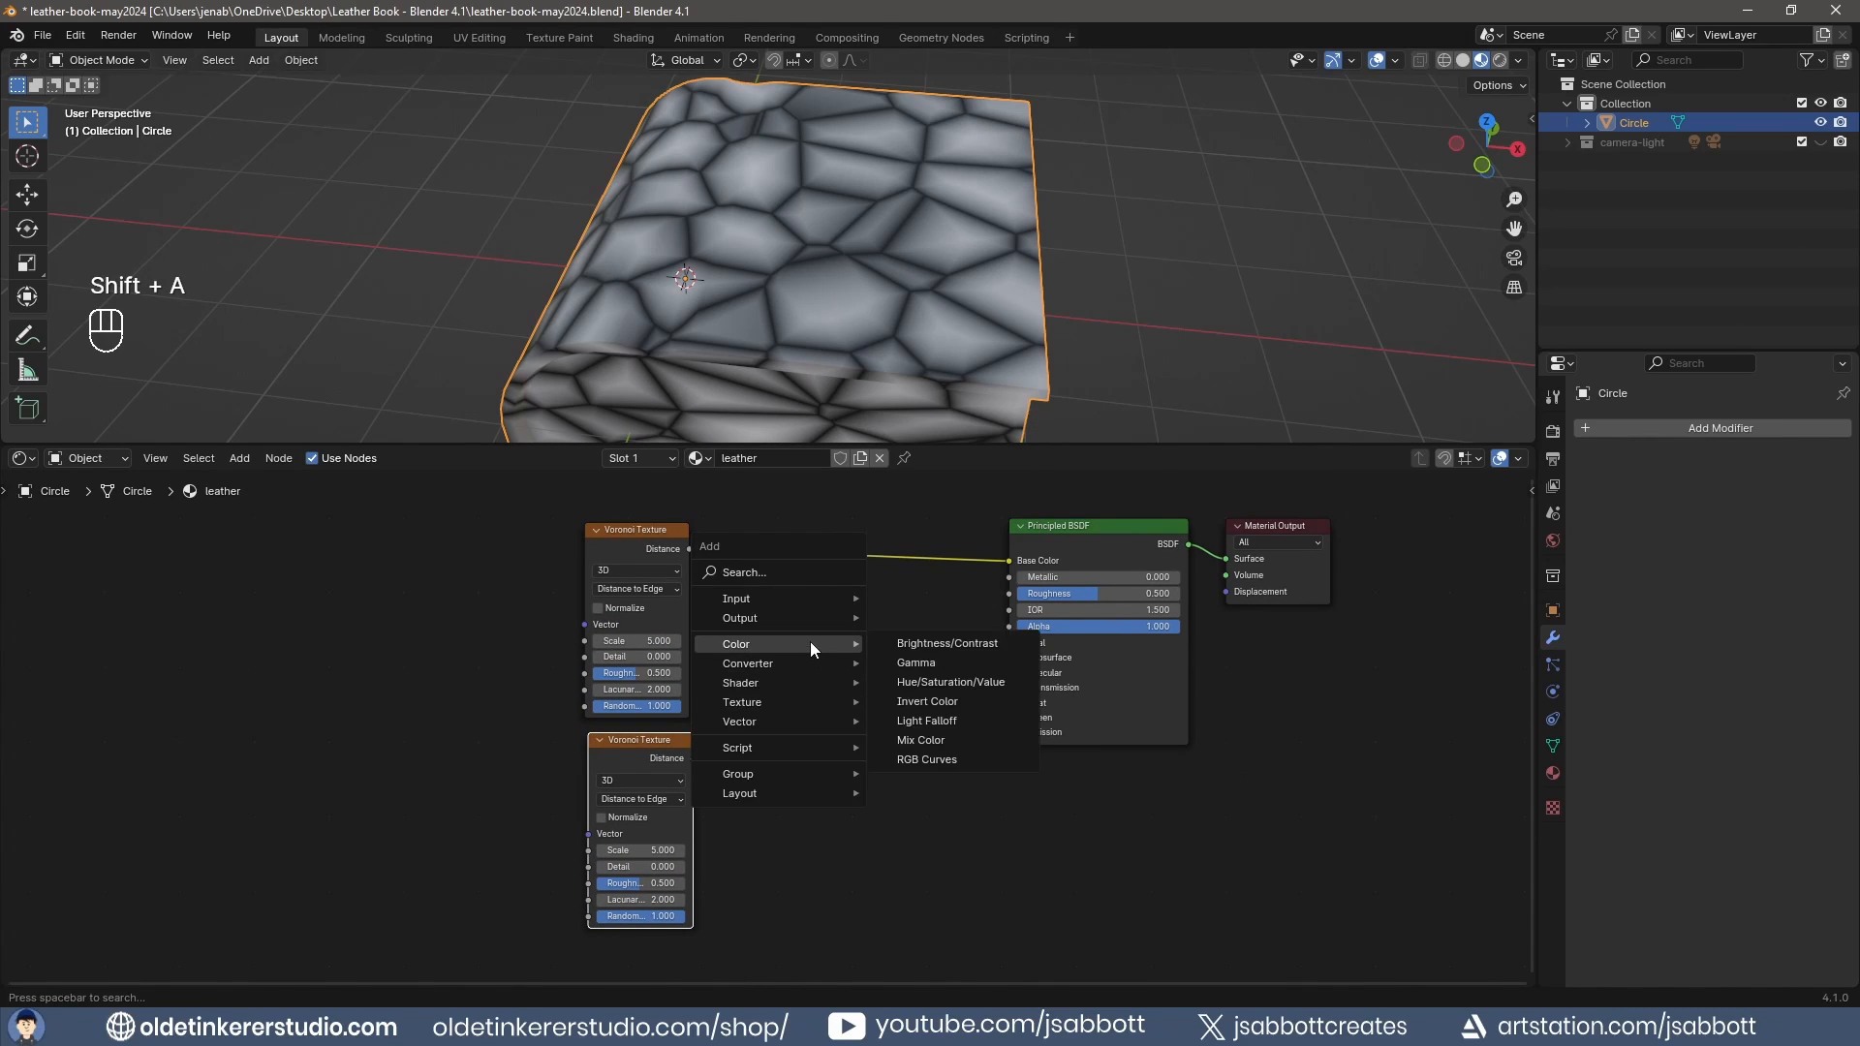
{"action": "left_click", "coordinate": [920, 739]}
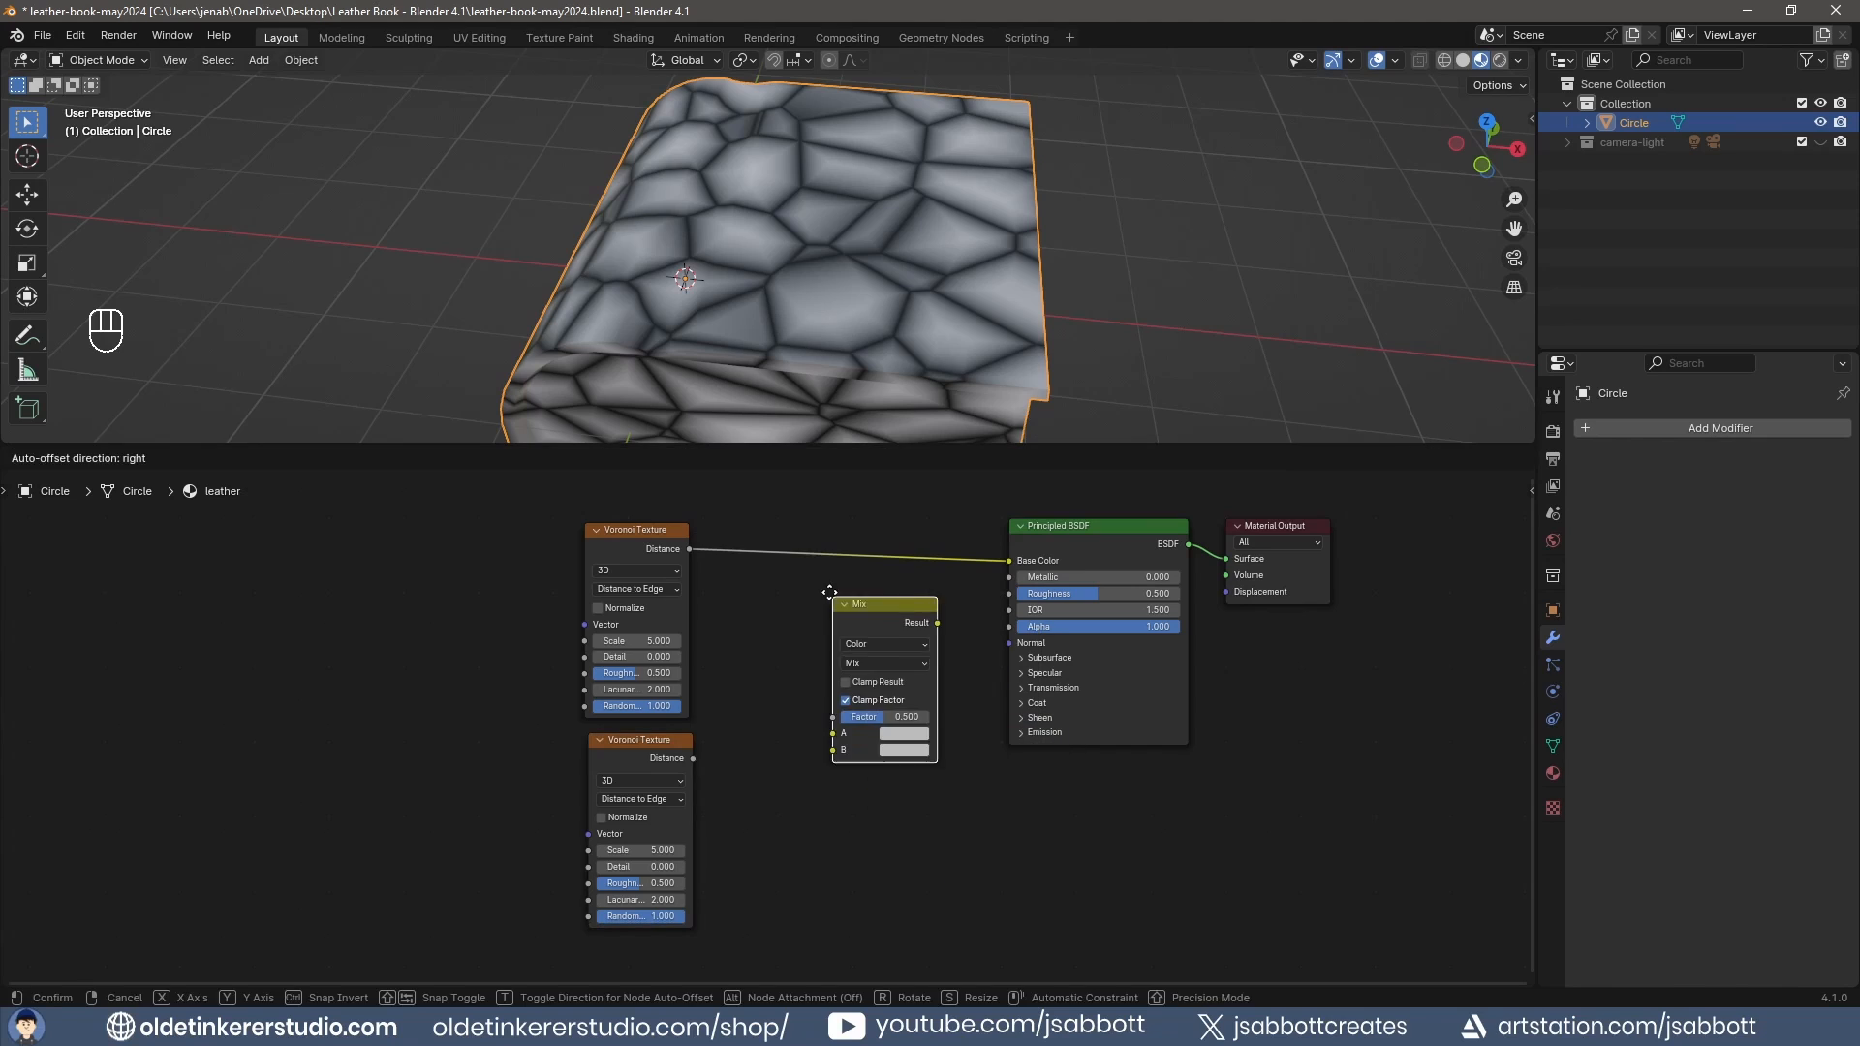
{"action": "left_click", "coordinate": [871, 639]}
{"action": "left_click_drag", "start_coordinate": [692, 757], "coordinate": [817, 701]}
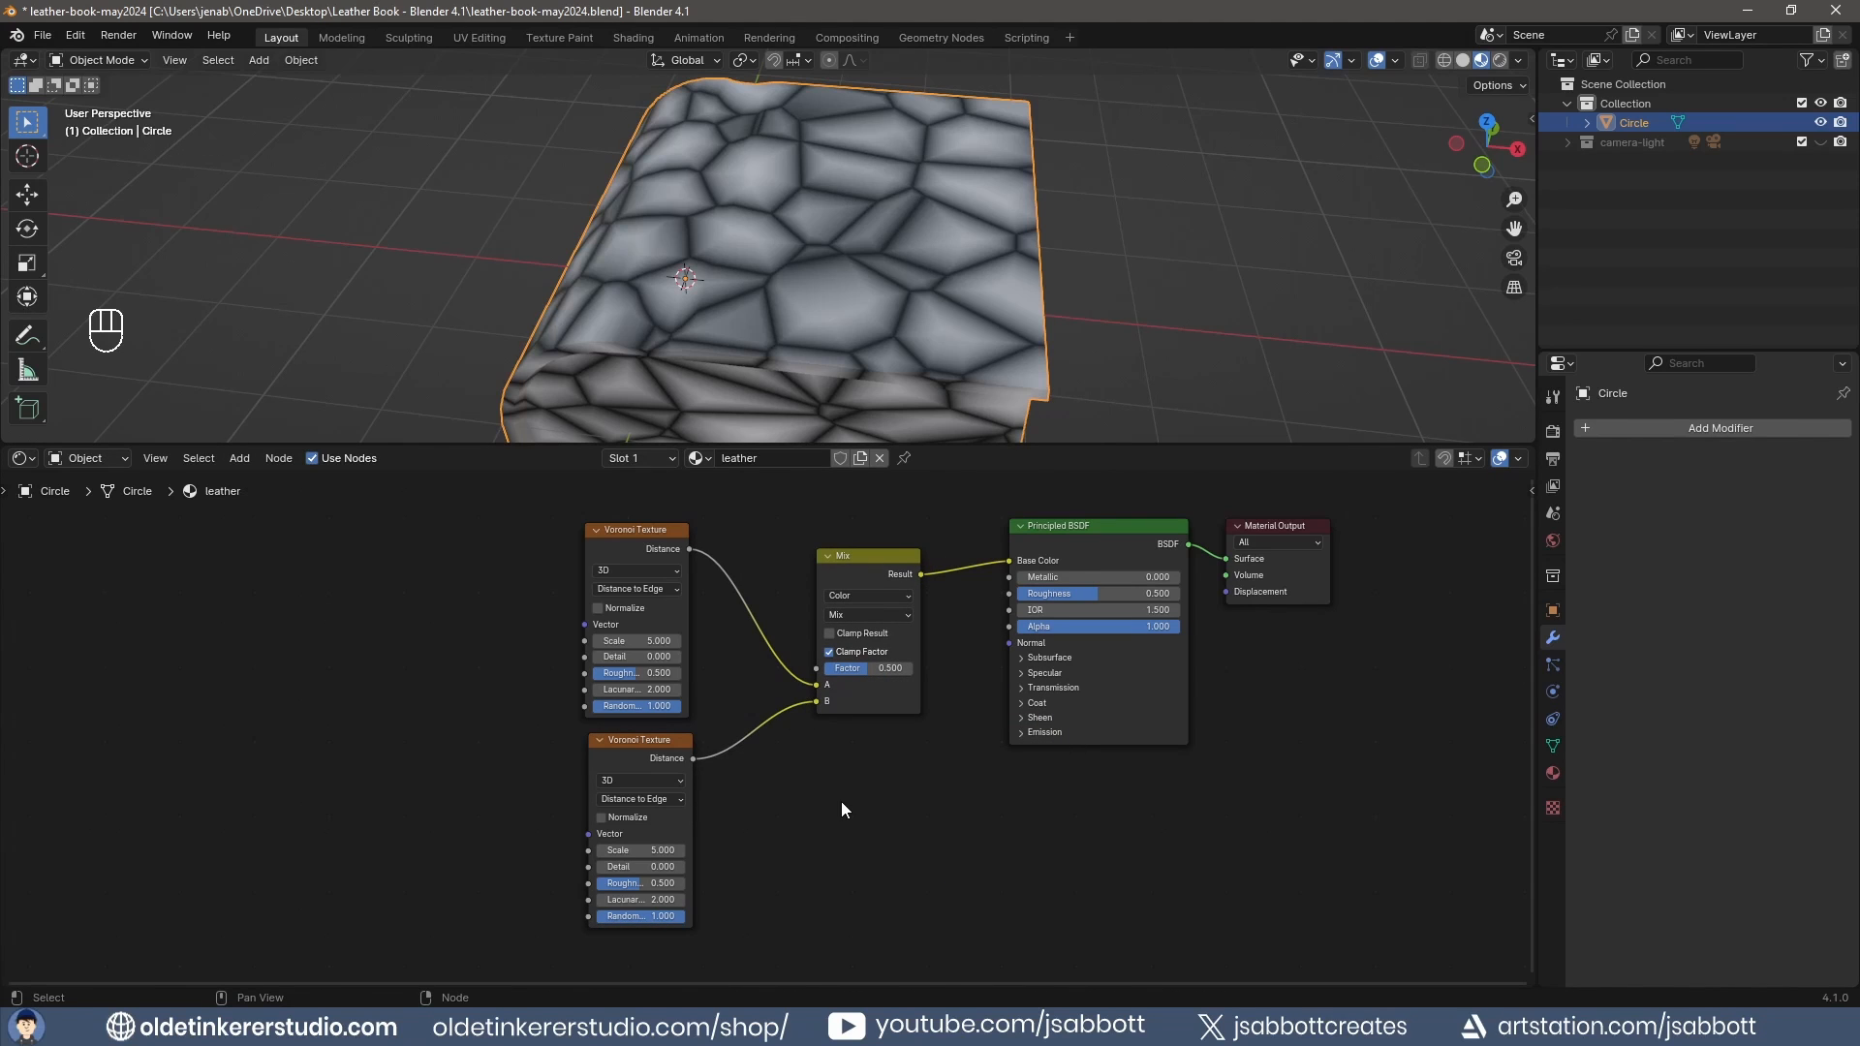
{"action": "left_click", "coordinate": [877, 616]}
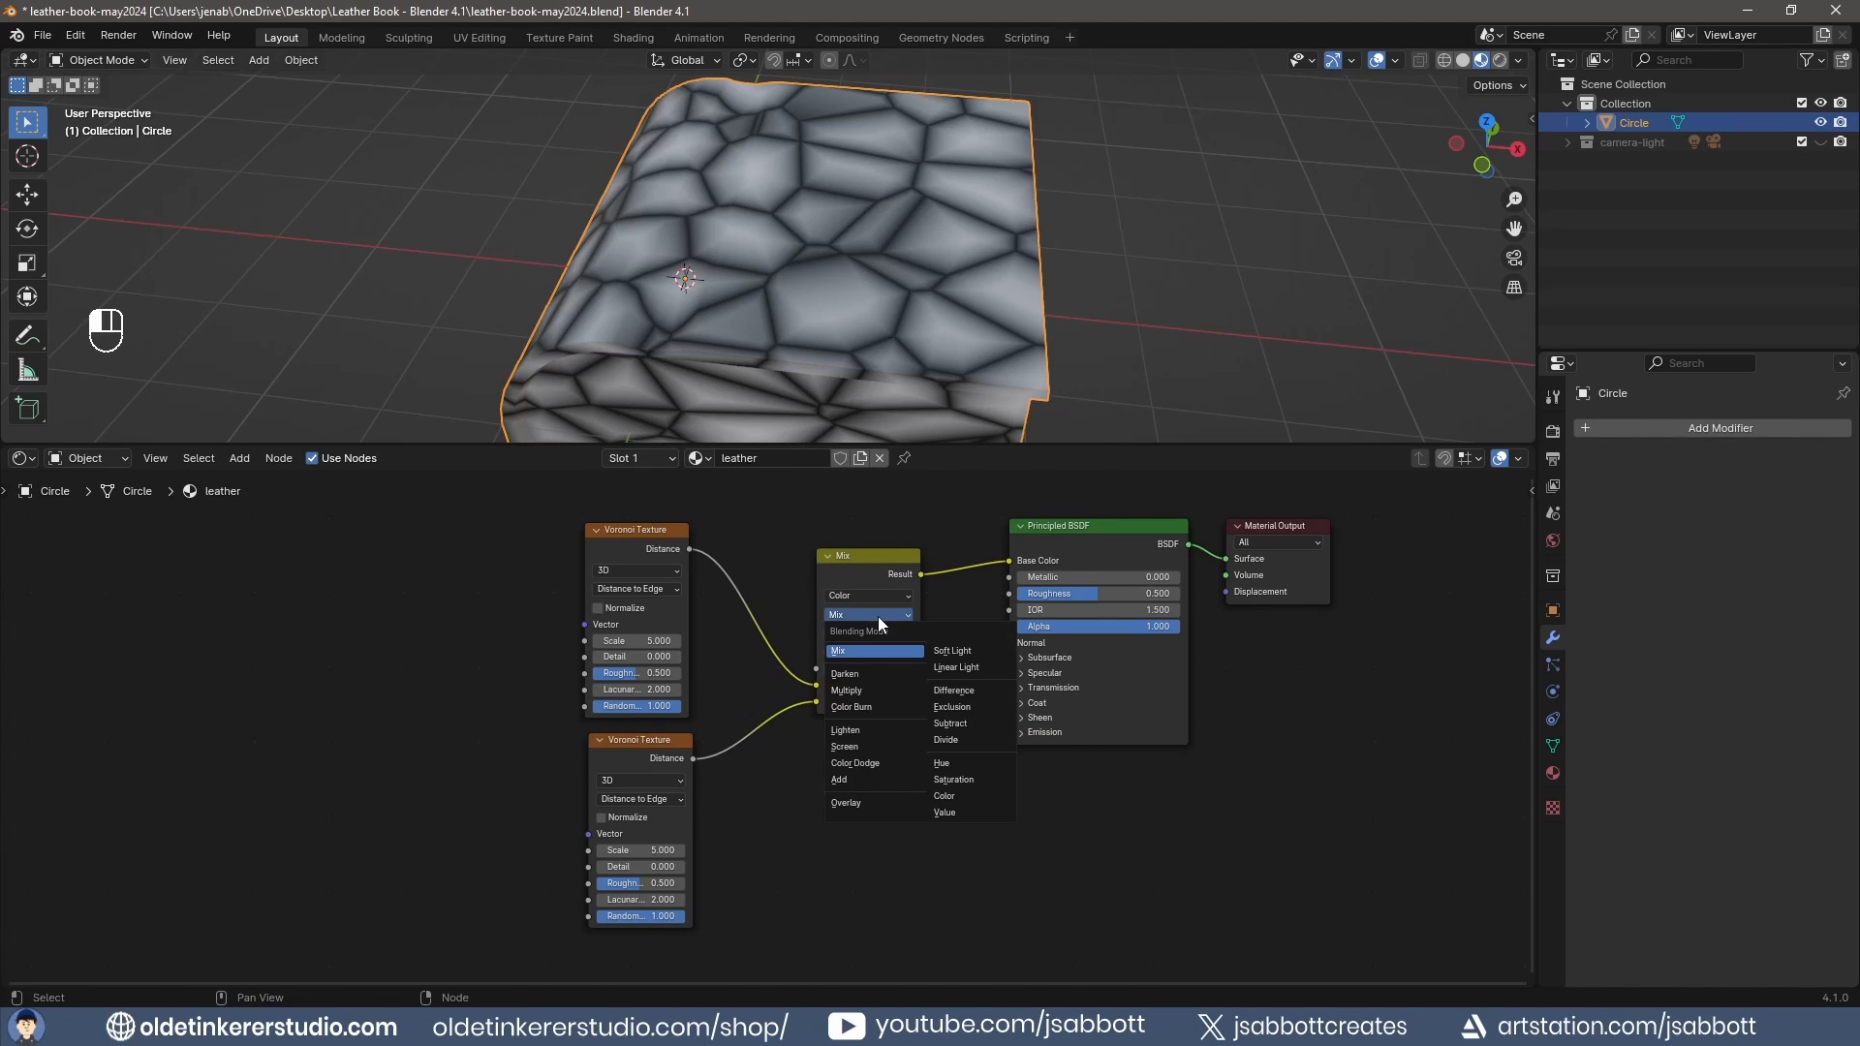
{"action": "left_click", "coordinate": [865, 804]}
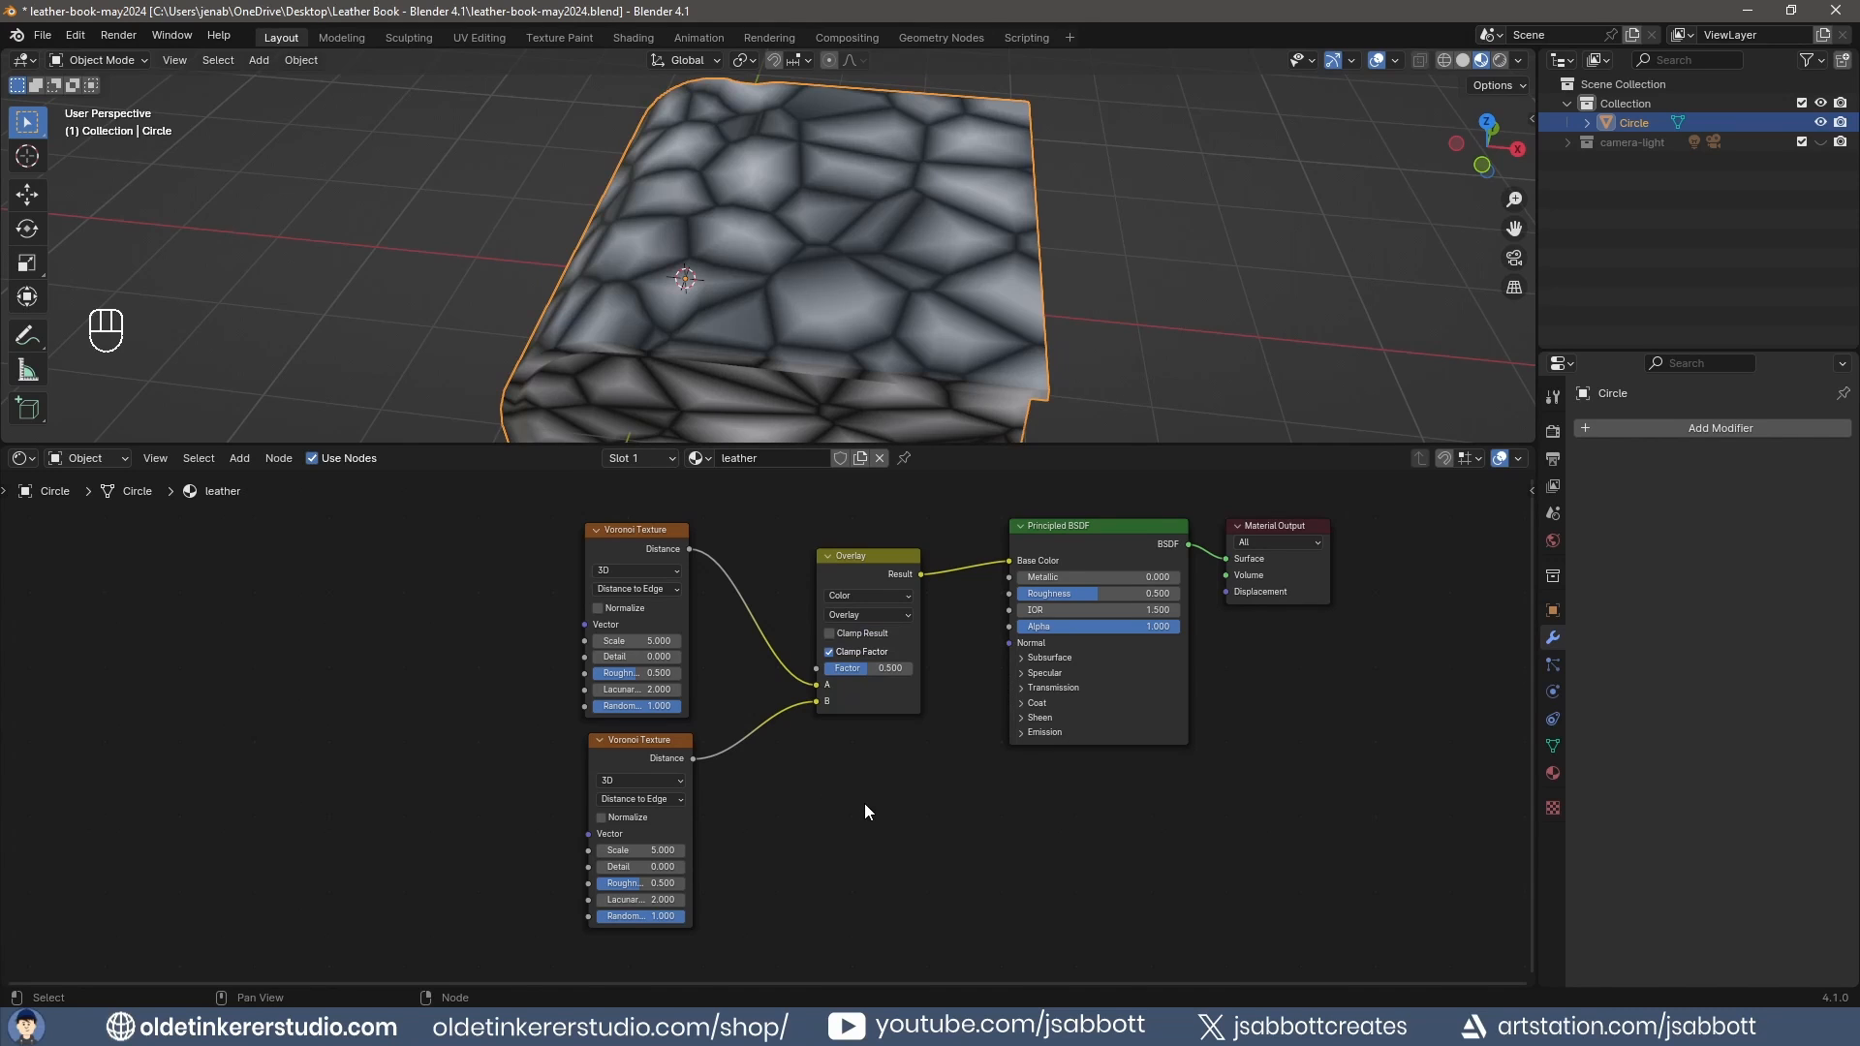
Set the Overlay mix node's factor to 0.8.
{"action": "left_click", "coordinate": [882, 668]}
{"action": "type", "text": ".8"}
{"action": "key", "text": "Return"}
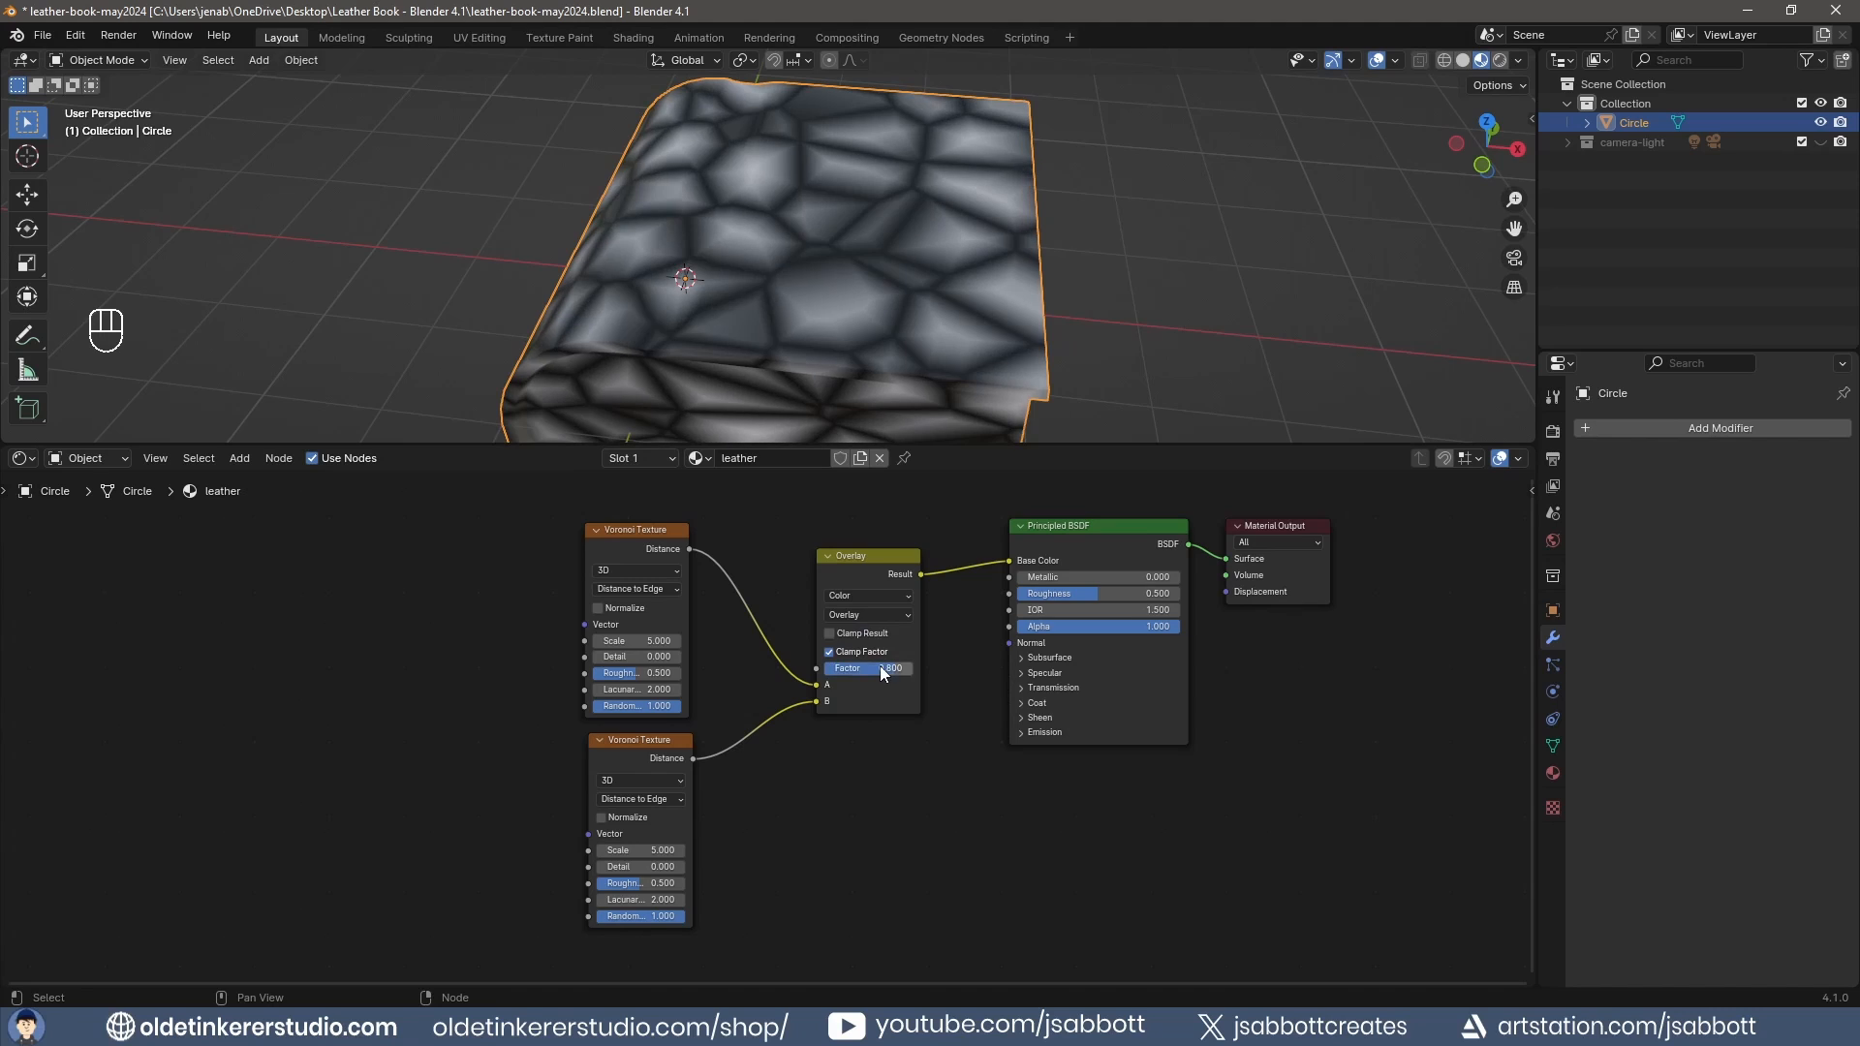
Add a Value node set to 45 and connect it to the Scale input of both Voronoi Texture nodes.
{"action": "middle_click_drag", "start_coordinate": [279, 738], "coordinate": [463, 754]}
{"action": "key", "text": "shift+a"}
{"action": "mouse_move", "coordinate": [461, 700]}
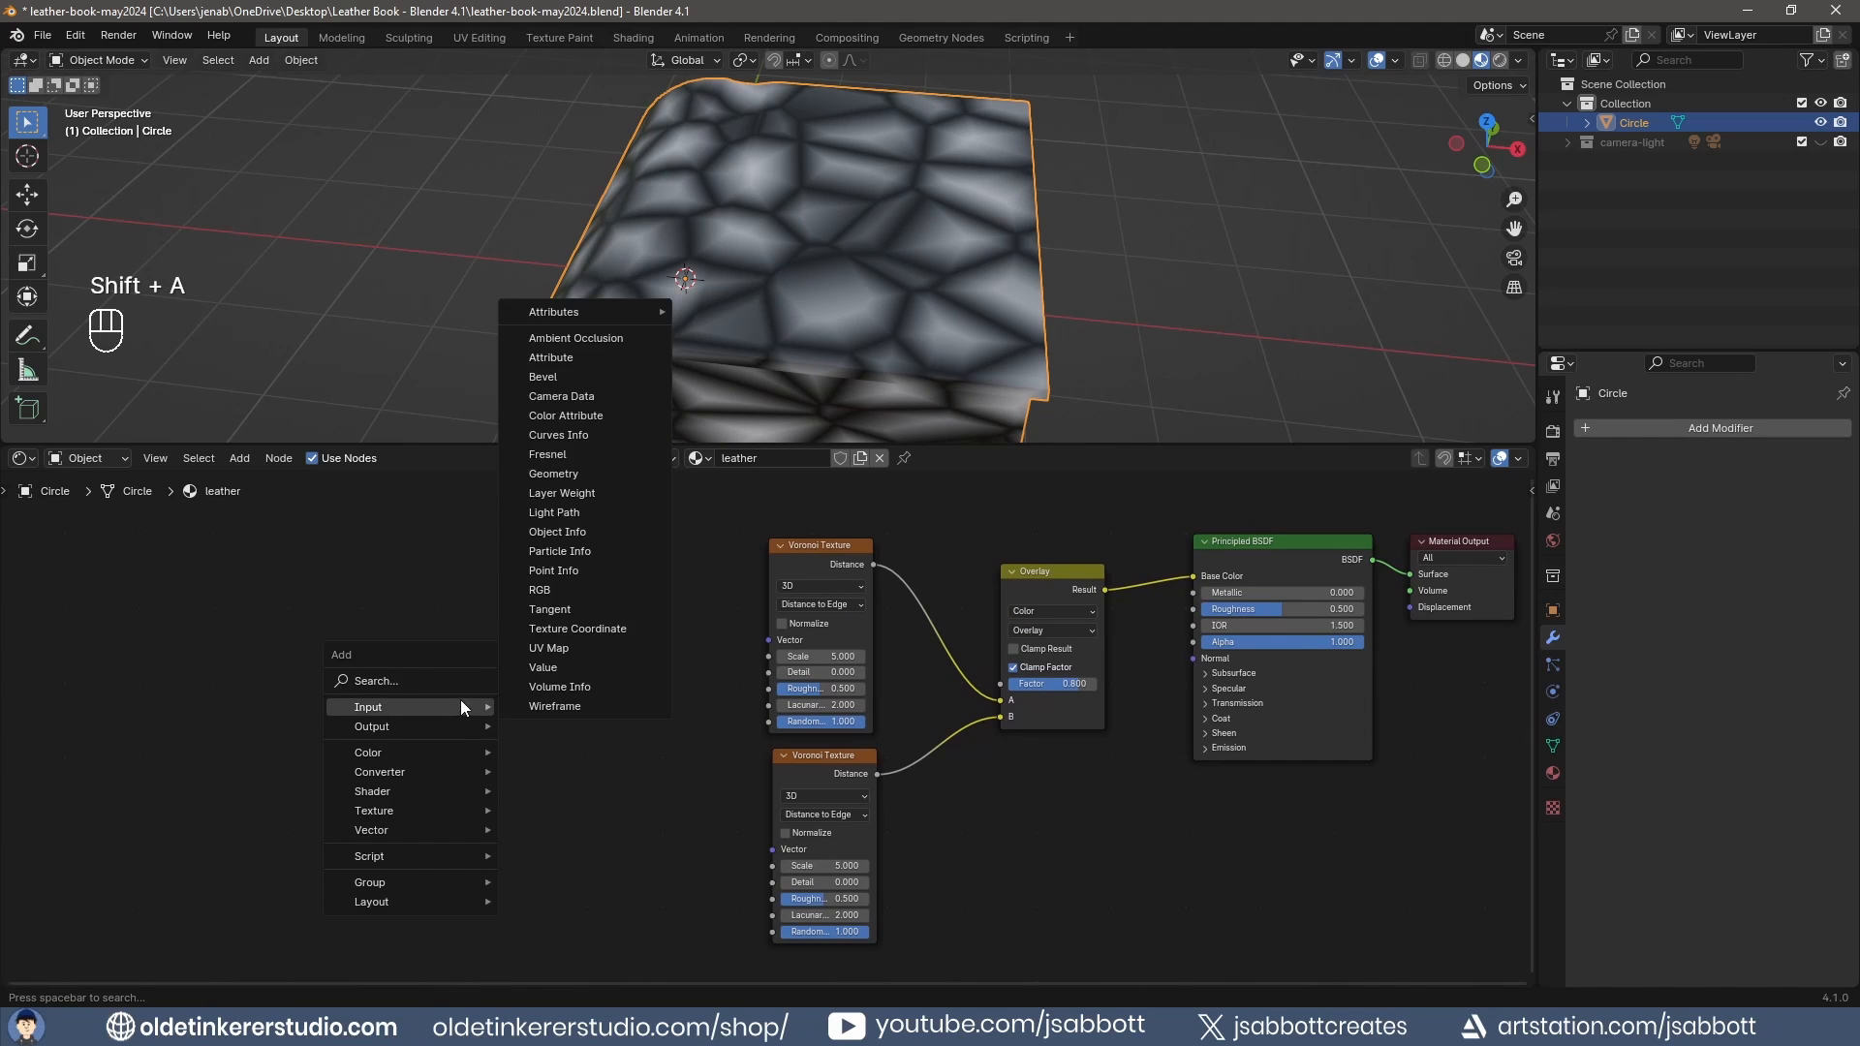
{"action": "left_click", "coordinate": [542, 667]}
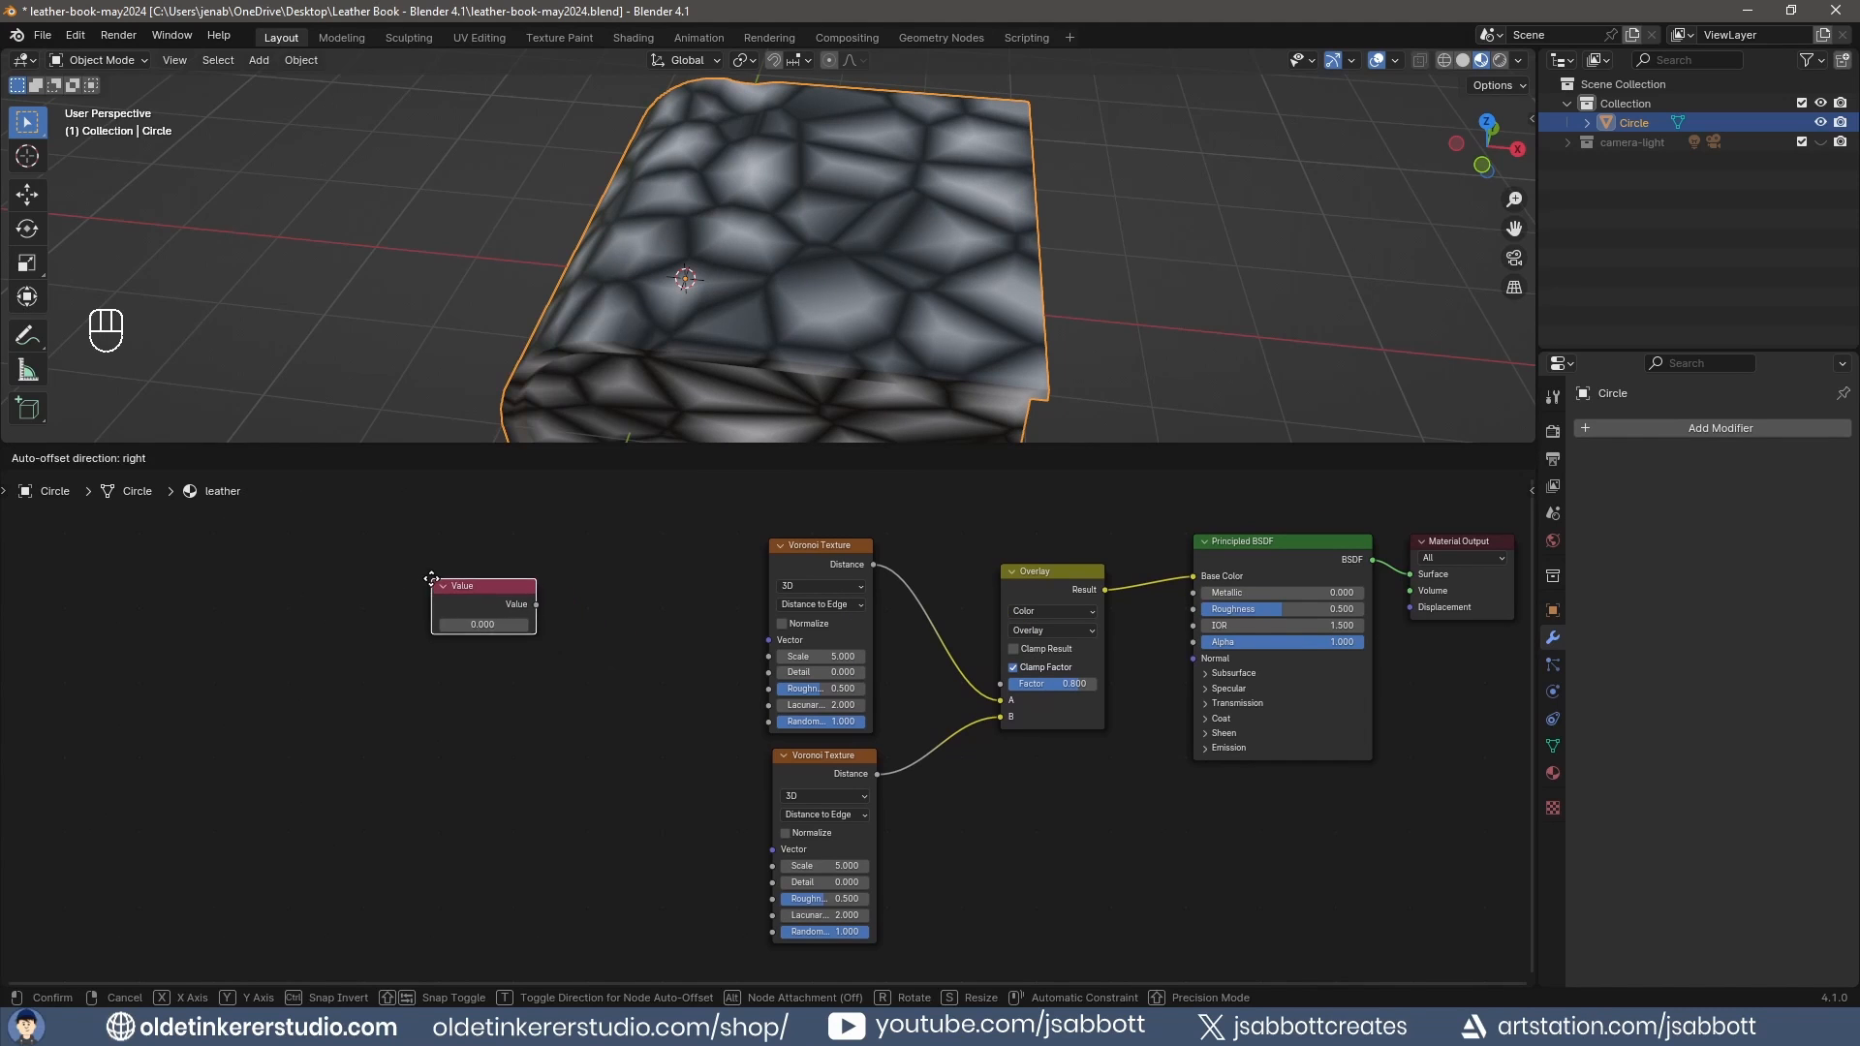
{"action": "left_click", "coordinate": [444, 584]}
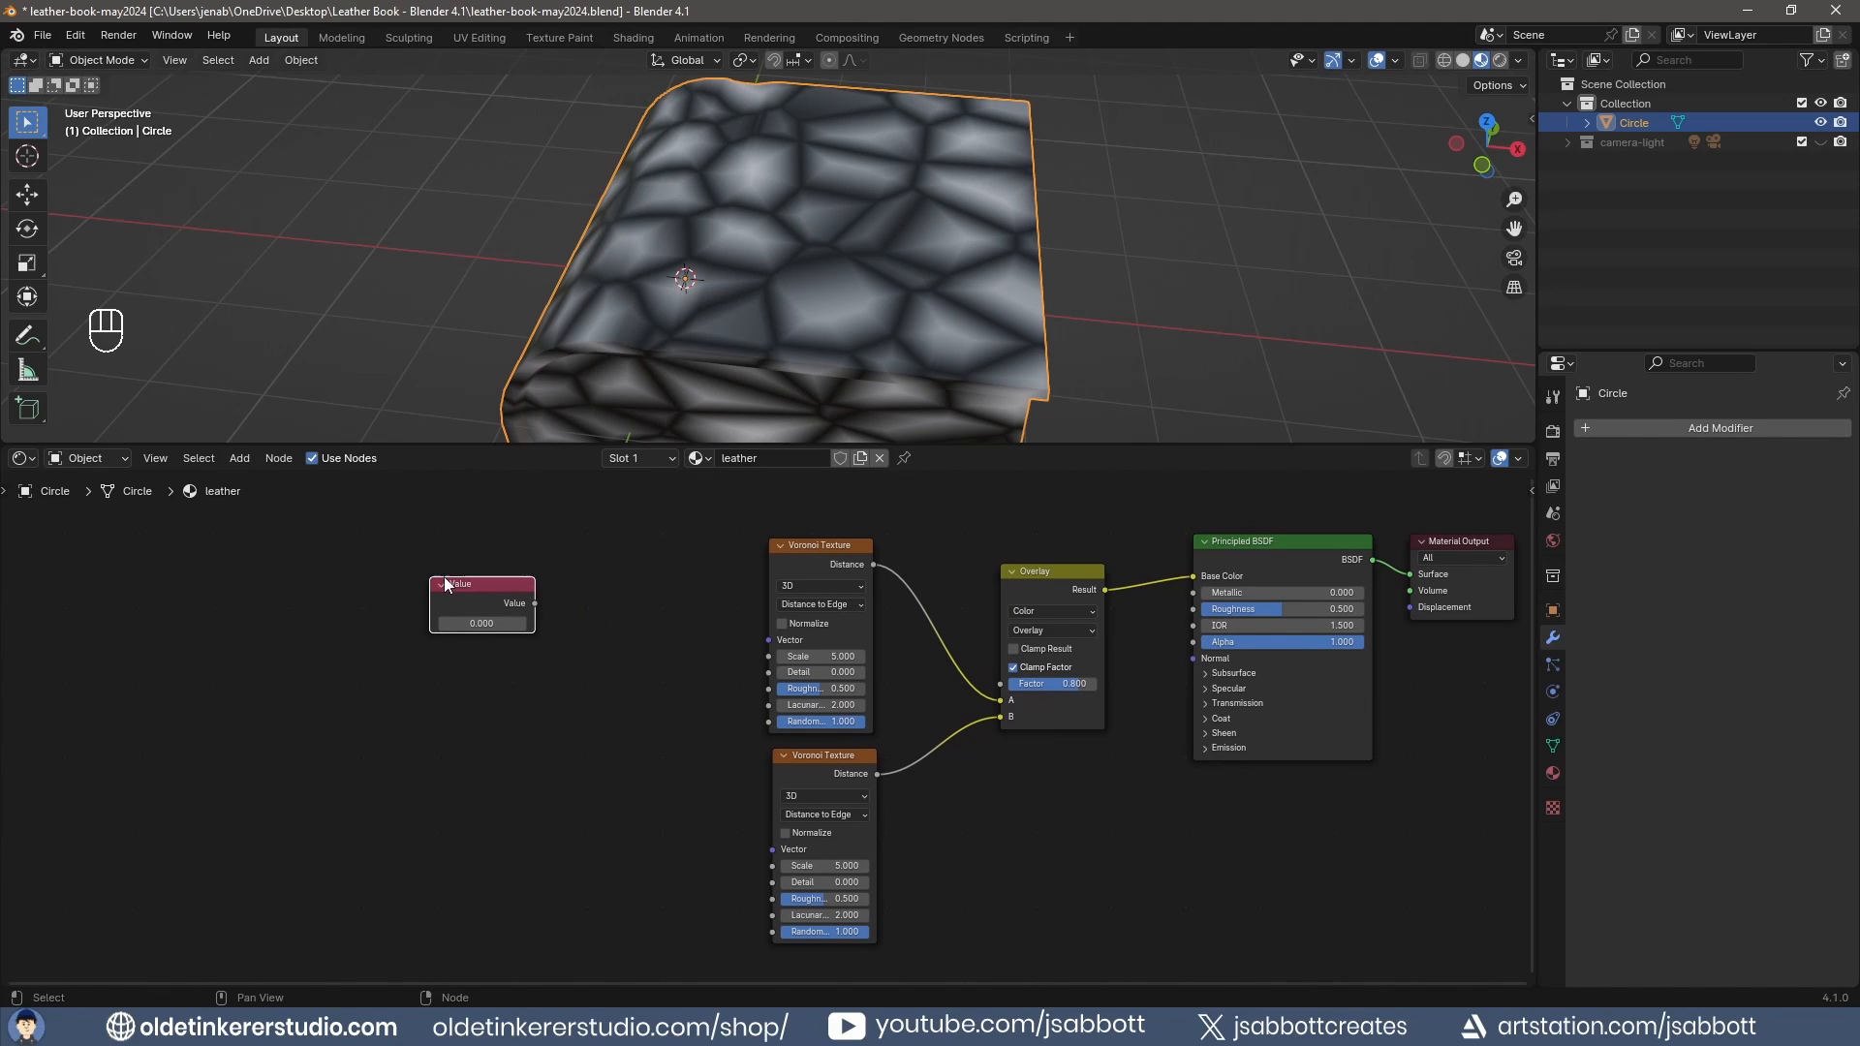
{"action": "left_click", "coordinate": [481, 625]}
{"action": "type", "text": "45"}
{"action": "key", "text": "Return"}
{"action": "left_click_drag", "start_coordinate": [535, 602], "coordinate": [768, 655]}
{"action": "left_click_drag", "start_coordinate": [534, 603], "coordinate": [772, 865]}
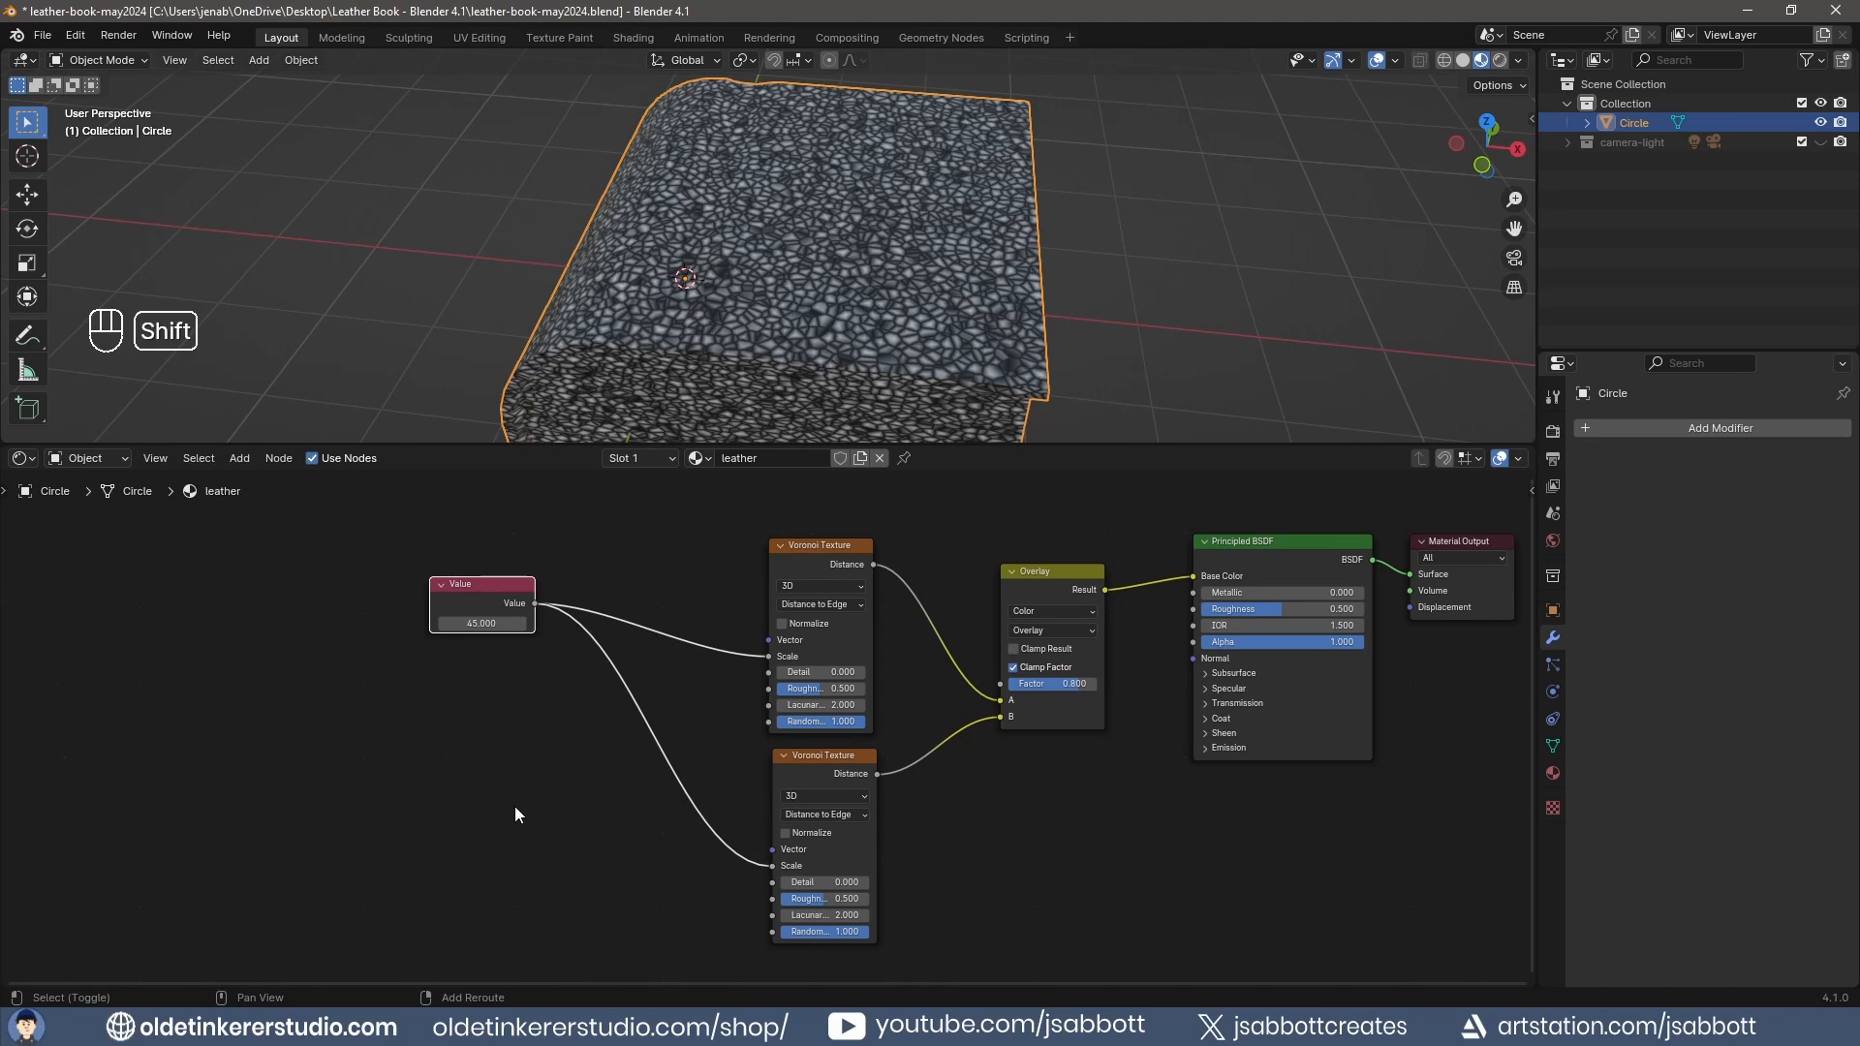
Insert a Math node on the link into the lower Voronoi's Scale and set it to Multiply by 1.5.
{"action": "key", "text": "shift+a"}
{"action": "mouse_move", "coordinate": [521, 873]}
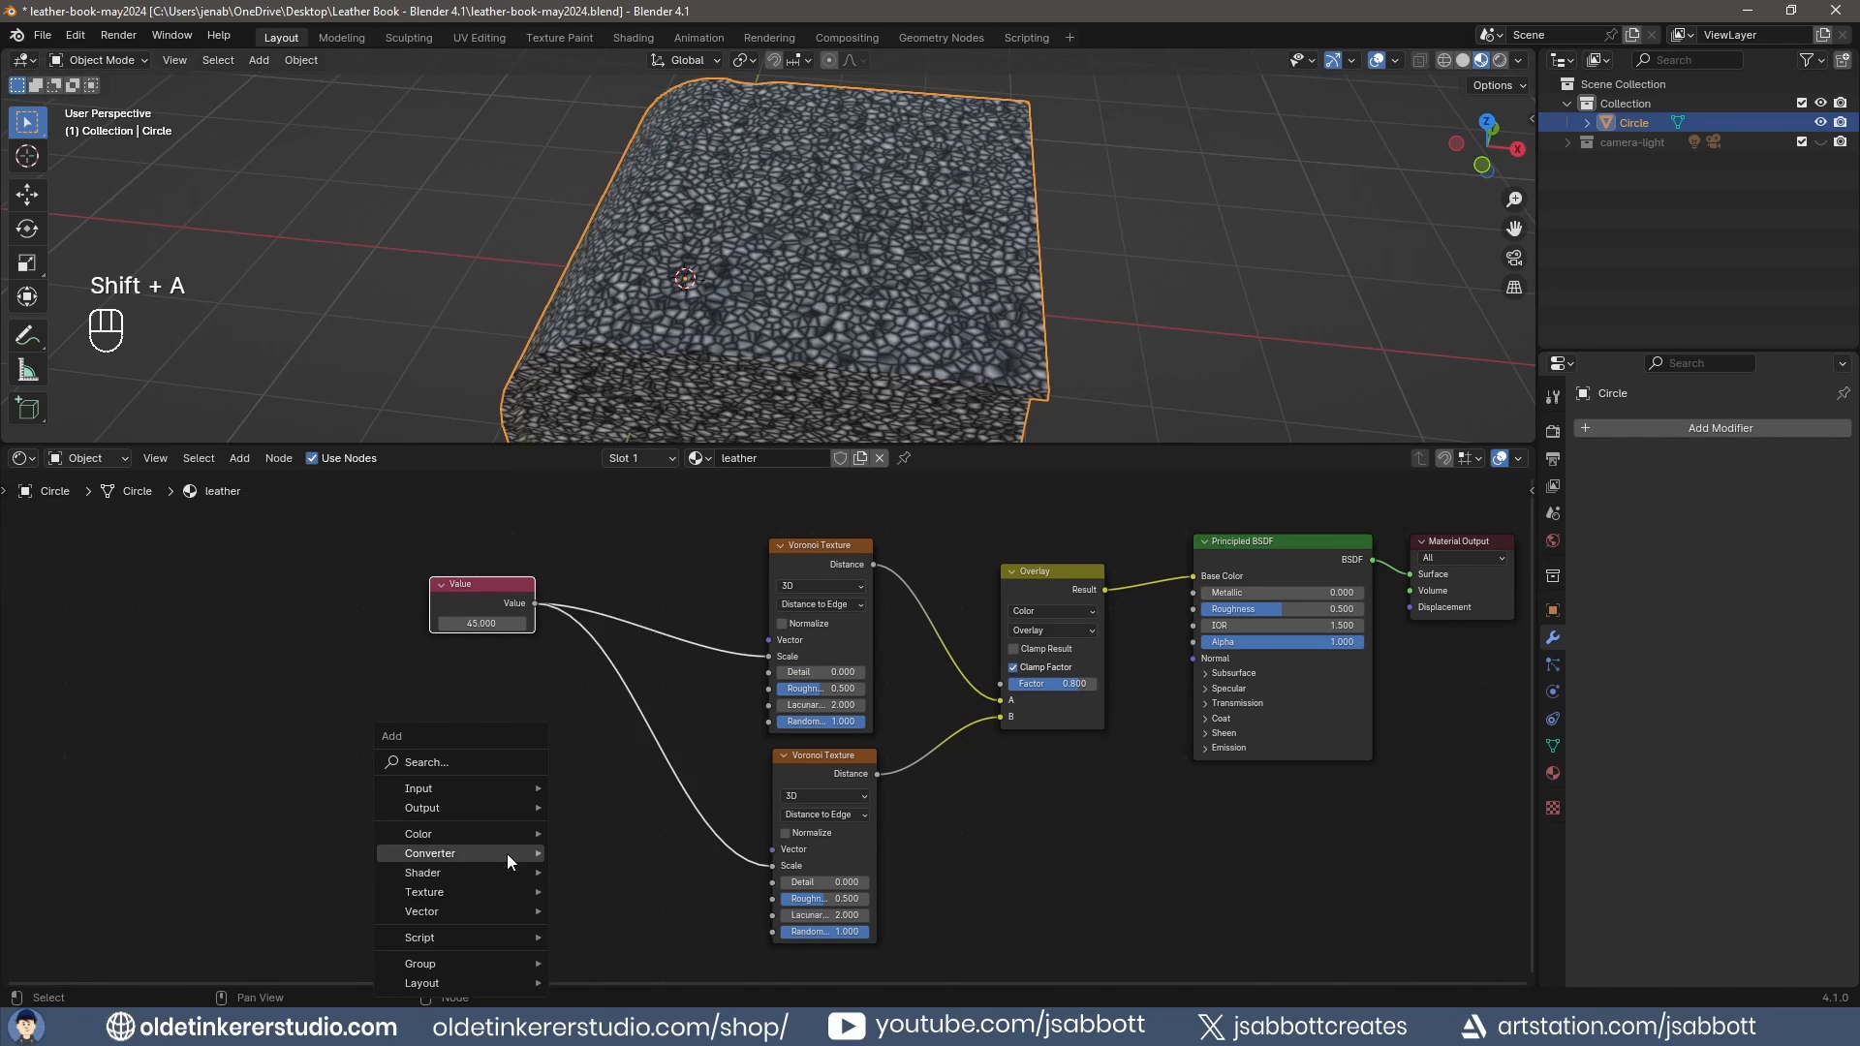
{"action": "left_click", "coordinate": [592, 716]}
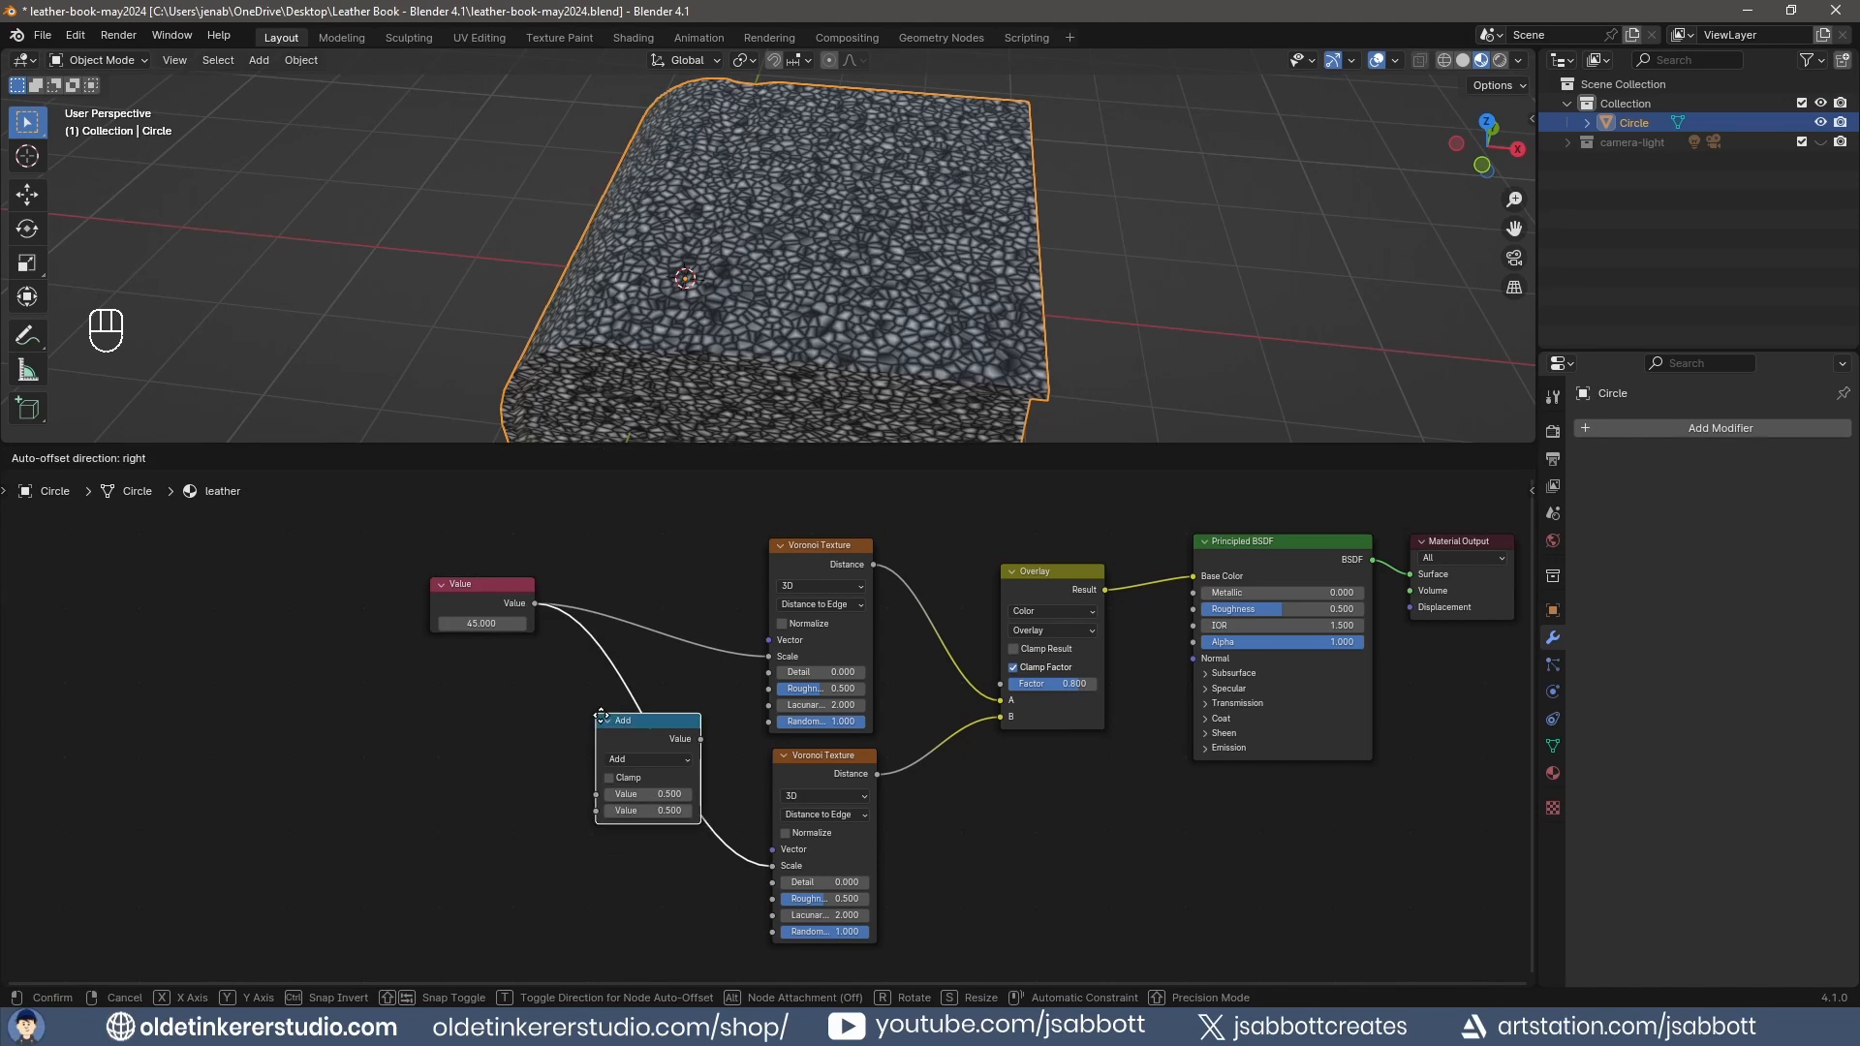
{"action": "left_click", "coordinate": [605, 745]}
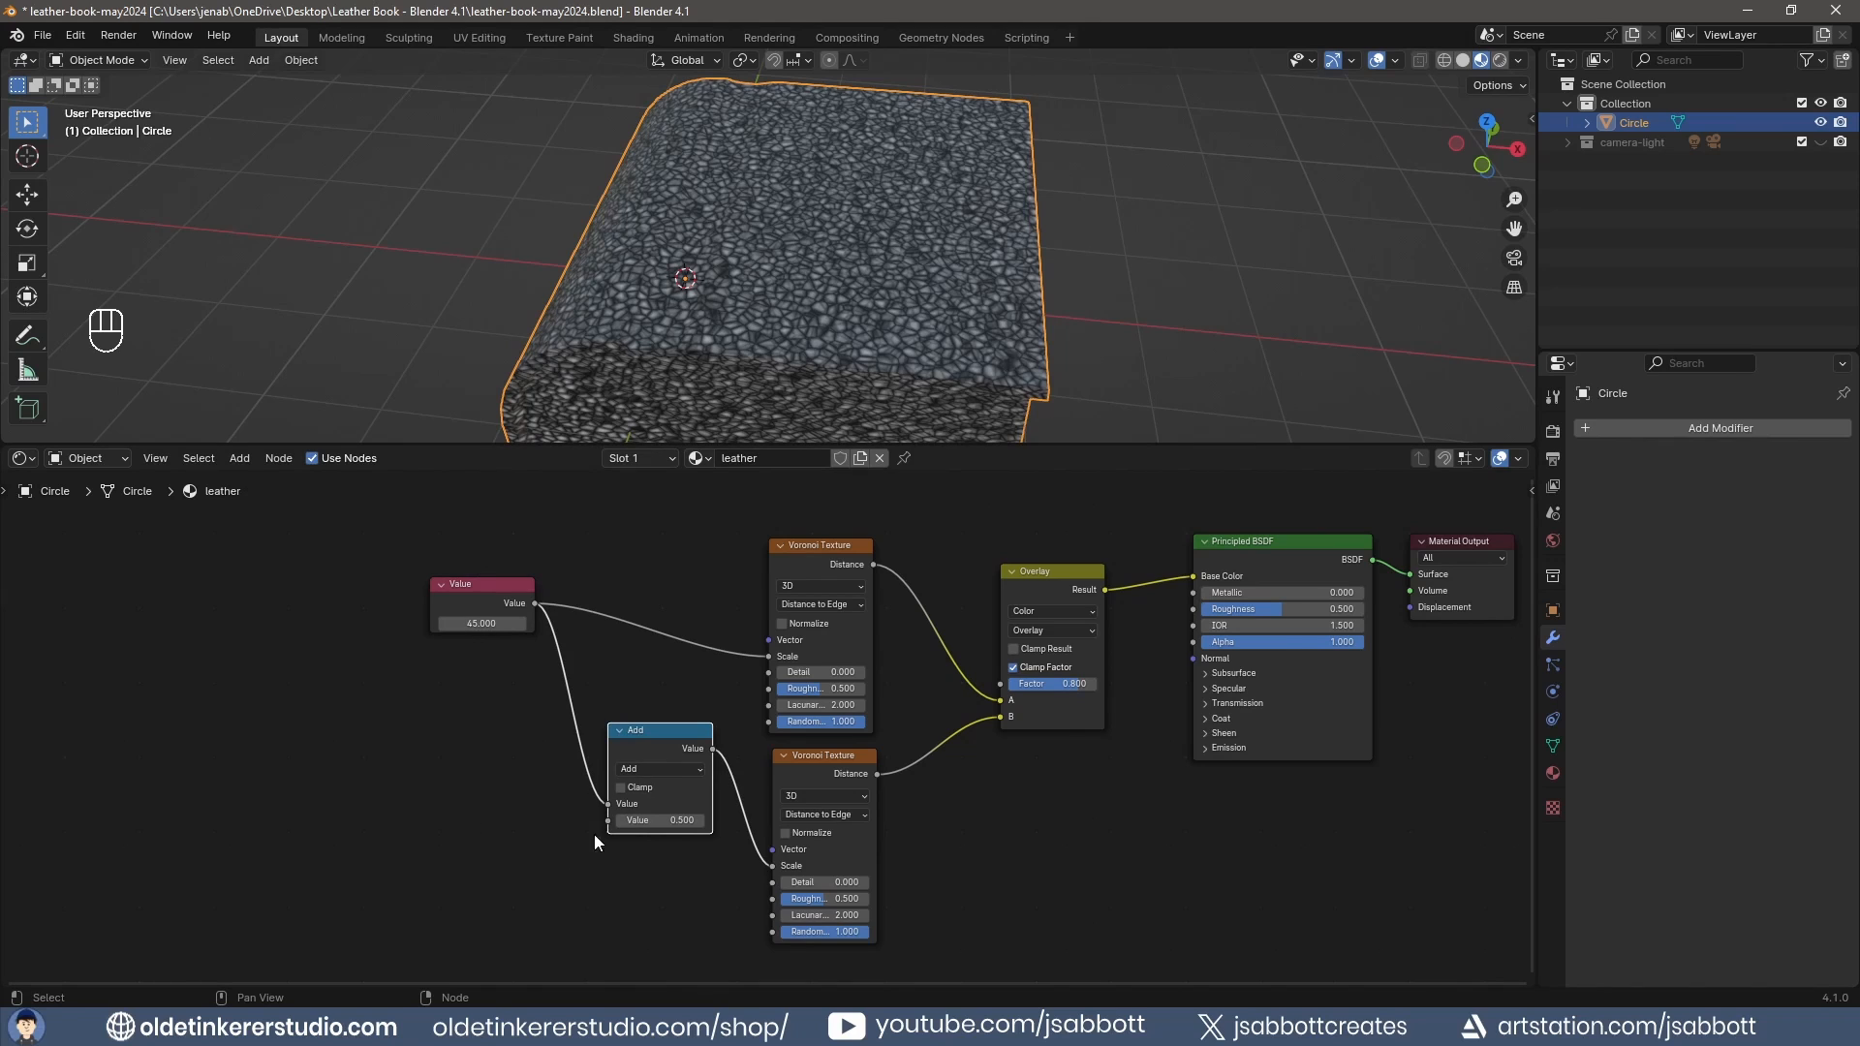
{"action": "left_click", "coordinate": [637, 769]}
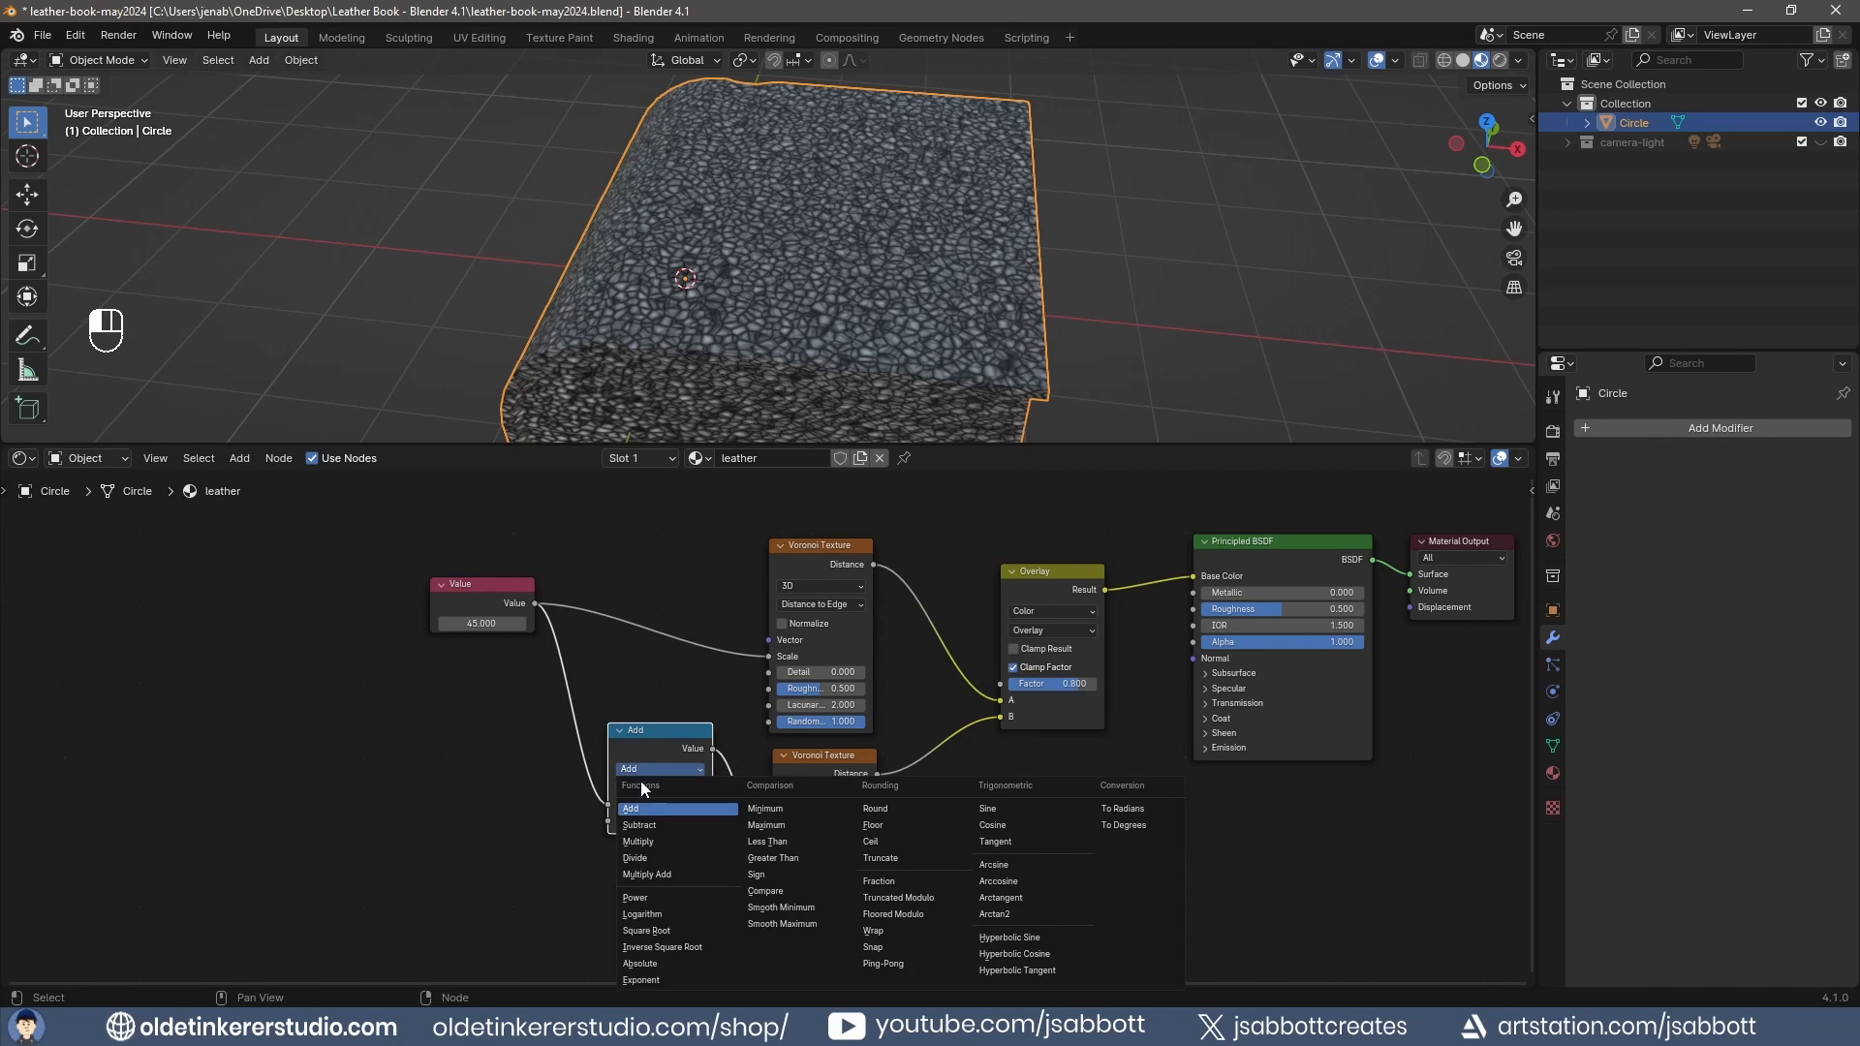
{"action": "left_click", "coordinate": [641, 841]}
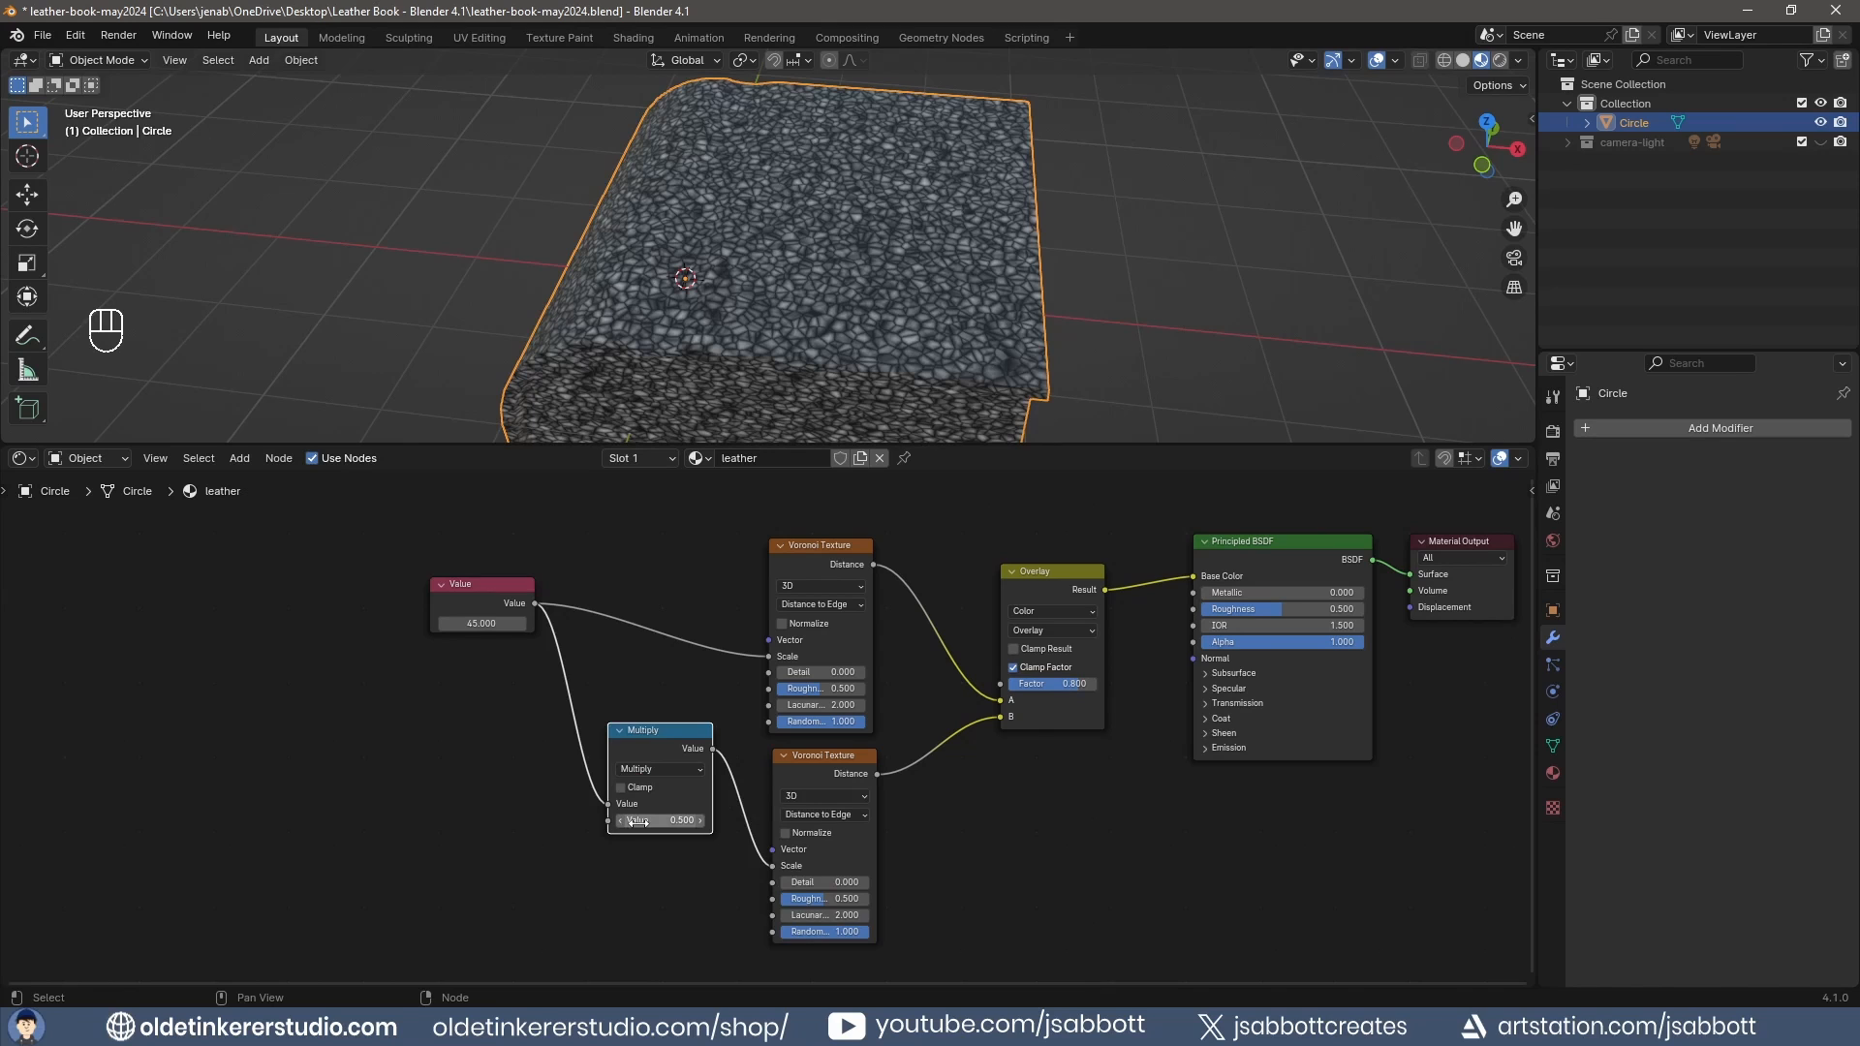
{"action": "left_click", "coordinate": [639, 821]}
{"action": "type", "text": "1.5"}
{"action": "key", "text": "Return"}
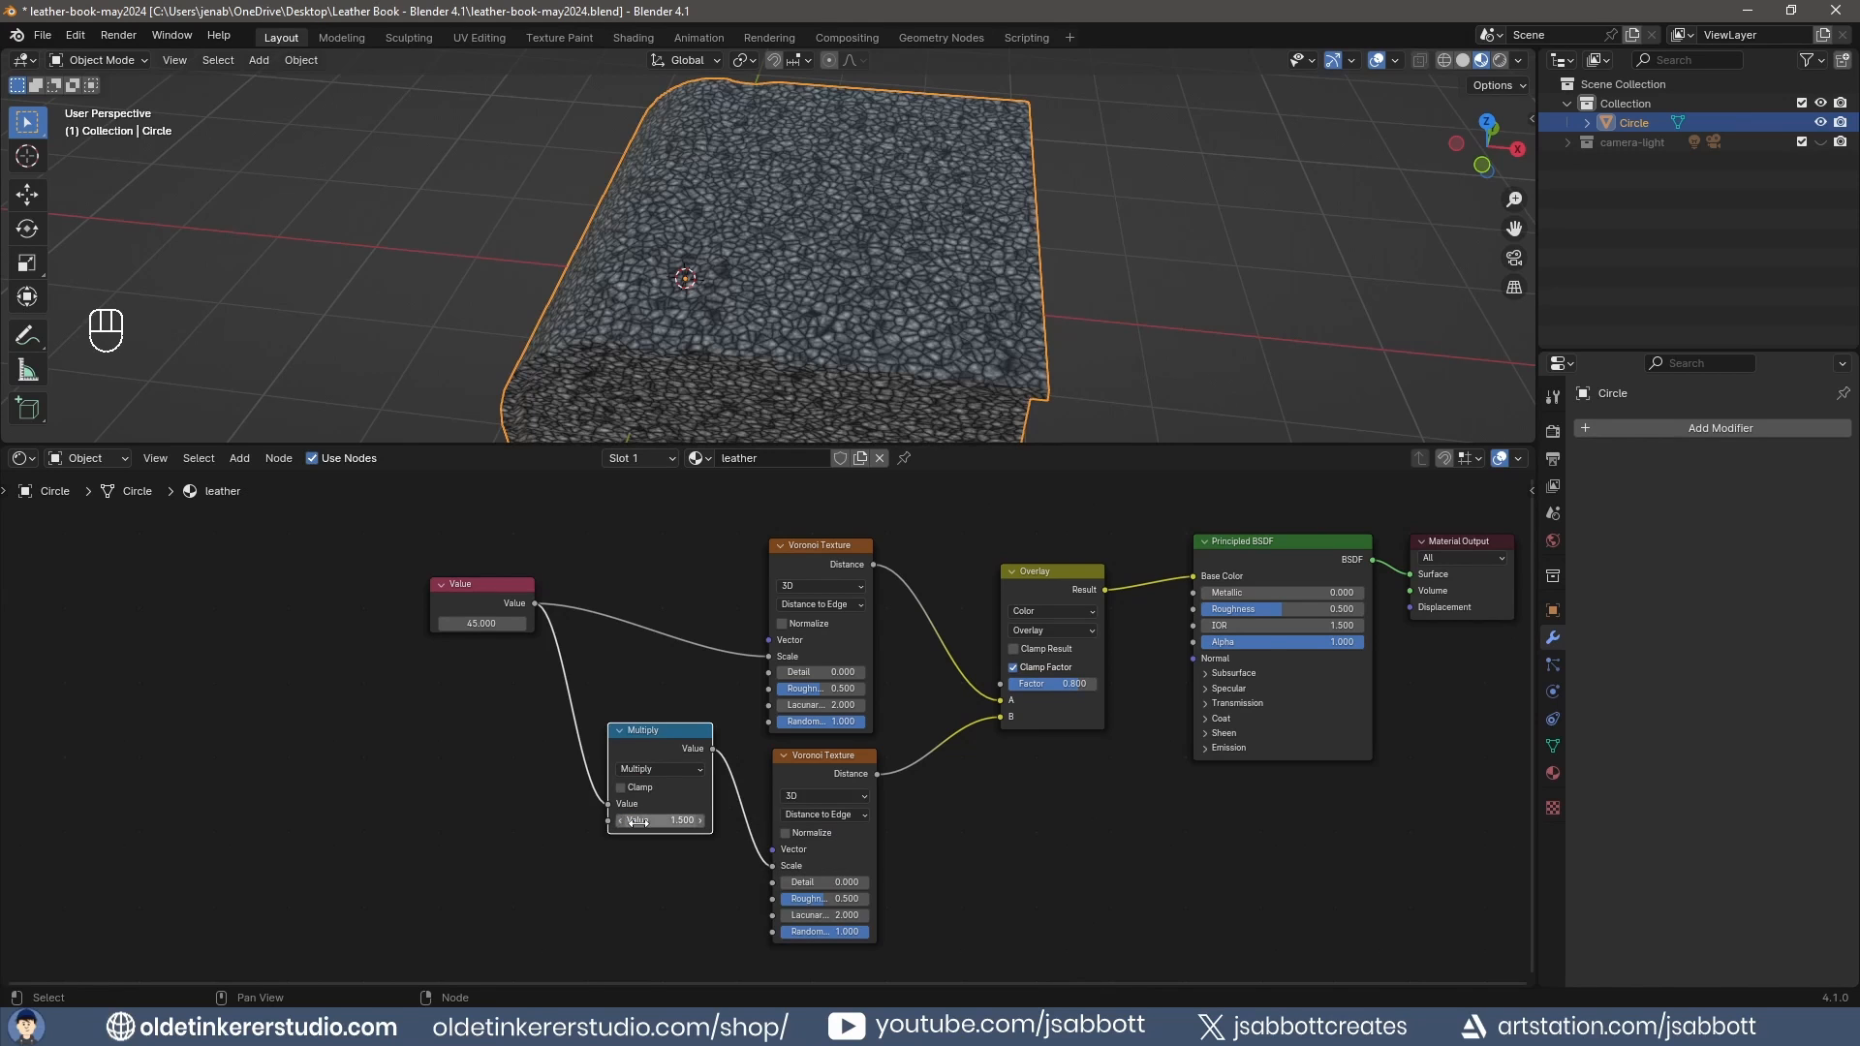
Add a Texture Coordinate node and connect its UV output to the upper Voronoi Texture's Vector input.
{"action": "middle_click_drag", "start_coordinate": [500, 846], "coordinate": [684, 873]}
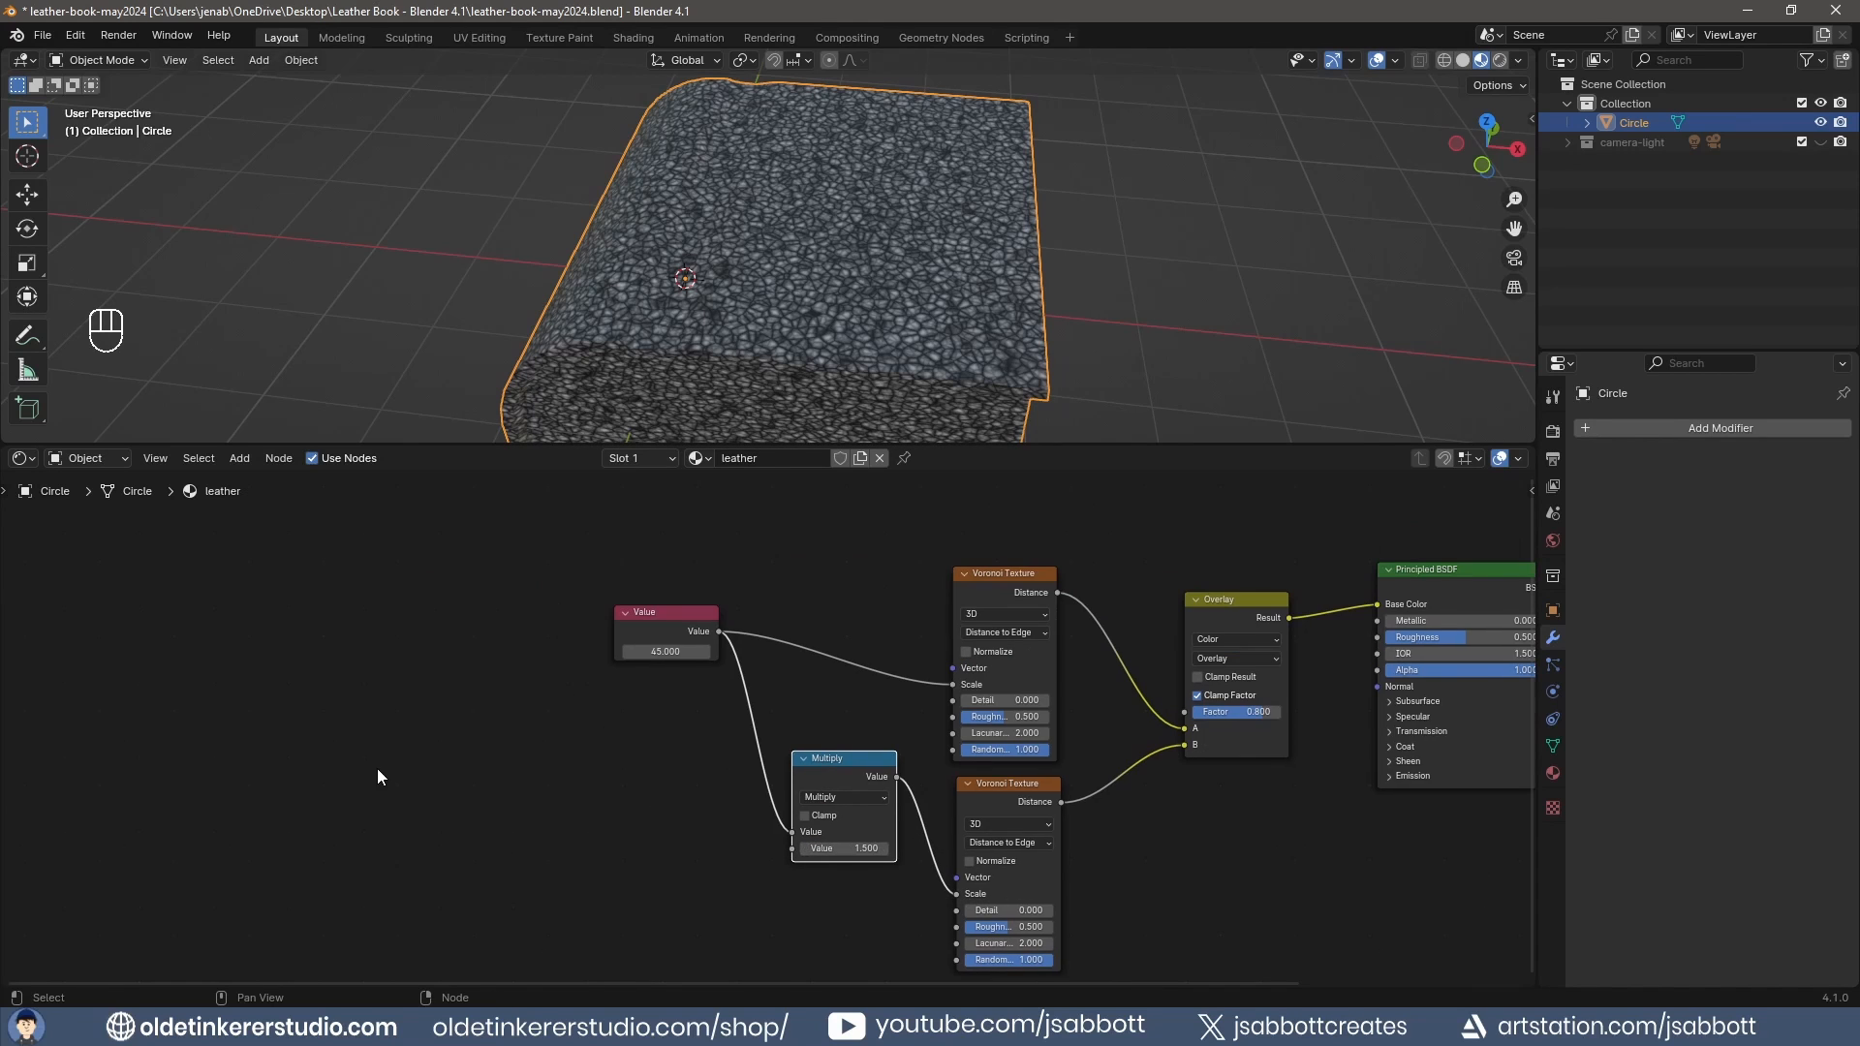
{"action": "key", "text": "shift+a"}
{"action": "mouse_move", "coordinate": [380, 704]}
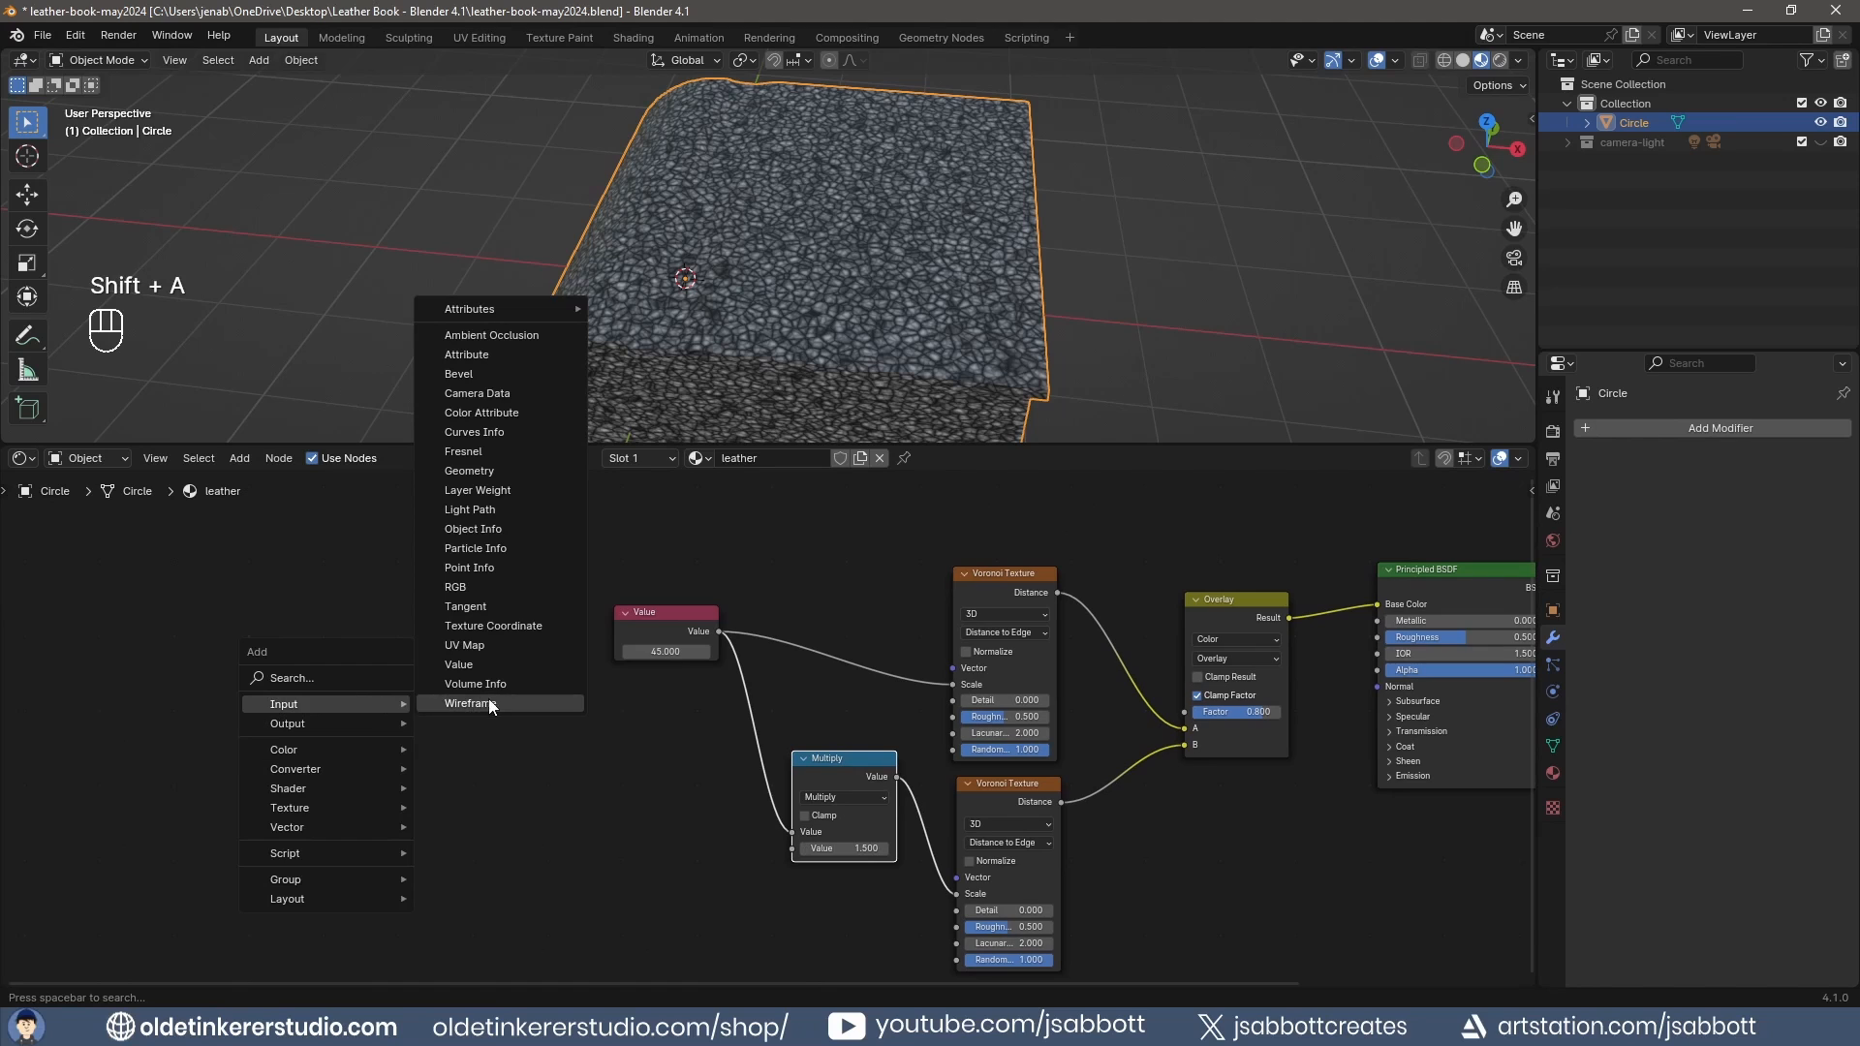
{"action": "left_click", "coordinate": [490, 625]}
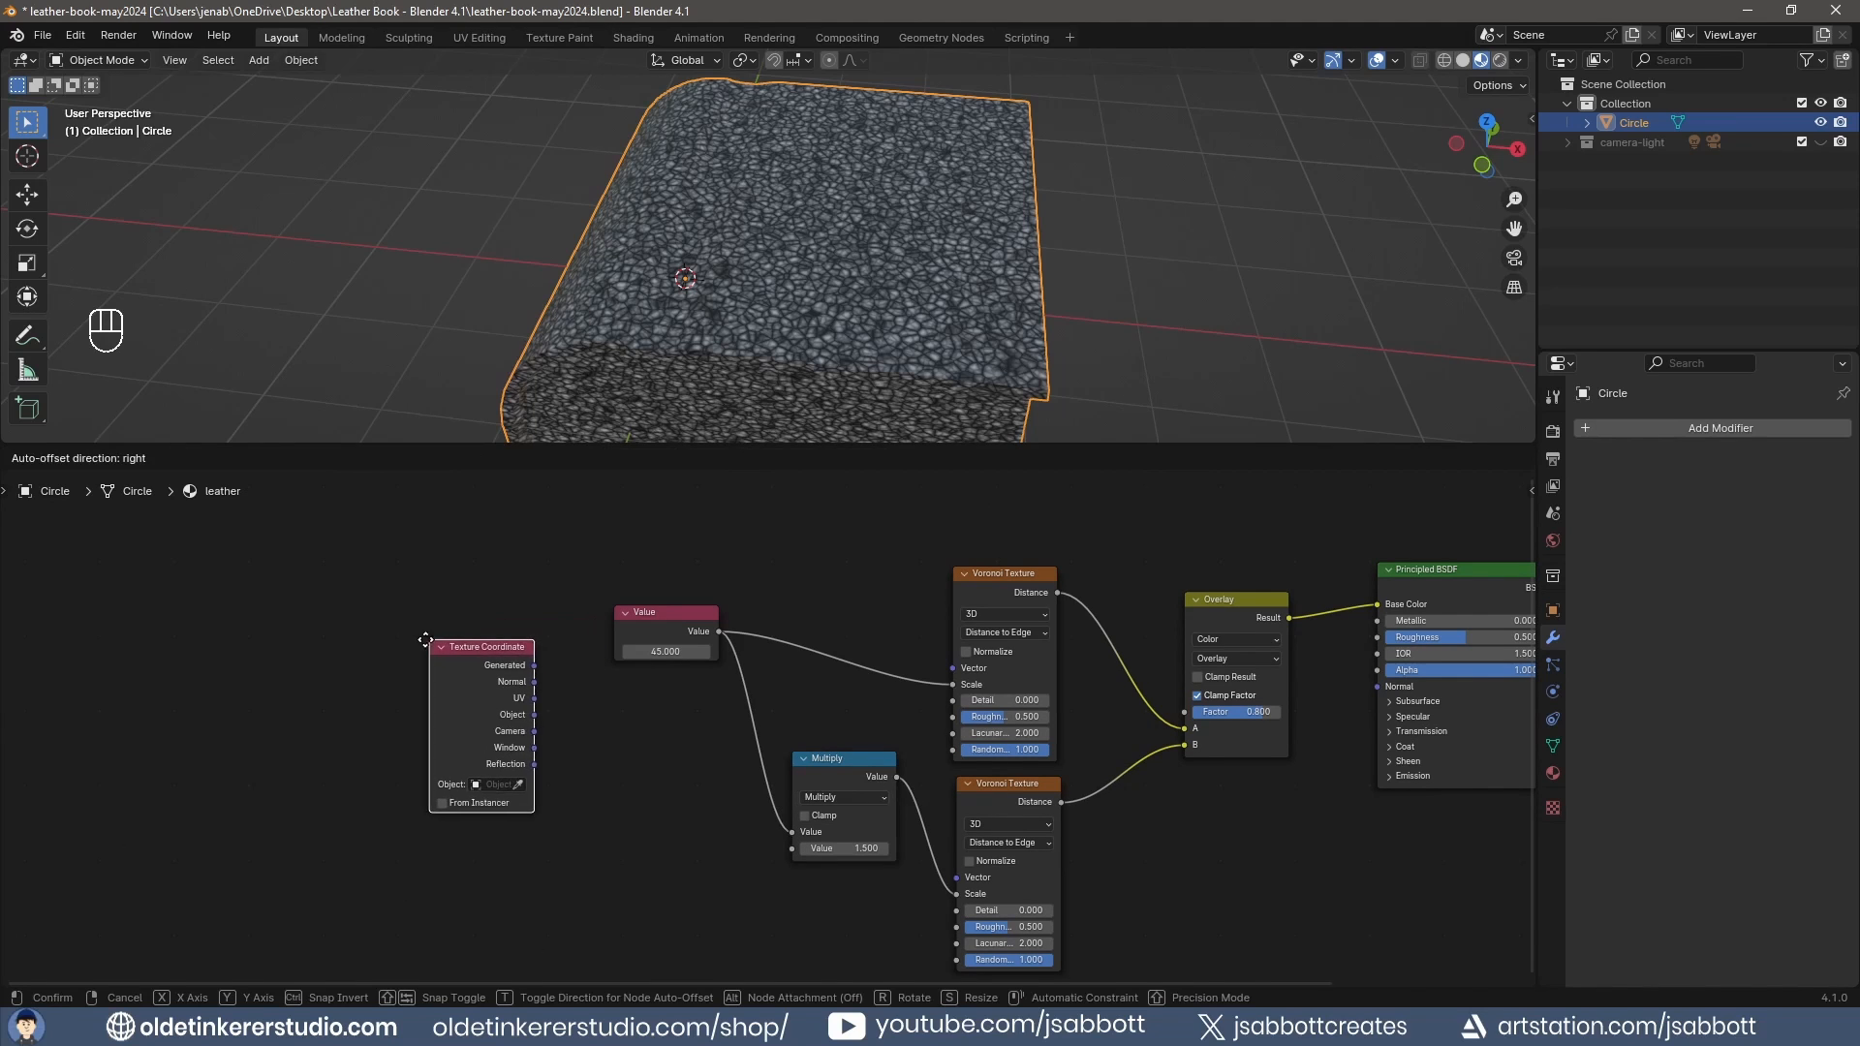
{"action": "left_click", "coordinate": [448, 666]}
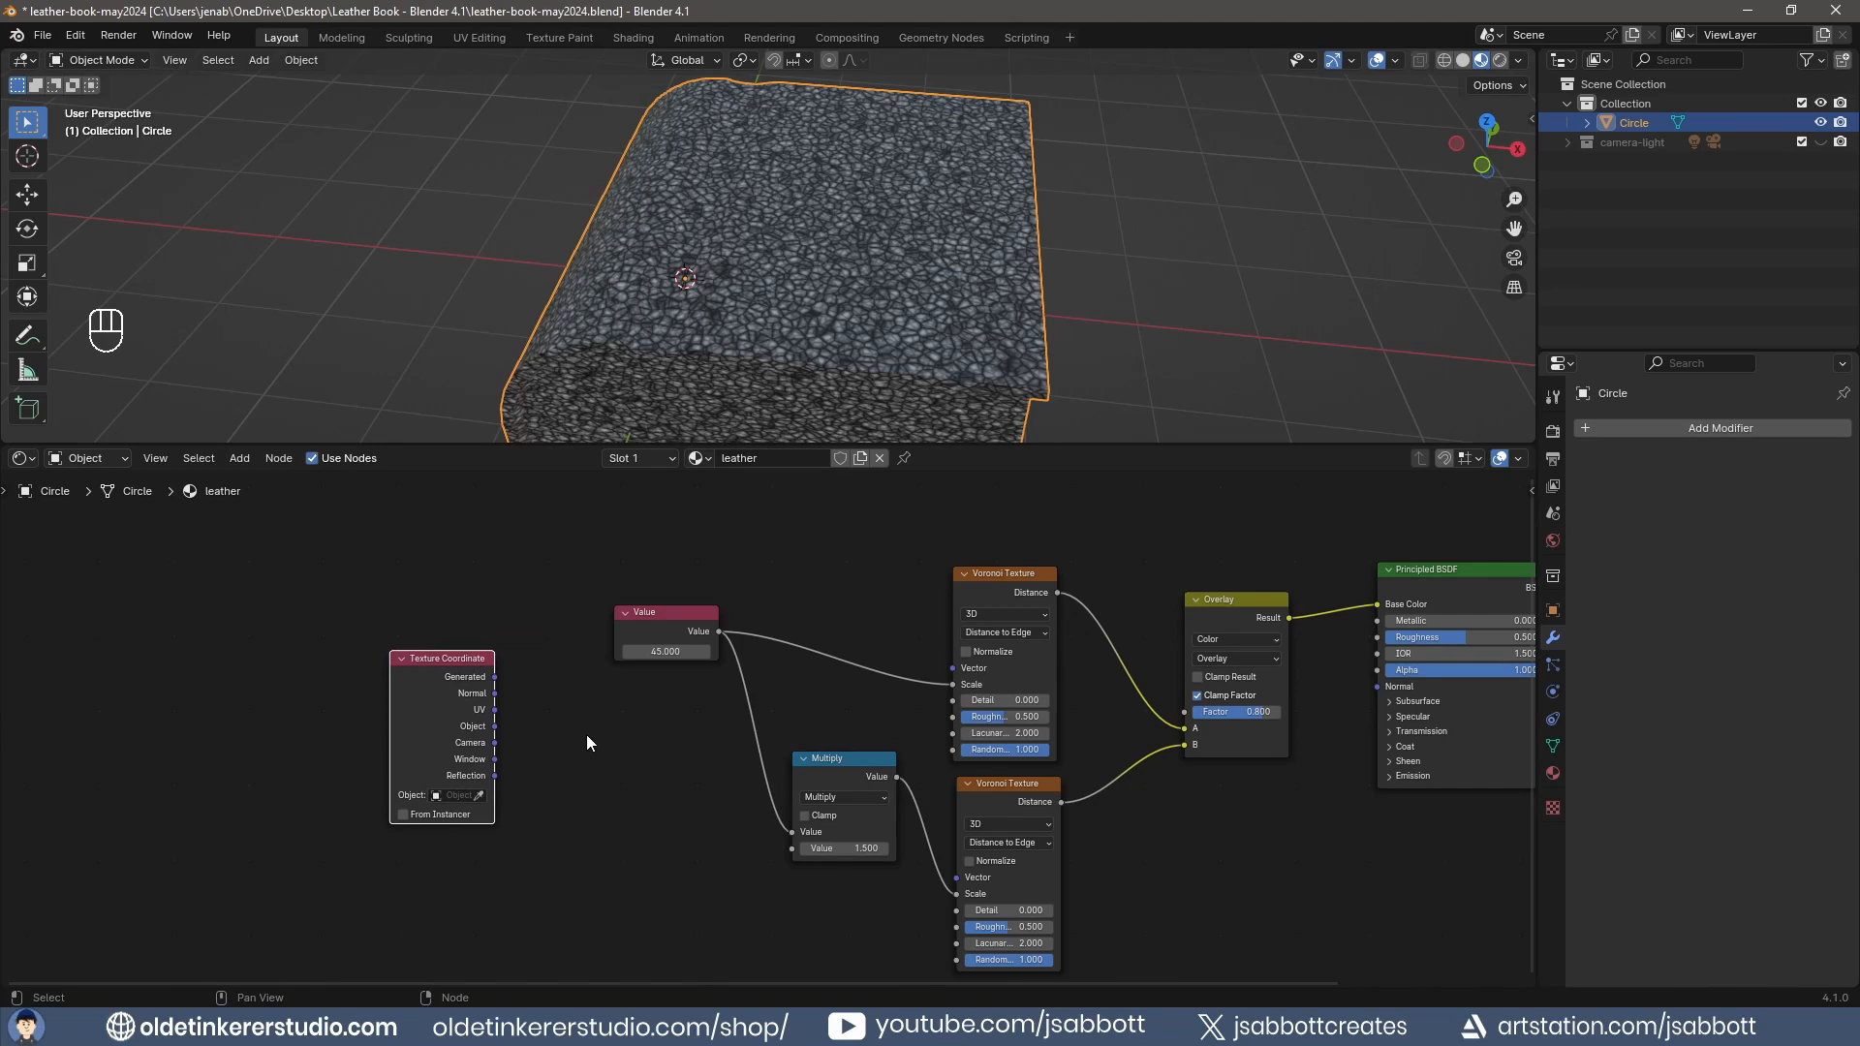
{"action": "left_click", "coordinate": [495, 709]}
{"action": "left_click_drag", "start_coordinate": [496, 709], "coordinate": [953, 668]}
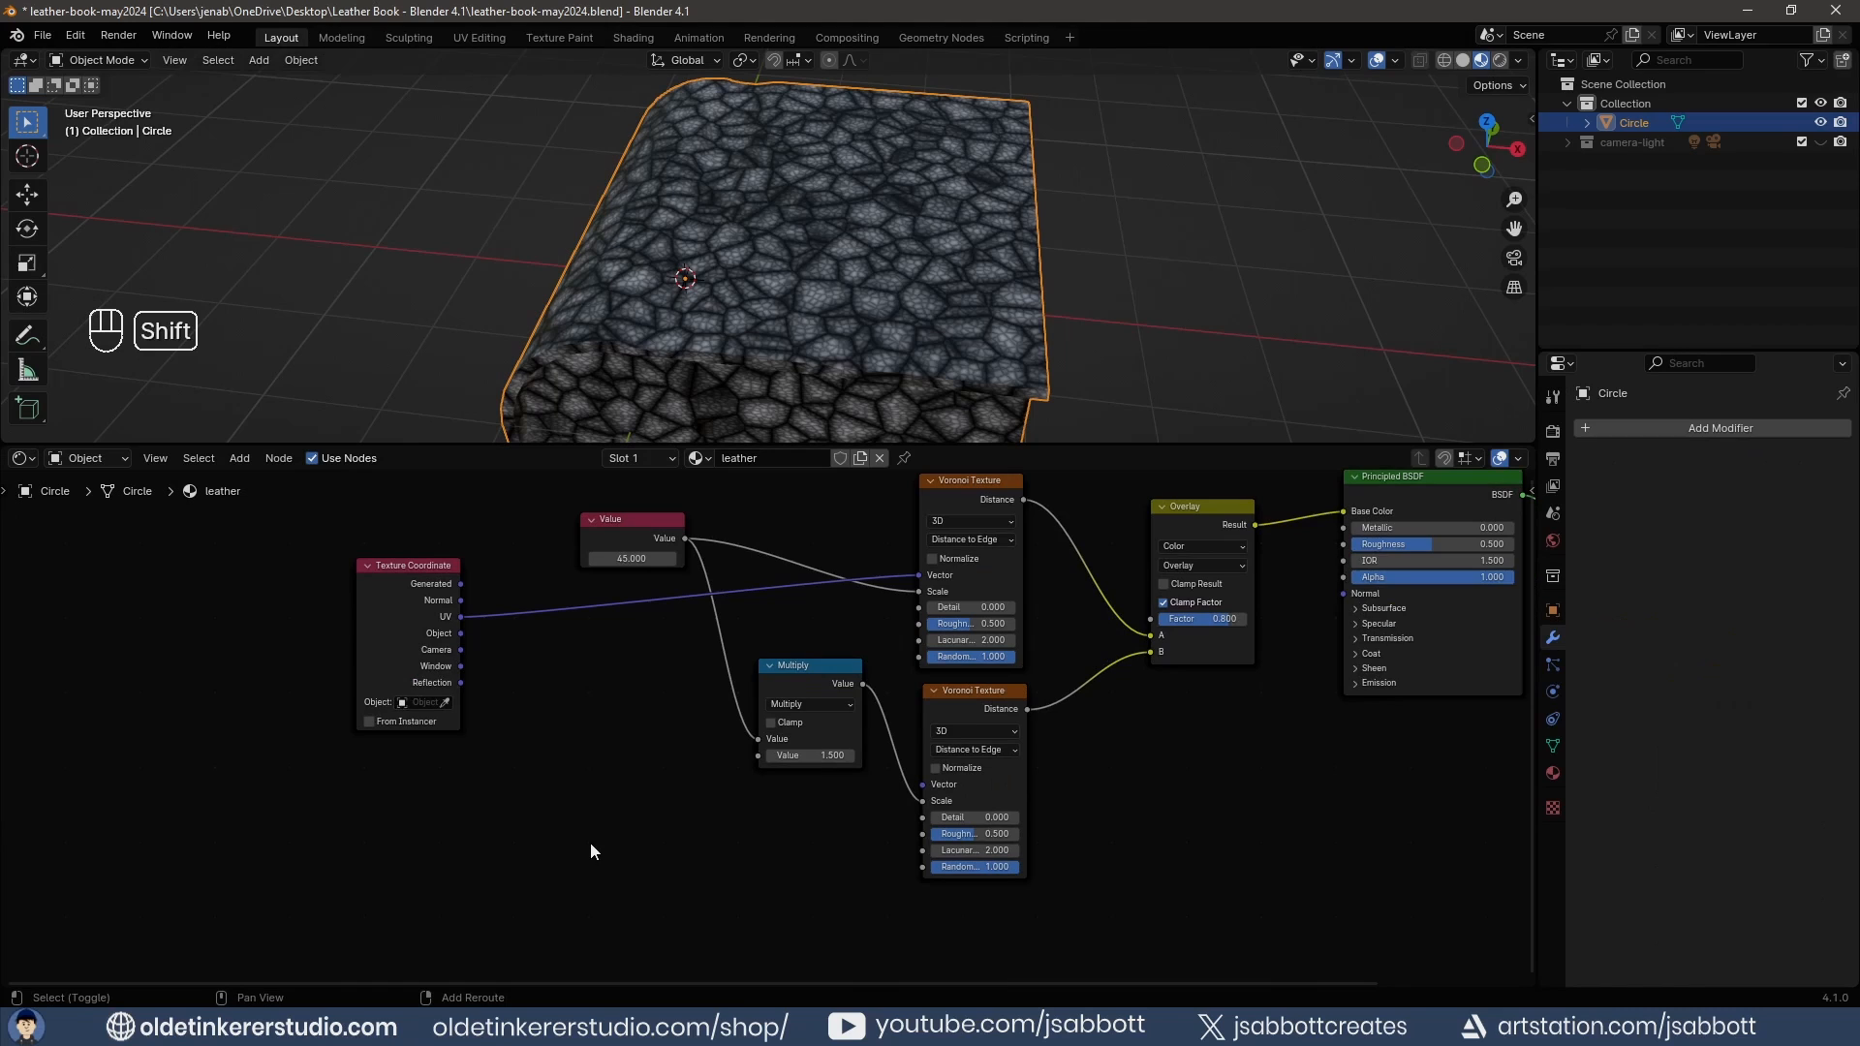
Add a Noise Texture node below the Texture Coordinate node.
{"action": "key", "text": "shift+a"}
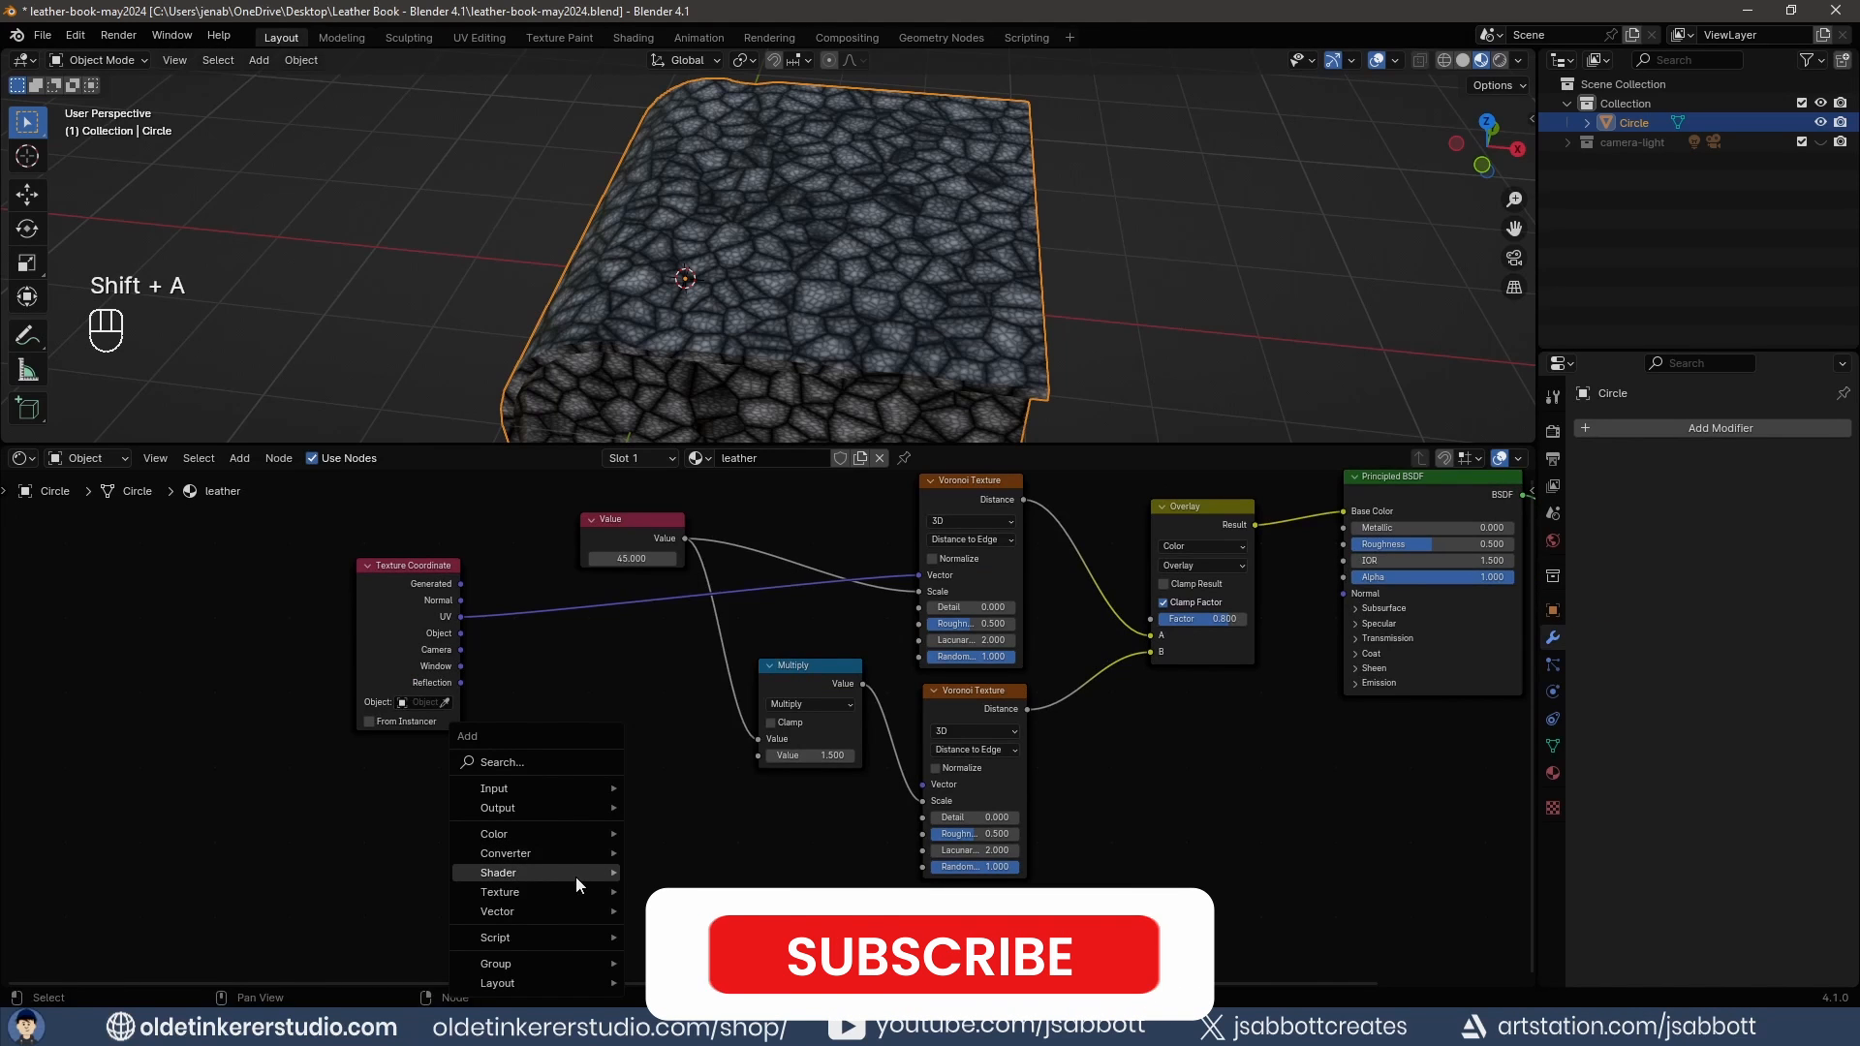
{"action": "mouse_move", "coordinate": [573, 891]}
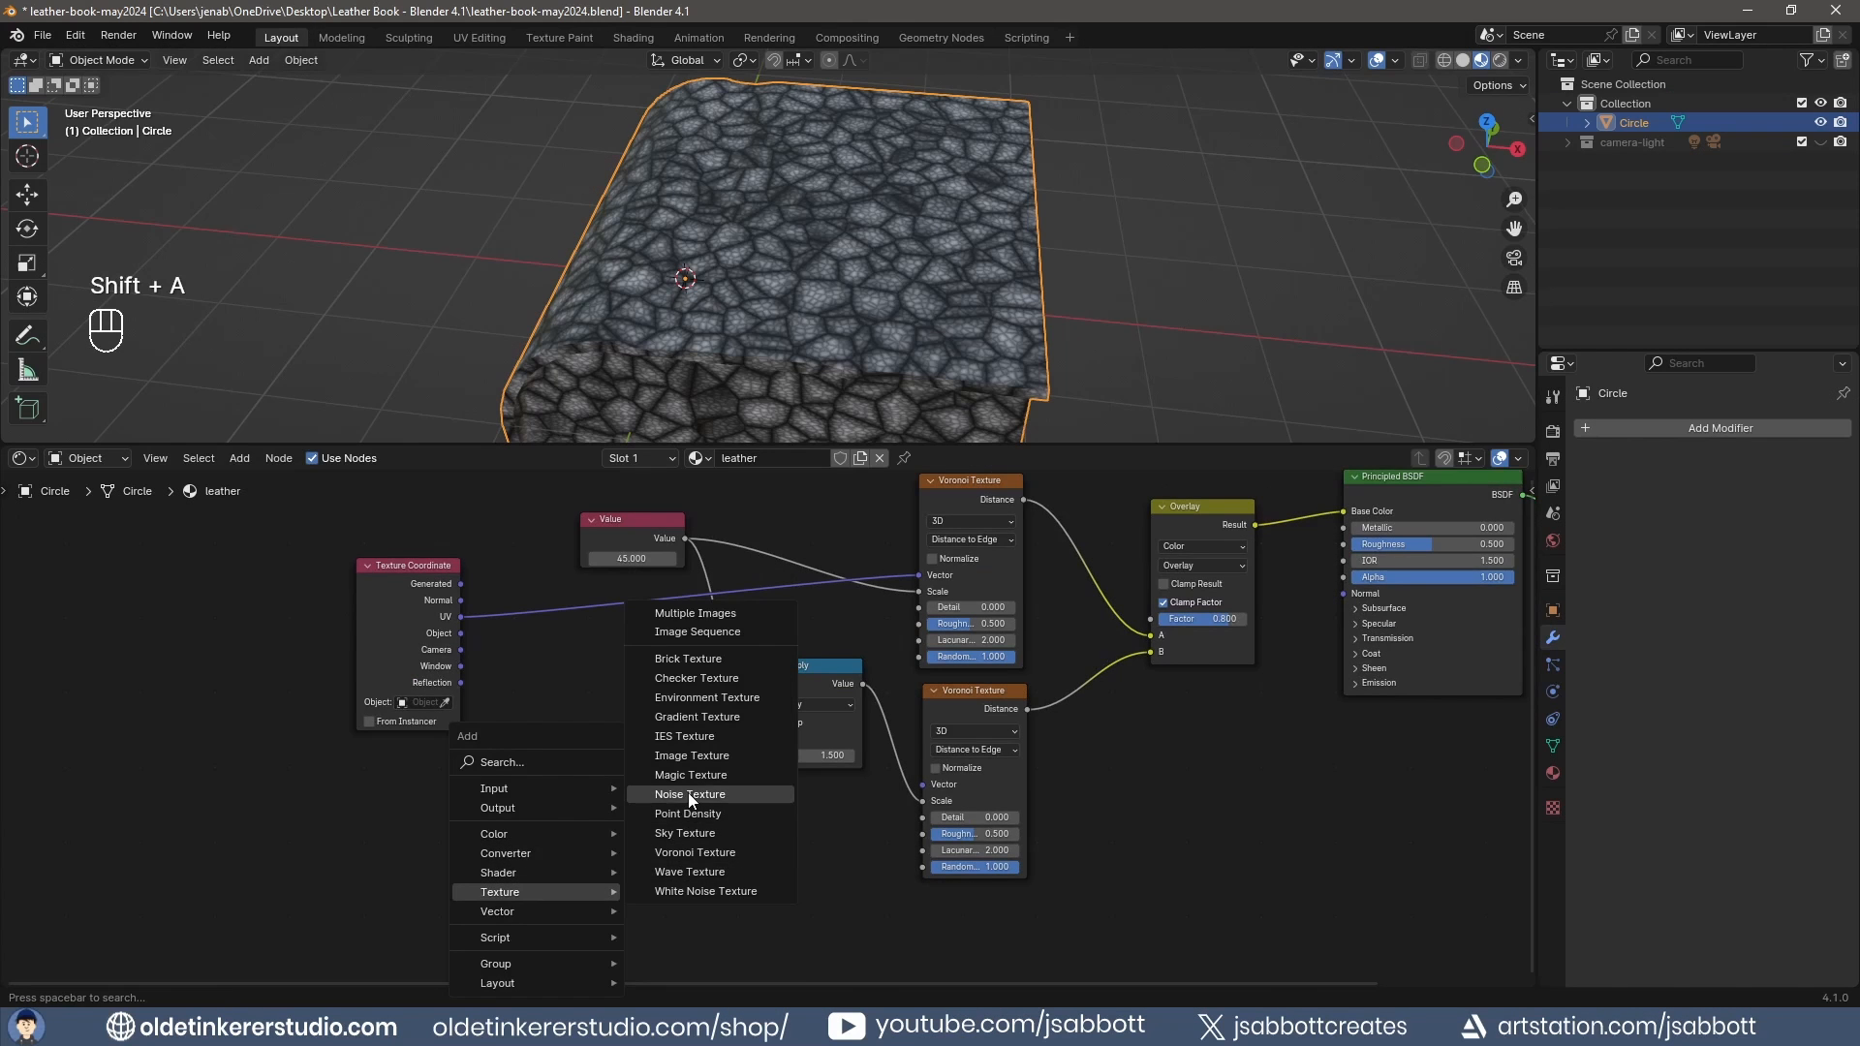
{"action": "left_click", "coordinate": [690, 794]}
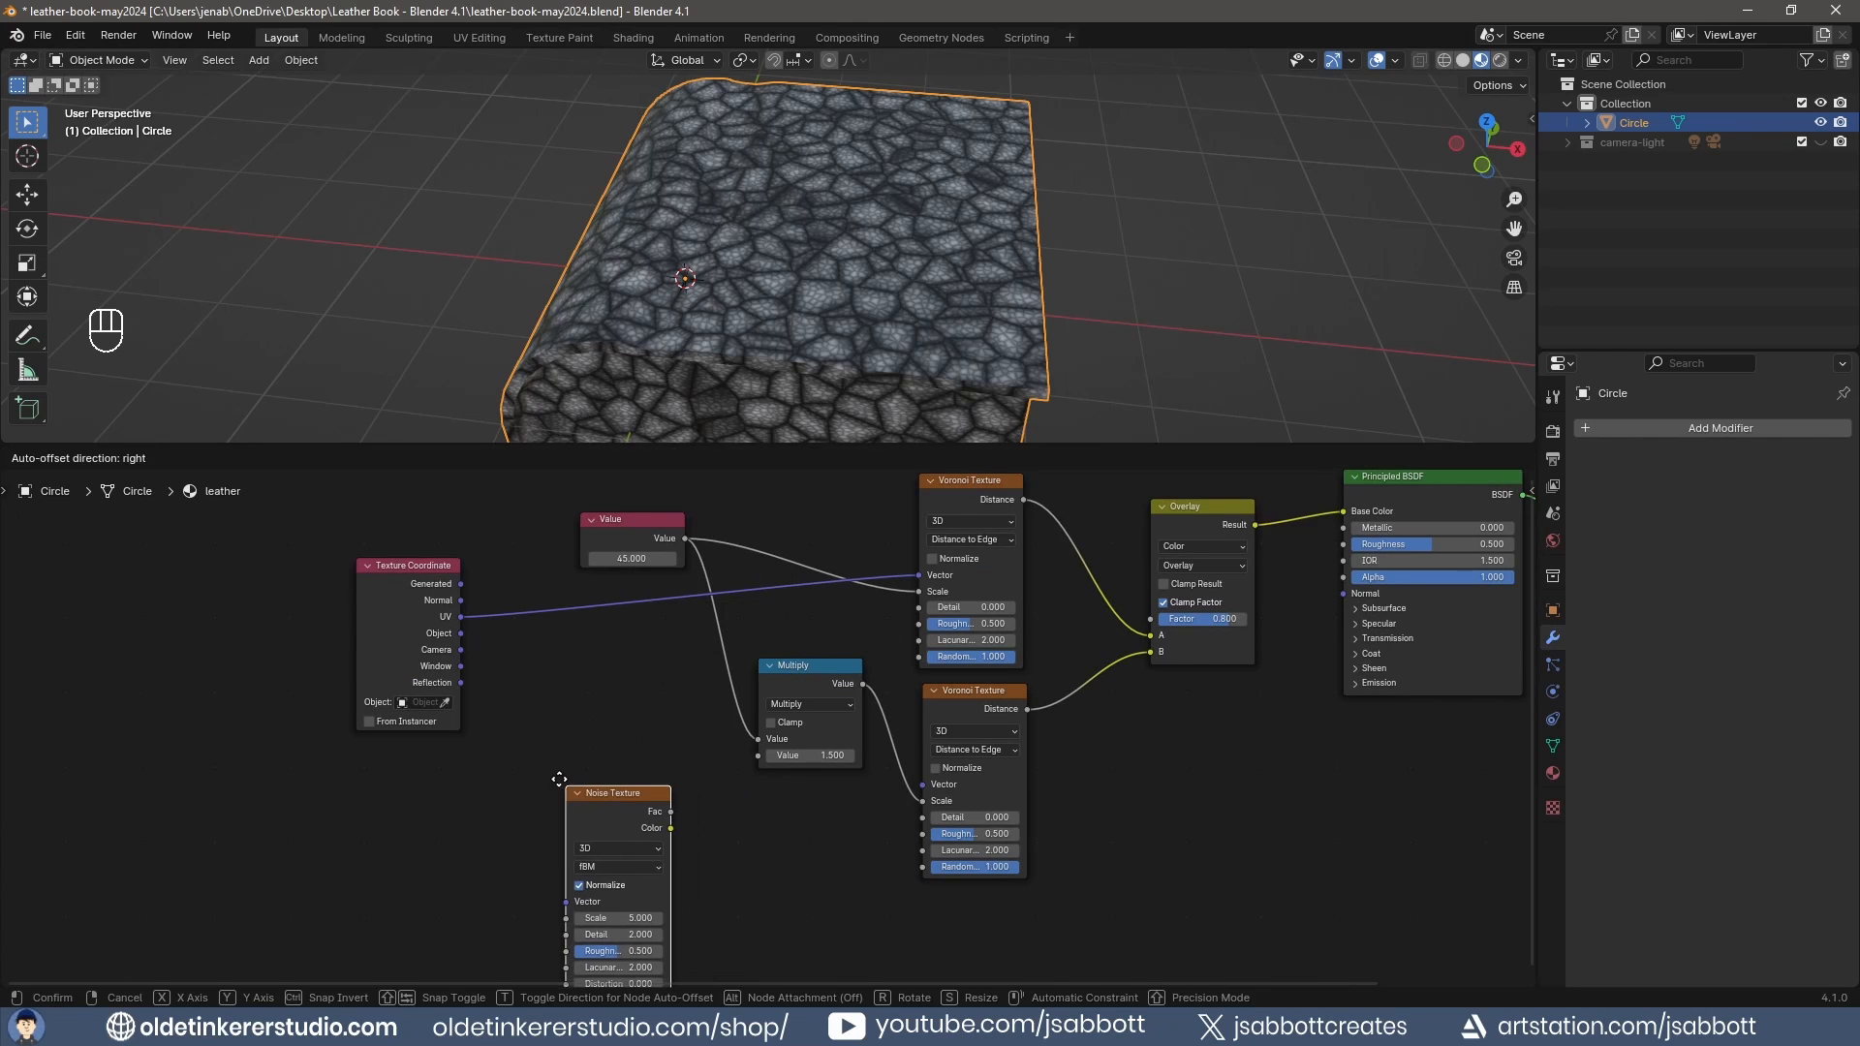
{"action": "left_click", "coordinate": [530, 756]}
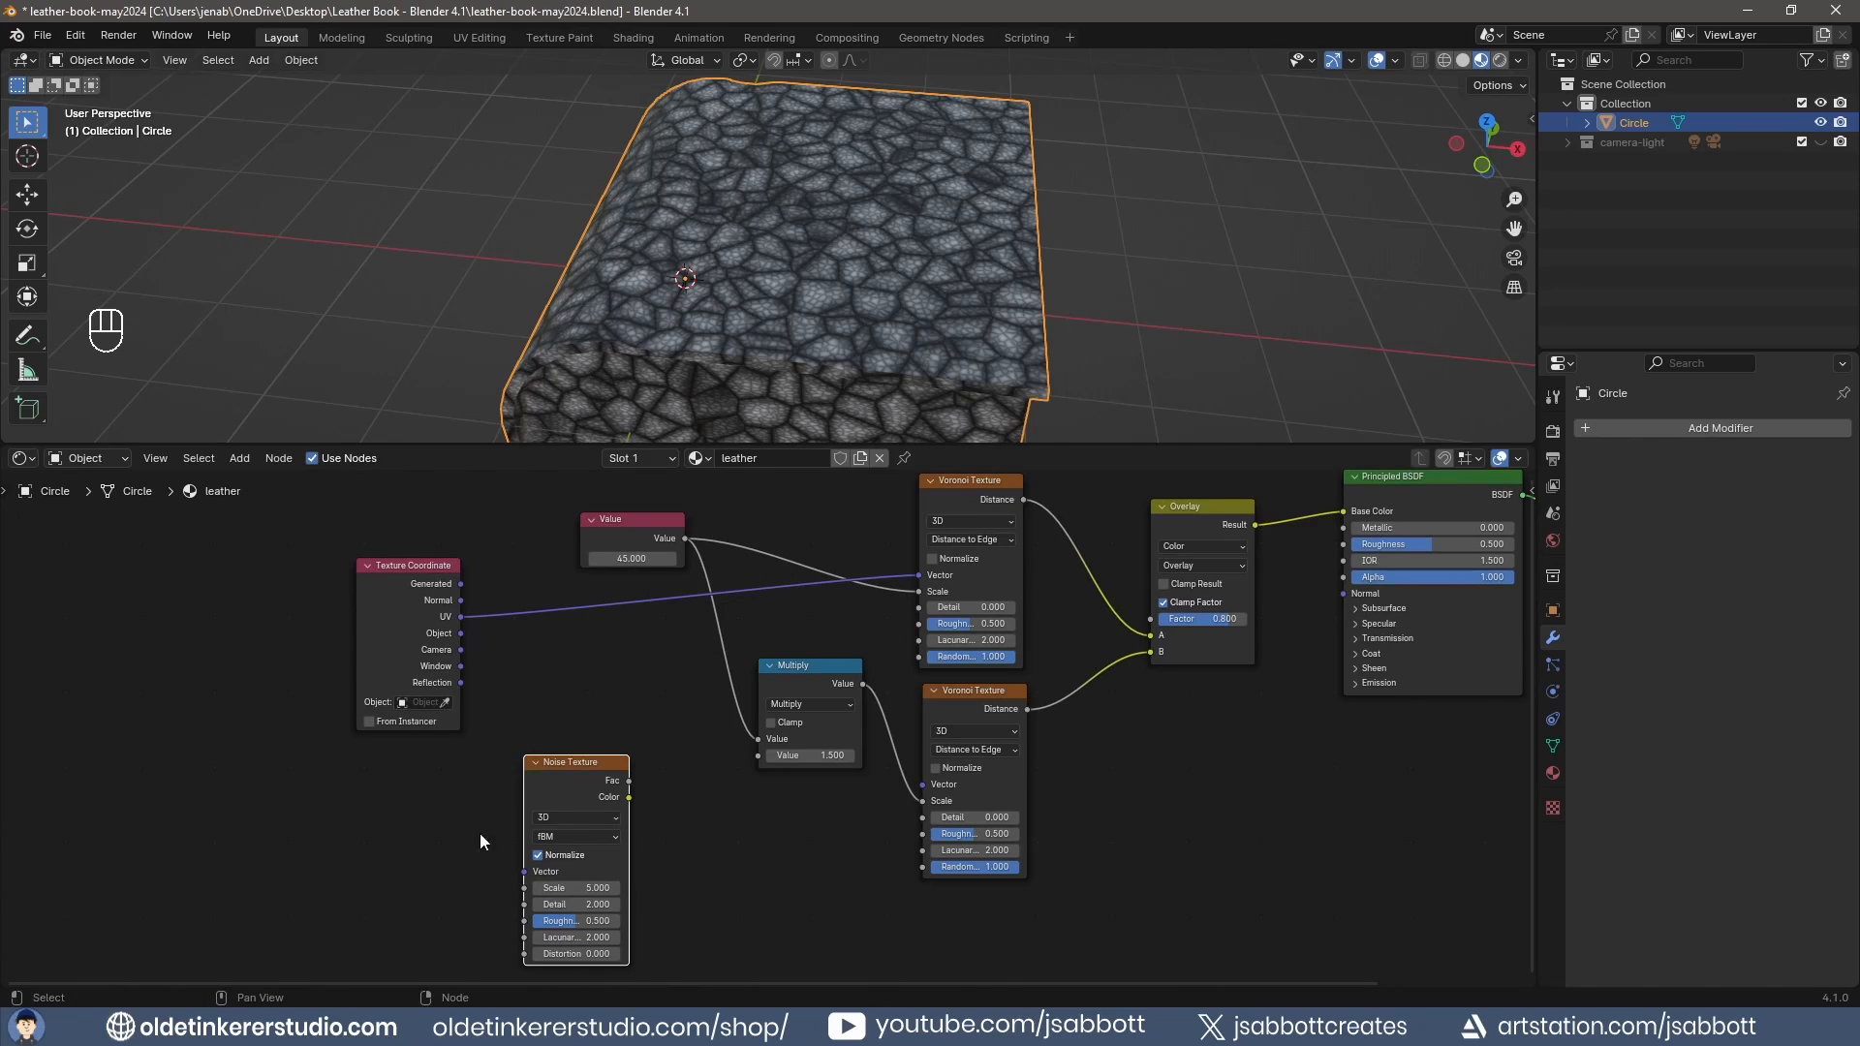
Set the Noise Texture's Scale to 1, Detail to 5, Roughness to 1 and Distortion to 5.
{"action": "left_click", "coordinate": [560, 889]}
{"action": "type", "text": "1"}
{"action": "key", "text": "Tab"}
{"action": "type", "text": "5"}
{"action": "key", "text": "Tab"}
{"action": "type", "text": "1"}
{"action": "key", "text": "Tab"}
{"action": "key", "text": "Tab"}
{"action": "type", "text": "5"}
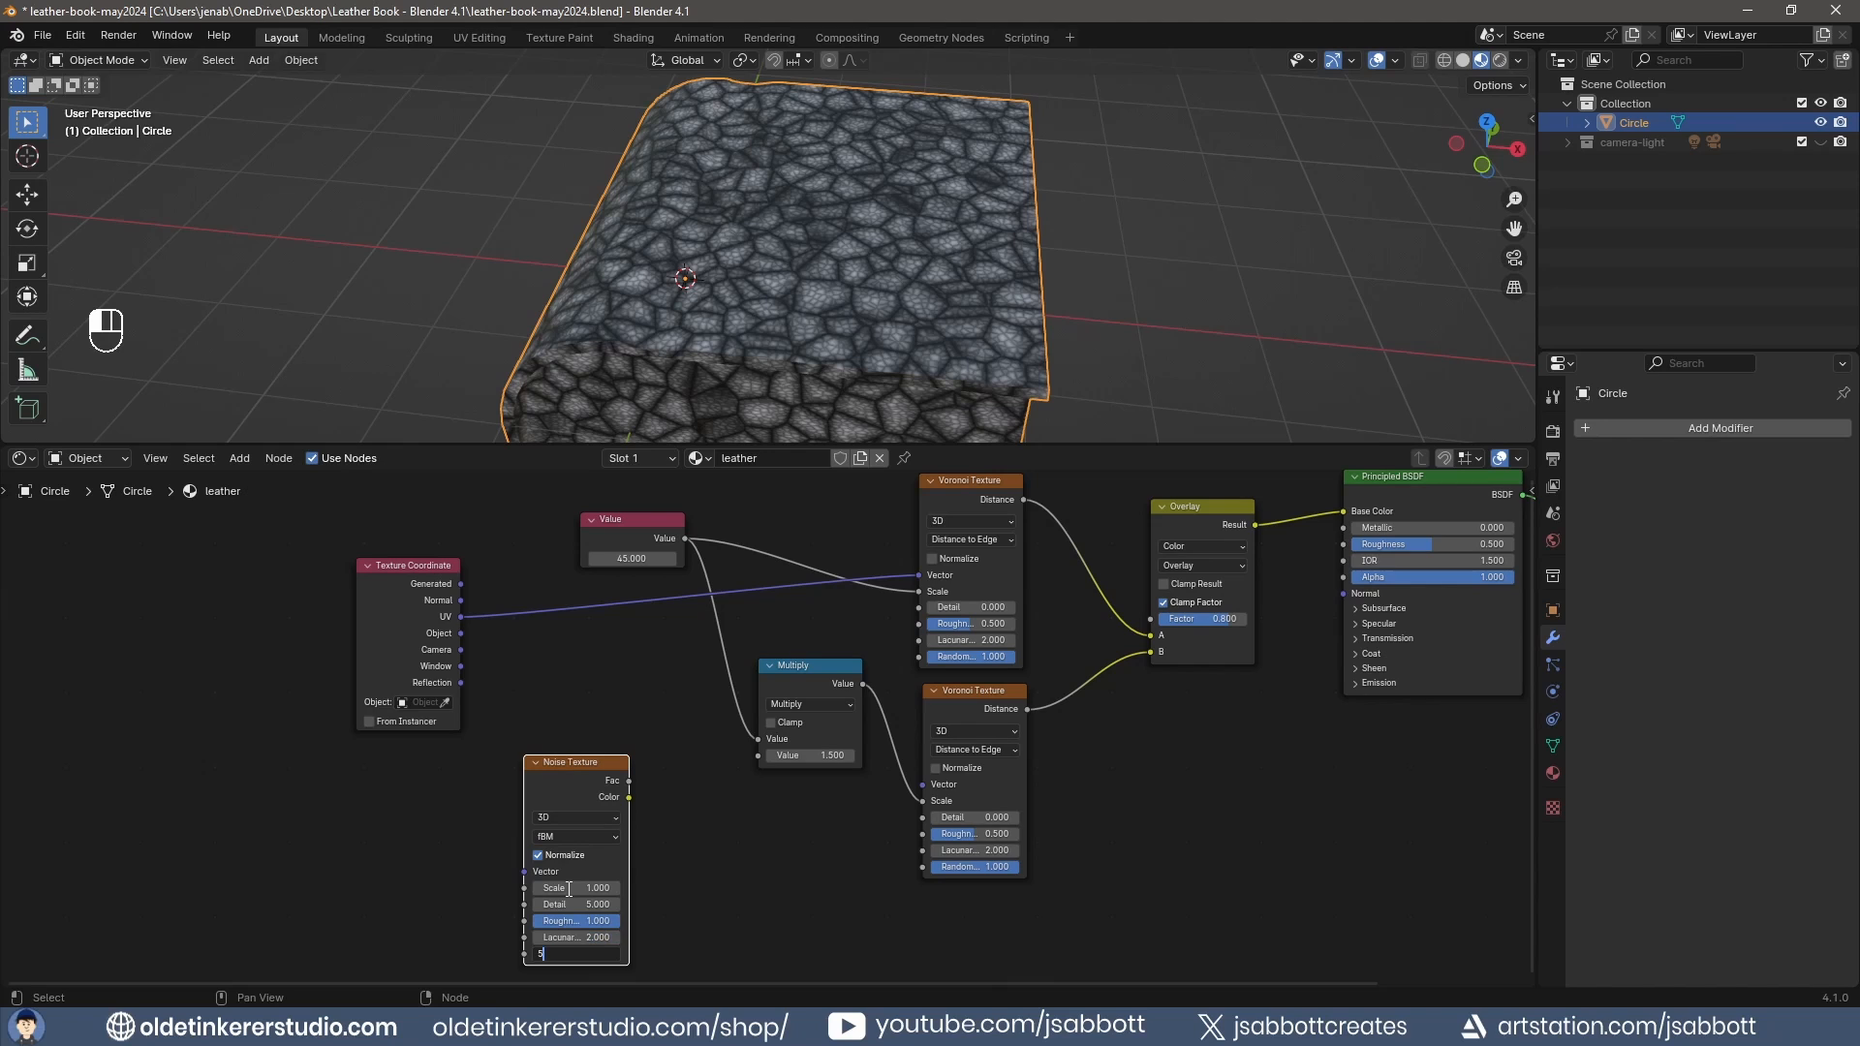
{"action": "key", "text": "Return"}
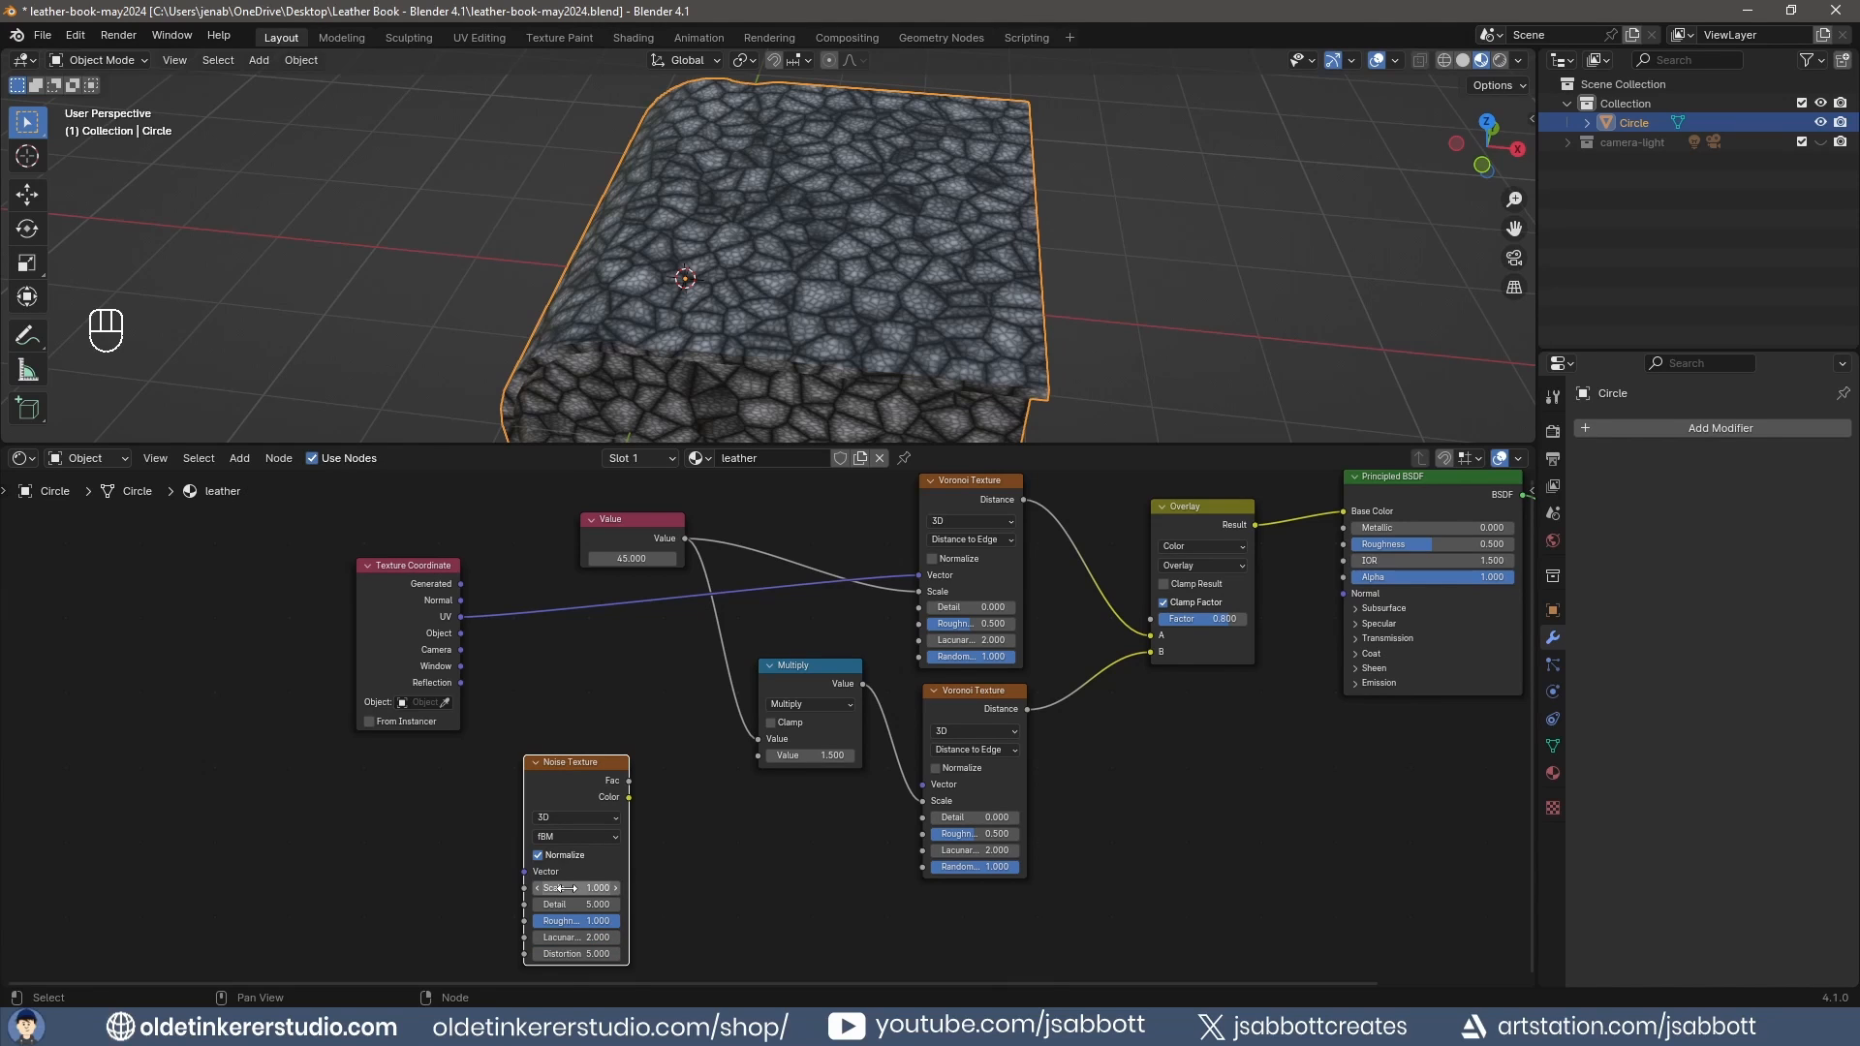
Place a Mix Color node beside the Noise Texture, spacing the two apart, and set its blending mode to Add.
{"action": "middle_click_drag", "start_coordinate": [730, 862], "coordinate": [647, 823]}
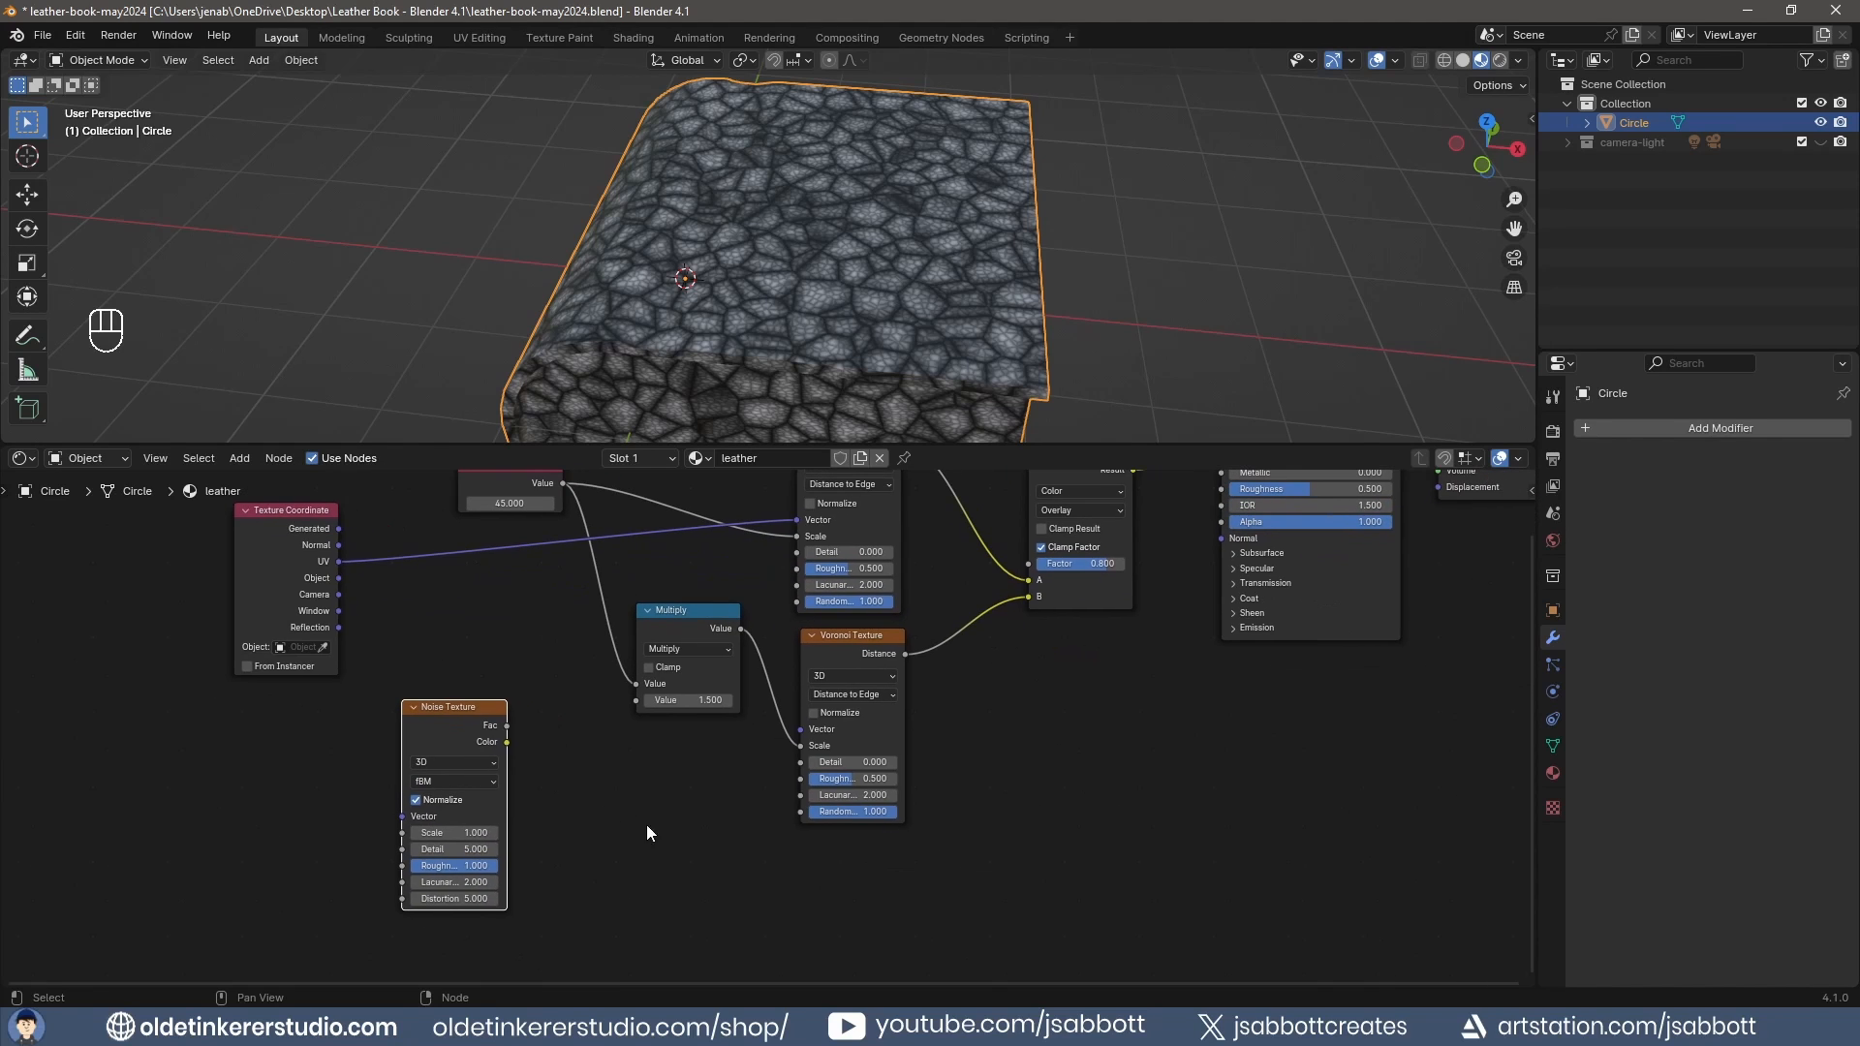
{"action": "key", "text": "shift+a"}
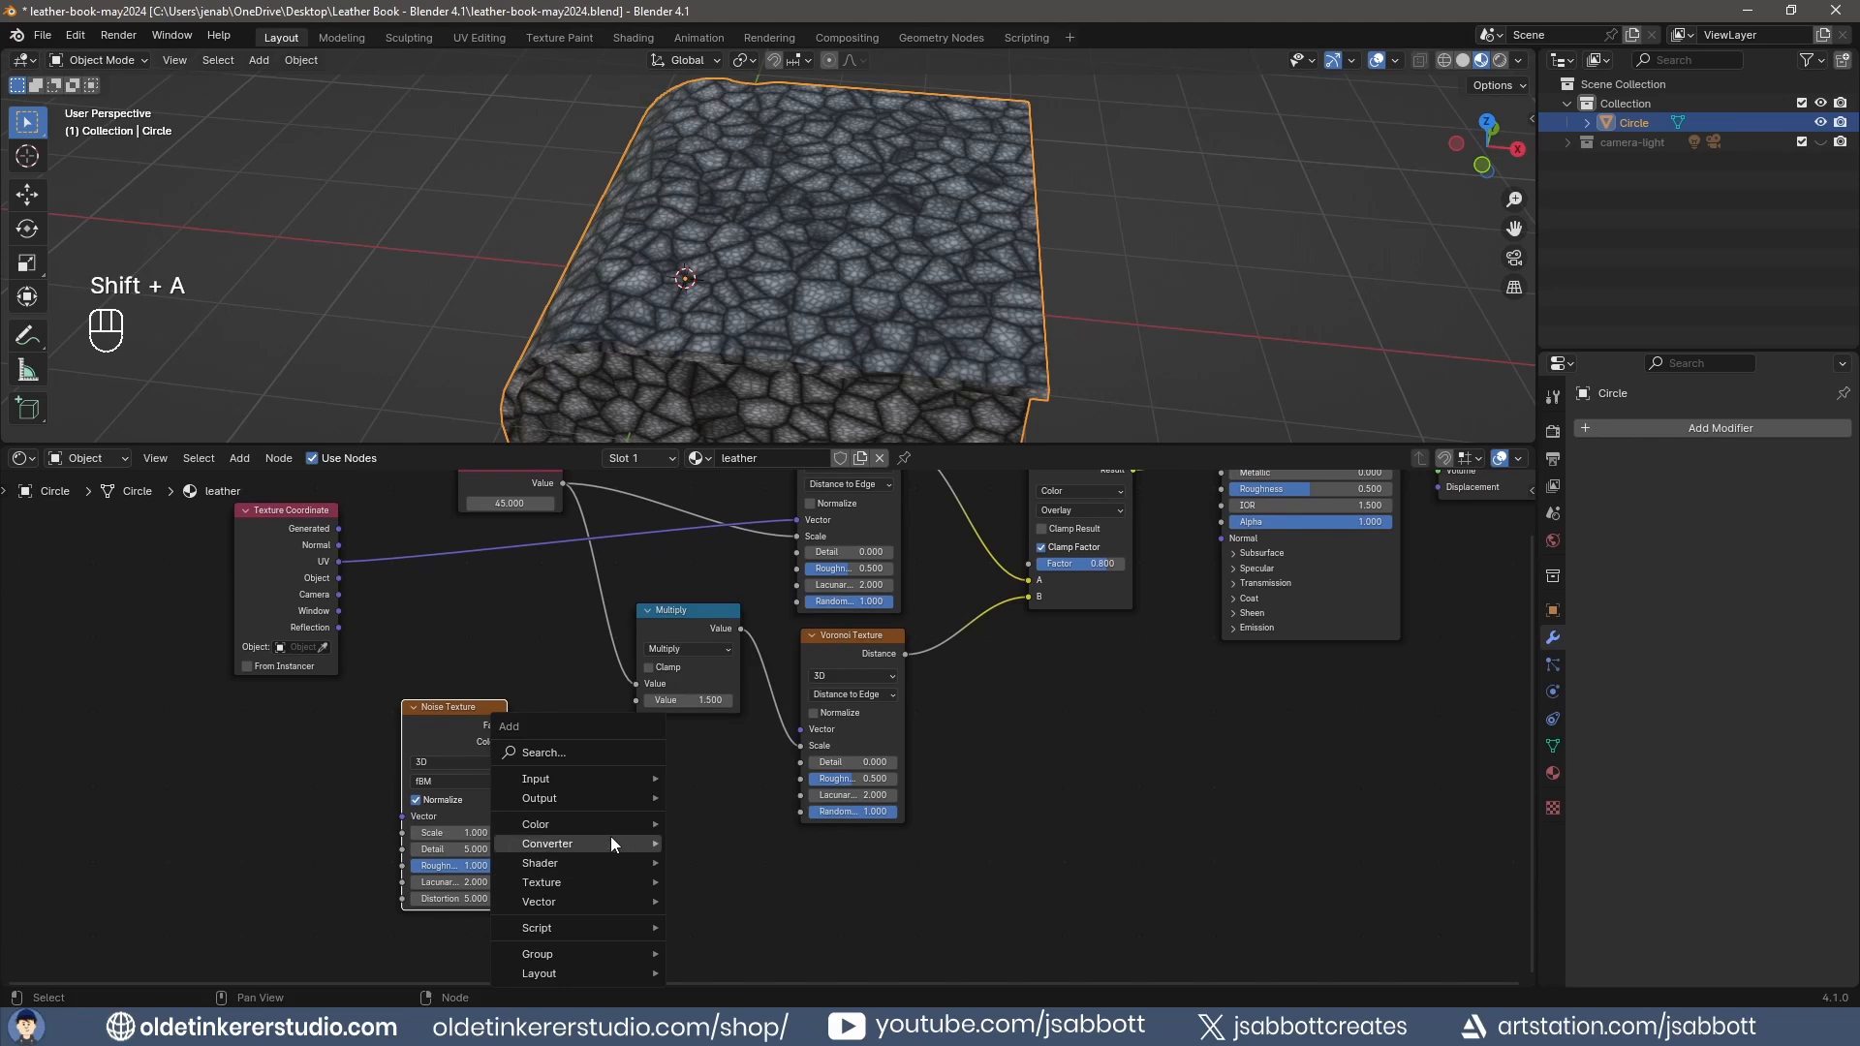
{"action": "mouse_move", "coordinate": [608, 823]}
{"action": "left_click", "coordinate": [742, 918]}
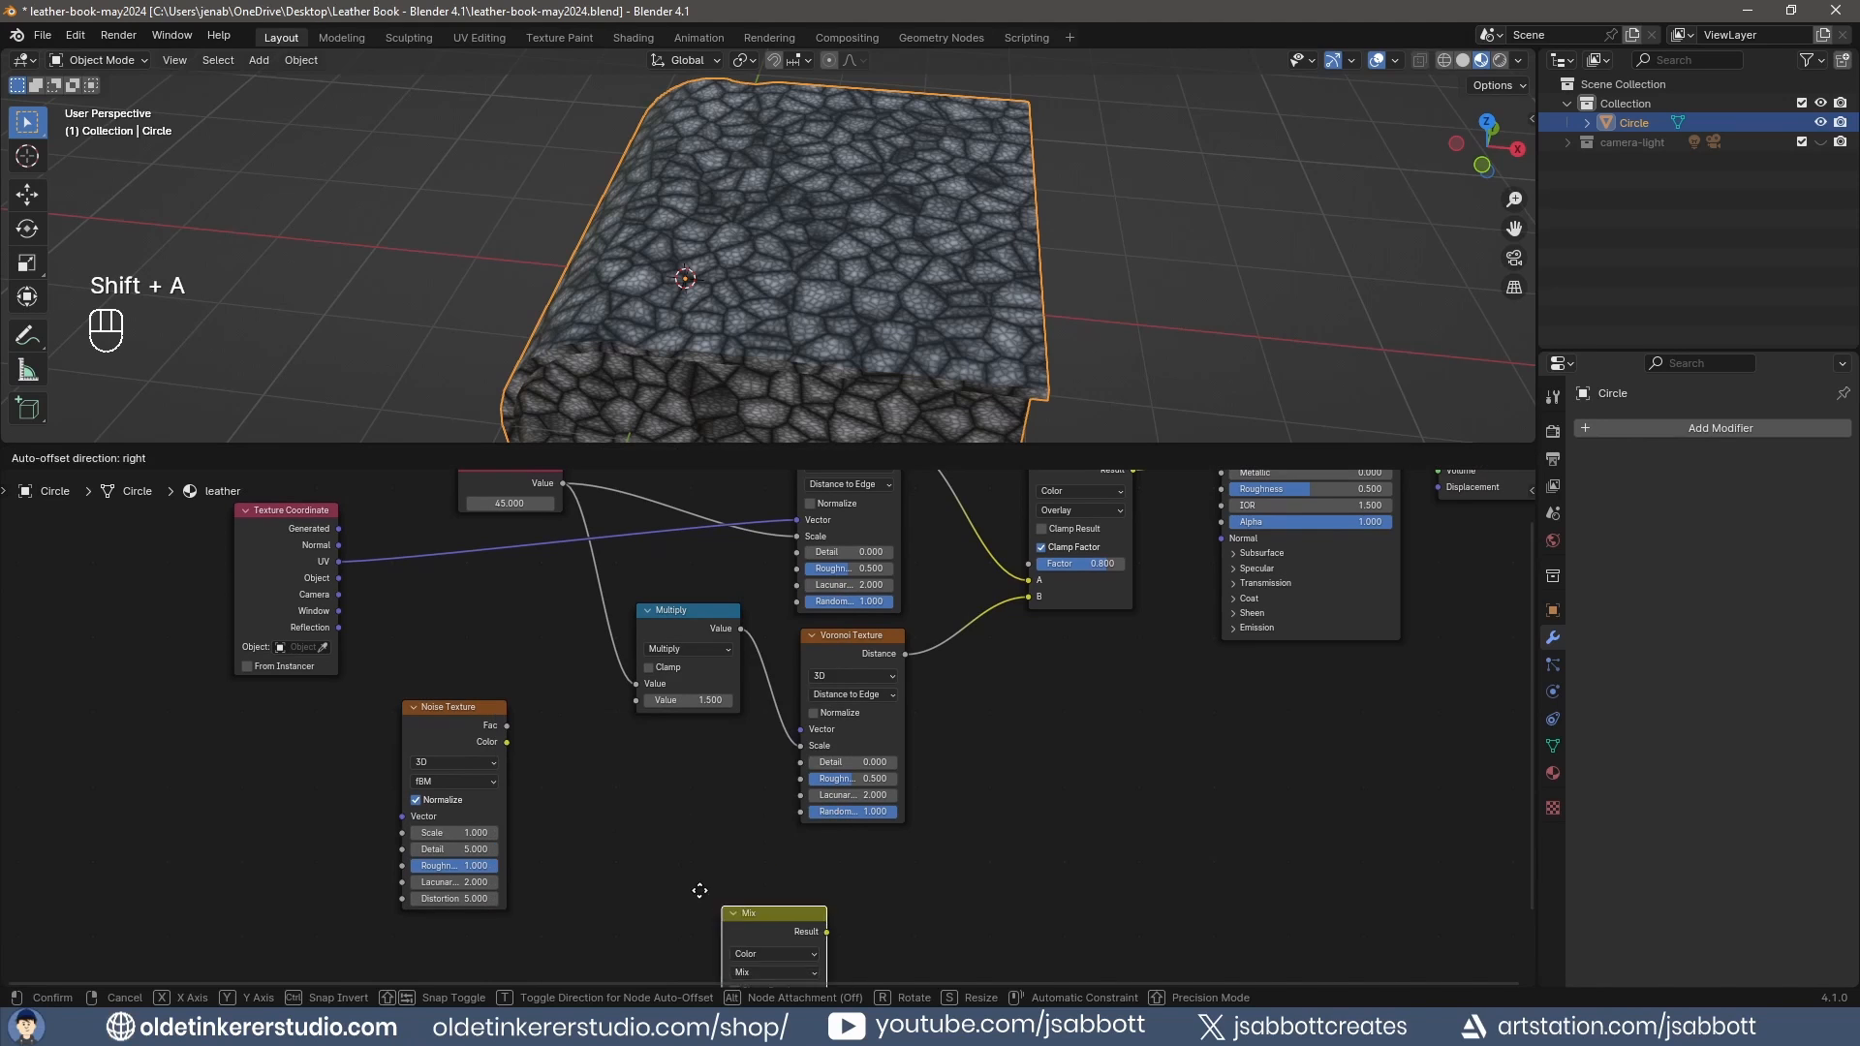
{"action": "left_click", "coordinate": [548, 738]}
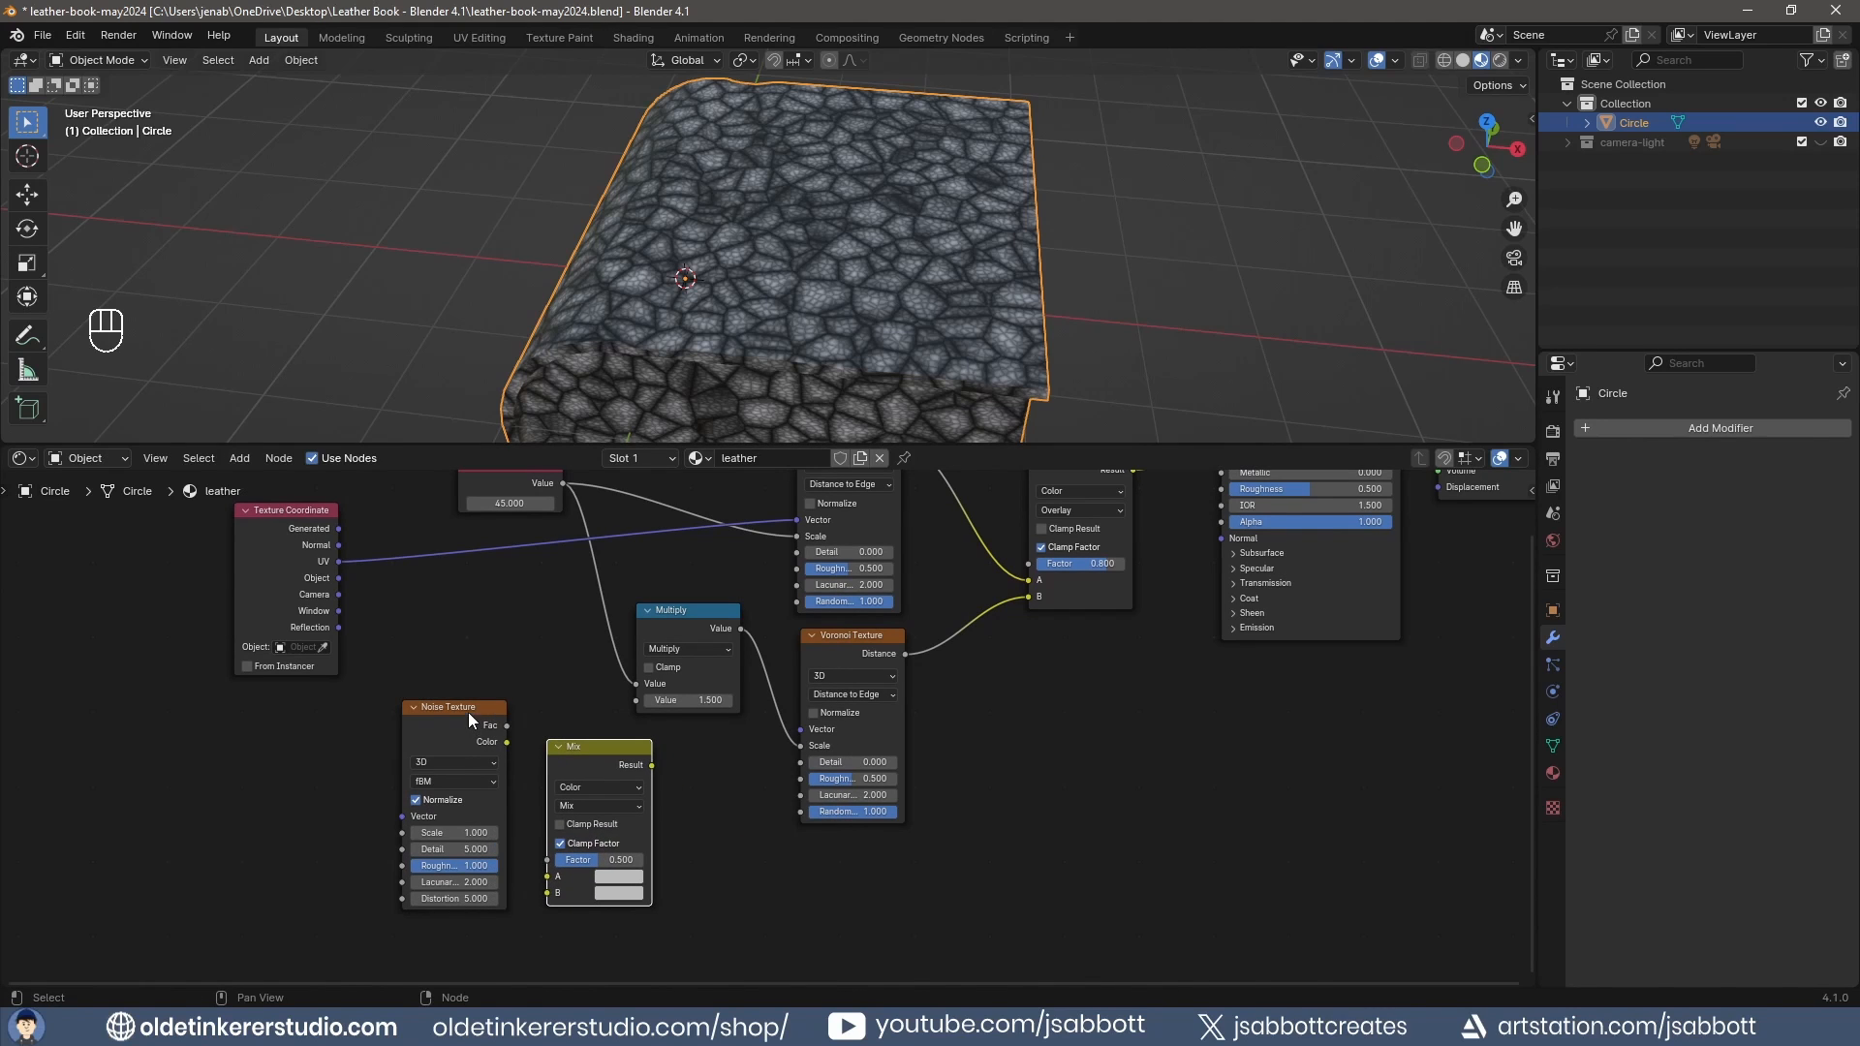
{"action": "left_click_drag", "start_coordinate": [468, 711], "coordinate": [338, 710]}
{"action": "left_click_drag", "start_coordinate": [593, 746], "coordinate": [510, 743]}
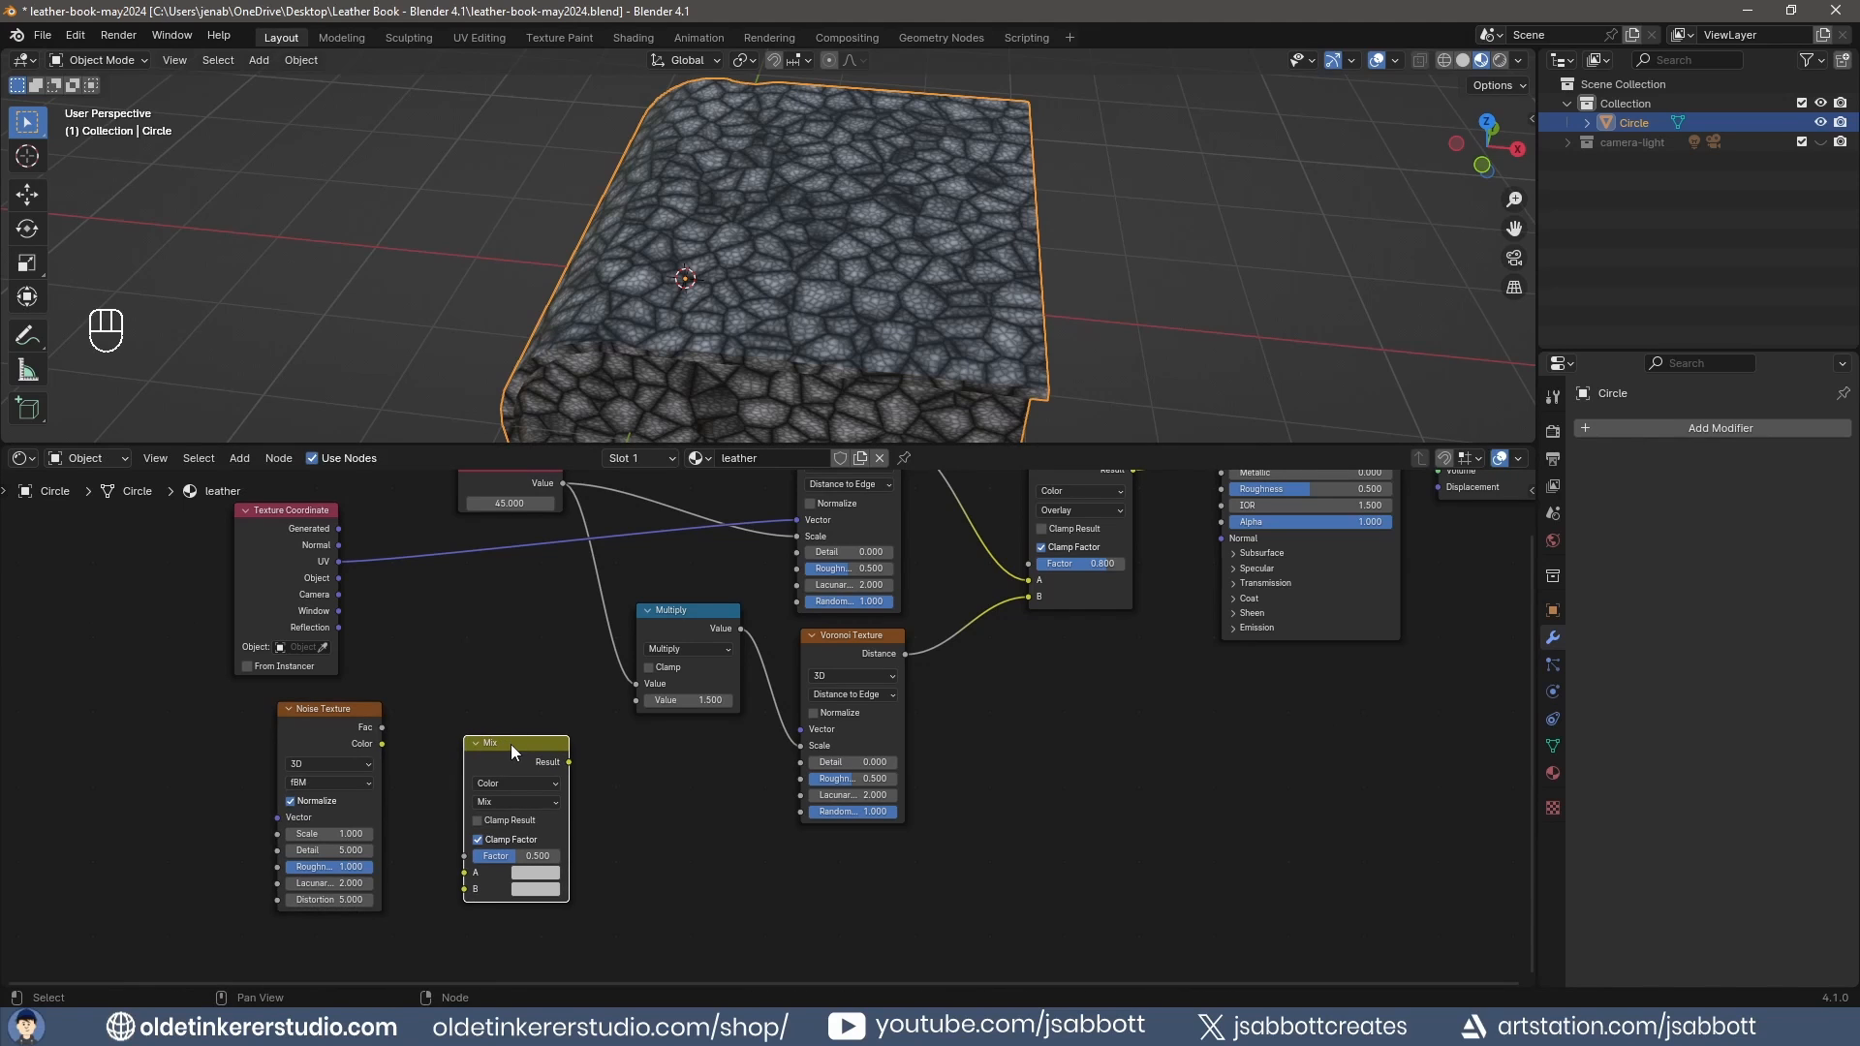
{"action": "left_click", "coordinate": [499, 803]}
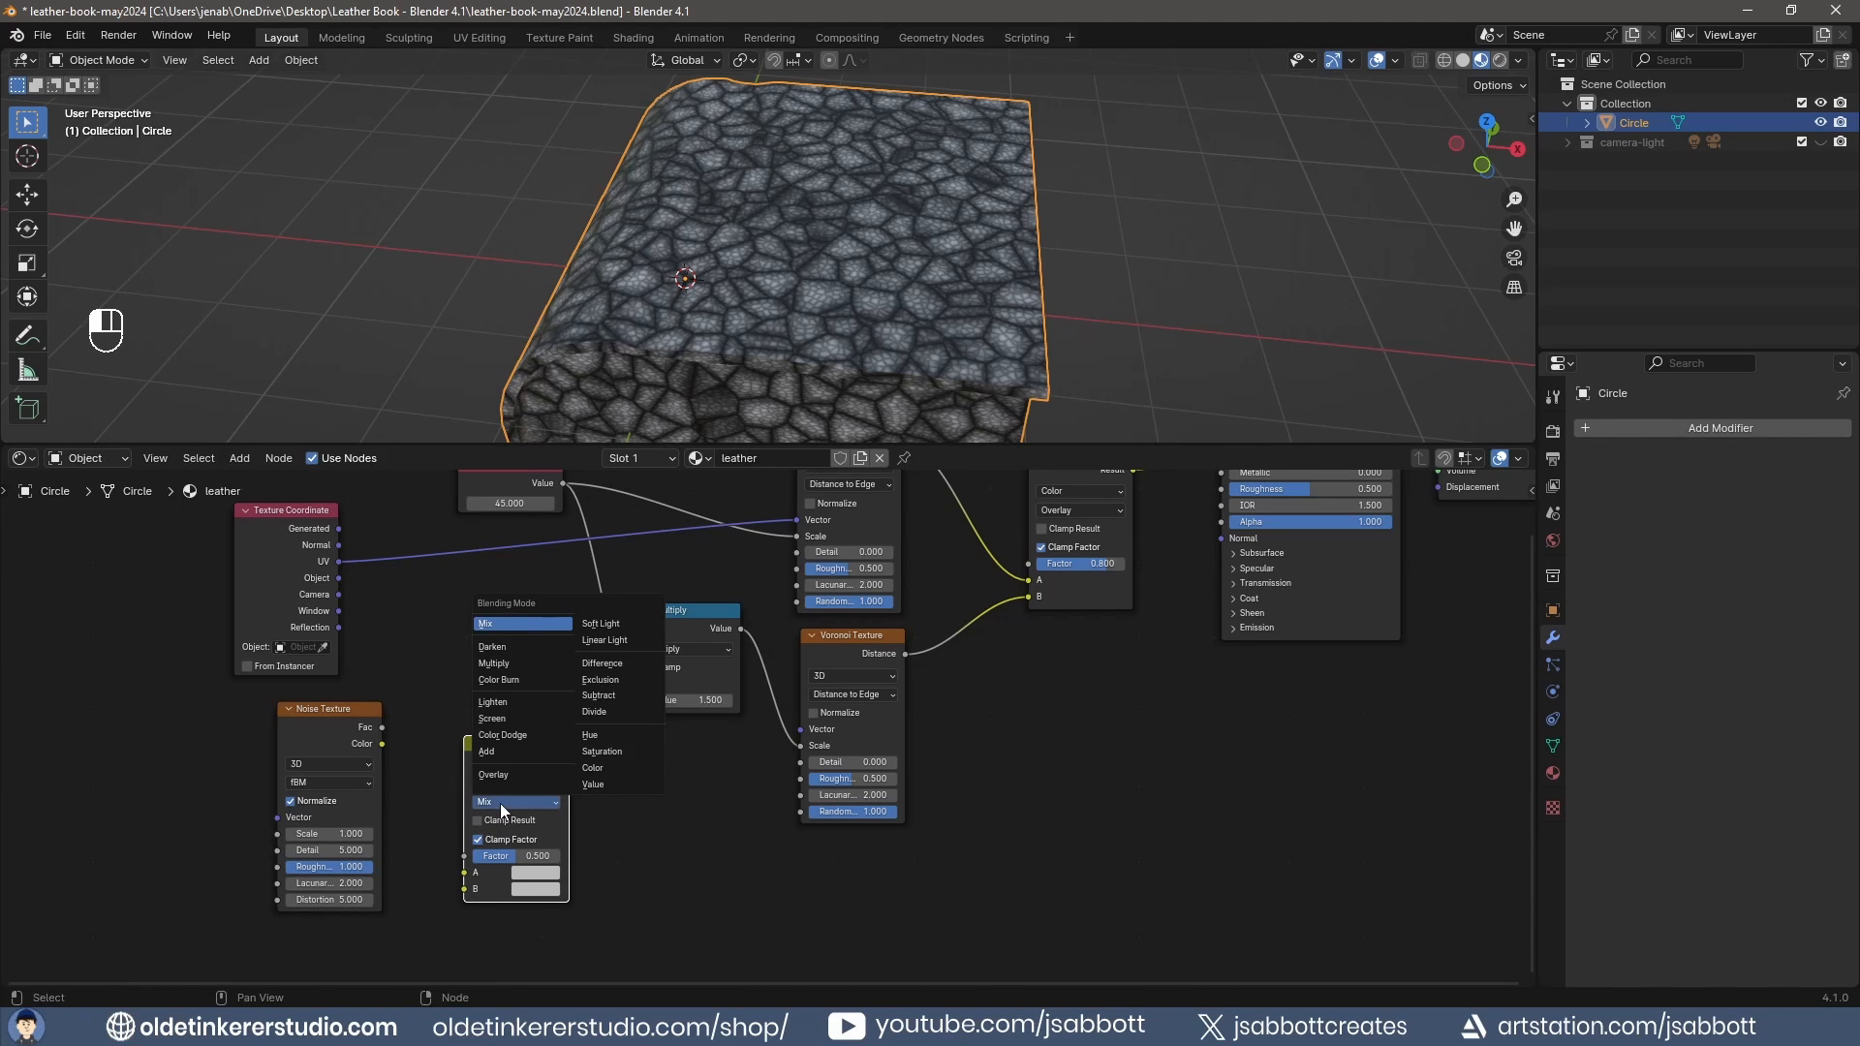
{"action": "left_click", "coordinate": [496, 750]}
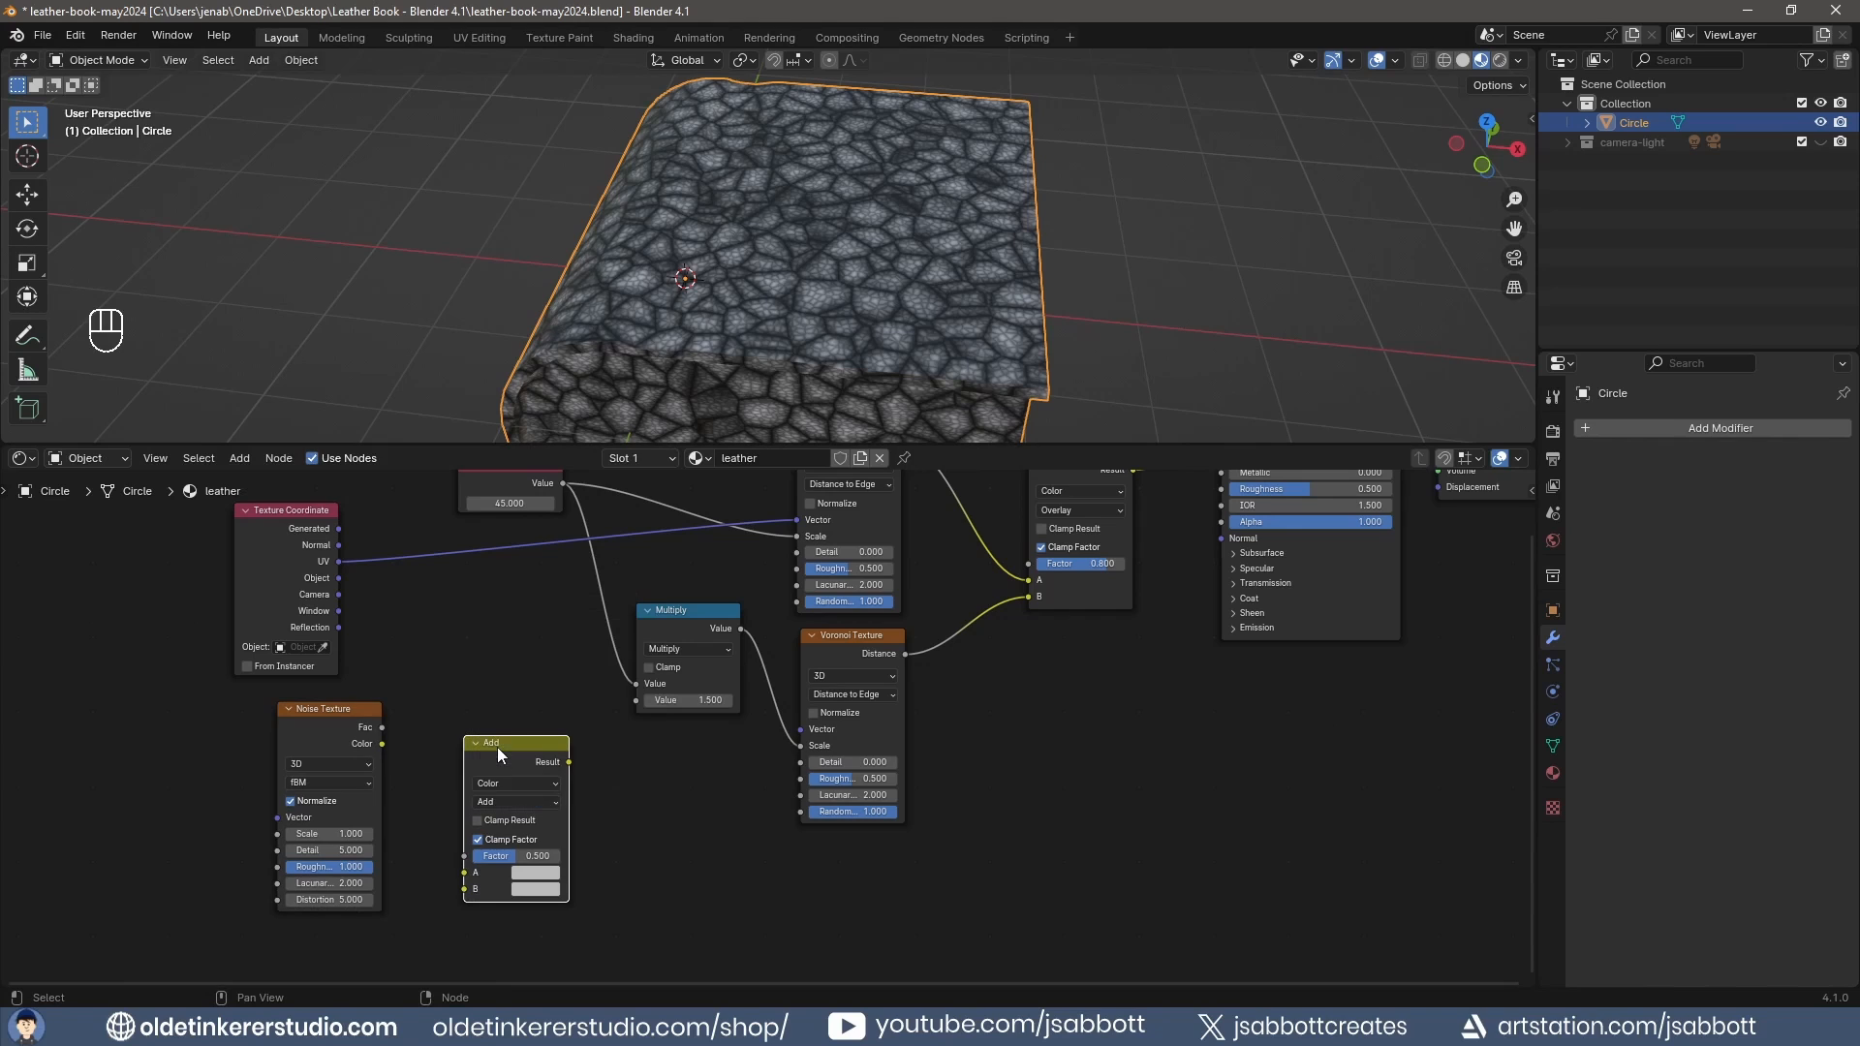
Connect the Noise Fac to the Add node's B, the UV output to A, and its Result to the lower Voronoi's Vector.
{"action": "left_click_drag", "start_coordinate": [383, 727], "coordinate": [473, 891]}
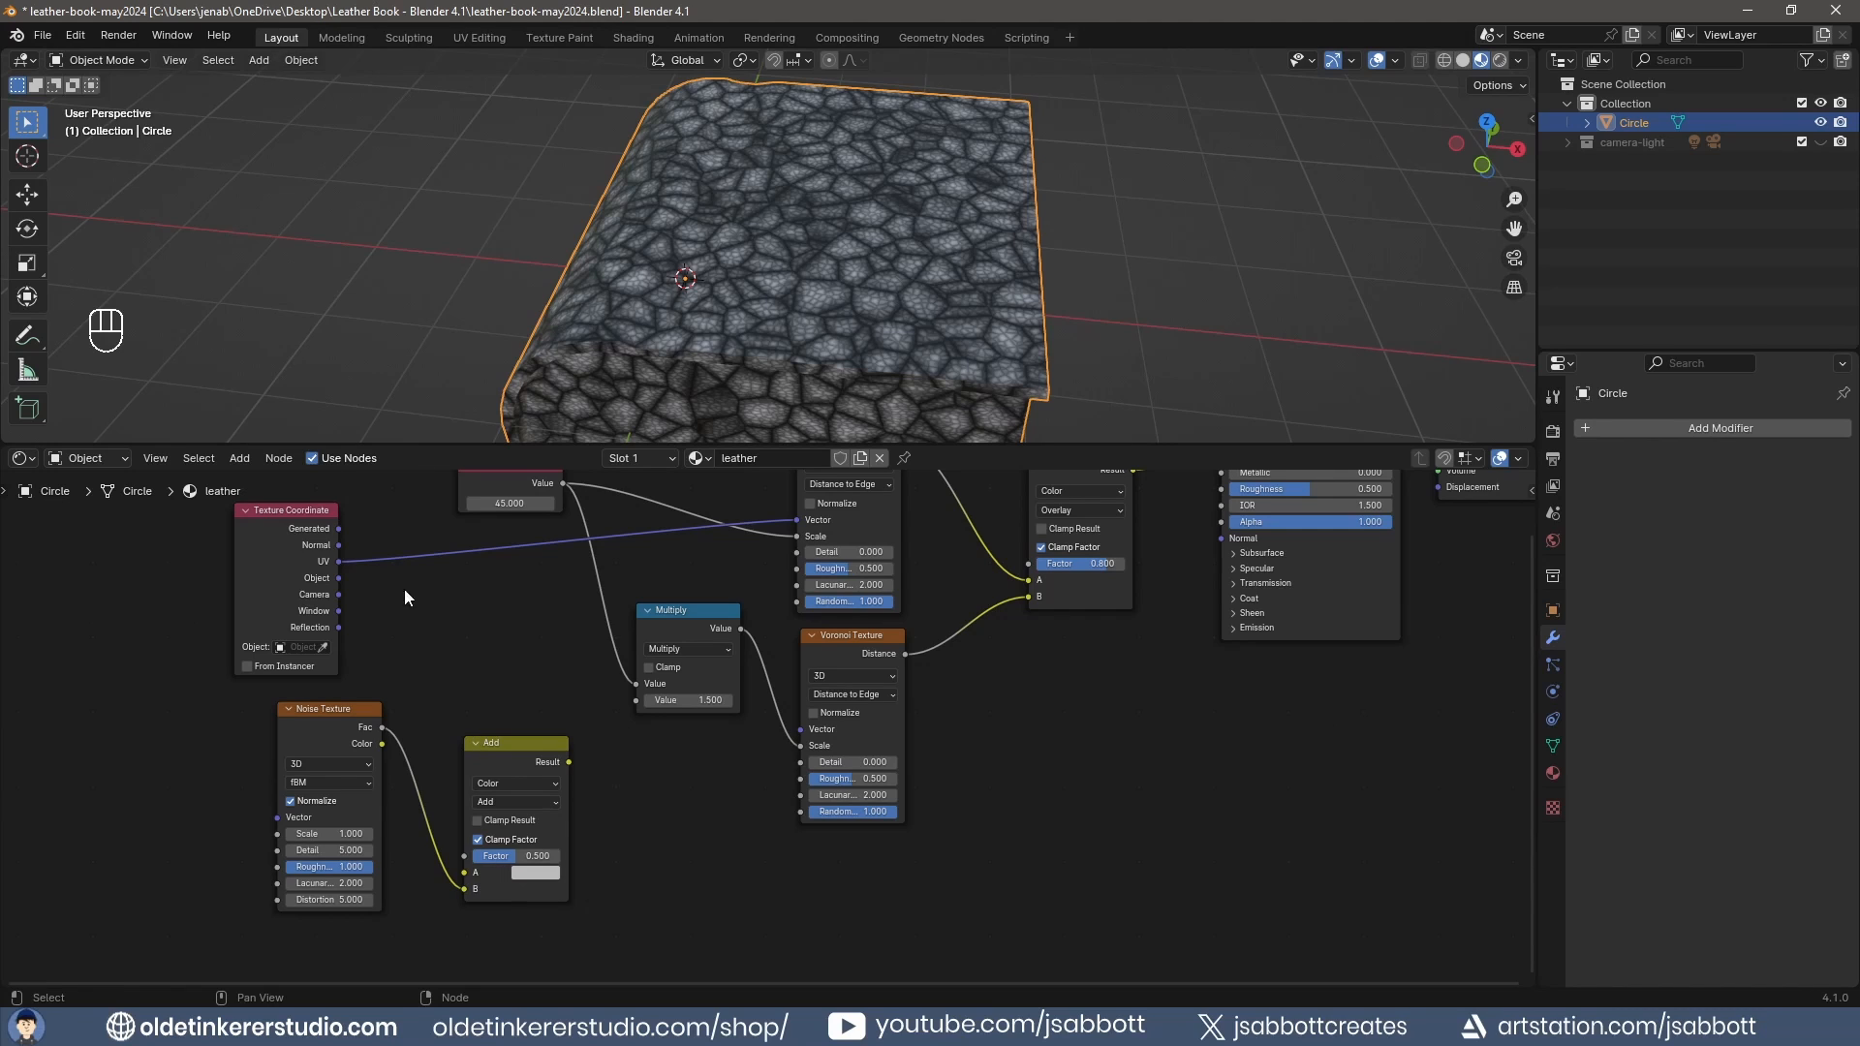
{"action": "left_click_drag", "start_coordinate": [339, 560], "coordinate": [464, 873]}
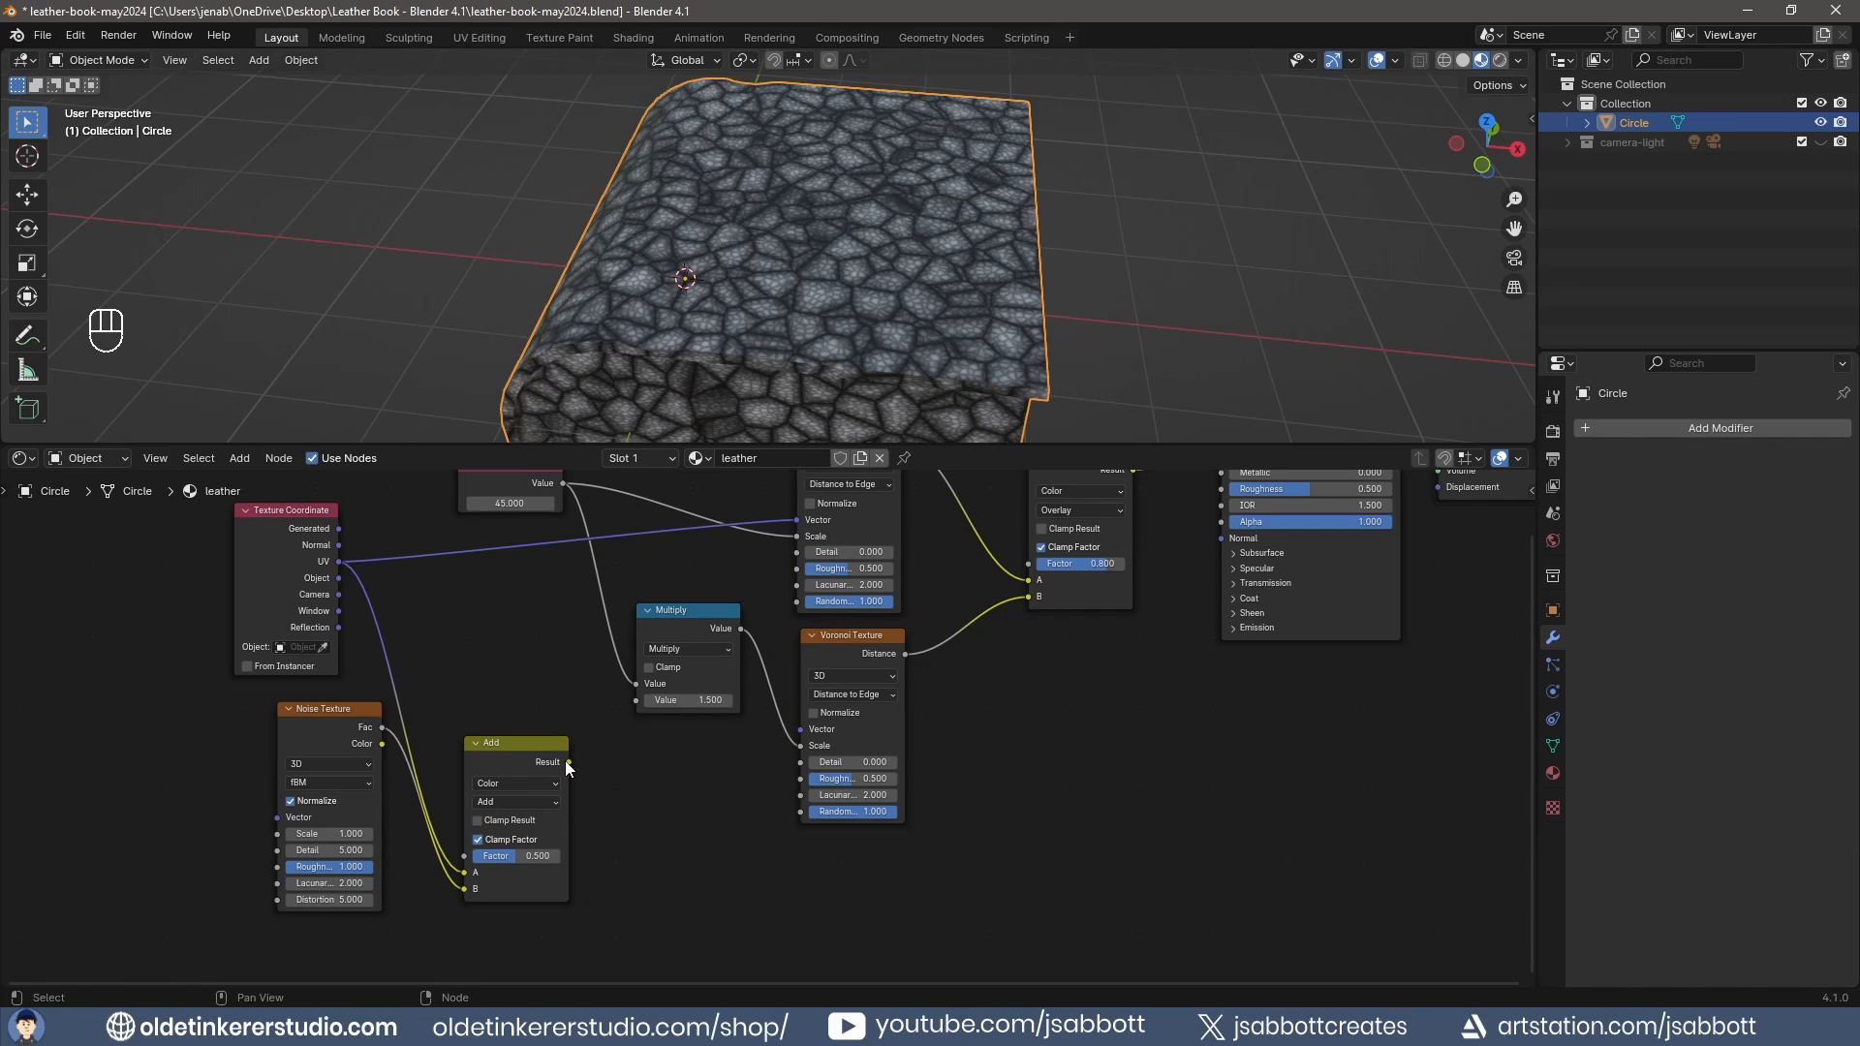
{"action": "left_click_drag", "start_coordinate": [567, 762], "coordinate": [800, 728]}
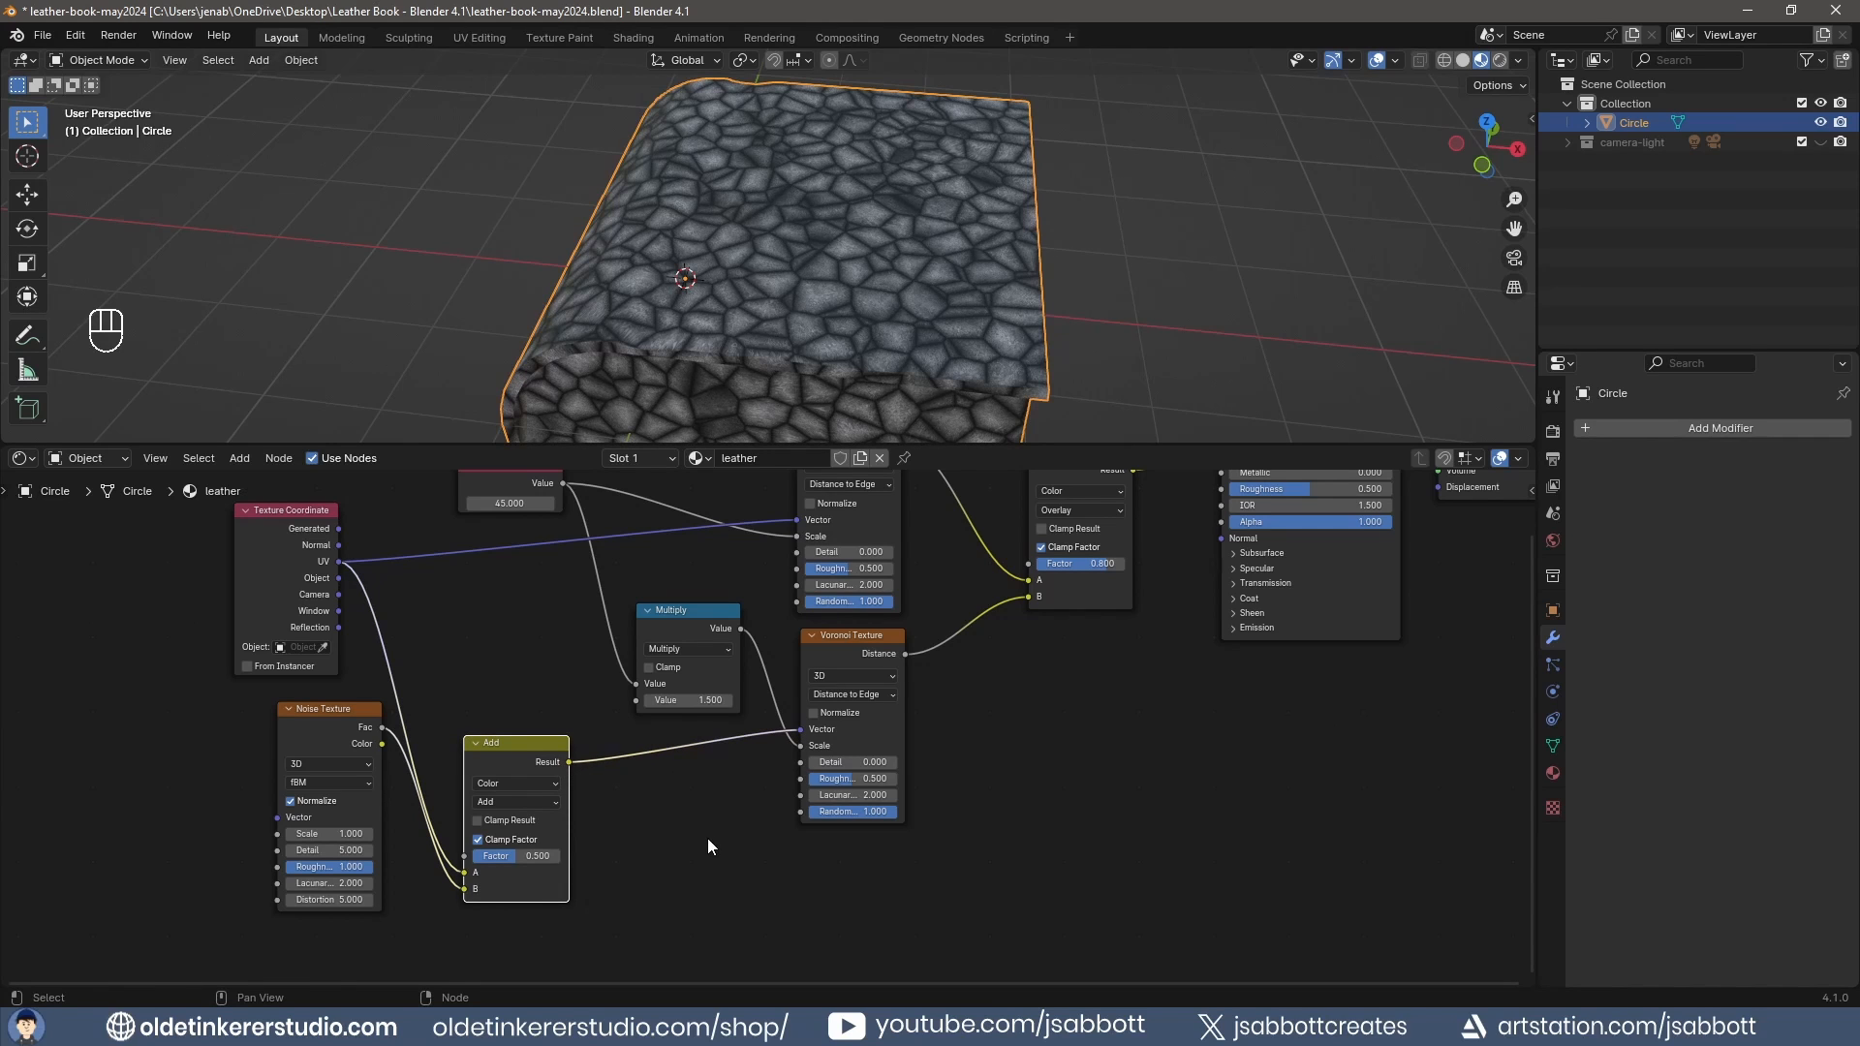
Insert a Color Ramp node between the Overlay node and the Principled BSDF's Base Color.
{"action": "middle_click_drag", "start_coordinate": [707, 839], "coordinate": [255, 1000]}
{"action": "key", "text": "shift+a"}
{"action": "mouse_move", "coordinate": [812, 754]}
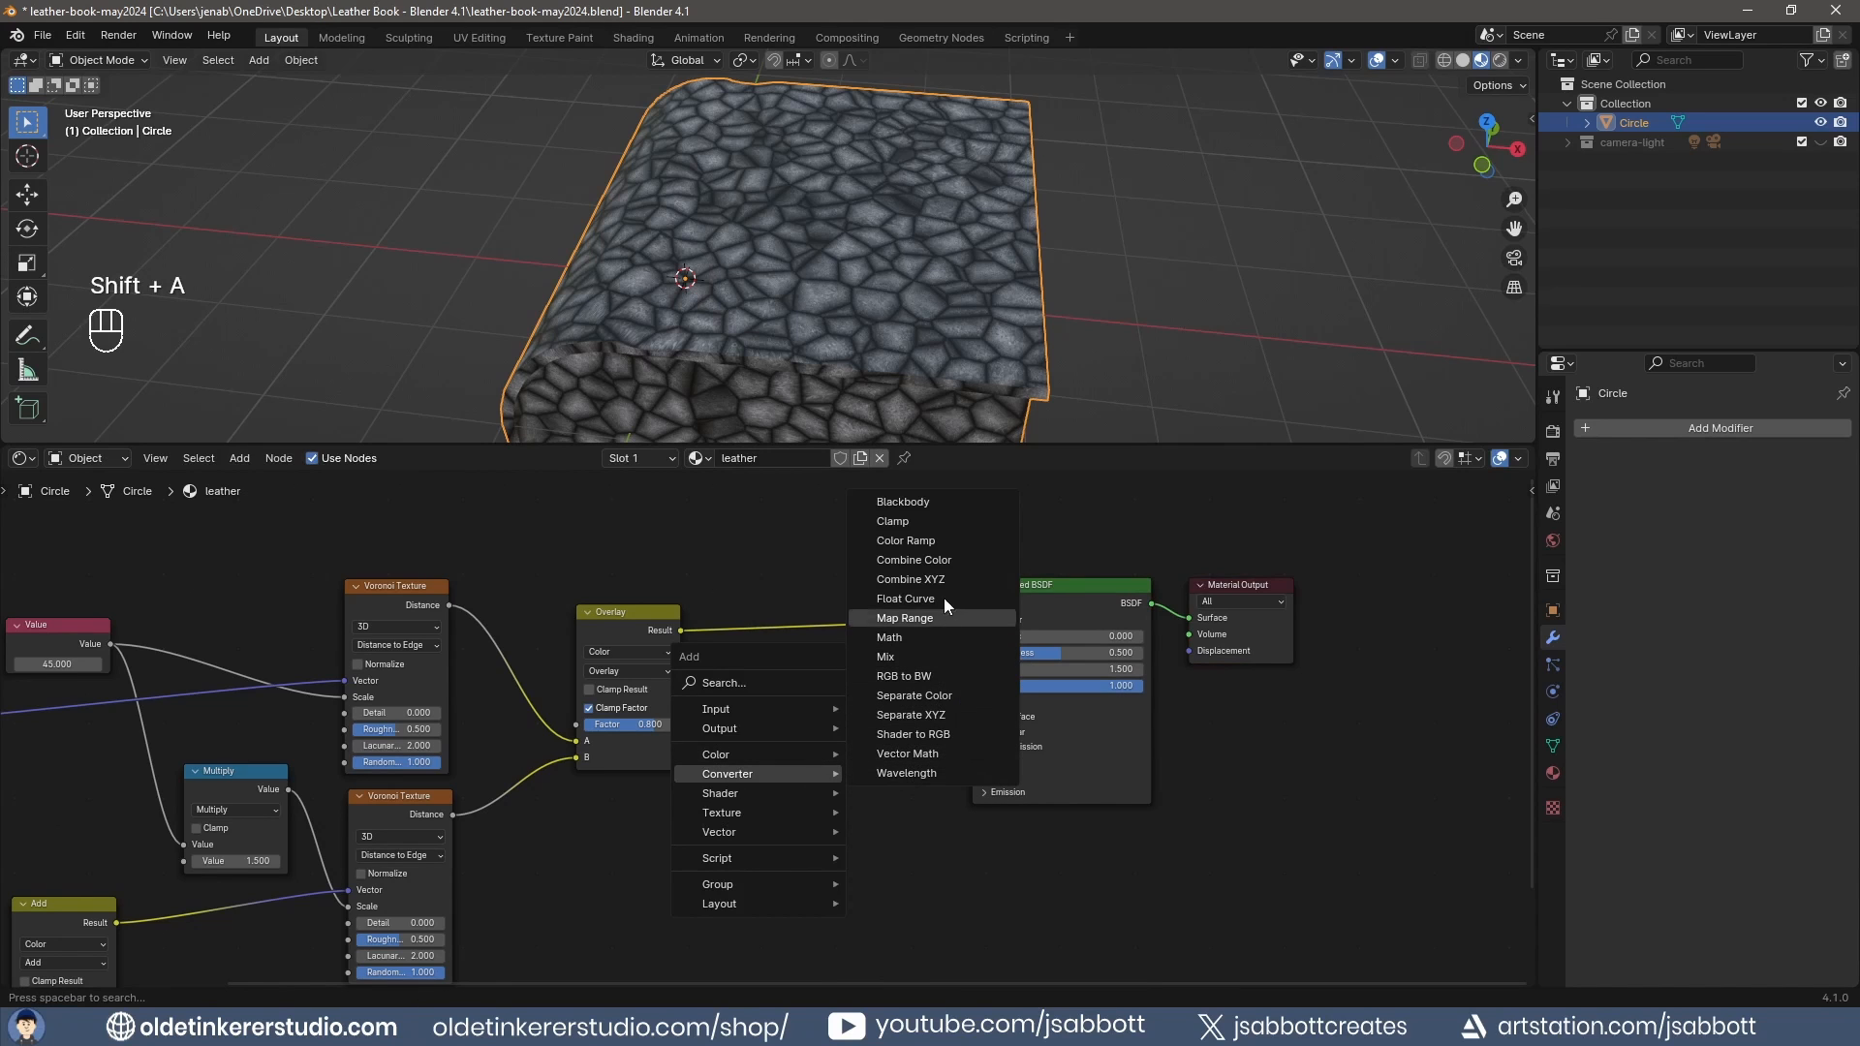
{"action": "left_click", "coordinate": [943, 538]}
{"action": "left_click", "coordinate": [749, 572]}
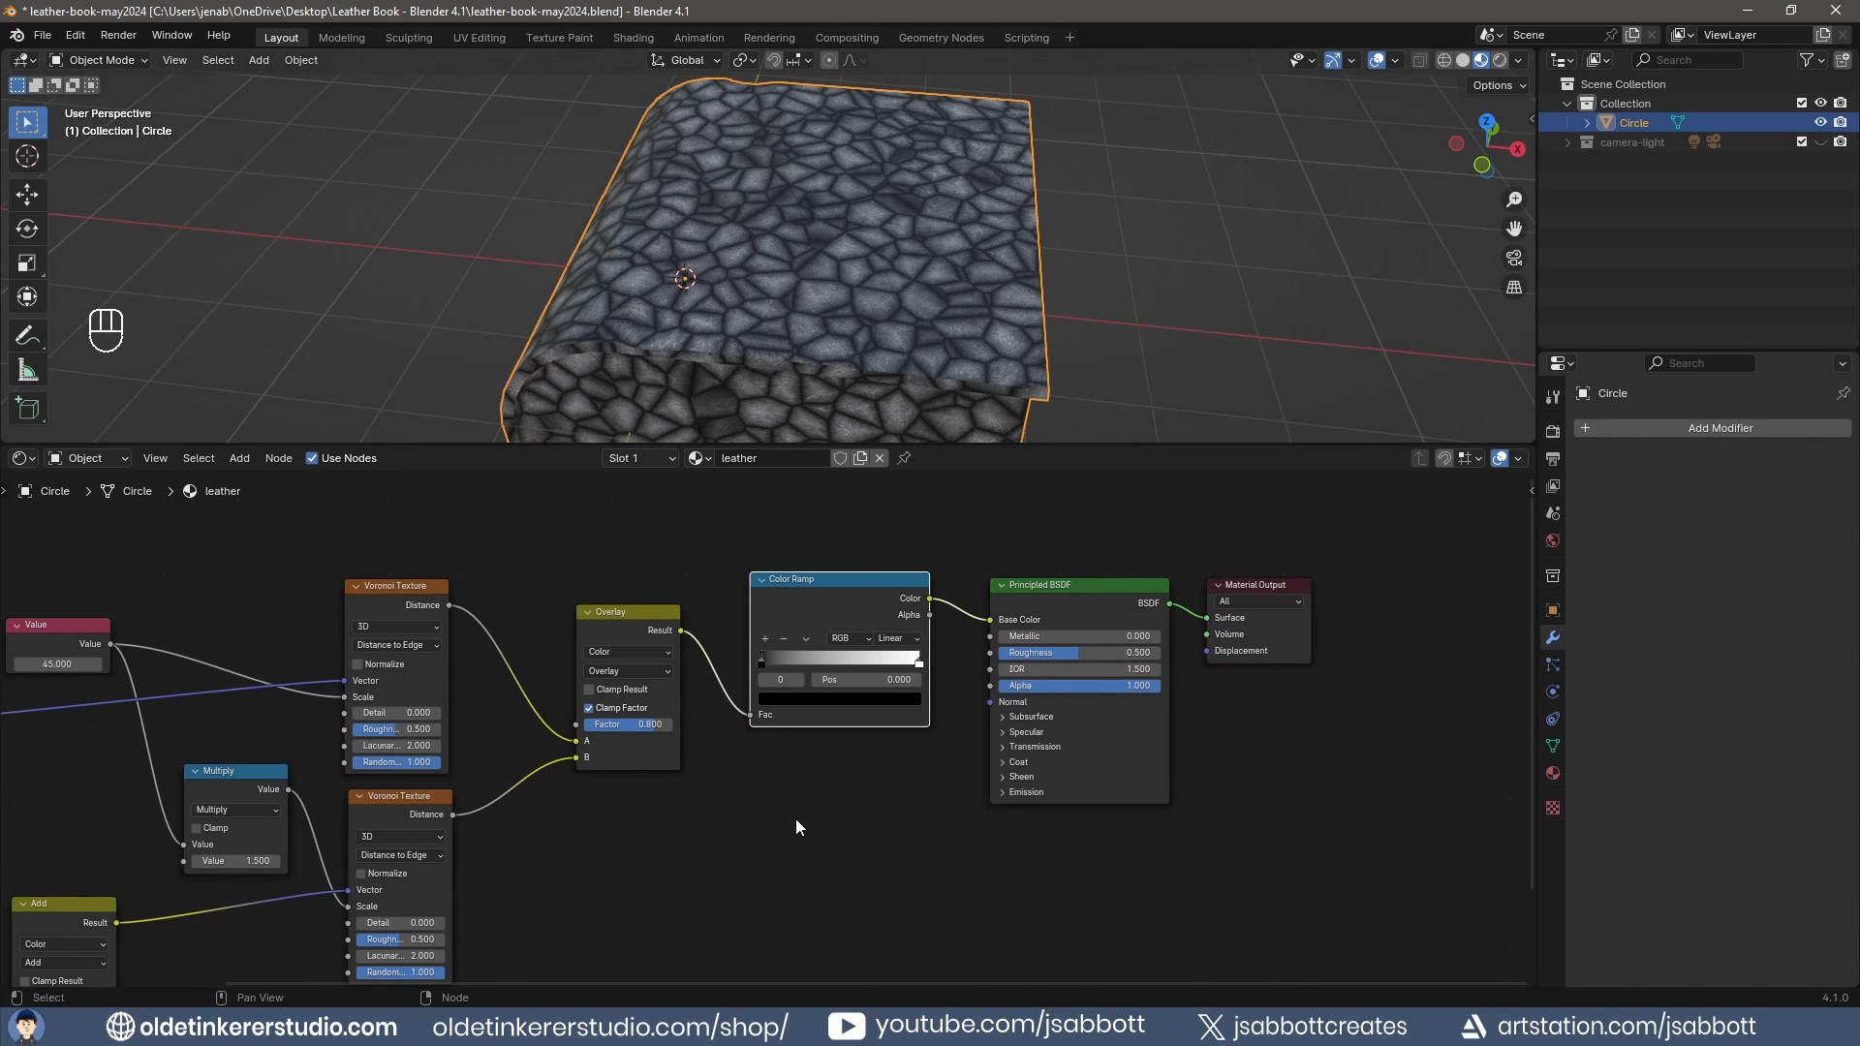
Set the Color Ramp's white end stop to the hex colour 441112.
{"action": "left_click", "coordinate": [919, 665]}
{"action": "left_click", "coordinate": [869, 699]}
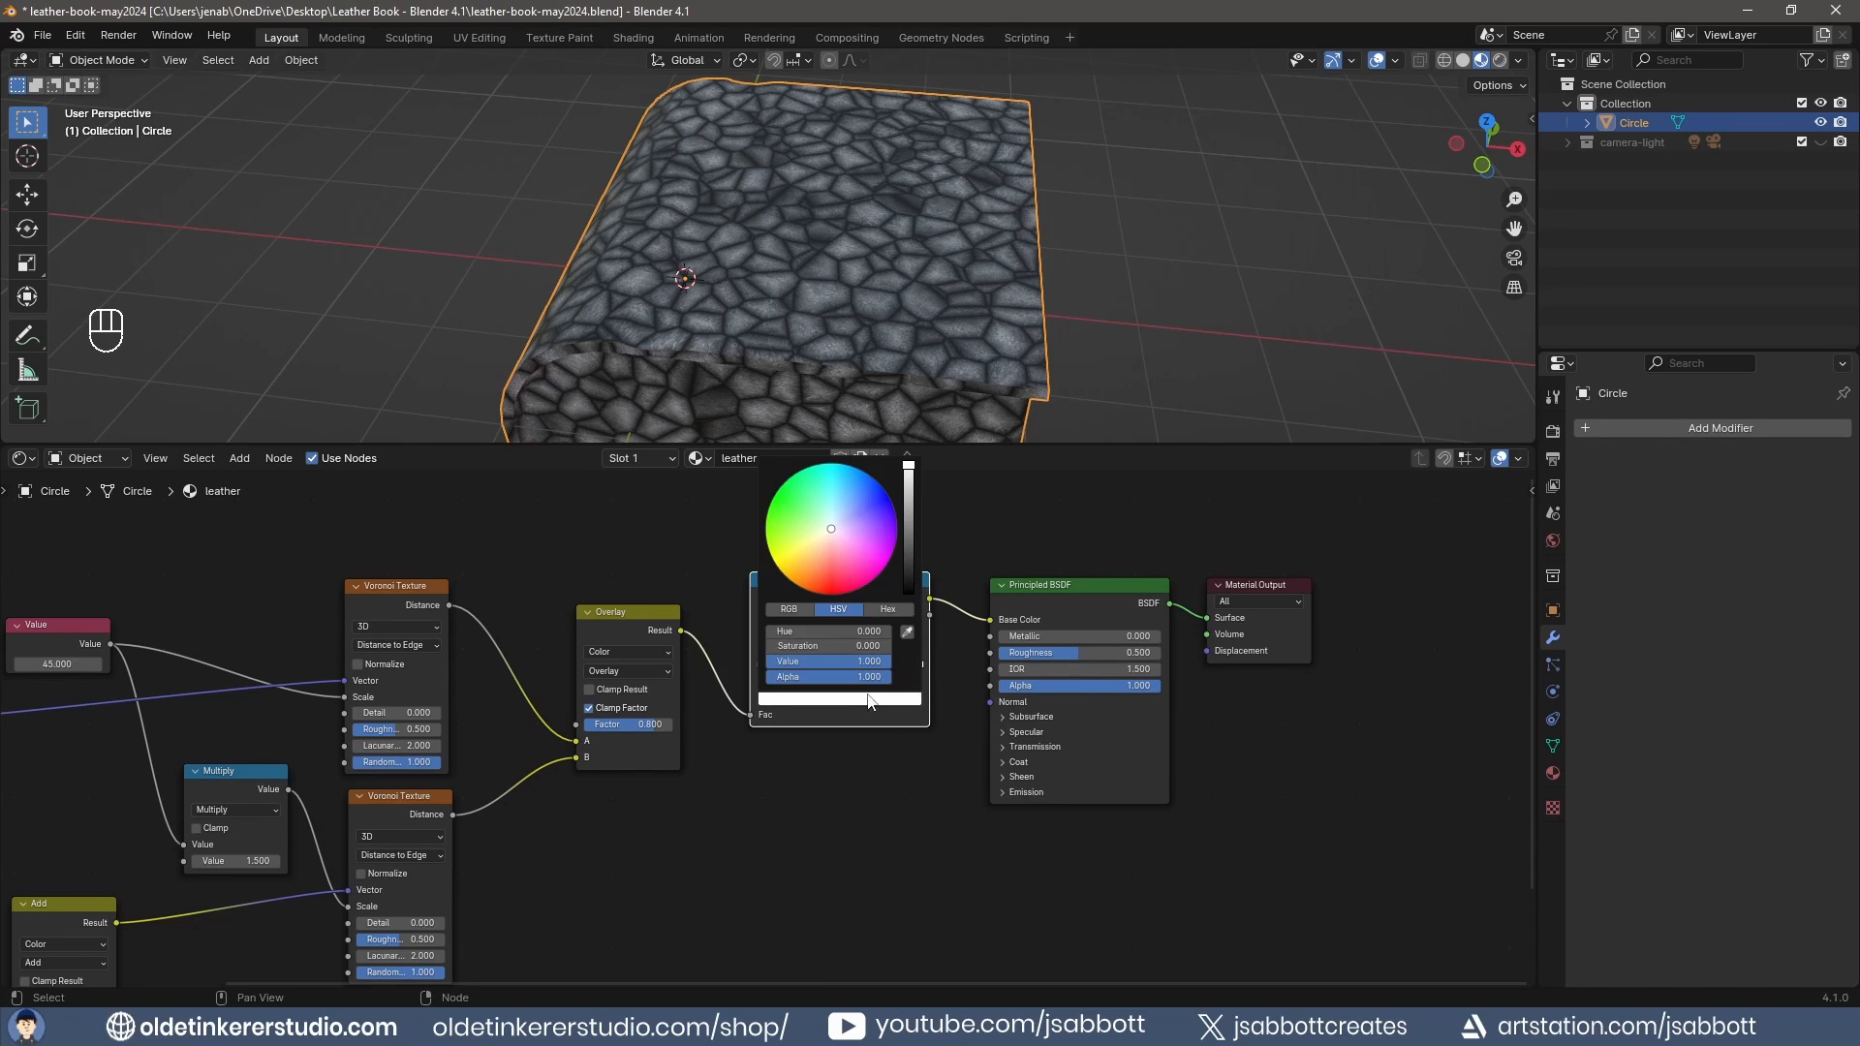
{"action": "left_click", "coordinate": [880, 610]}
{"action": "left_click", "coordinate": [842, 632]}
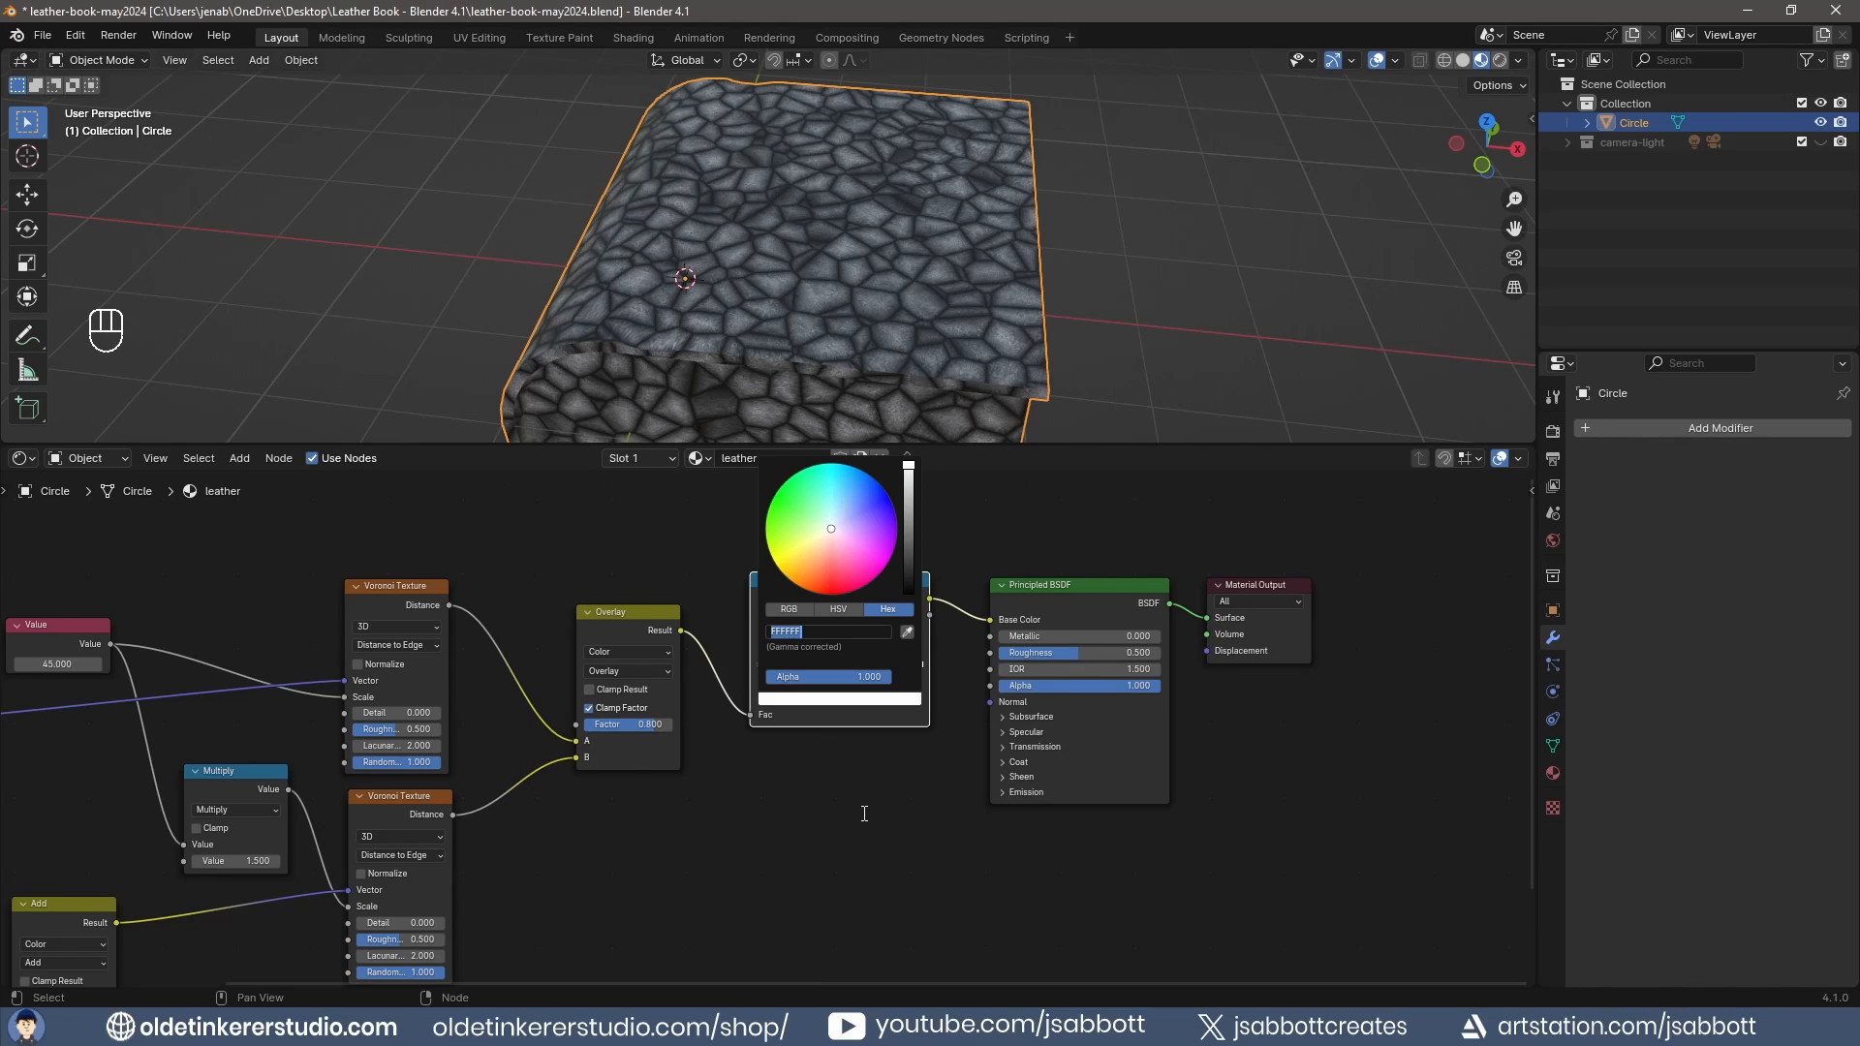
{"action": "type", "text": "441112"}
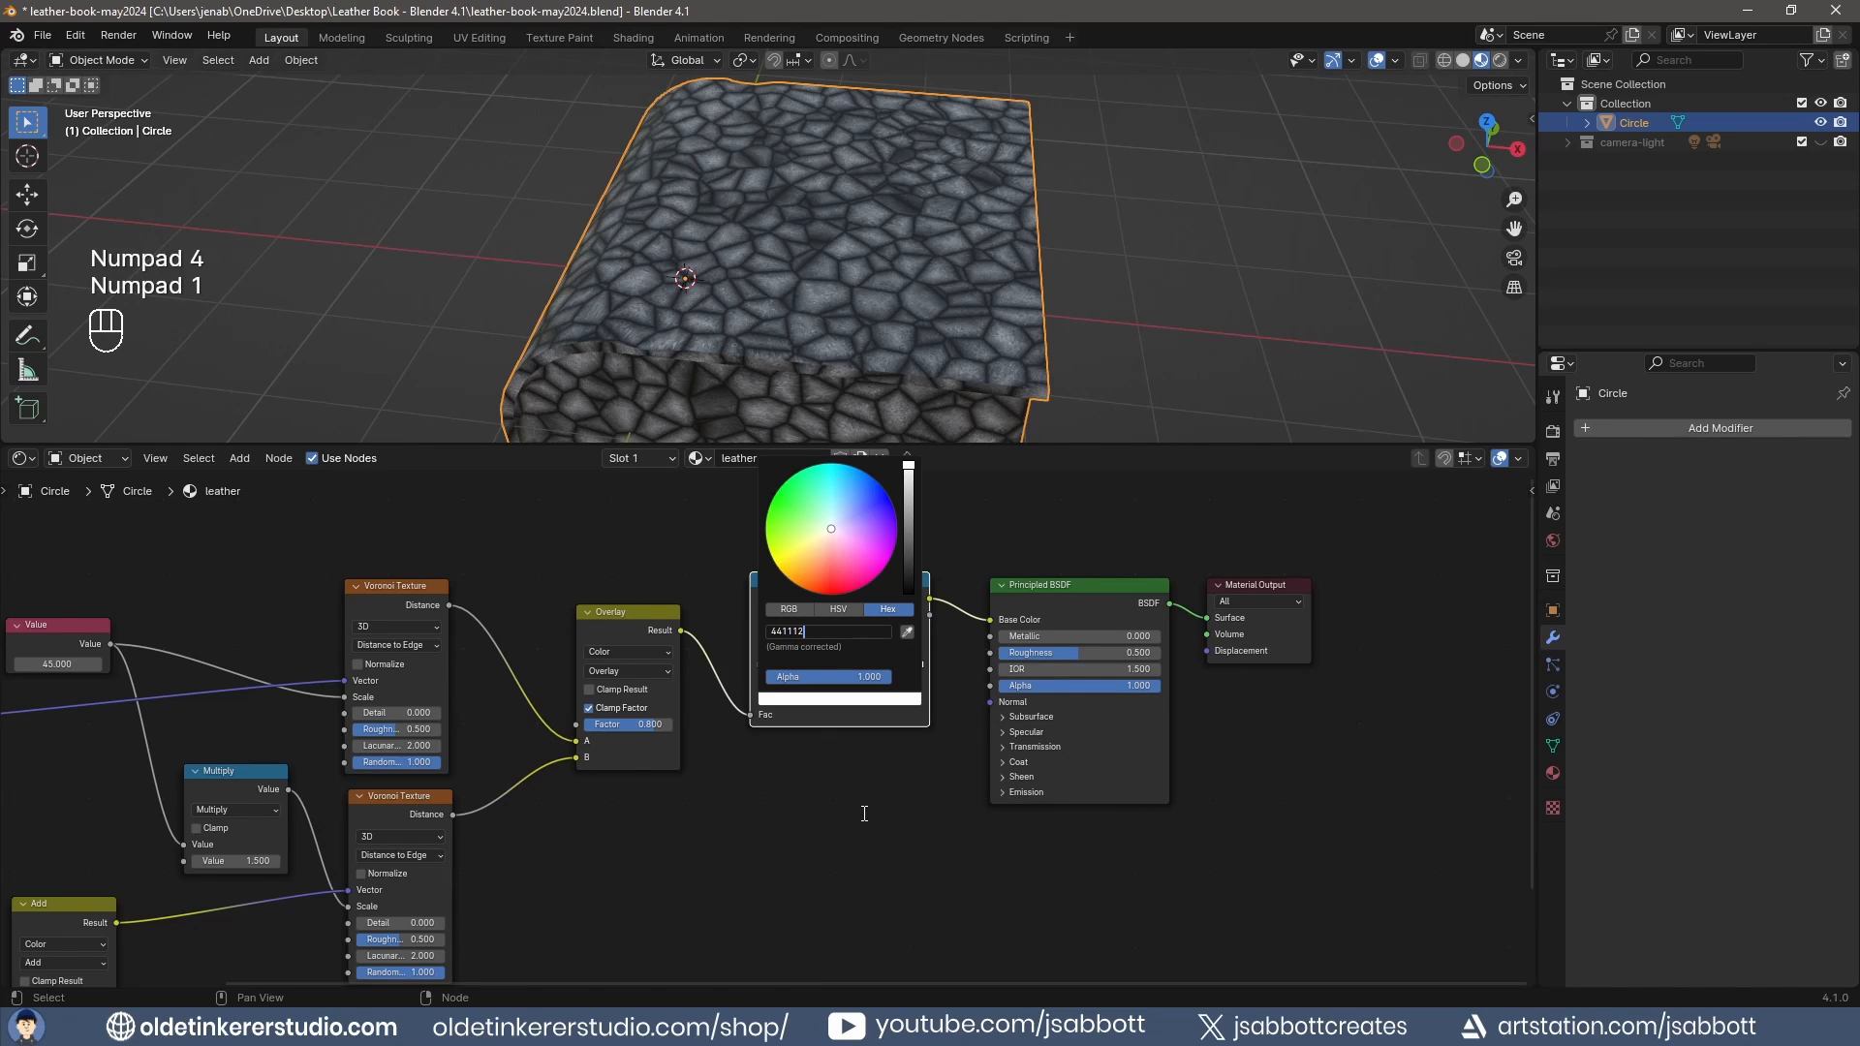
{"action": "key", "text": "Return"}
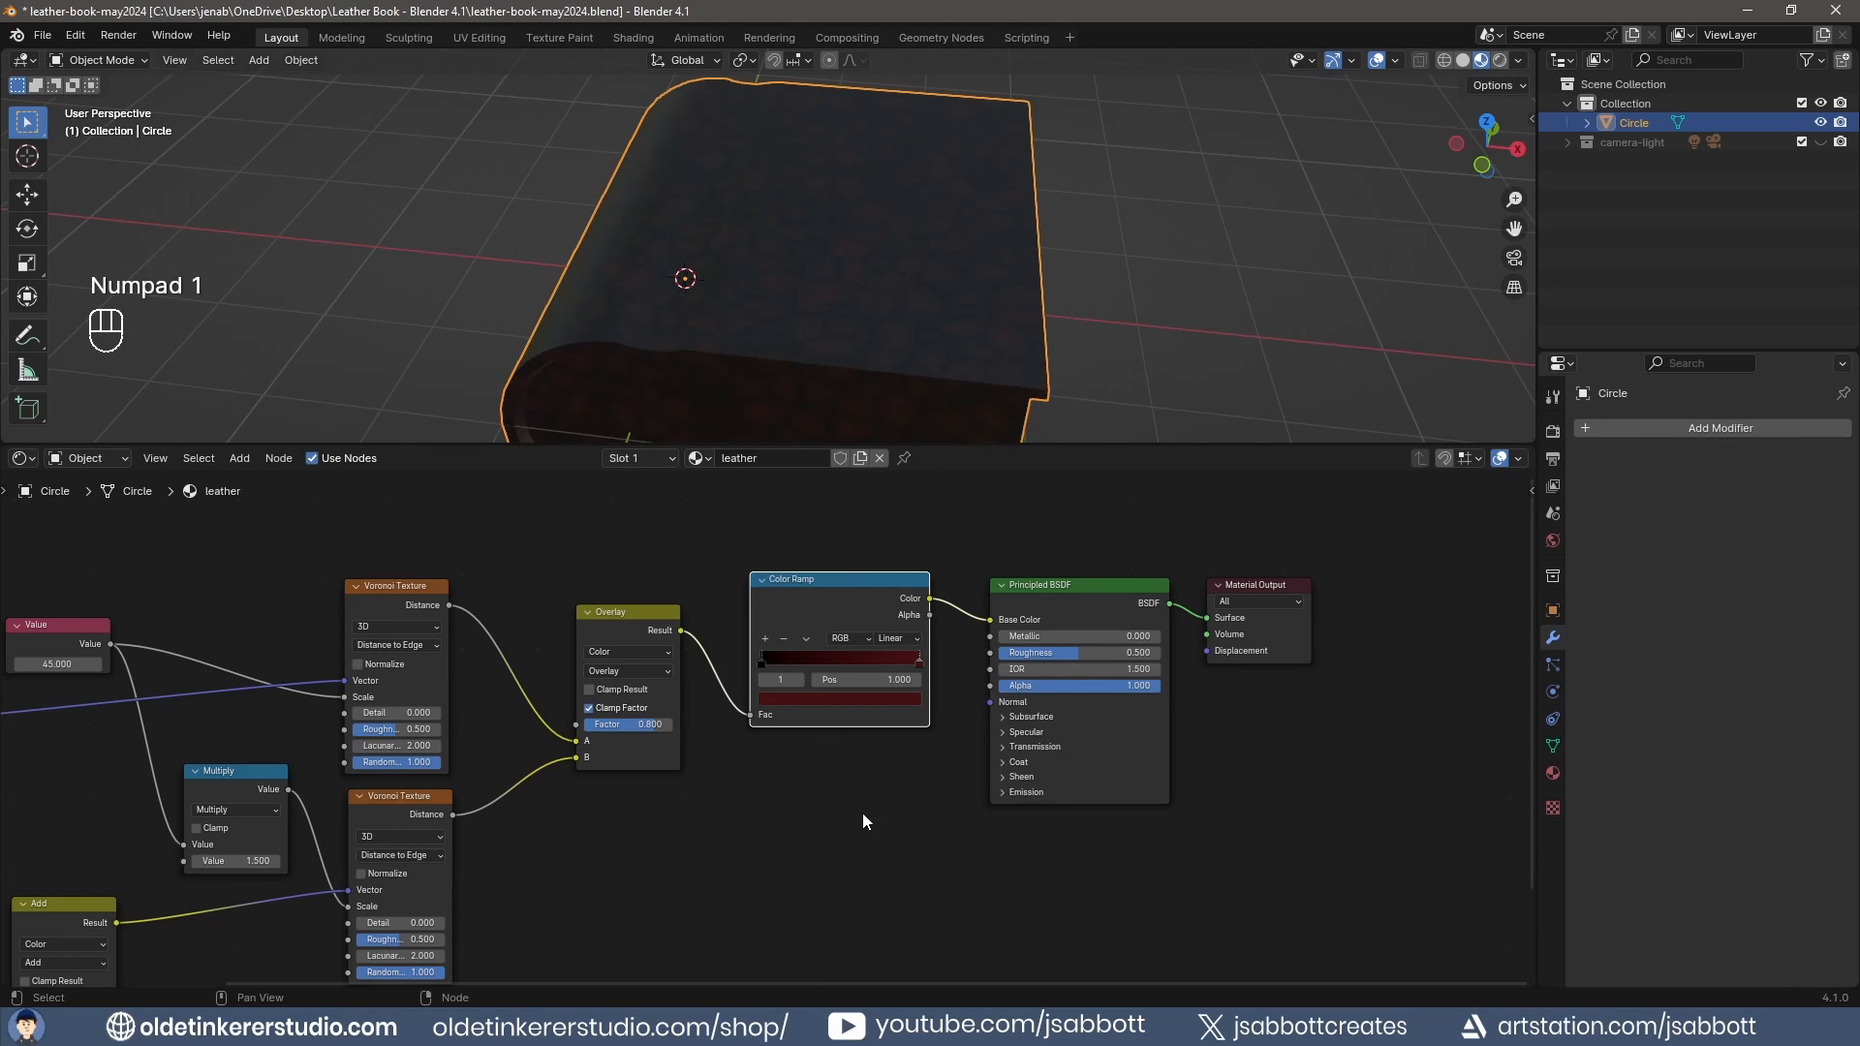
Set the Color Ramp's black stop to hex 591618 and move the other stop to about position 0.309.
{"action": "left_click", "coordinate": [762, 663]}
{"action": "left_click", "coordinate": [761, 663]}
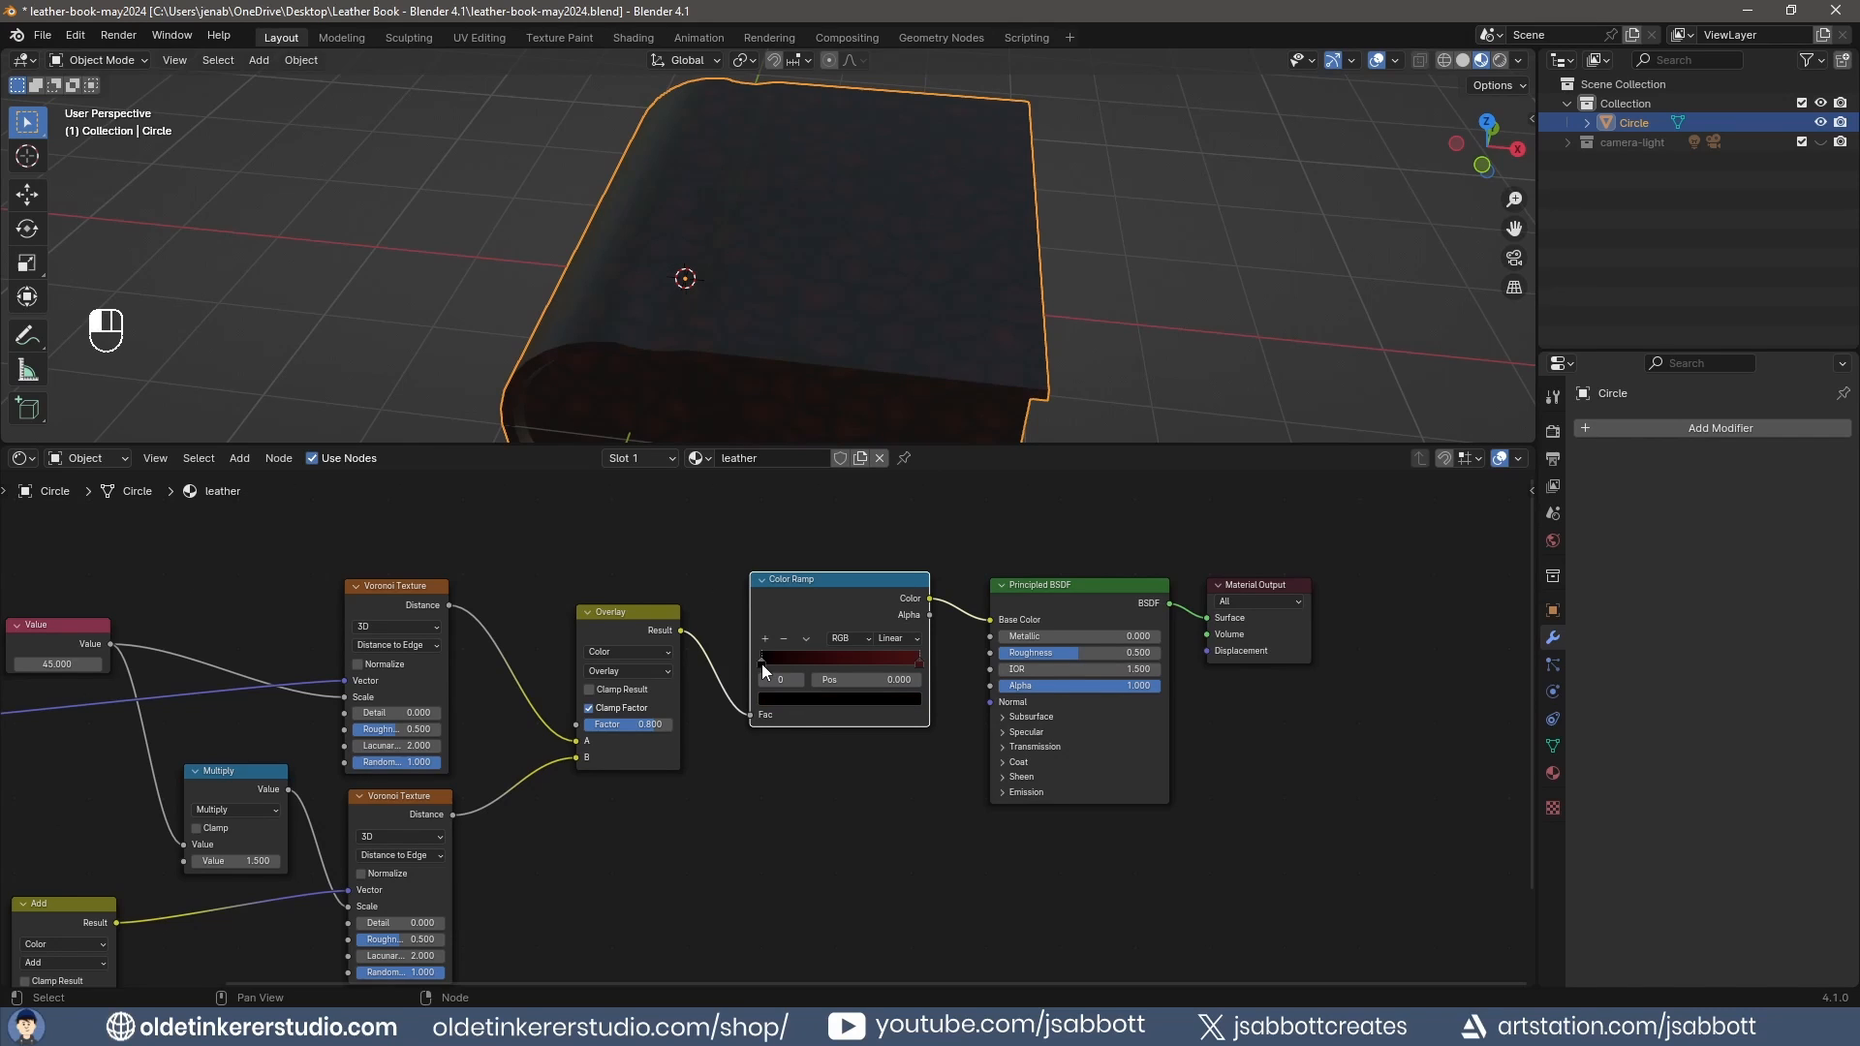
{"action": "left_click", "coordinate": [800, 699]}
{"action": "left_click", "coordinate": [841, 632]}
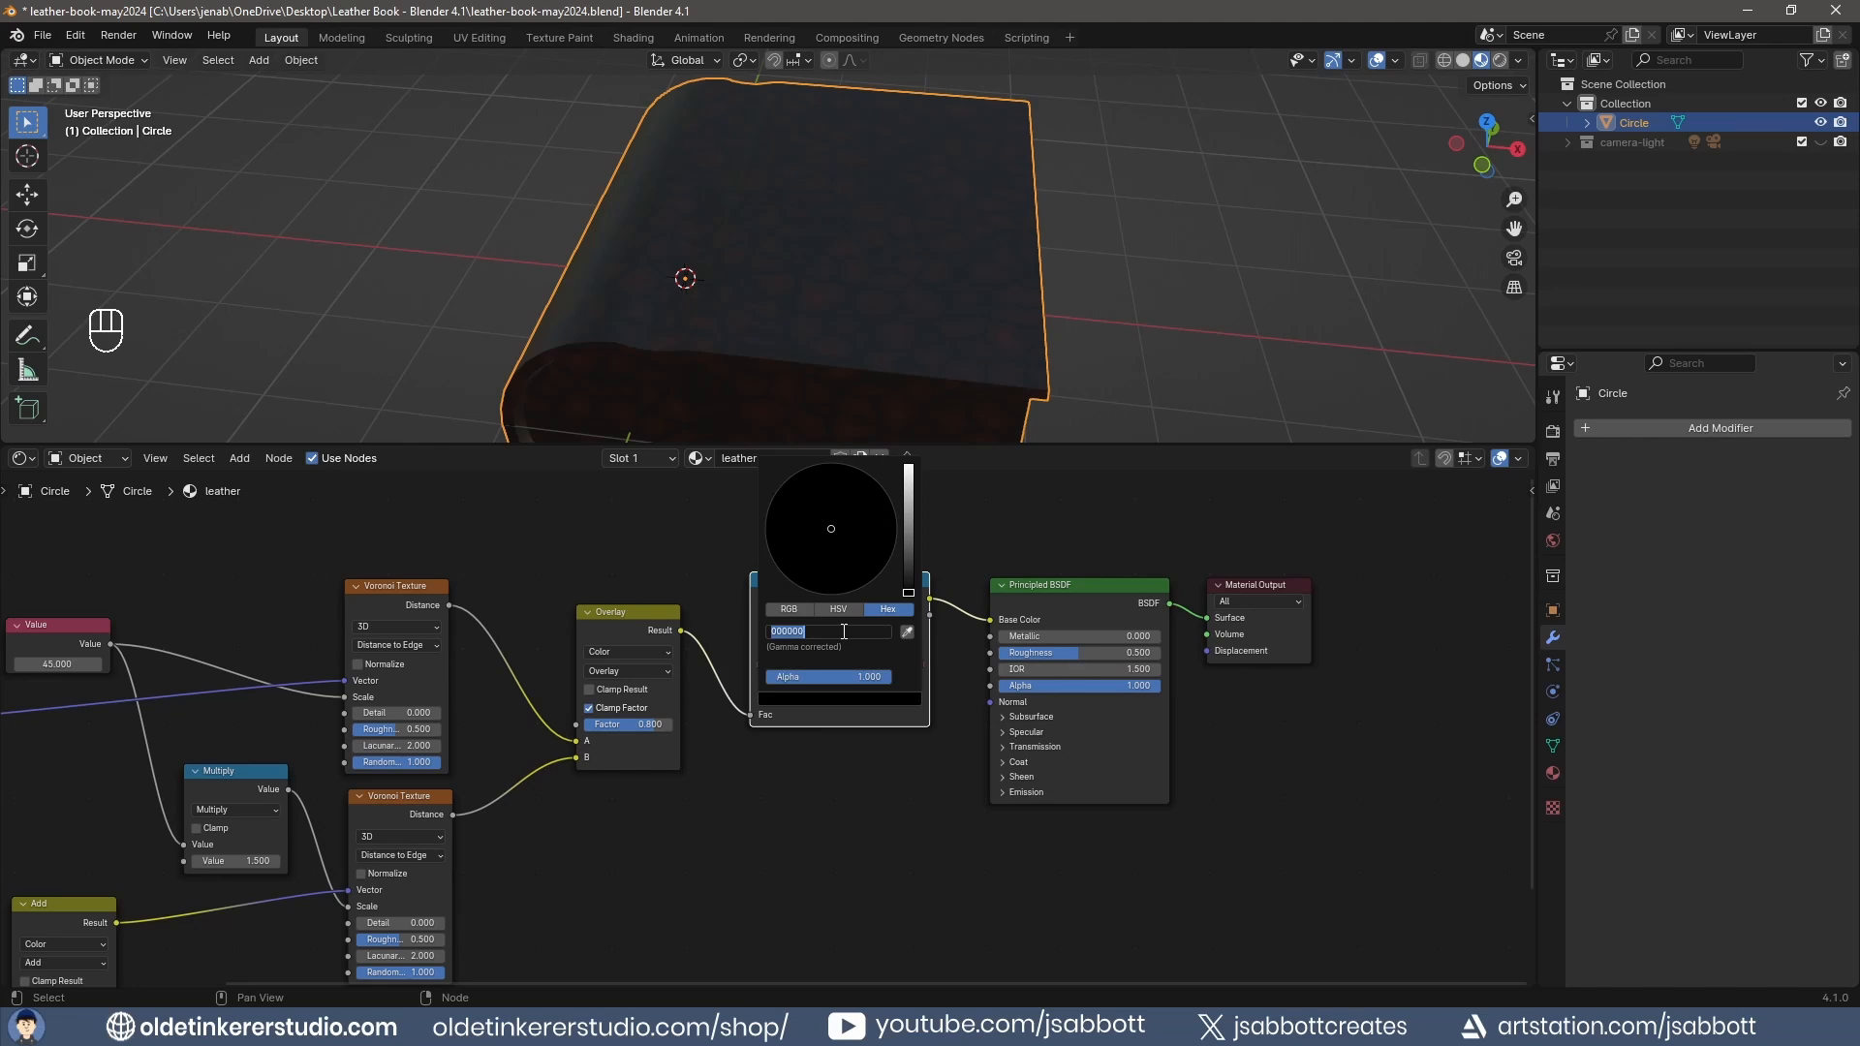
{"action": "type", "text": "591618"}
{"action": "key", "text": "Return"}
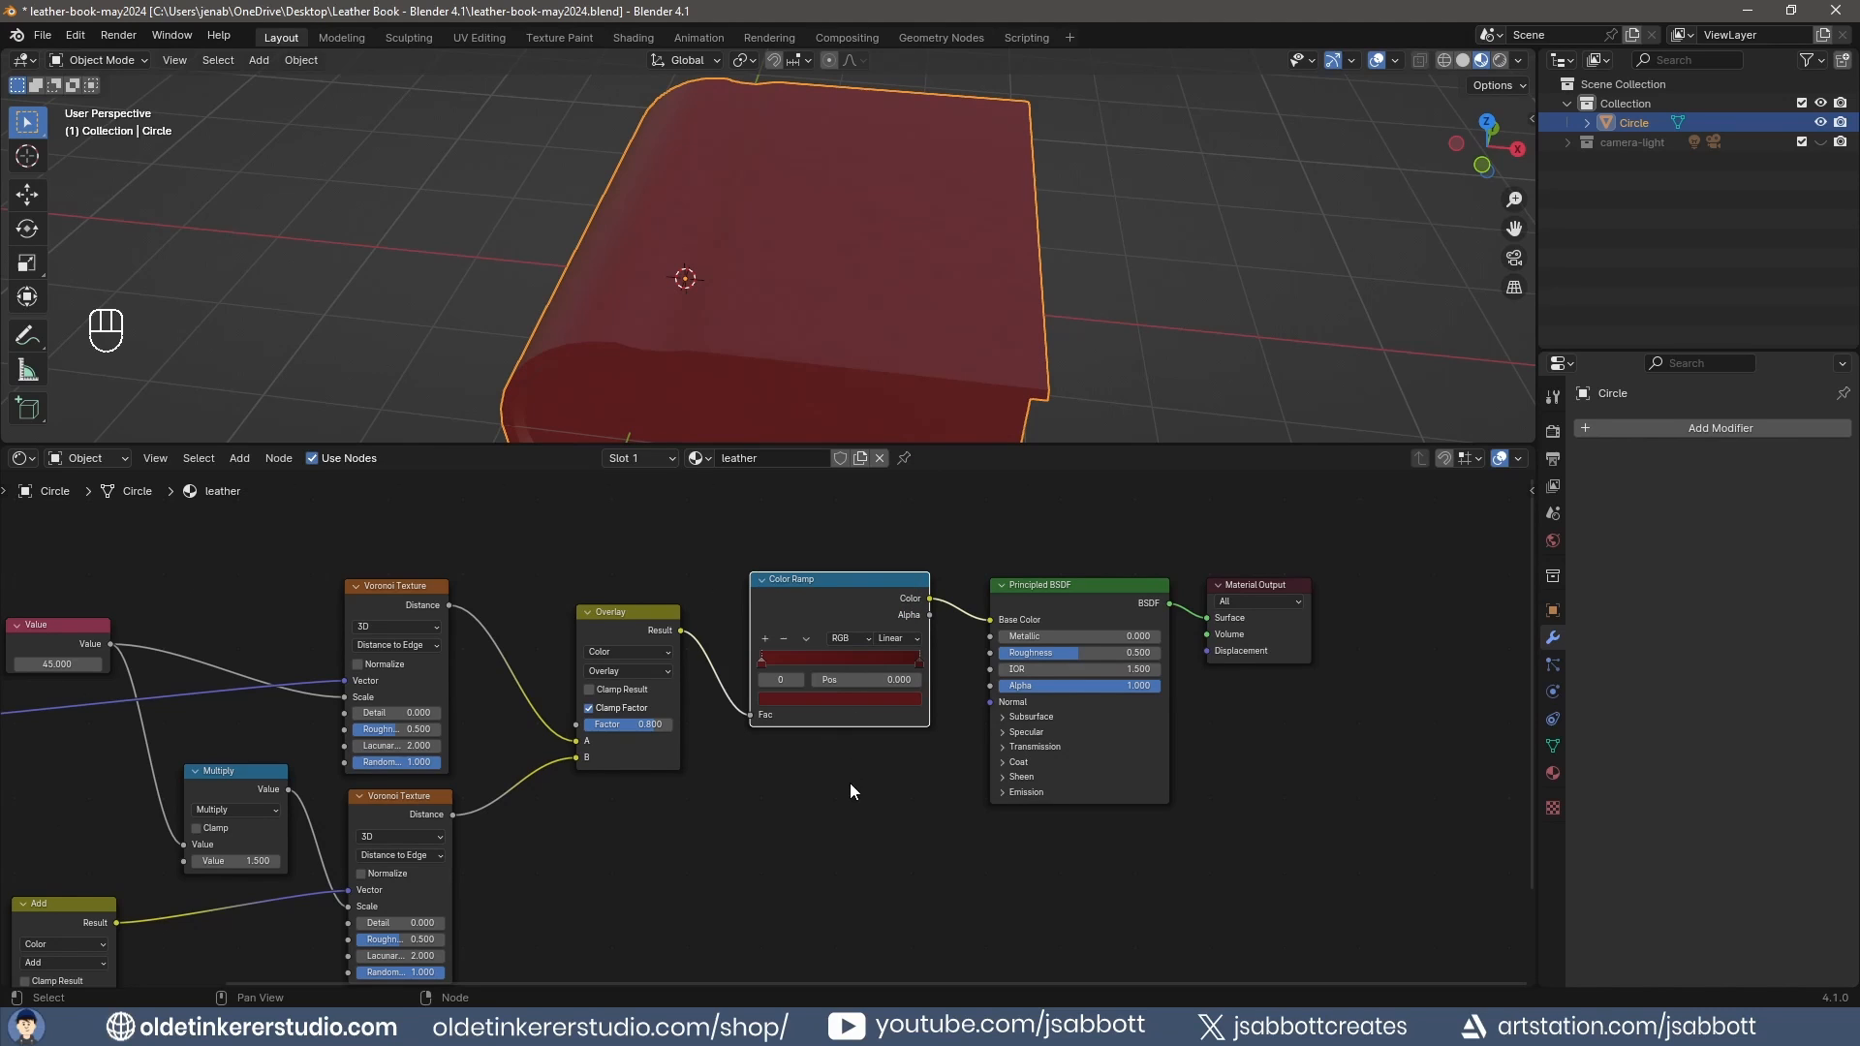
{"action": "left_click", "coordinate": [917, 660]}
{"action": "left_click", "coordinate": [916, 660]}
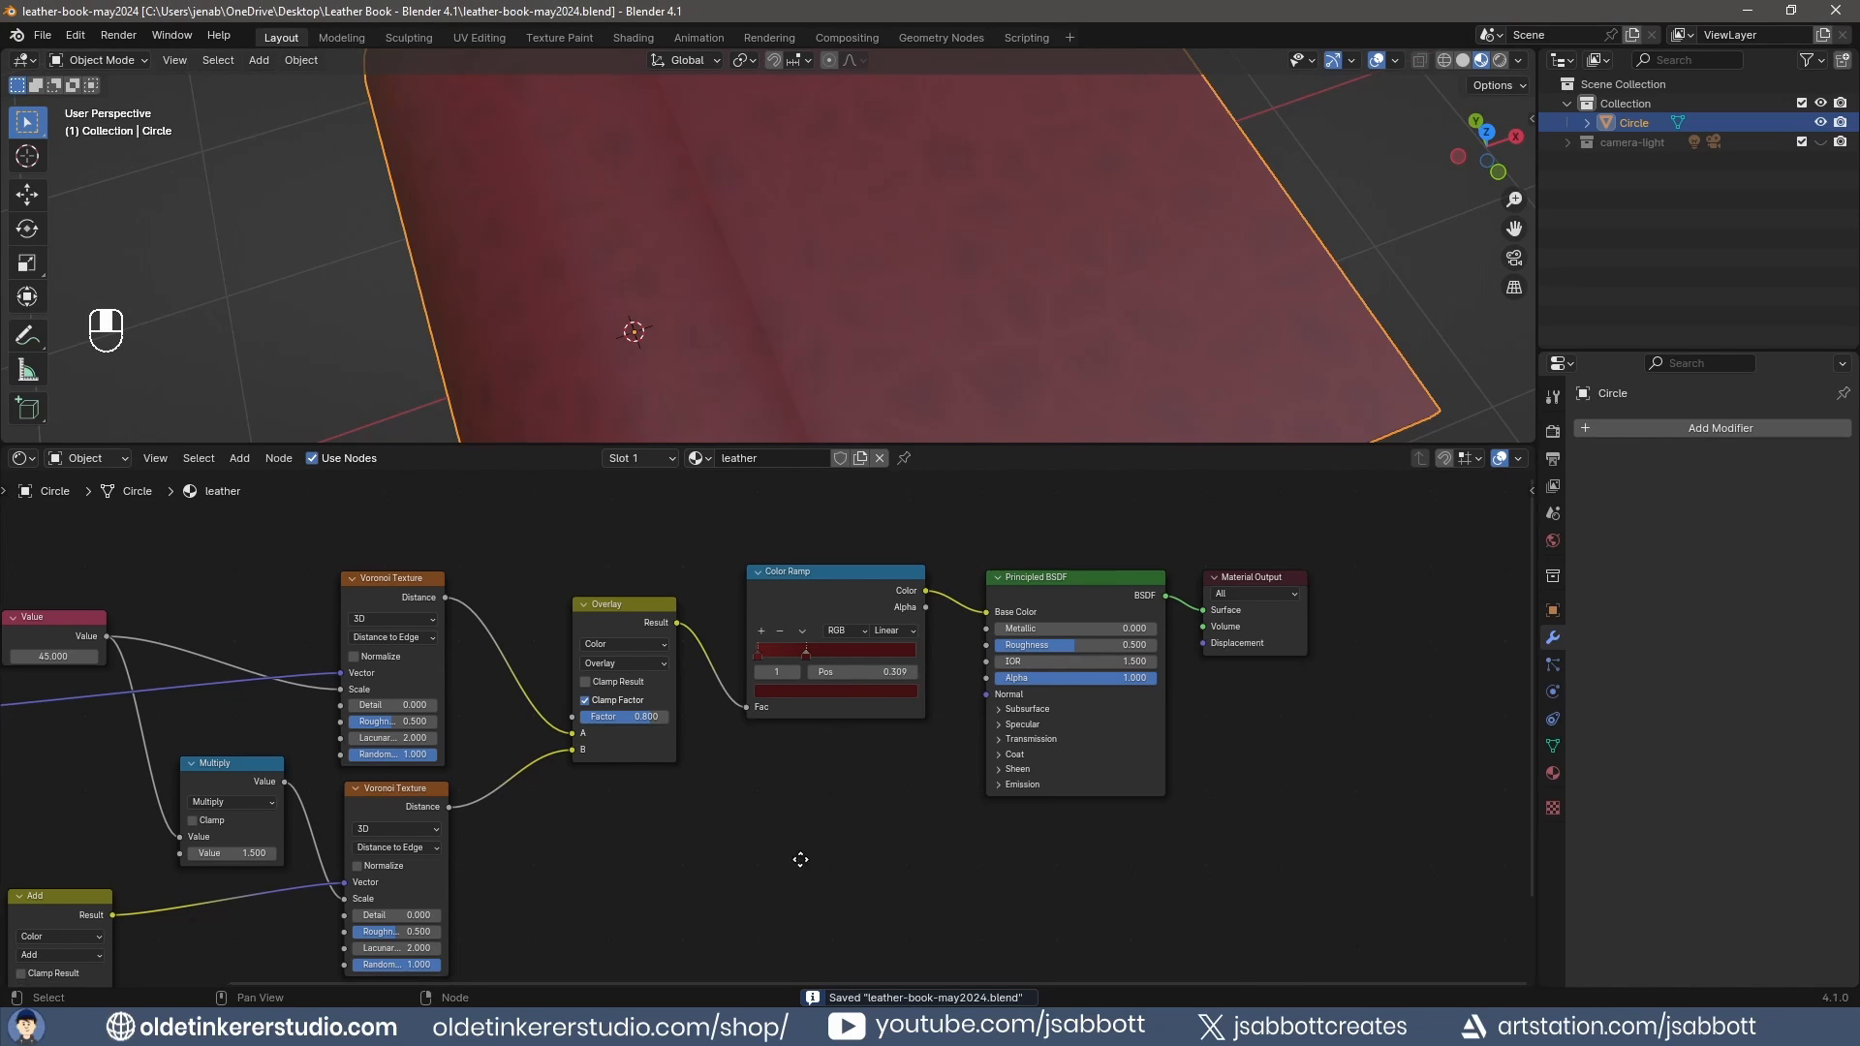
Add a Bump node below the Color Ramp, linking the Overlay Result to its Height and its Normal to the Principled BSDF's Normal.
{"action": "middle_click_drag", "start_coordinate": [801, 860], "coordinate": [792, 810]}
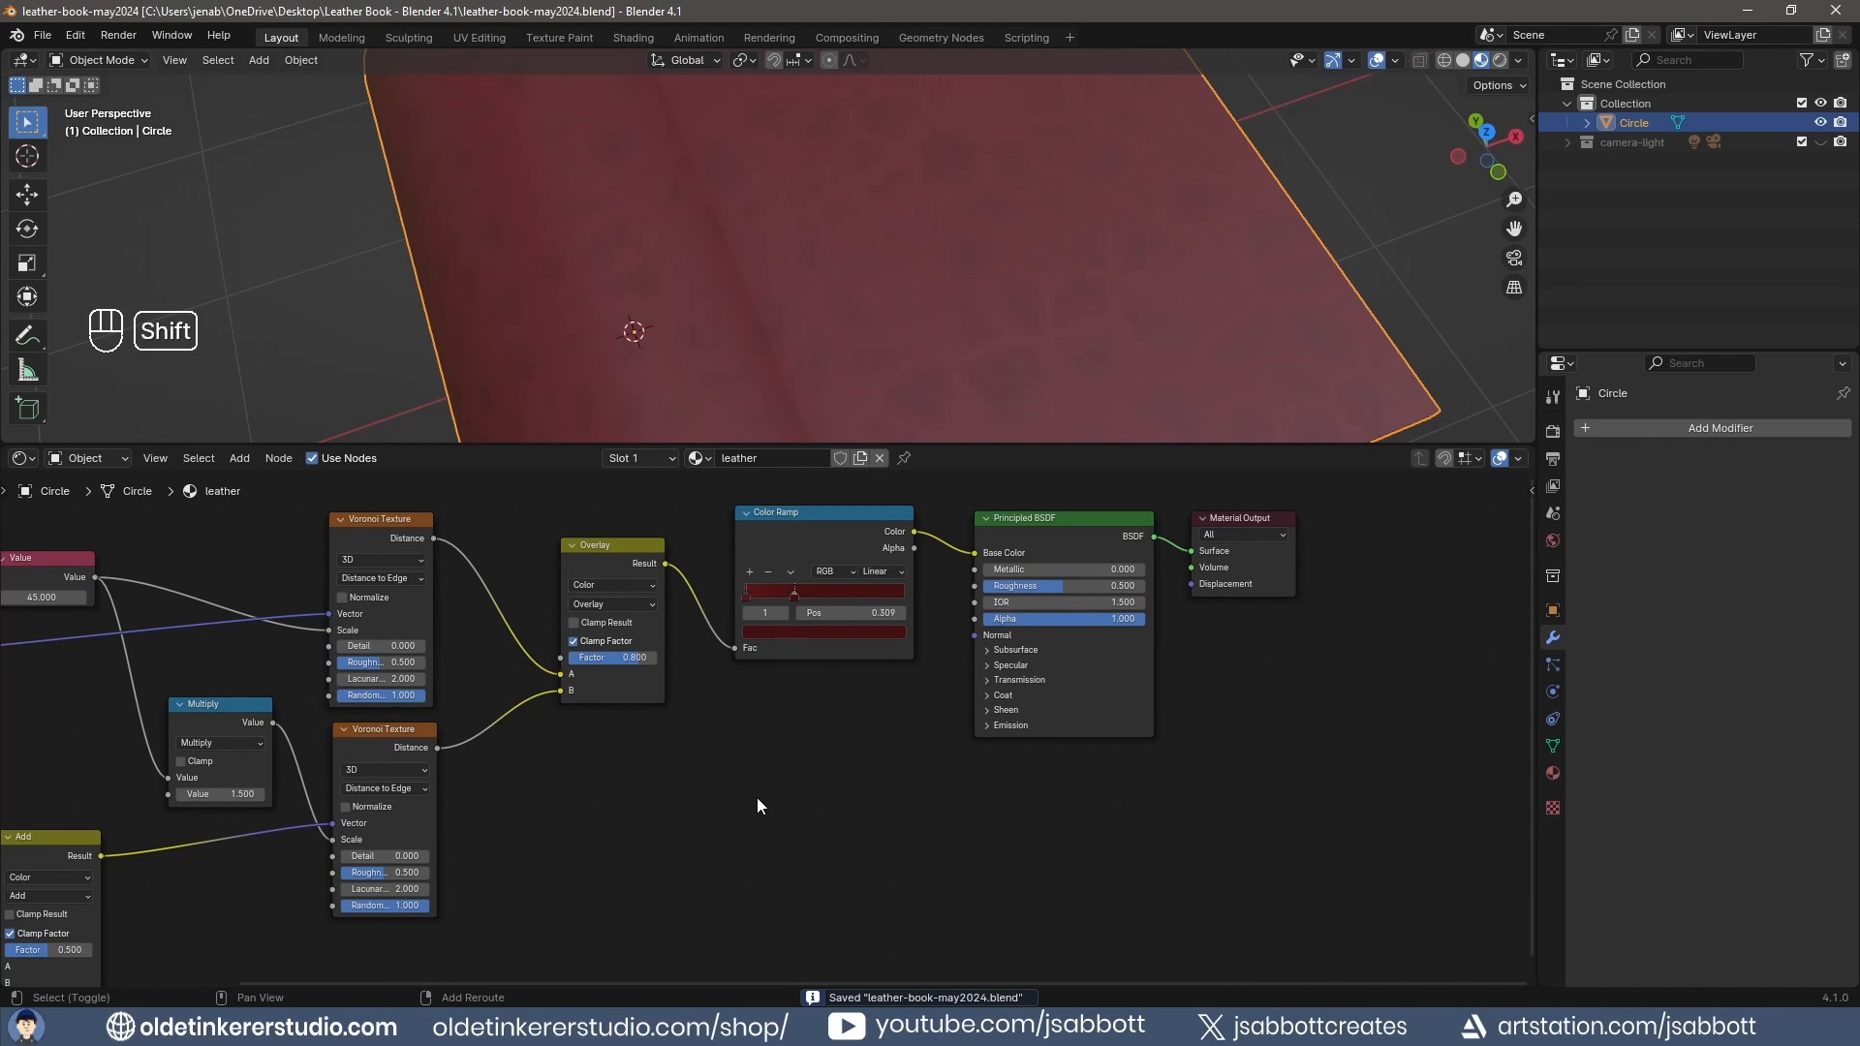
{"action": "key", "text": "shift+a"}
{"action": "mouse_move", "coordinate": [742, 845]}
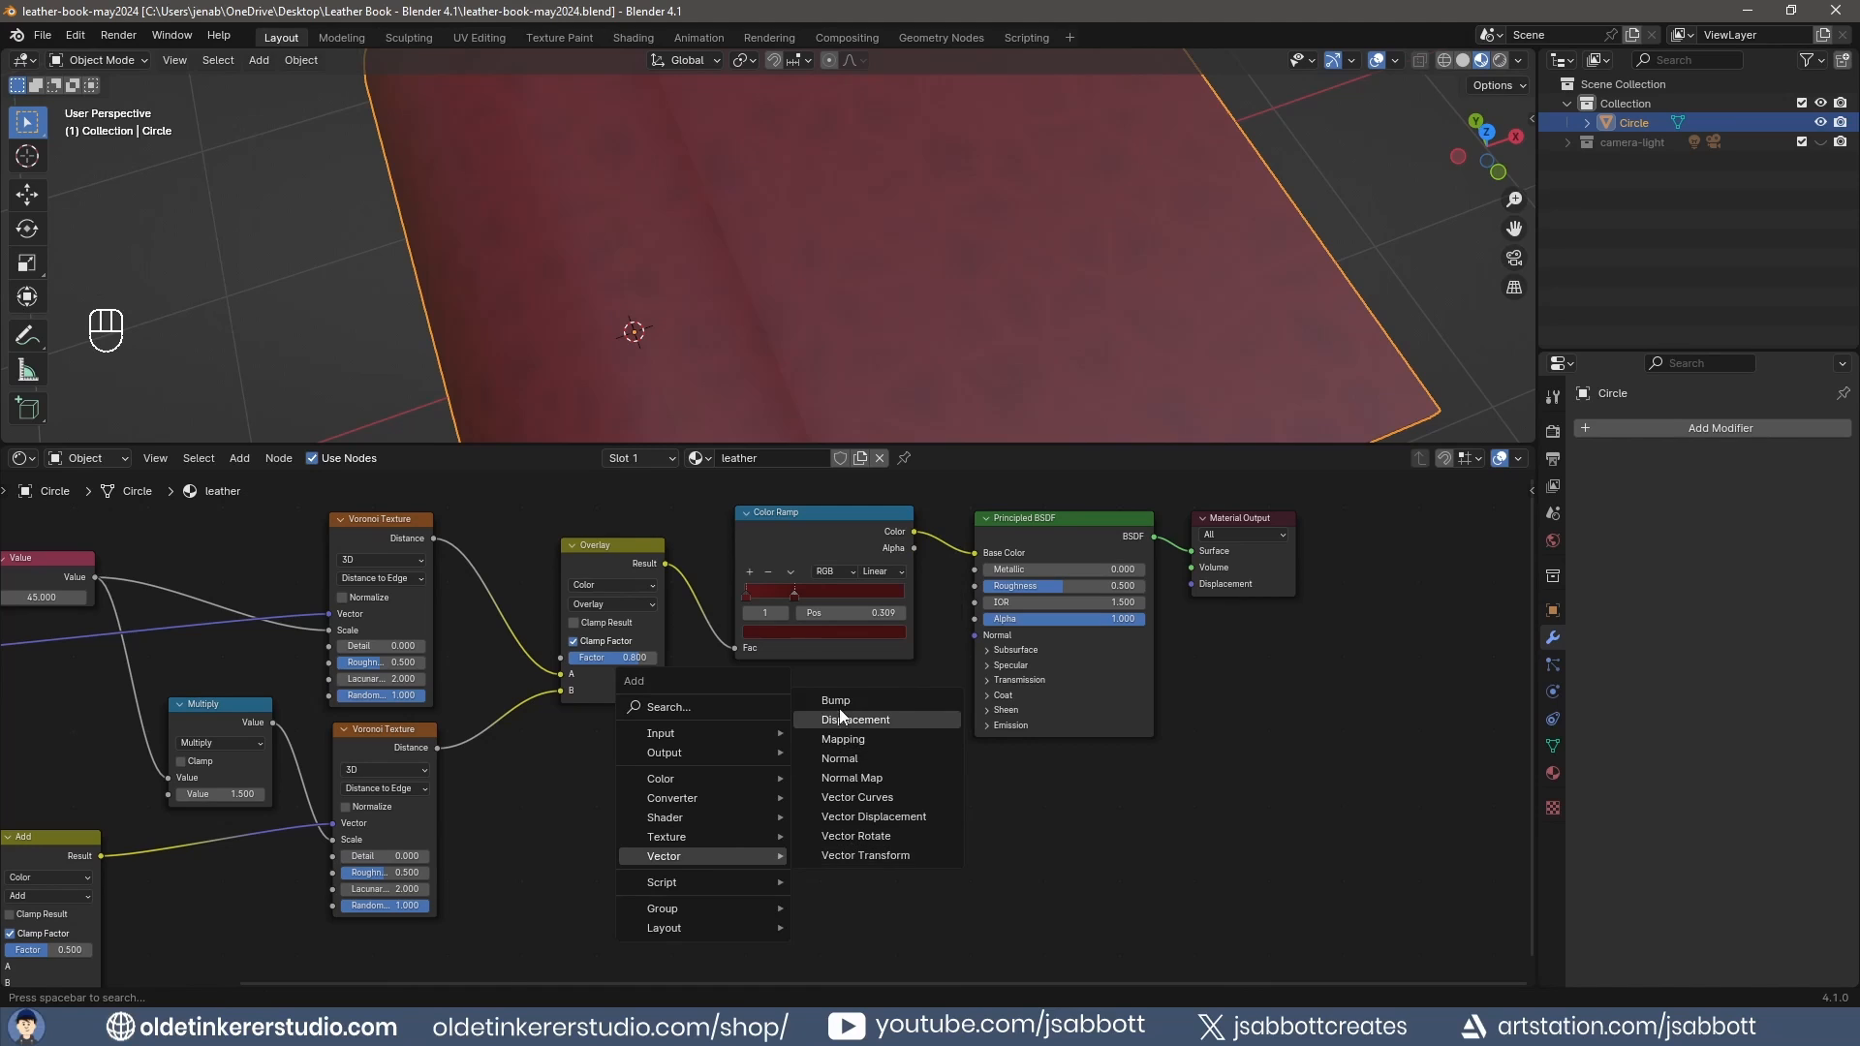
{"action": "left_click", "coordinate": [835, 701]}
{"action": "left_click", "coordinate": [807, 777]}
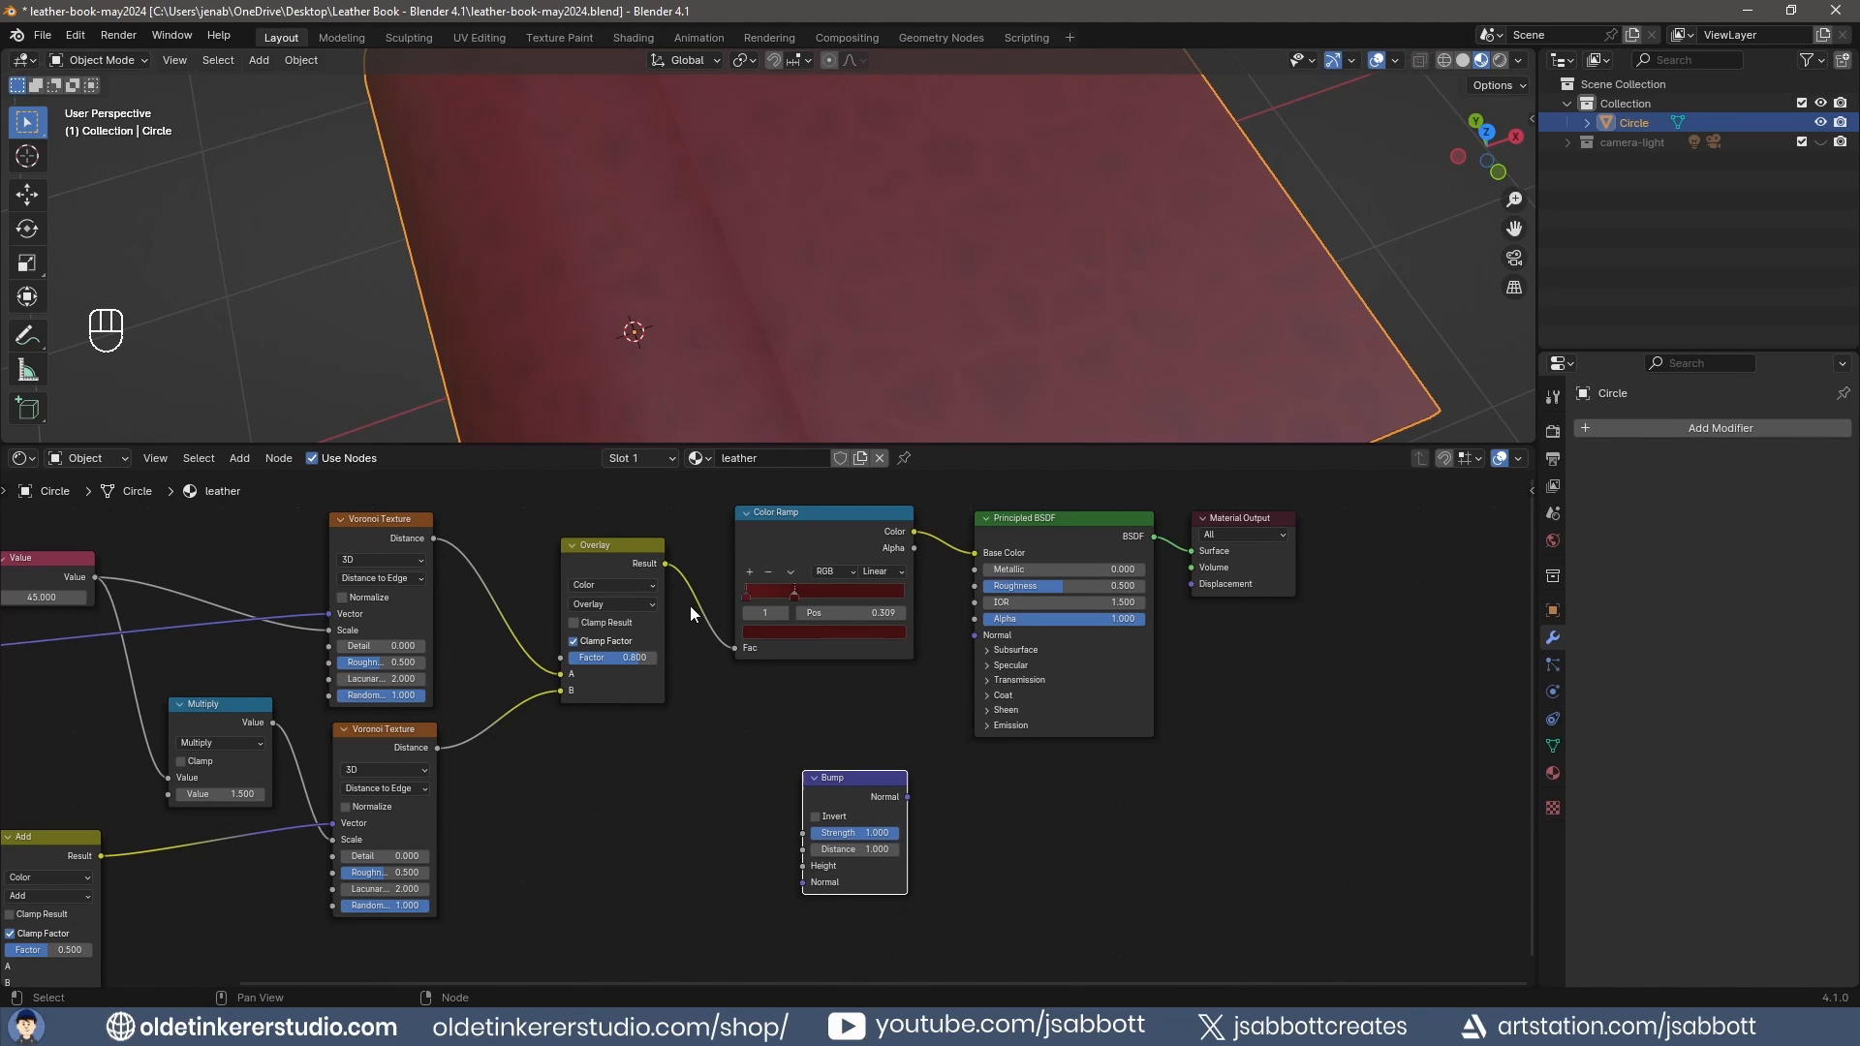
{"action": "left_click_drag", "start_coordinate": [665, 563], "coordinate": [802, 866]}
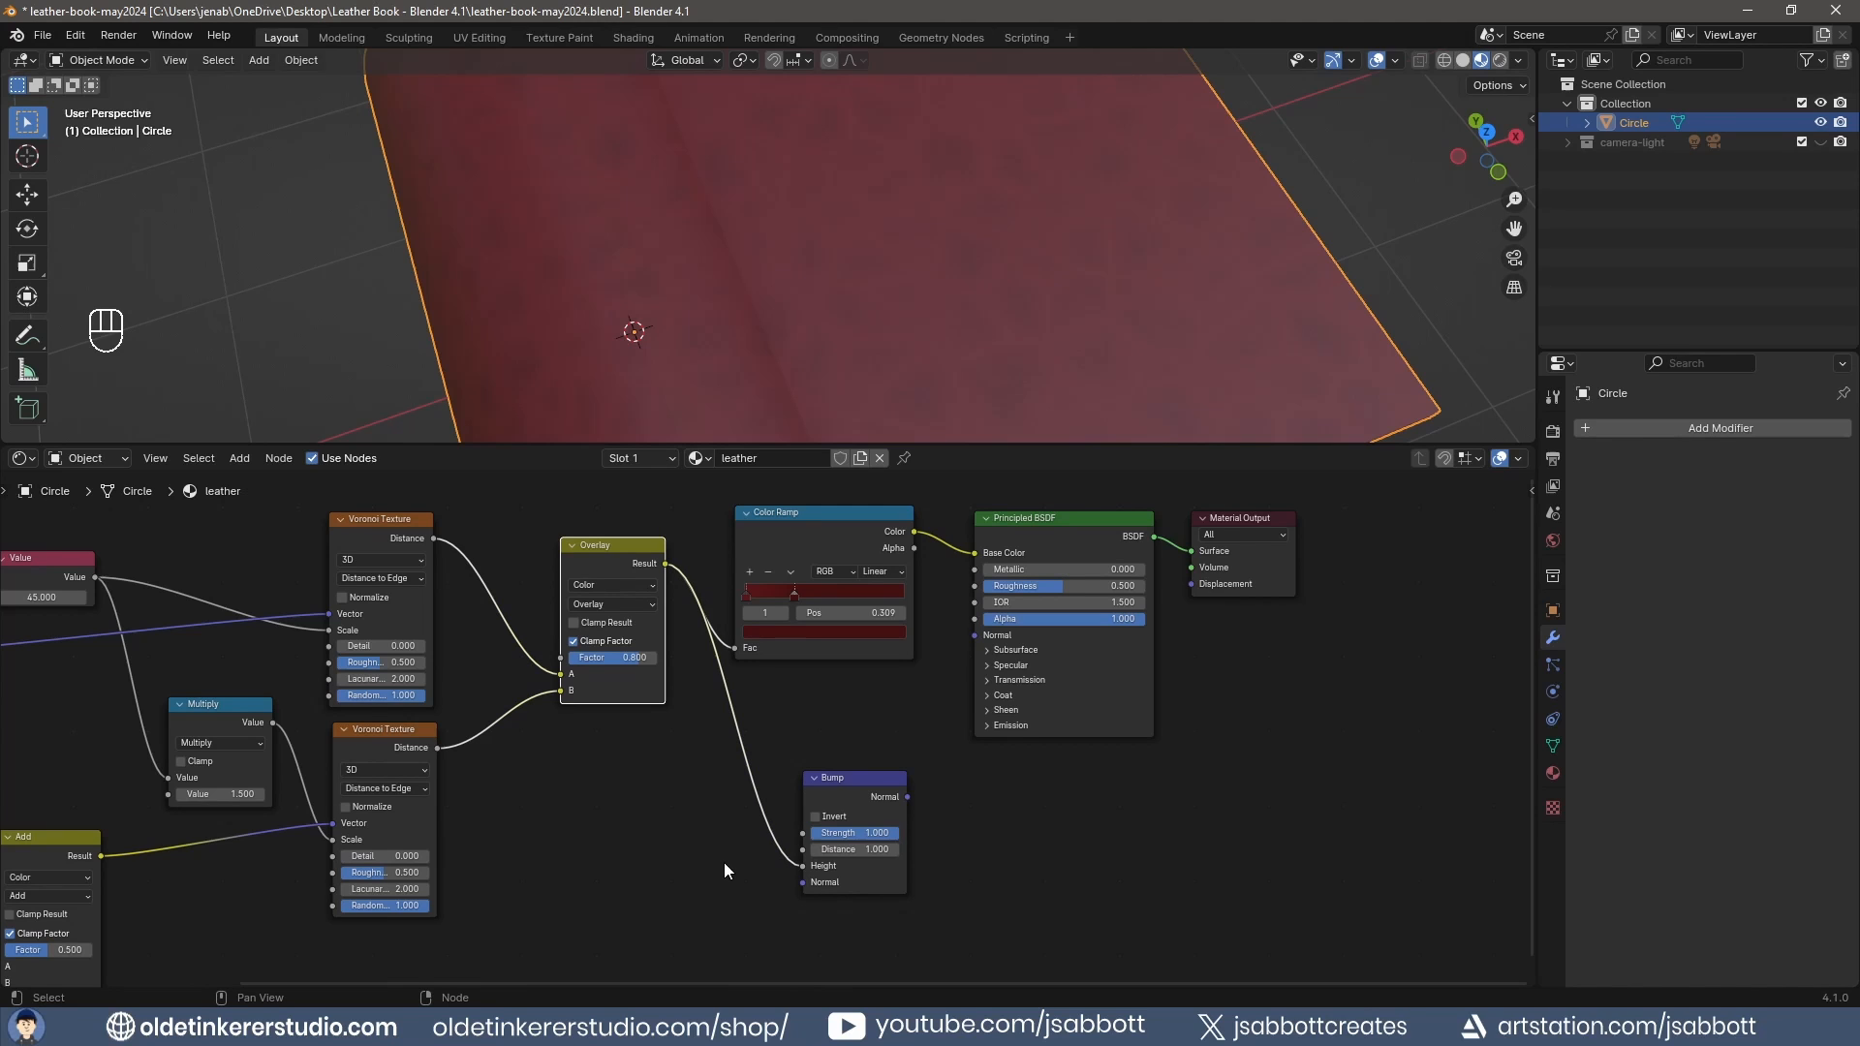
{"action": "left_click_drag", "start_coordinate": [909, 796], "coordinate": [972, 636]}
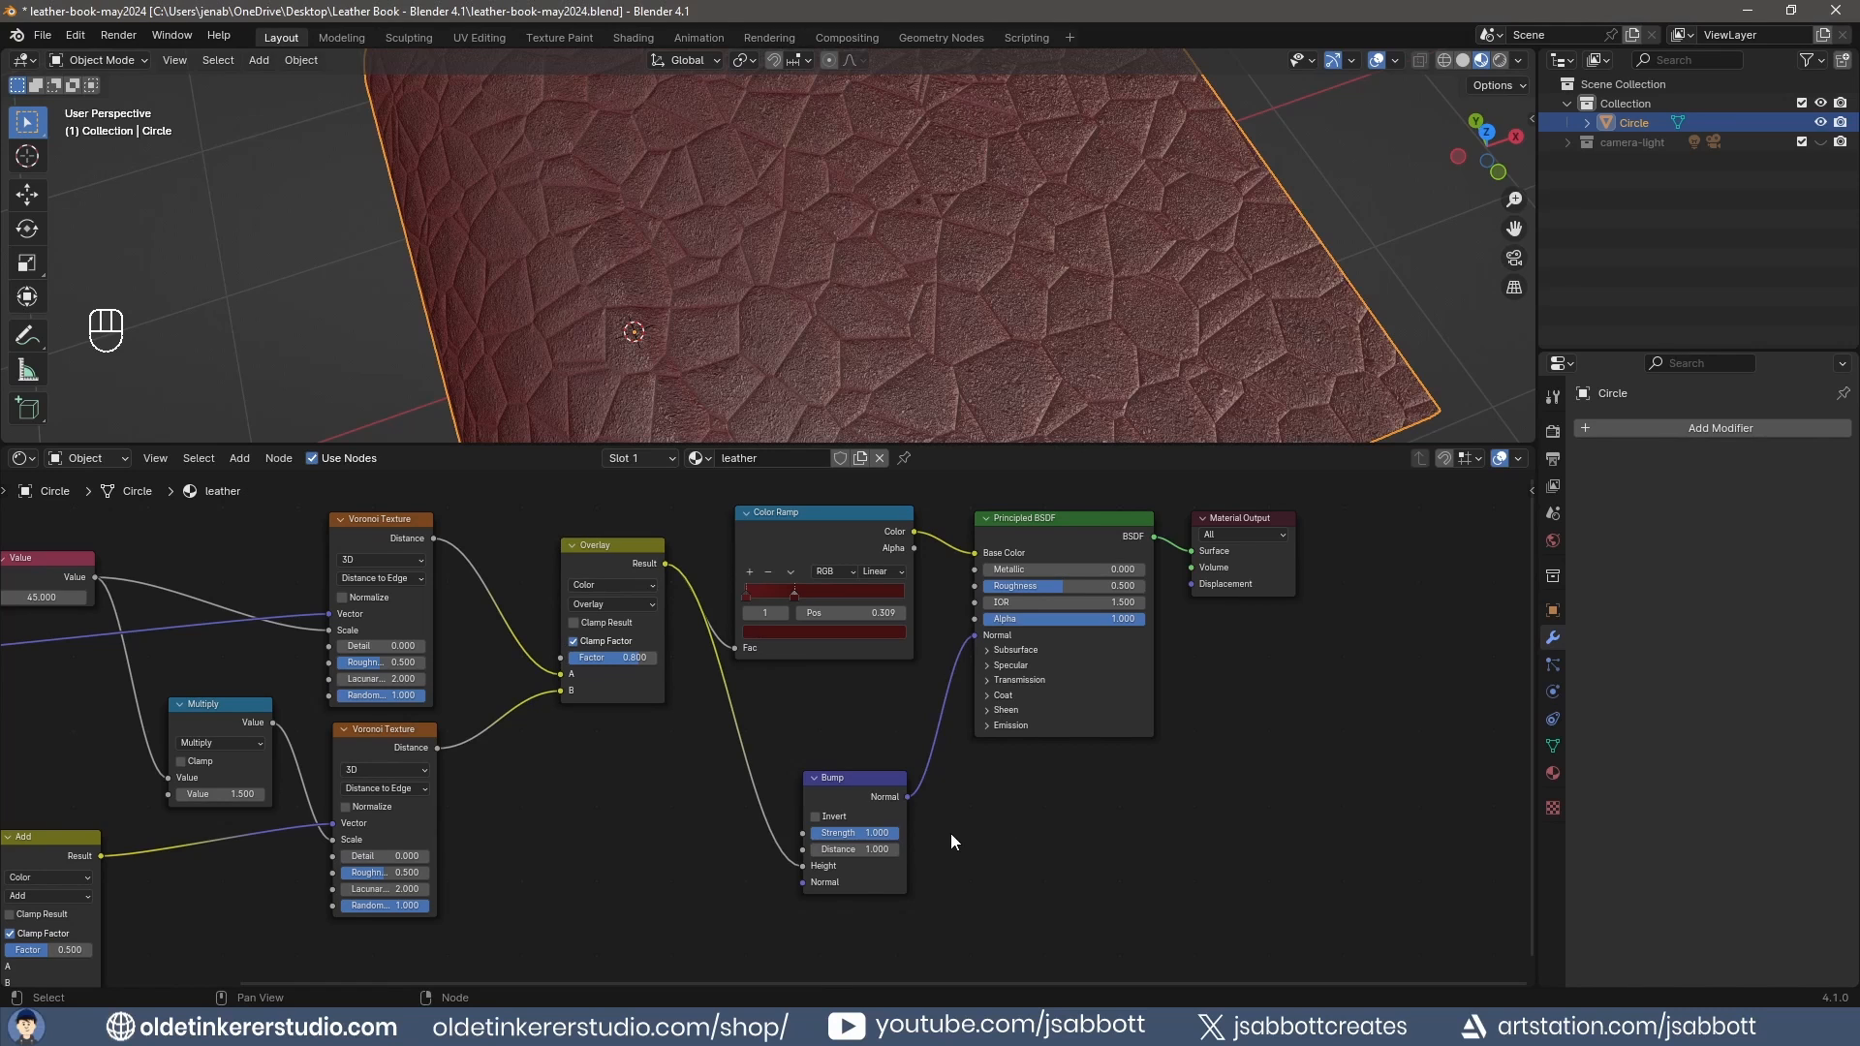
Set the Bump node's Strength to 0.2.
{"action": "left_click", "coordinate": [852, 835]}
{"action": "type", "text": "0.2"}
{"action": "key", "text": "Return"}
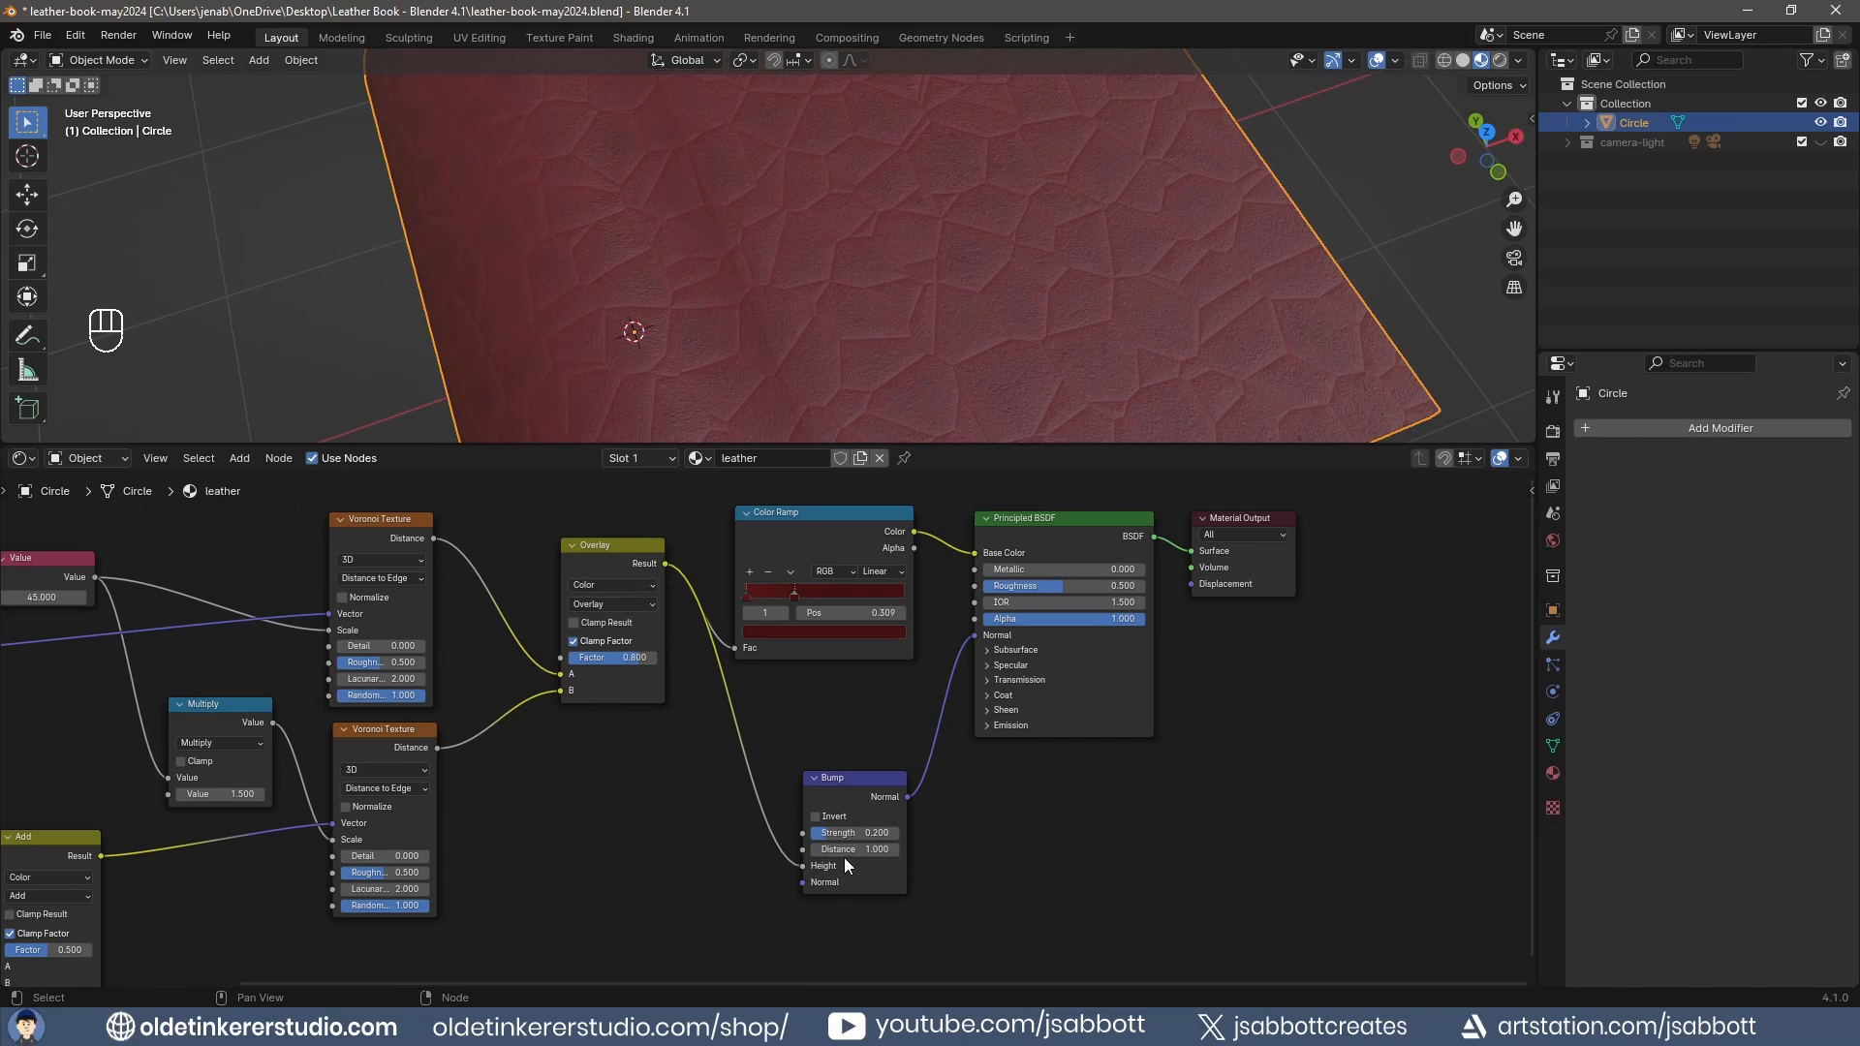
{"action": "left_click", "coordinate": [848, 850]}
{"action": "key", "text": "BackSpace"}
{"action": "key", "text": "Escape"}
Set the Value node that drives the Voronoi scales to 400.
{"action": "middle_click_drag", "start_coordinate": [145, 652], "coordinate": [318, 675]}
{"action": "left_click", "coordinate": [206, 621]}
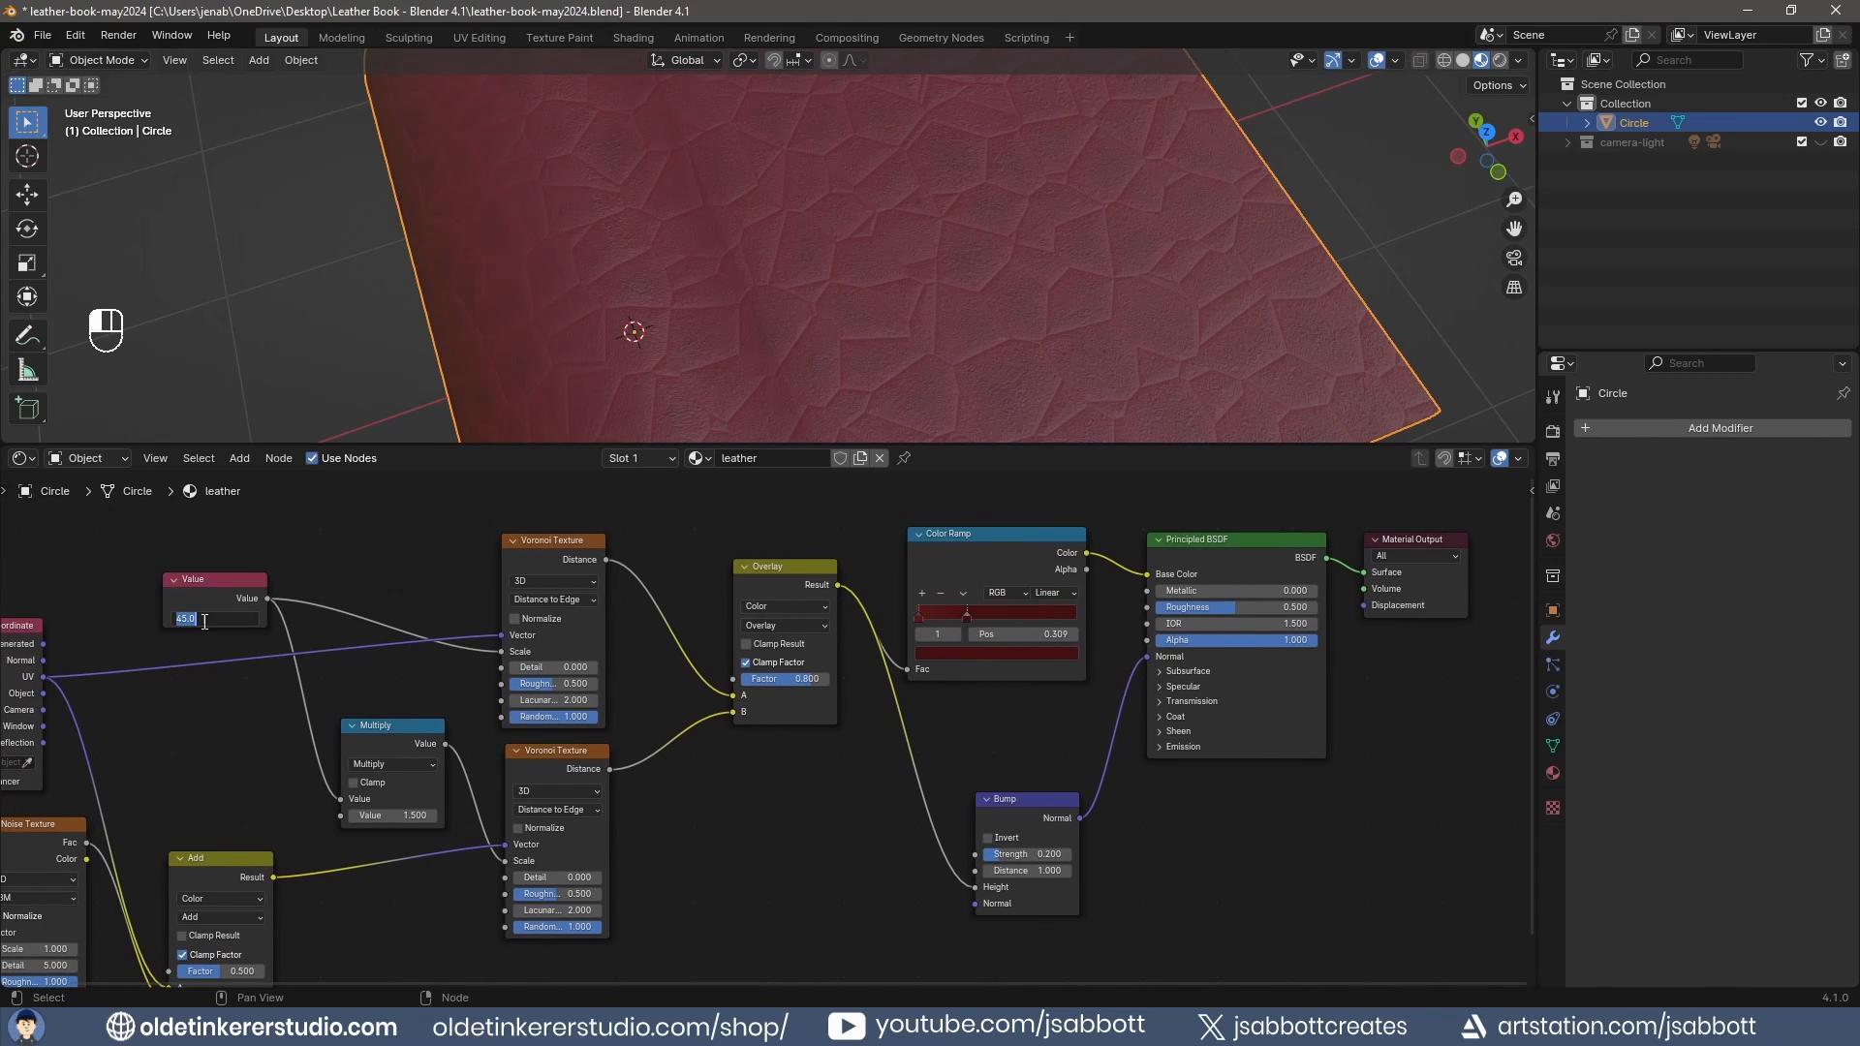
{"action": "type", "text": "400"}
{"action": "key", "text": "Return"}
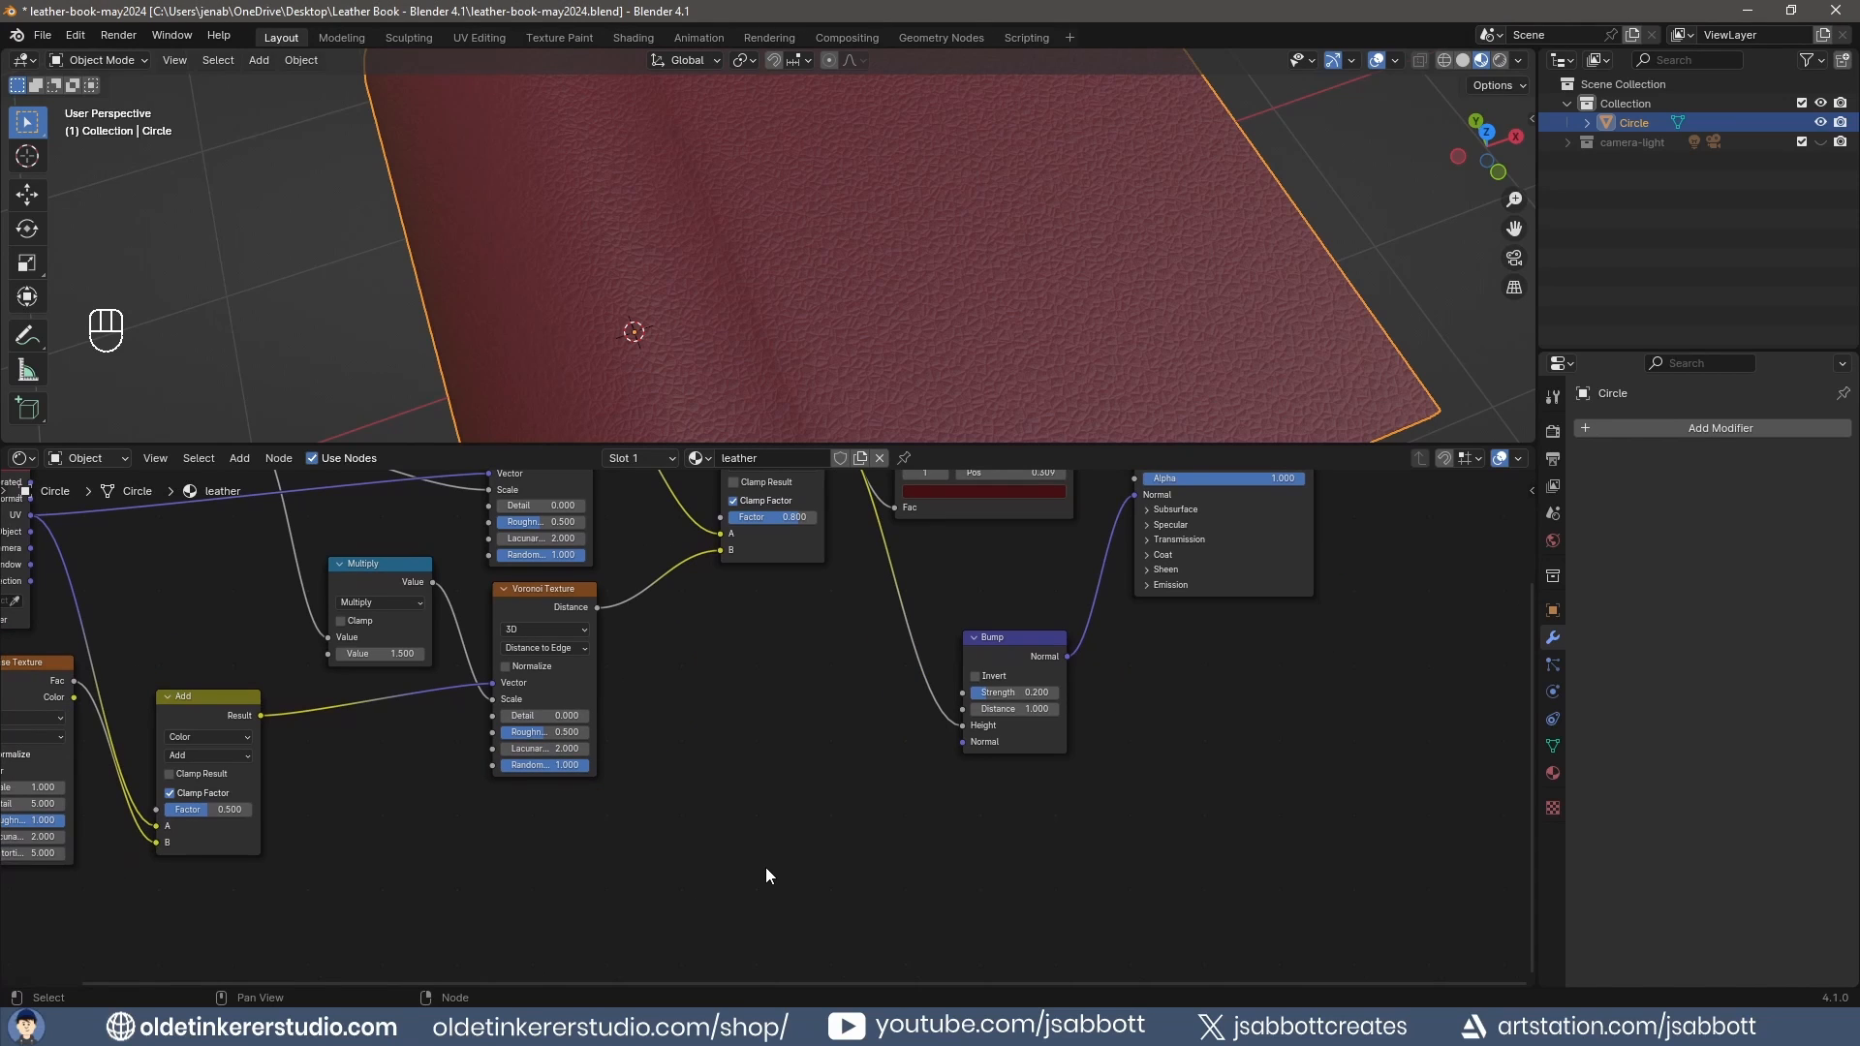
Add a second Noise Texture below the lower Voronoi Texture and connect the UV output to its Vector.
{"action": "key", "text": "shift+a"}
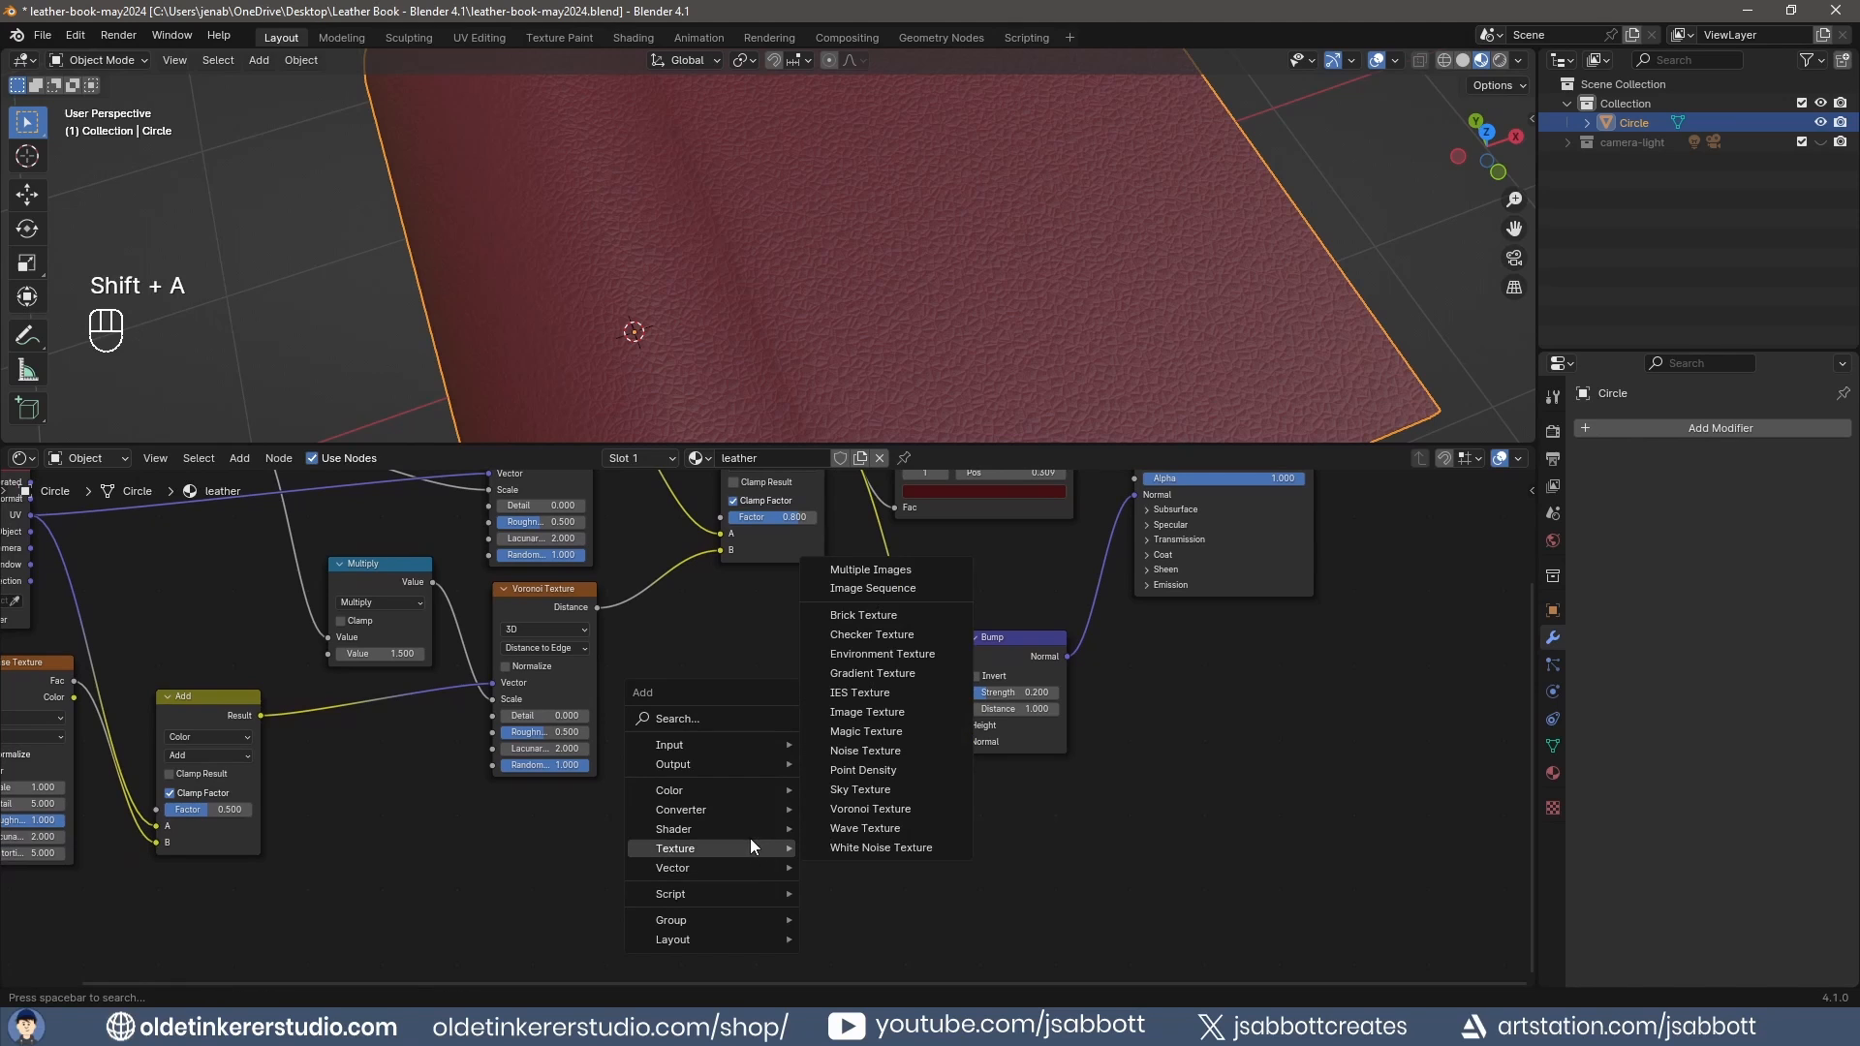
{"action": "left_click", "coordinate": [888, 751]}
{"action": "left_click", "coordinate": [694, 788]}
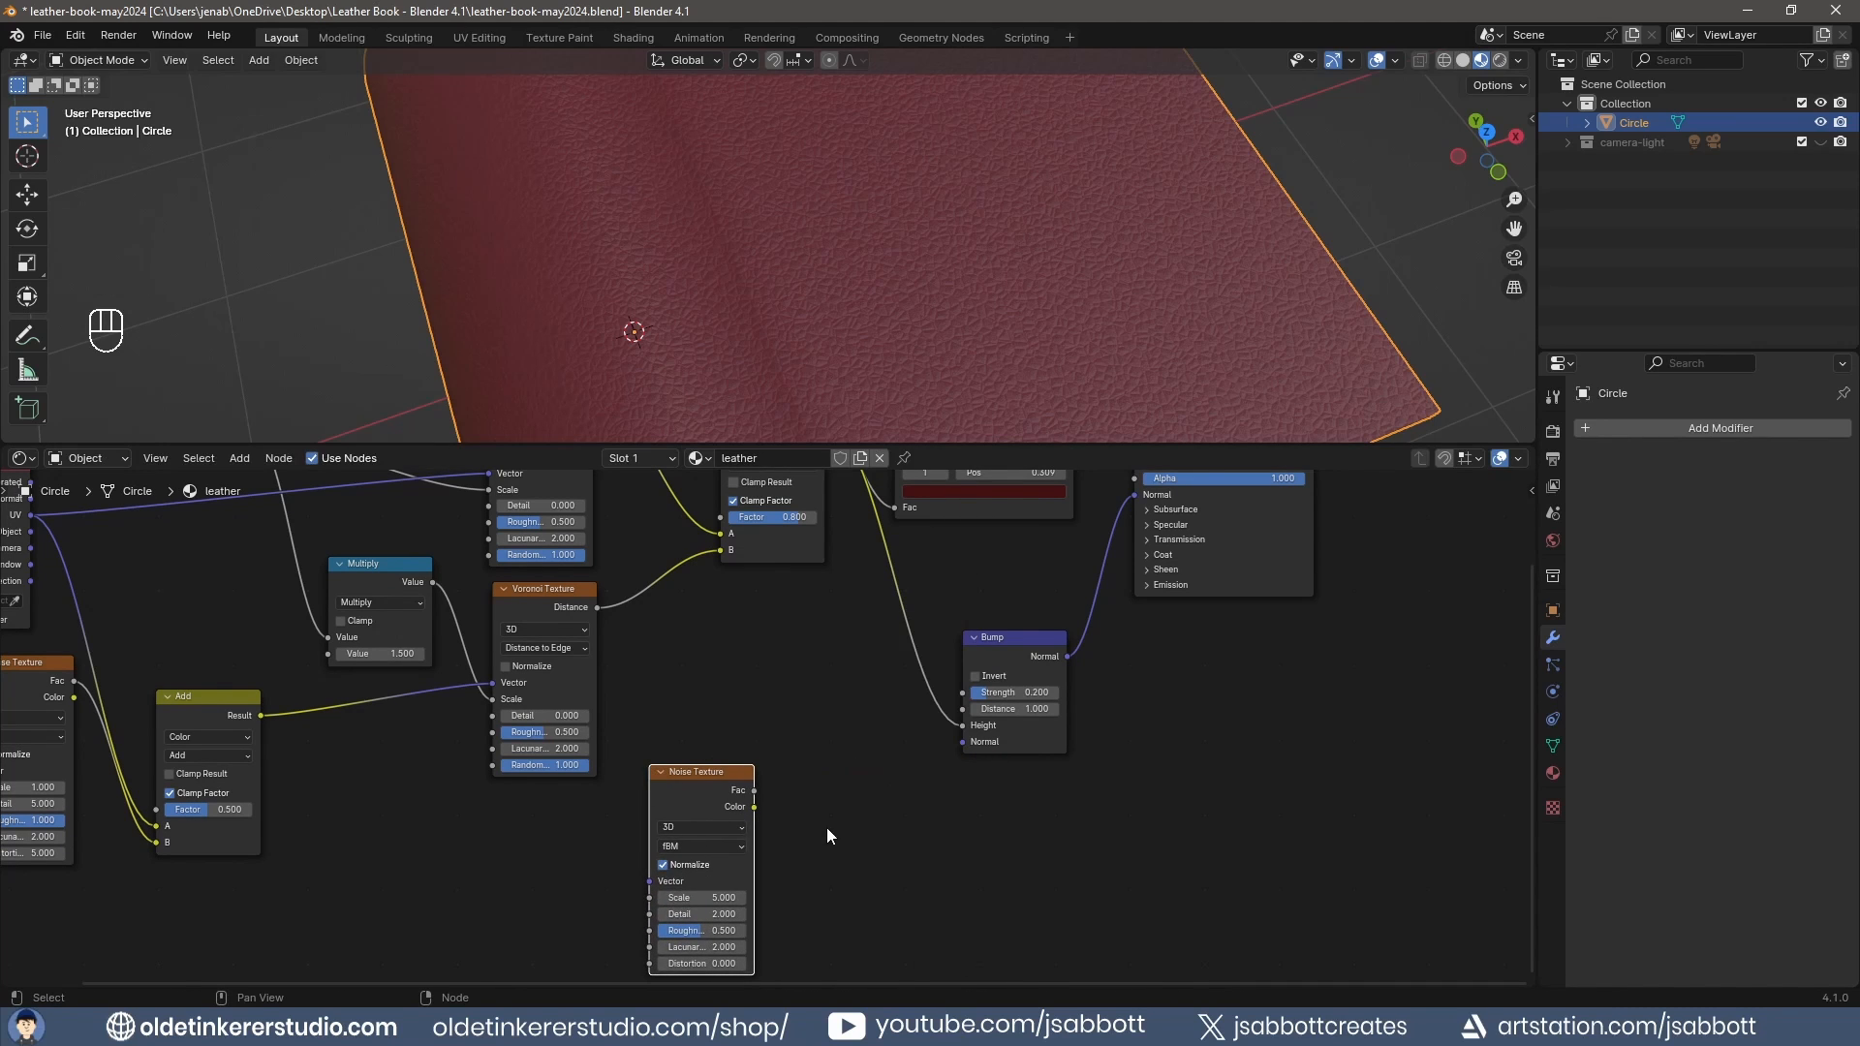
{"action": "middle_click_drag", "start_coordinate": [827, 827], "coordinate": [987, 831]}
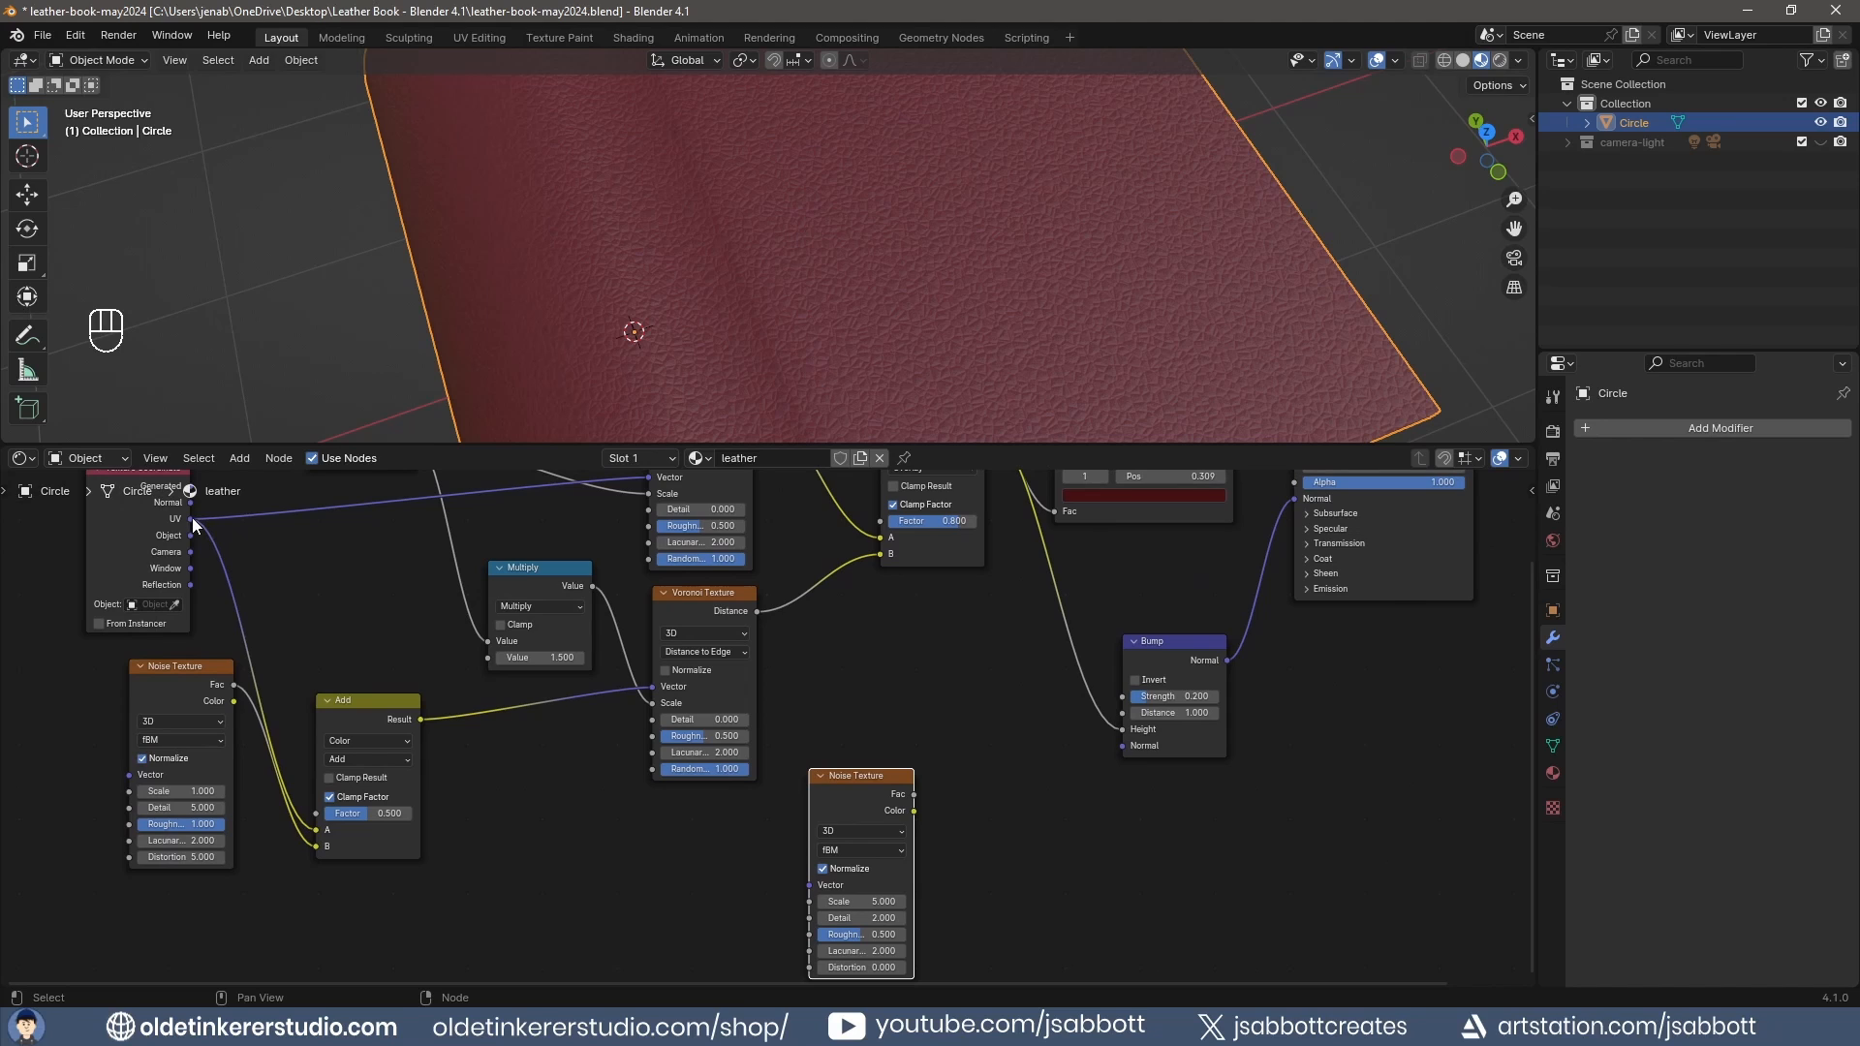
{"action": "left_click_drag", "start_coordinate": [191, 518], "coordinate": [837, 884]}
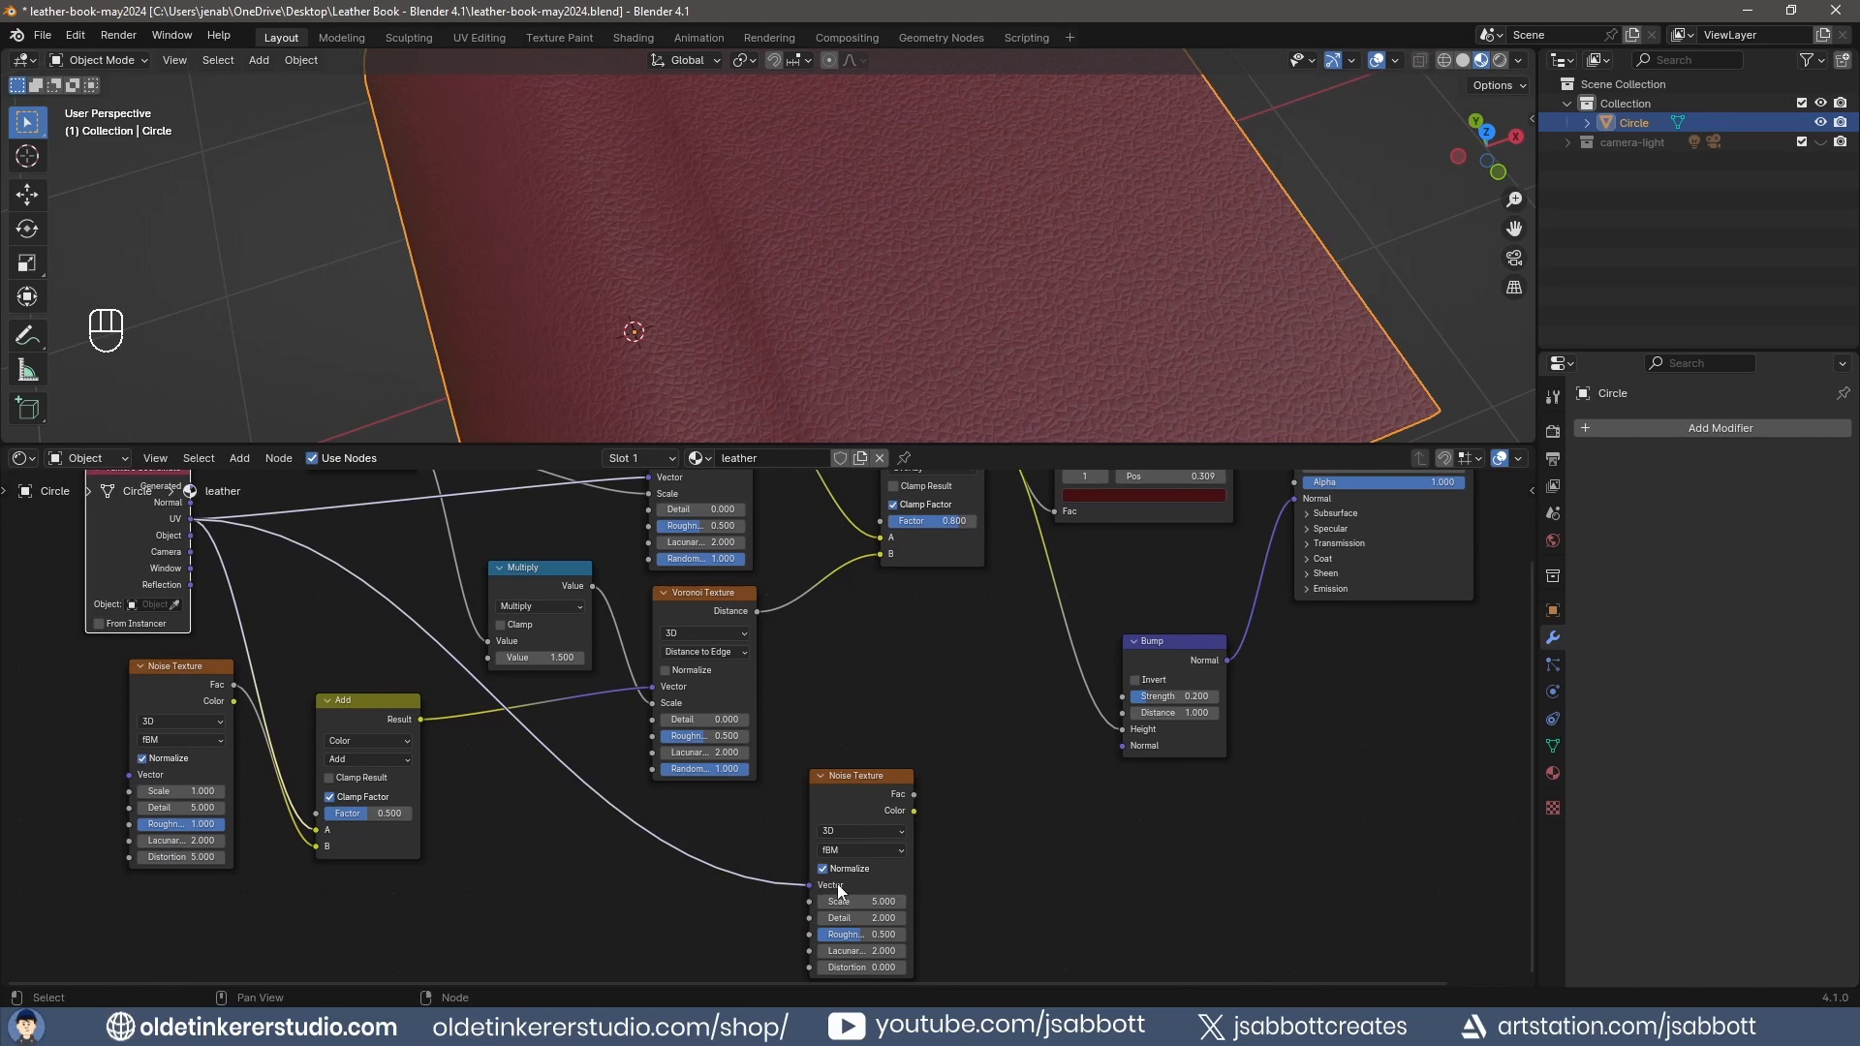
Add a Color Ramp beside the new Noise Texture, move both nodes beneath the lower Voronoi, and connect the noise Fac to the ramp's Fac.
{"action": "middle_click_drag", "start_coordinate": [992, 842], "coordinate": [810, 843]}
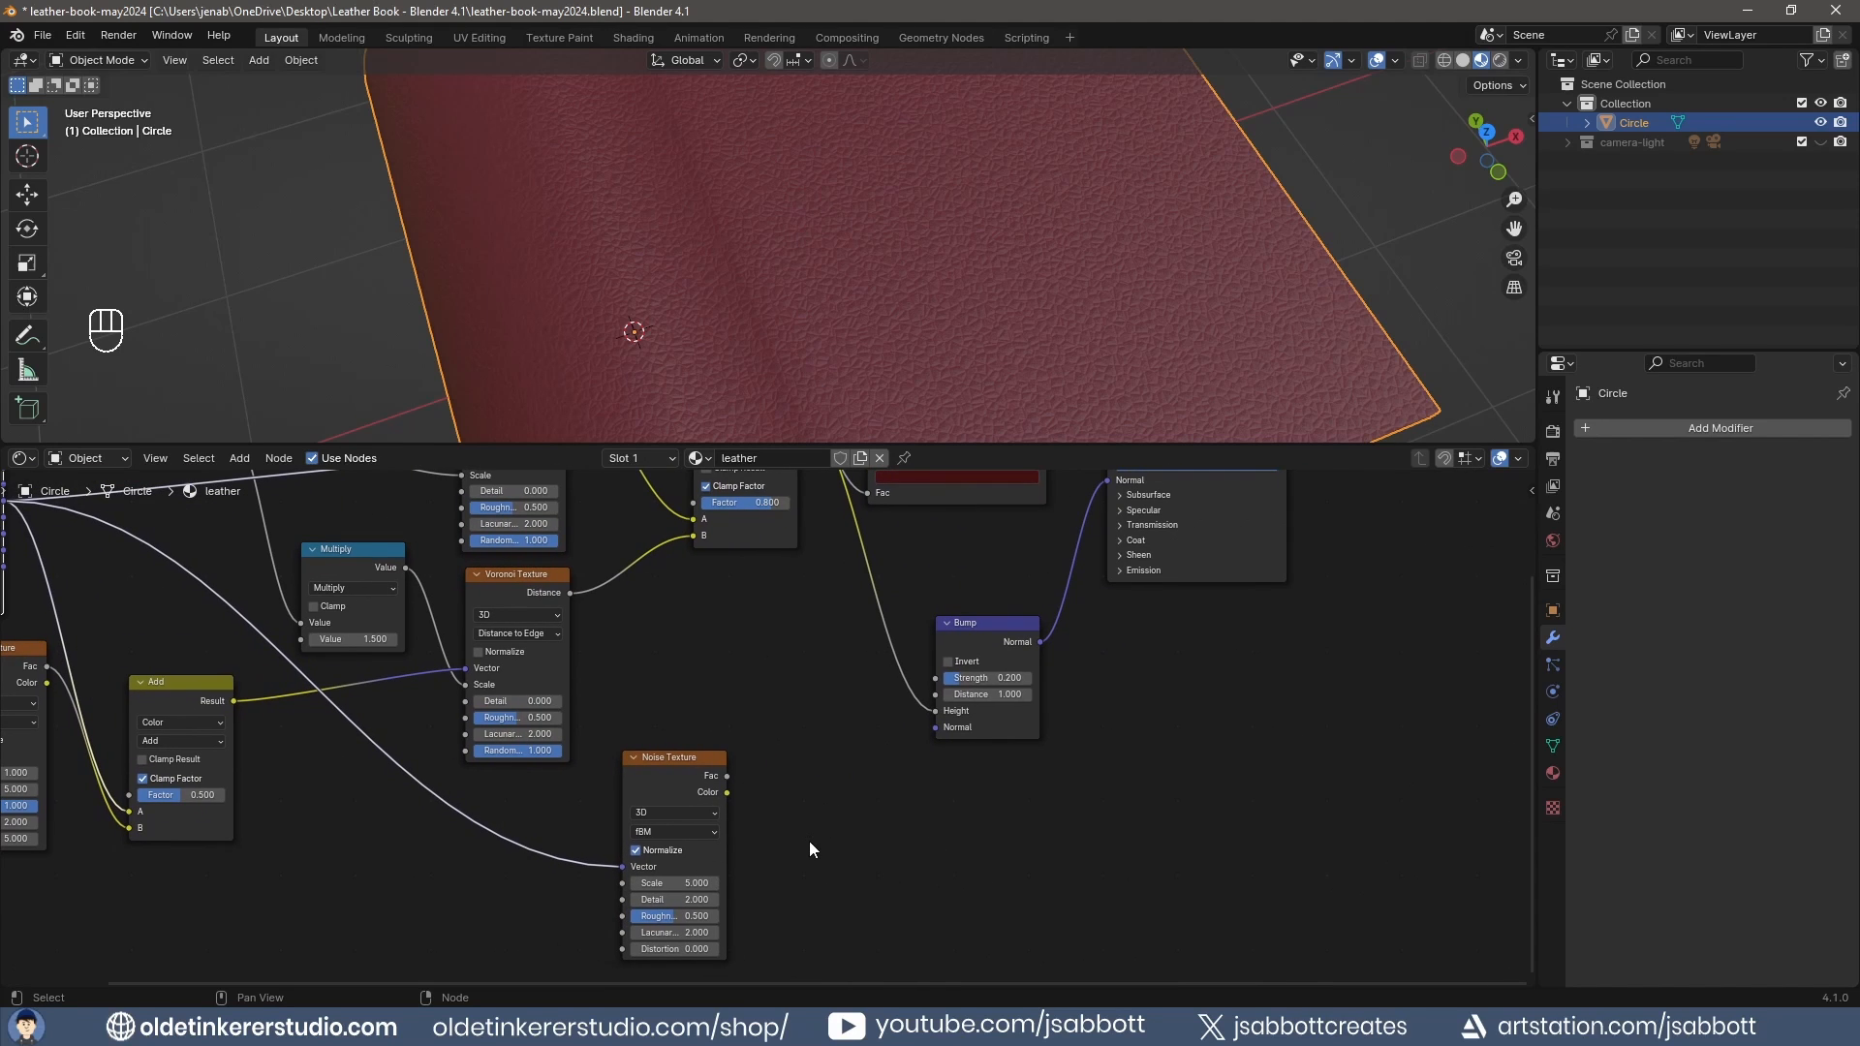
{"action": "key", "text": "shift+a"}
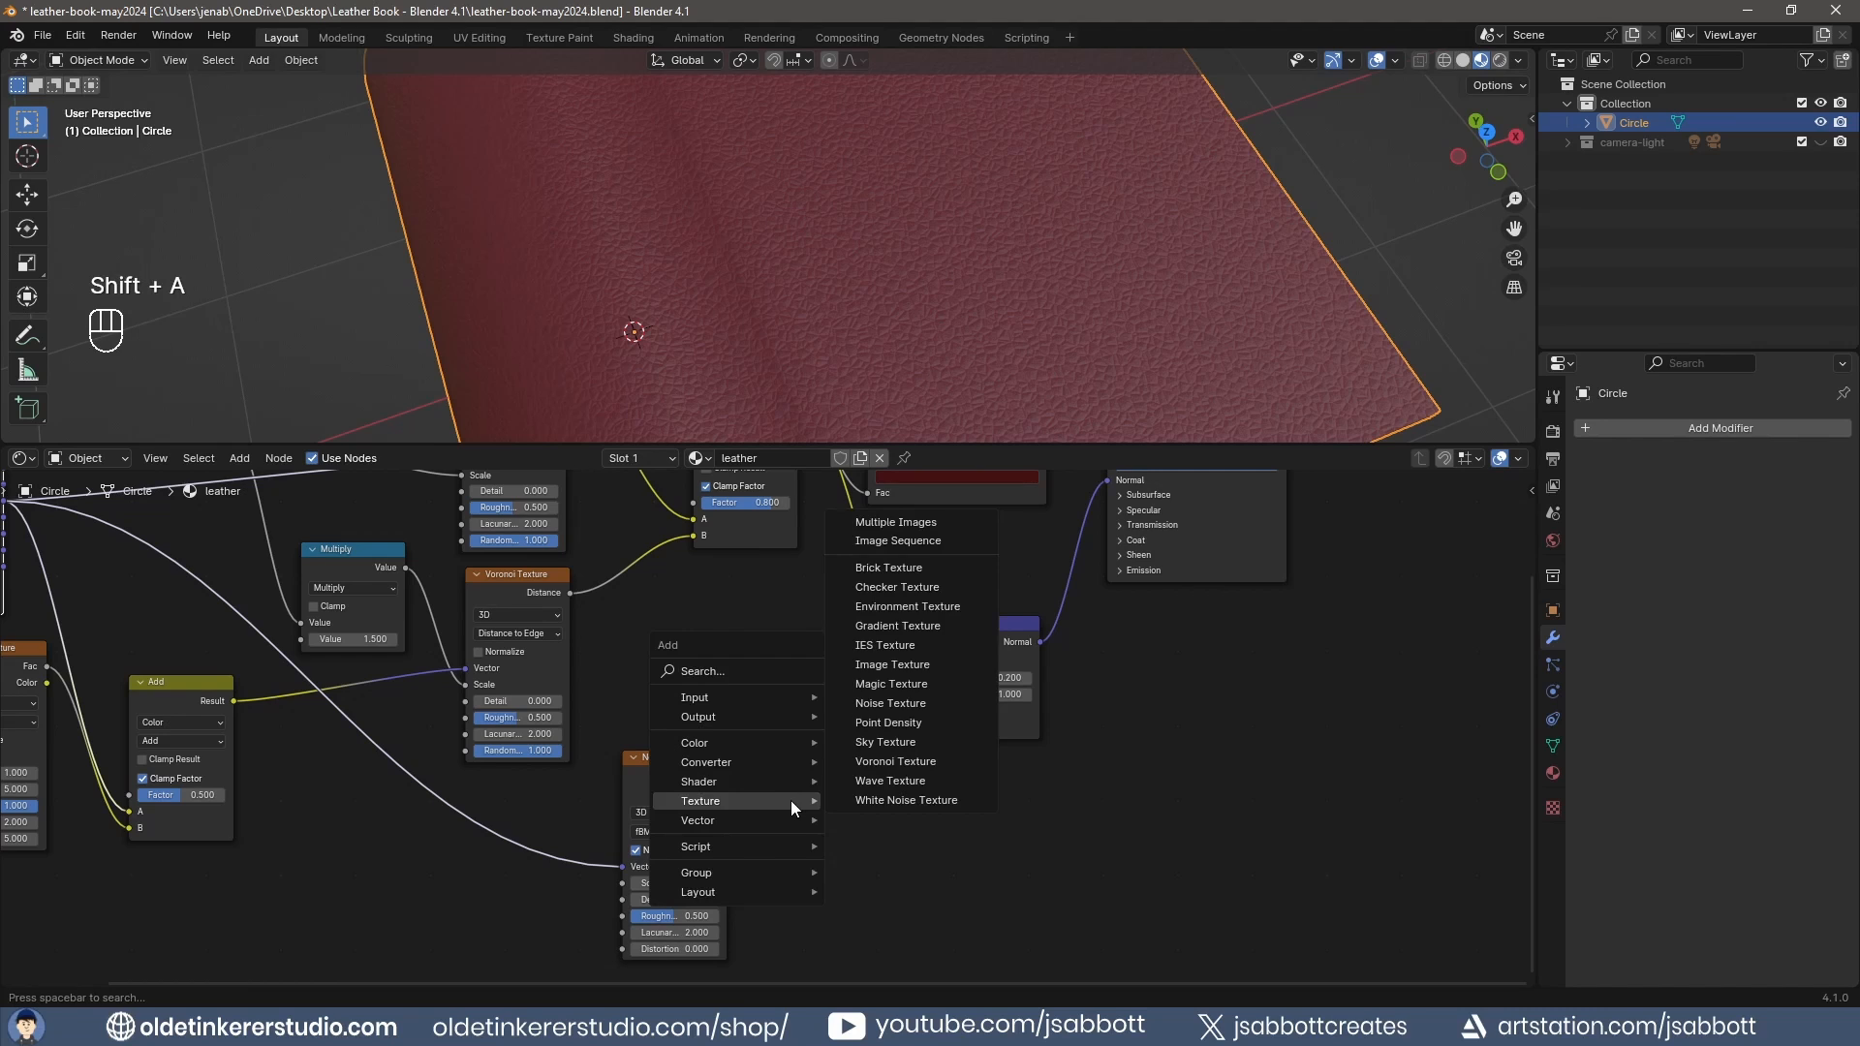
{"action": "mouse_move", "coordinate": [834, 761]}
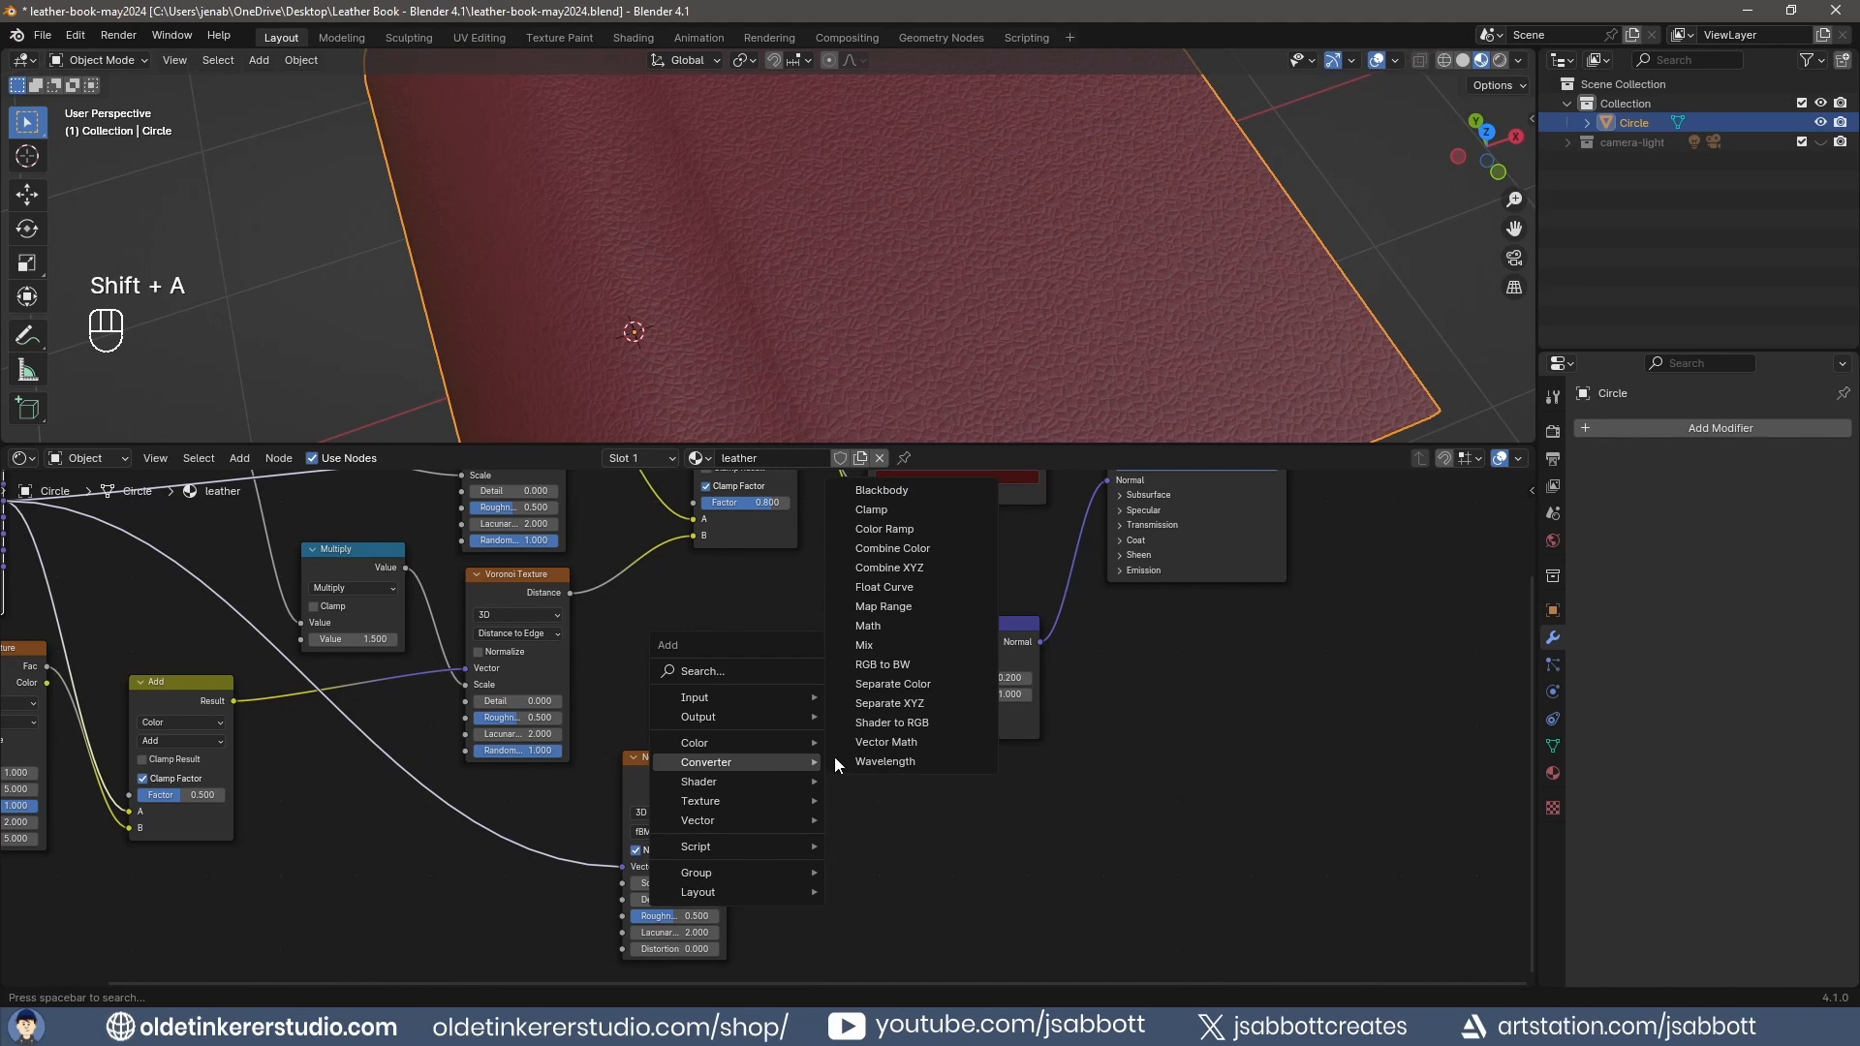
{"action": "left_click", "coordinate": [883, 528]}
{"action": "left_click", "coordinate": [750, 775]}
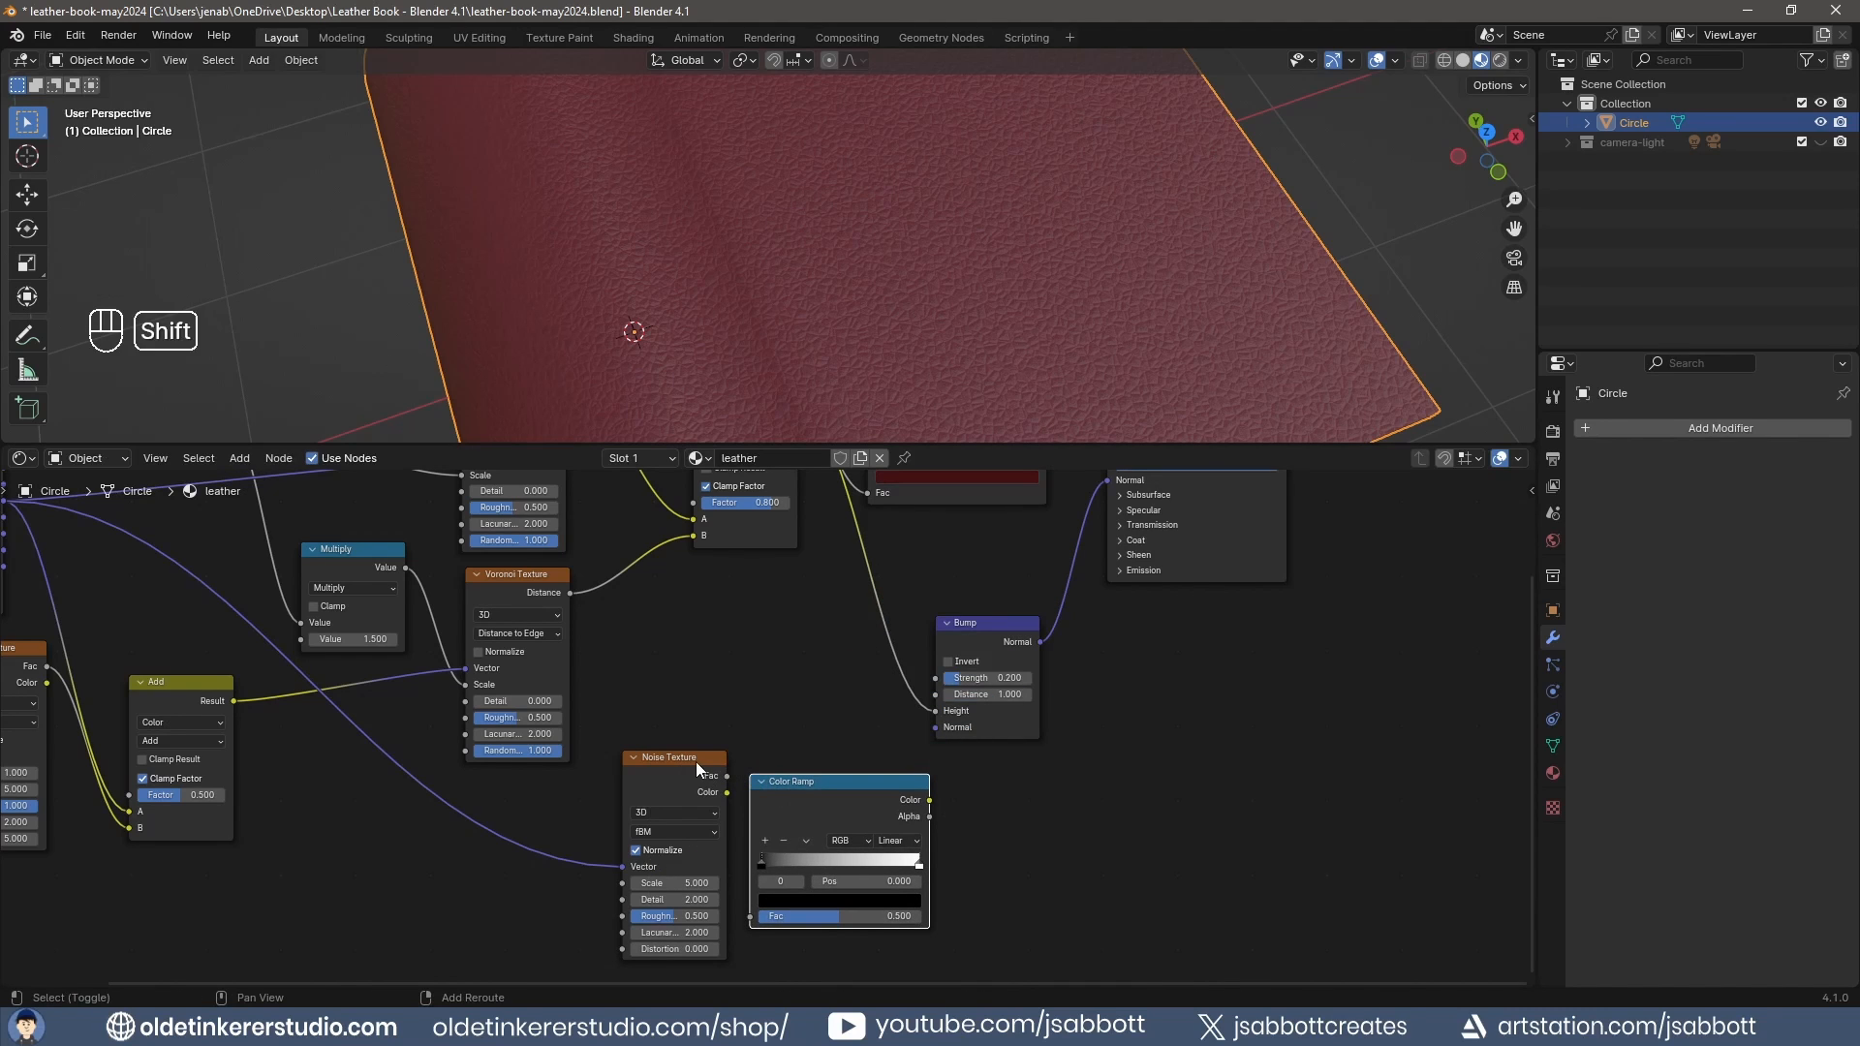
{"action": "left_click_drag", "start_coordinate": [659, 724], "coordinate": [816, 857]}
{"action": "left_click_drag", "start_coordinate": [695, 760], "coordinate": [549, 792]}
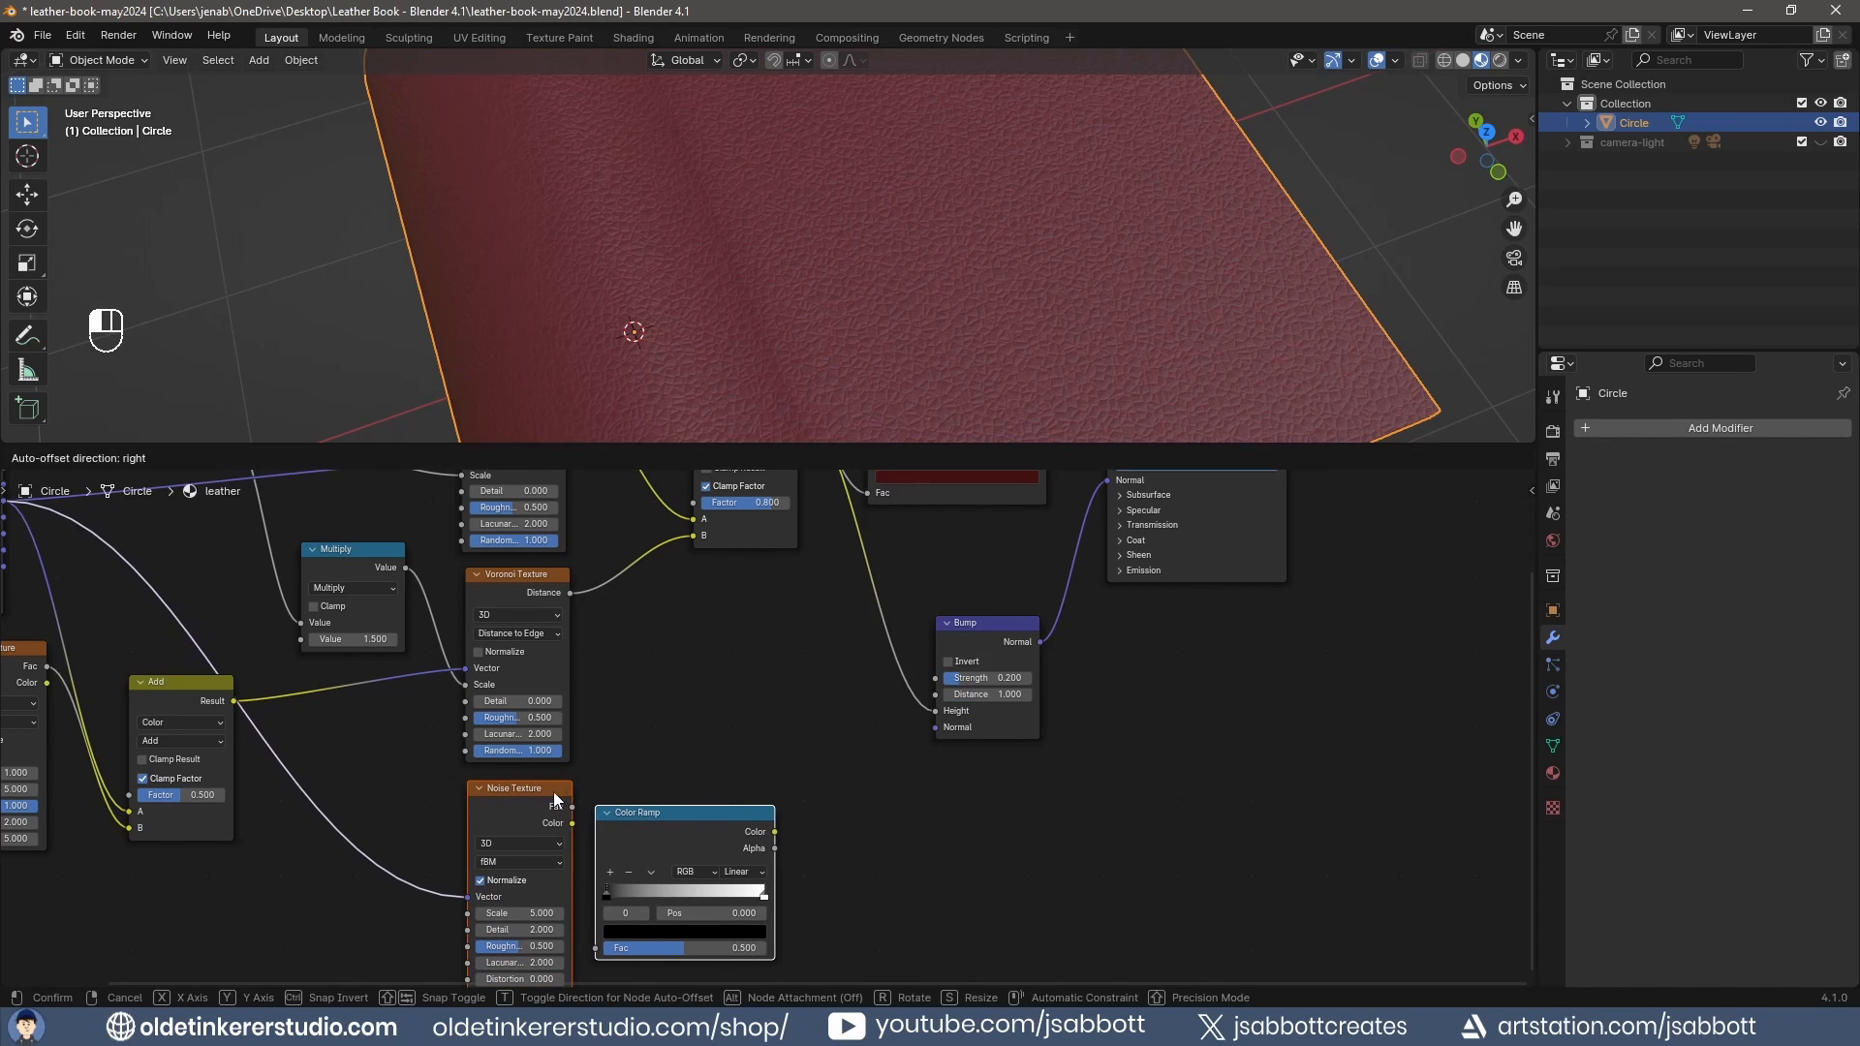
{"action": "left_click", "coordinate": [653, 757]}
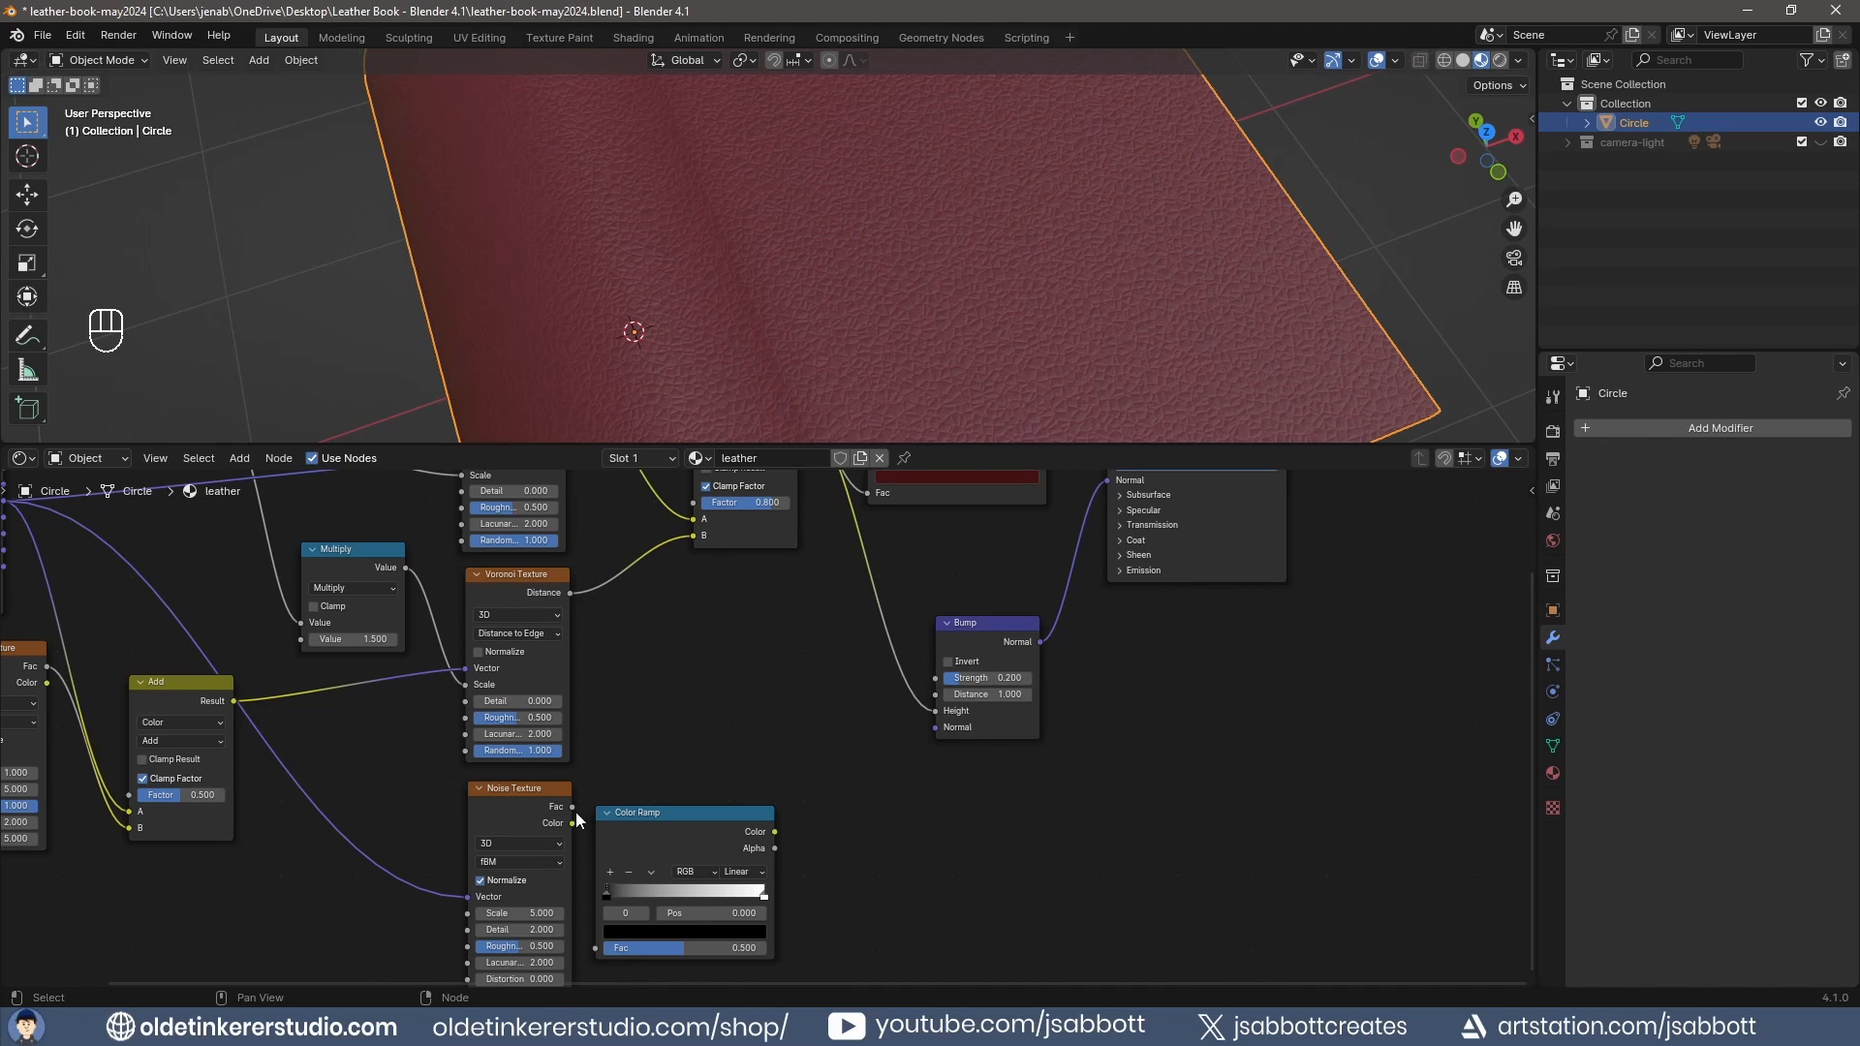
{"action": "left_click_drag", "start_coordinate": [572, 806], "coordinate": [594, 948]}
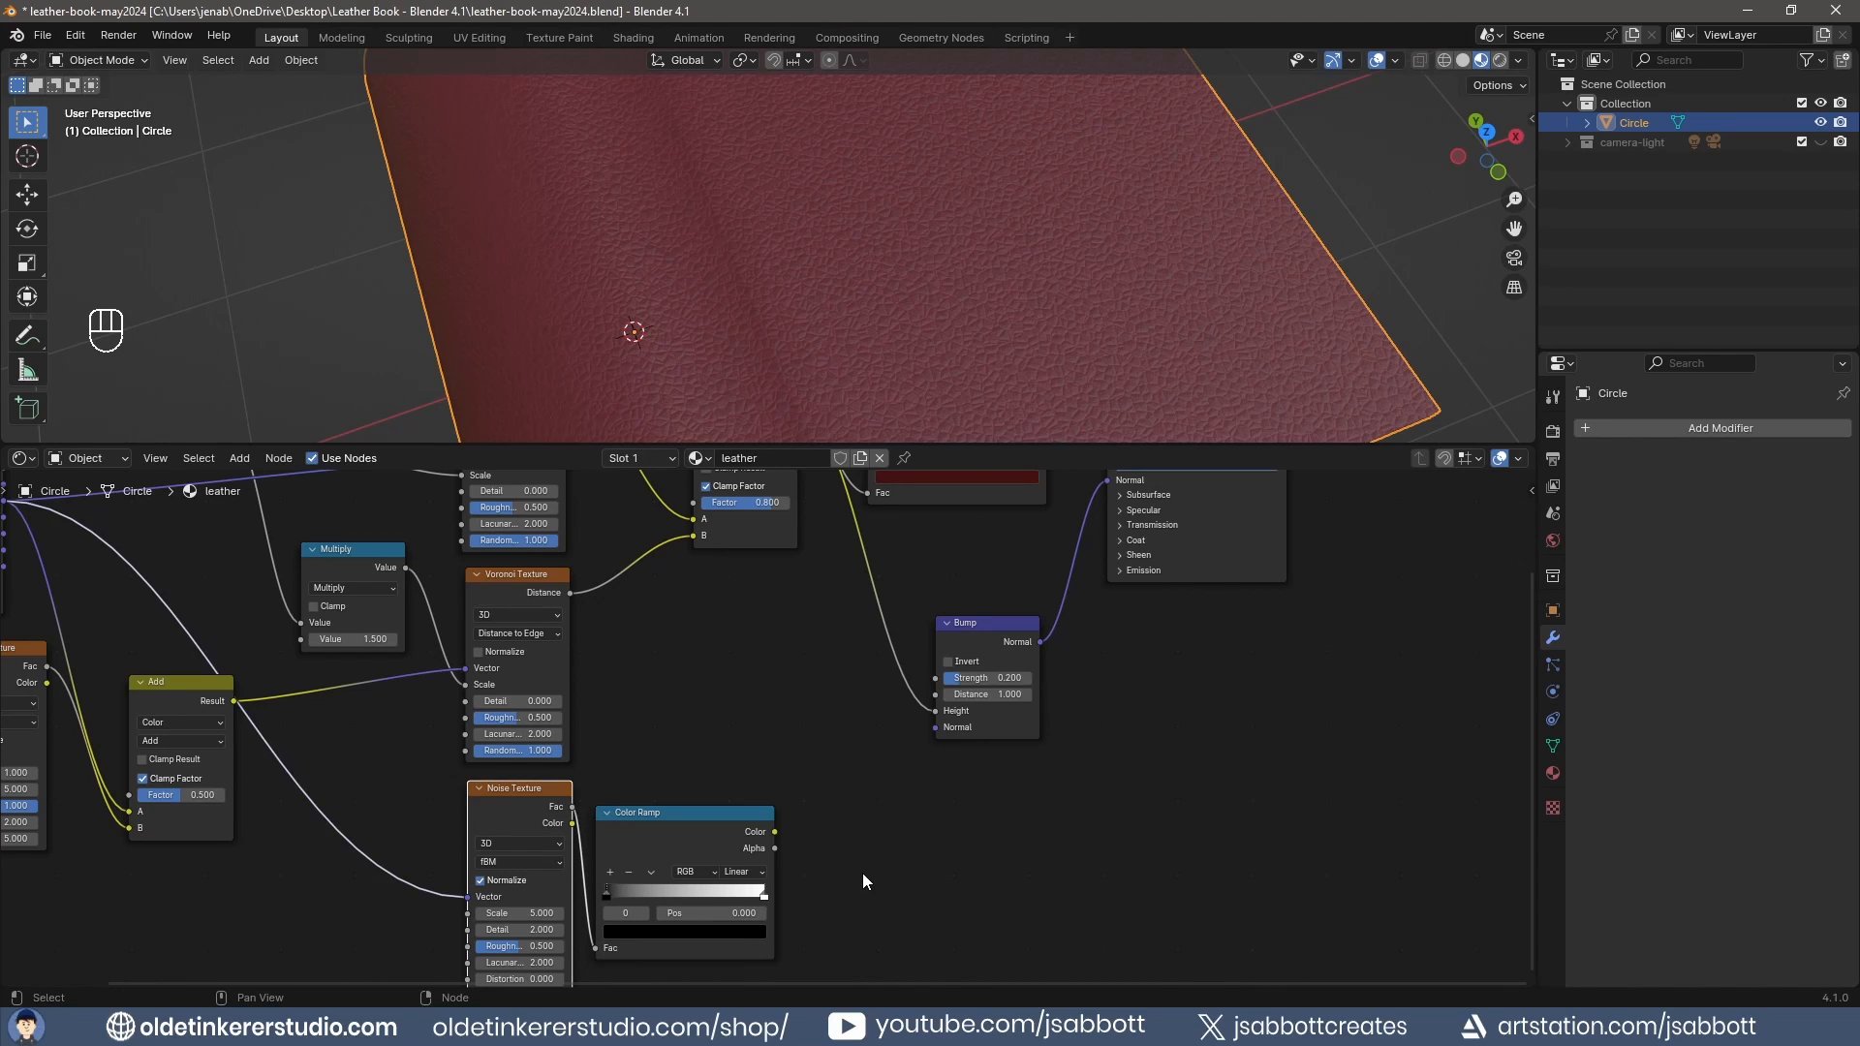
Add a second Bump node, linking the new Color Ramp's Color to its Height and its Normal to the first Bump's Normal.
{"action": "key", "text": "shift+a"}
{"action": "mouse_move", "coordinate": [862, 873]}
{"action": "mouse_move", "coordinate": [853, 908]}
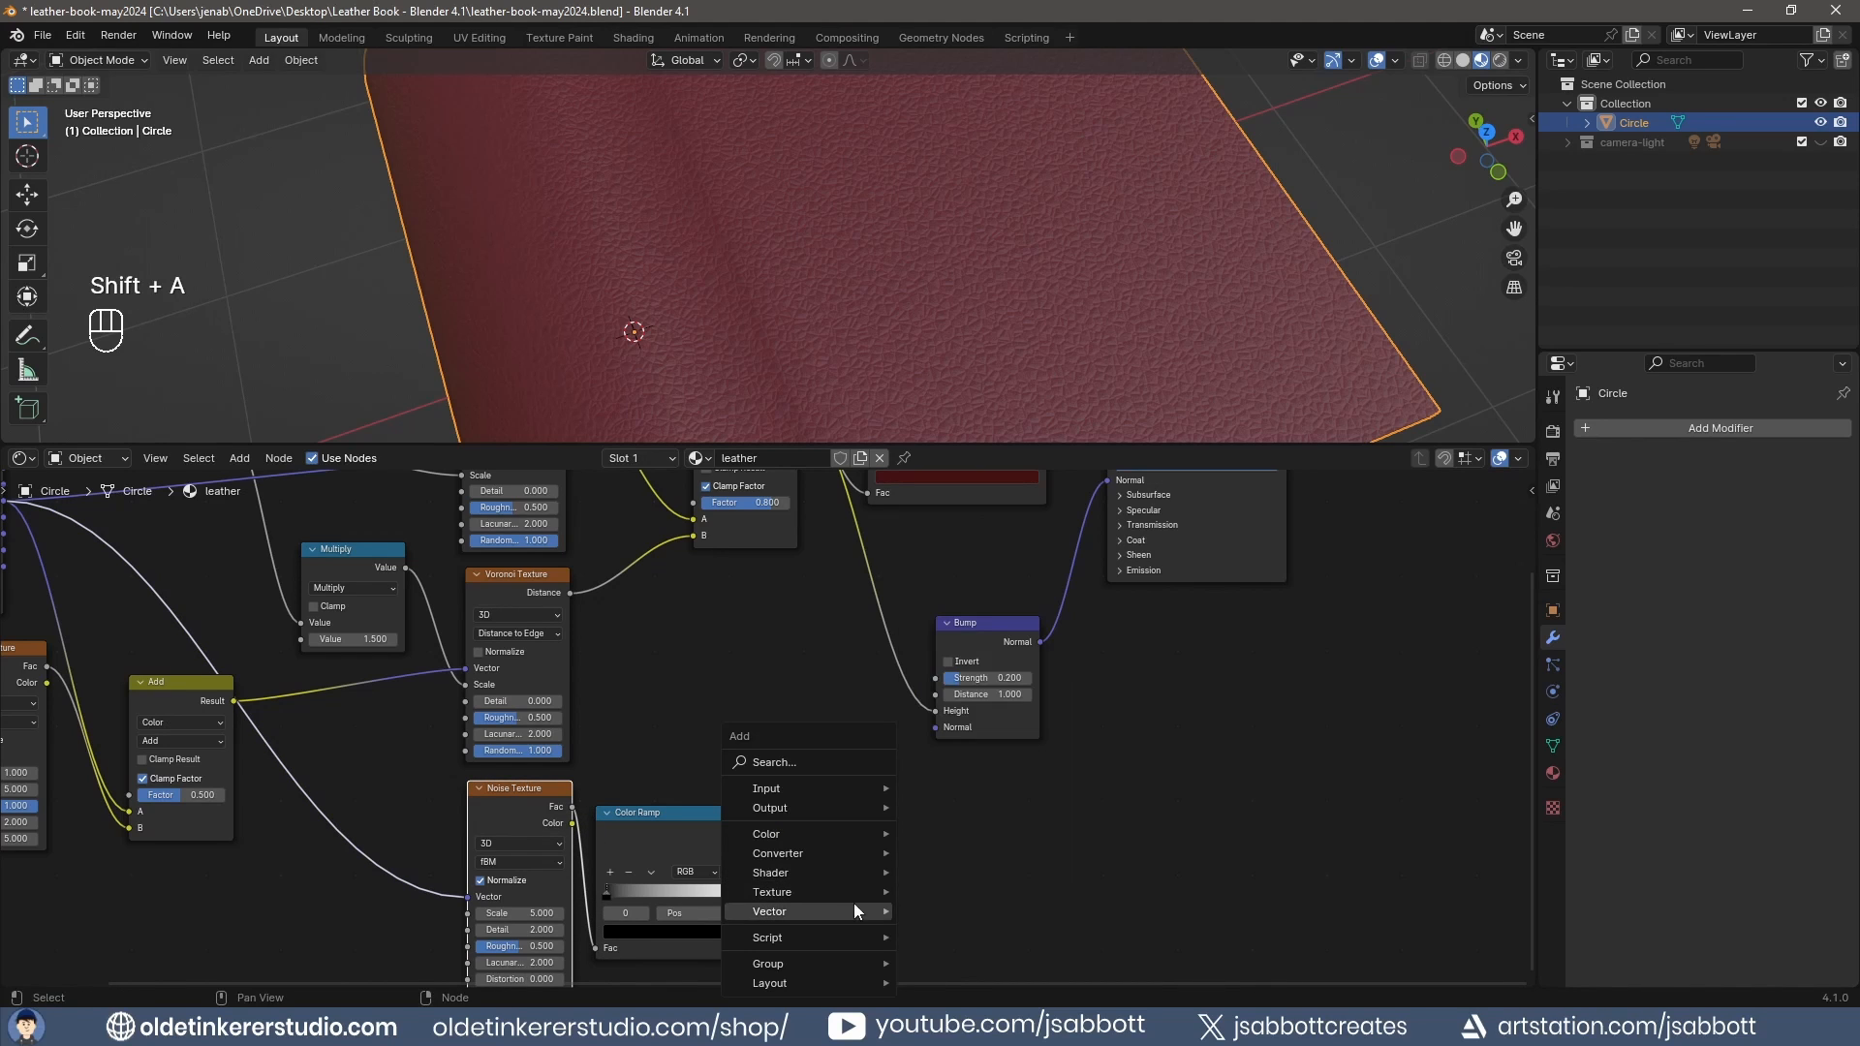
{"action": "left_click", "coordinate": [955, 756]}
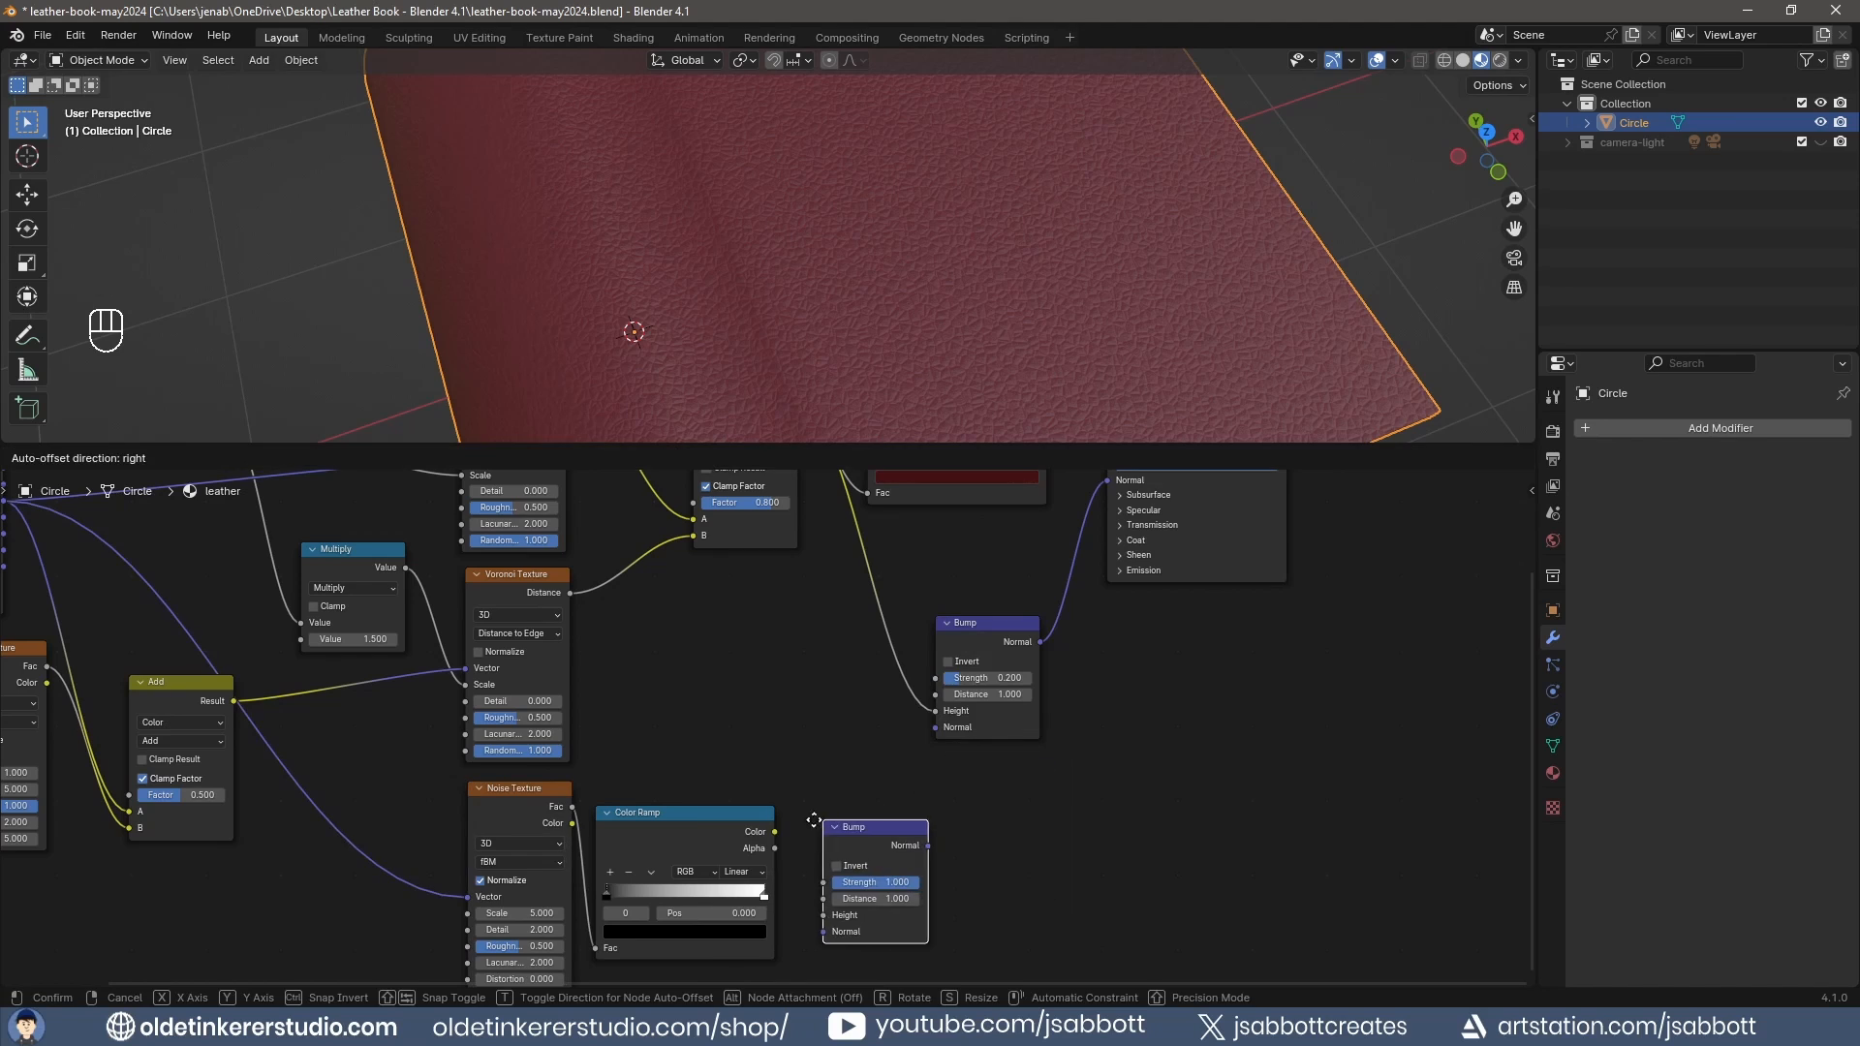
{"action": "left_click", "coordinate": [825, 819]}
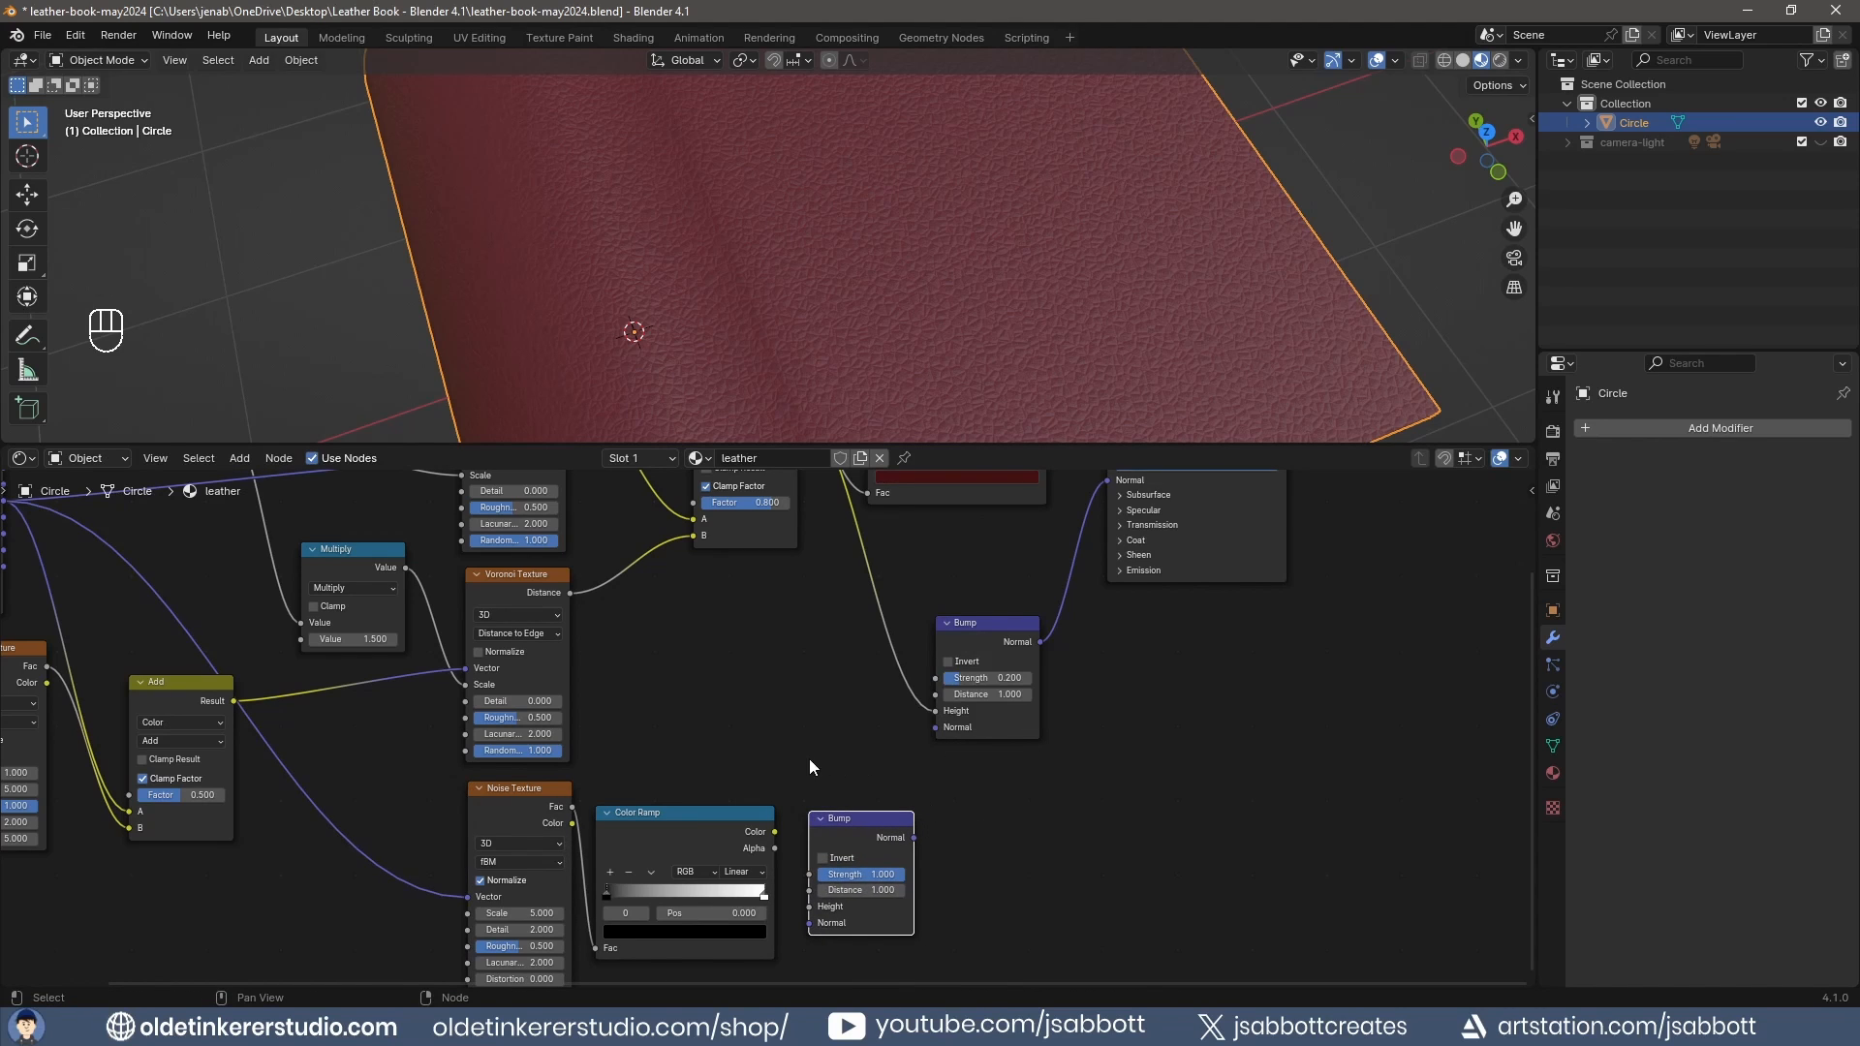
{"action": "left_click_drag", "start_coordinate": [775, 830], "coordinate": [809, 907]}
{"action": "left_click_drag", "start_coordinate": [912, 837], "coordinate": [935, 727]}
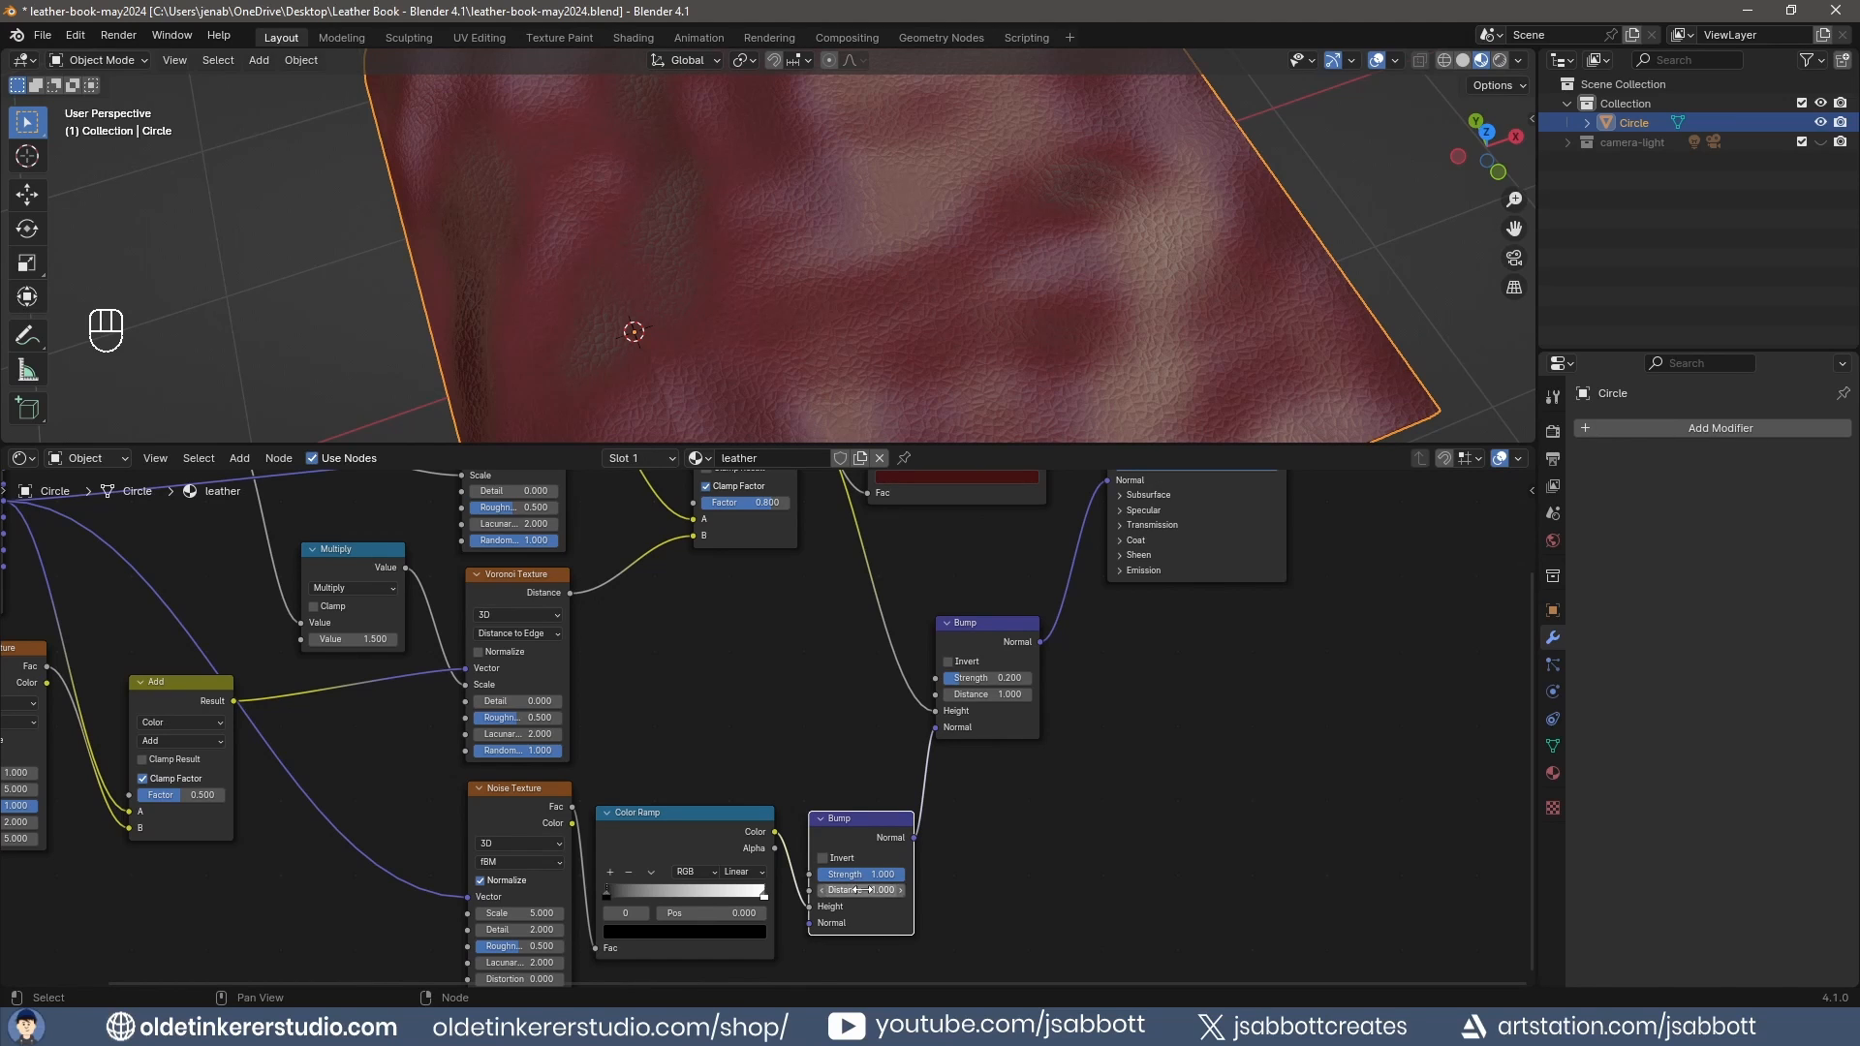
Set the new Noise Texture's Scale to 35 and Detail to 5.
{"action": "left_click", "coordinate": [518, 914]}
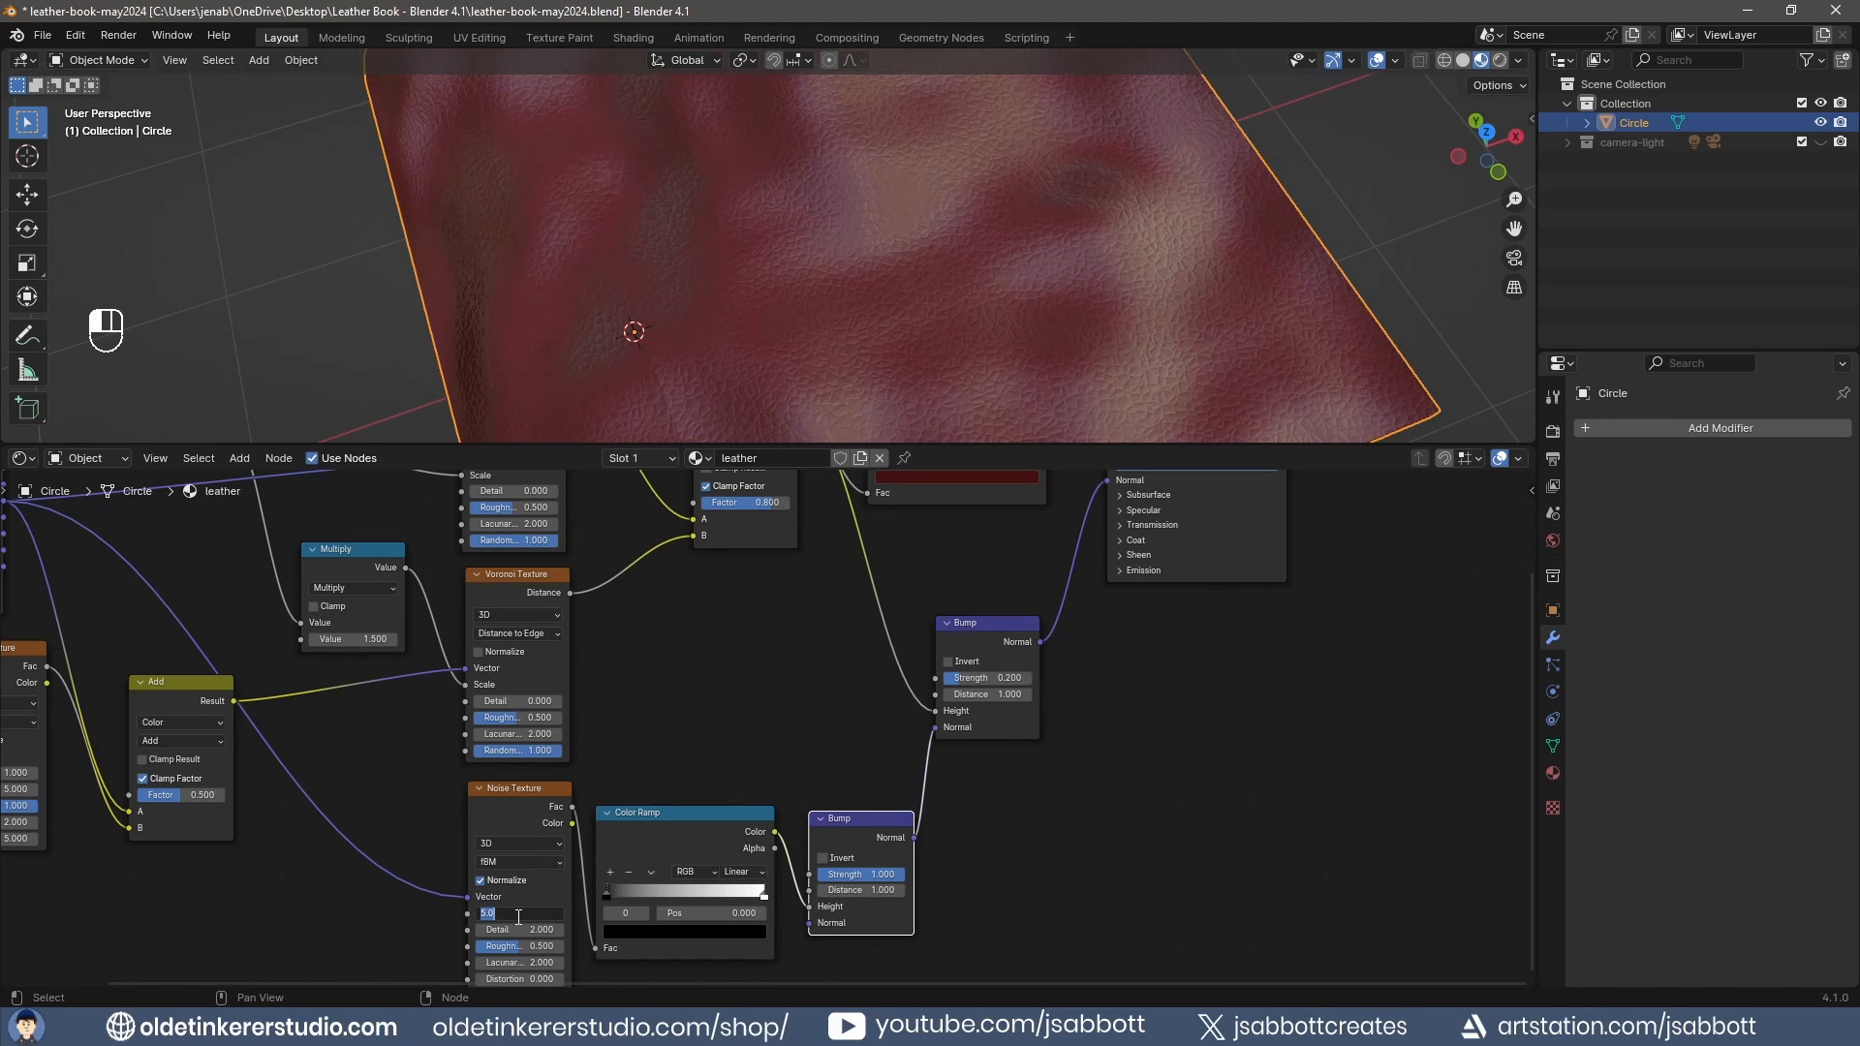
{"action": "type", "text": "35"}
{"action": "key", "text": "Tab"}
{"action": "type", "text": "5"}
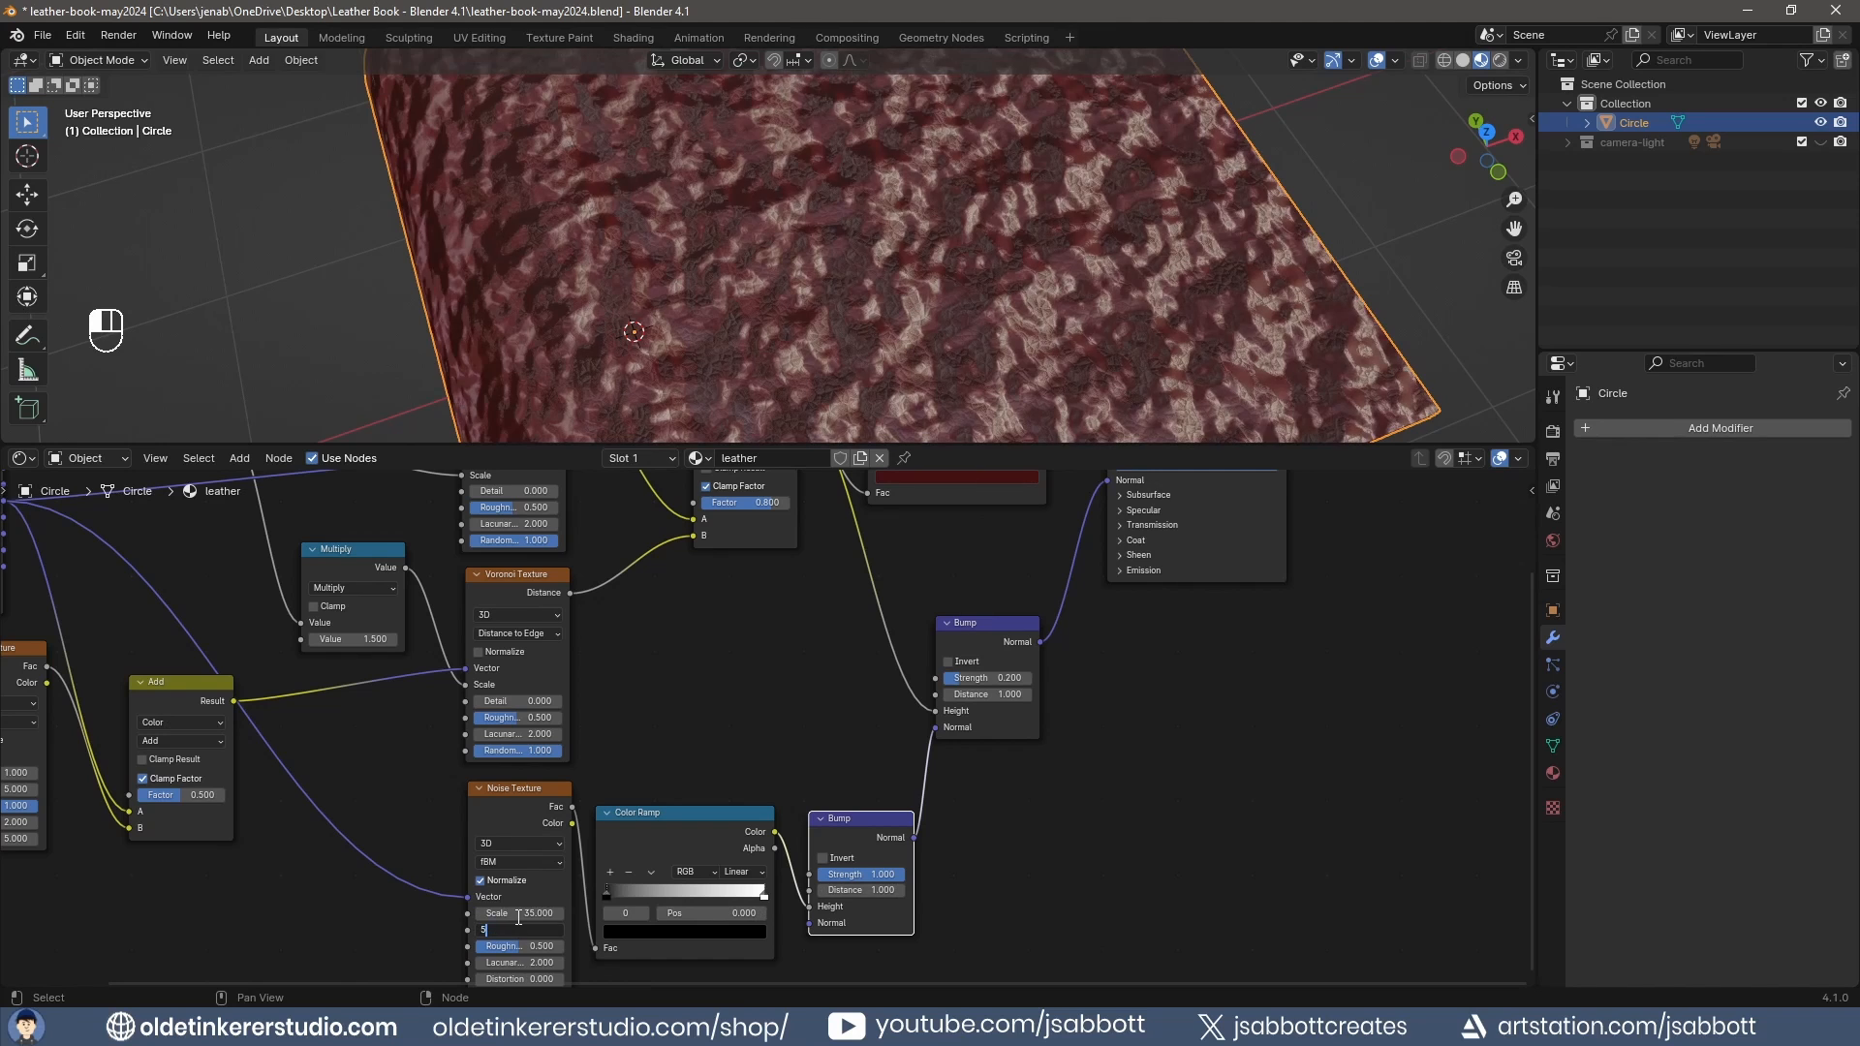
{"action": "key", "text": "Return"}
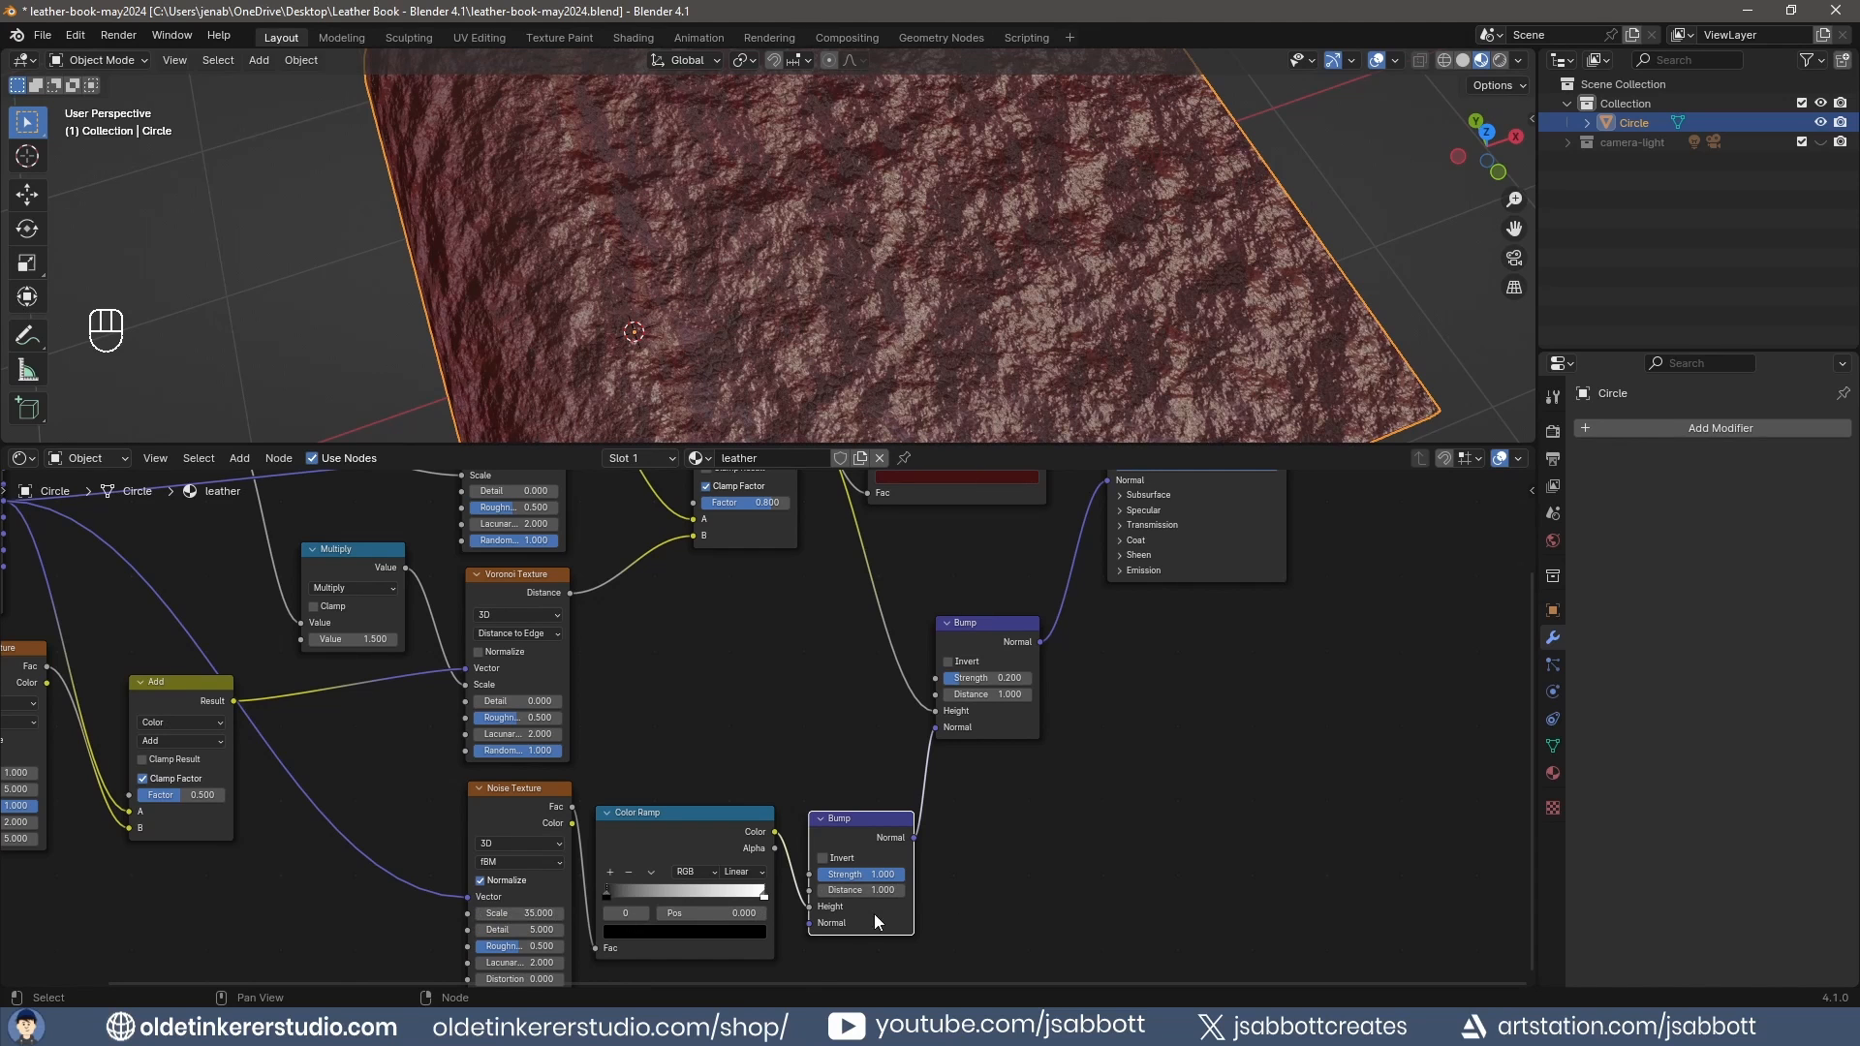
Move the white stop of the lower noise's Color Ramp to position 0.445.
{"action": "left_click", "coordinate": [764, 899]}
{"action": "left_click", "coordinate": [765, 898]}
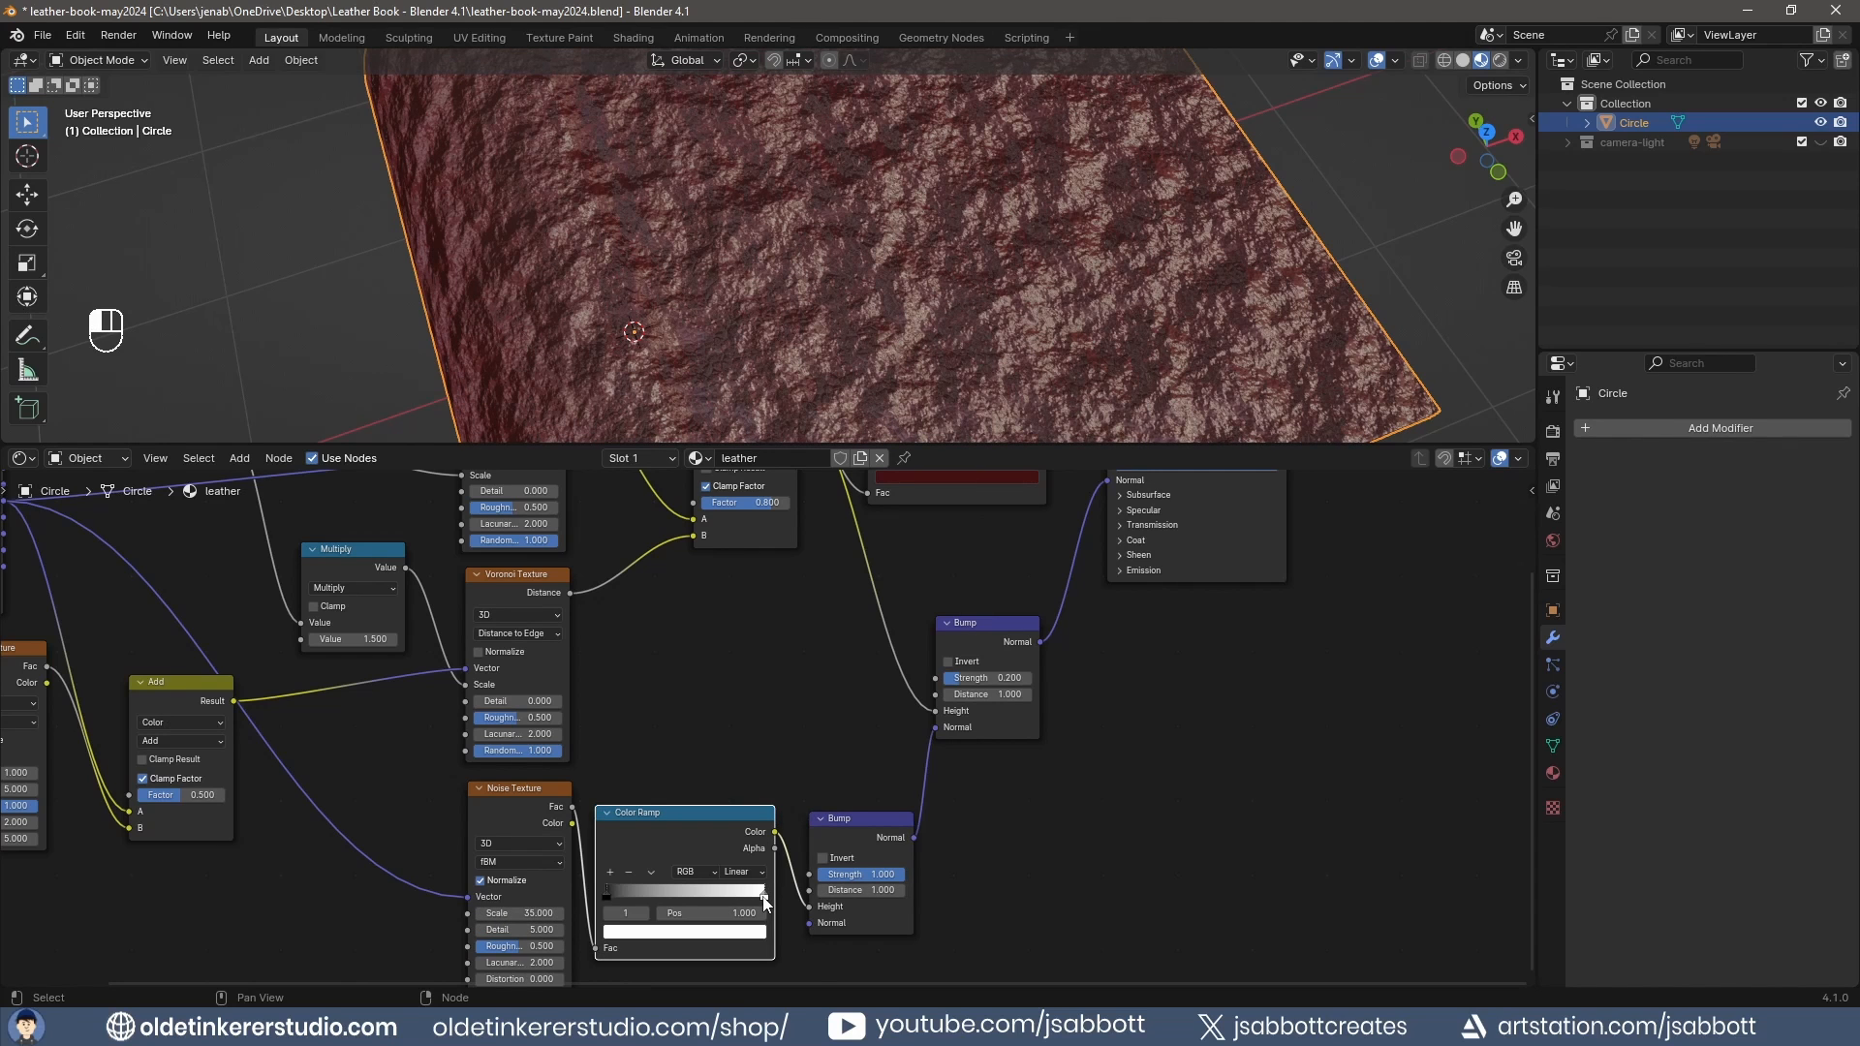
{"action": "left_click_drag", "start_coordinate": [764, 899], "coordinate": [675, 899]}
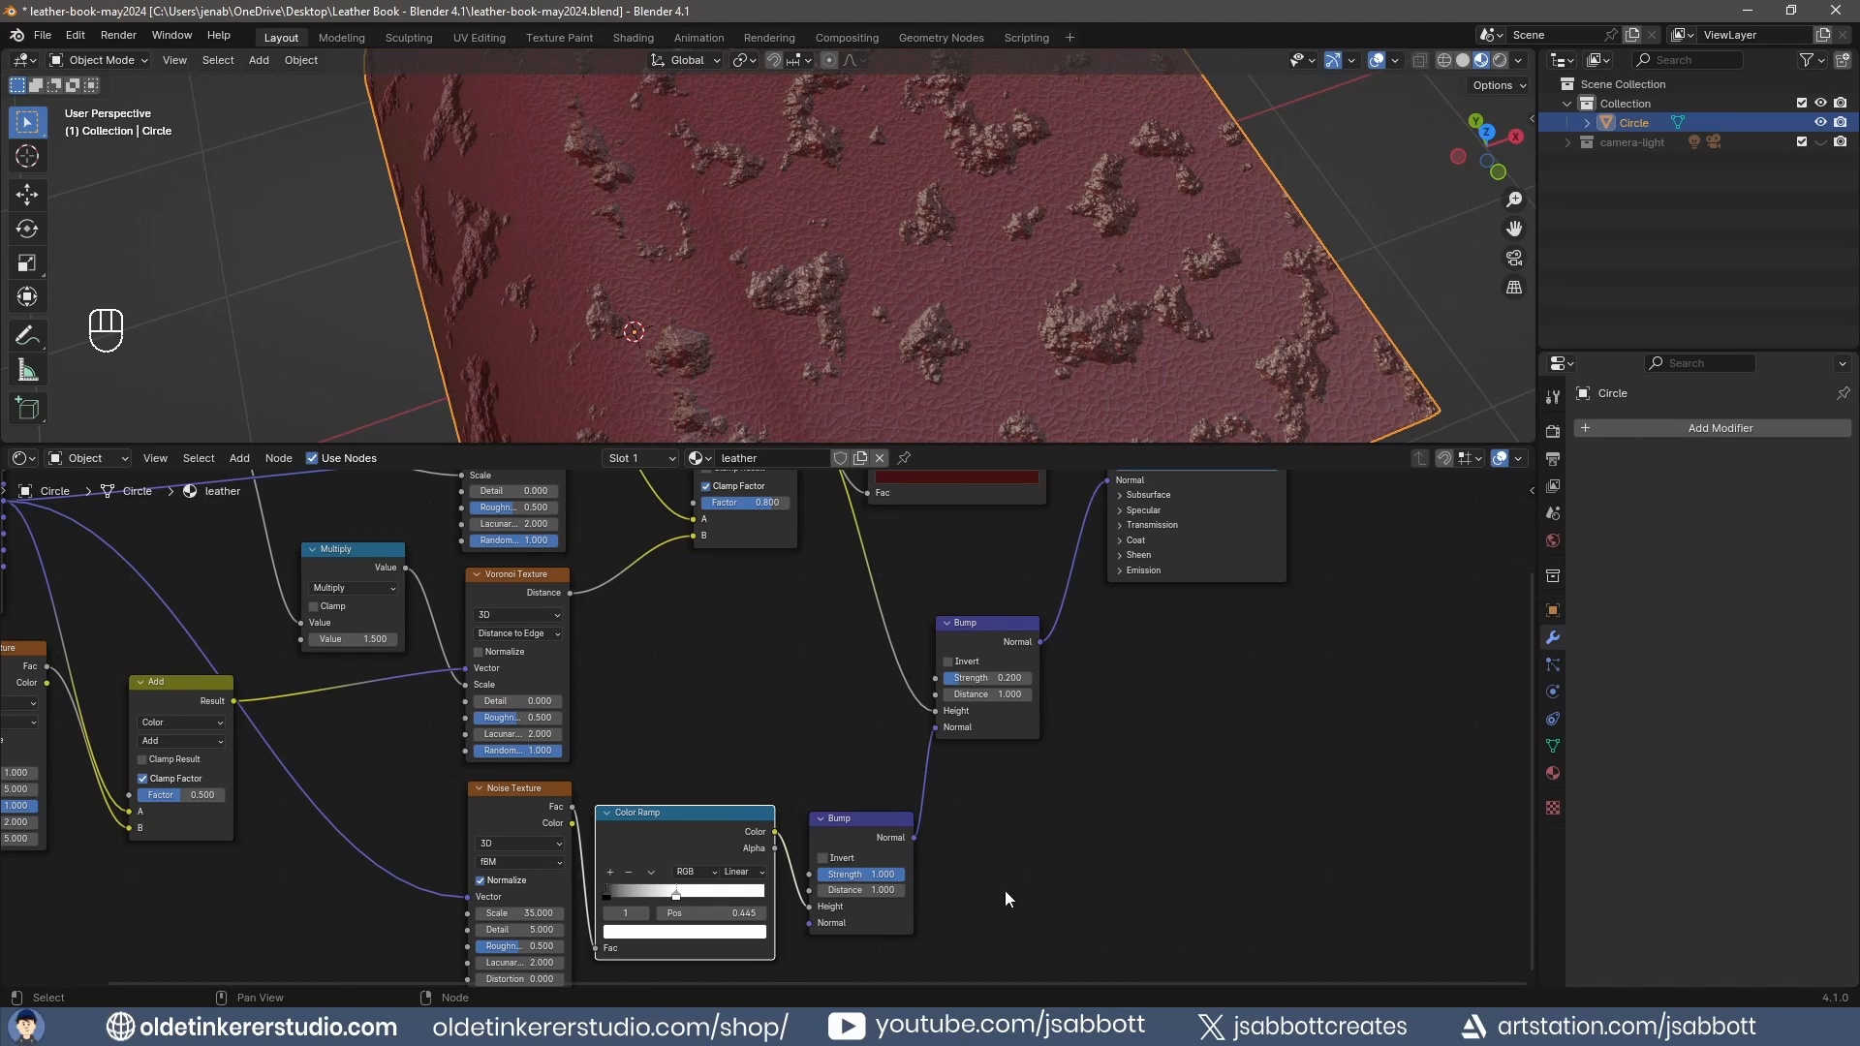
Set the lower Bump node's Strength to 0.15 and enable Invert.
{"action": "left_click", "coordinate": [860, 875]}
{"action": "type", "text": ".15"}
{"action": "key", "text": "Return"}
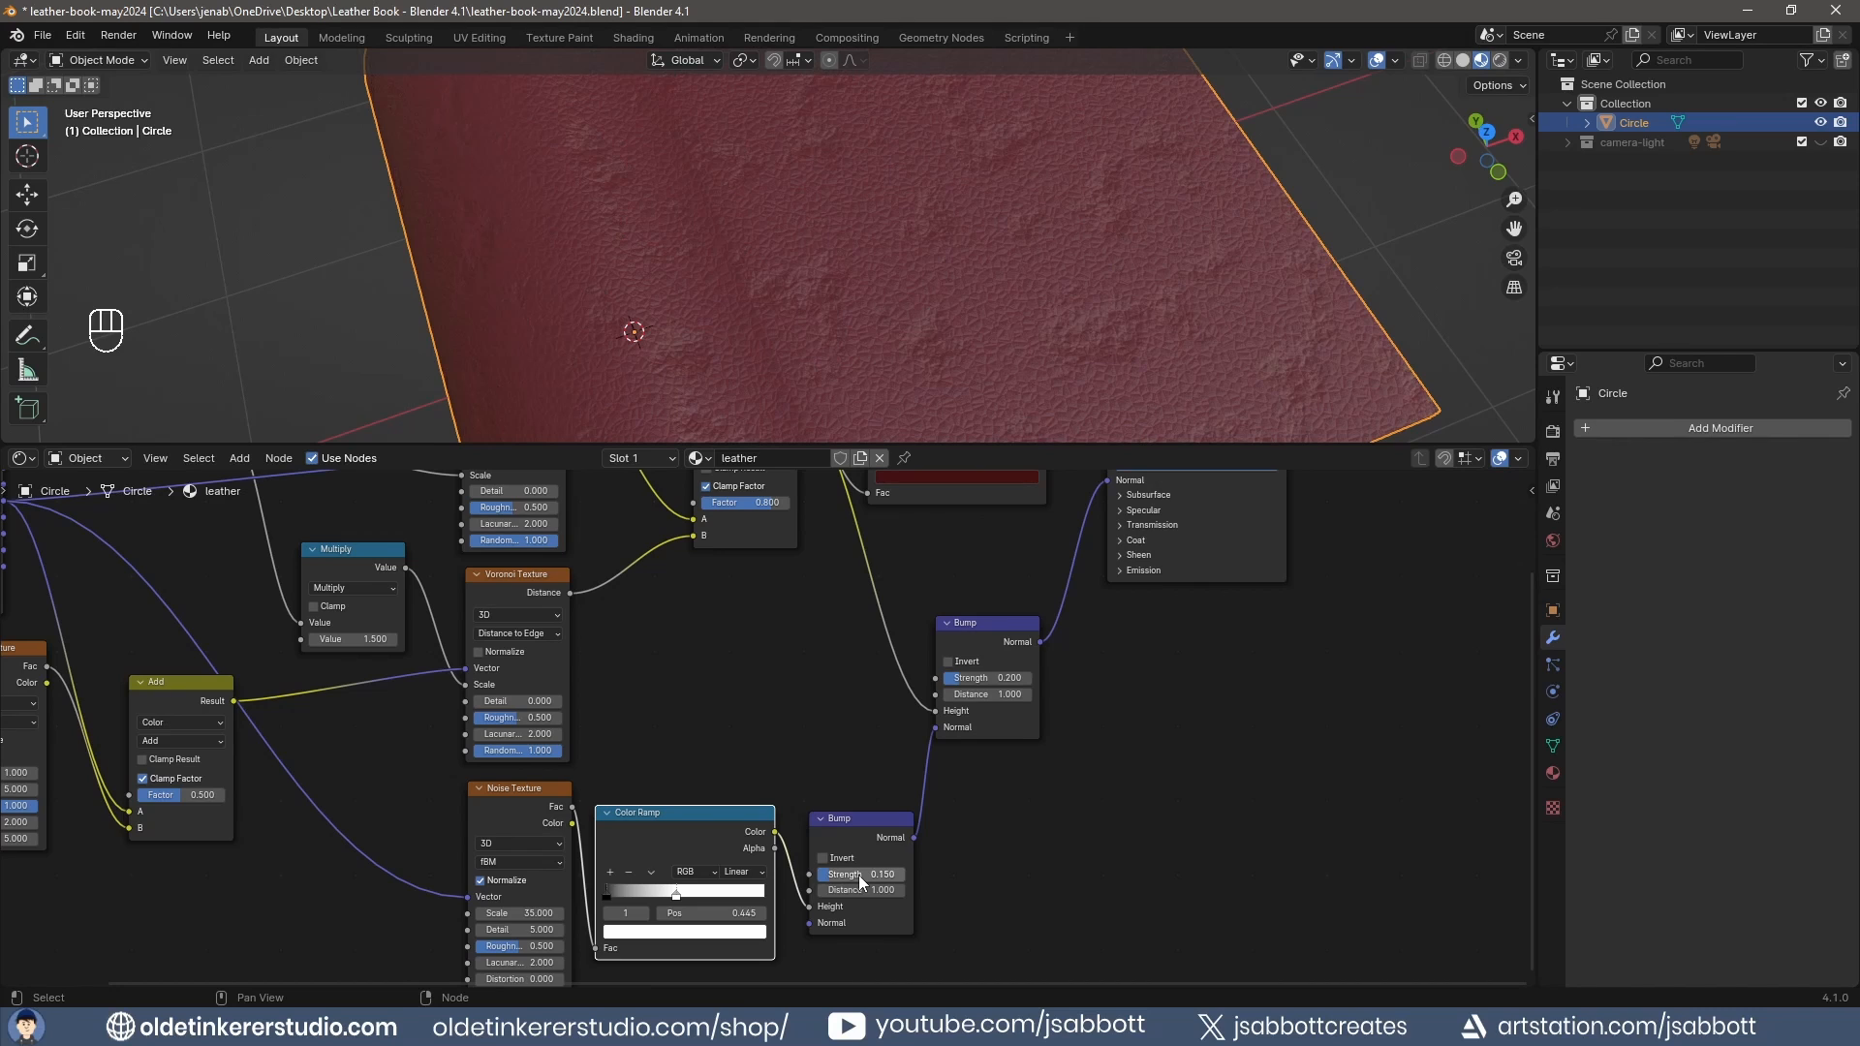
{"action": "left_click", "coordinate": [835, 858]}
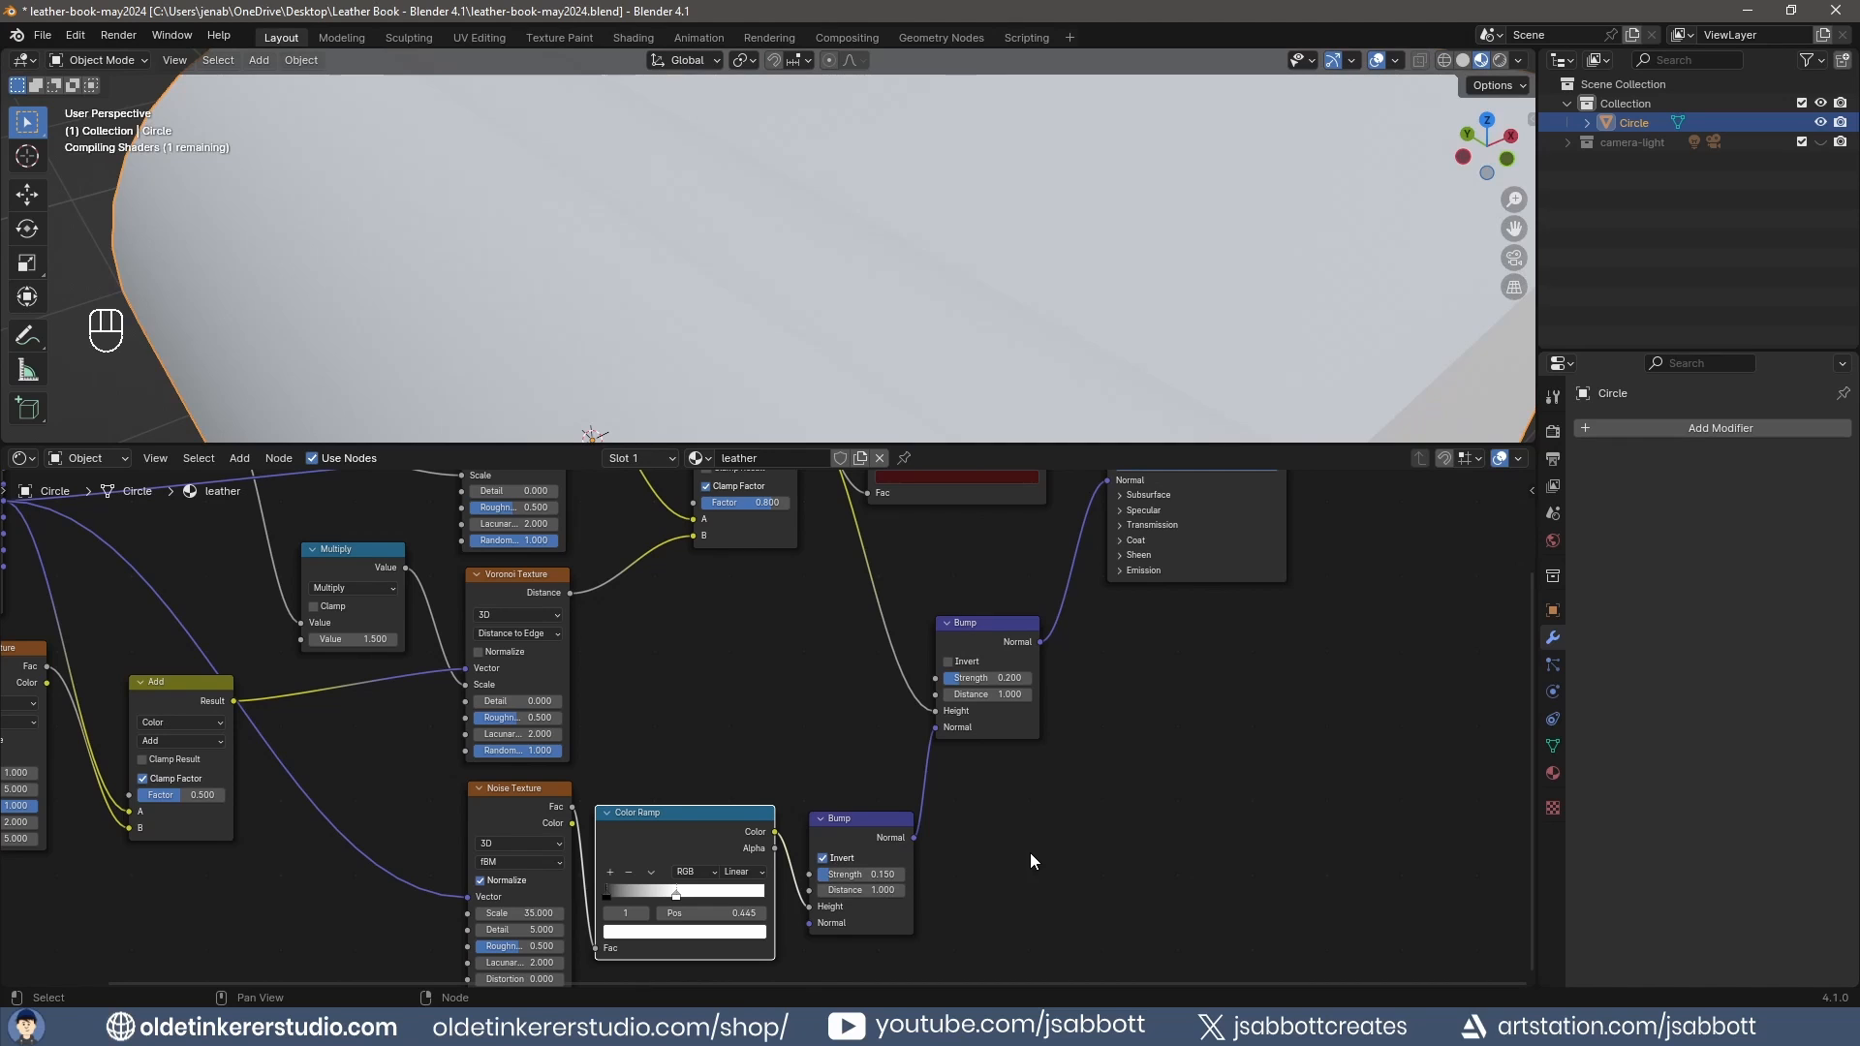
Set the lower Noise Texture's Scale to 55, check the full leather node tree, and save the file.
{"action": "left_click", "coordinate": [498, 912]}
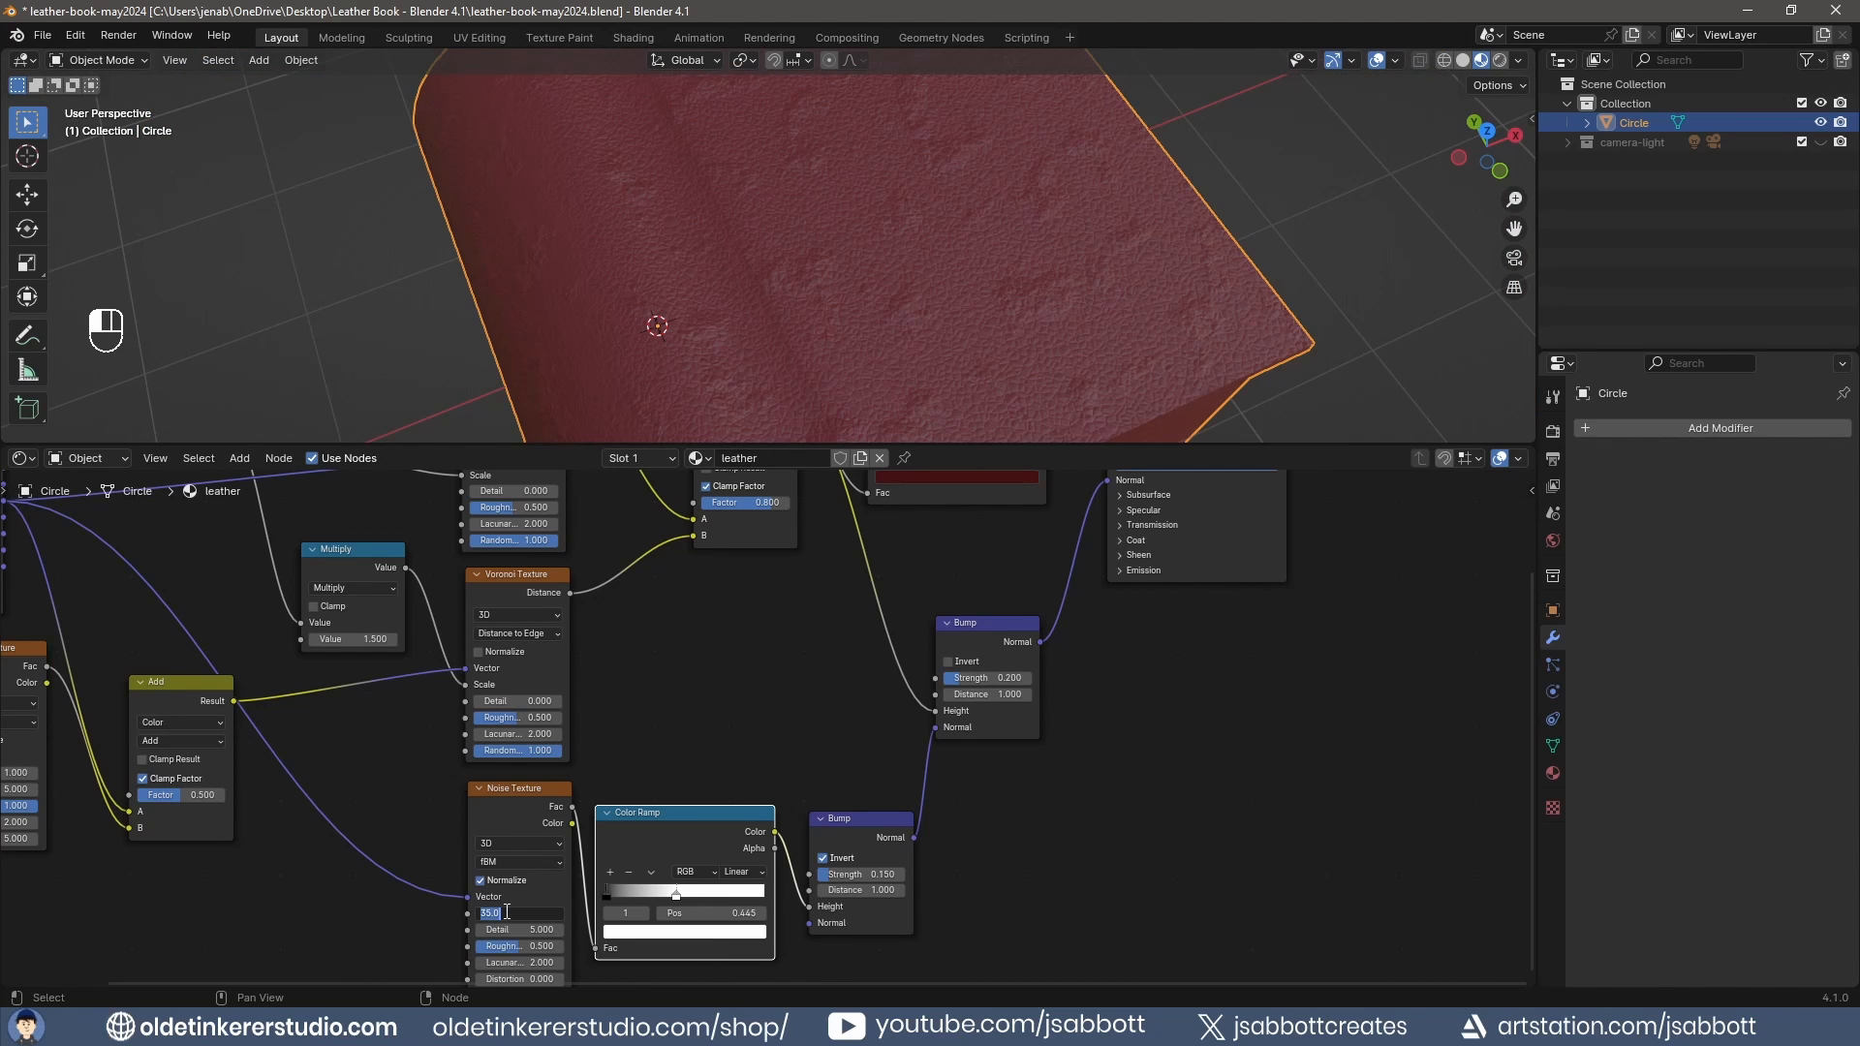
{"action": "type", "text": "55"}
{"action": "key", "text": "Return"}
{"action": "key", "text": "ctrl+space"}
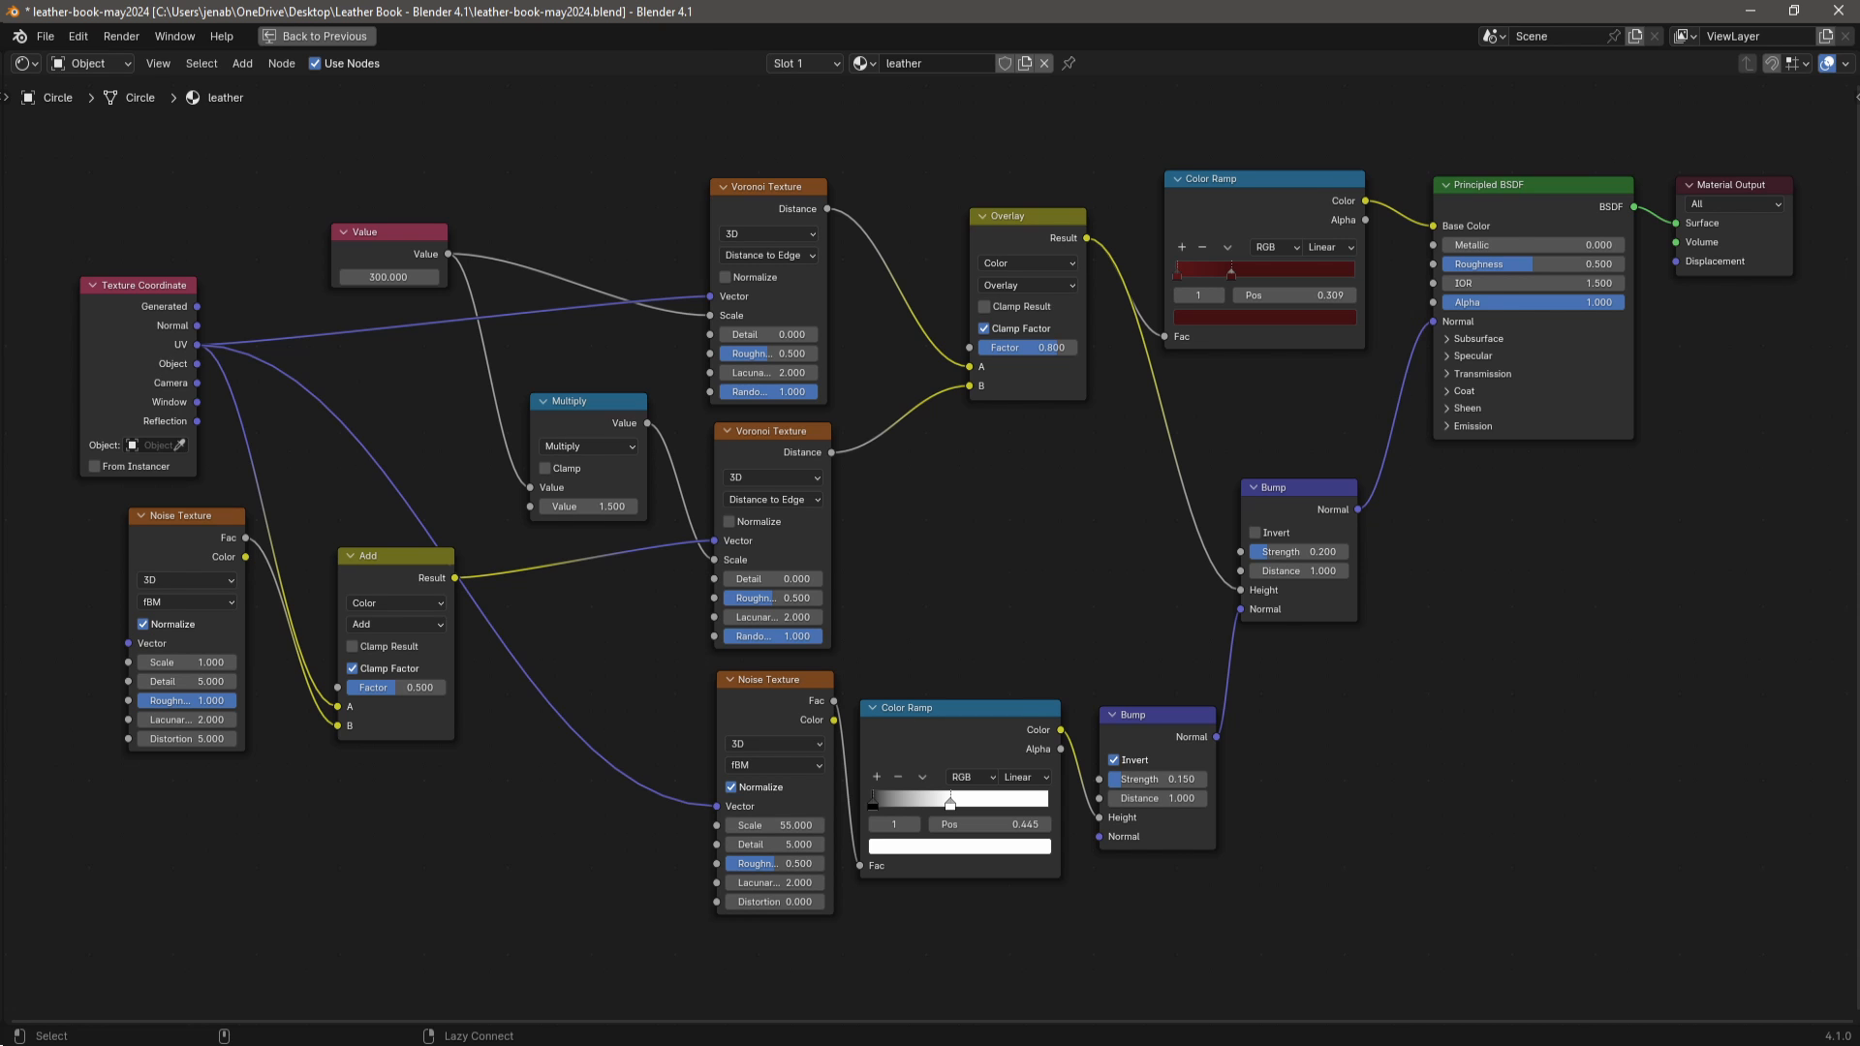
{"action": "key", "text": "ctrl+space"}
{"action": "key", "text": "ctrl+s"}
Copy all the nodes of the leather material.
{"action": "left_click_drag", "start_coordinate": [155, 524], "coordinate": [1215, 860]}
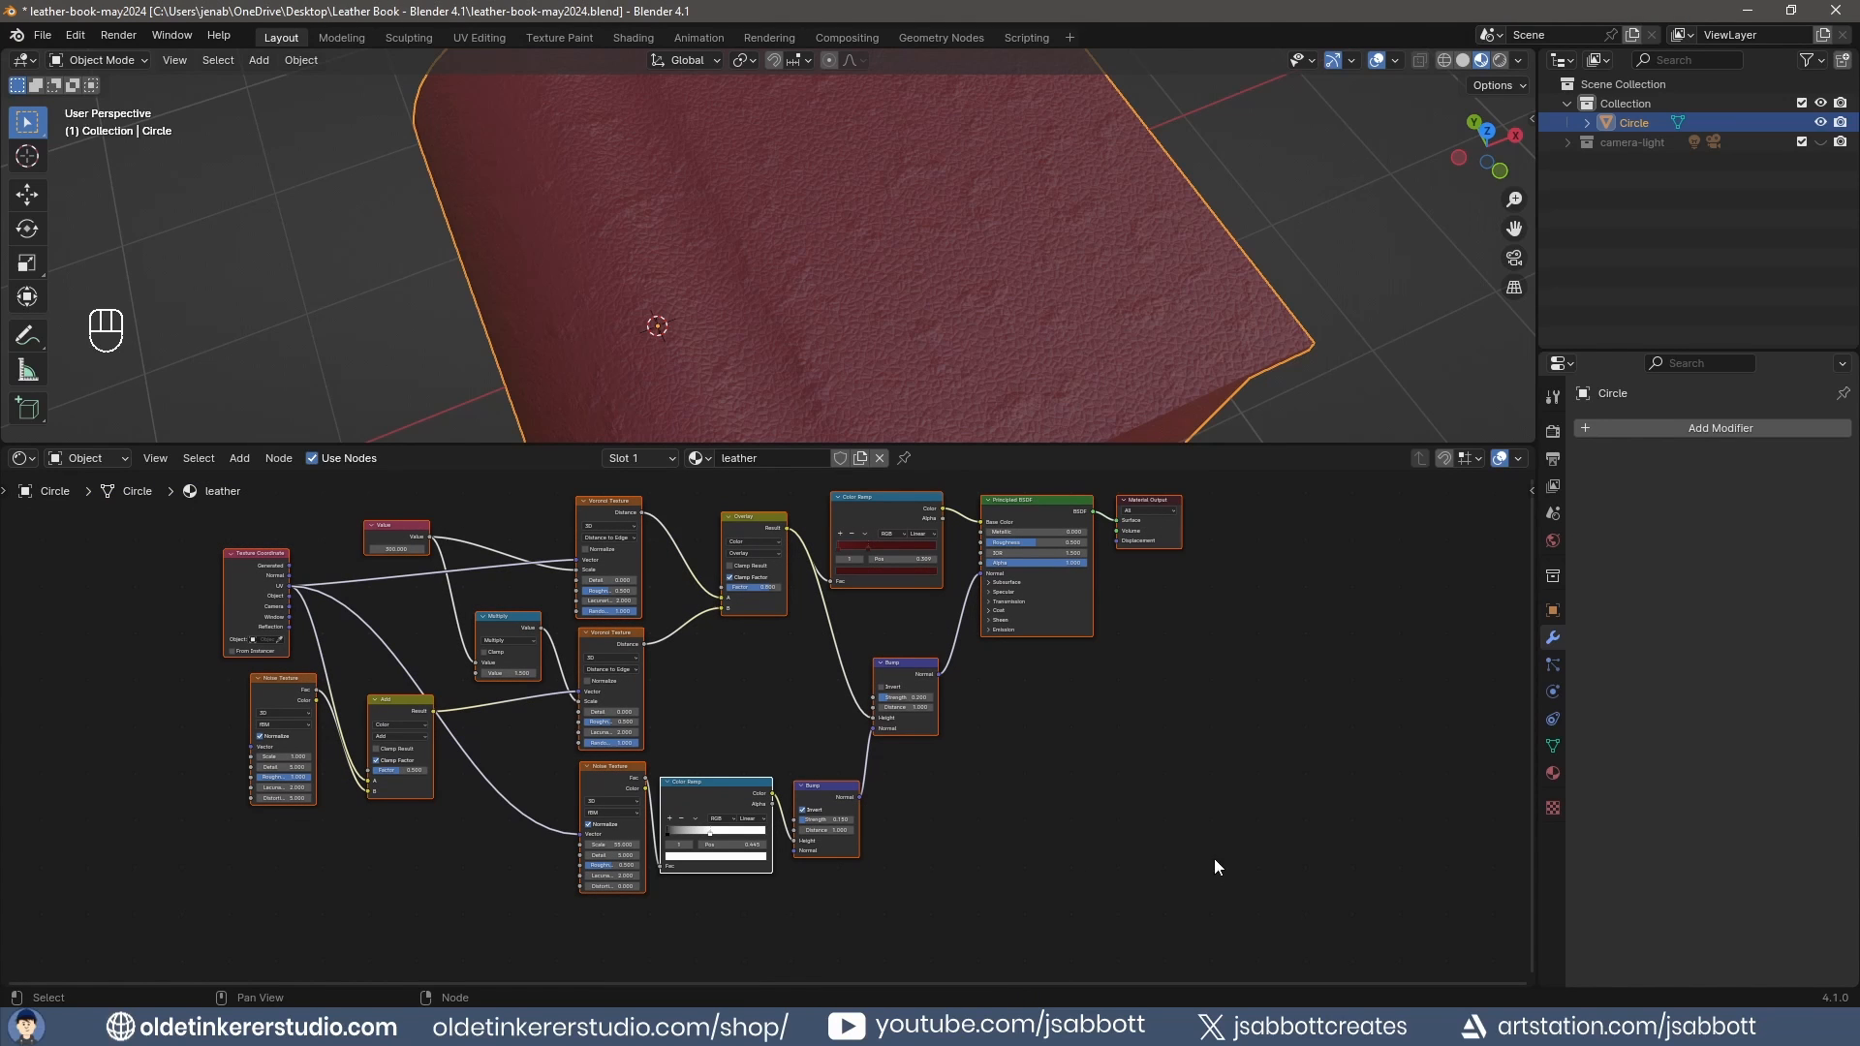
{"action": "key", "text": "ctrl+c"}
{"action": "left_click", "coordinate": [1255, 812]}
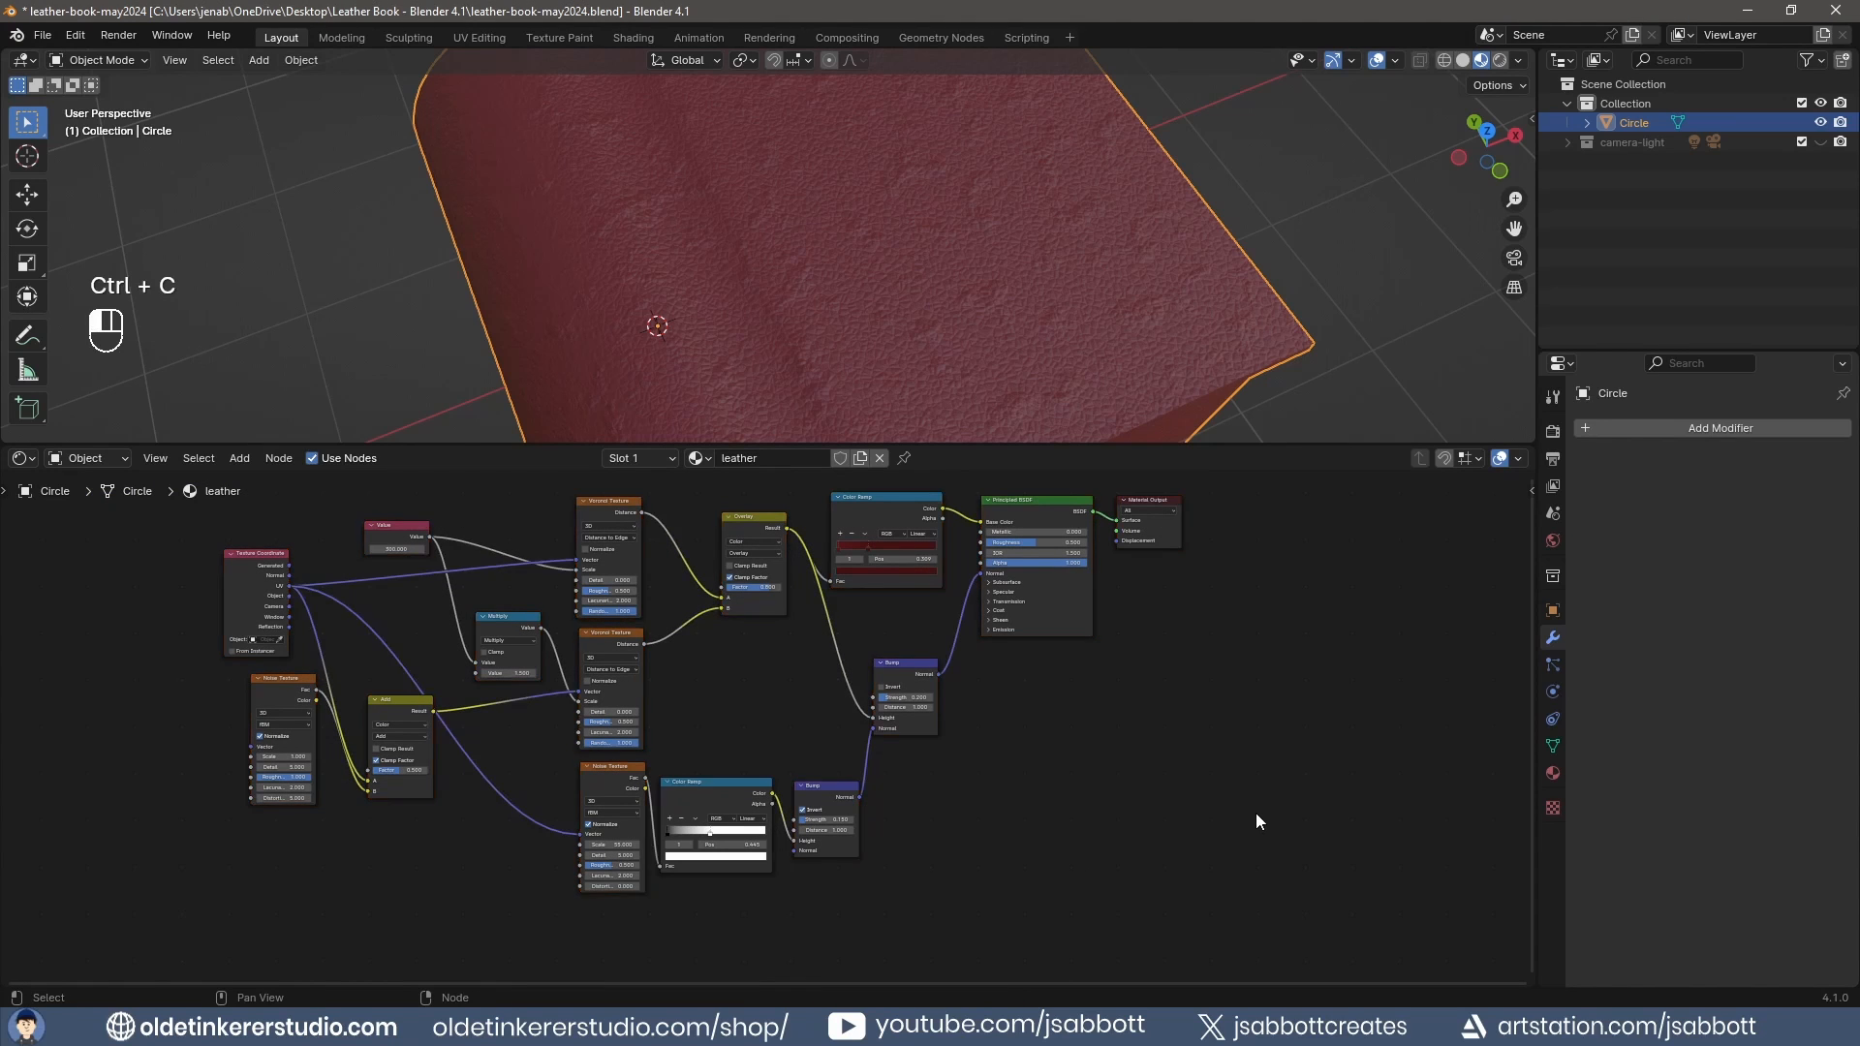
Add a second material slot to the book with a new material named leather-yellow.
{"action": "left_click", "coordinate": [1552, 773]}
{"action": "left_click", "coordinate": [1843, 427]}
{"action": "left_click", "coordinate": [1692, 548]}
{"action": "left_click", "coordinate": [1692, 548]}
{"action": "type", "text": "leather-yellow"}
{"action": "key", "text": "Return"}
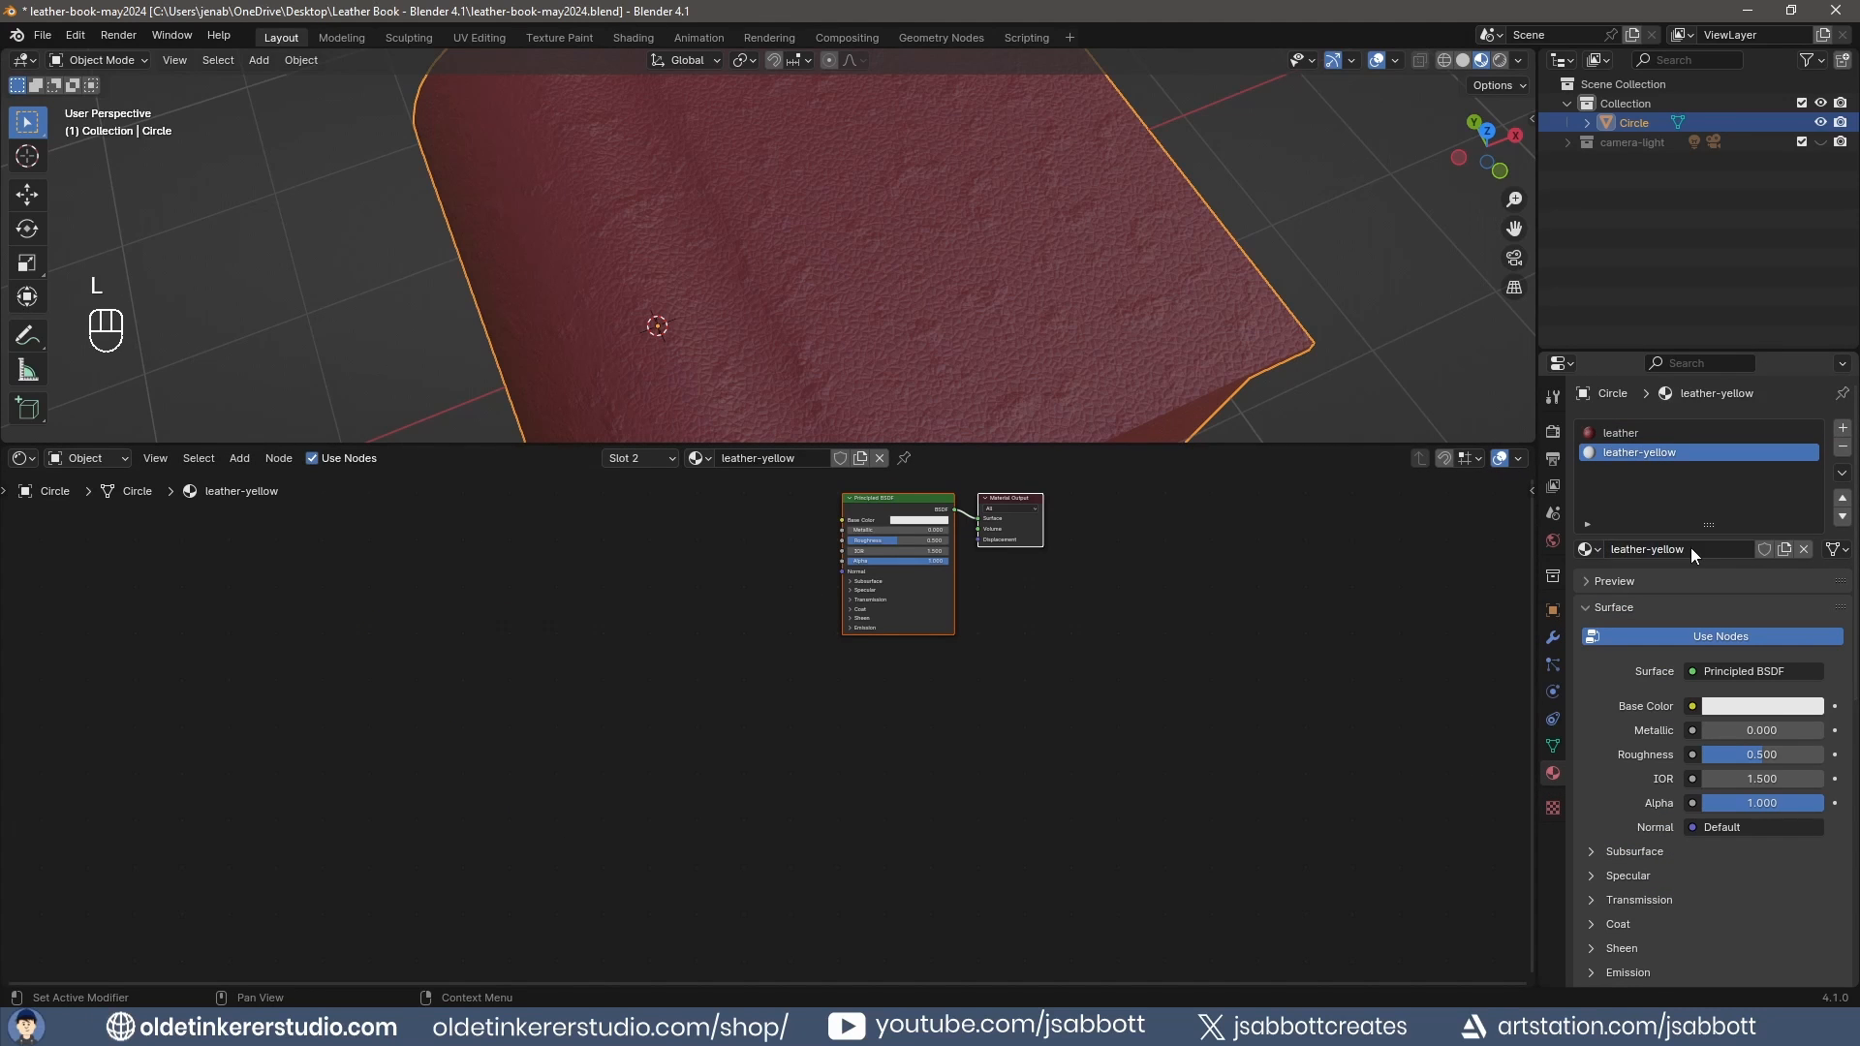
Replace the default nodes of leather-yellow with the copied leather nodes.
{"action": "key", "text": "ctrl+v"}
{"action": "key", "text": "ctrl+z"}
{"action": "key", "text": "Delete"}
{"action": "key", "text": "ctrl+v"}
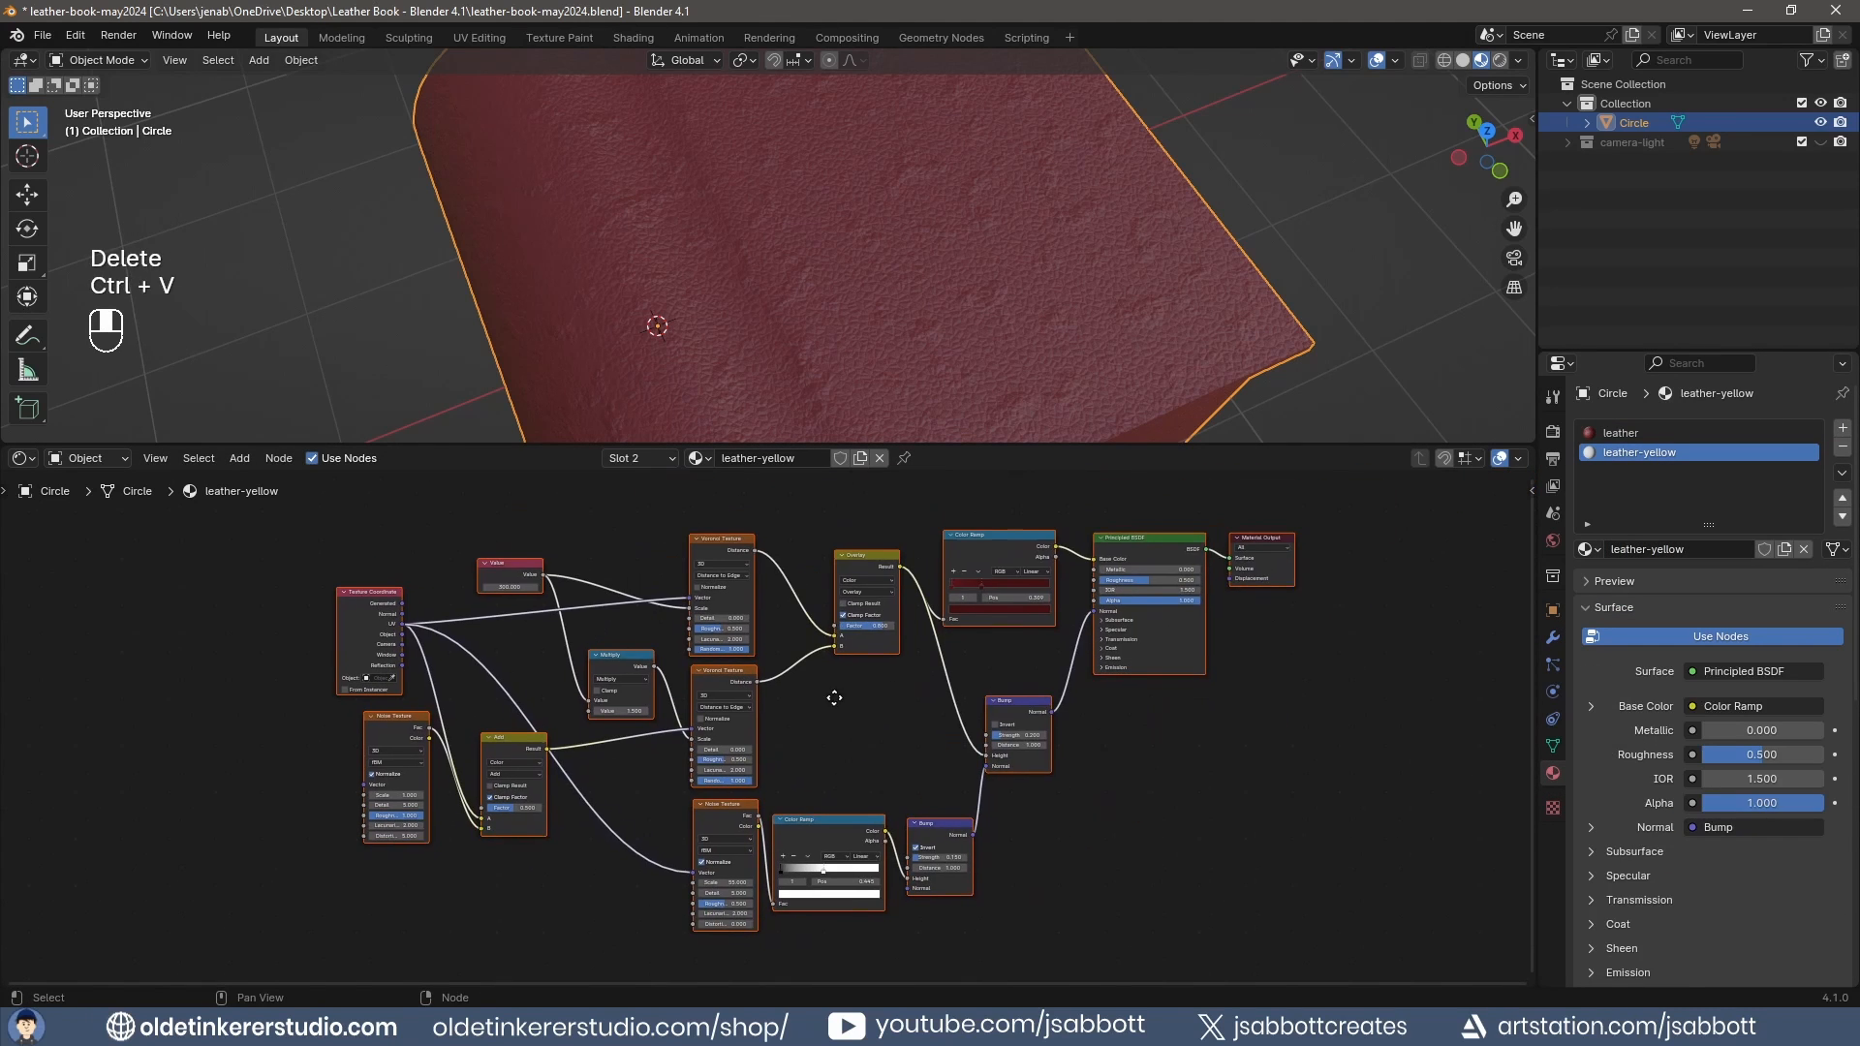
Set the second stop of the Base Color ramp in leather-yellow to hex 44300D.
{"action": "scroll", "coordinate": [804, 746], "scroll_direction": "up", "scroll_amount": 1}
{"action": "scroll", "coordinate": [968, 491], "scroll_direction": "up", "scroll_amount": 4}
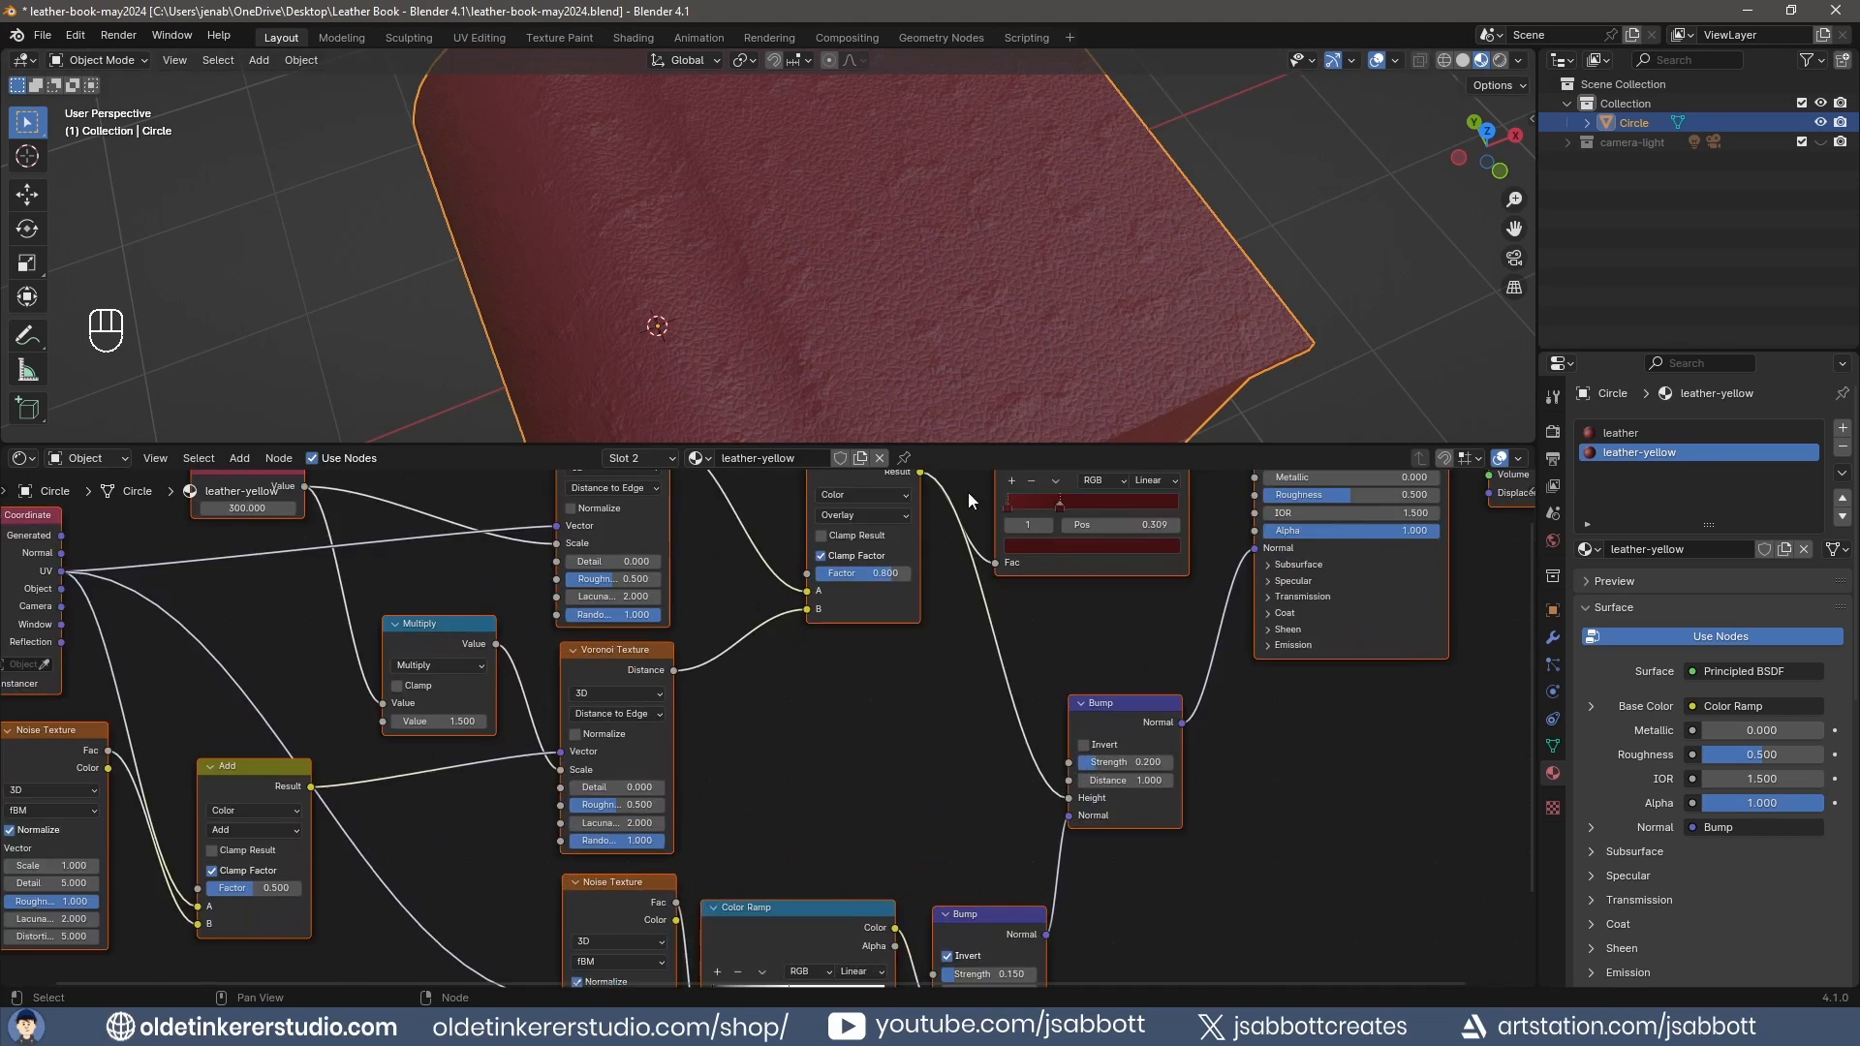
{"action": "left_click", "coordinate": [758, 734]}
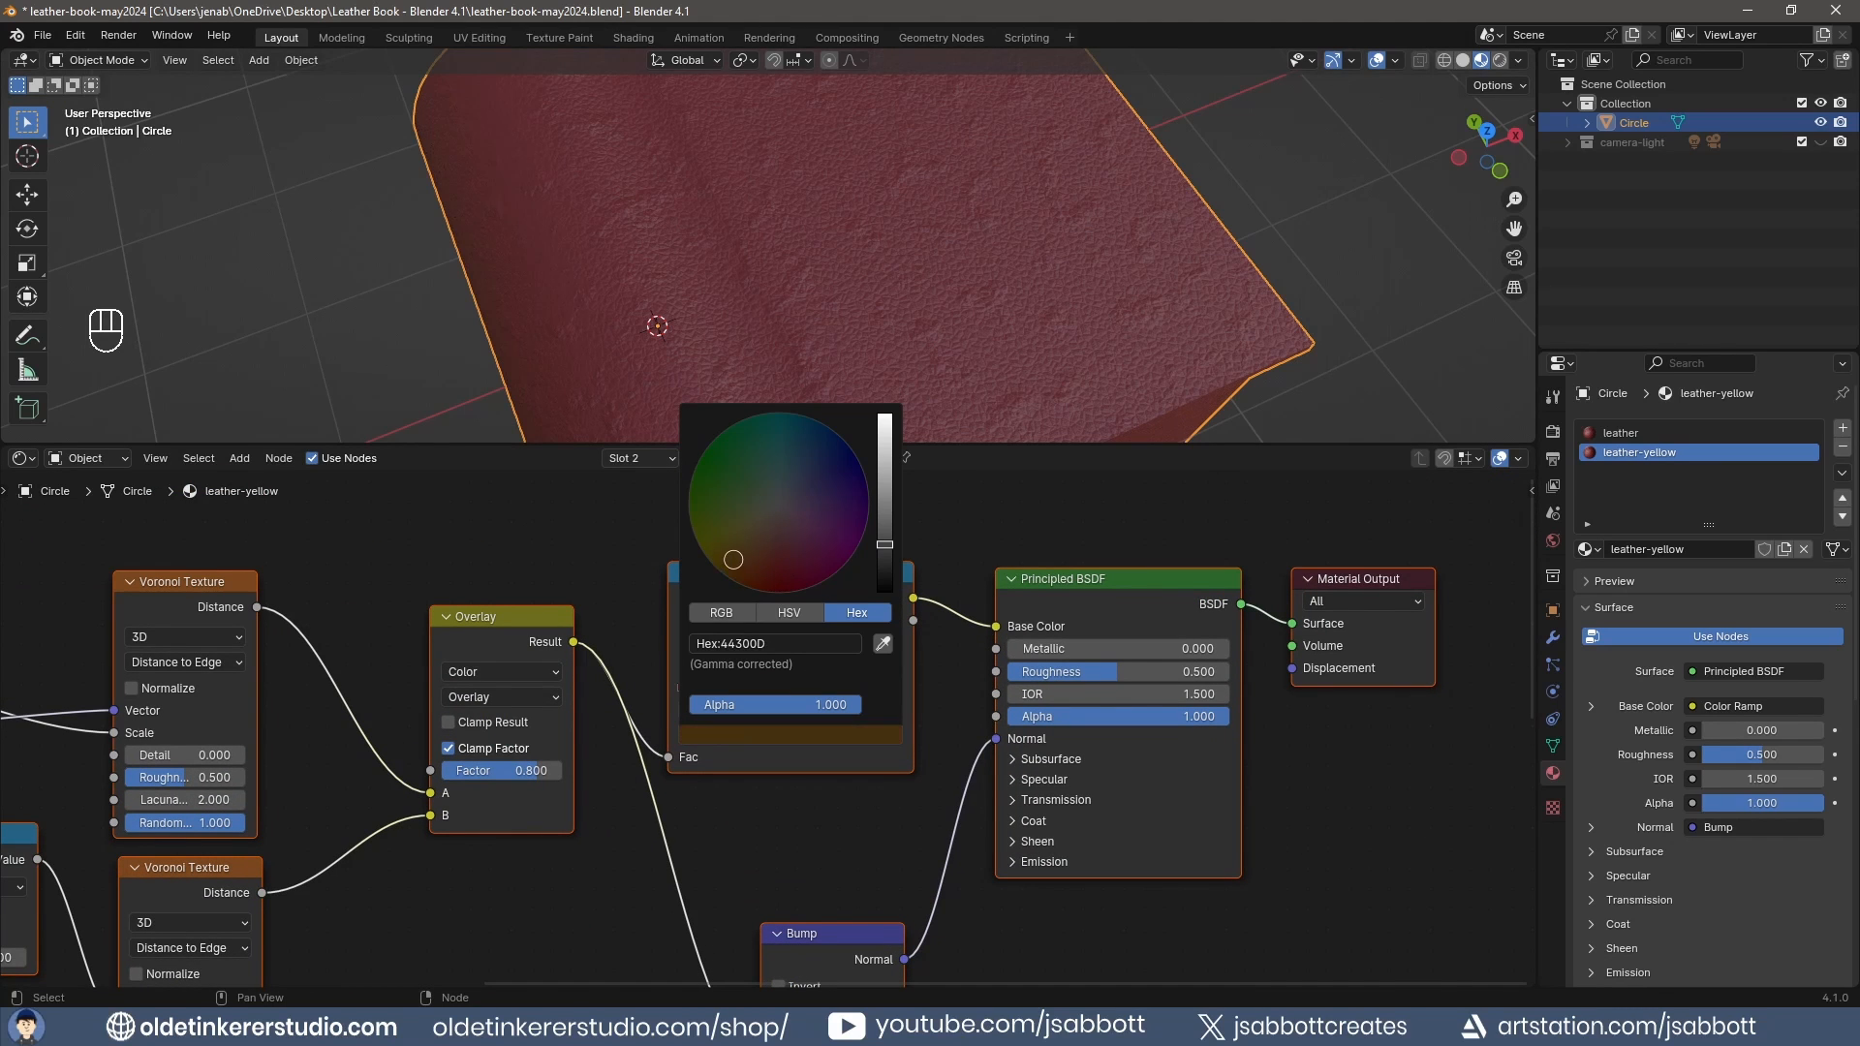
{"action": "left_click", "coordinate": [736, 644]}
{"action": "key", "text": "ctrl+v"}
{"action": "key", "text": "Return"}
Set the first stop of the Base Color ramp to hex 44320D and raise its brightness to a lighter yellow-brown.
{"action": "left_click", "coordinate": [684, 689]}
{"action": "left_click", "coordinate": [765, 734]}
{"action": "left_click", "coordinate": [779, 641]}
{"action": "key", "text": "ctrl+v"}
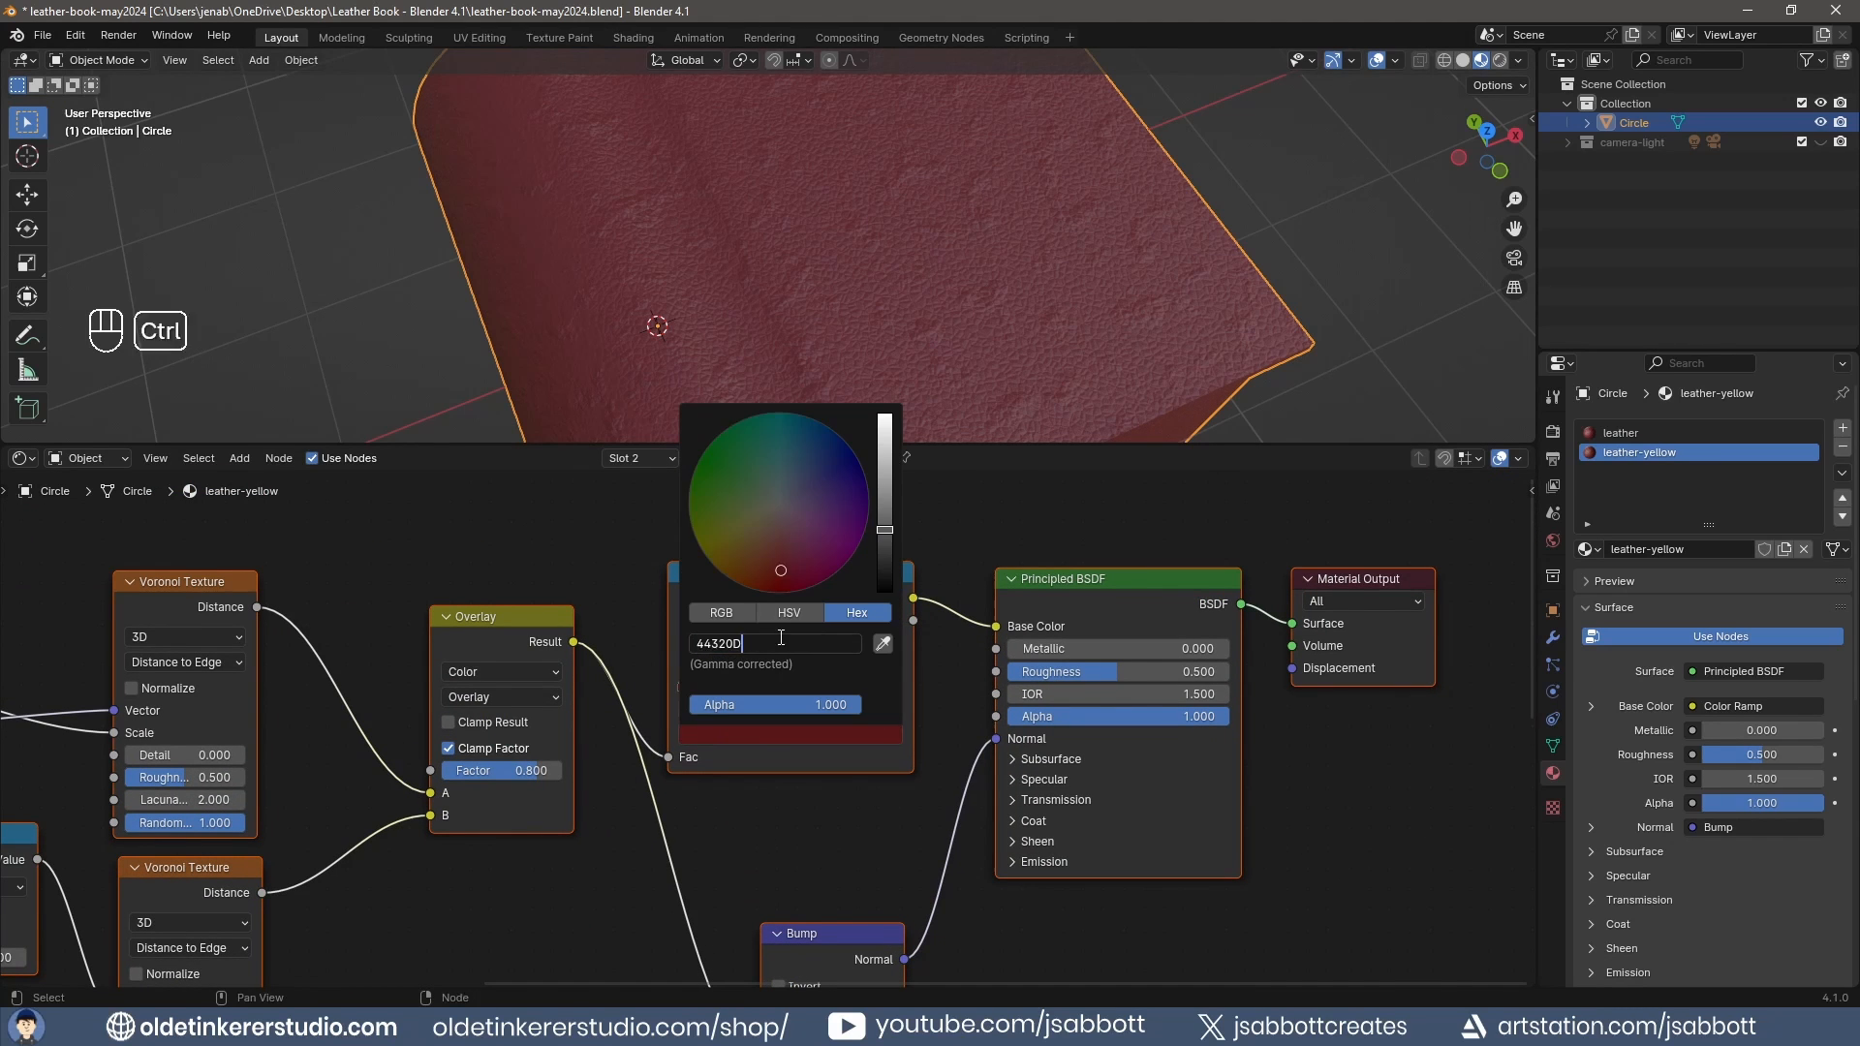
{"action": "key", "text": "Return"}
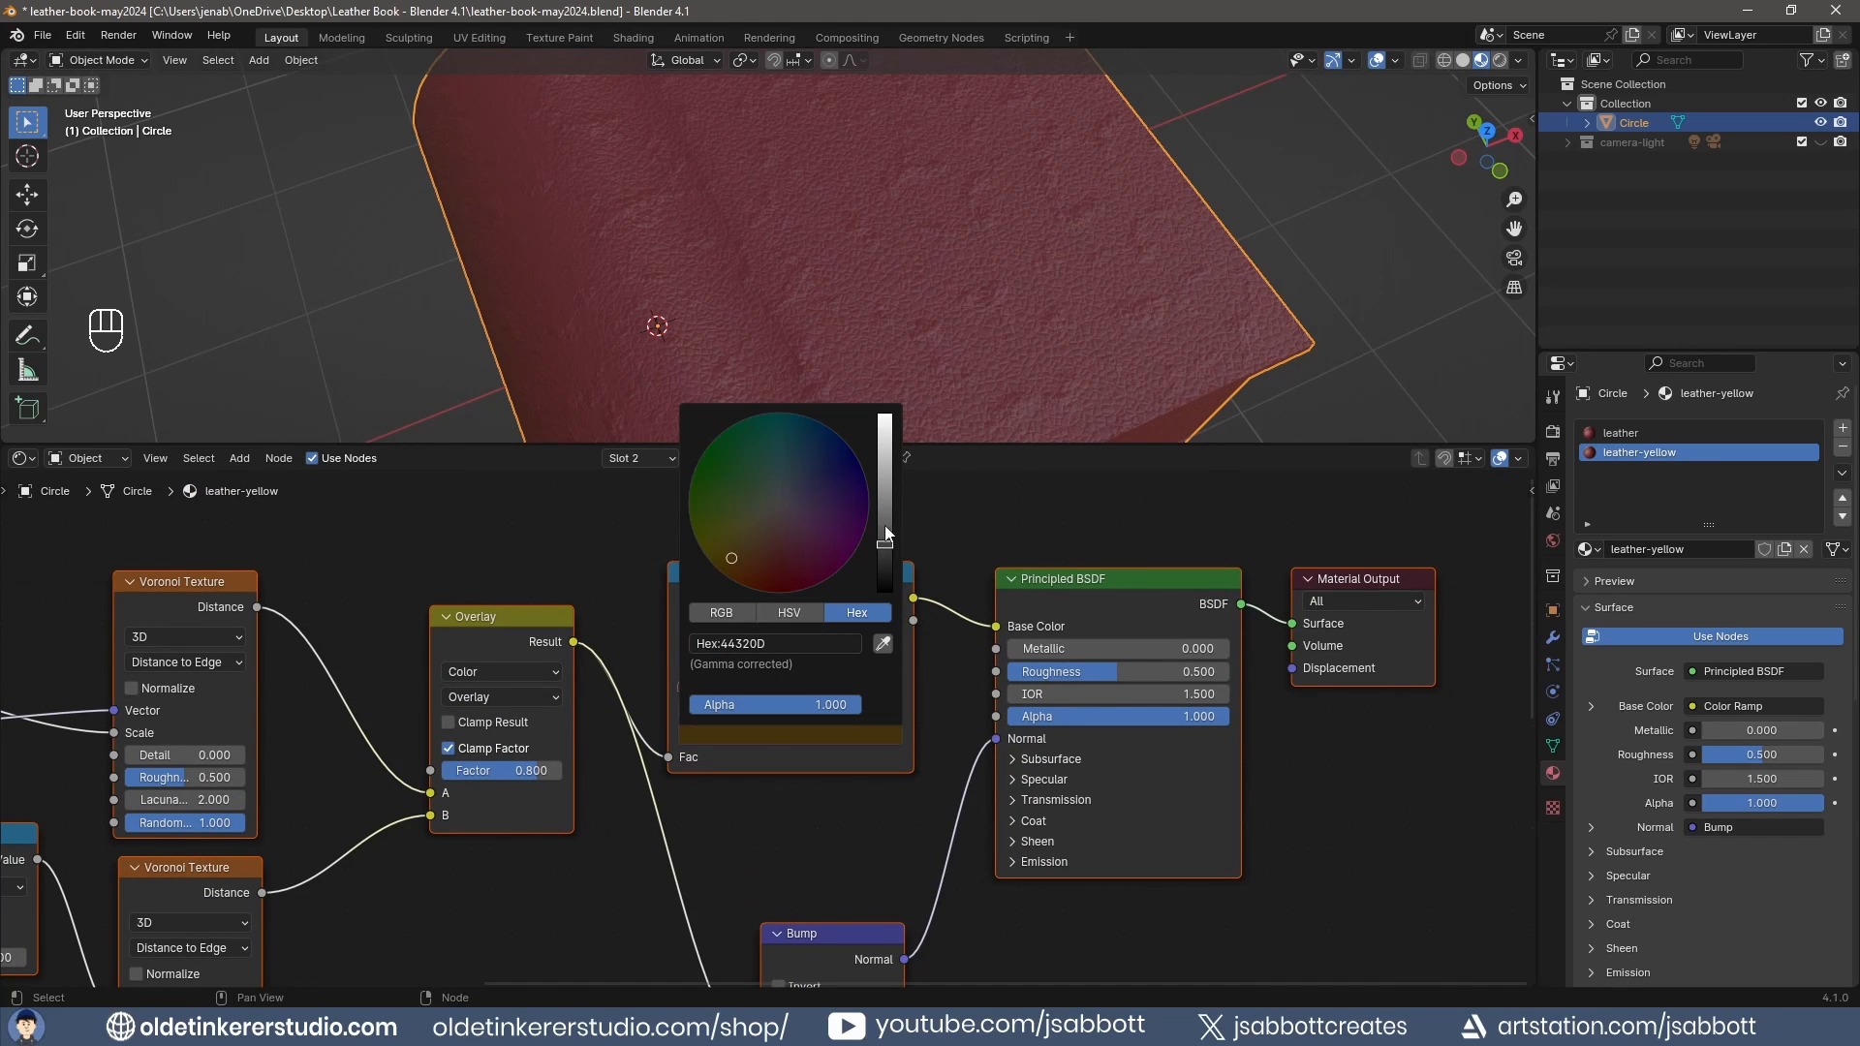
{"action": "left_click_drag", "start_coordinate": [885, 545], "coordinate": [886, 520]}
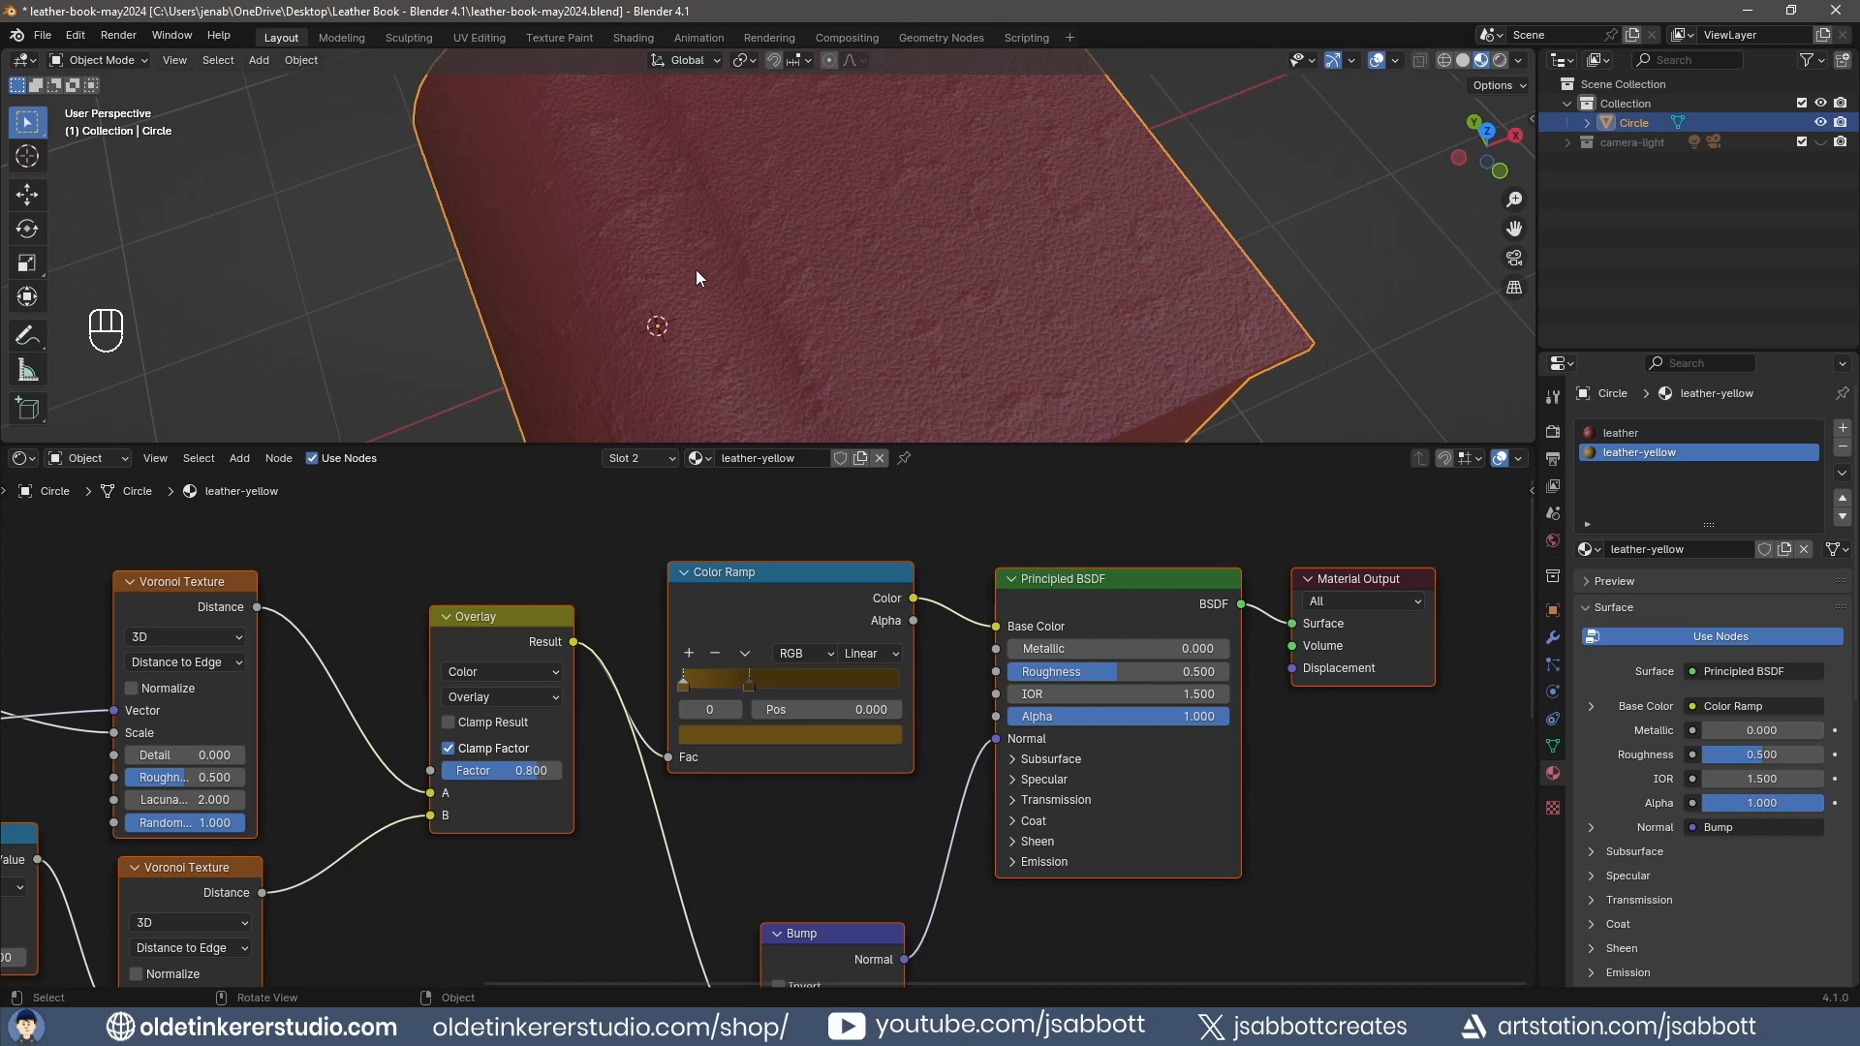
Enter Edit Mode on the book, enlarge the 3D viewport, switch to face selection and clear the selection.
{"action": "key", "text": "Tab"}
{"action": "scroll", "coordinate": [718, 324], "scroll_direction": "down", "scroll_amount": 4}
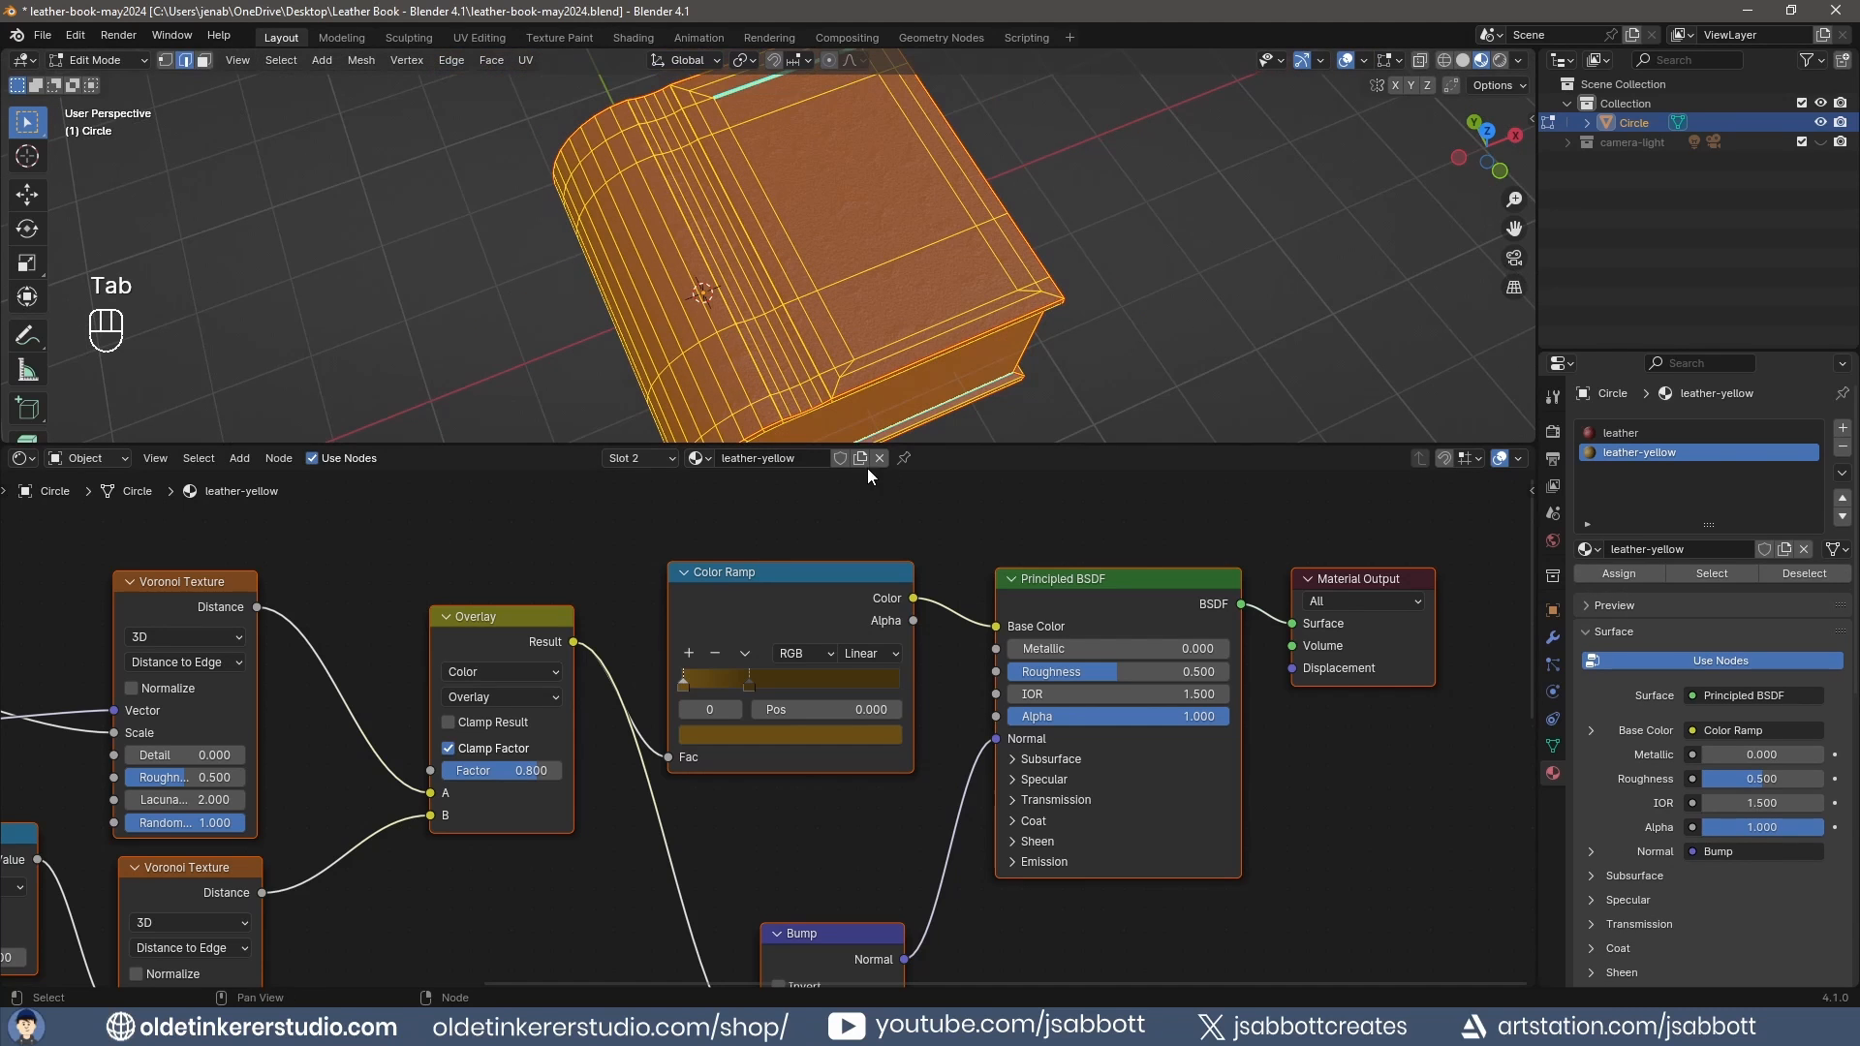
{"action": "left_click_drag", "start_coordinate": [949, 446], "coordinate": [950, 687]}
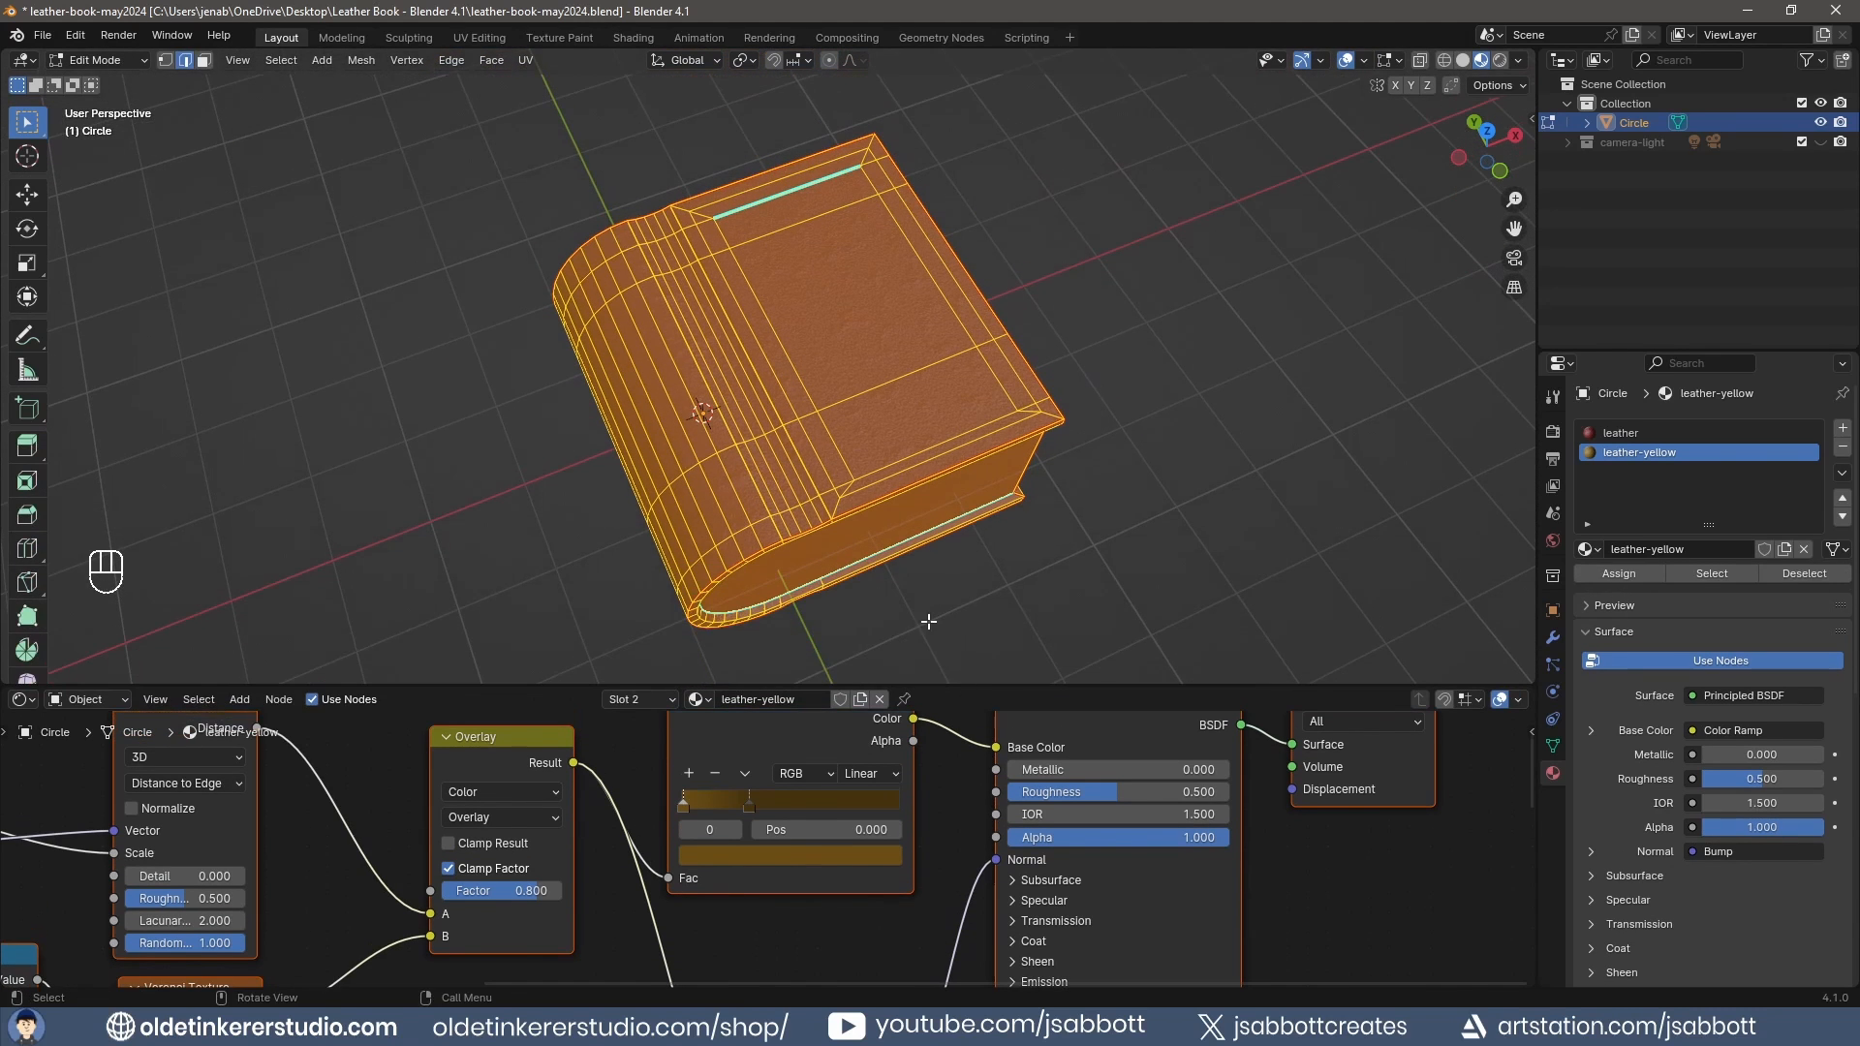
{"action": "middle_click_drag", "start_coordinate": [968, 581], "coordinate": [998, 565]}
{"action": "key", "text": "3"}
{"action": "left_click", "coordinate": [1030, 540]}
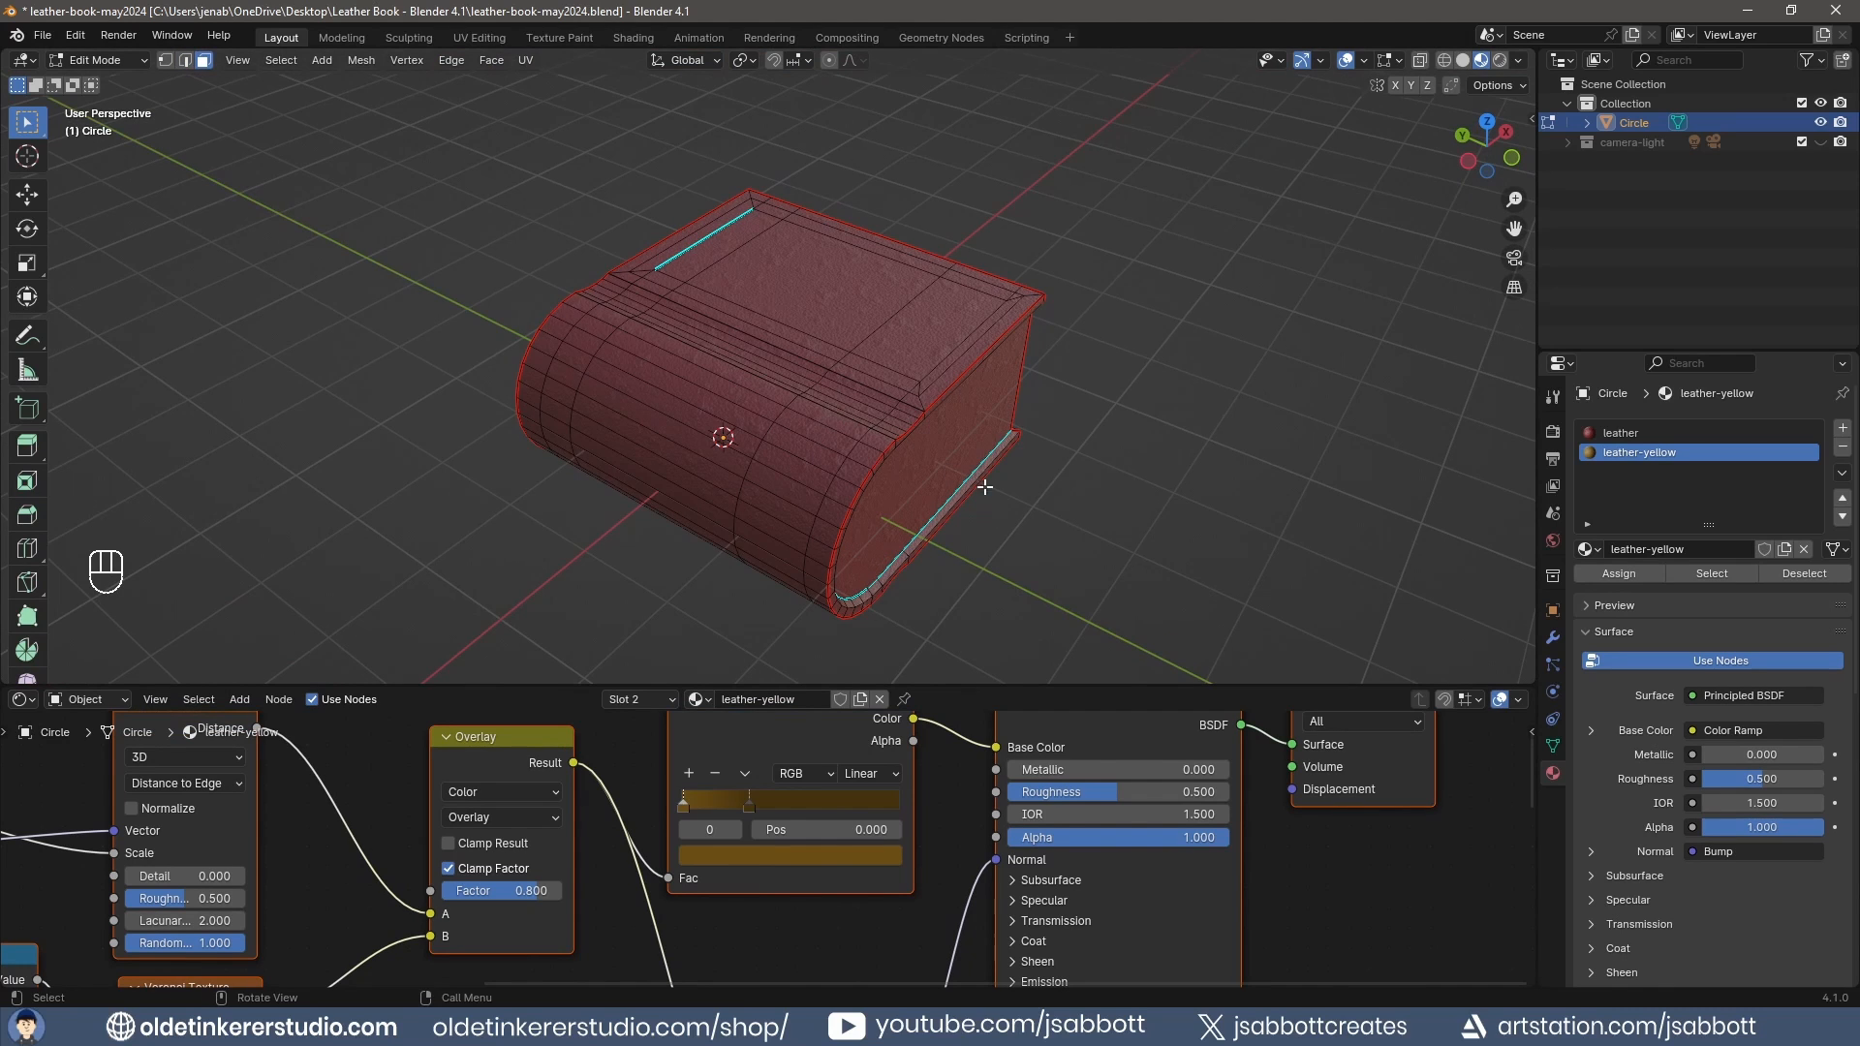
Circle-select the two bands of faces across the book's spine and deselect the faces between them.
{"action": "middle_click_drag", "start_coordinate": [984, 482], "coordinate": [876, 432]}
{"action": "key", "text": "c"}
{"action": "mouse_move", "coordinate": [875, 431]}
{"action": "left_mouse_down"}
{"action": "mouse_move", "coordinate": [876, 509]}
{"action": "mouse_move", "coordinate": [594, 375]}
{"action": "mouse_move", "coordinate": [593, 513]}
{"action": "left_mouse_up"}
{"action": "right_click", "coordinate": [595, 503]}
{"action": "left_click", "coordinate": [647, 397], "text": "shift"}
{"action": "left_click", "coordinate": [651, 429], "text": "shift"}
{"action": "left_click", "coordinate": [660, 461], "text": "shift"}
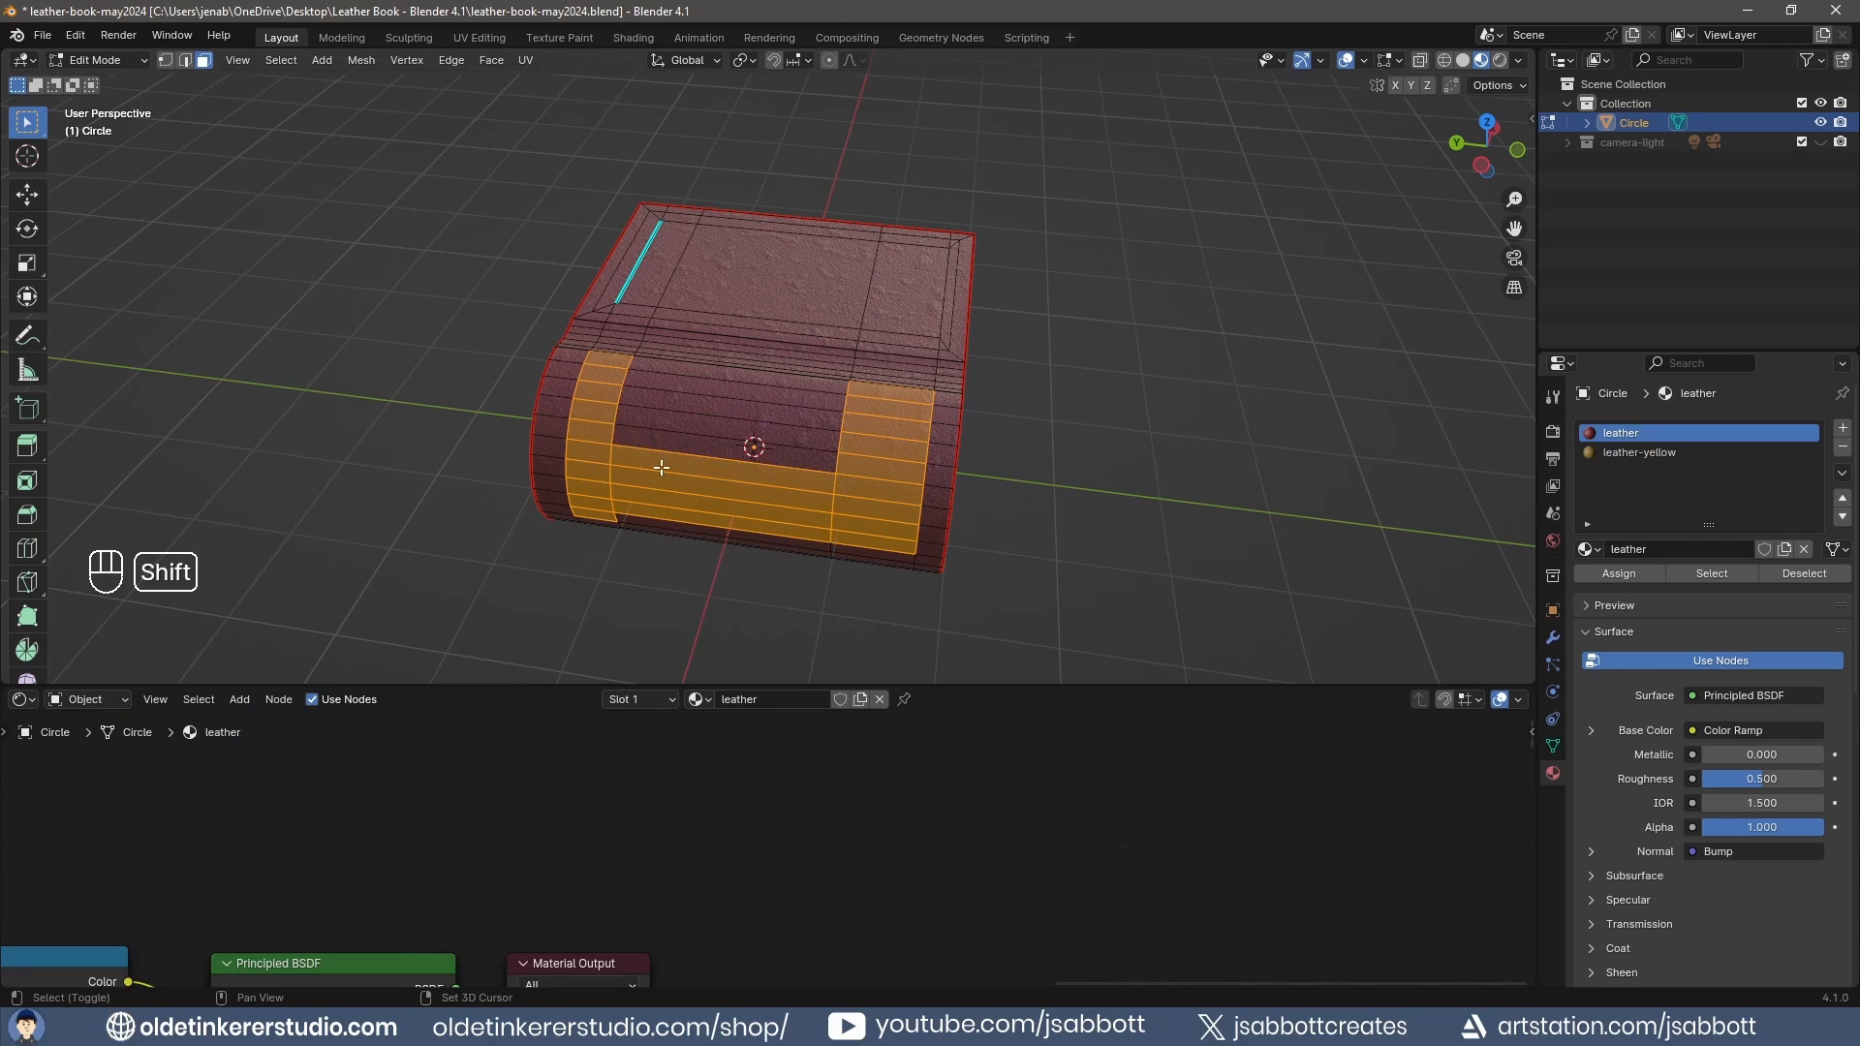
{"action": "left_click", "coordinate": [670, 482], "text": "shift"}
{"action": "left_click", "coordinate": [680, 506], "text": "shift"}
Extend both spine band selections around the underside of the spine with Circle Select.
{"action": "middle_click_drag", "start_coordinate": [719, 542], "coordinate": [753, 317]}
{"action": "key", "text": "c"}
{"action": "left_click_drag", "start_coordinate": [875, 269], "coordinate": [897, 389]}
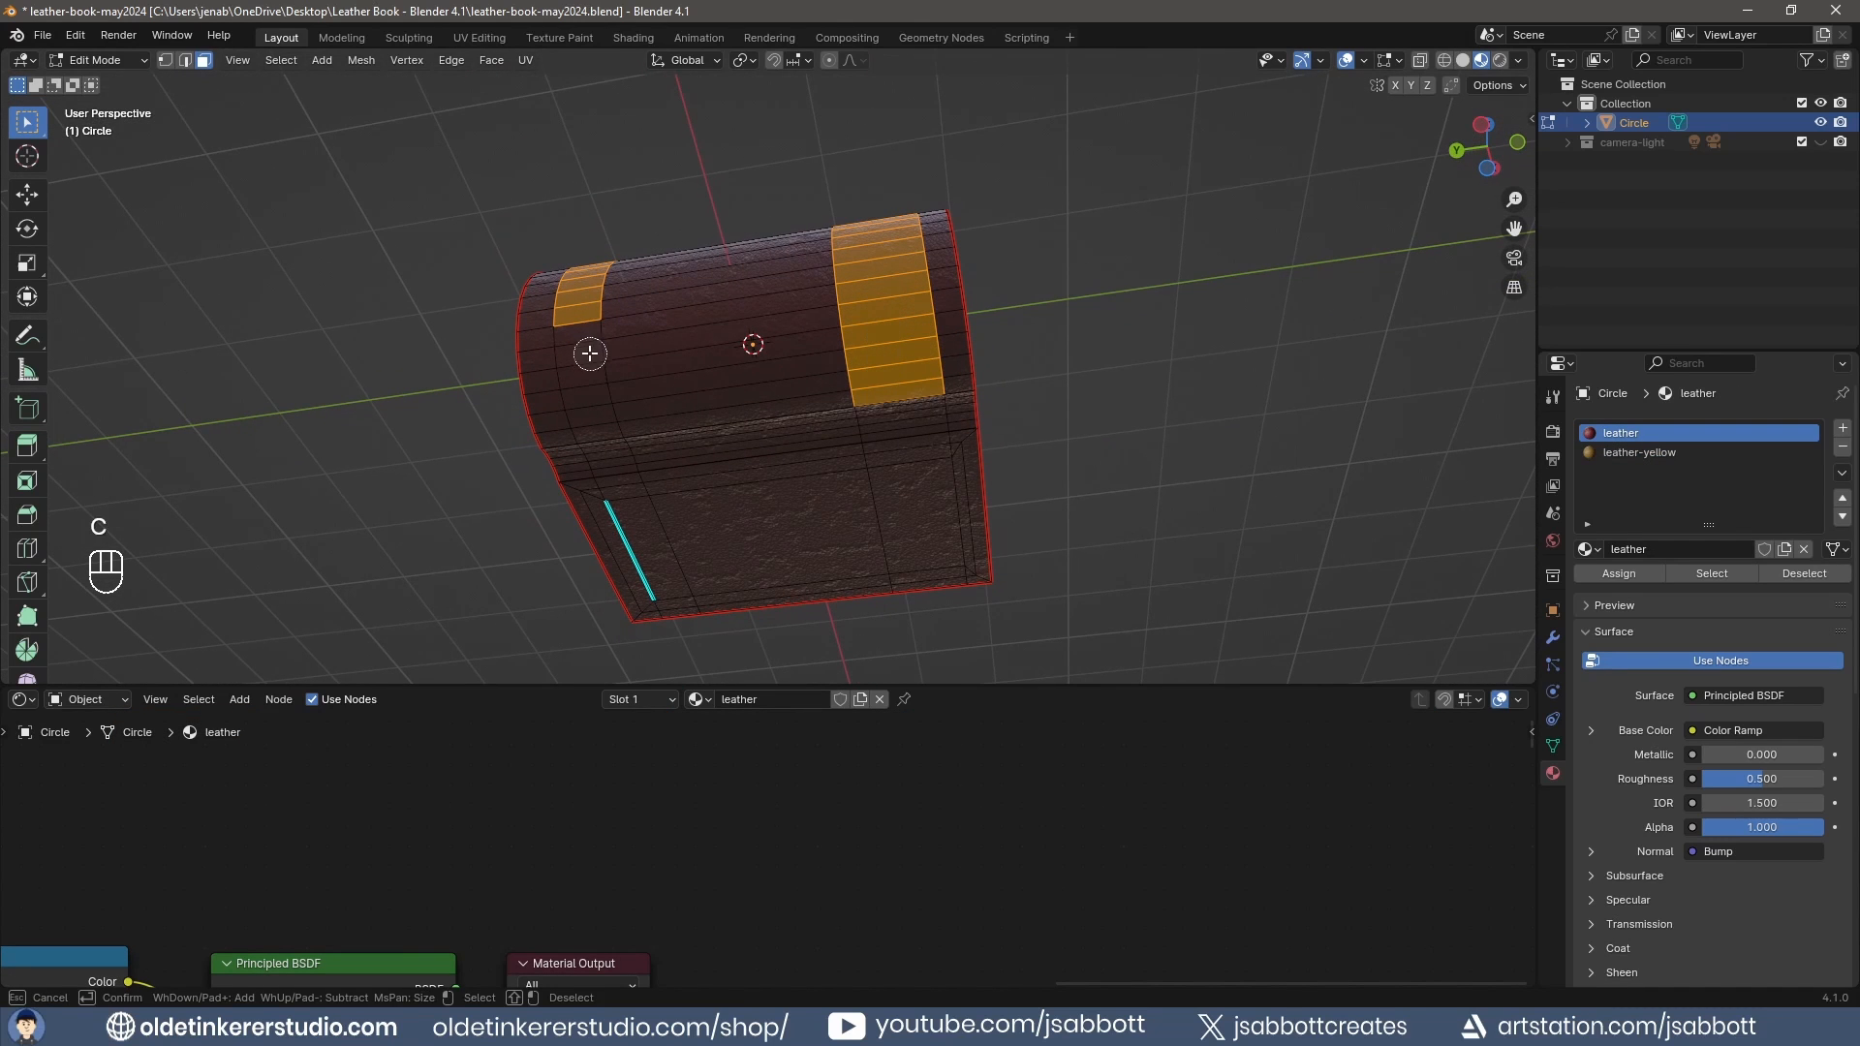
{"action": "left_click_drag", "start_coordinate": [590, 354], "coordinate": [592, 415]}
{"action": "right_click", "coordinate": [593, 416]}
Add the front cover's border faces around the corner near the spine and along the adjacent short edge to the selection.
{"action": "middle_click_drag", "start_coordinate": [1061, 438], "coordinate": [921, 515]}
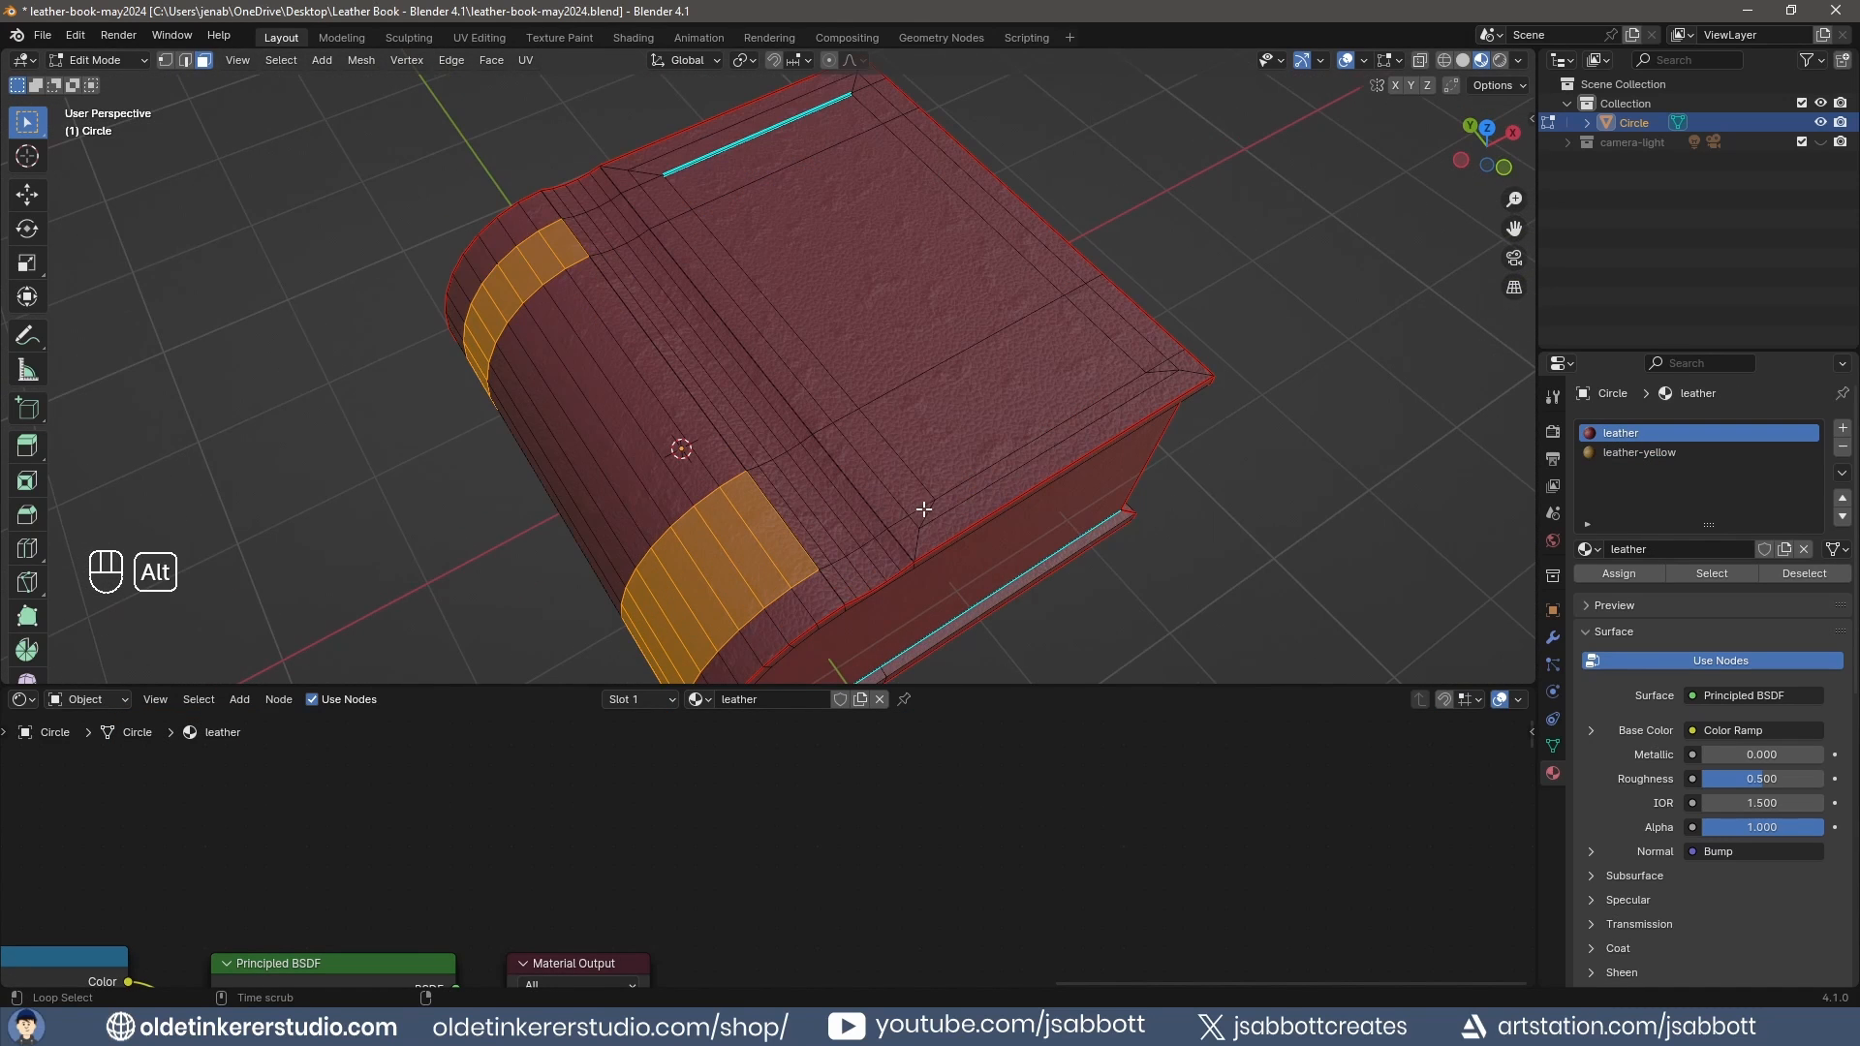
{"action": "left_click", "coordinate": [913, 494], "text": "alt+shift"}
{"action": "left_click", "coordinate": [909, 489], "text": "shift"}
{"action": "left_click", "coordinate": [921, 514], "text": "shift"}
{"action": "left_click", "coordinate": [1165, 364], "text": "shift"}
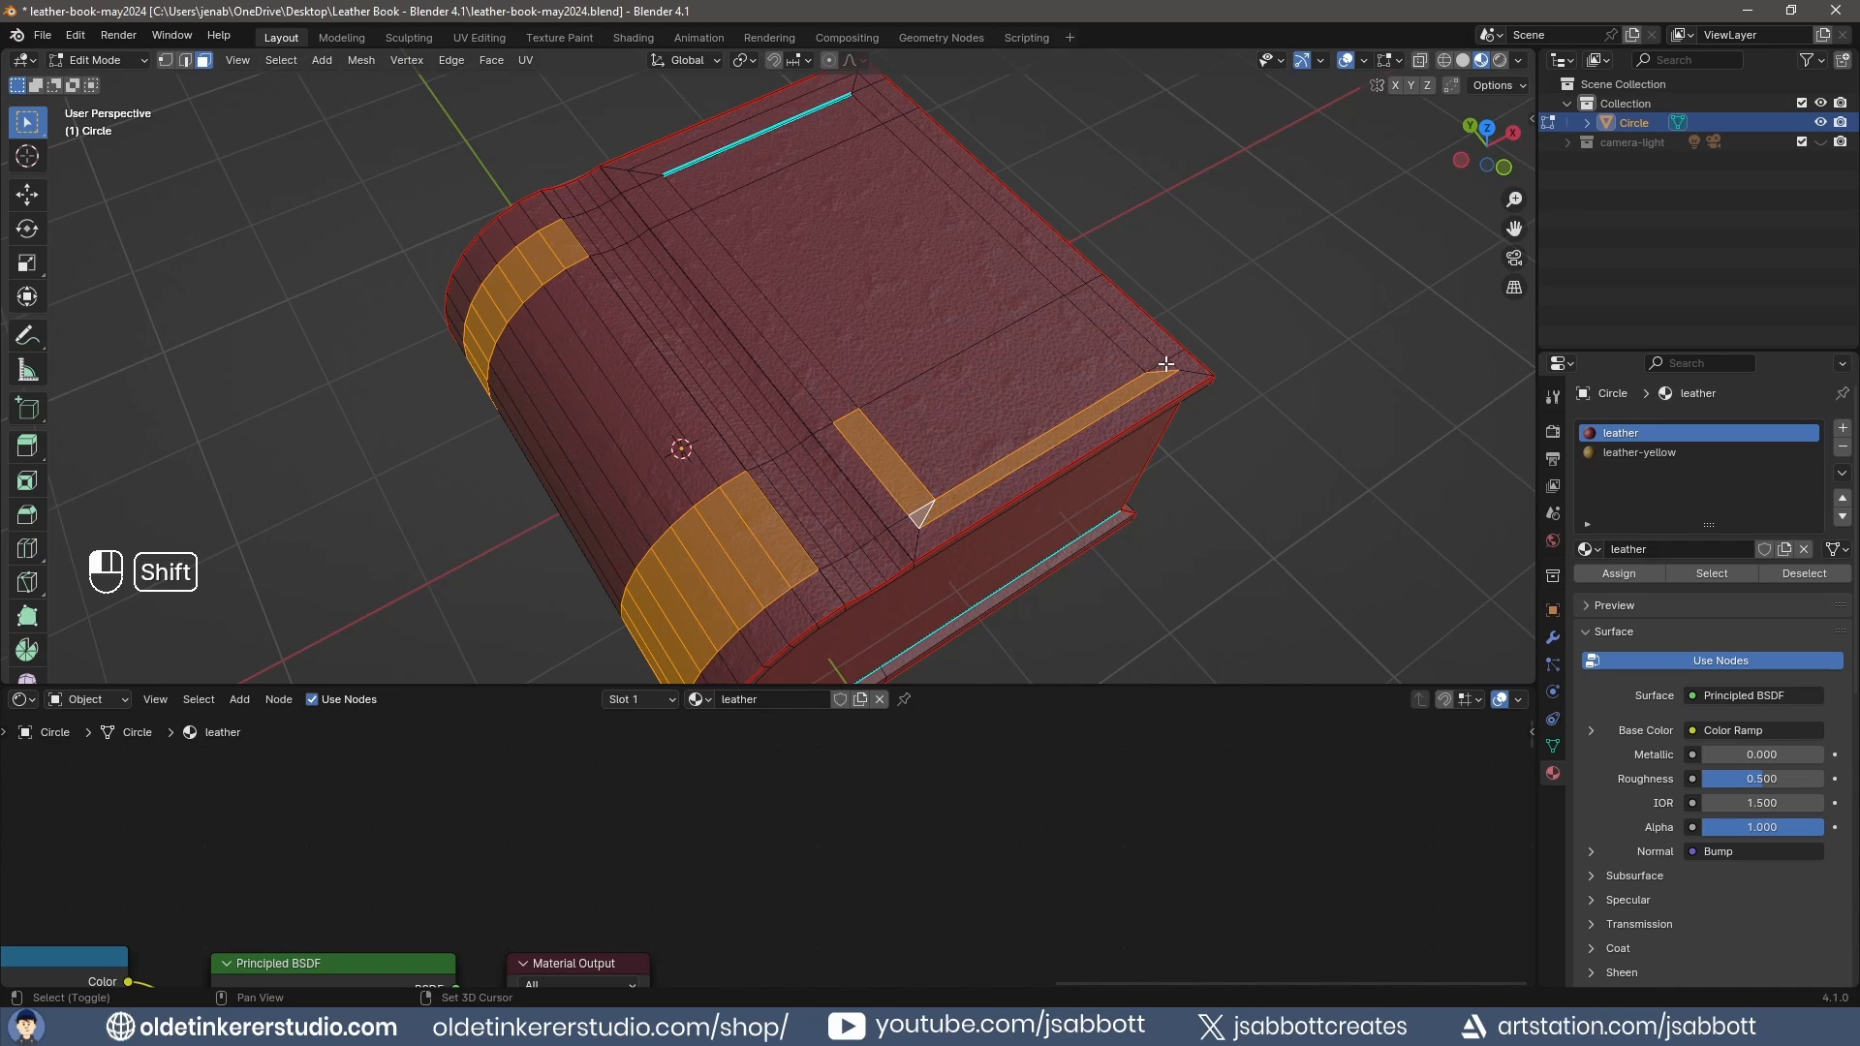
Add the remaining border strips and corners of the front cover to complete its rectangular frame selection.
{"action": "middle_click_drag", "start_coordinate": [1263, 273], "coordinate": [1120, 368]}
{"action": "left_click", "coordinate": [1087, 379], "text": "shift"}
{"action": "left_click", "coordinate": [1132, 293], "text": "shift"}
{"action": "left_click", "coordinate": [1144, 271], "text": "shift"}
{"action": "left_click", "coordinate": [933, 161], "text": "shift"}
{"action": "left_click", "coordinate": [872, 143], "text": "shift"}
{"action": "left_click", "coordinate": [856, 181], "text": "shift"}
{"action": "left_click", "coordinate": [802, 252], "text": "shift"}
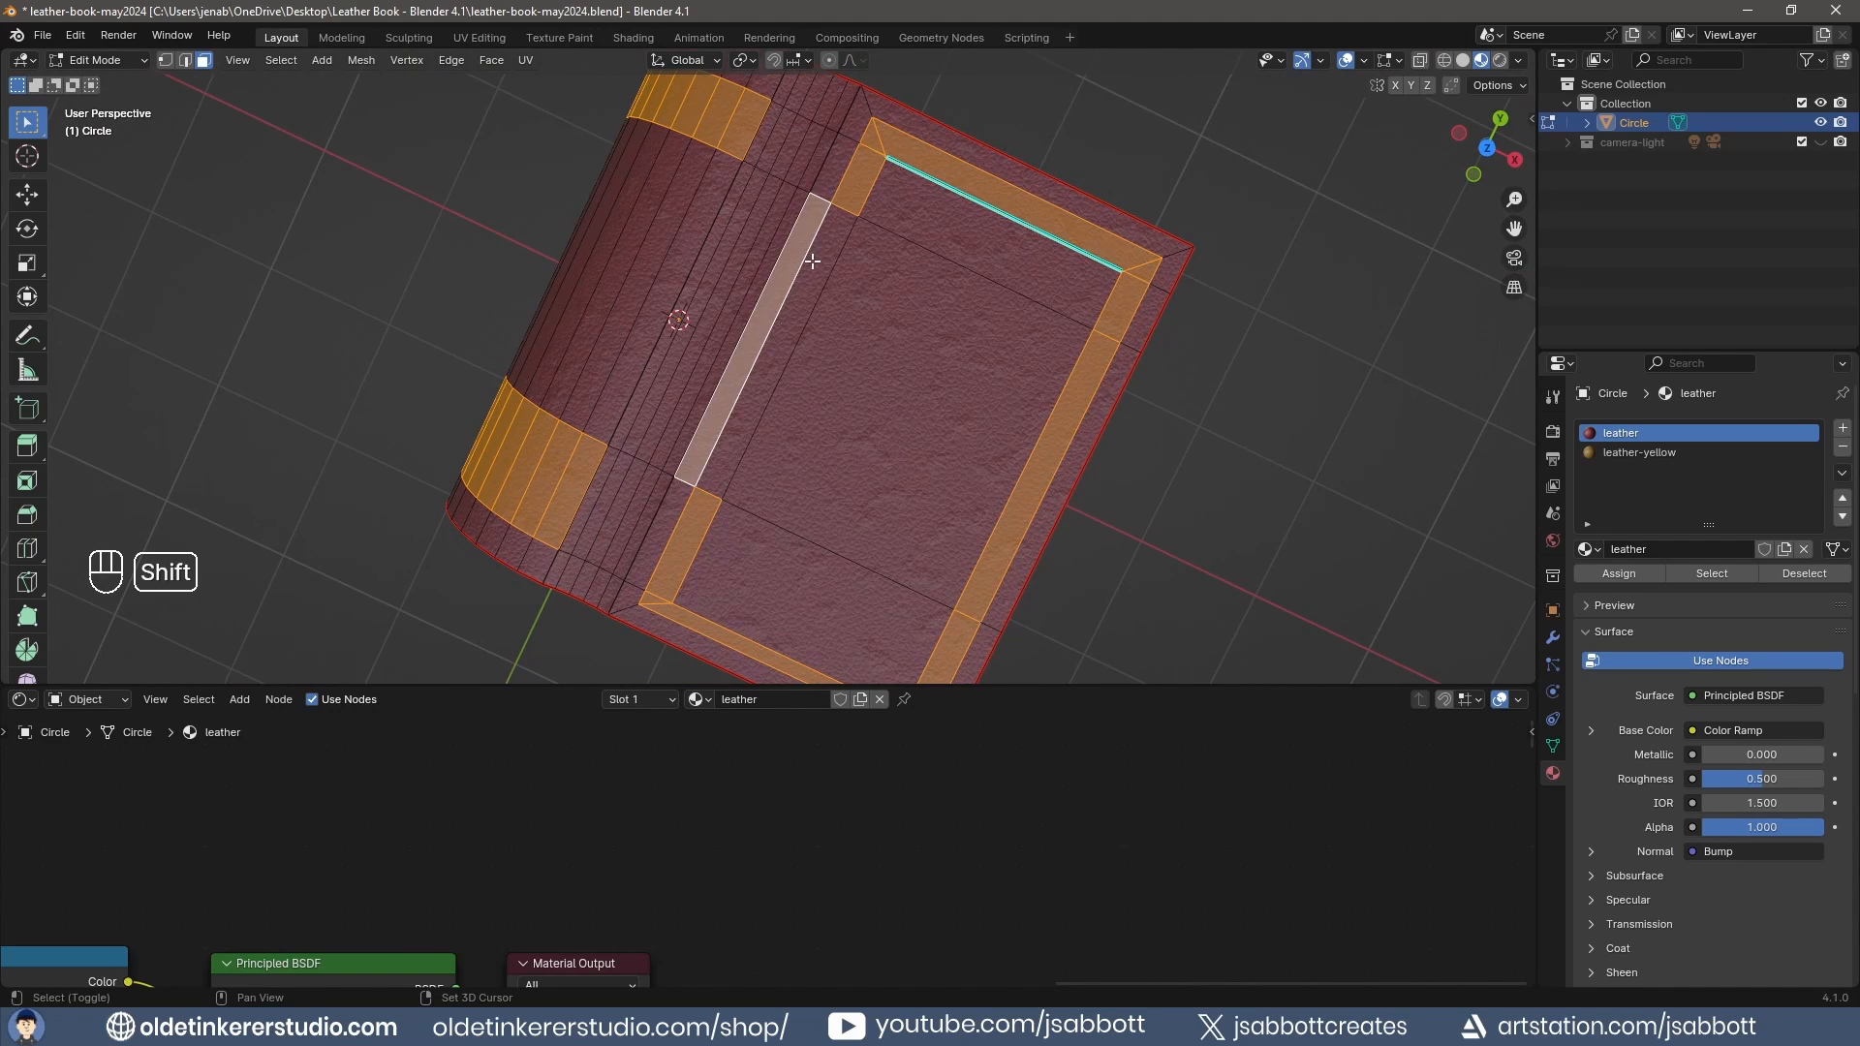
{"action": "key", "text": "ctrl+z"}
{"action": "left_click", "coordinate": [816, 266], "text": "shift"}
Add the back cover's border faces along one short edge and the start of both long sides to the selection.
{"action": "middle_click_drag", "start_coordinate": [859, 519], "coordinate": [783, 170]}
{"action": "left_click", "coordinate": [671, 203], "text": "shift"}
{"action": "left_click", "coordinate": [699, 188], "text": "shift"}
{"action": "left_click", "coordinate": [684, 239], "text": "shift"}
{"action": "left_click", "coordinate": [1032, 90], "text": "shift"}
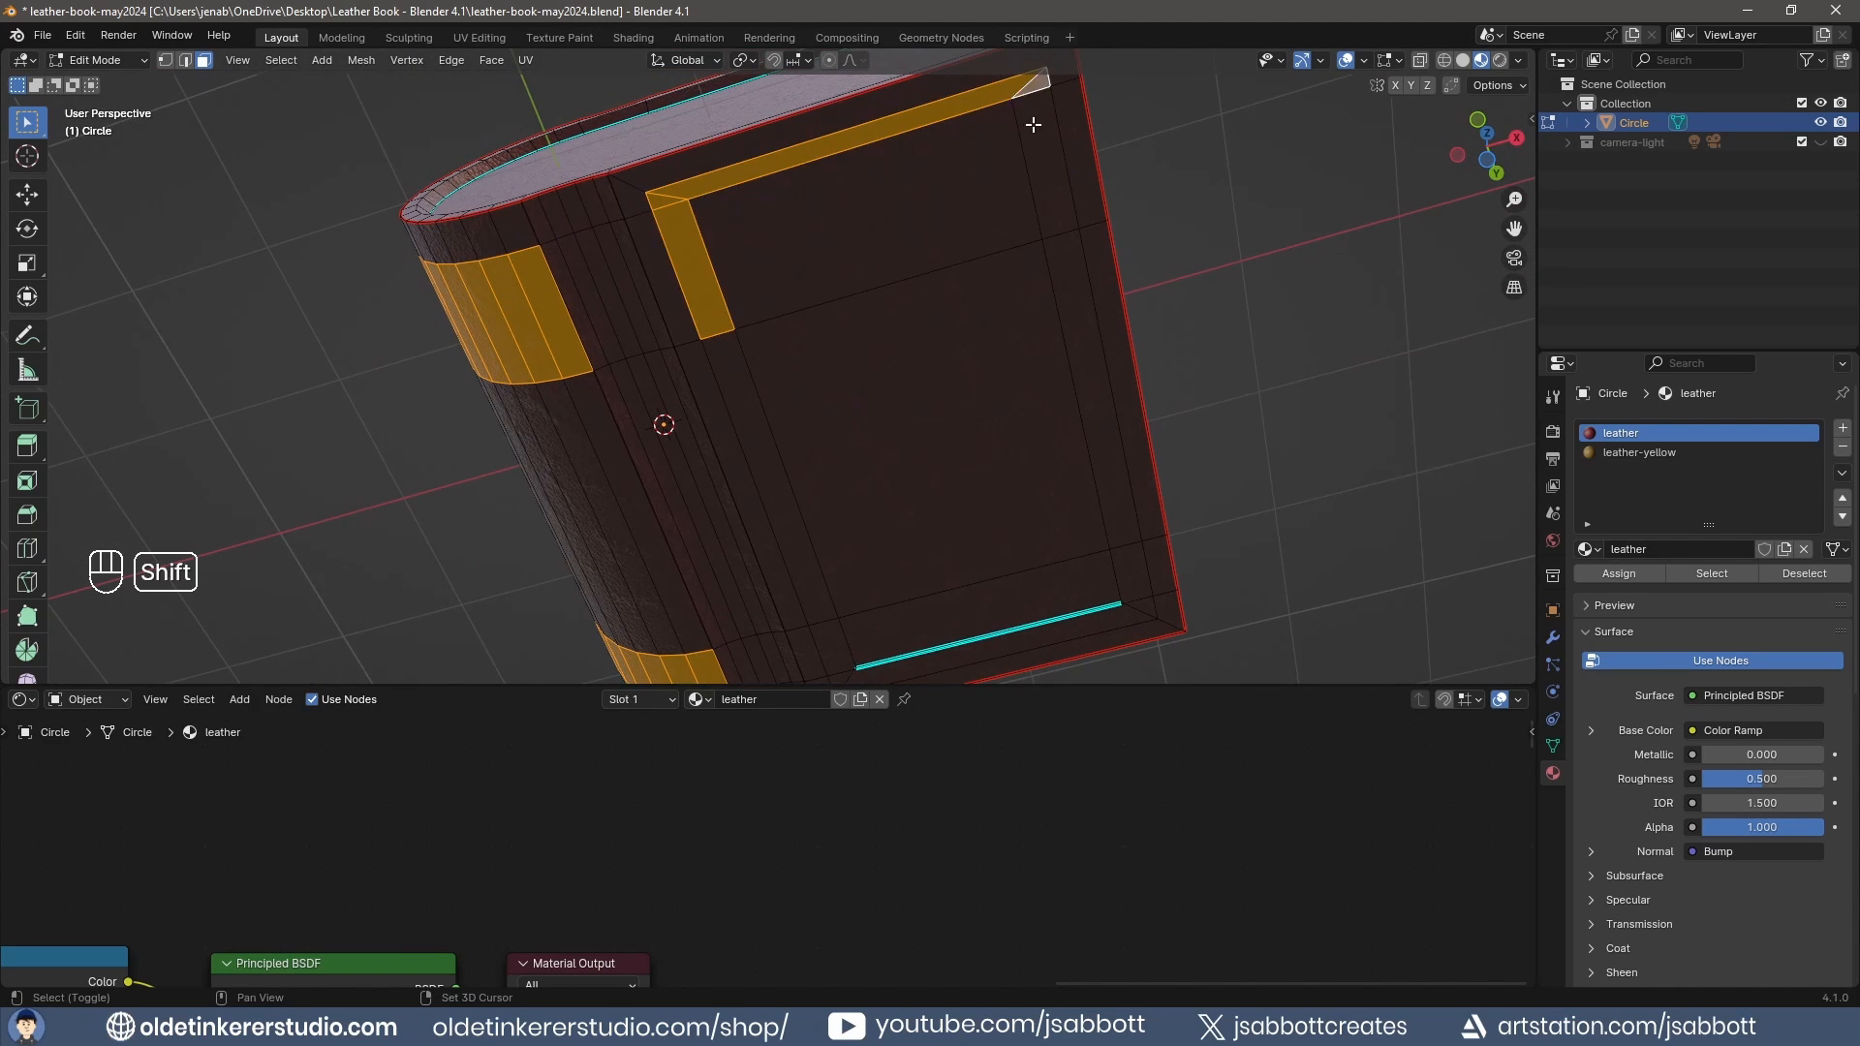
{"action": "left_click", "coordinate": [1037, 136], "text": "shift"}
Add the rest of the back cover's frame to the selection and assign leather-yellow to all selected faces.
{"action": "left_click", "coordinate": [754, 426], "text": "shift"}
{"action": "middle_click_drag", "start_coordinate": [868, 561], "coordinate": [816, 325], "text": "shift"}
{"action": "left_click", "coordinate": [784, 426], "text": "shift"}
{"action": "left_click", "coordinate": [790, 438], "text": "shift"}
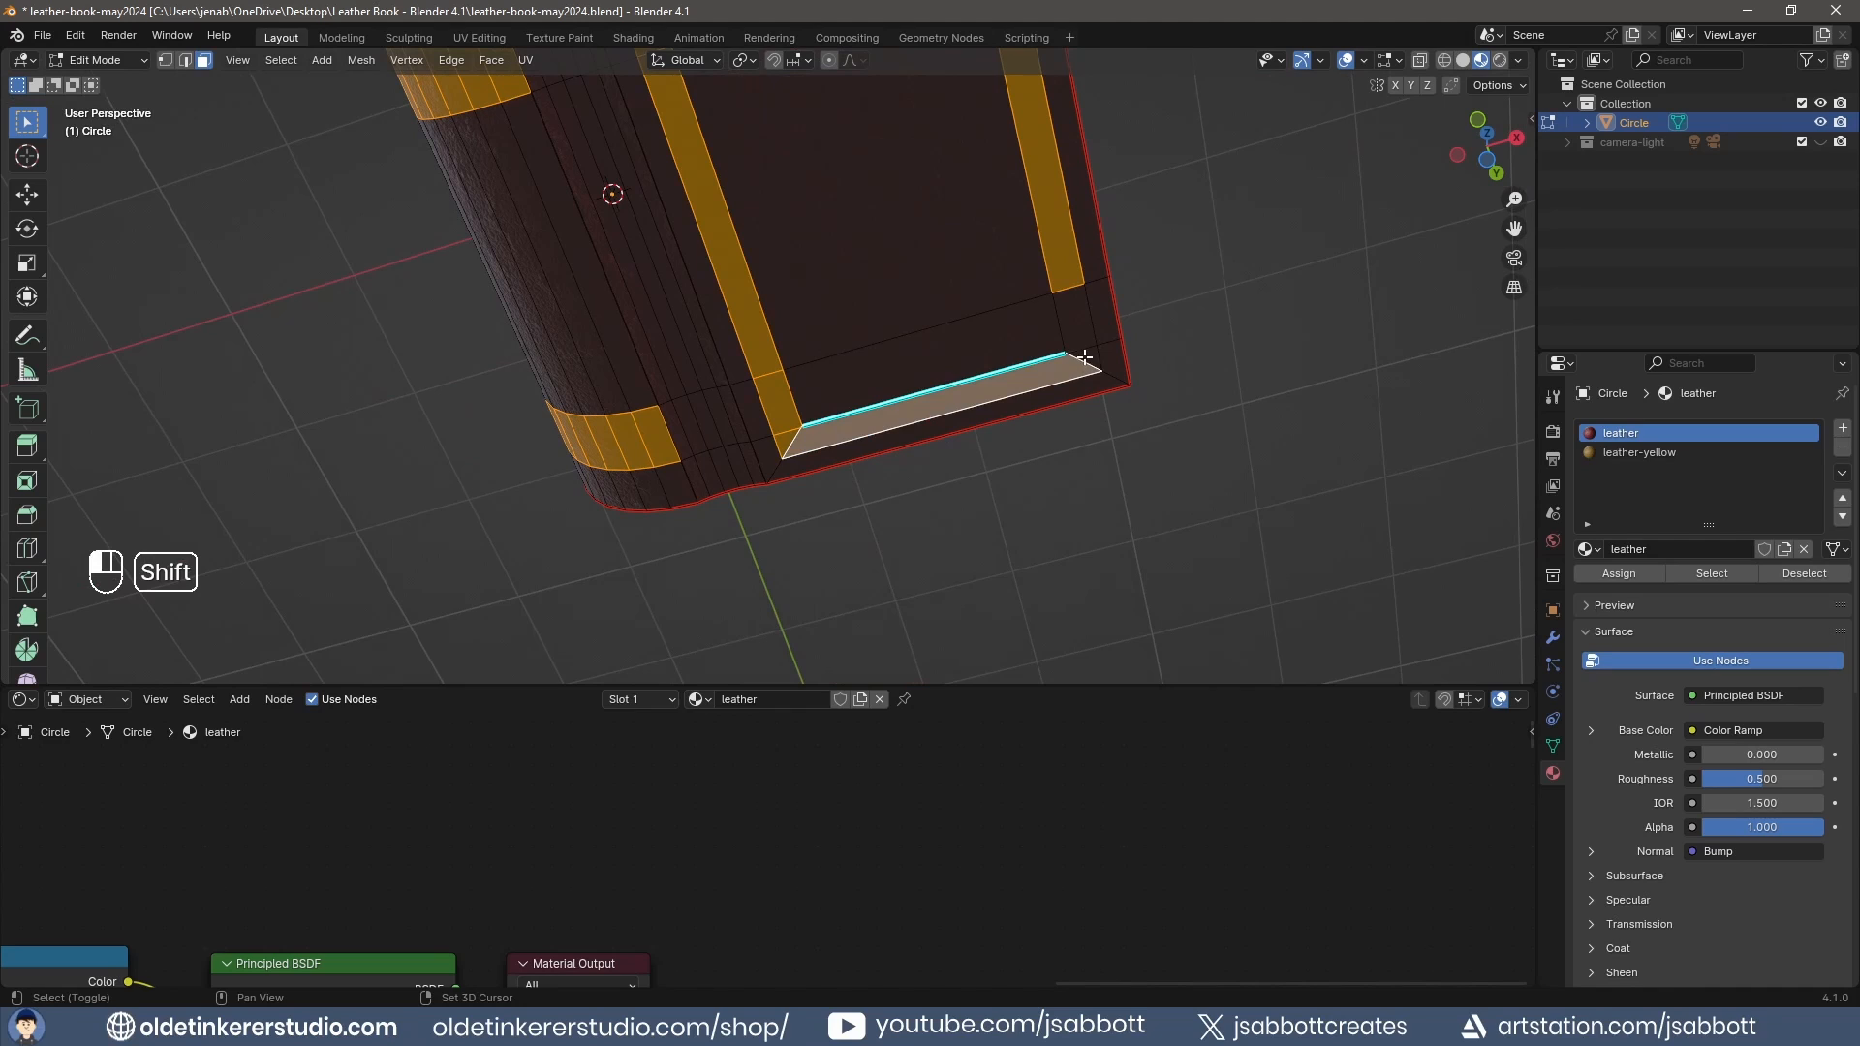
{"action": "left_click", "coordinate": [1084, 363], "text": "shift"}
{"action": "left_click", "coordinate": [1075, 322], "text": "shift"}
{"action": "left_click", "coordinate": [1635, 453]}
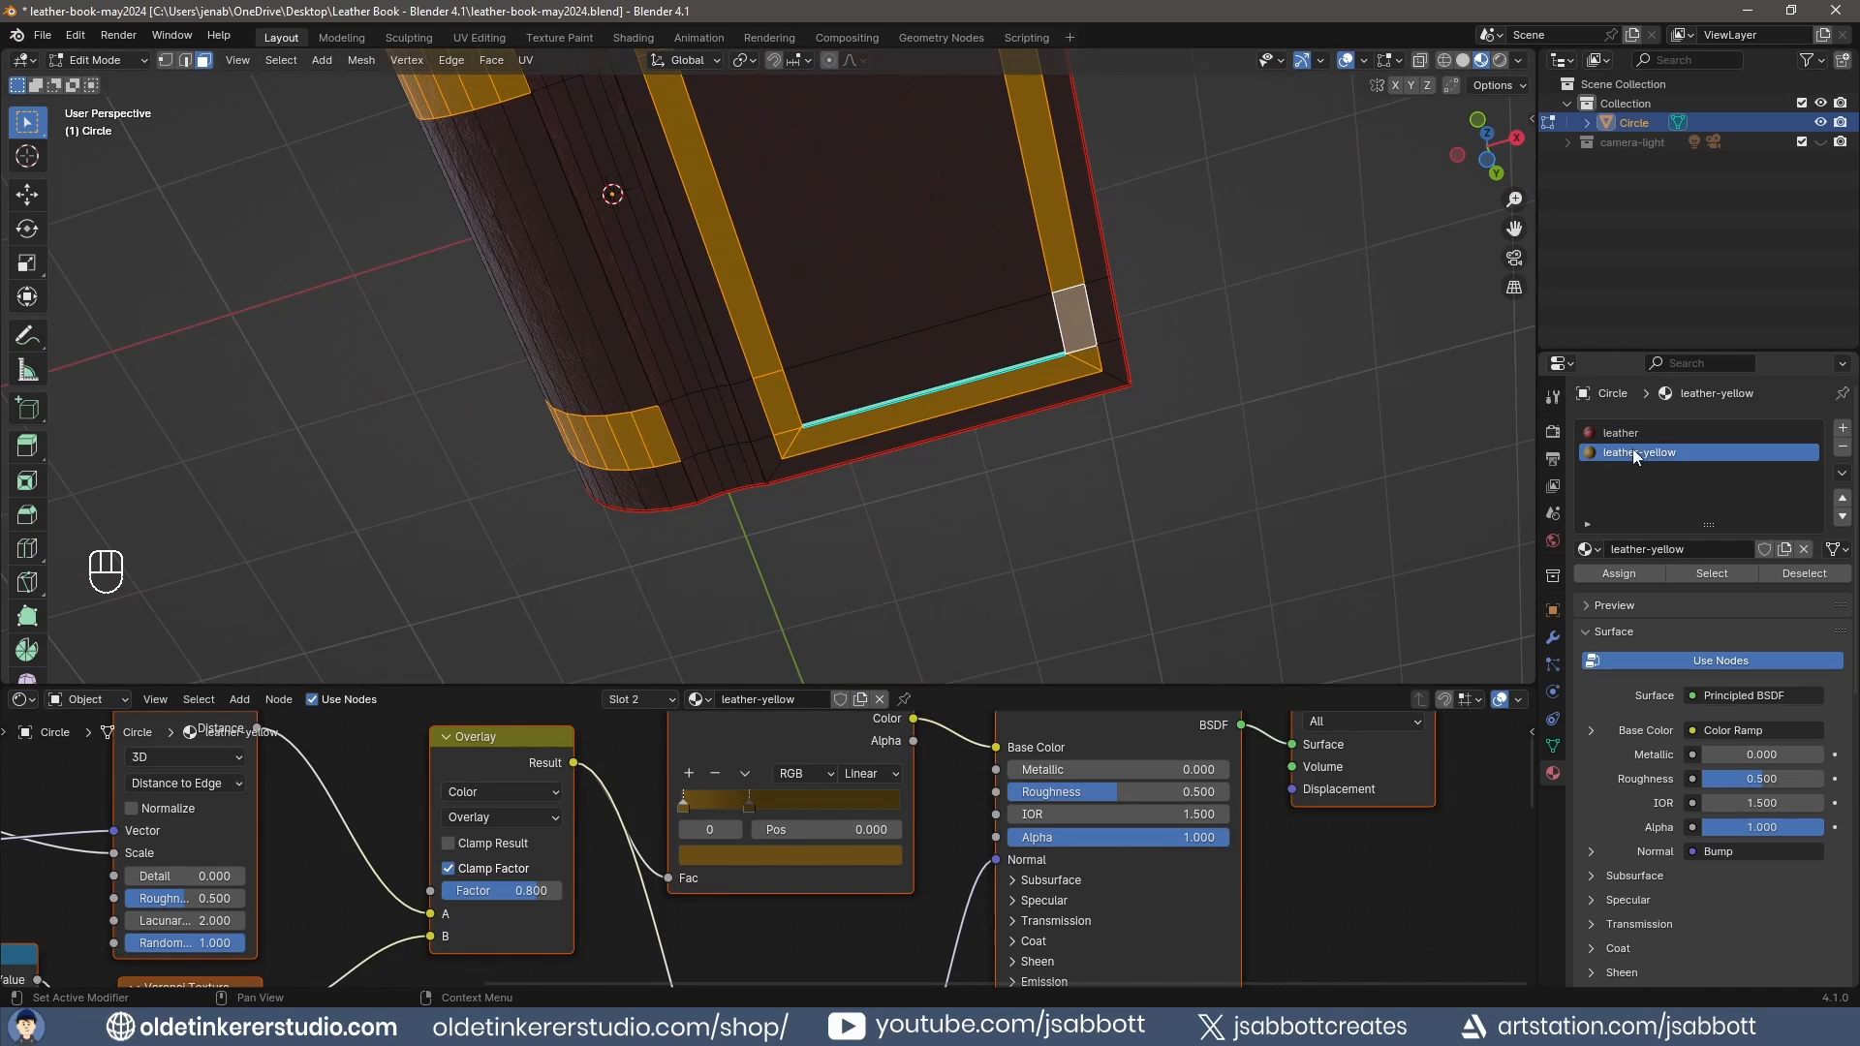
{"action": "left_click", "coordinate": [1618, 573]}
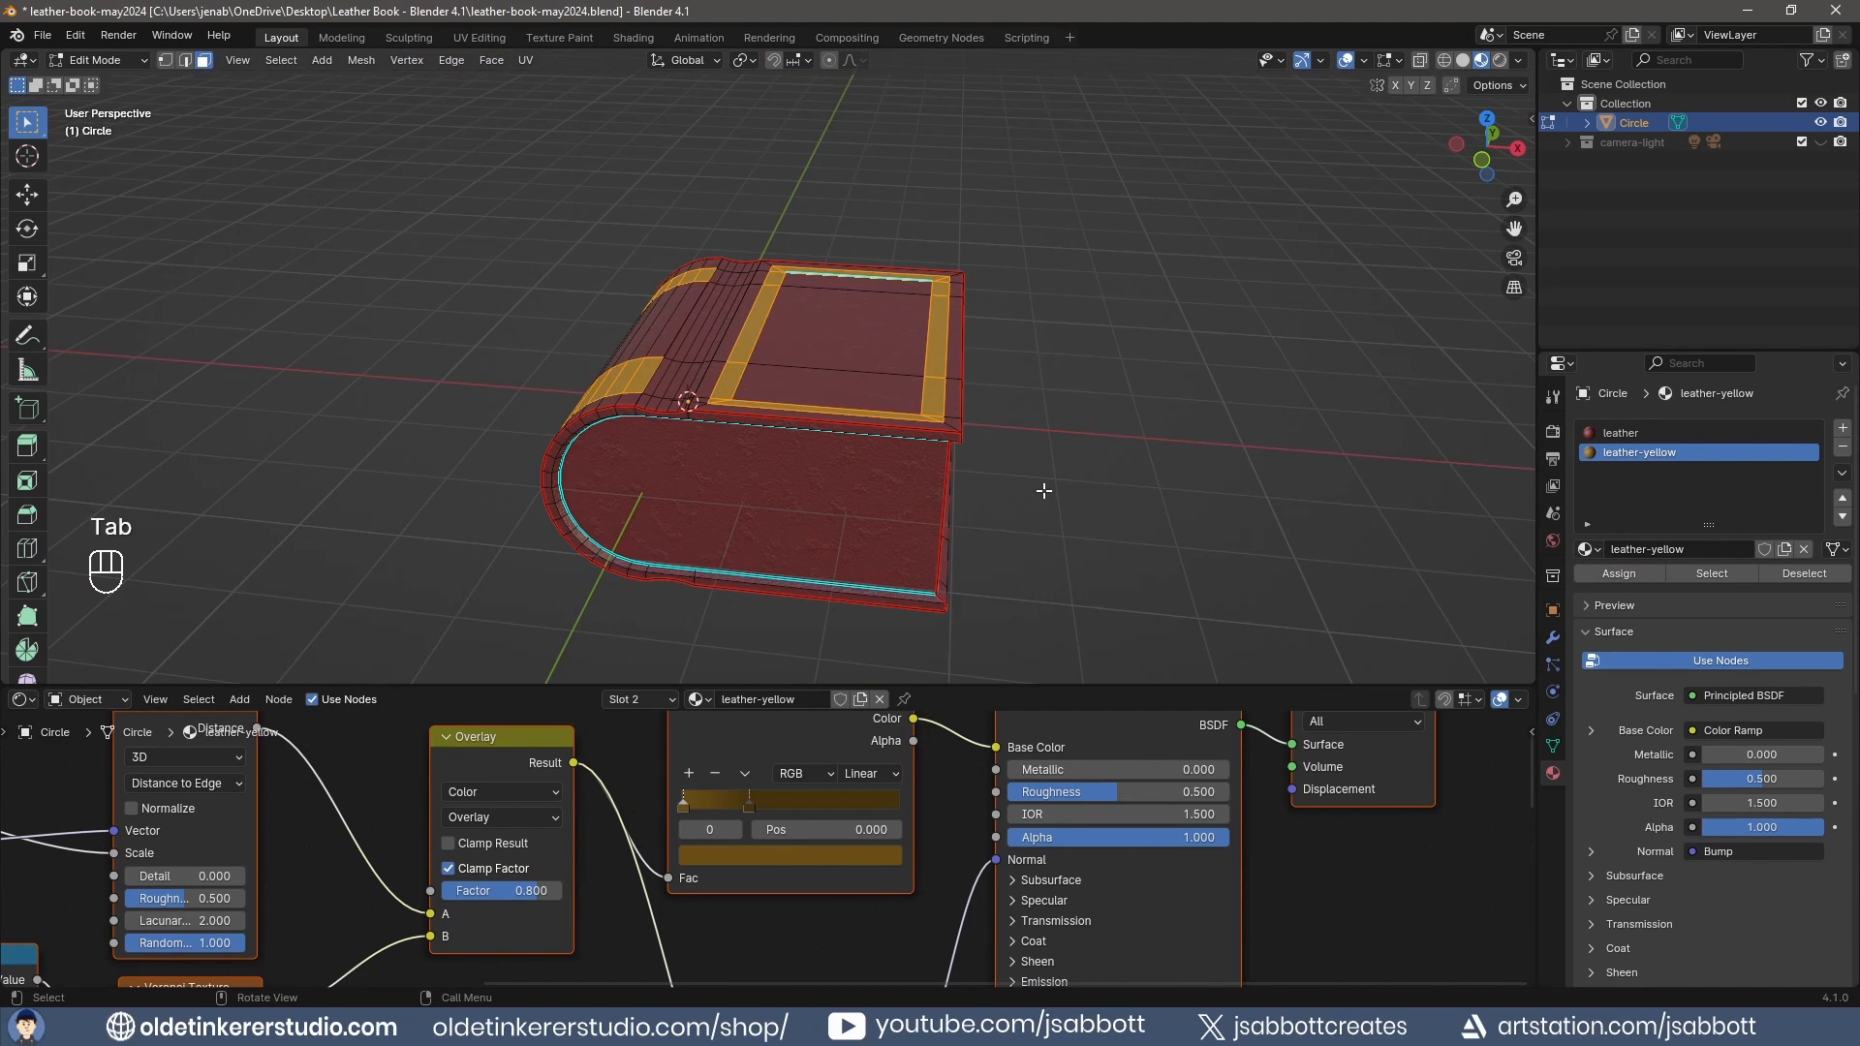
Select the three page-block faces at both ends and along the open side of the book.
{"action": "key", "text": "3"}
{"action": "left_click", "coordinate": [840, 516]}
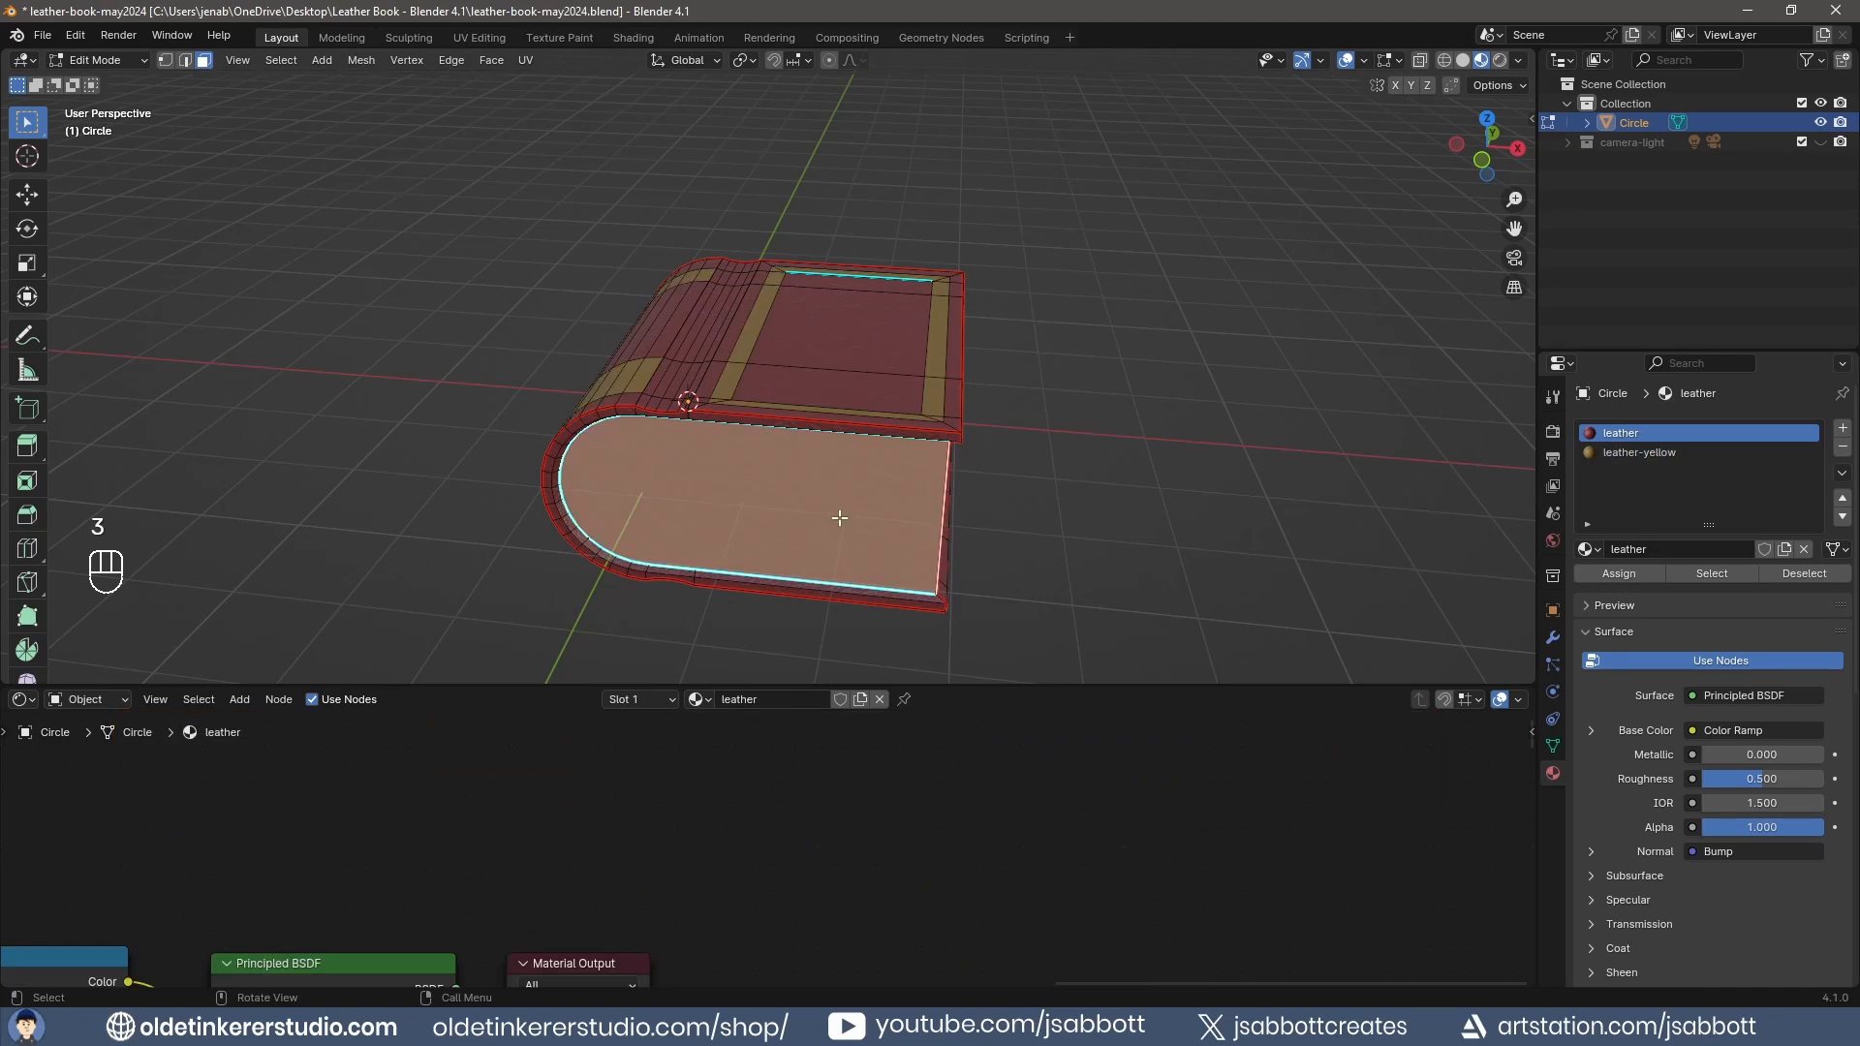
{"action": "middle_click_drag", "start_coordinate": [1151, 476], "coordinate": [988, 477]}
{"action": "left_click", "coordinate": [714, 456], "text": "shift"}
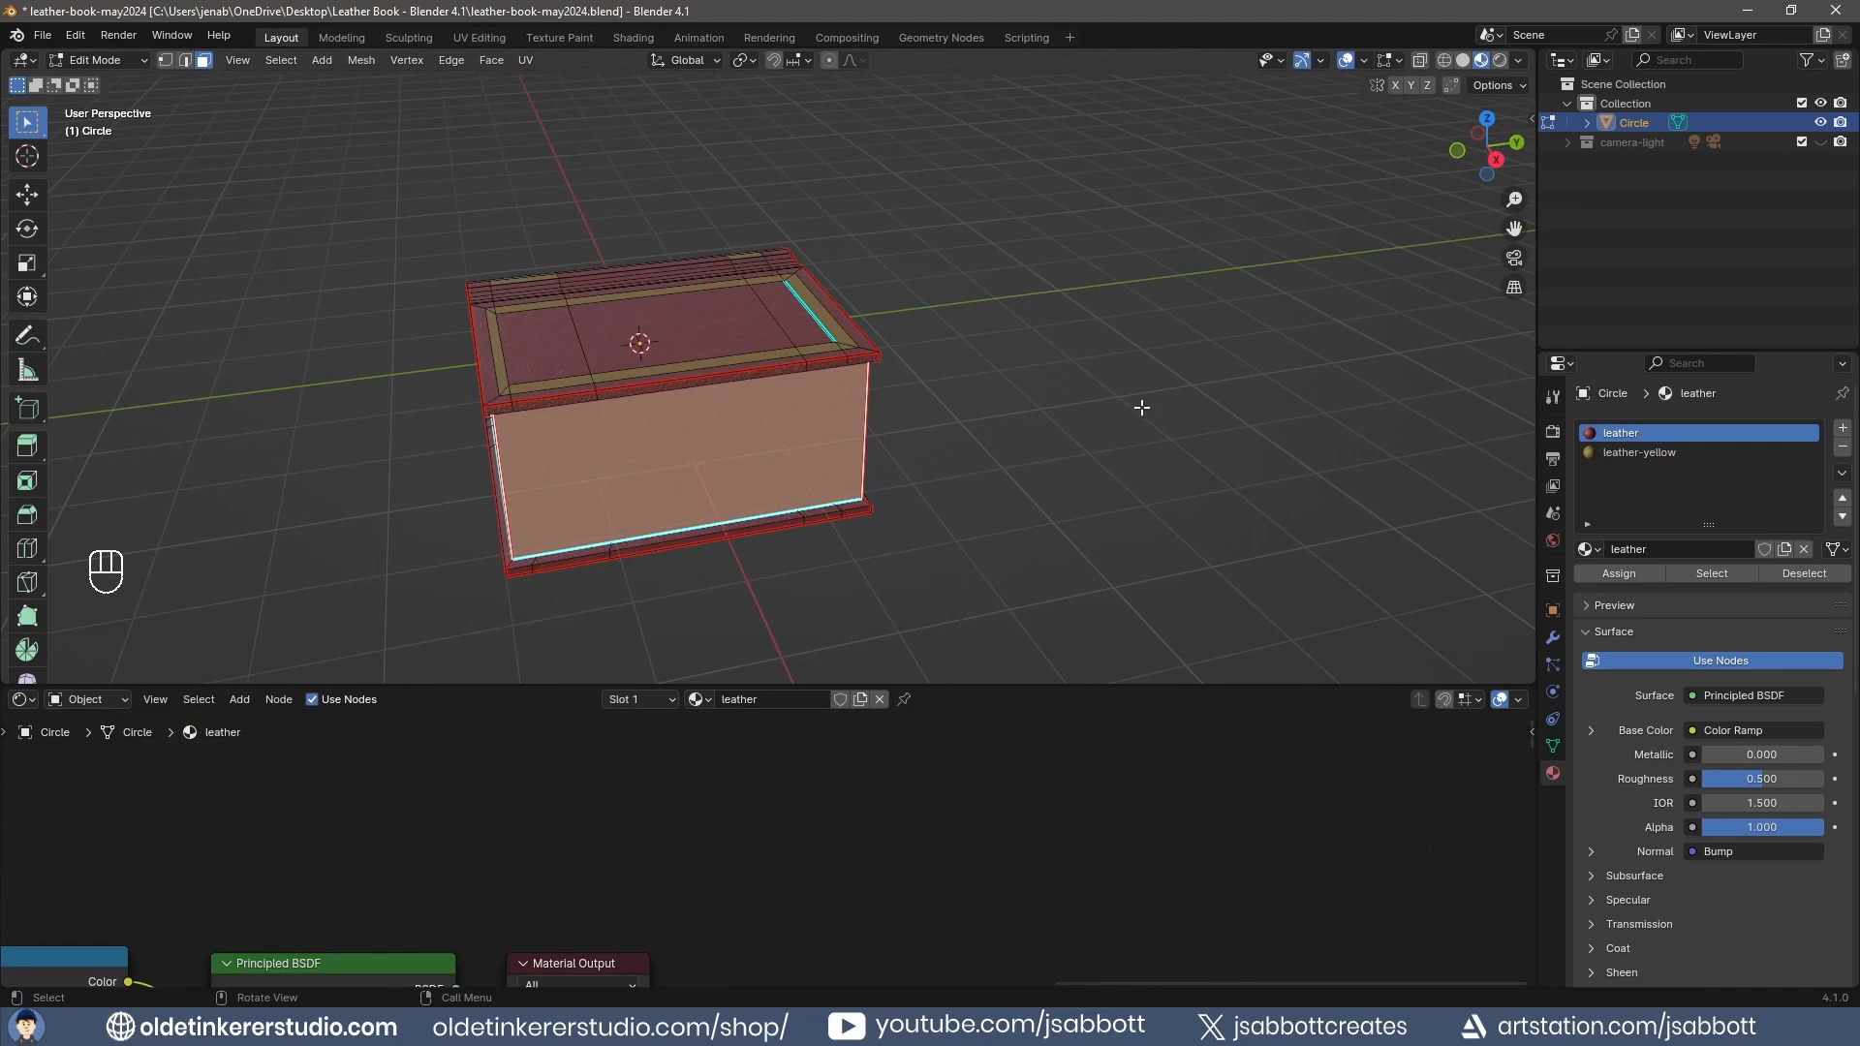
{"action": "middle_click_drag", "start_coordinate": [1142, 403], "coordinate": [875, 409]}
{"action": "left_click", "coordinate": [586, 427], "text": "shift"}
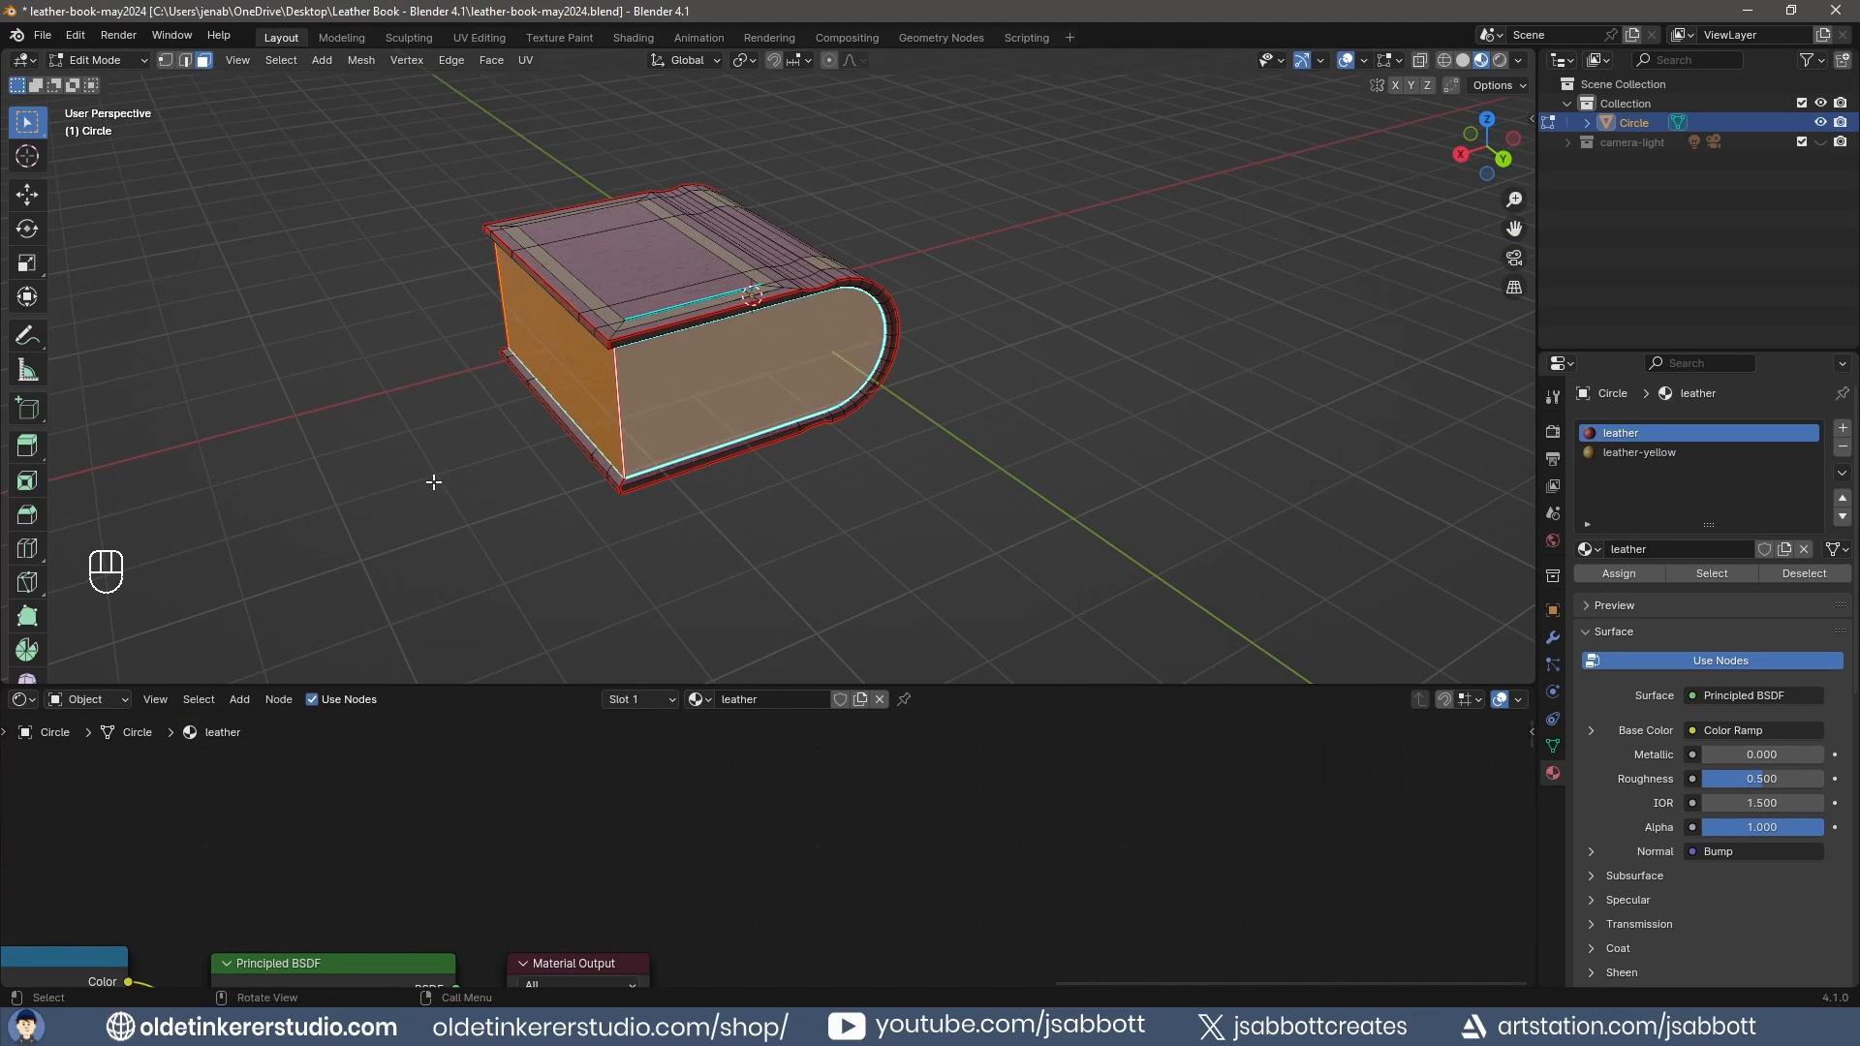
{"action": "middle_click_drag", "start_coordinate": [432, 481], "coordinate": [853, 479]}
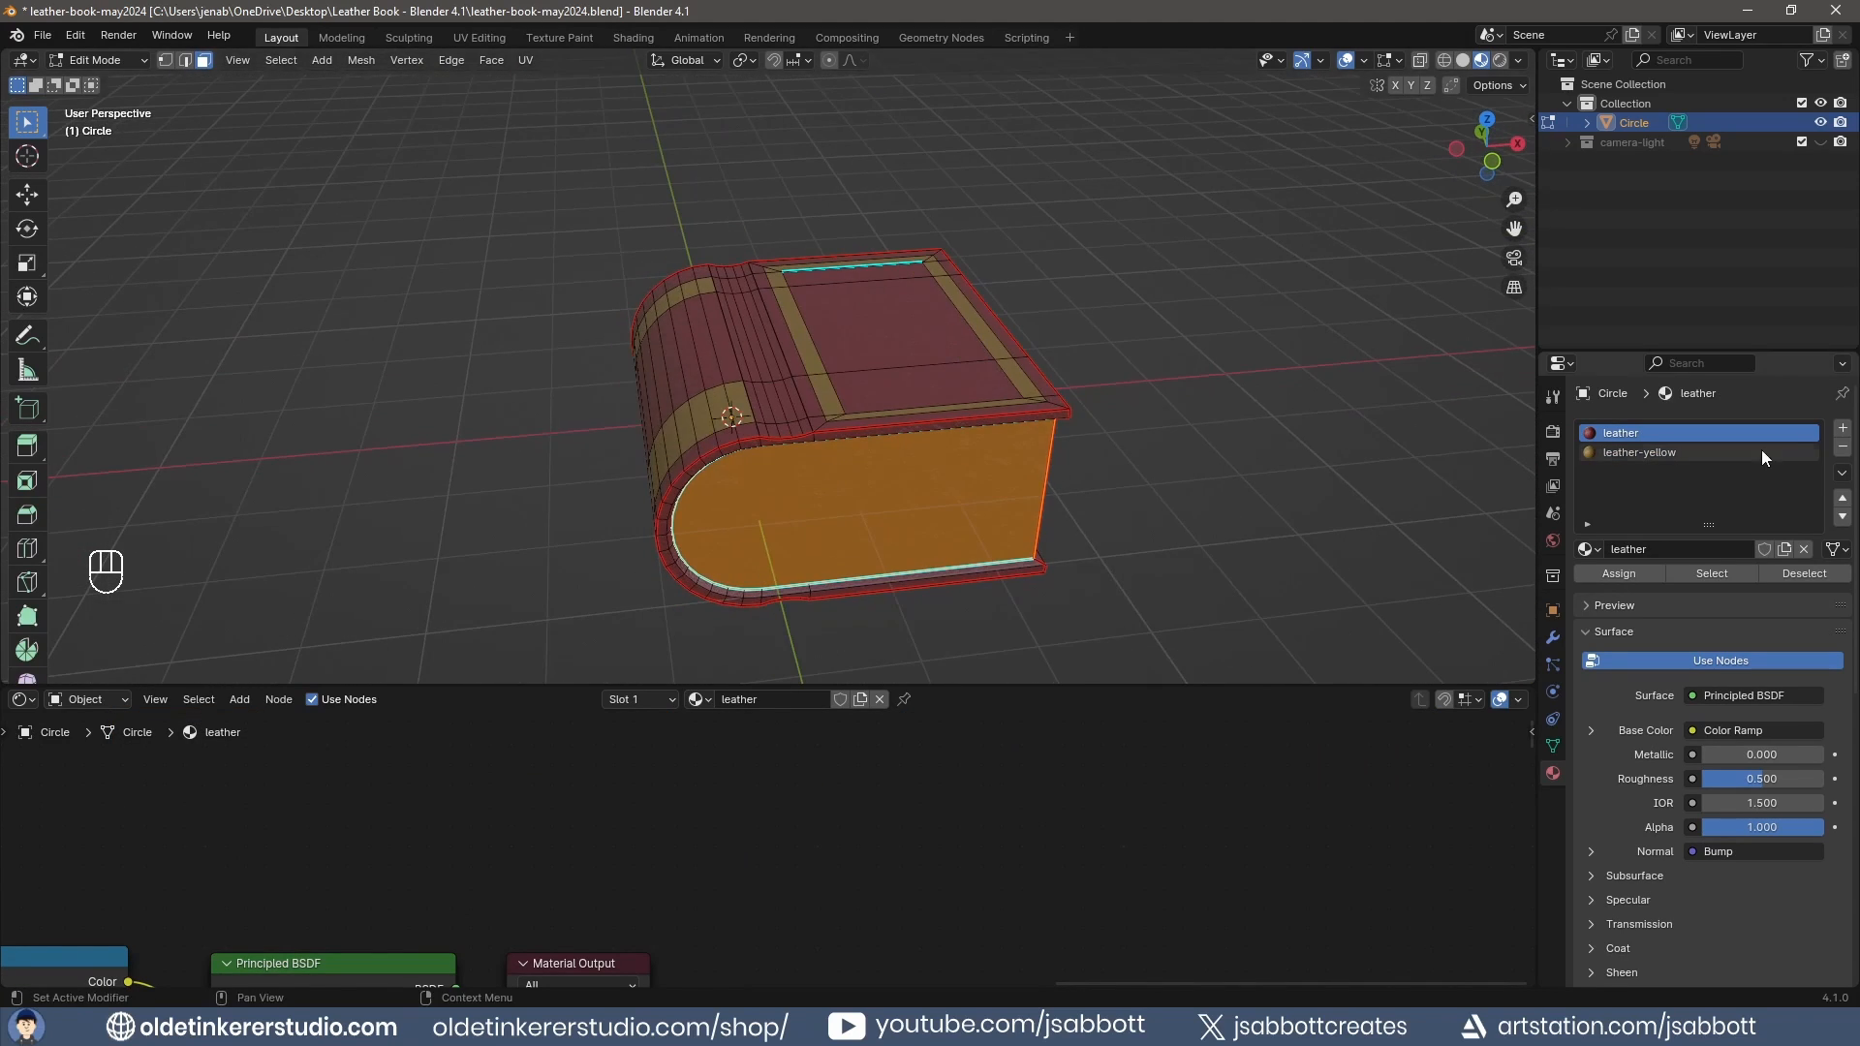
Add a third material slot with a new material named paper and assign it to the selected page faces.
{"action": "left_click", "coordinate": [1842, 428]}
{"action": "left_click", "coordinate": [1710, 550]}
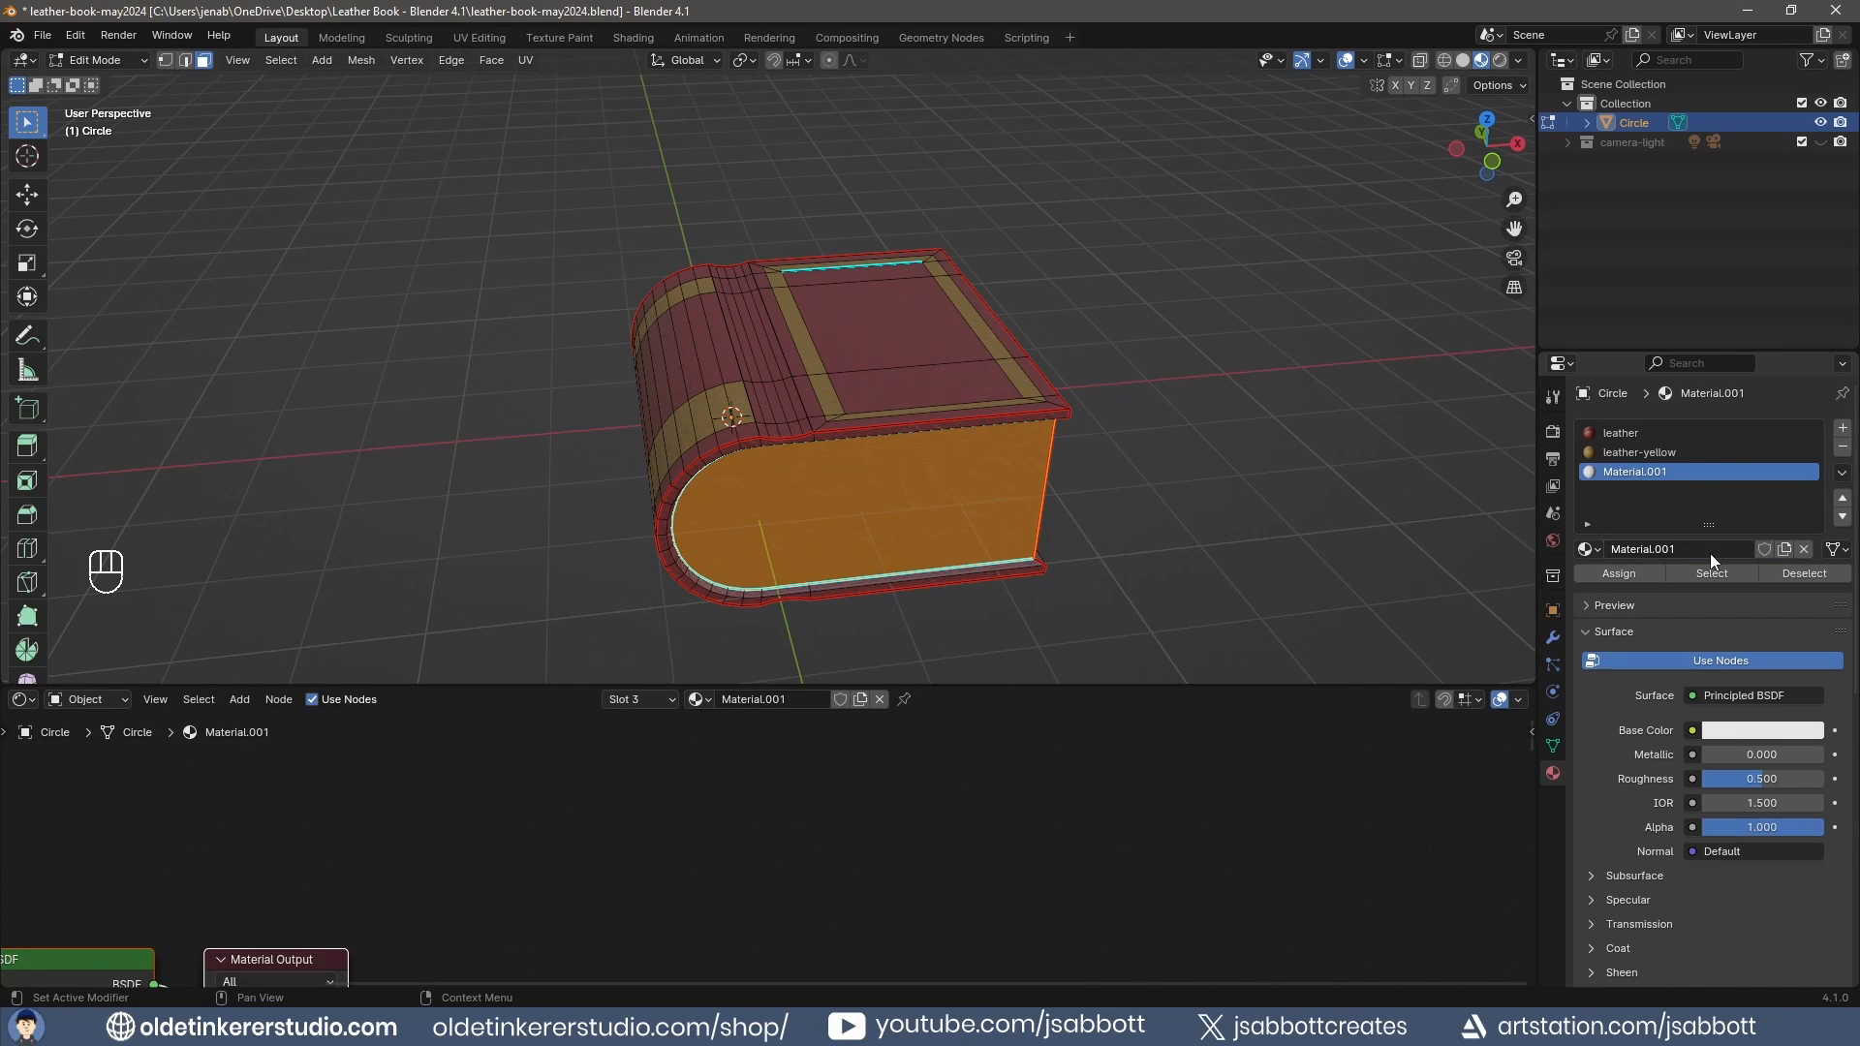
{"action": "left_click", "coordinate": [1692, 550]}
{"action": "type", "text": "paper"}
{"action": "key", "text": "Return"}
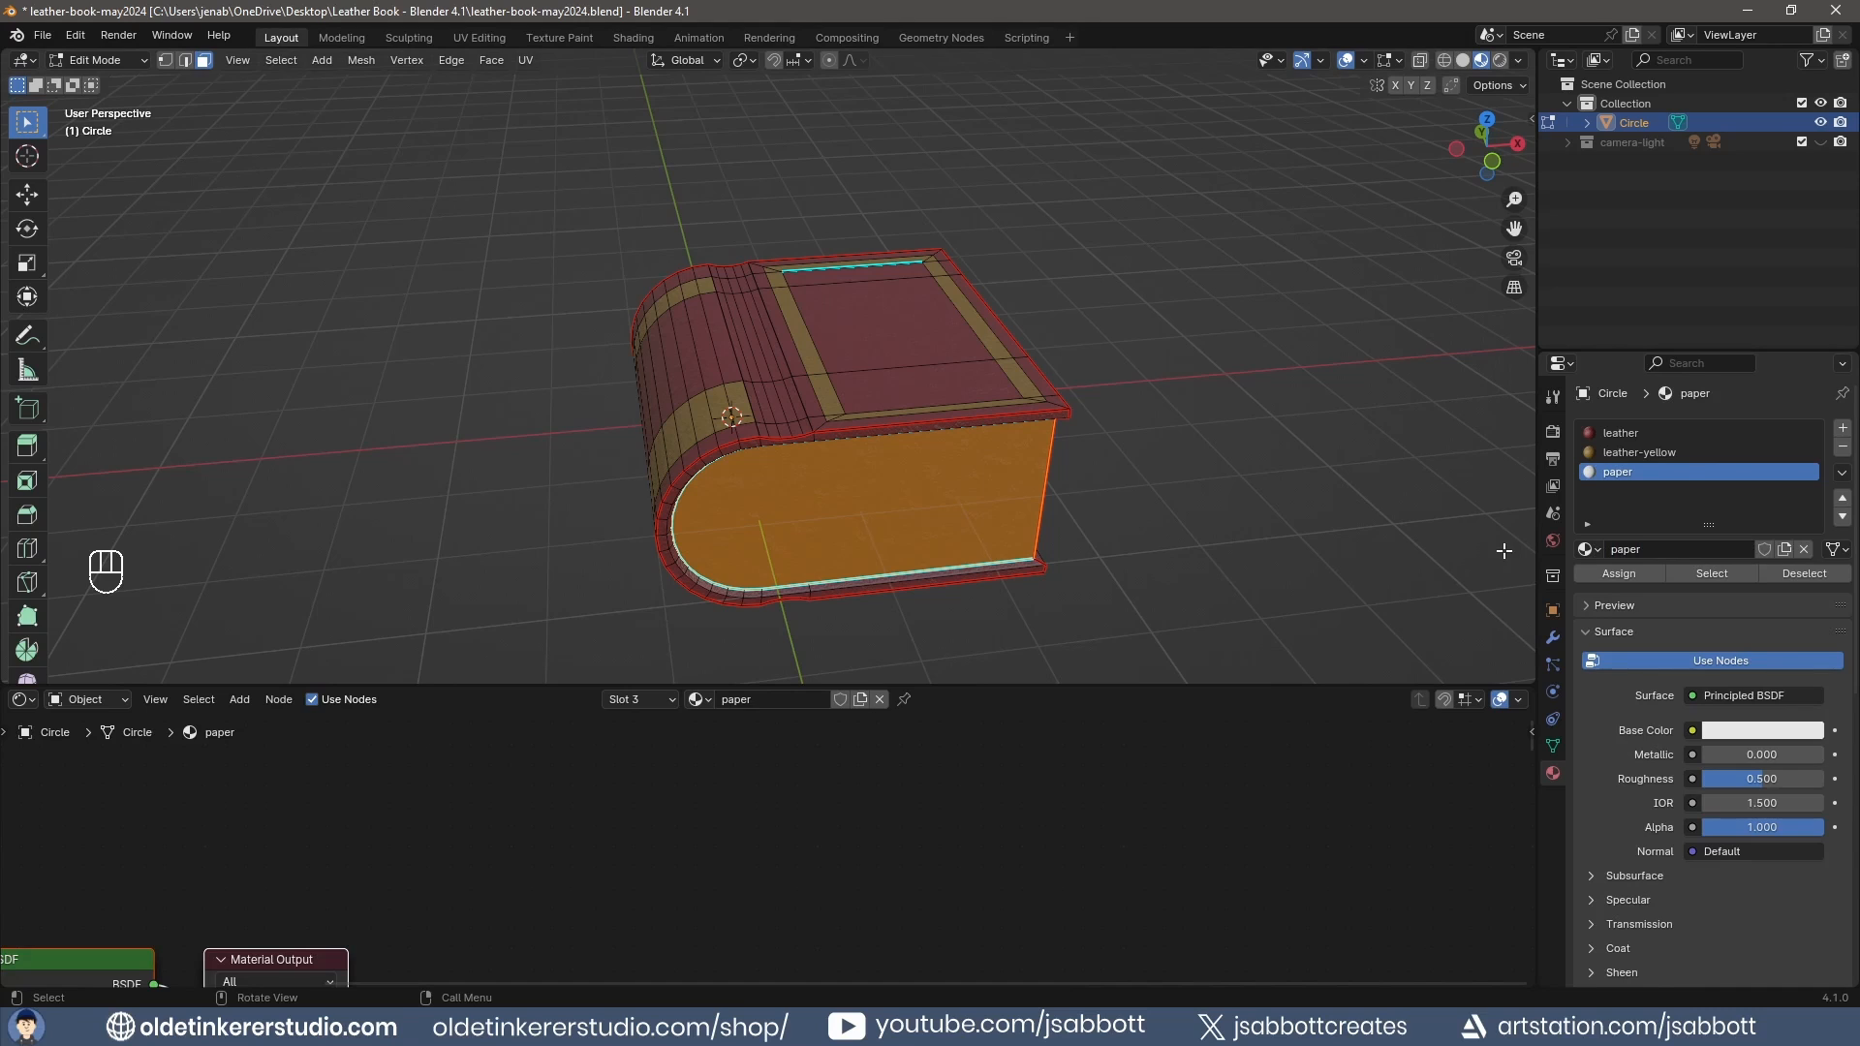
{"action": "left_click", "coordinate": [1615, 573]}
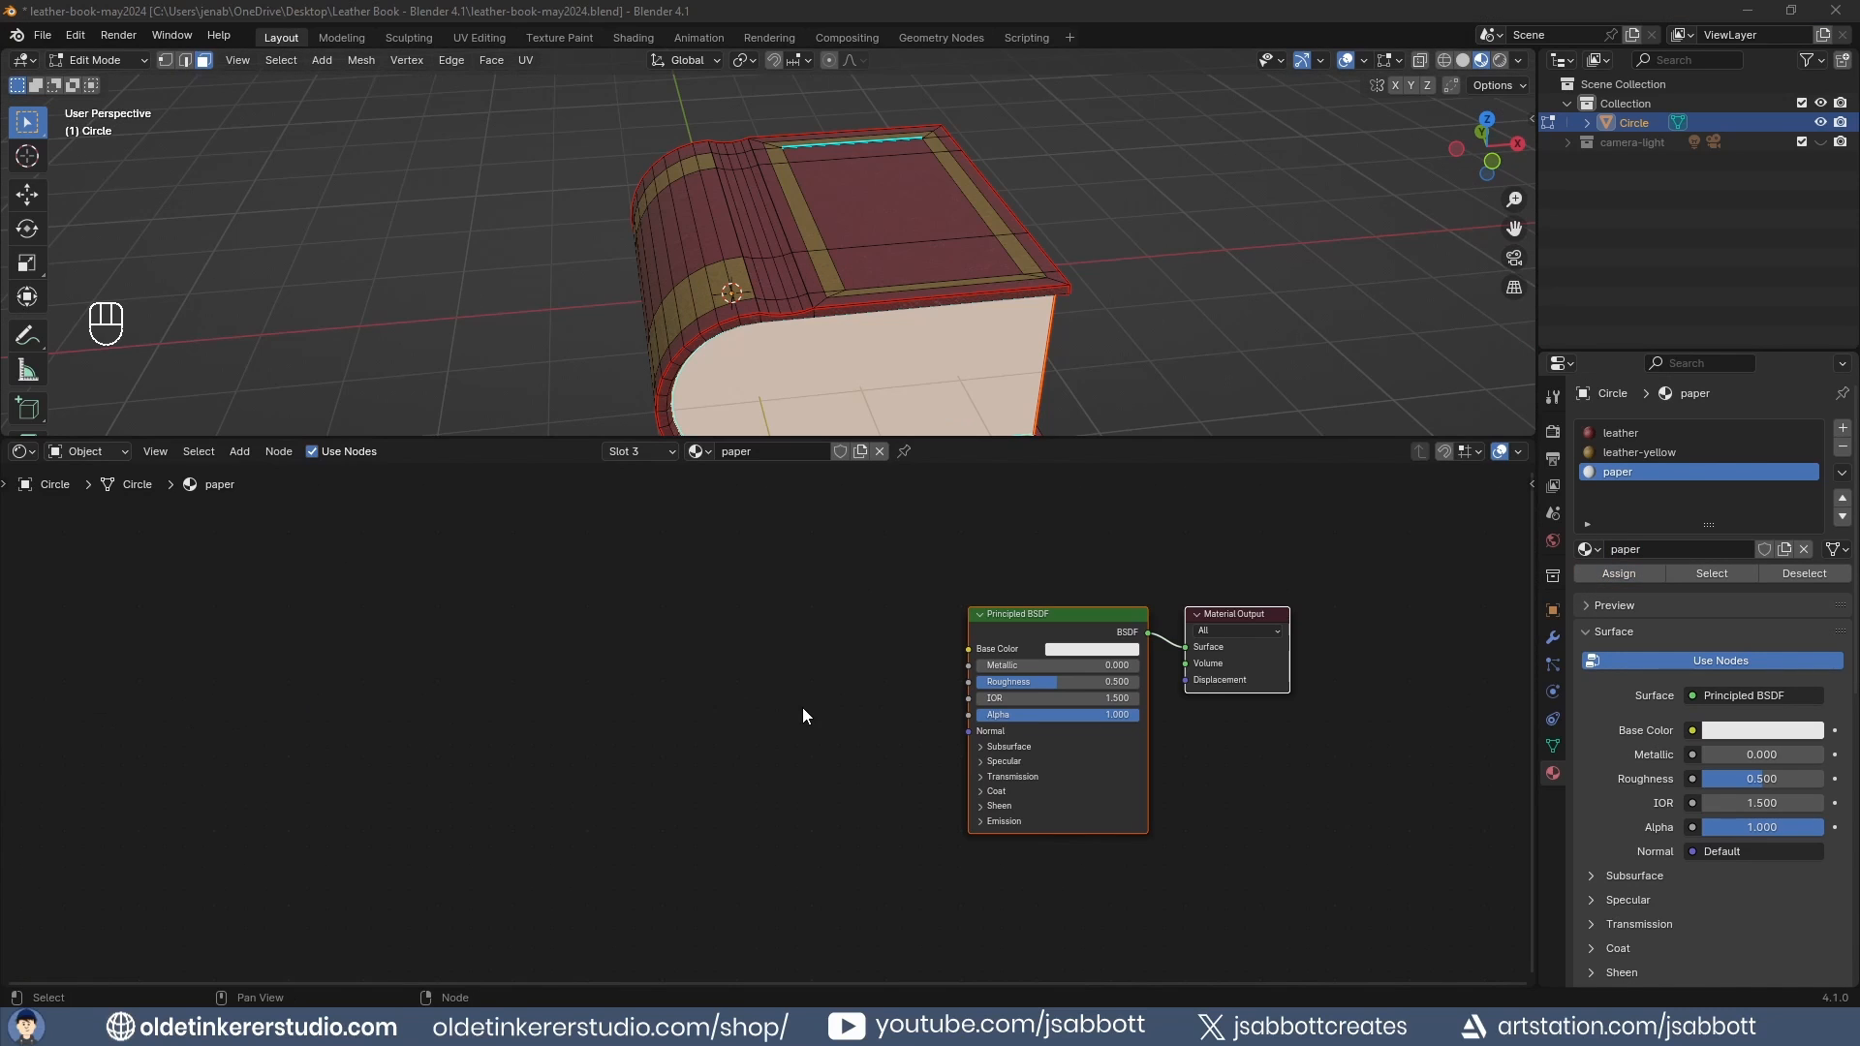
Add a Wave Texture node to the paper material and connect its Color output to the Principled BSDF's Base Color.
{"action": "key", "text": "shift+a"}
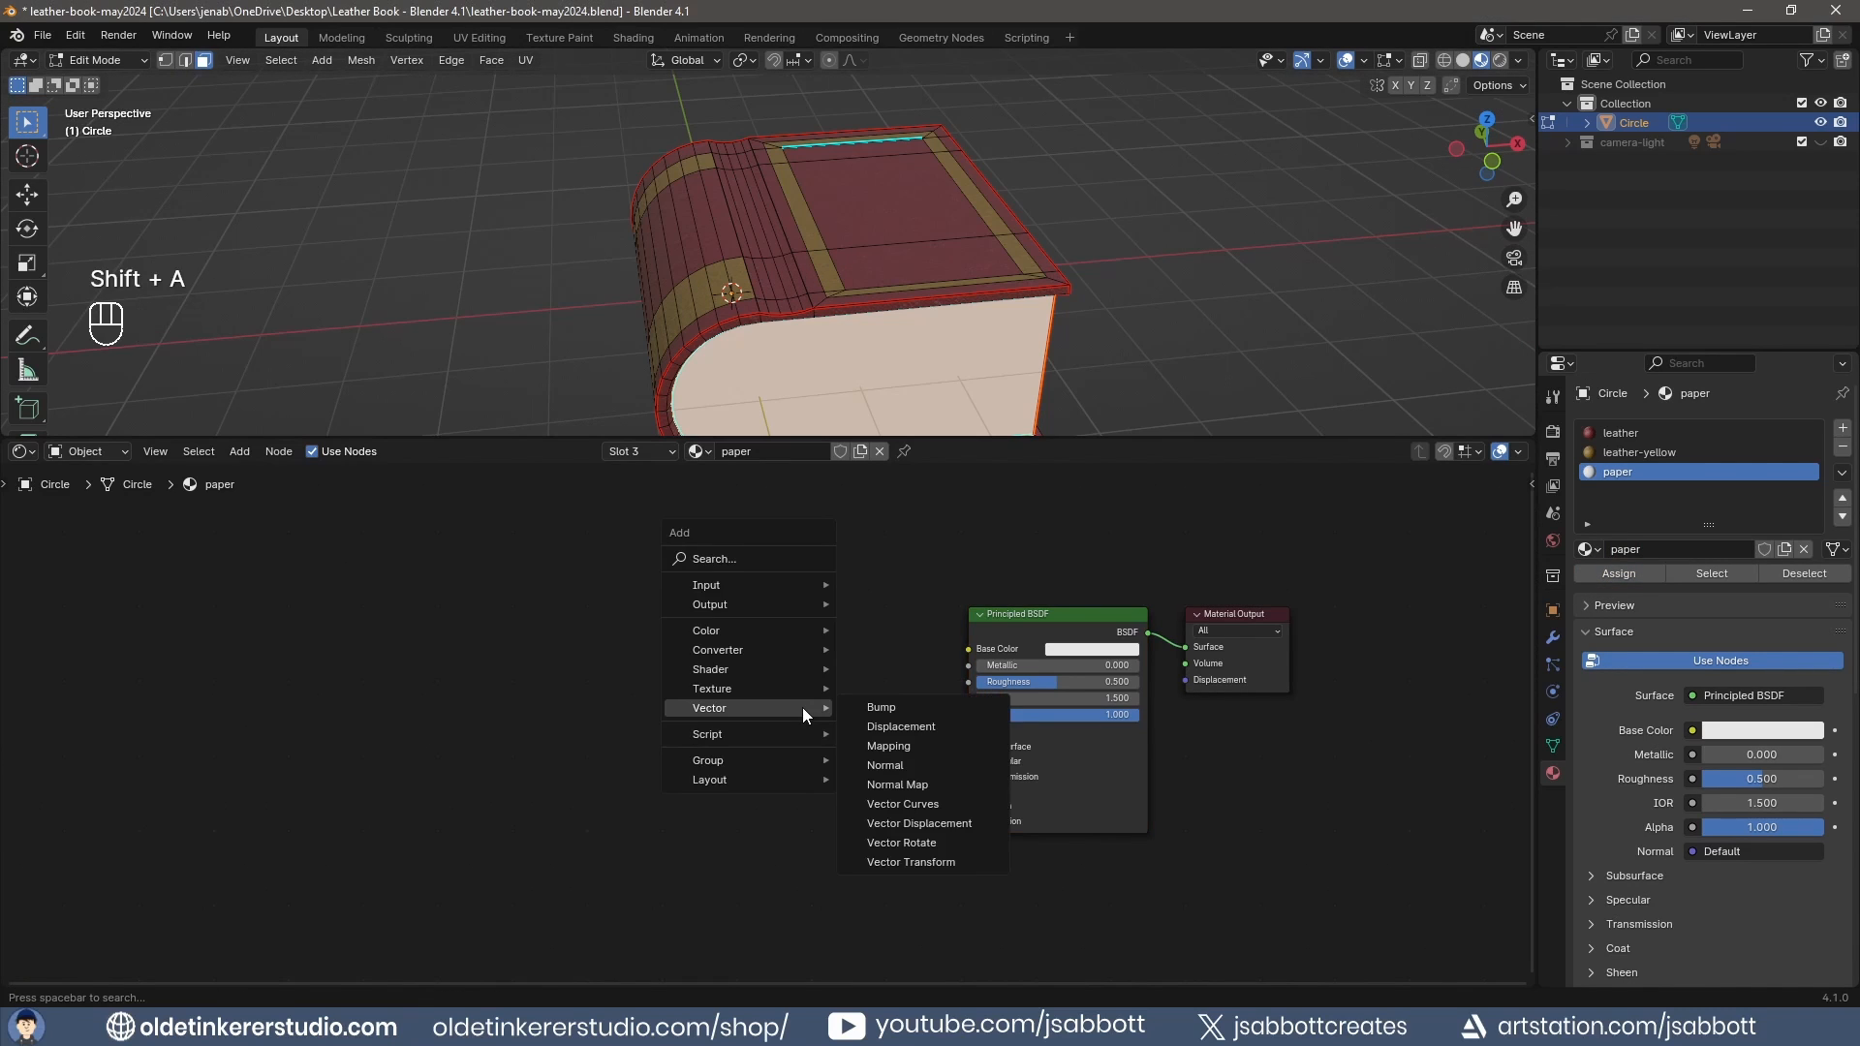
{"action": "mouse_move", "coordinate": [796, 687]}
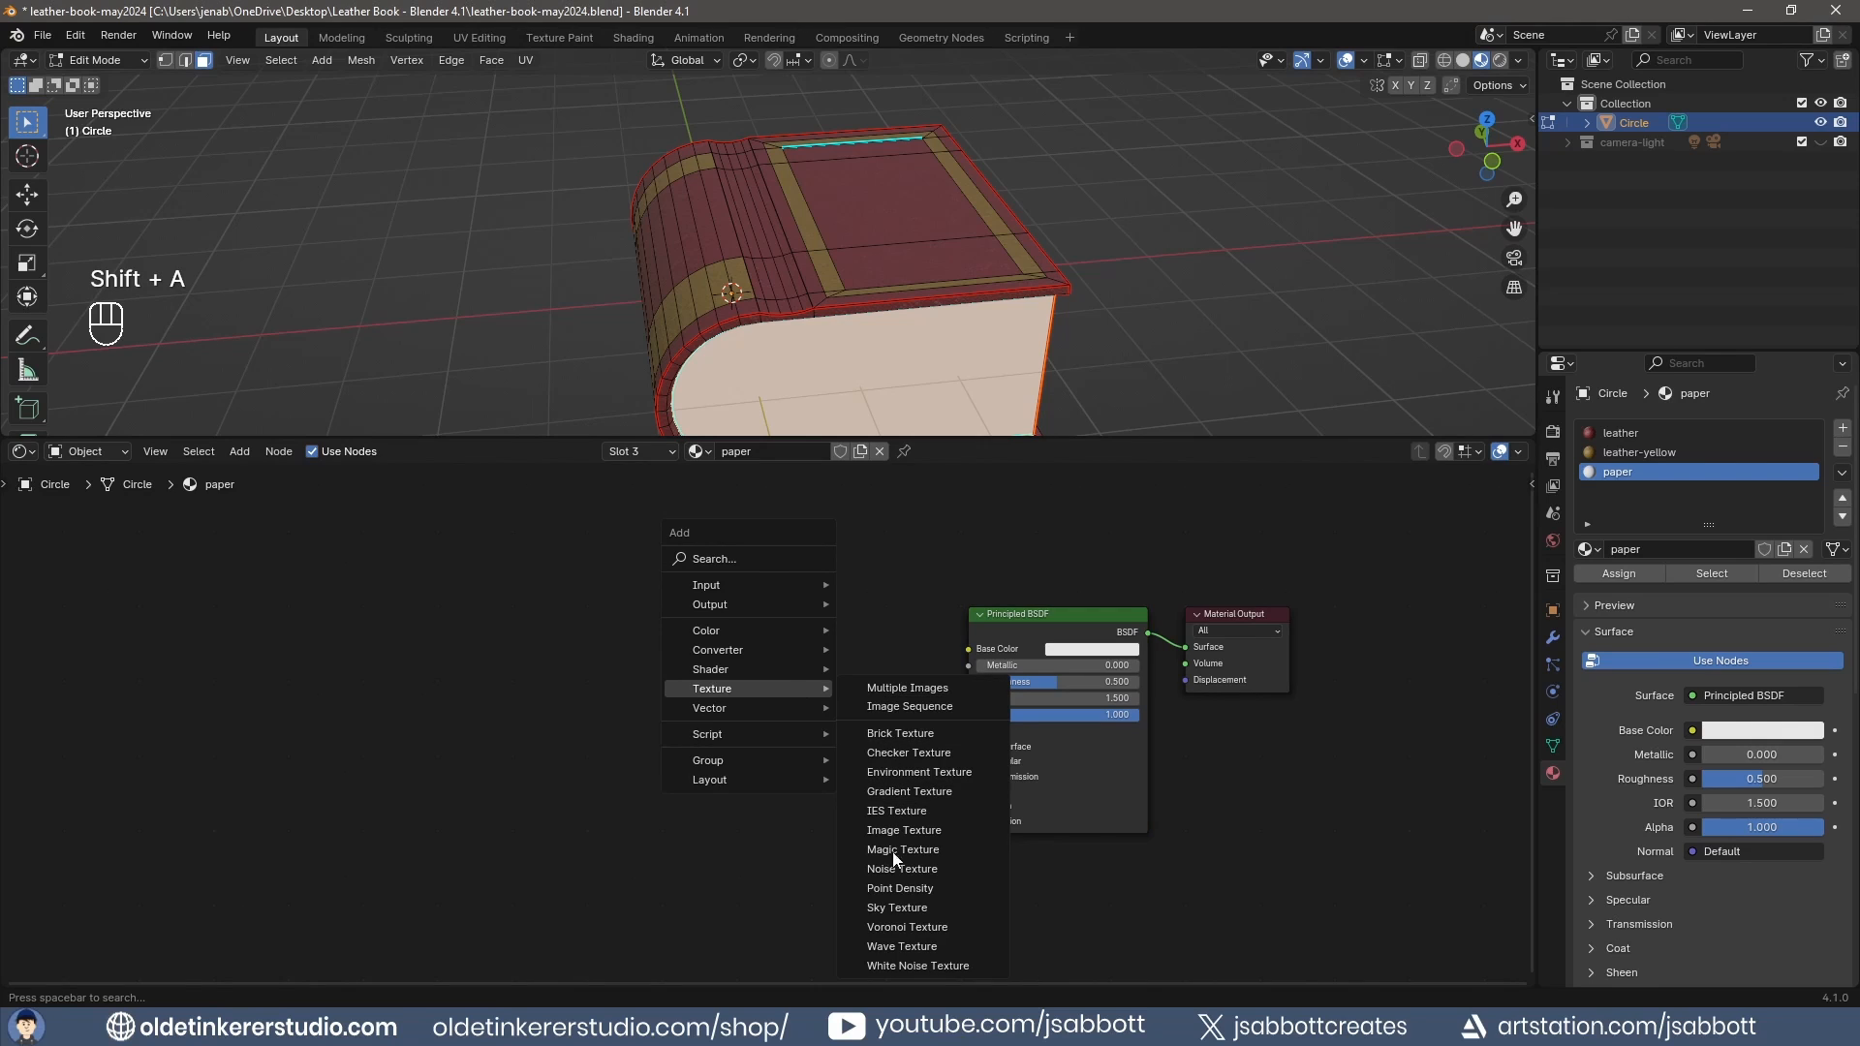
{"action": "left_click", "coordinate": [908, 946]}
{"action": "left_click", "coordinate": [731, 641]}
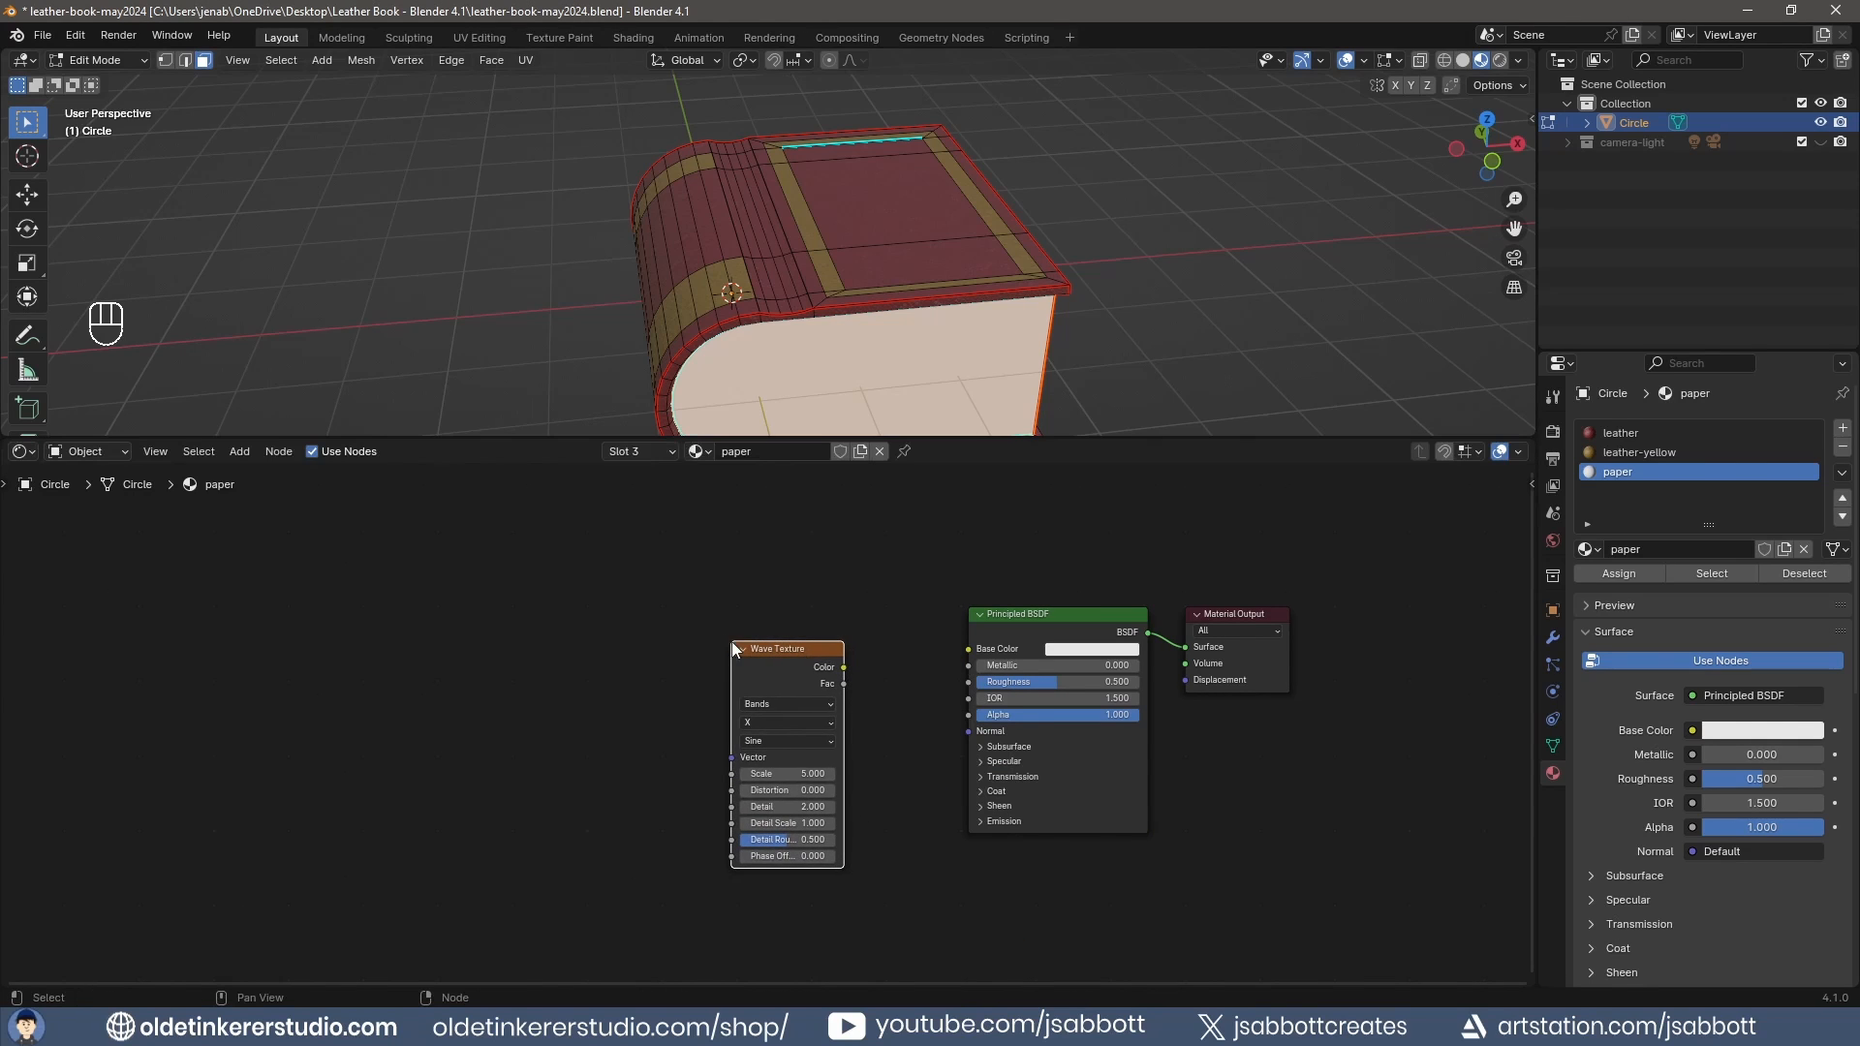
{"action": "middle_click_drag", "start_coordinate": [944, 367], "coordinate": [954, 281]}
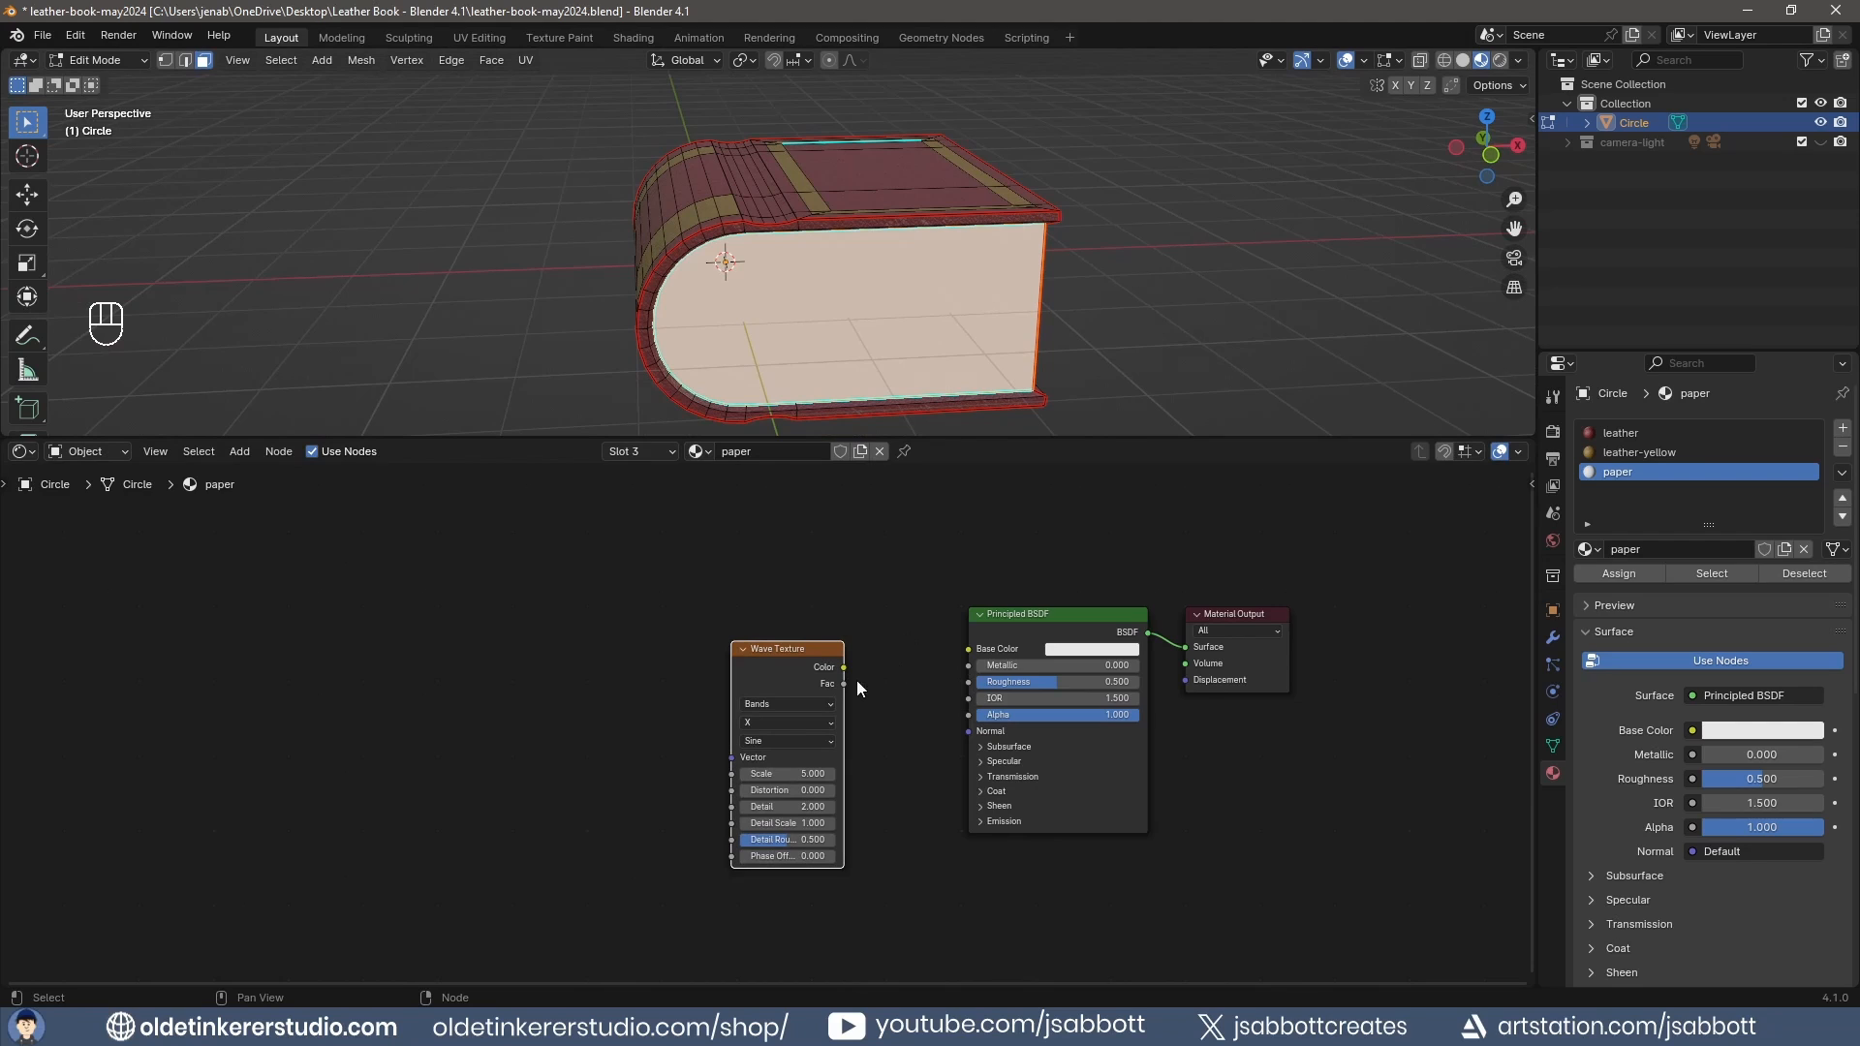
{"action": "left_click_drag", "start_coordinate": [845, 668], "coordinate": [968, 648]}
Move the Wave Texture node slightly and set its bands direction to Z.
{"action": "left_click_drag", "start_coordinate": [789, 723], "coordinate": [805, 673]}
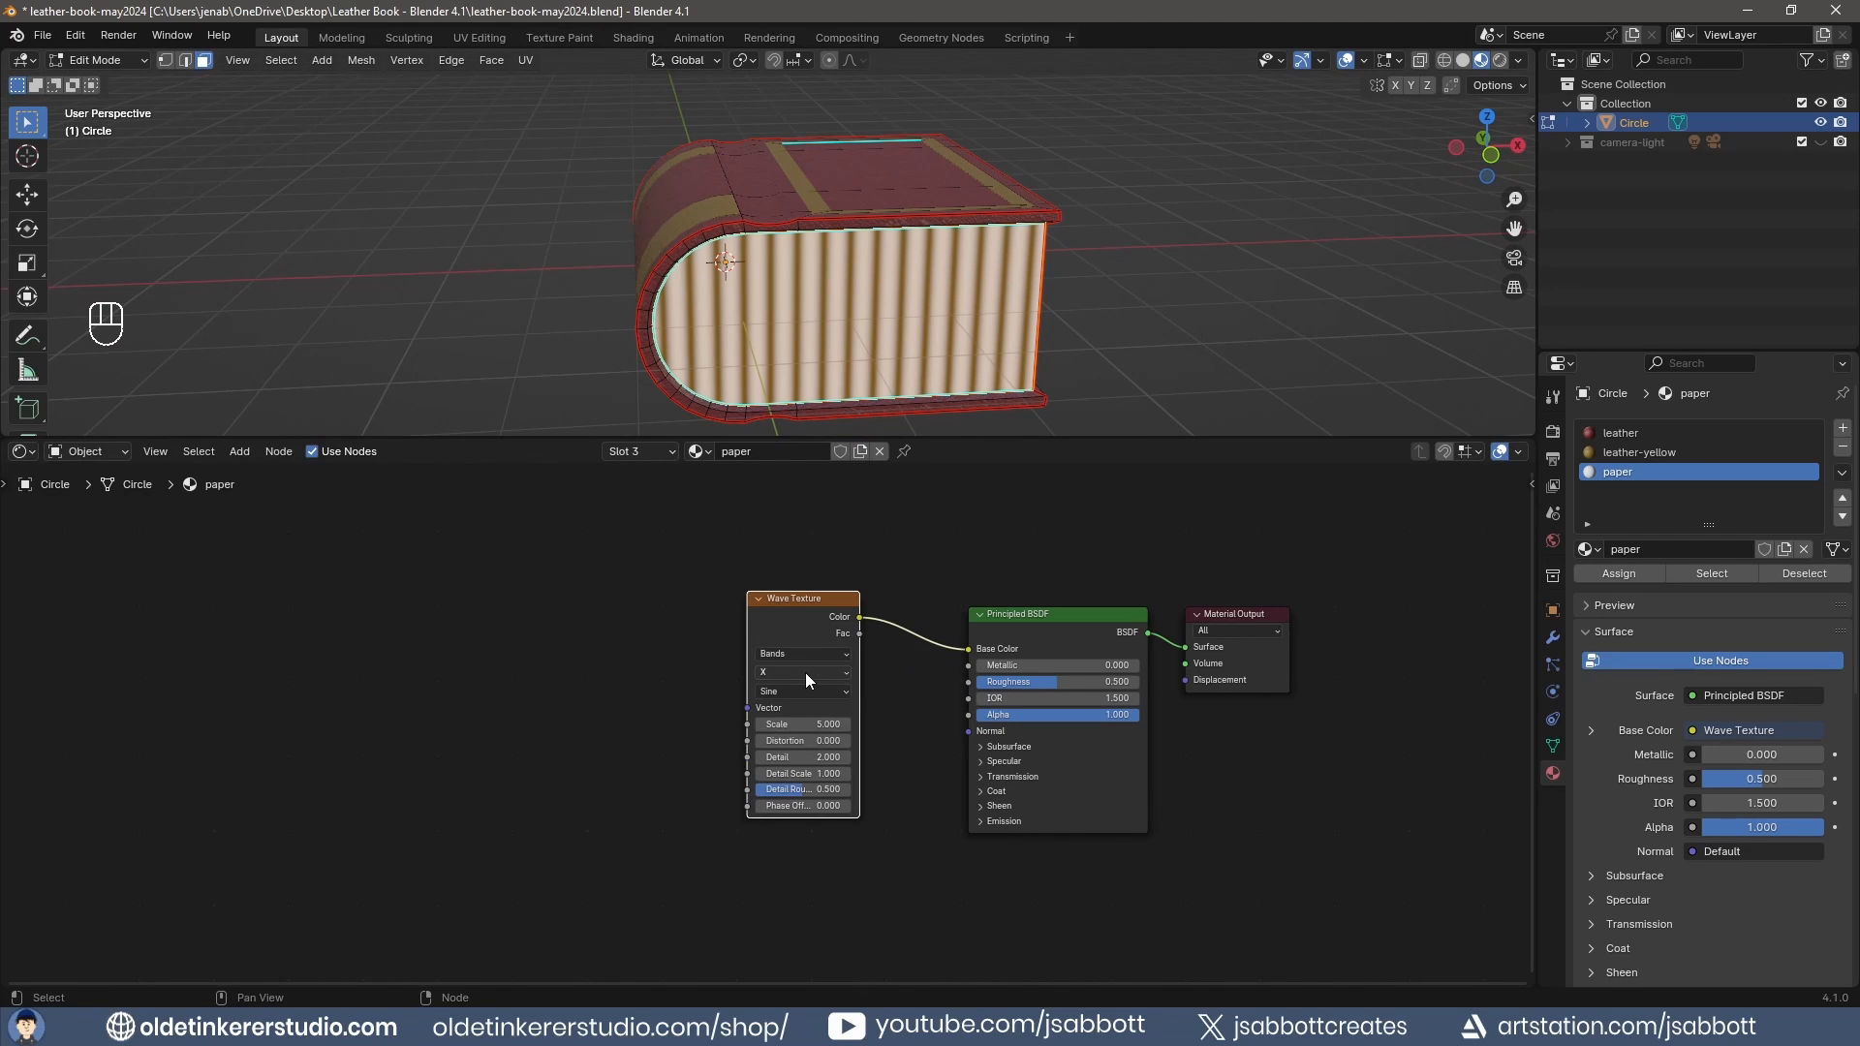
{"action": "left_click", "coordinate": [805, 672]}
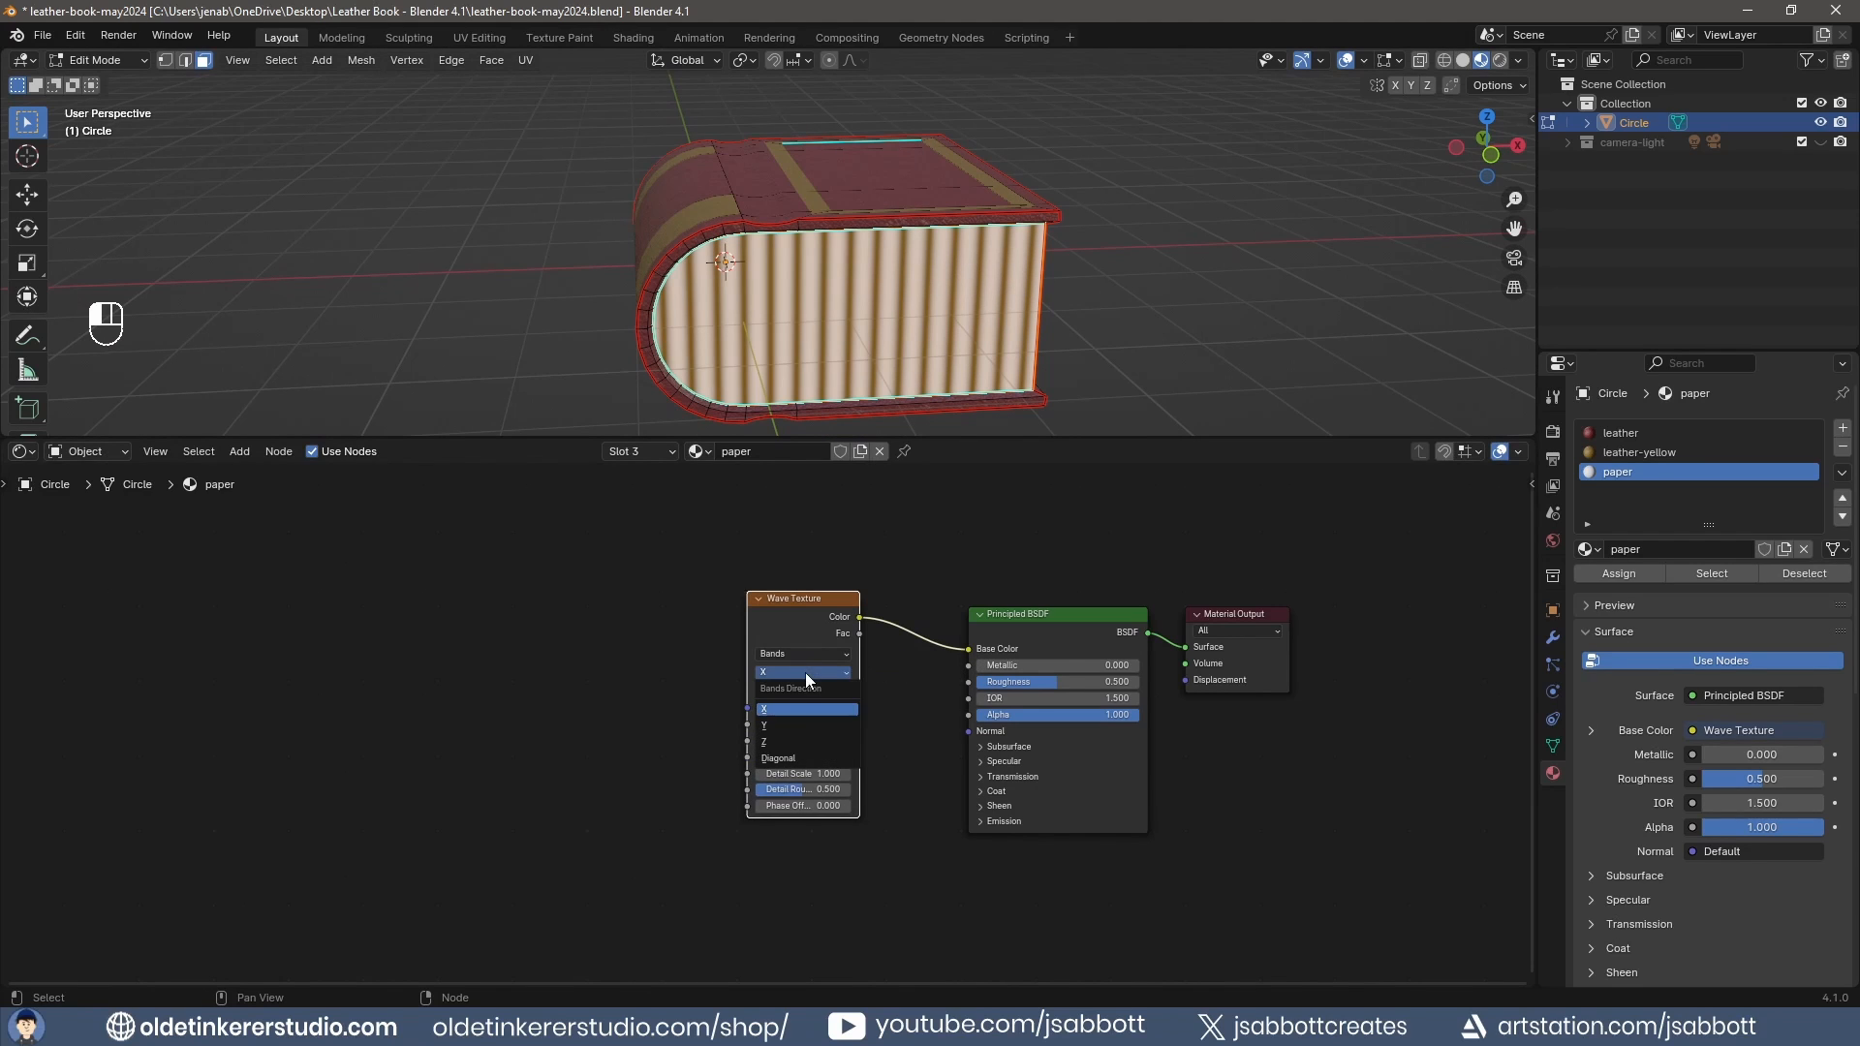
{"action": "left_click", "coordinate": [786, 739]}
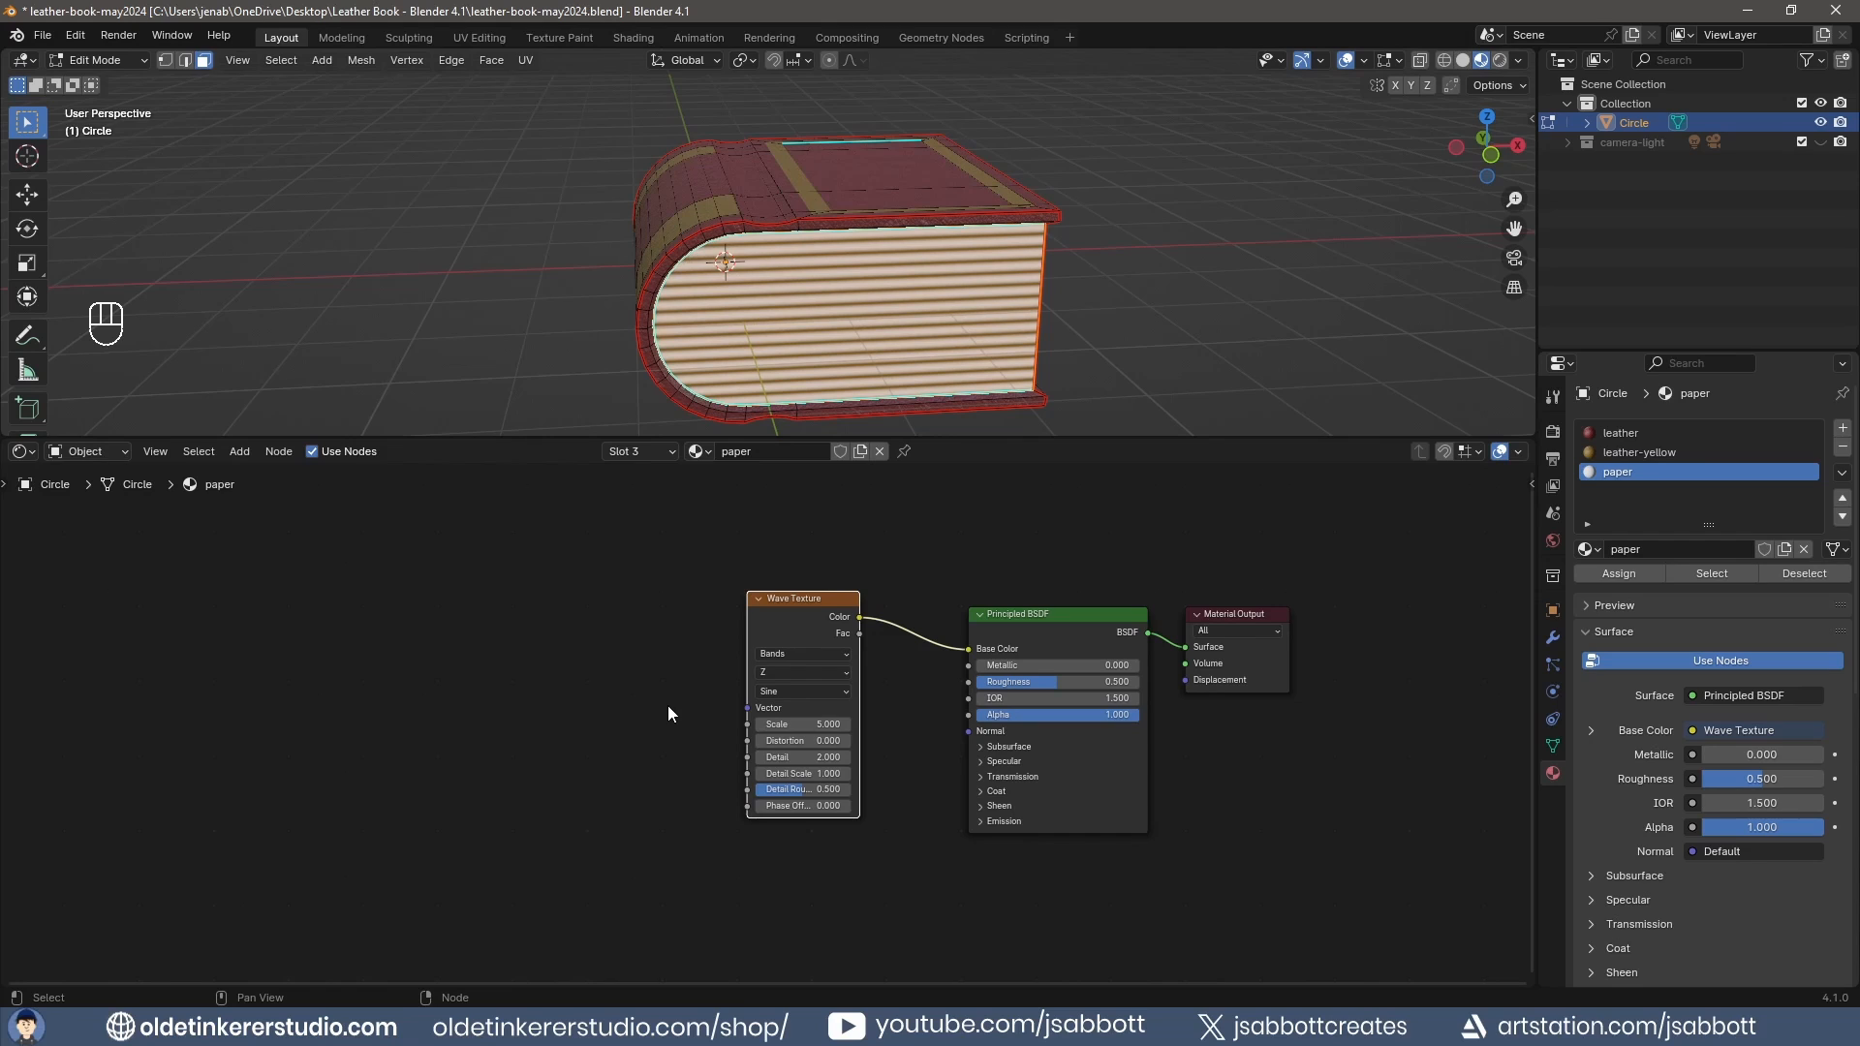
Set the Wave Texture's Scale to 35 and its Detail Roughness to 1.
{"action": "scroll", "coordinate": [746, 377], "scroll_direction": "up", "scroll_amount": 2}
{"action": "left_click", "coordinate": [804, 725]}
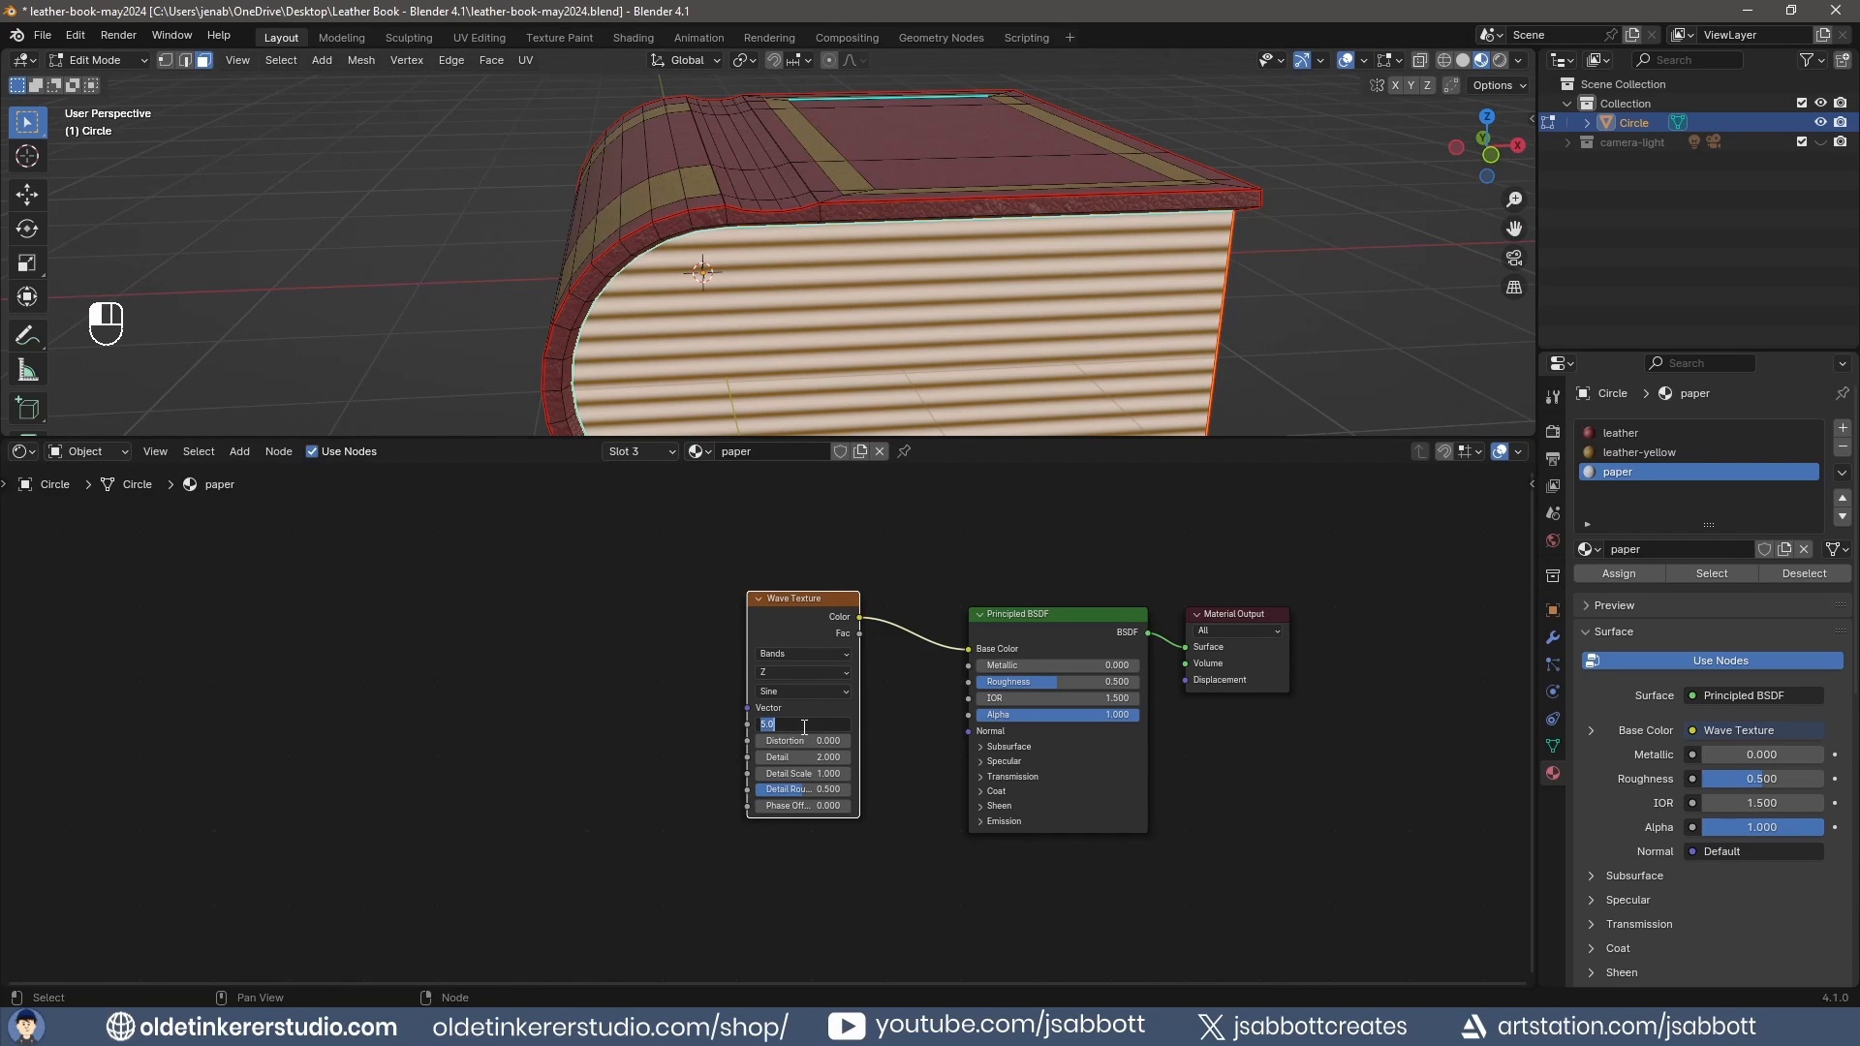
{"action": "type", "text": "35"}
{"action": "key", "text": "Tab"}
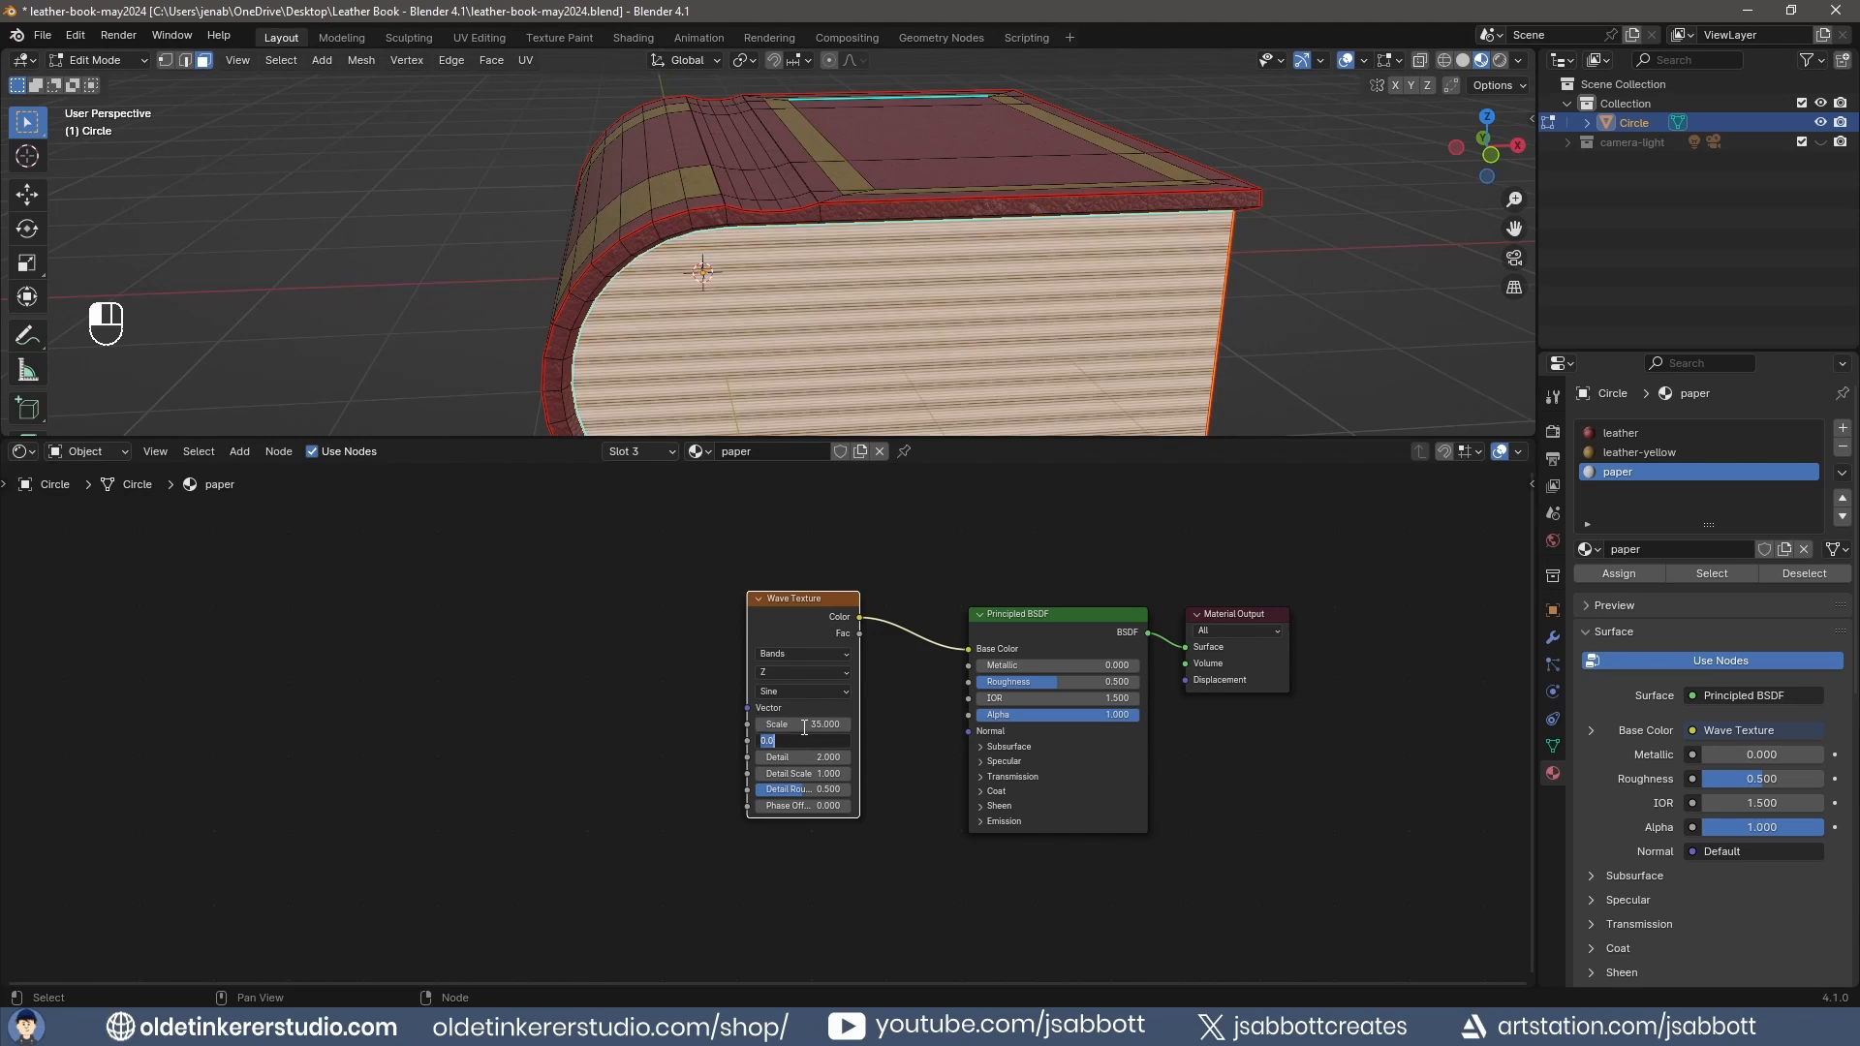
{"action": "key", "text": "Tab"}
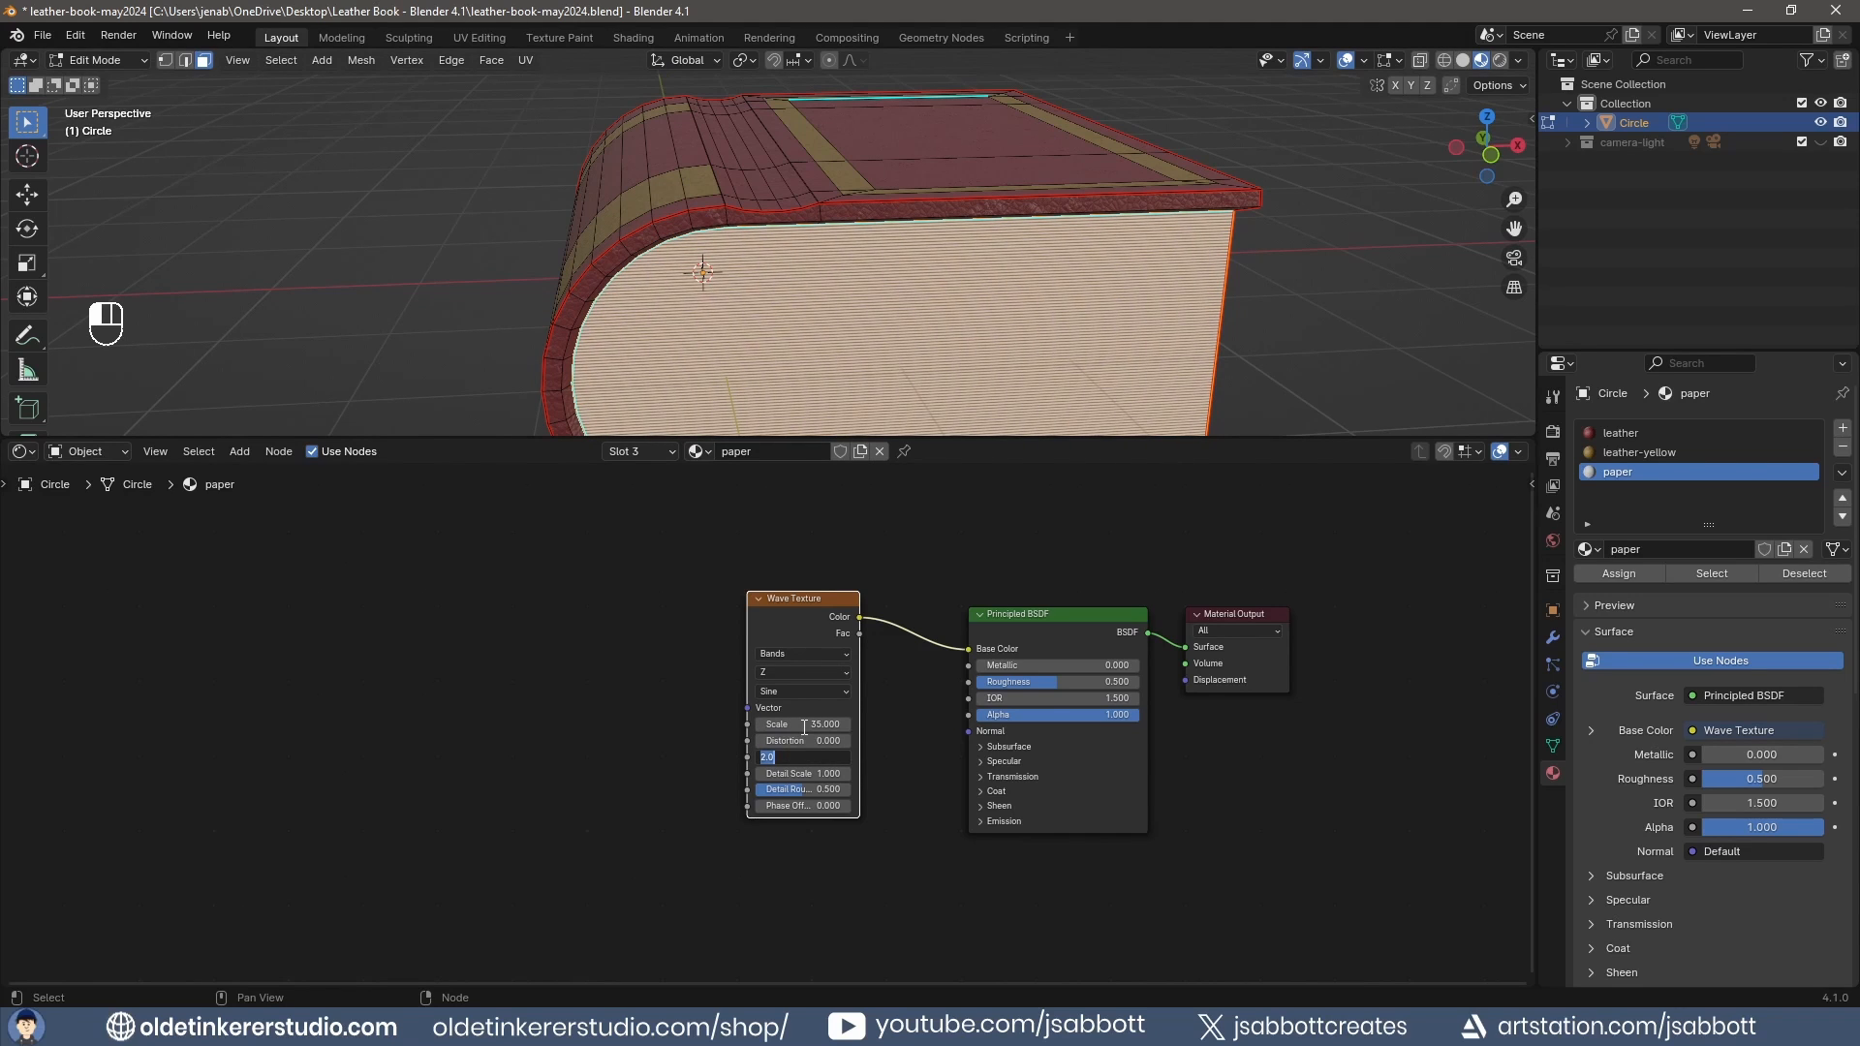
{"action": "key", "text": "Tab"}
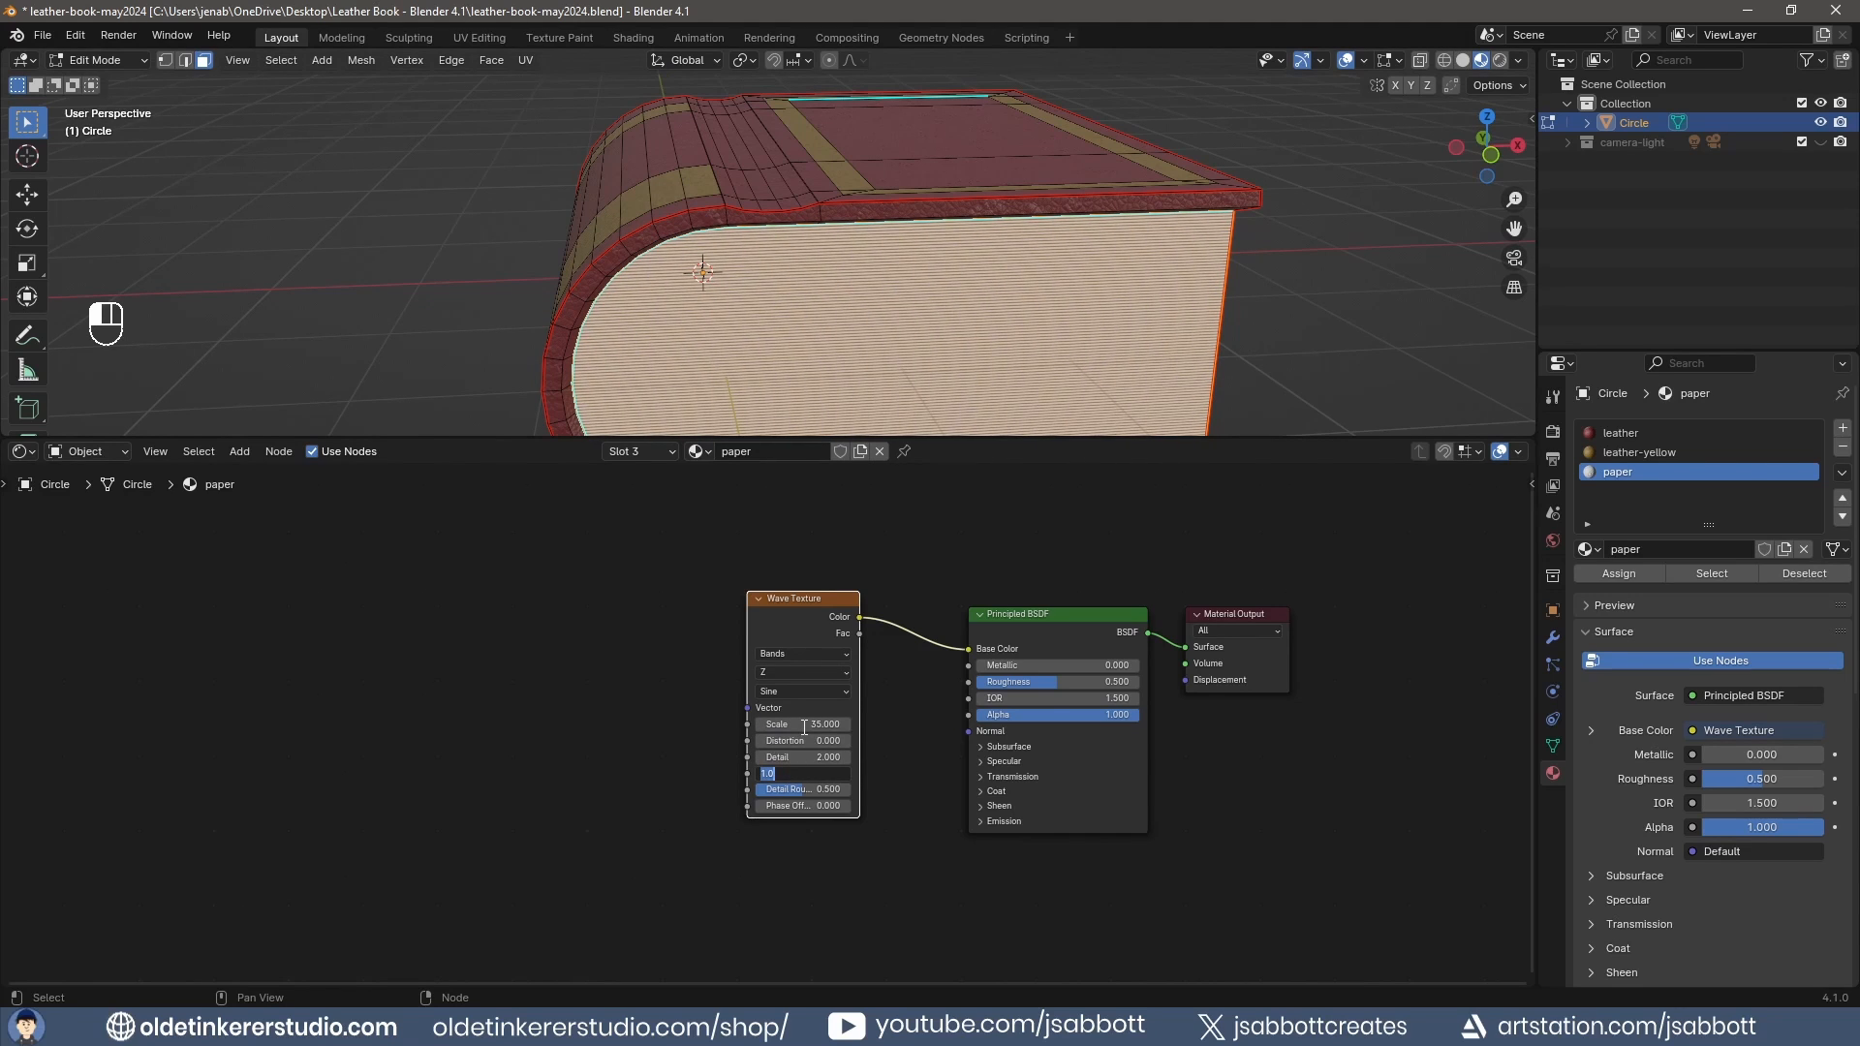
{"action": "key", "text": "Tab"}
{"action": "type", "text": "1"}
{"action": "key", "text": "Return"}
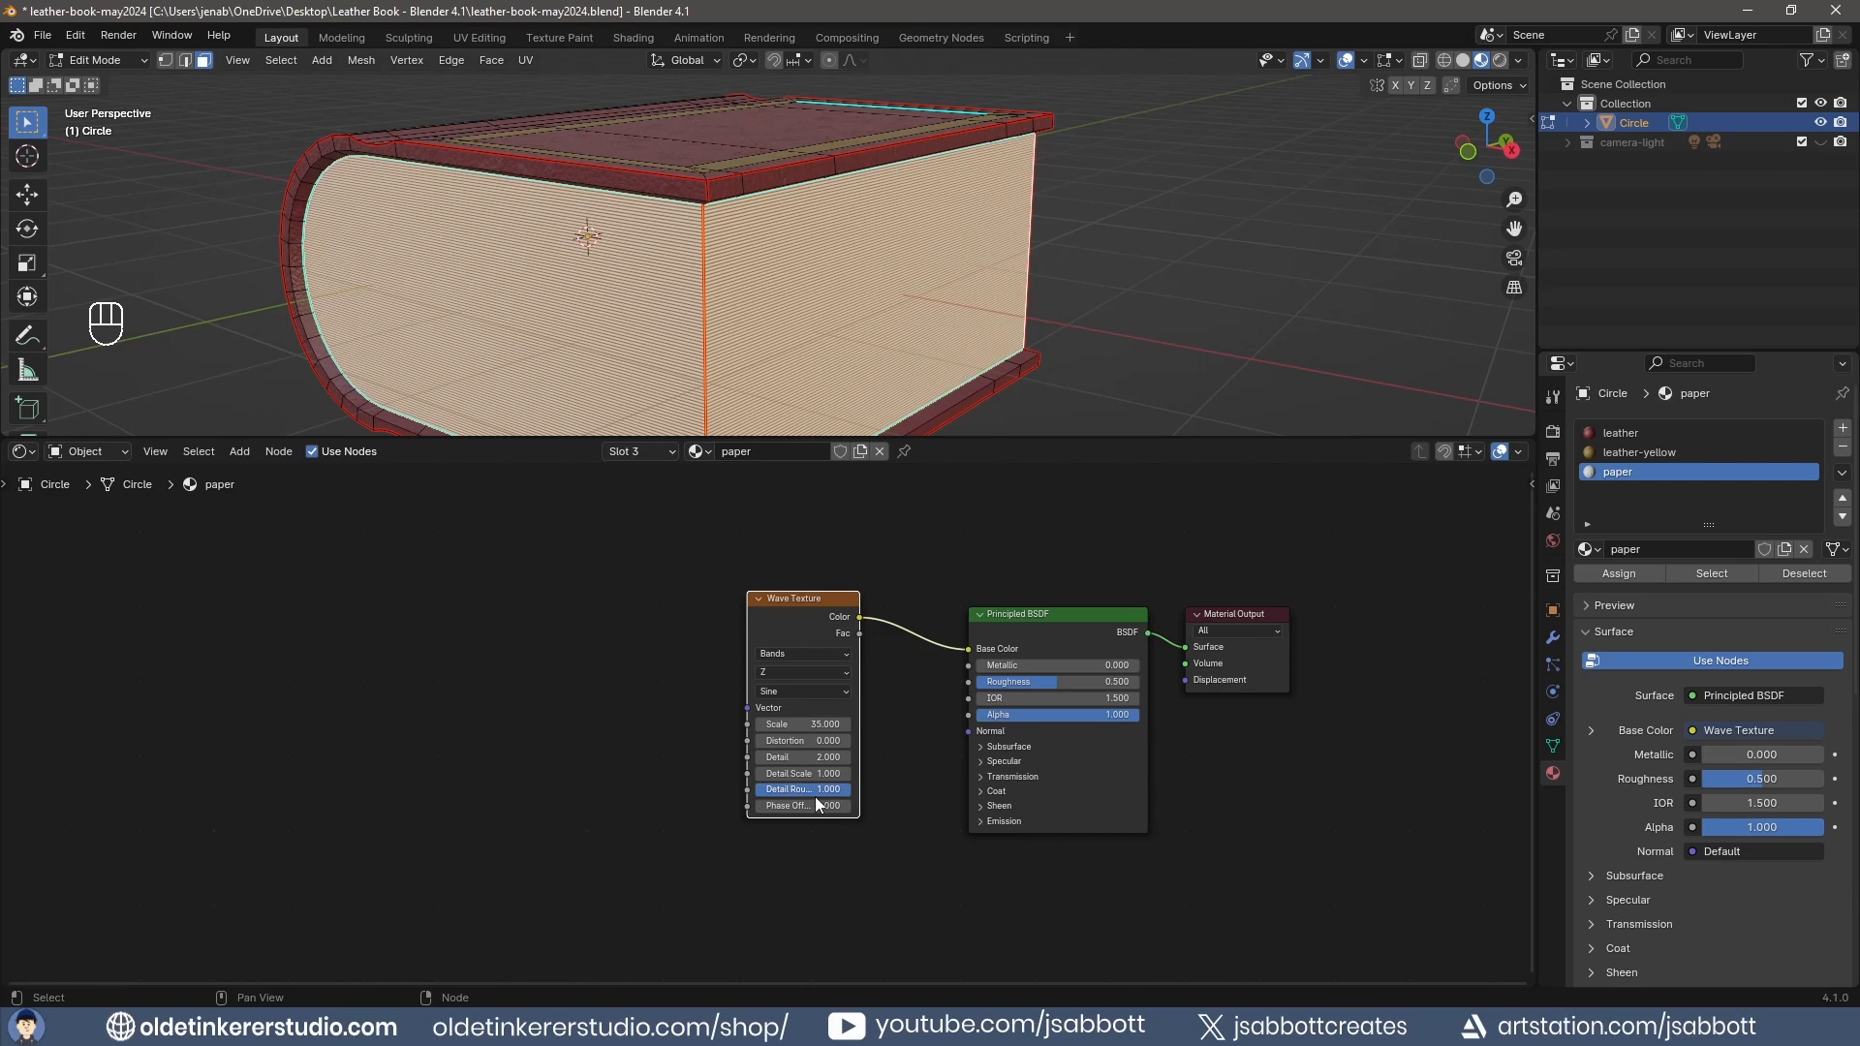
Set the Wave Texture's Distortion to 2 and its wave profile to Triangle.
{"action": "left_click", "coordinate": [775, 742]}
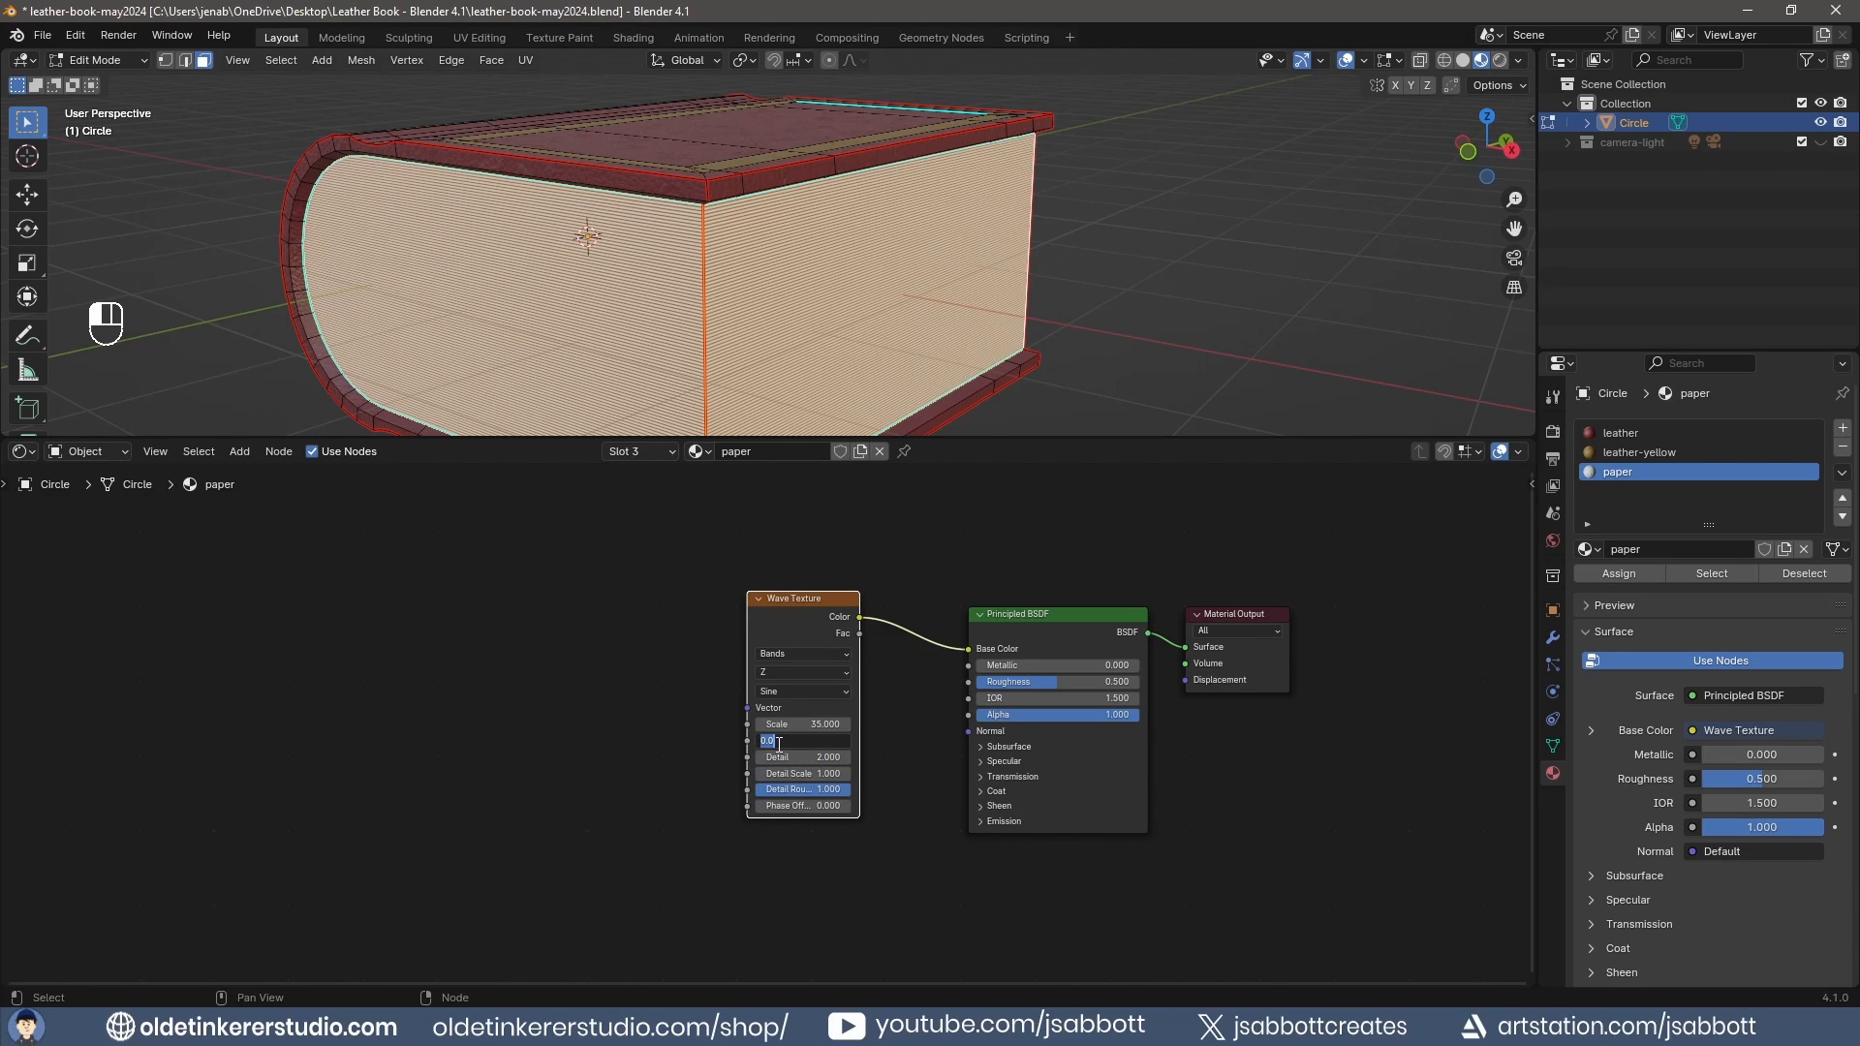
{"action": "type", "text": "2"}
{"action": "key", "text": "Return"}
{"action": "left_click", "coordinate": [798, 691]}
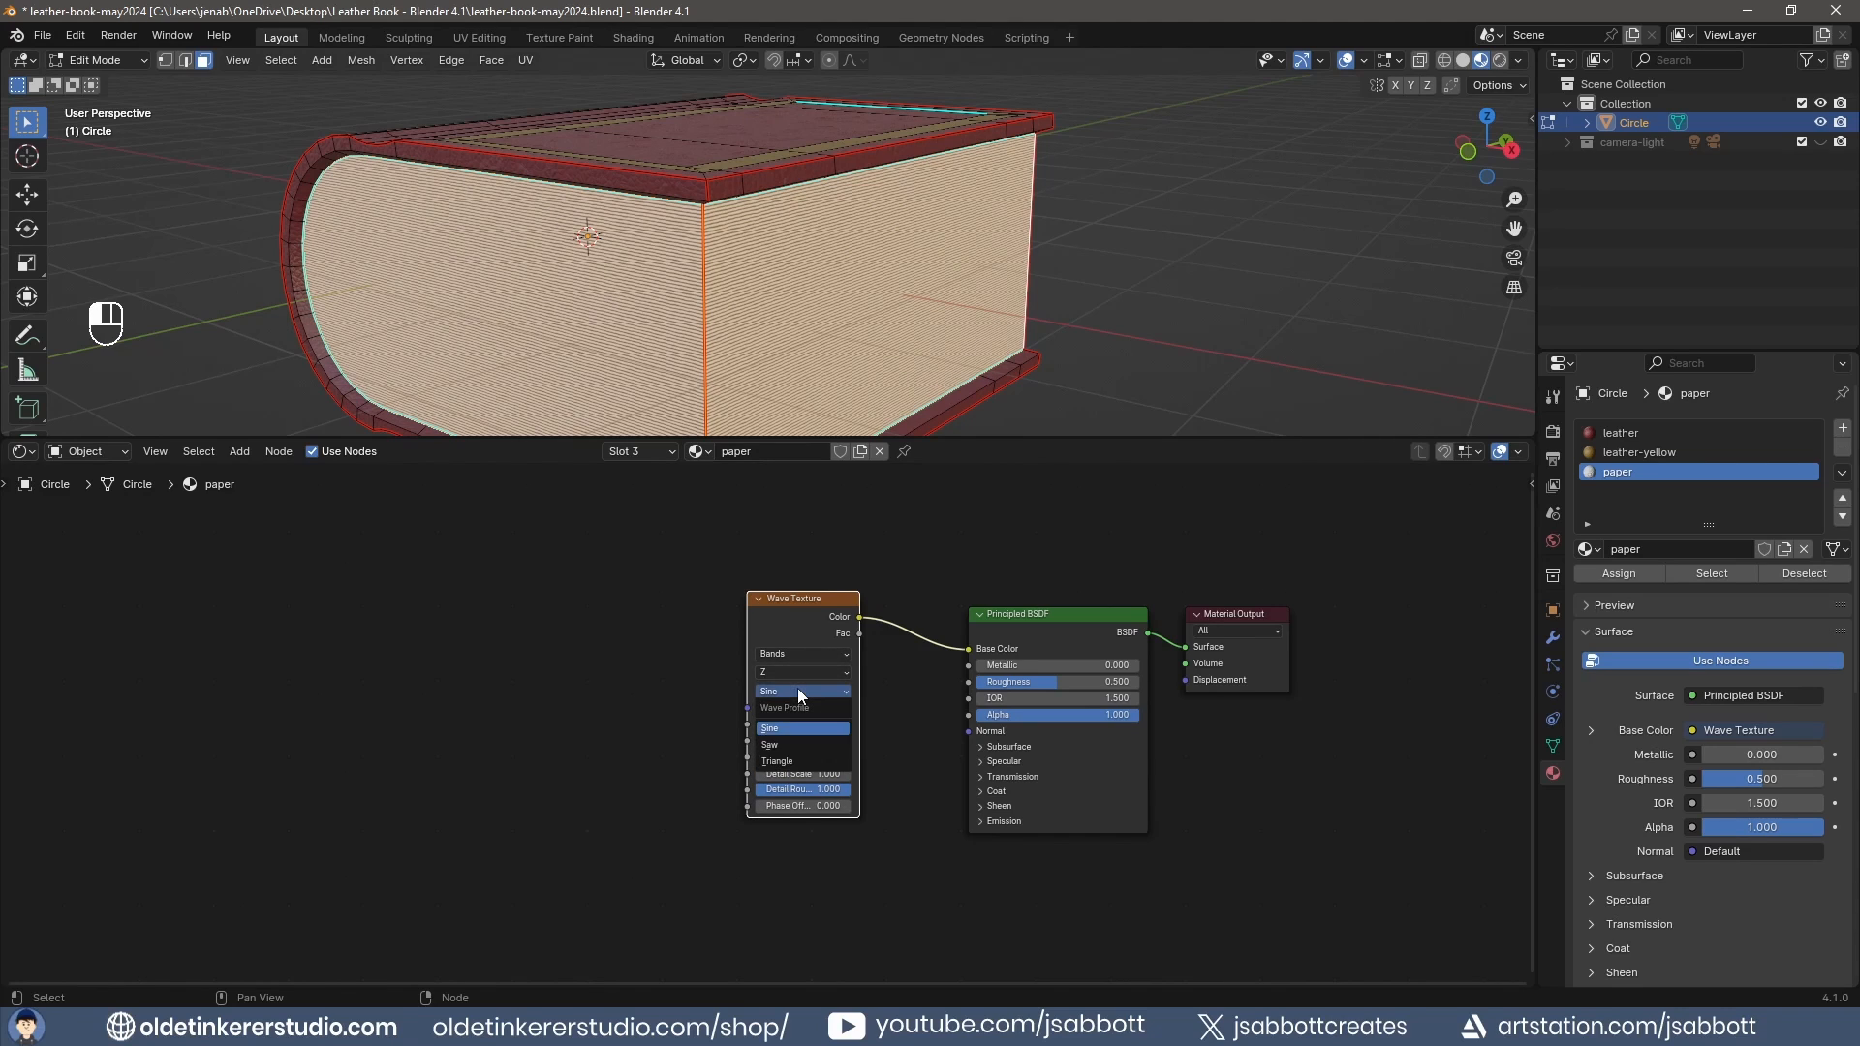
{"action": "left_click", "coordinate": [790, 761]}
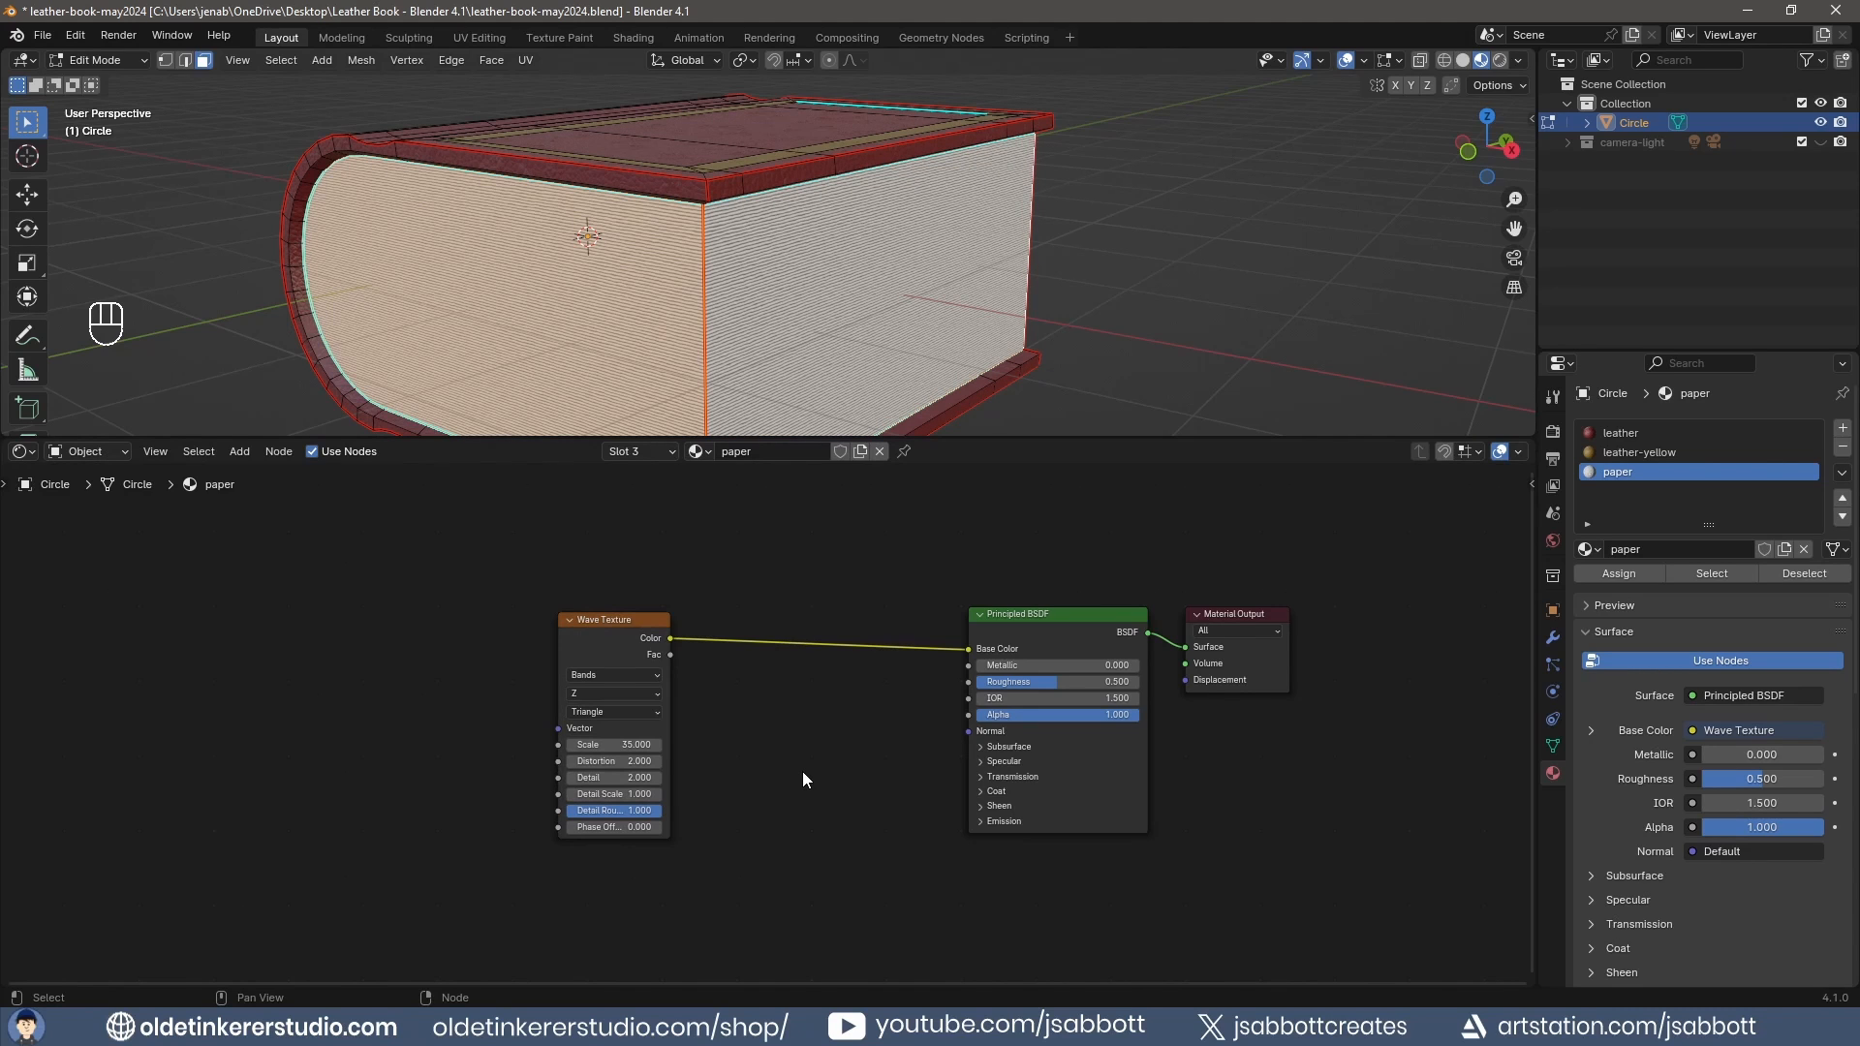
Insert a Color Ramp node on the link between the Wave Texture and the Principled BSDF.
{"action": "key", "text": "shift+a"}
{"action": "mouse_move", "coordinate": [802, 771]}
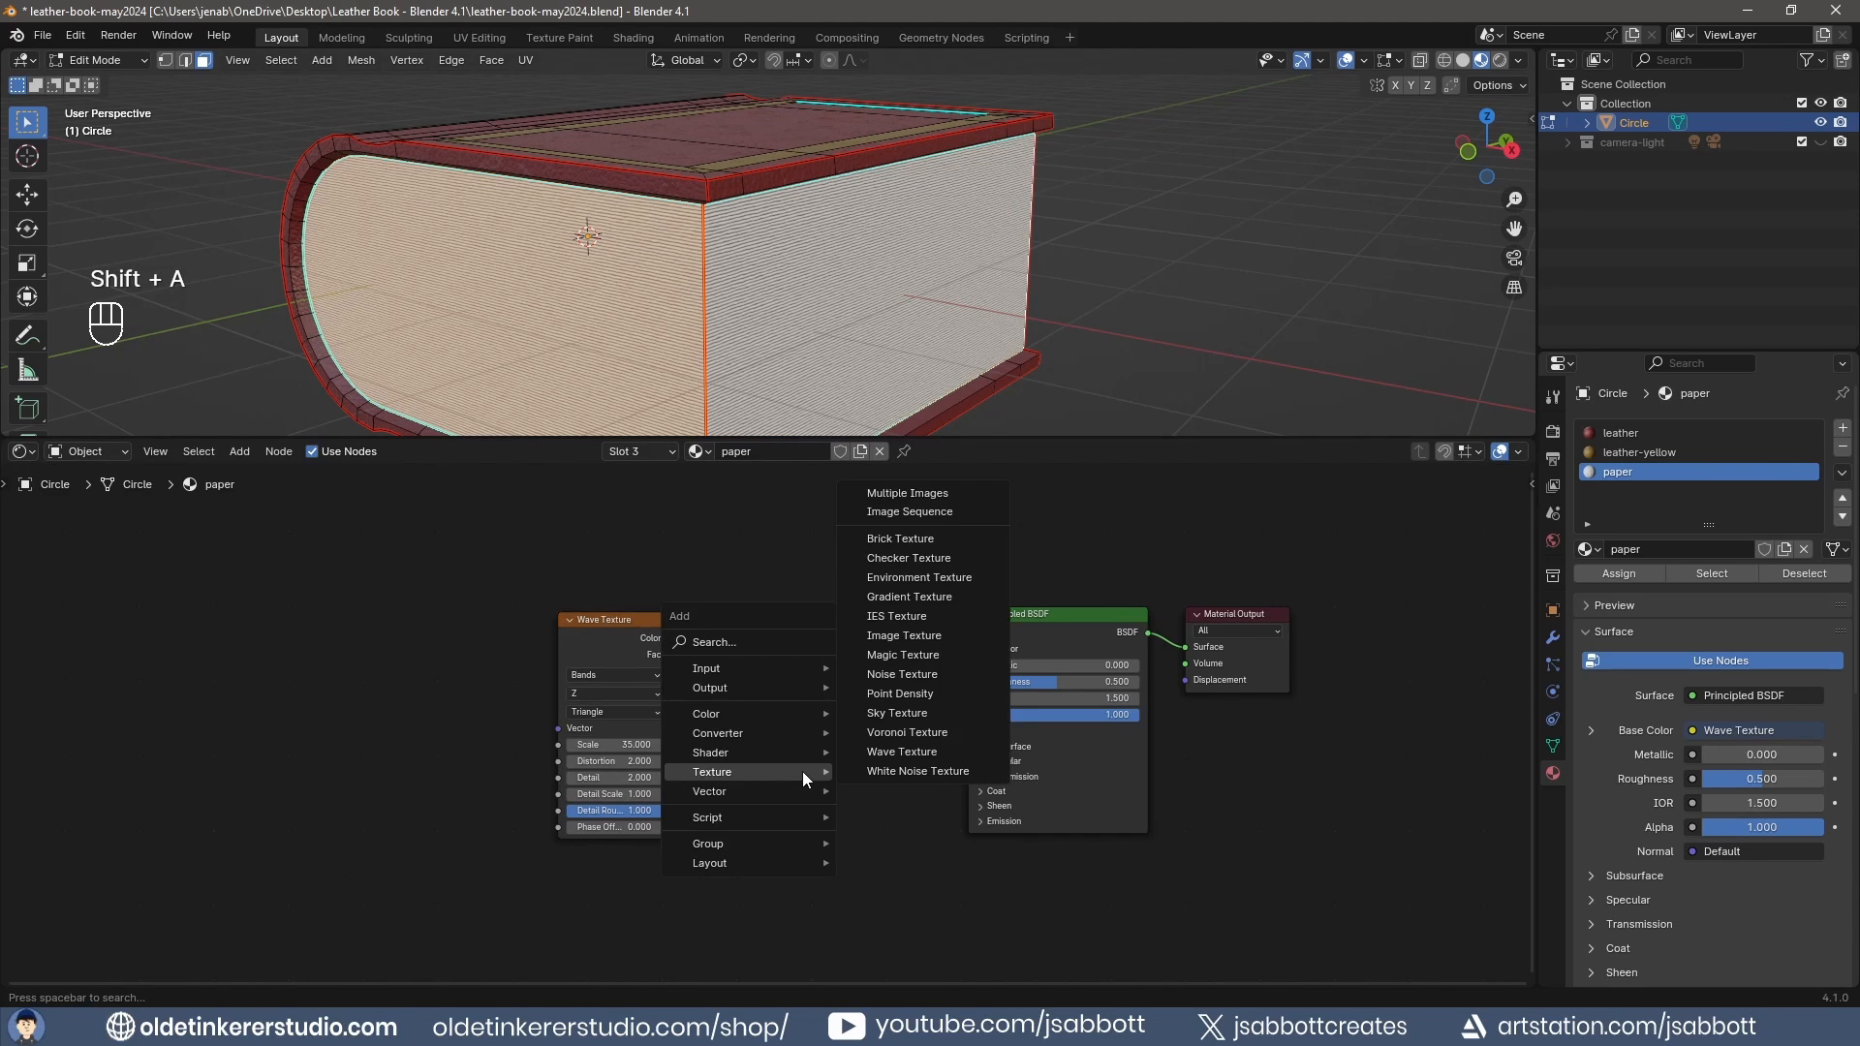
{"action": "mouse_move", "coordinate": [776, 732]}
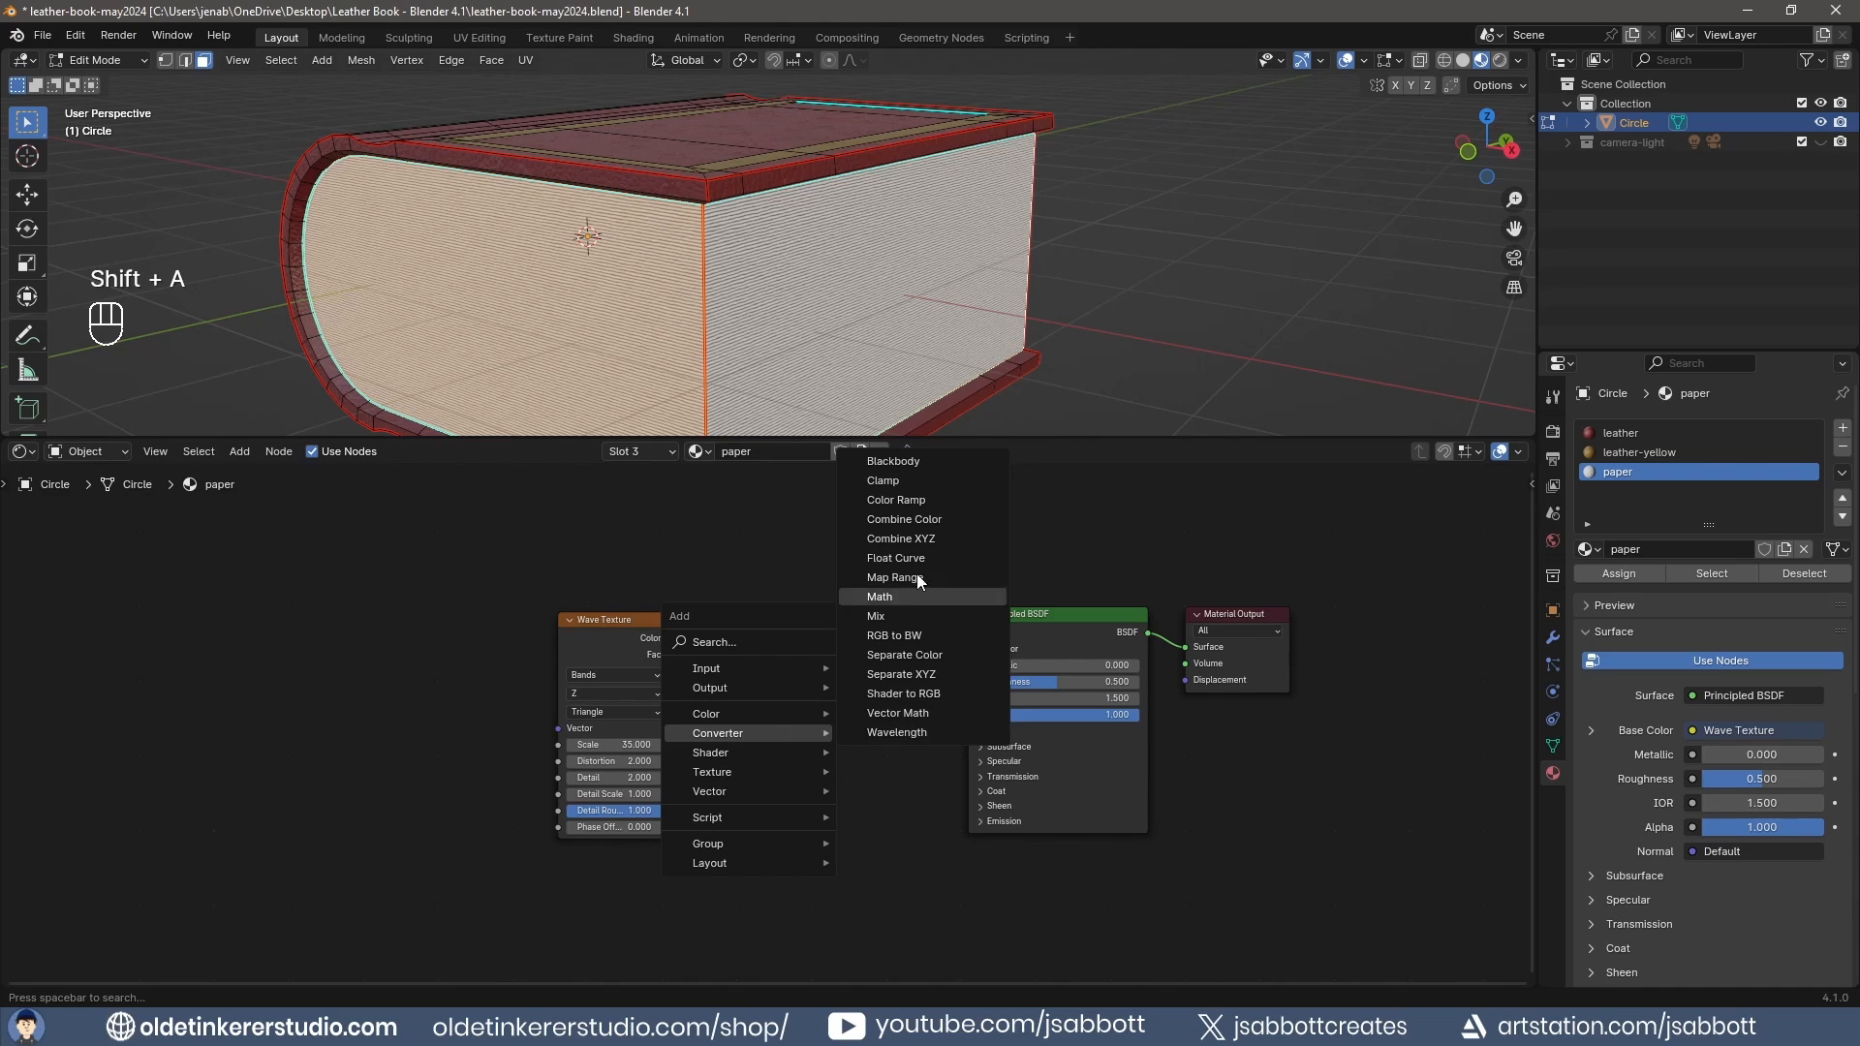
{"action": "left_click", "coordinate": [919, 500]}
{"action": "left_click", "coordinate": [792, 756]}
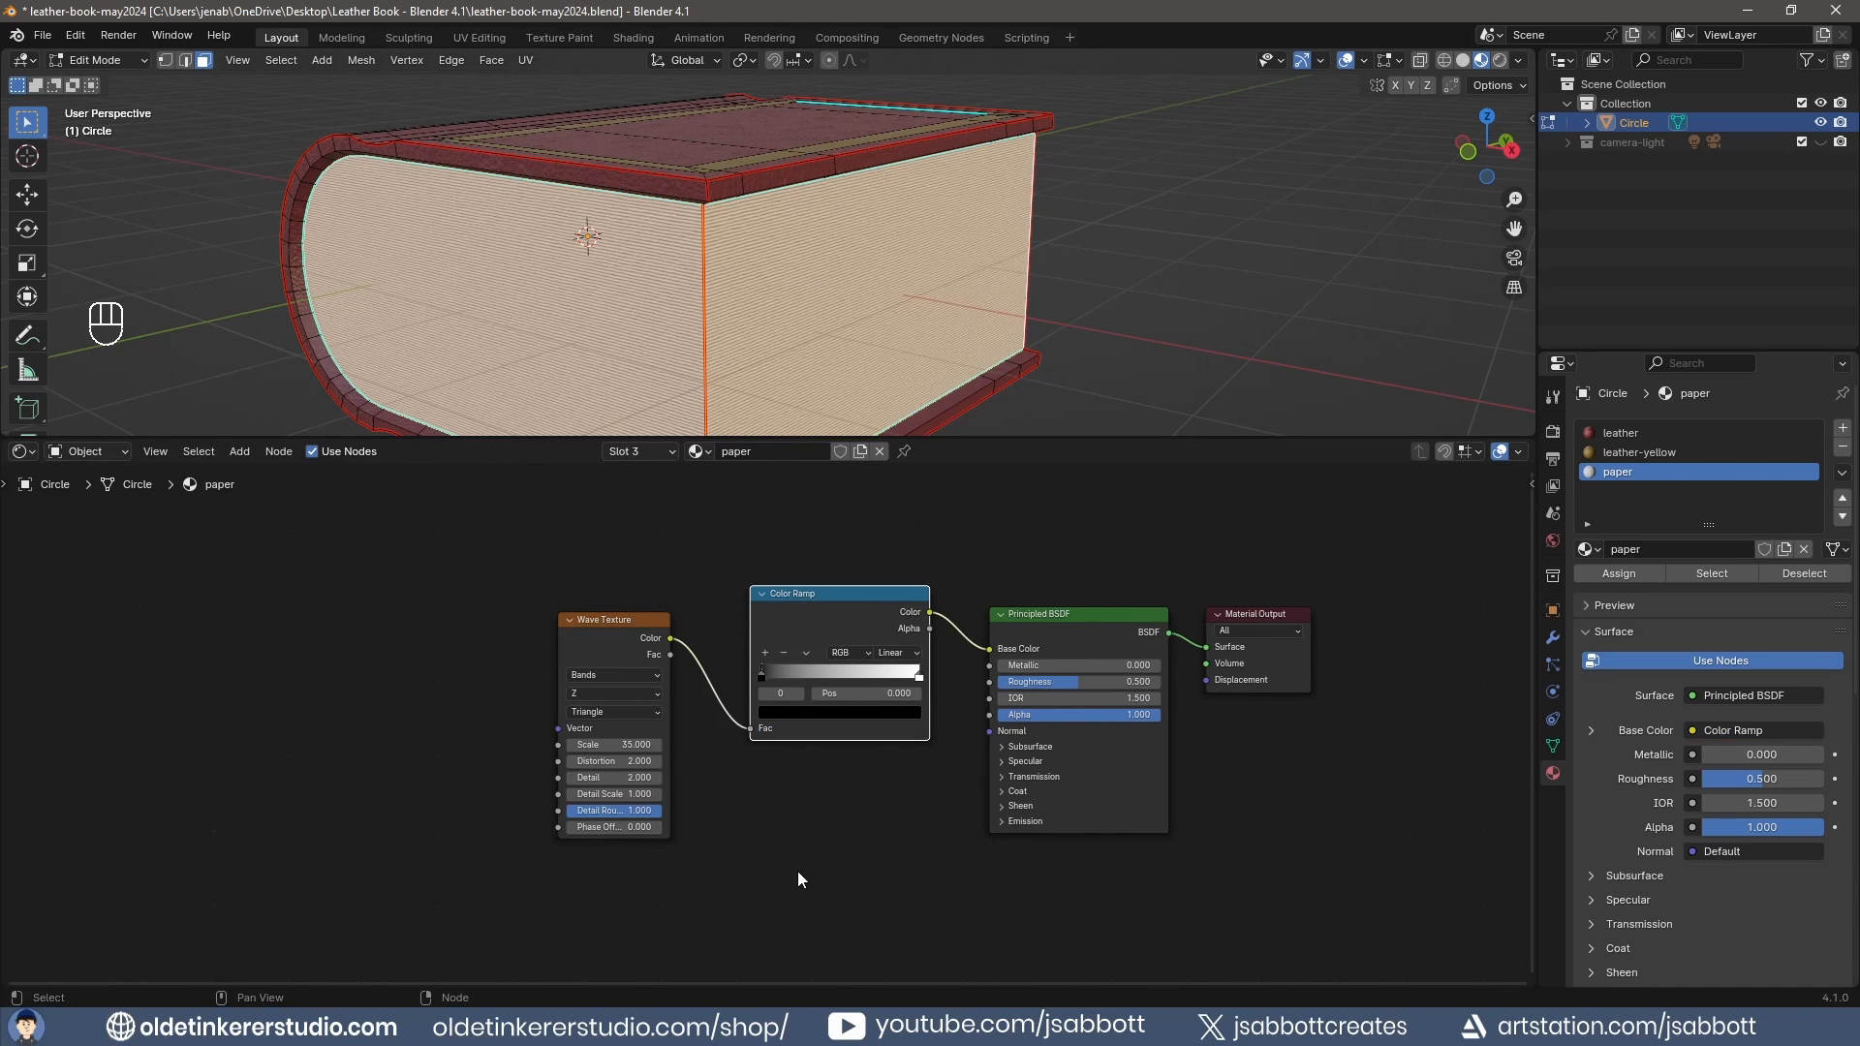
Set the Color Ramp's white stop to hex colour ffdcc8.
{"action": "left_click", "coordinate": [919, 681]}
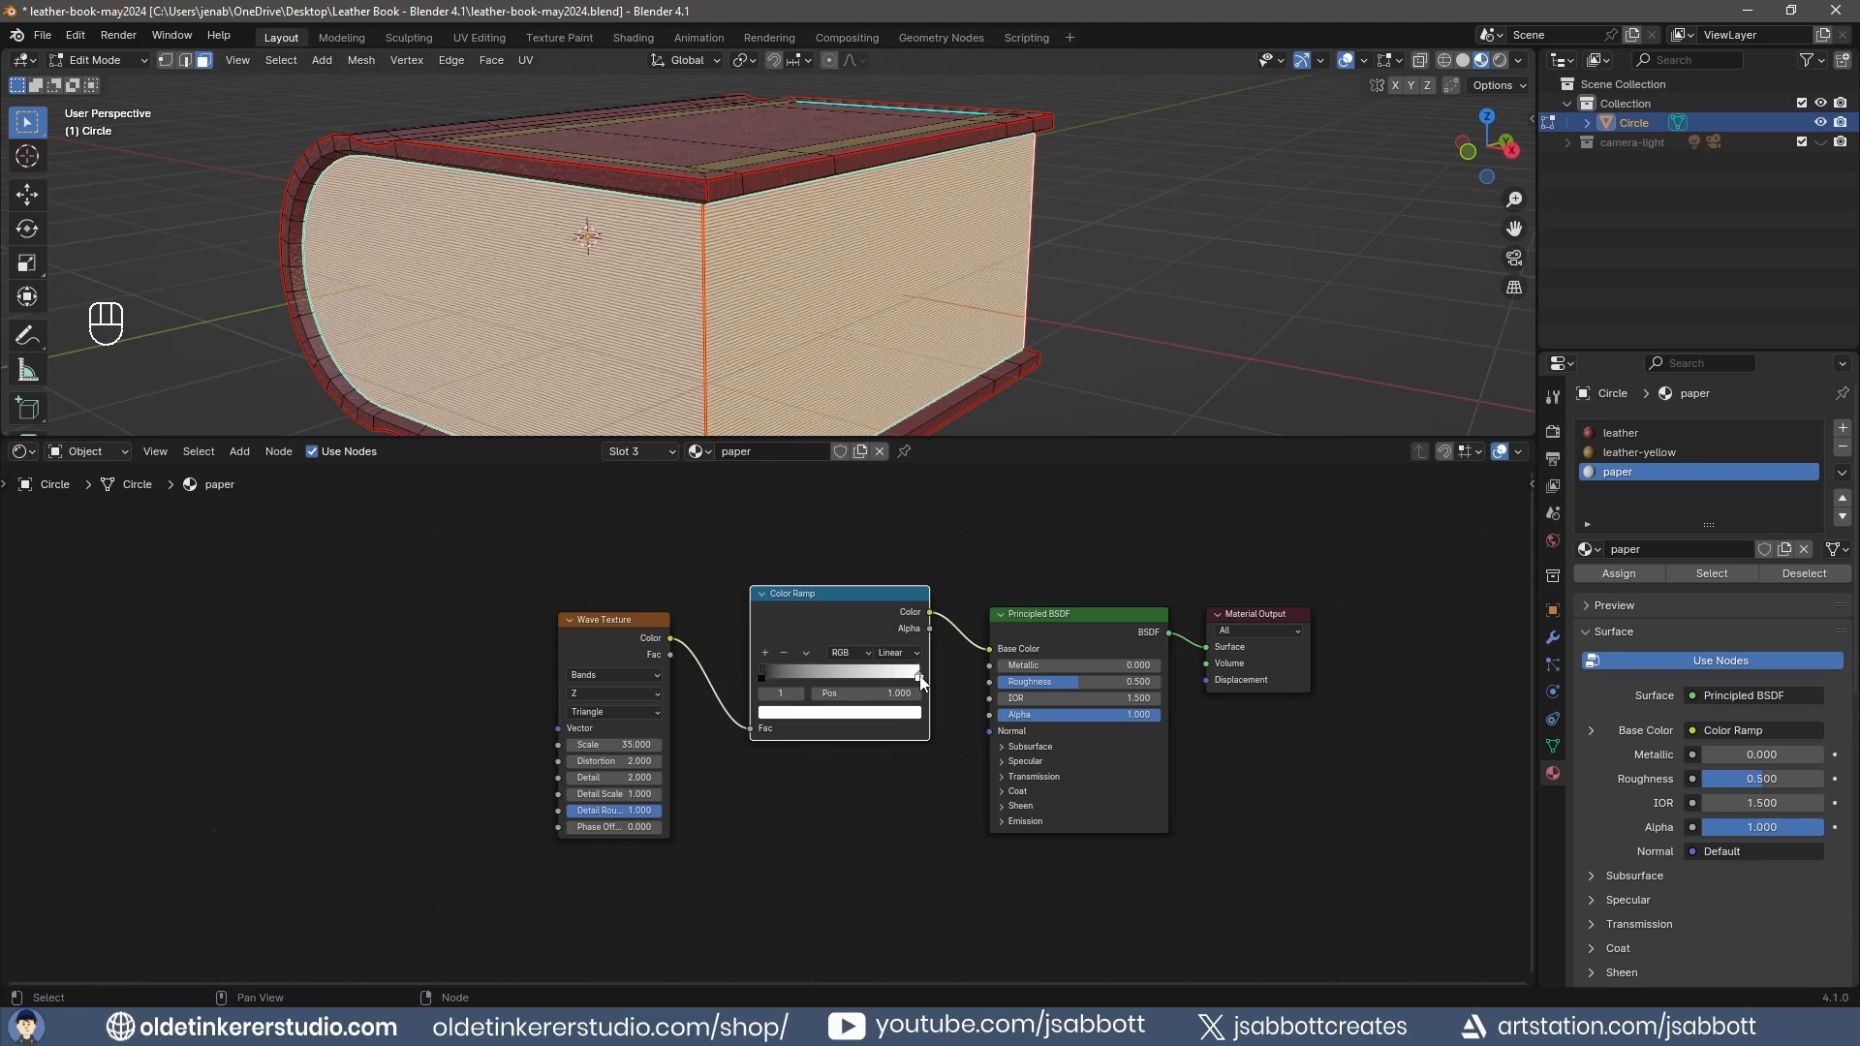
{"action": "left_click", "coordinate": [886, 714]}
{"action": "left_click", "coordinate": [851, 647]}
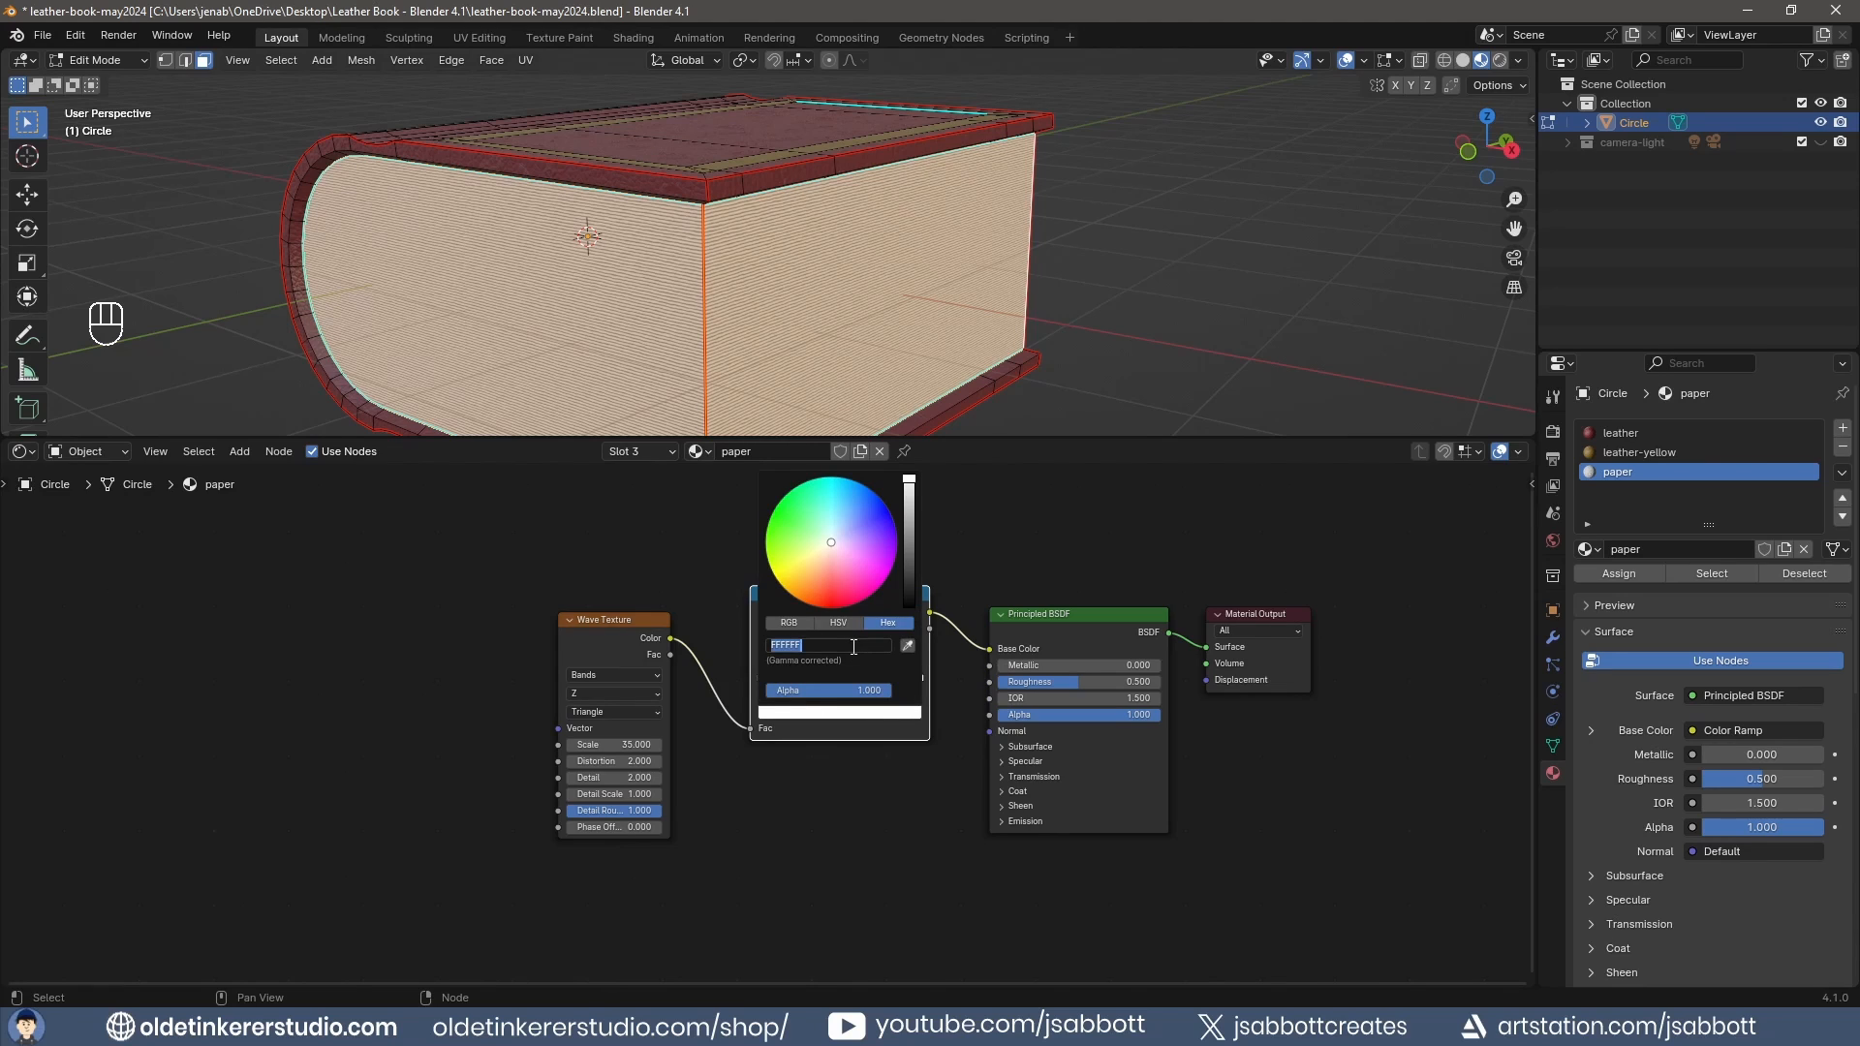
{"action": "type", "text": "ffdcc8"}
{"action": "key", "text": "Return"}
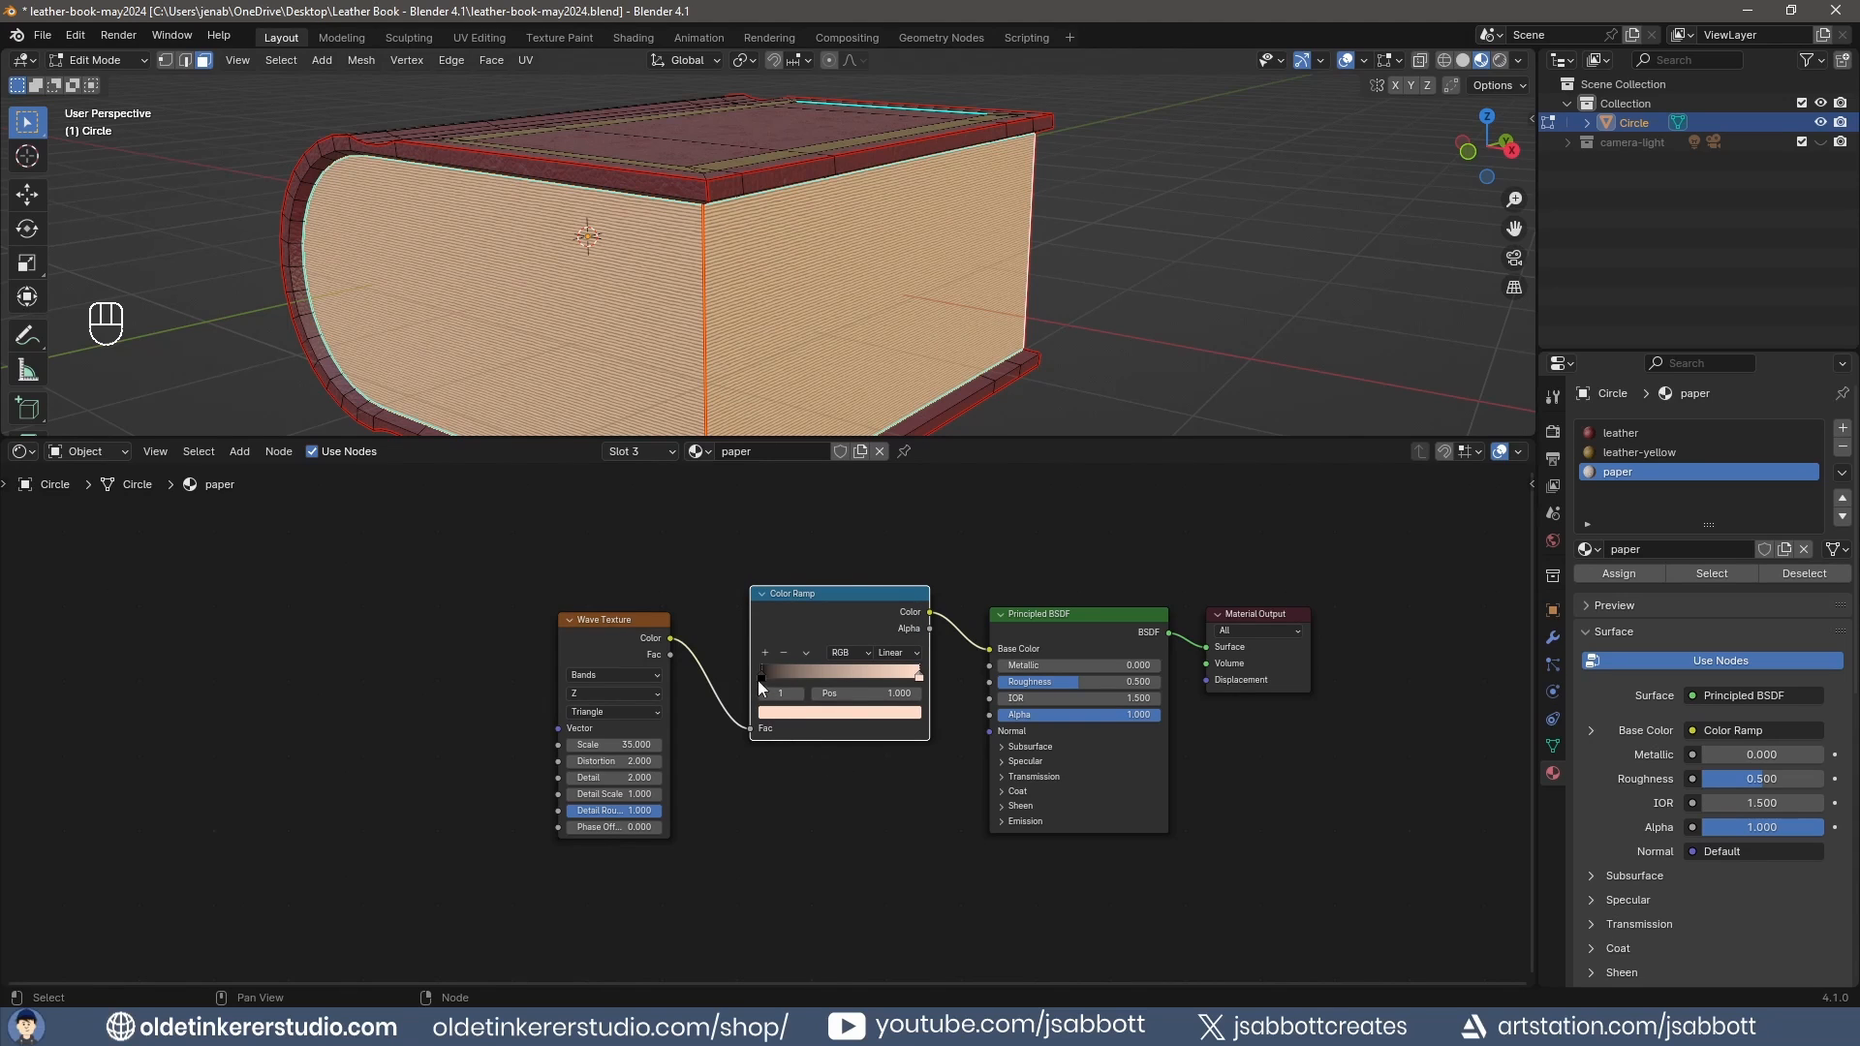
Set the Color Ramp's black stop to hex colour 5a4d46.
{"action": "left_click", "coordinate": [761, 676]}
{"action": "left_click", "coordinate": [790, 717]}
{"action": "left_click", "coordinate": [846, 643]}
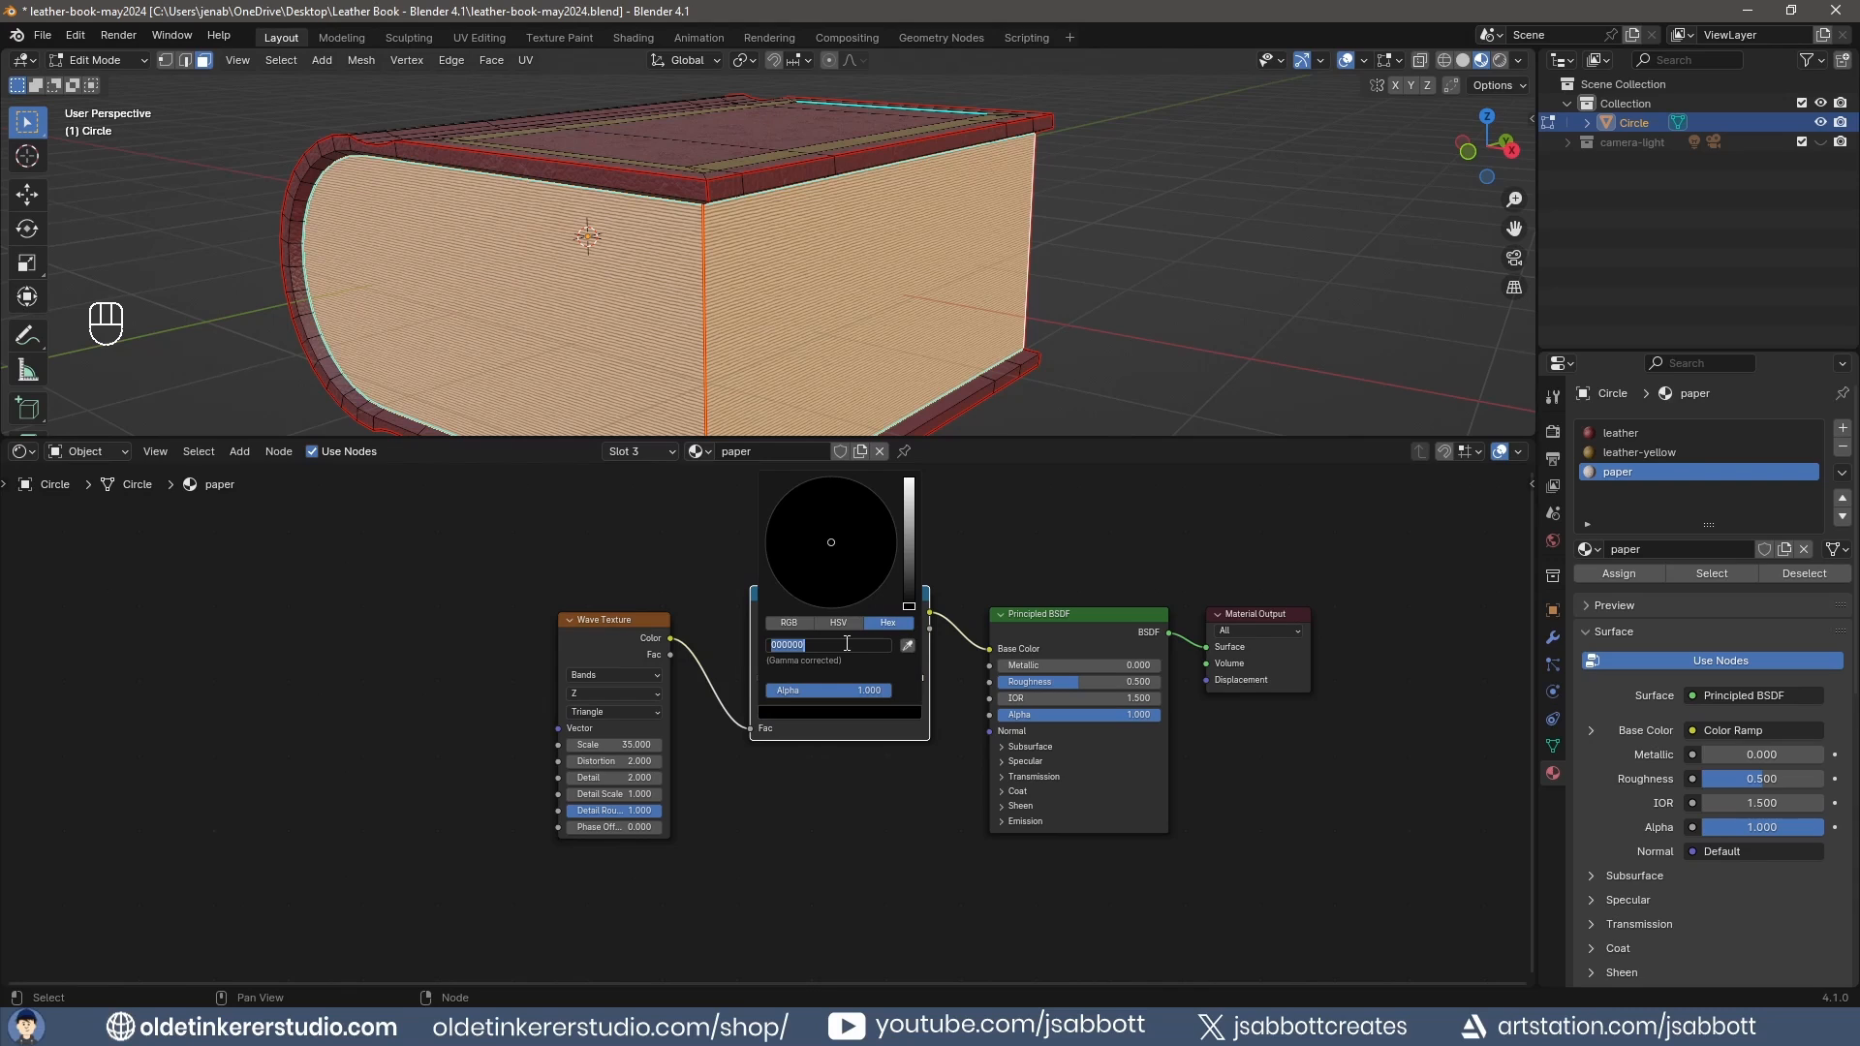
{"action": "type", "text": "5a4d46"}
{"action": "key", "text": "Return"}
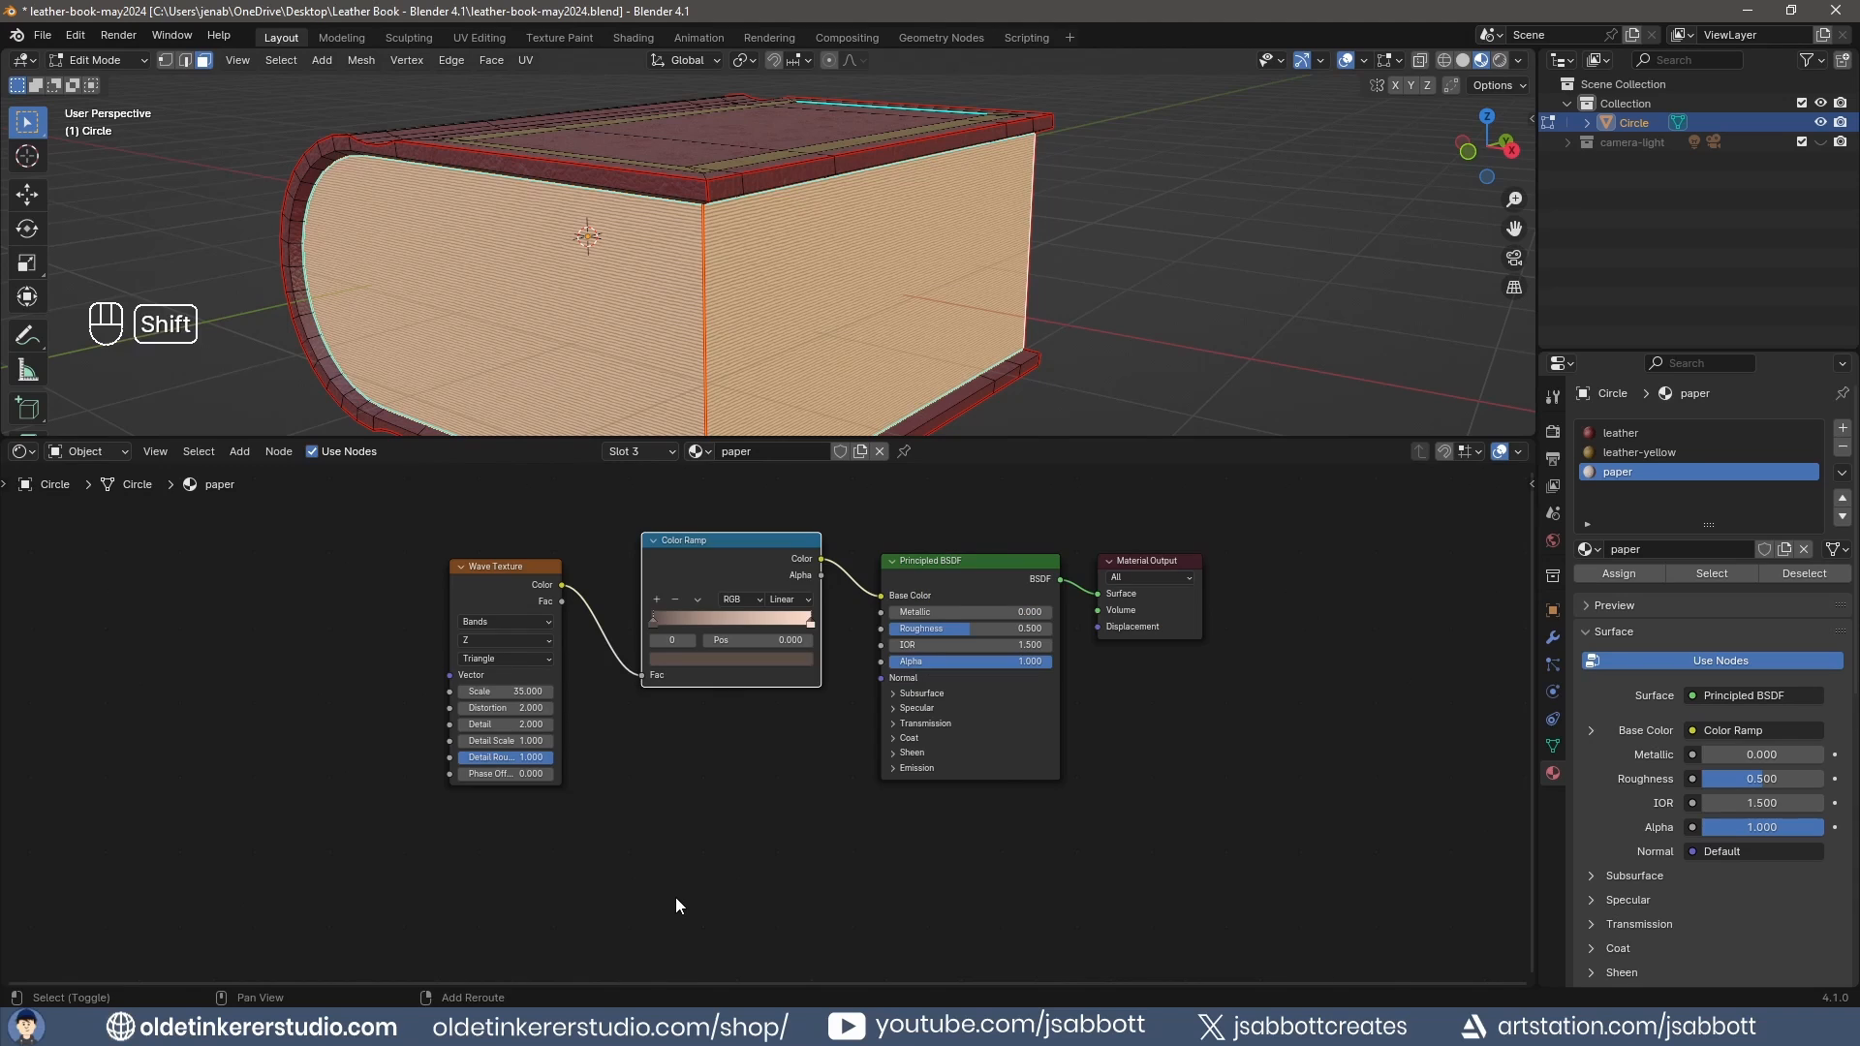
Add a Bump node, feeding its Height from the Color Ramp's Color and linking its output to the Principled BSDF's Normal.
{"action": "key", "text": "shift+a"}
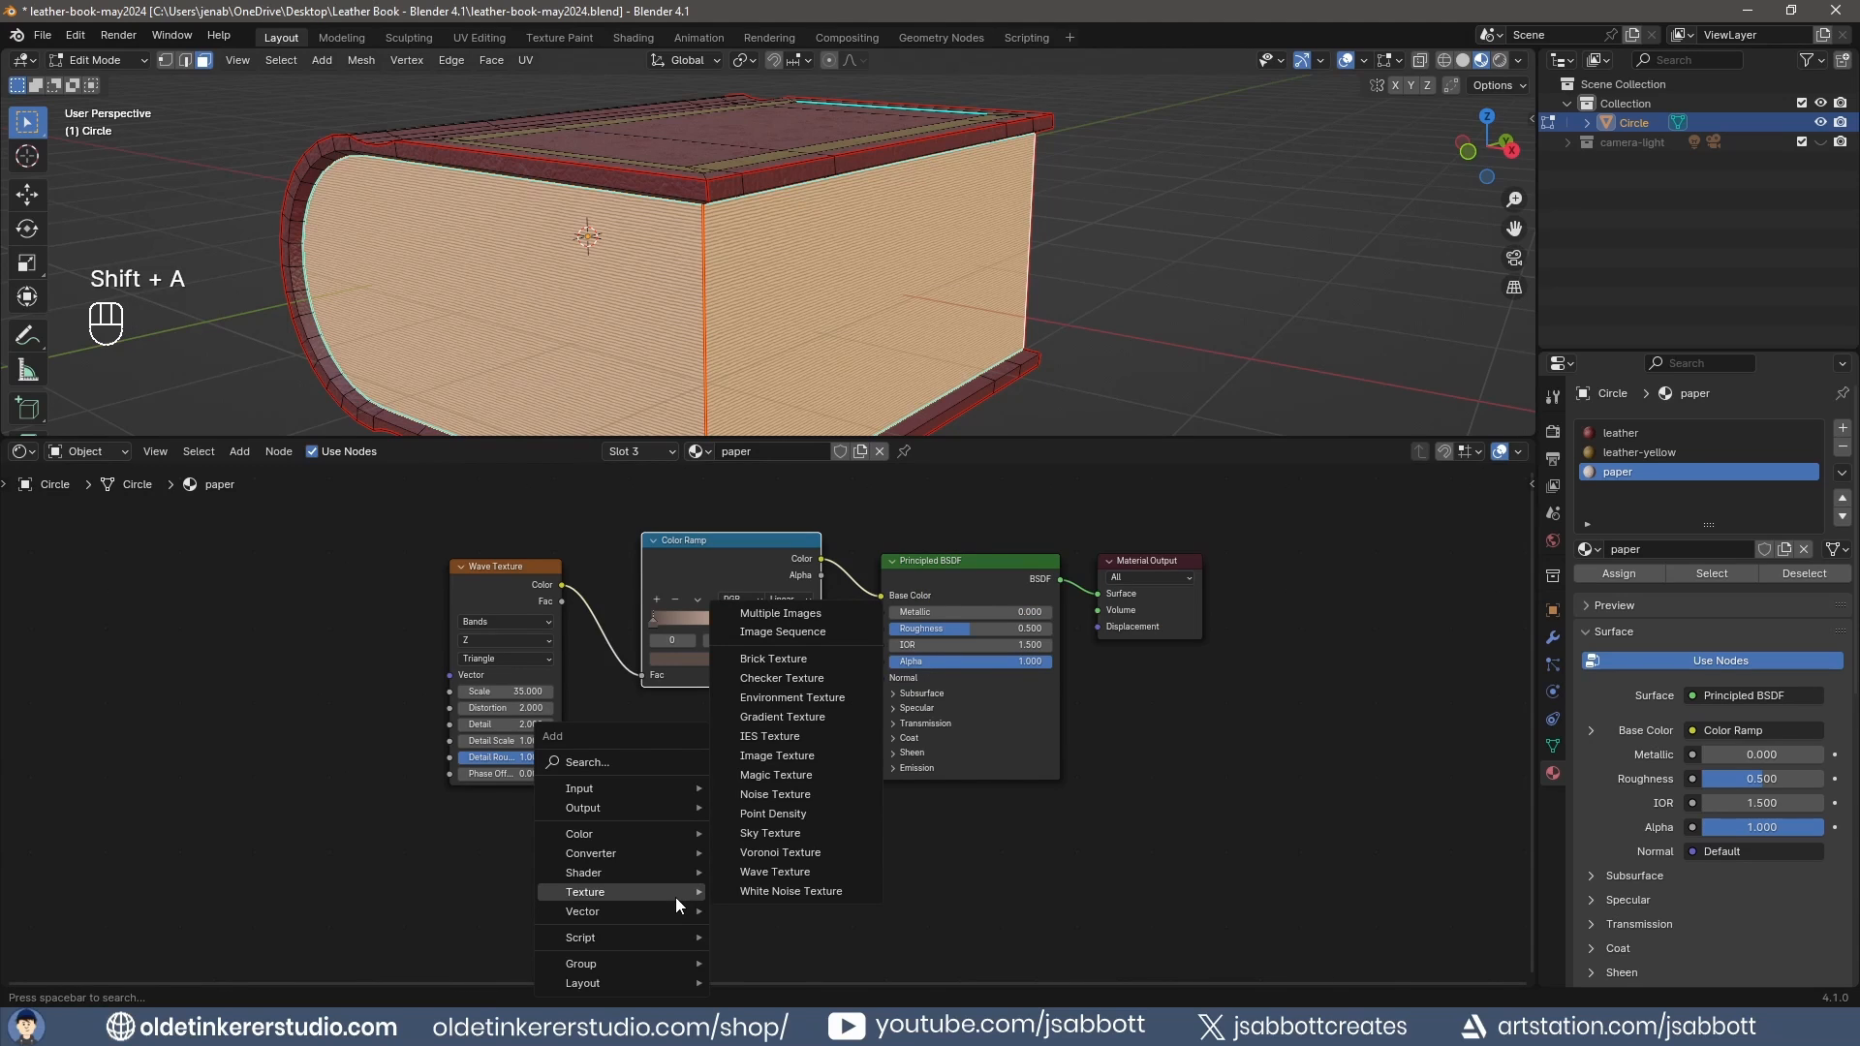
{"action": "mouse_move", "coordinate": [664, 914]}
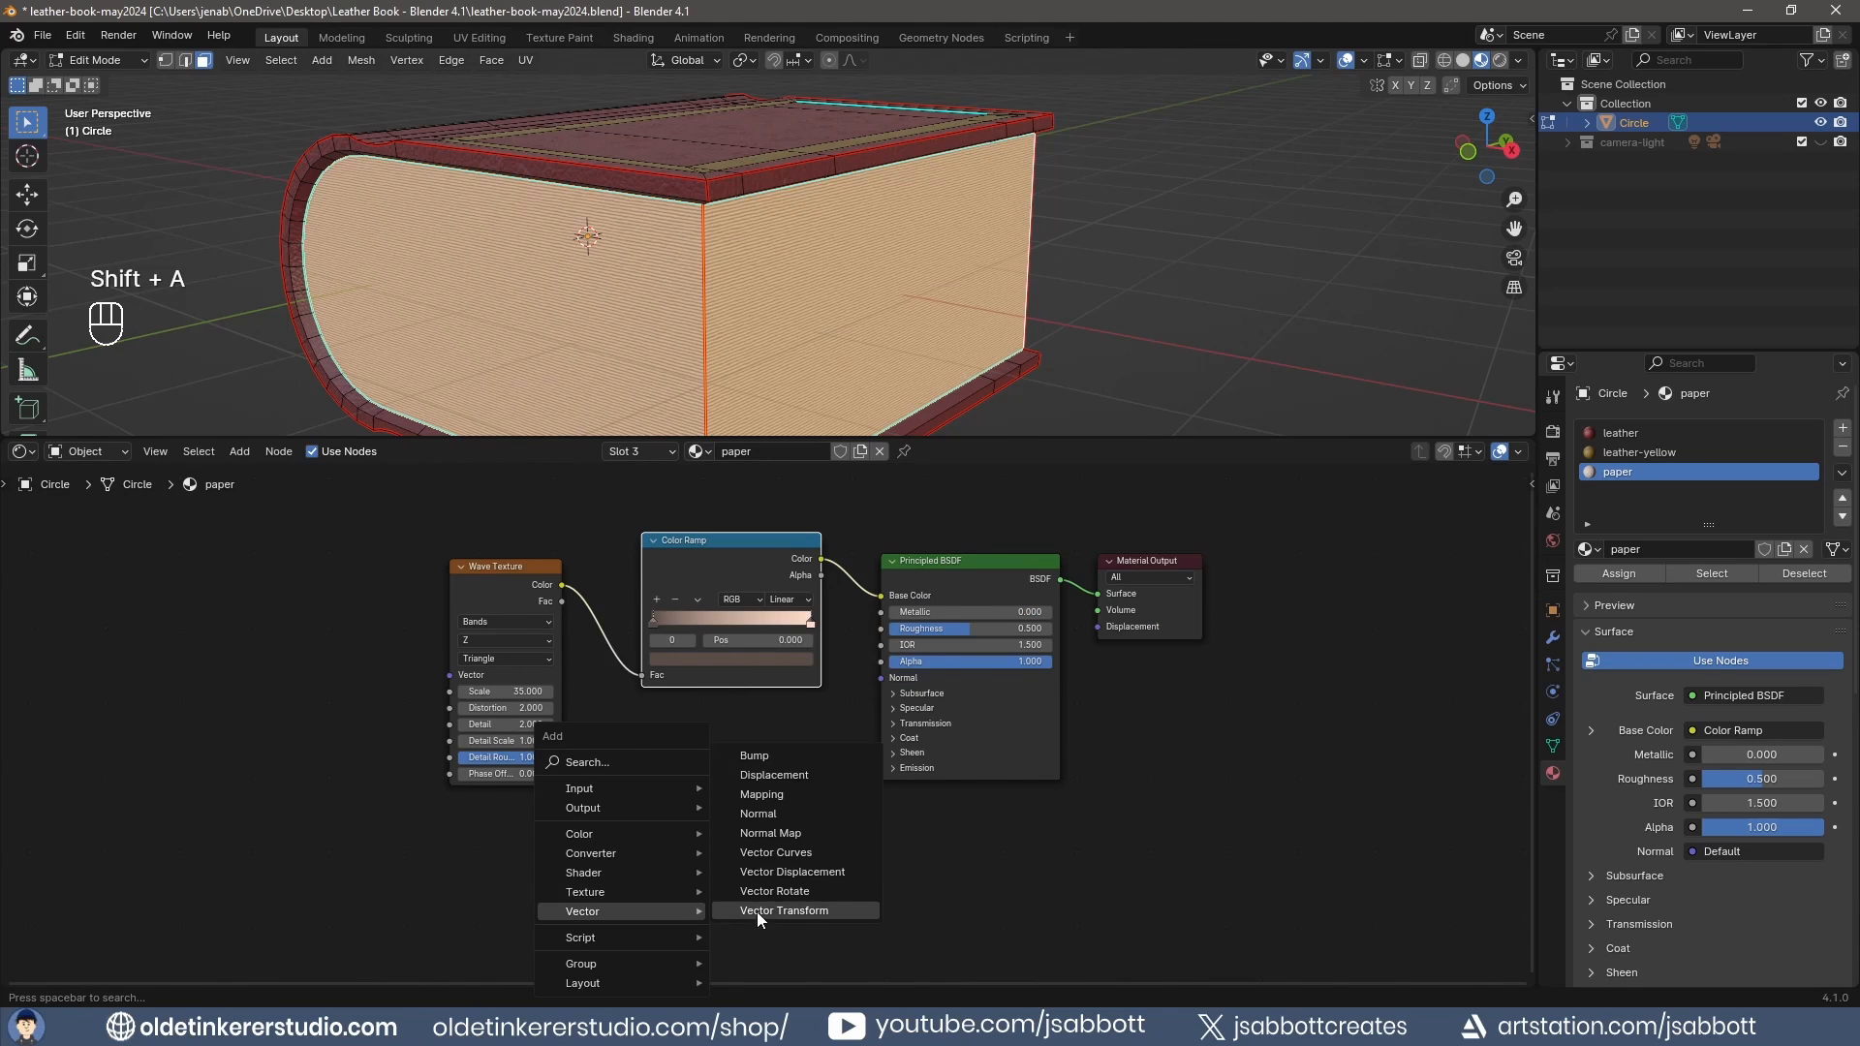
{"action": "left_click", "coordinate": [784, 758]}
{"action": "left_click", "coordinate": [690, 800]}
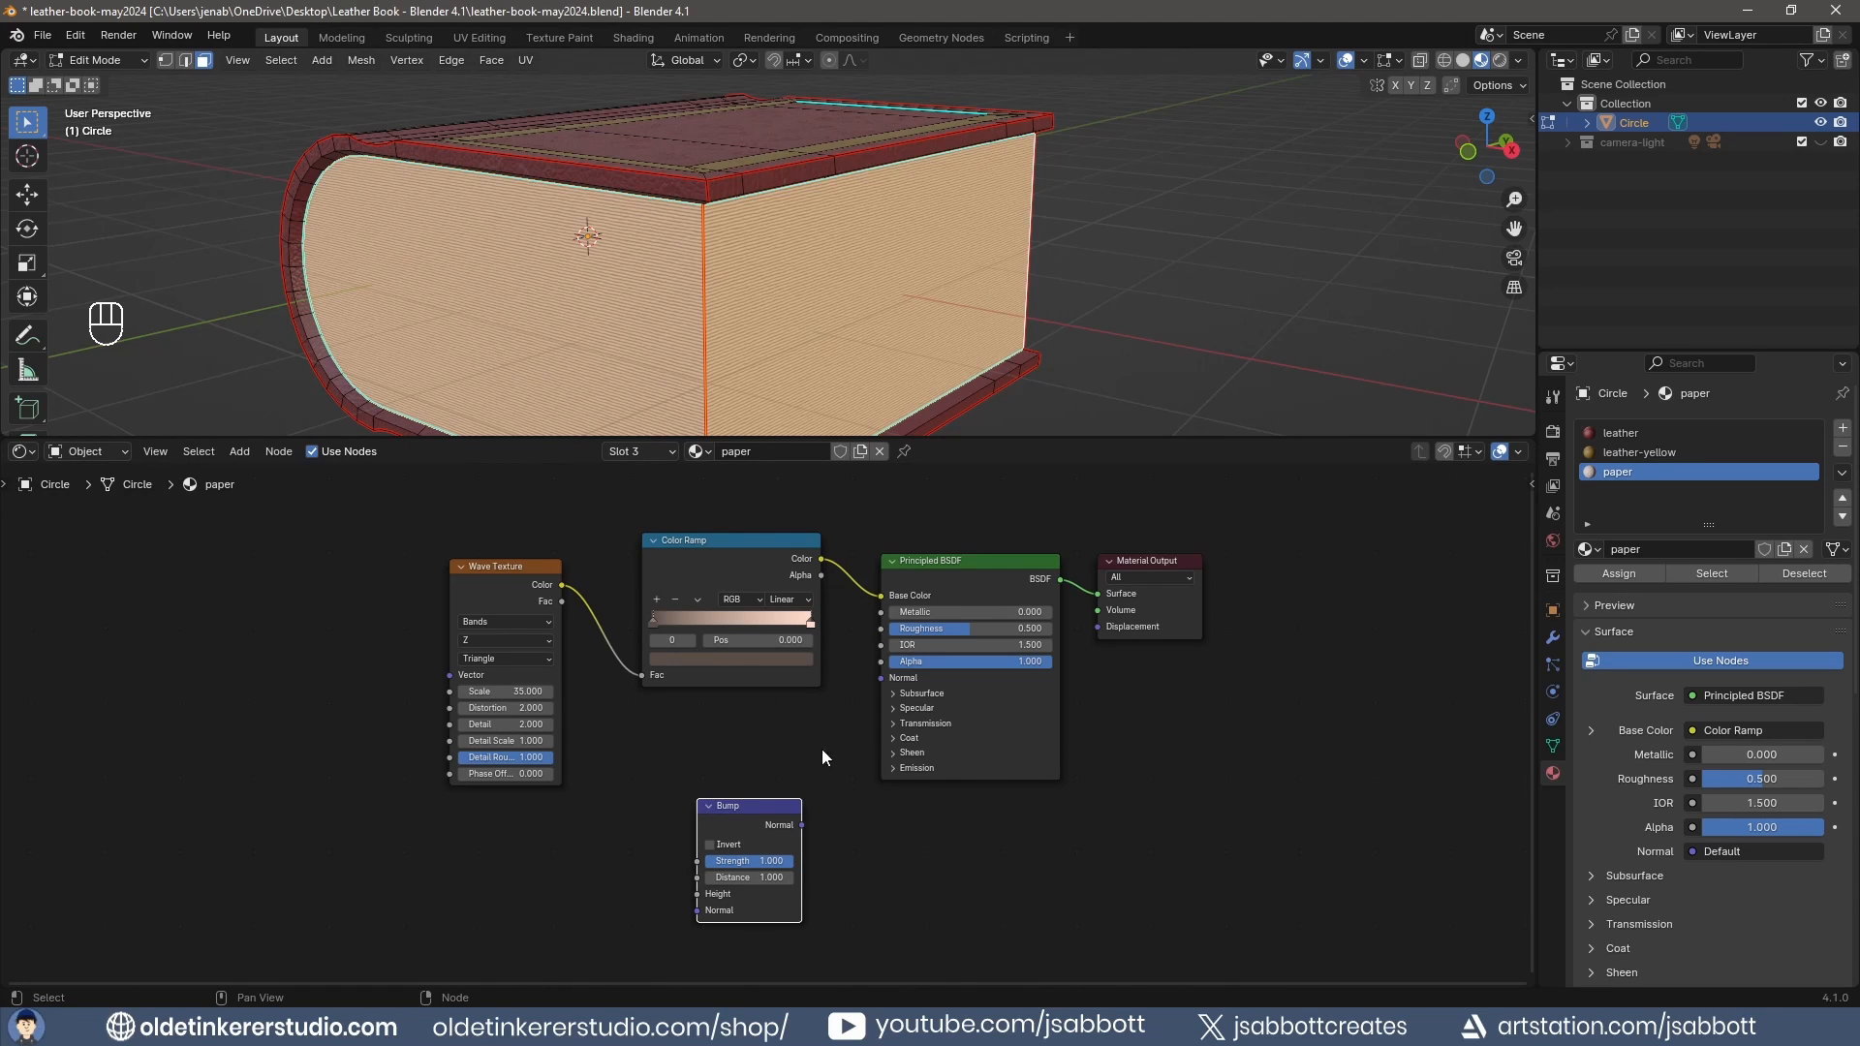
{"action": "left_click_drag", "start_coordinate": [819, 750], "coordinate": [513, 540]}
{"action": "left_click_drag", "start_coordinate": [718, 542], "coordinate": [647, 764]}
{"action": "left_click_drag", "start_coordinate": [662, 889], "coordinate": [696, 893]}
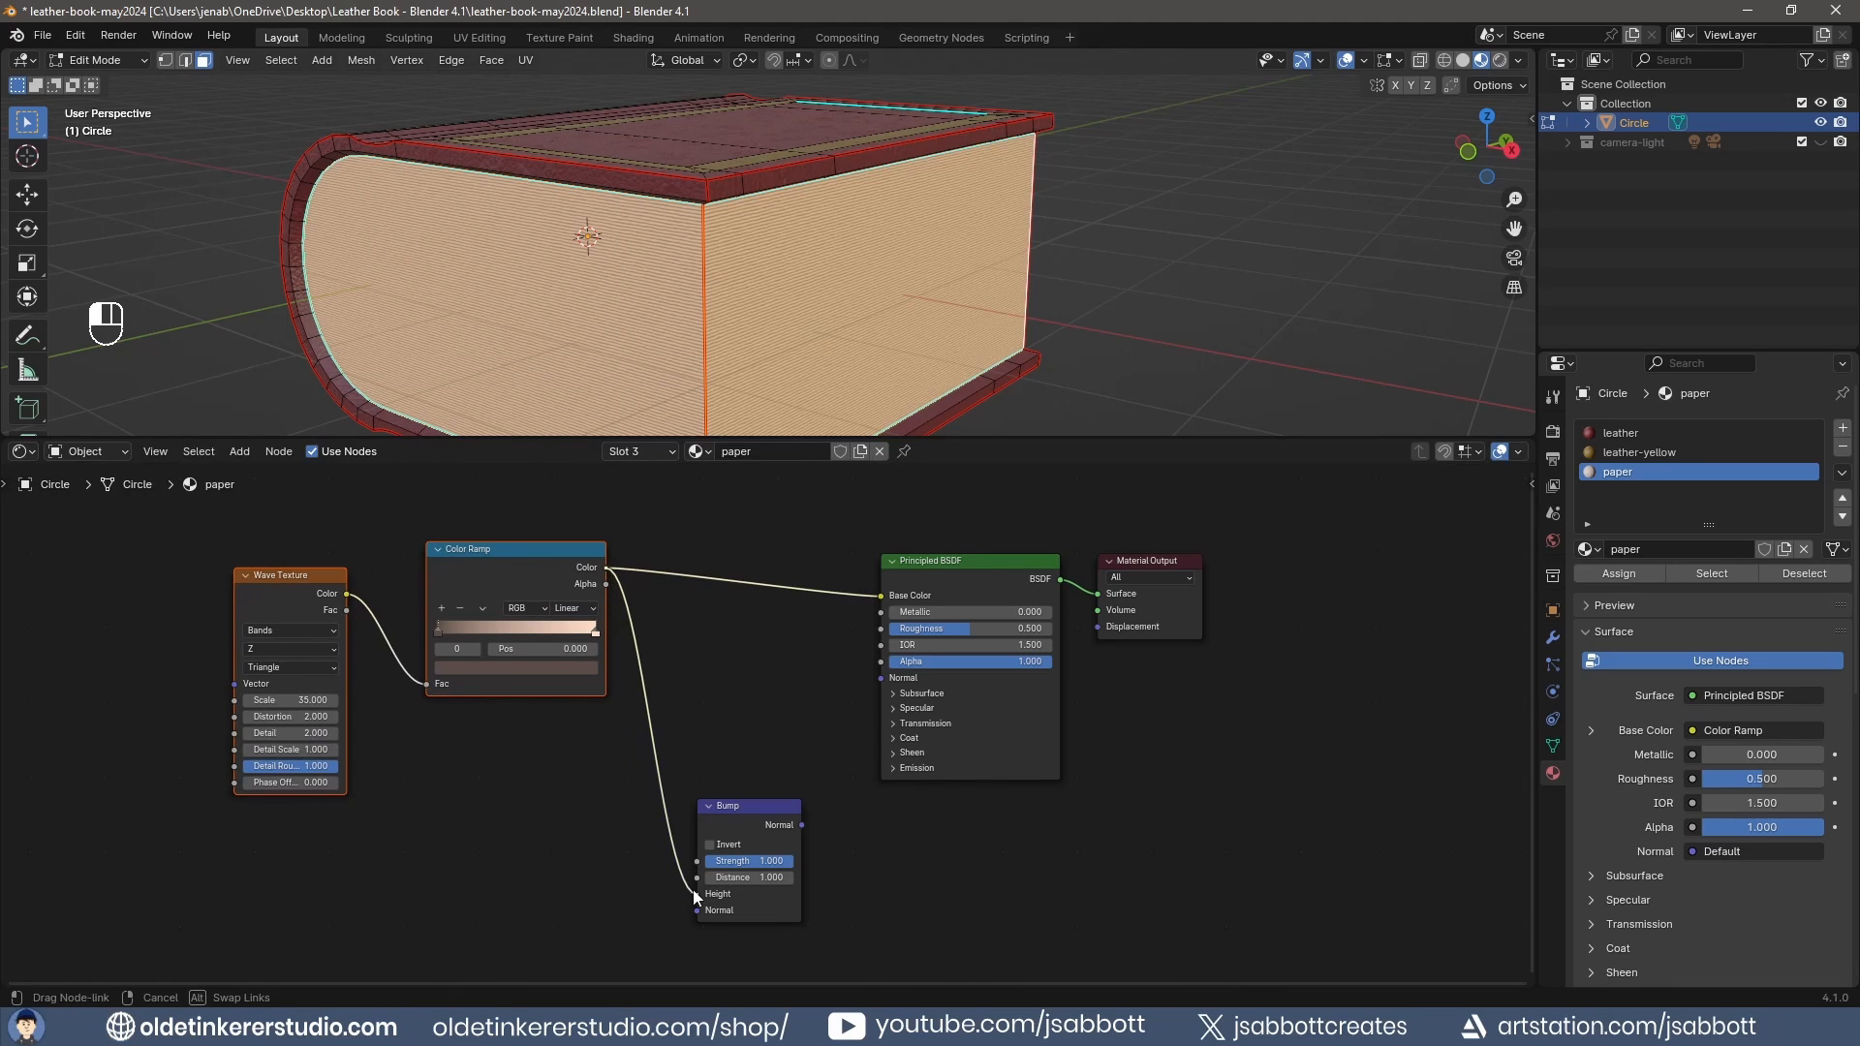
{"action": "left_click_drag", "start_coordinate": [801, 825], "coordinate": [879, 679]}
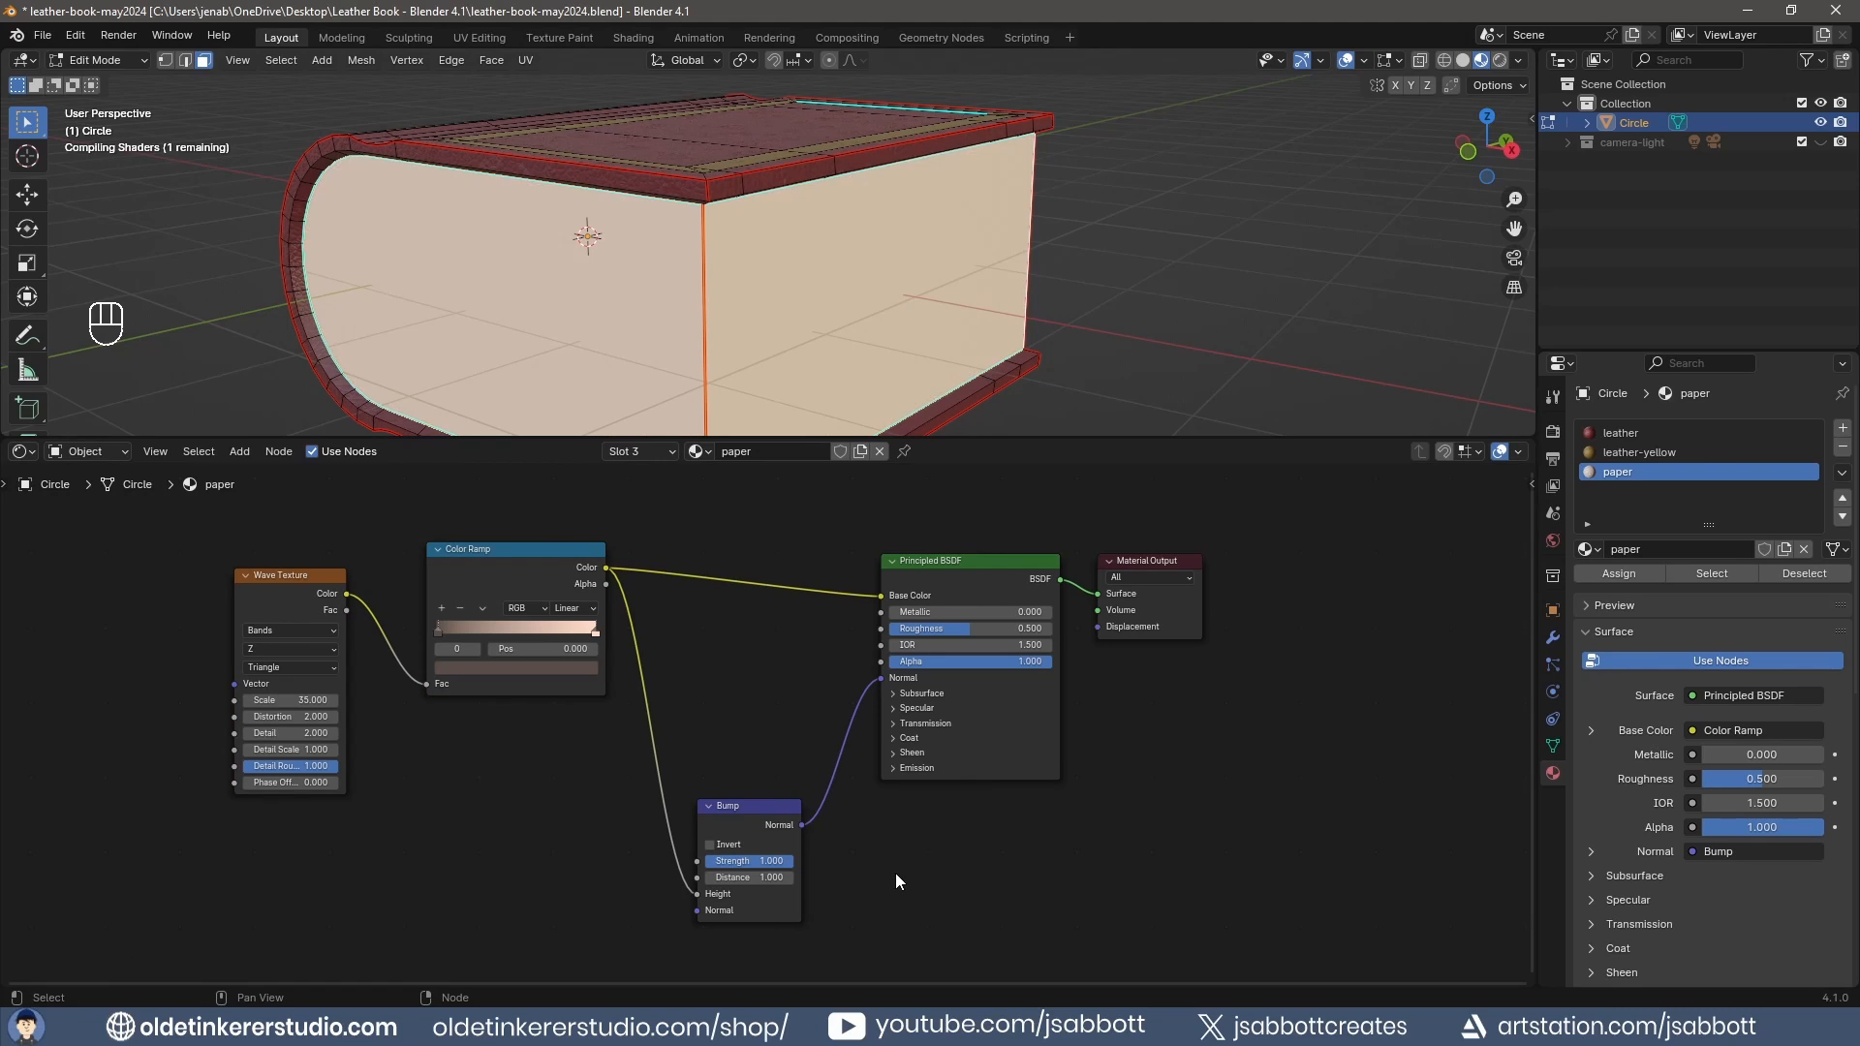
Set the Bump node's Strength to 0.75 and inspect the page faces up close.
{"action": "left_click", "coordinate": [762, 861]}
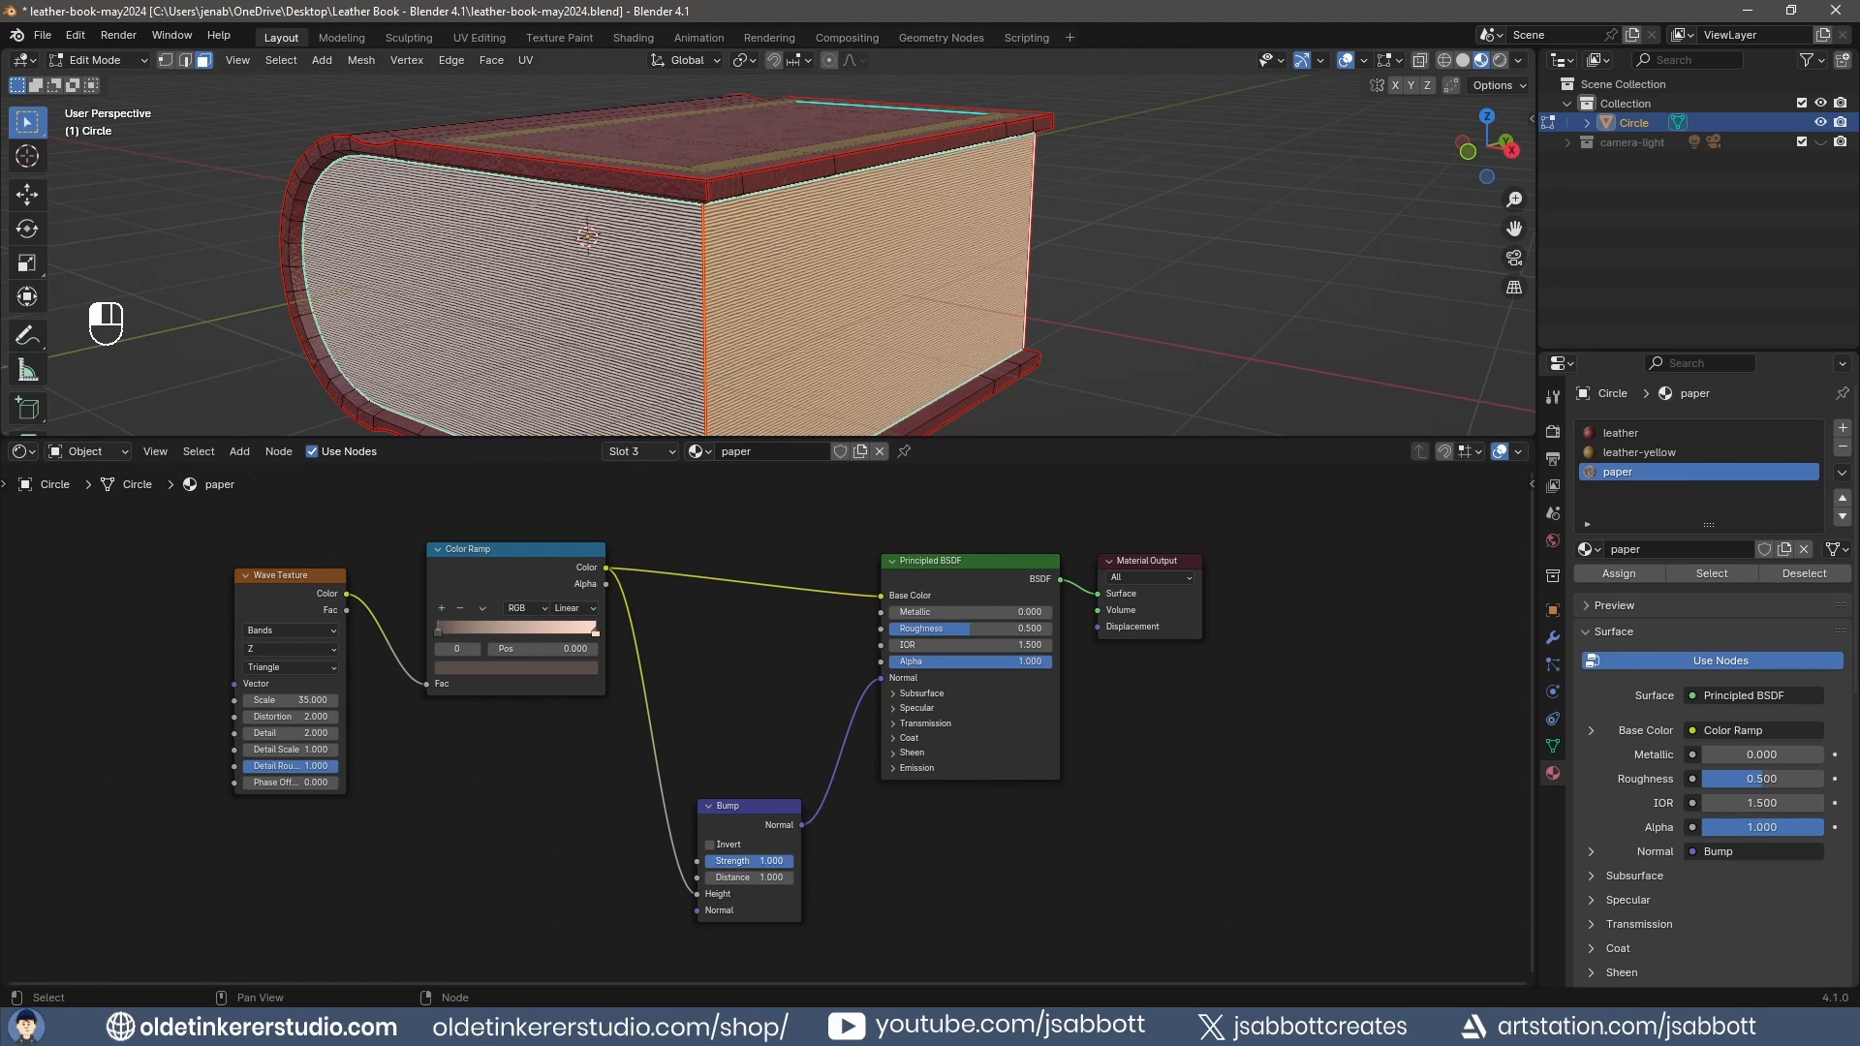
{"action": "key", "text": "BackSpace"}
{"action": "type", "text": ".75"}
{"action": "key", "text": "Return"}
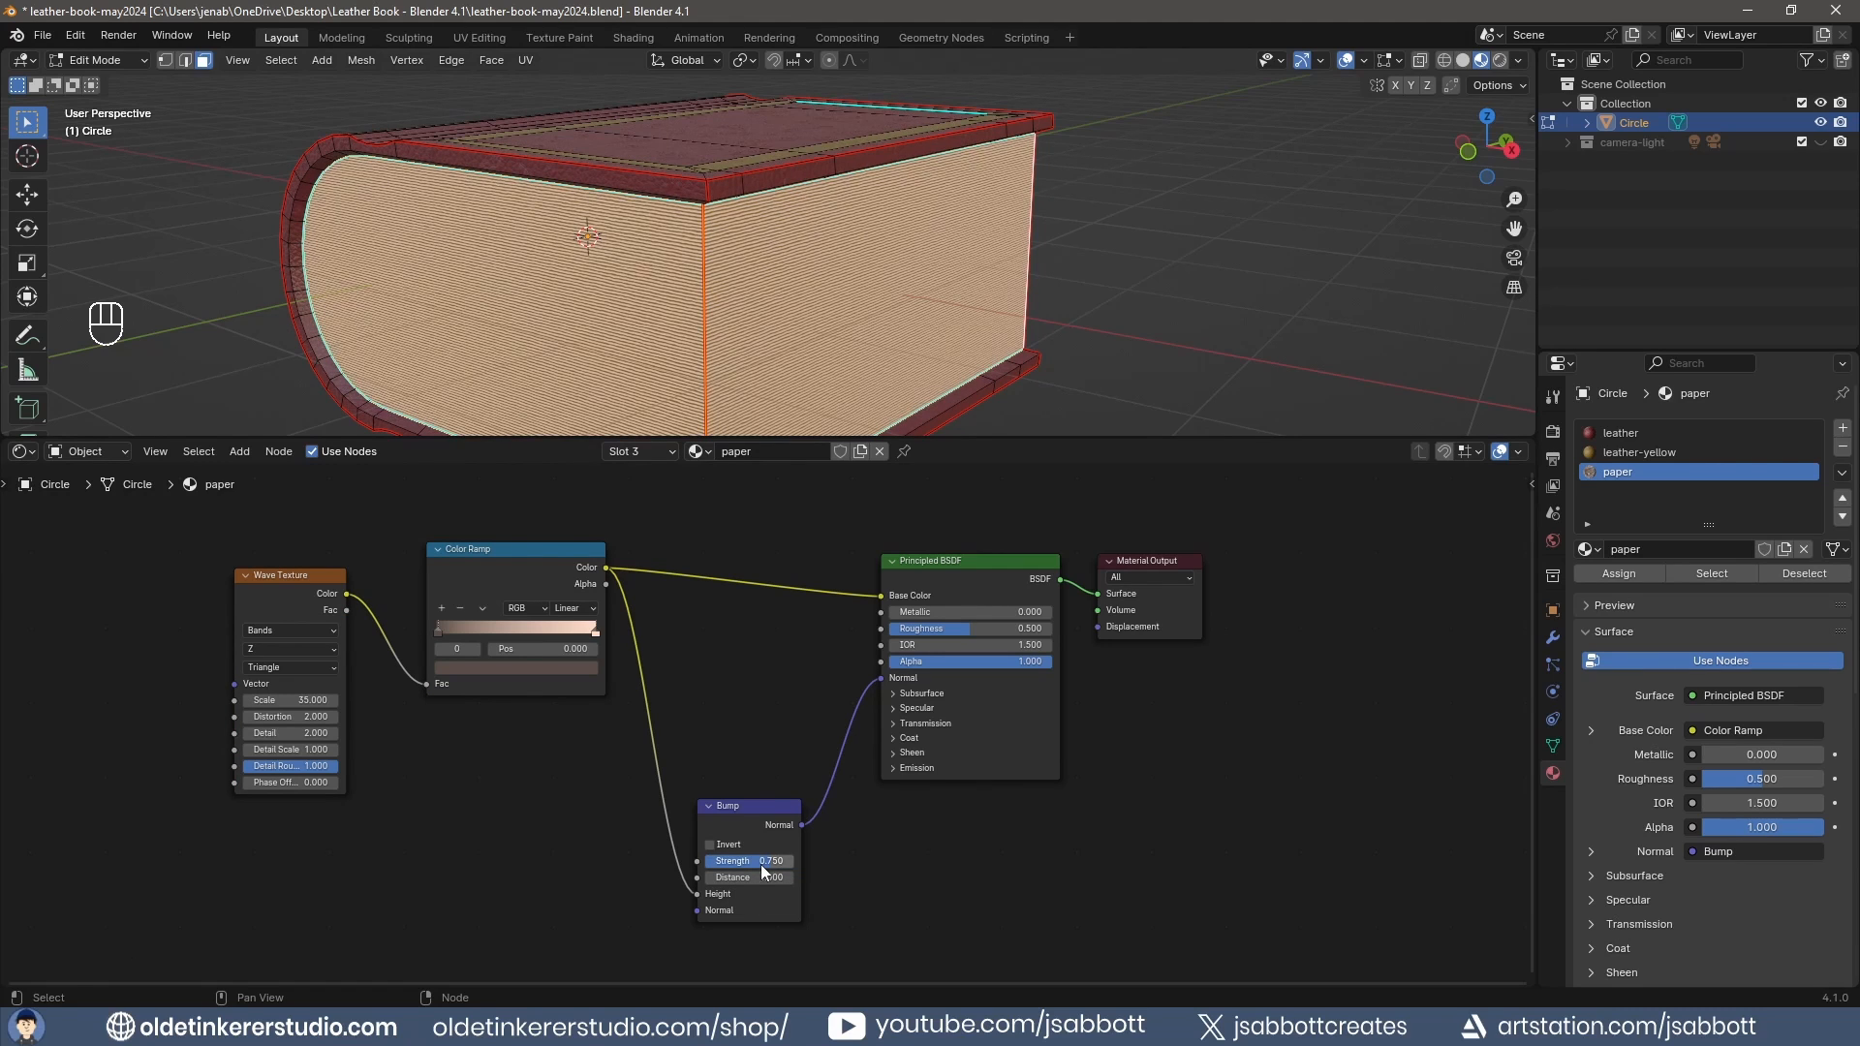
{"action": "scroll", "coordinate": [884, 329], "scroll_direction": "up", "scroll_amount": 1}
{"action": "scroll", "coordinate": [885, 329], "scroll_direction": "up", "scroll_amount": 2}
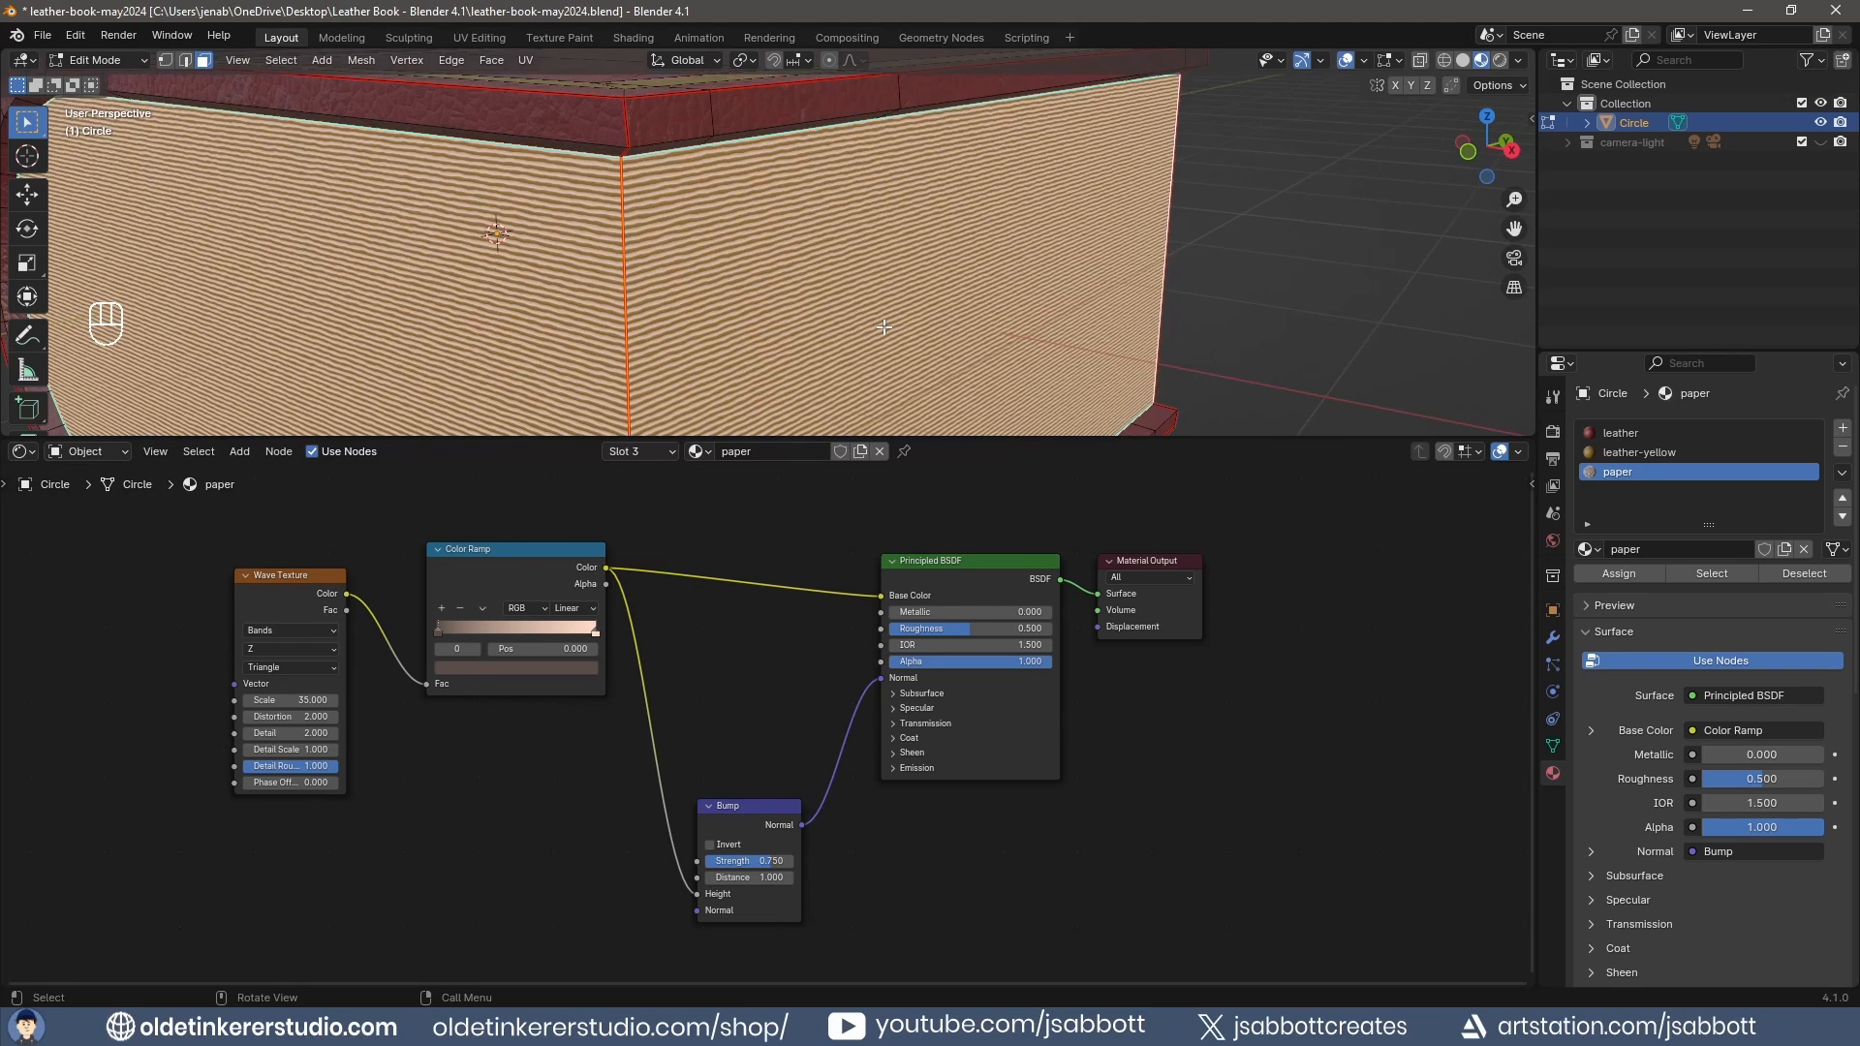
Add a Noise Texture node below the Wave Texture.
{"action": "middle_click_drag", "start_coordinate": [444, 919], "coordinate": [693, 815]}
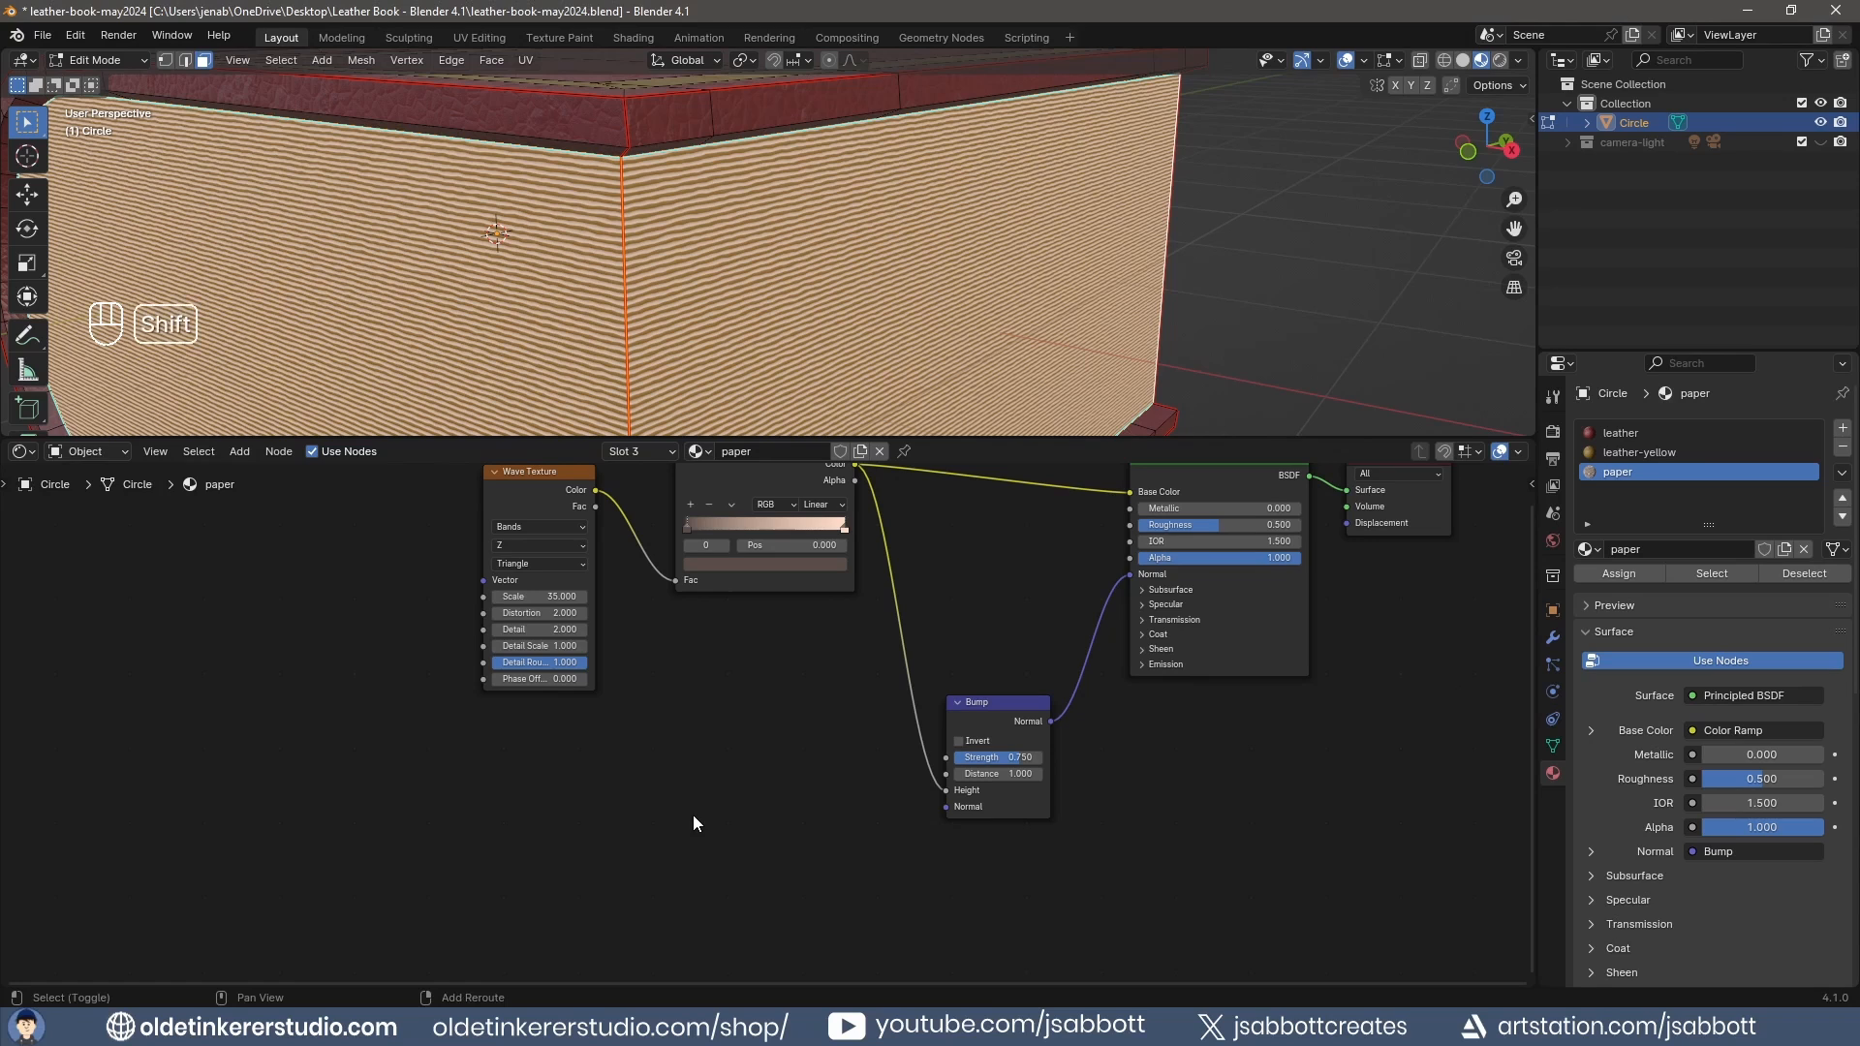
{"action": "key", "text": "shift+a"}
{"action": "mouse_move", "coordinate": [694, 822]}
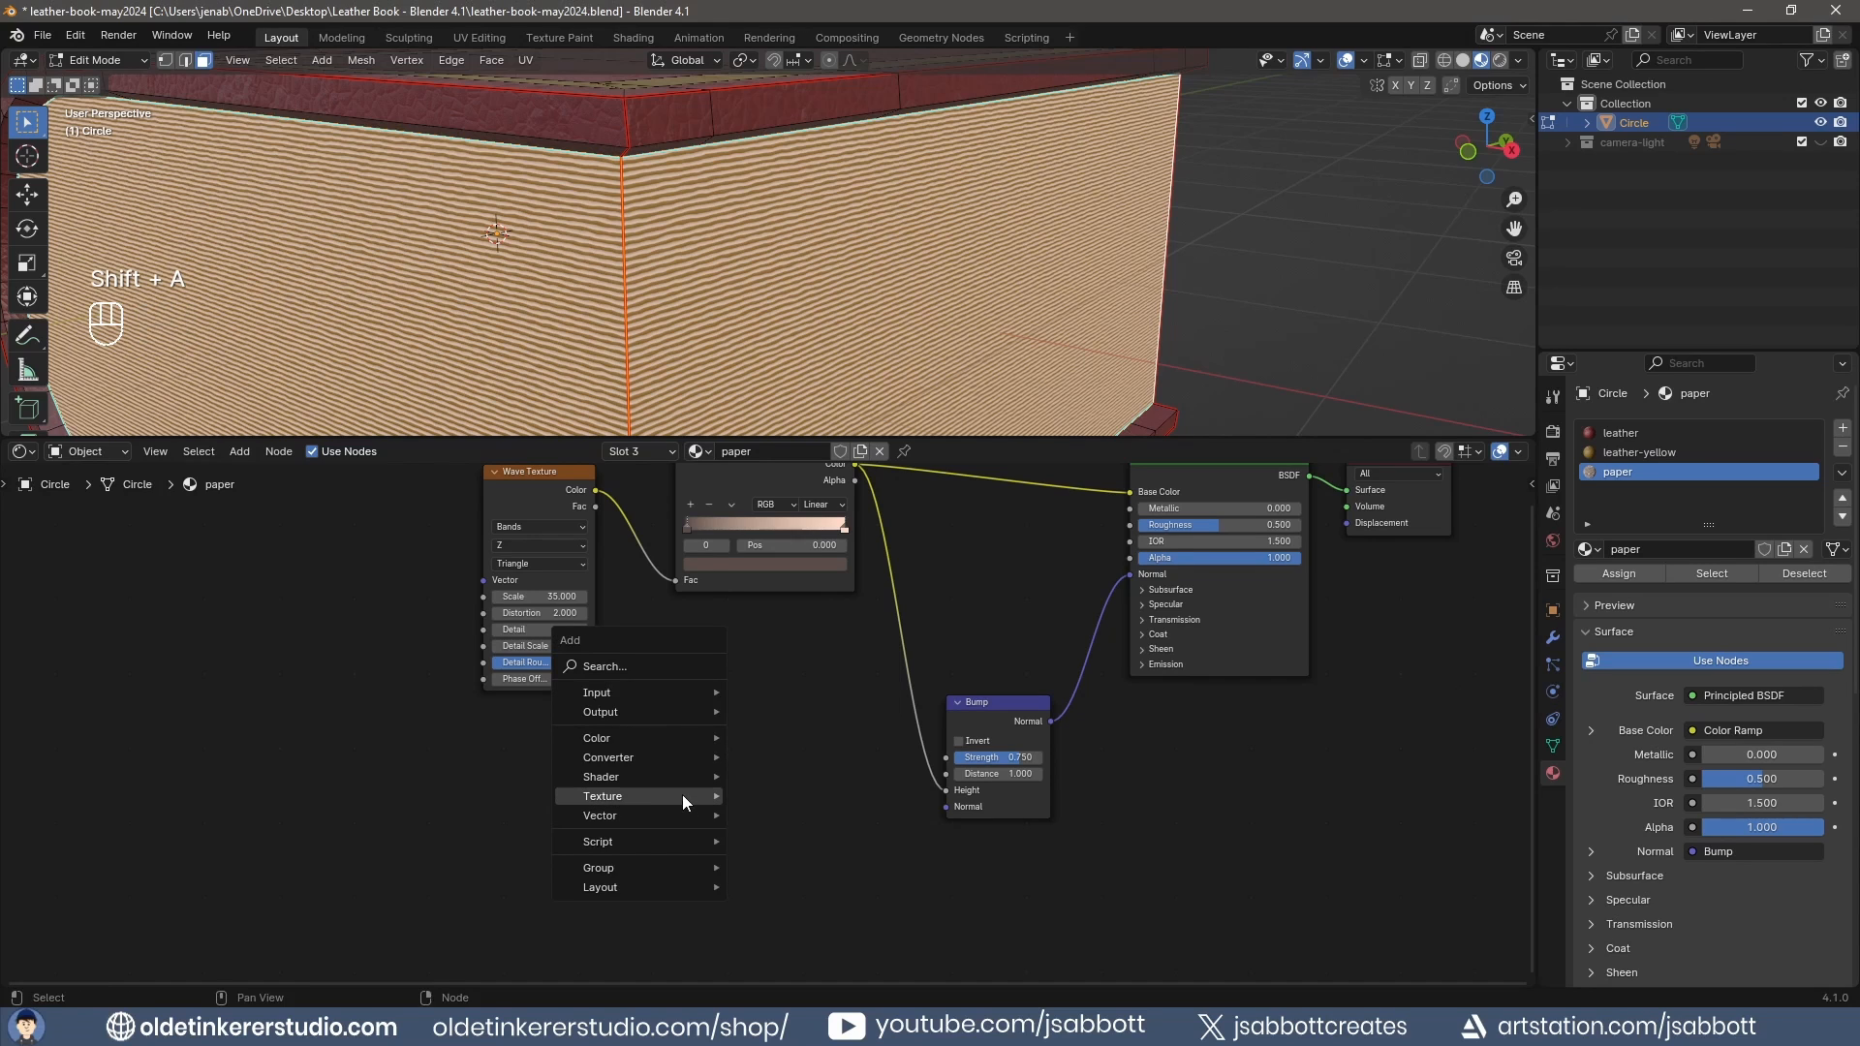
{"action": "left_click", "coordinate": [790, 699]}
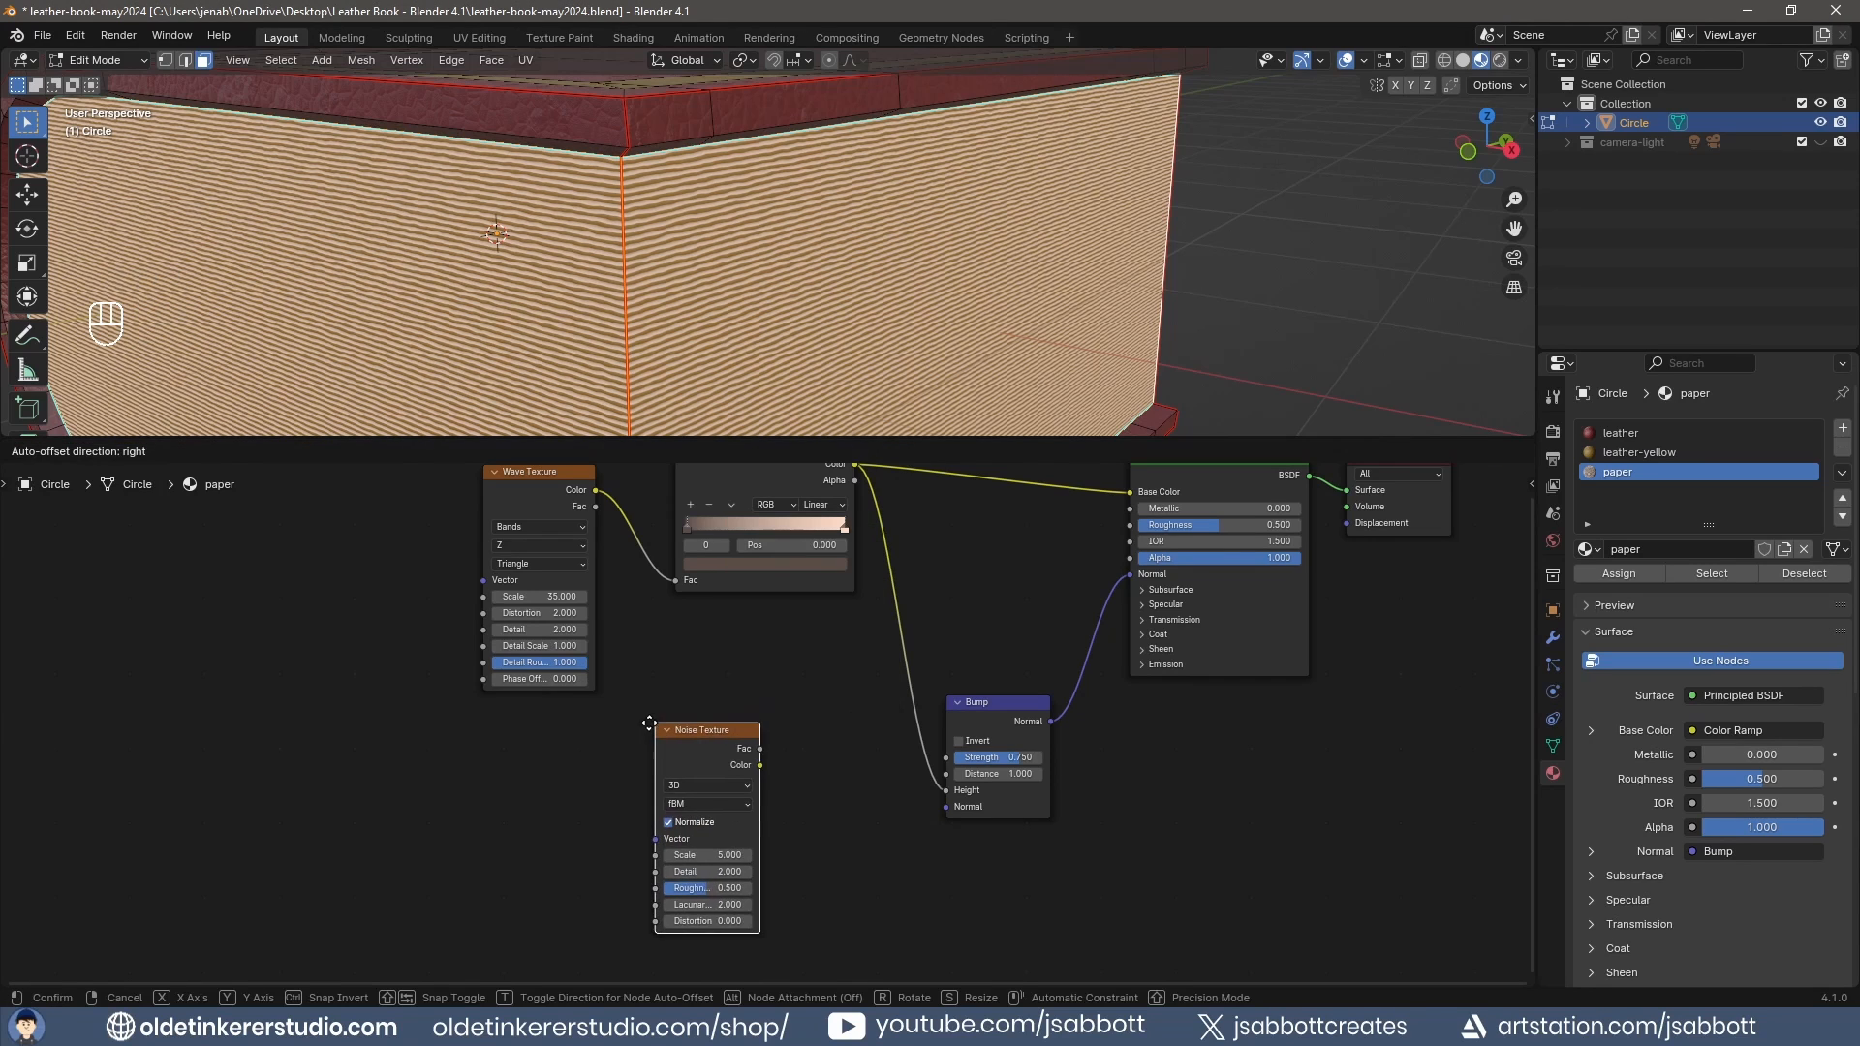
{"action": "left_click", "coordinate": [535, 736]}
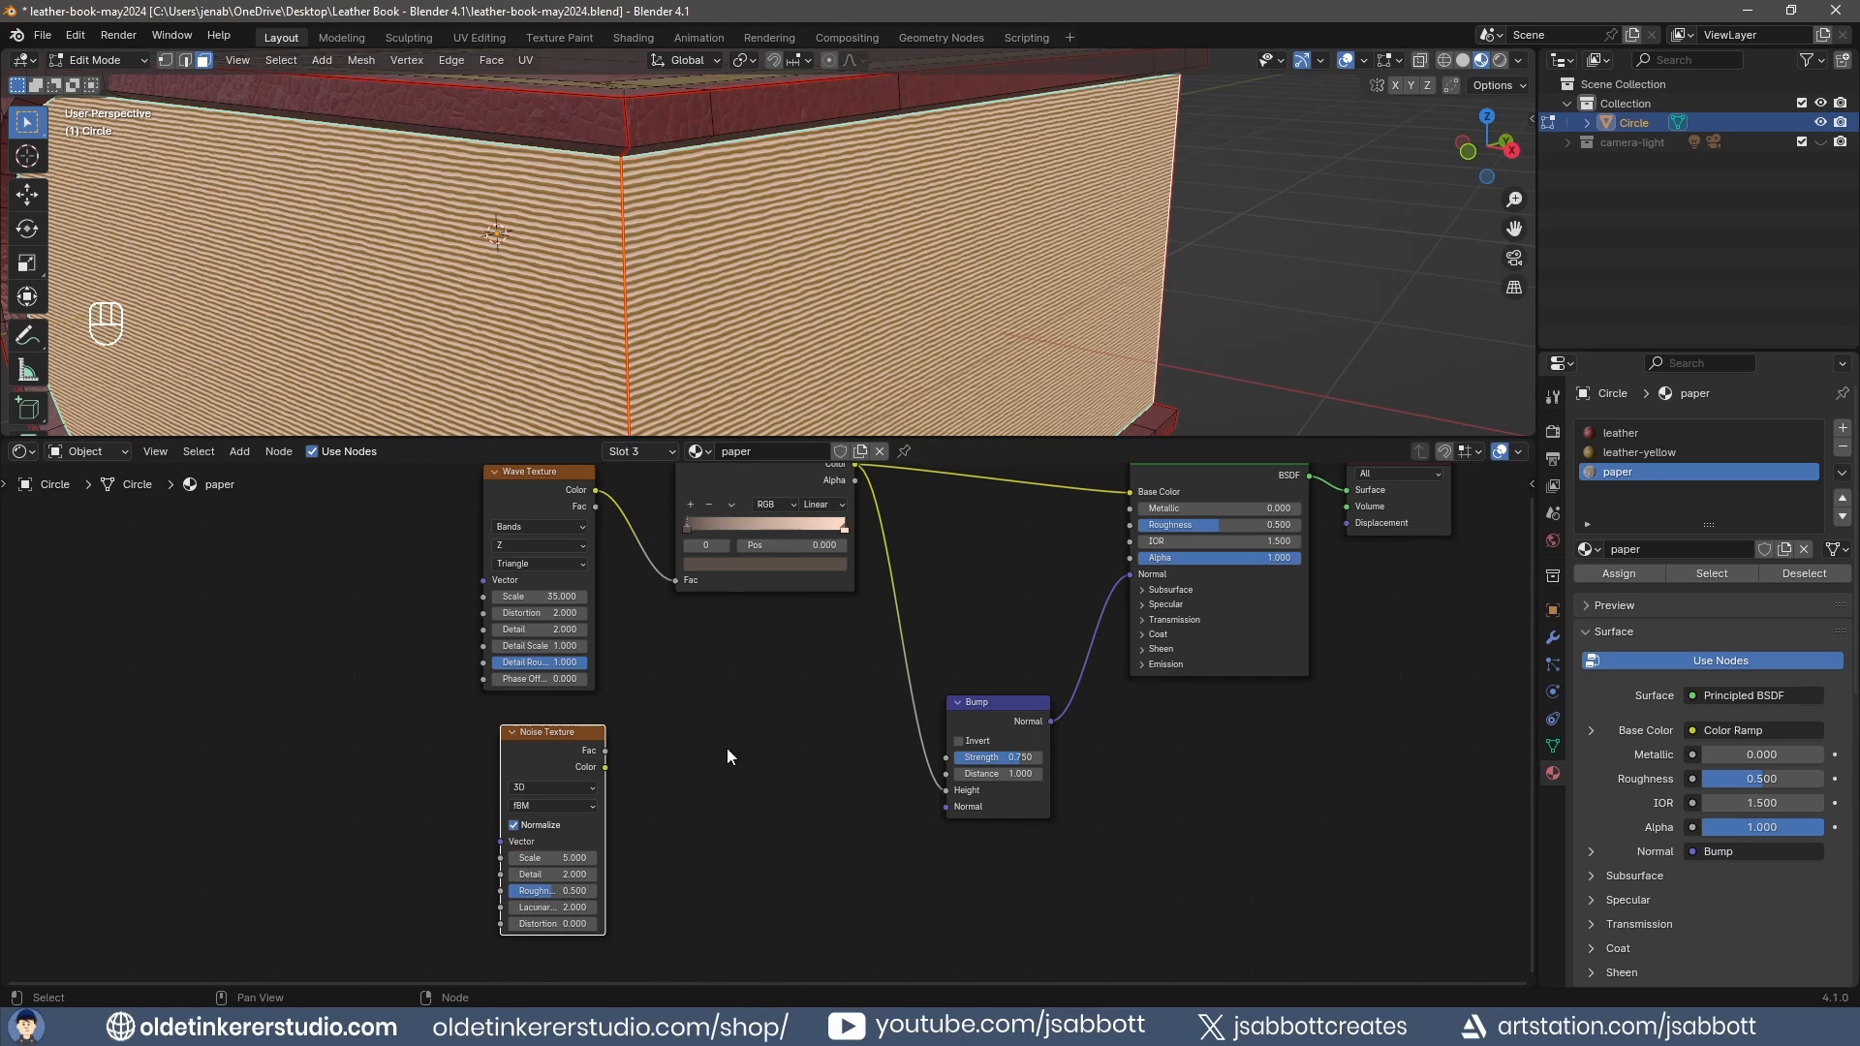
Add a second Color Ramp beside the Noise Texture and connect the noise's Fac output to its Fac input.
{"action": "key", "text": "shift+a"}
{"action": "mouse_move", "coordinate": [726, 724]}
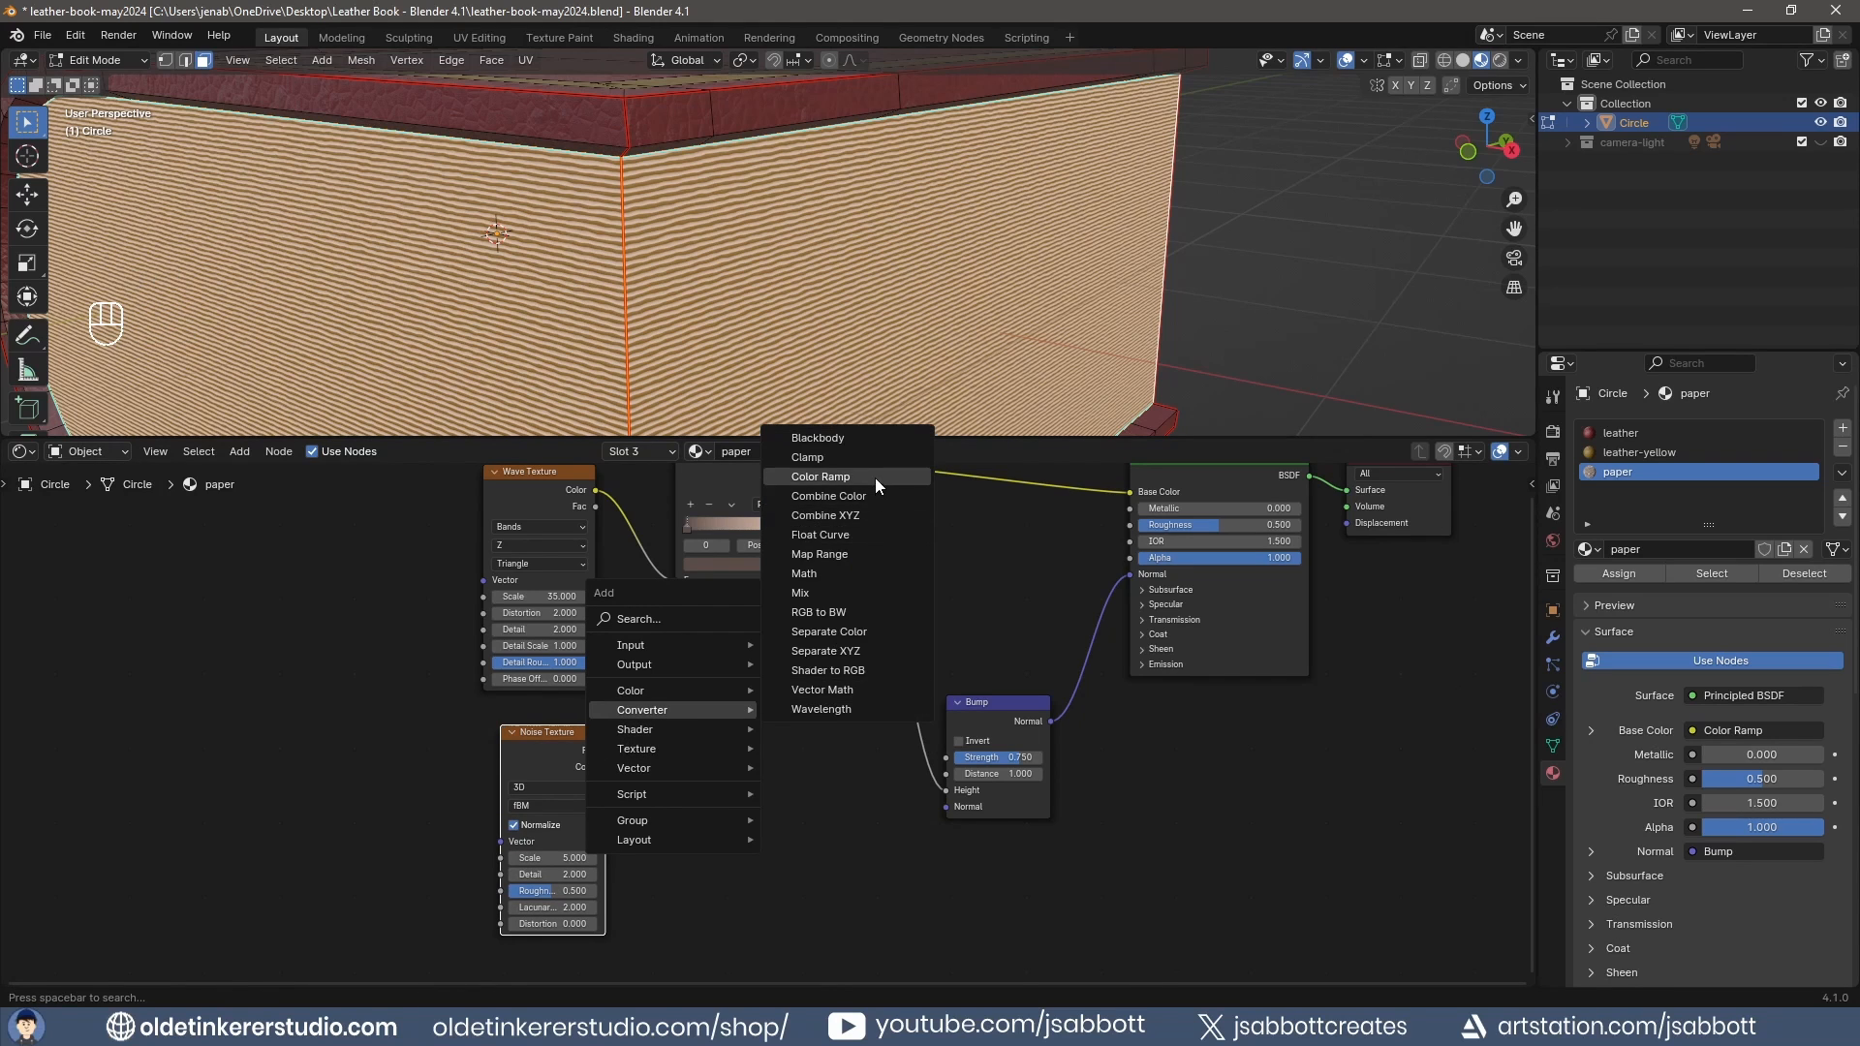
{"action": "left_click", "coordinate": [875, 478]}
{"action": "left_click", "coordinate": [647, 678]}
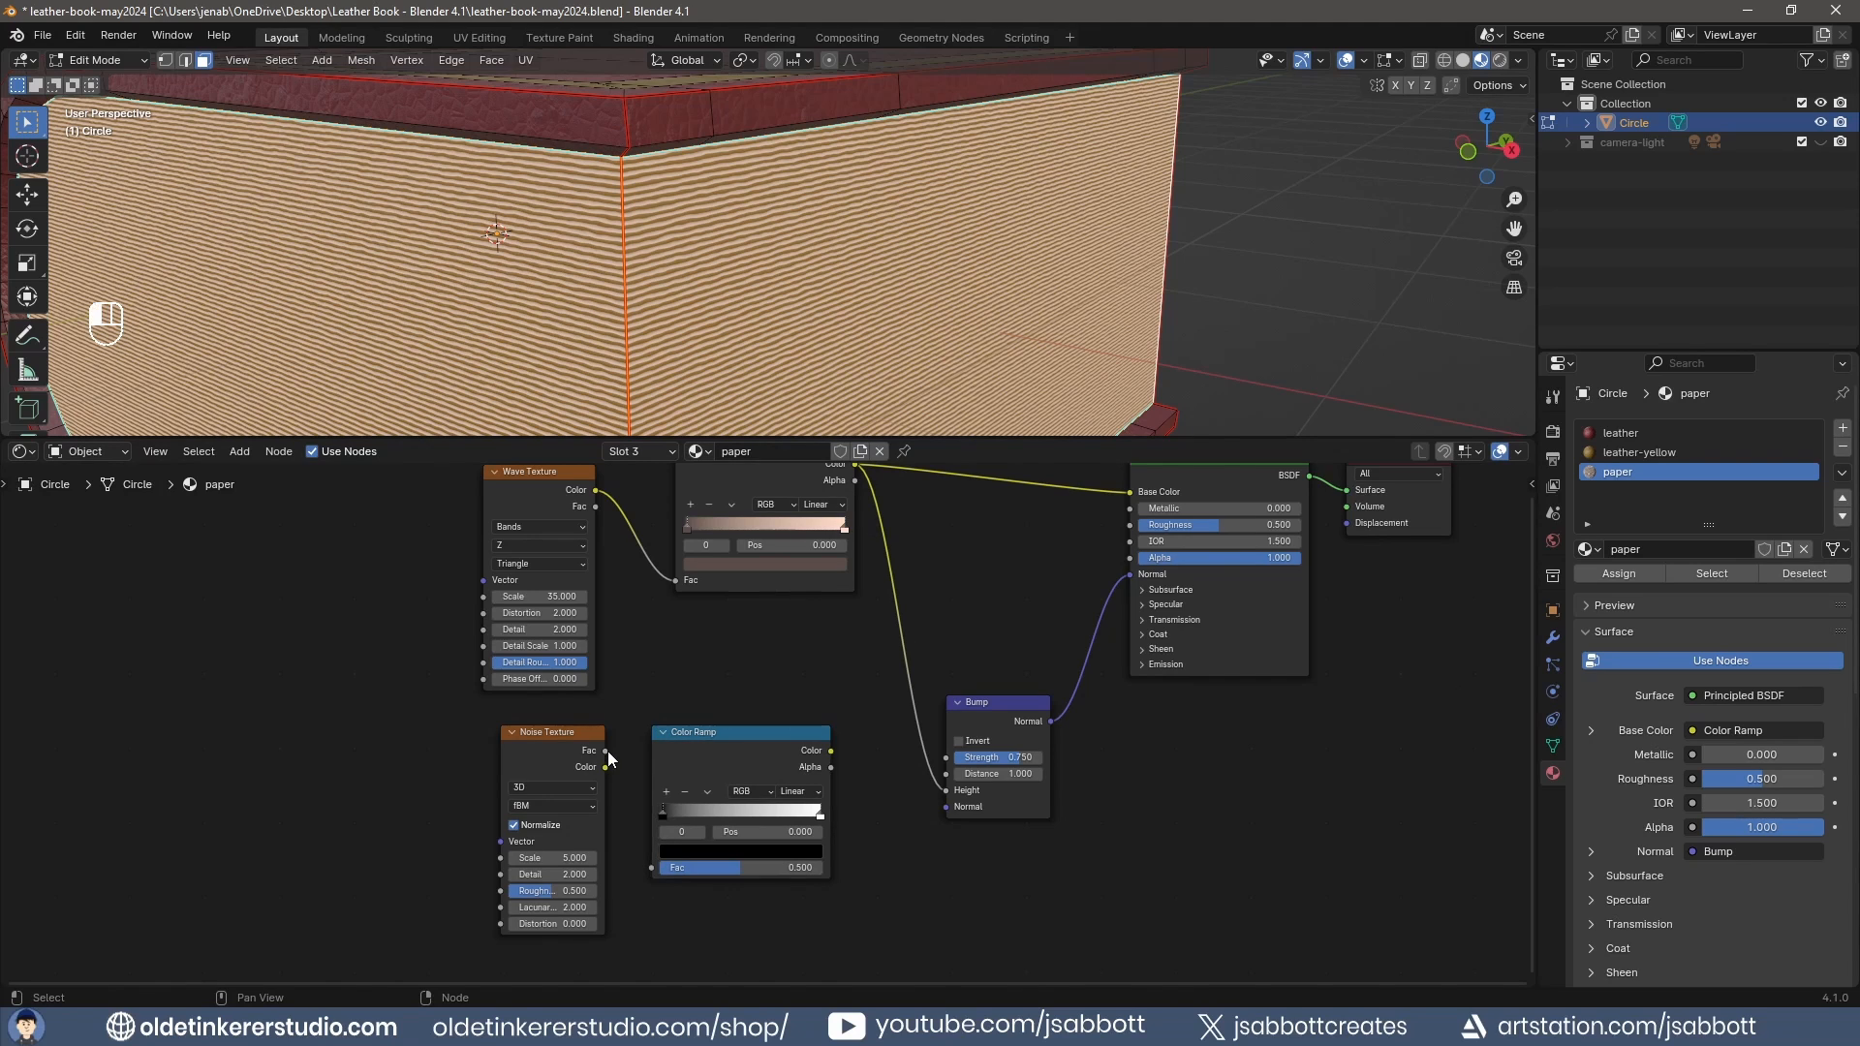
{"action": "left_click_drag", "start_coordinate": [607, 752], "coordinate": [650, 867]}
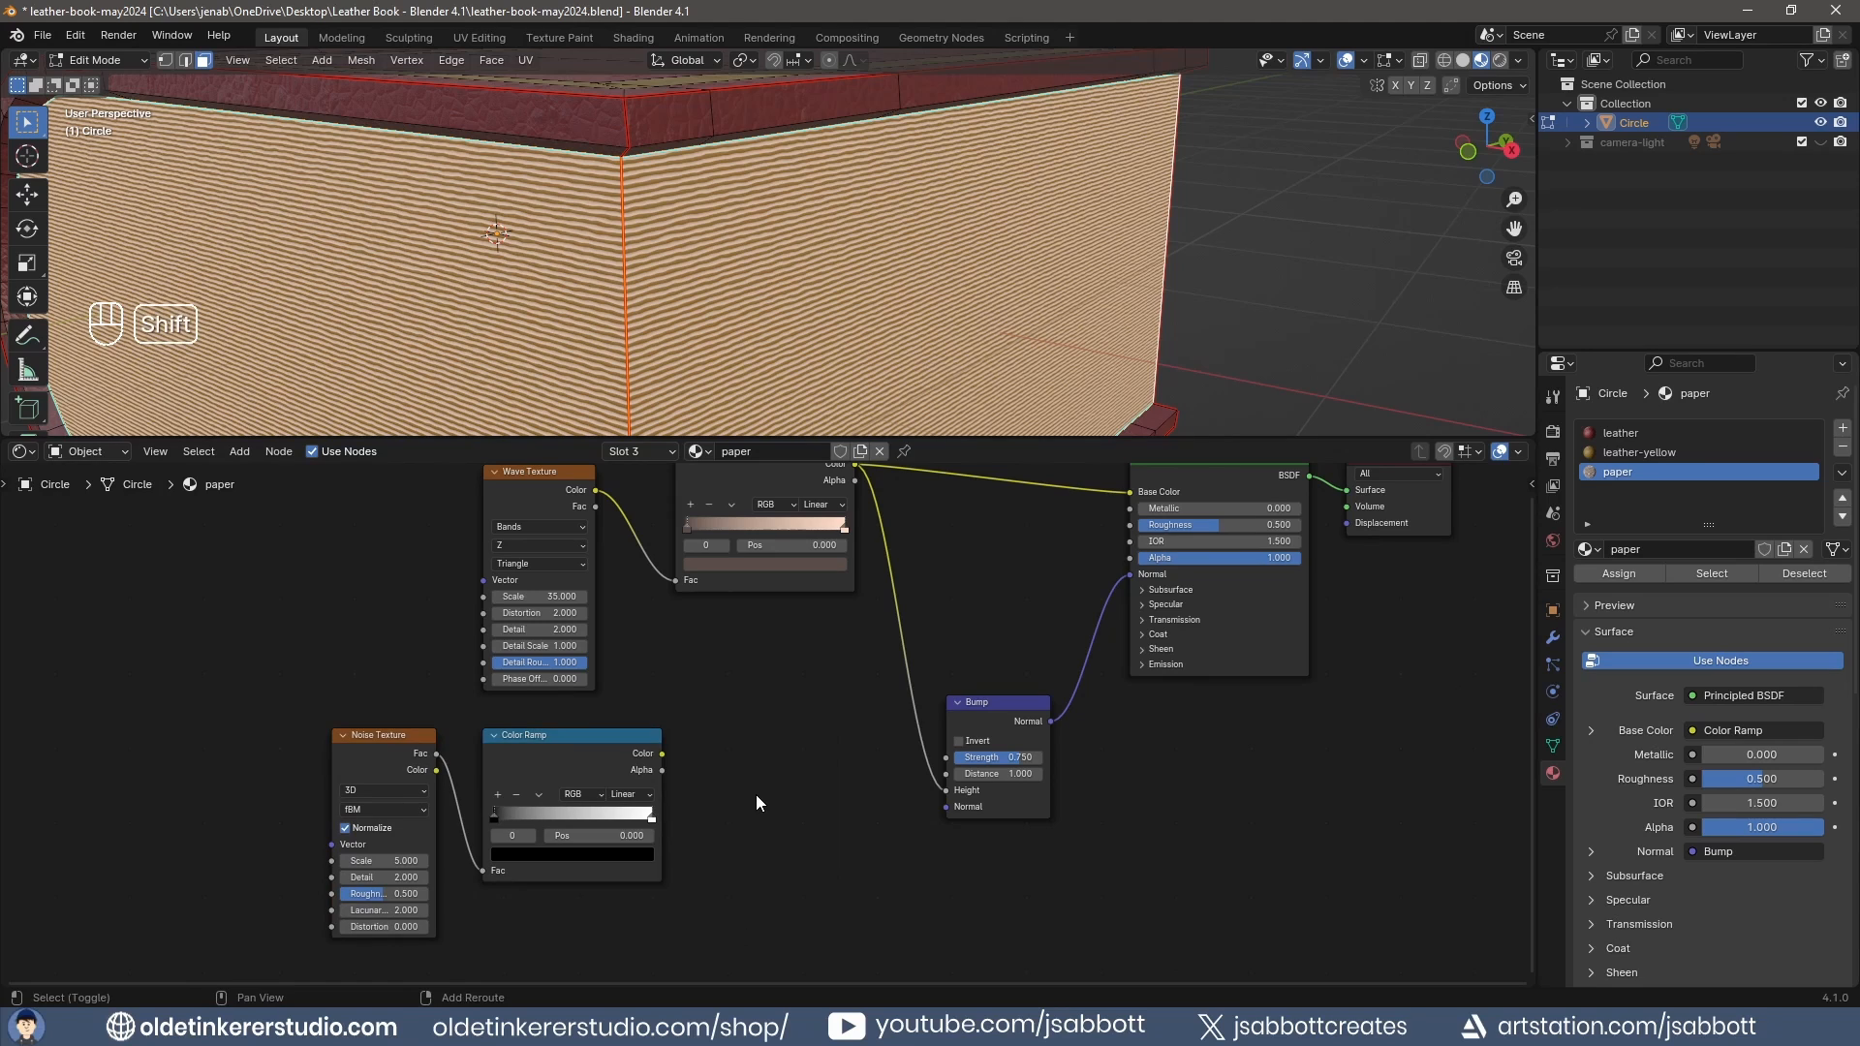
Add a second Bump node between the new Color Ramp and the existing Bump node.
{"action": "key", "text": "shift+a"}
{"action": "mouse_move", "coordinate": [754, 850]}
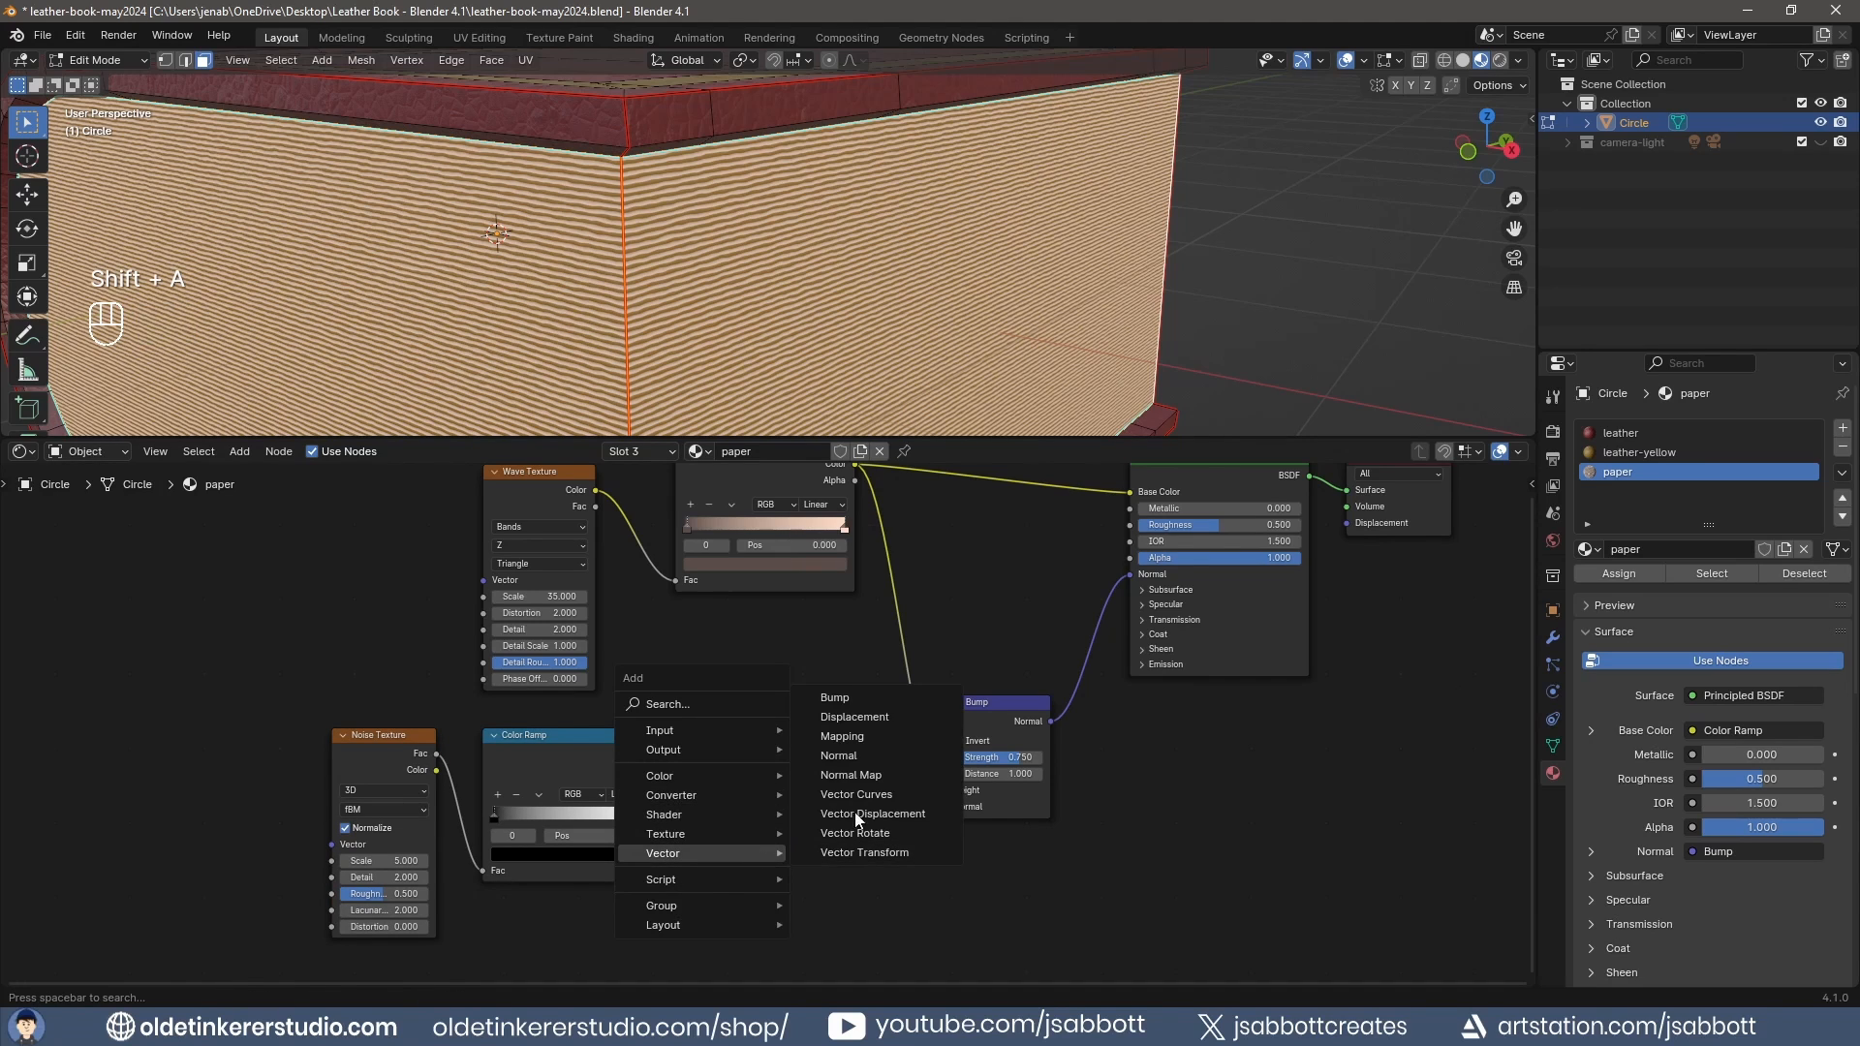
{"action": "left_click", "coordinate": [834, 697]}
{"action": "left_click", "coordinate": [732, 746]}
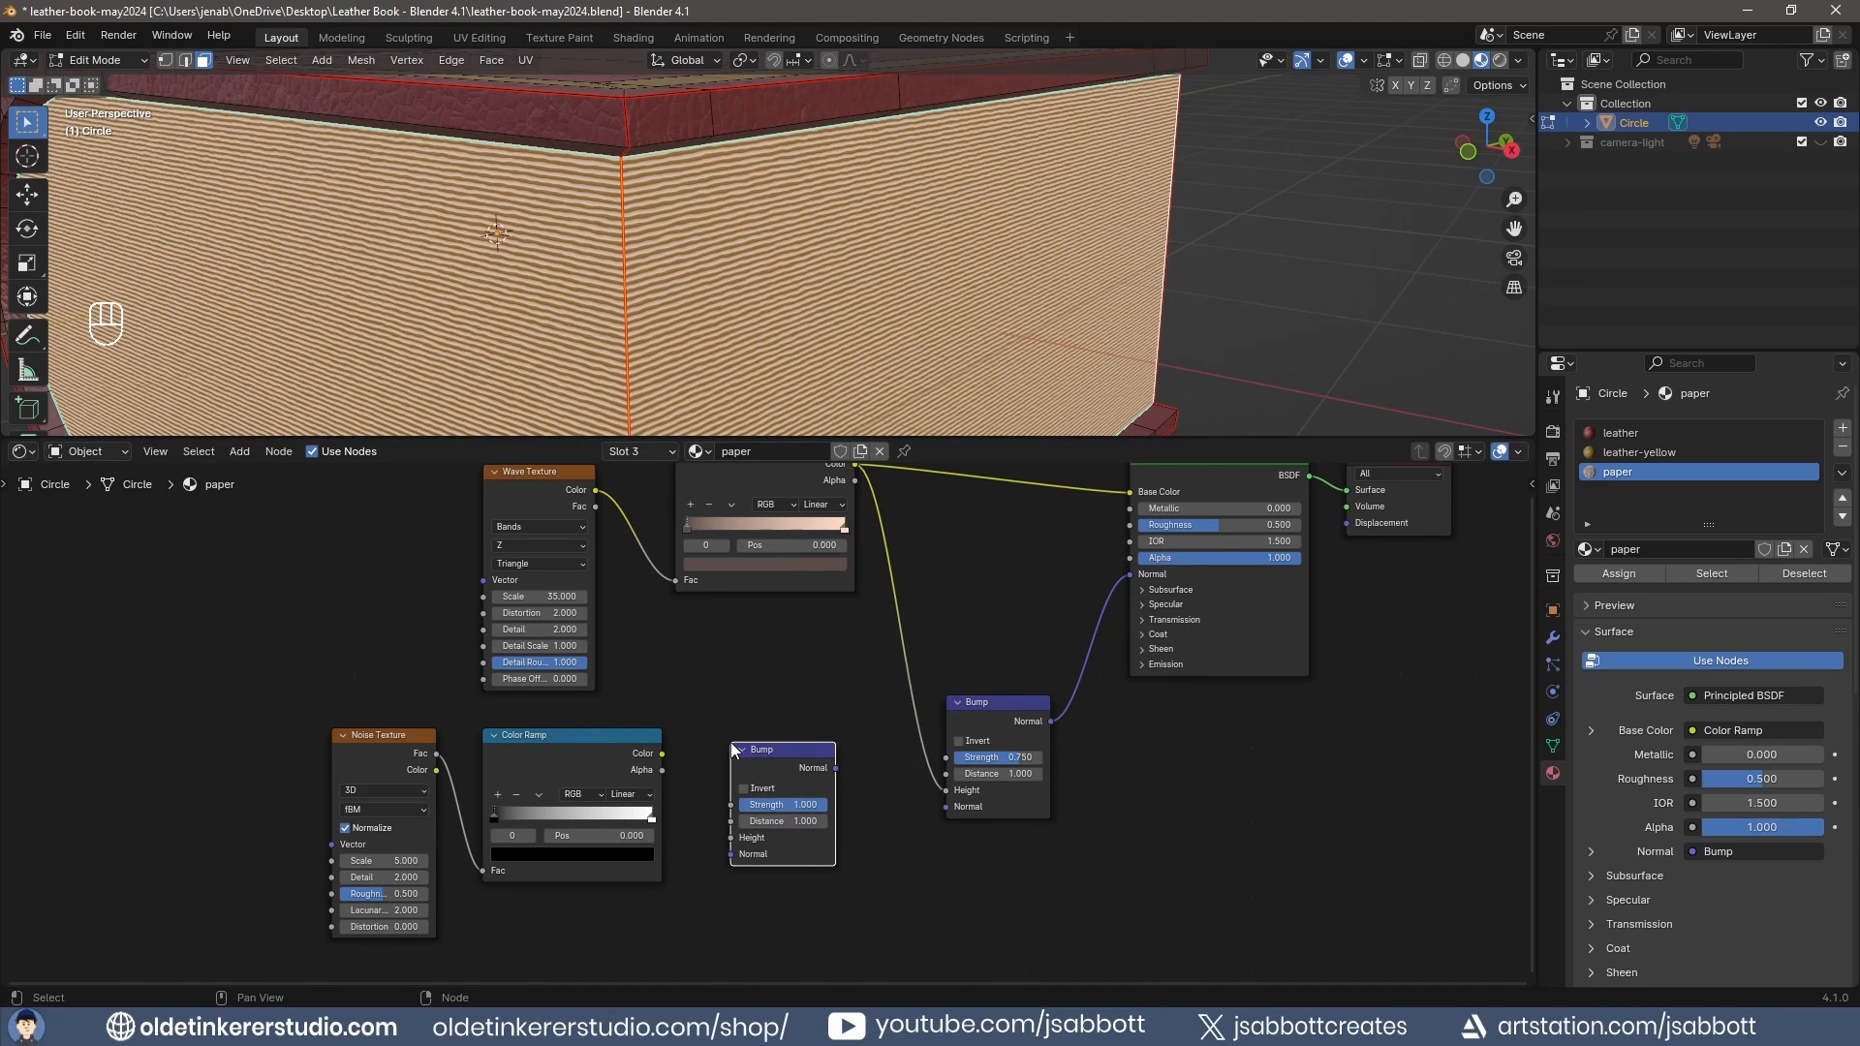